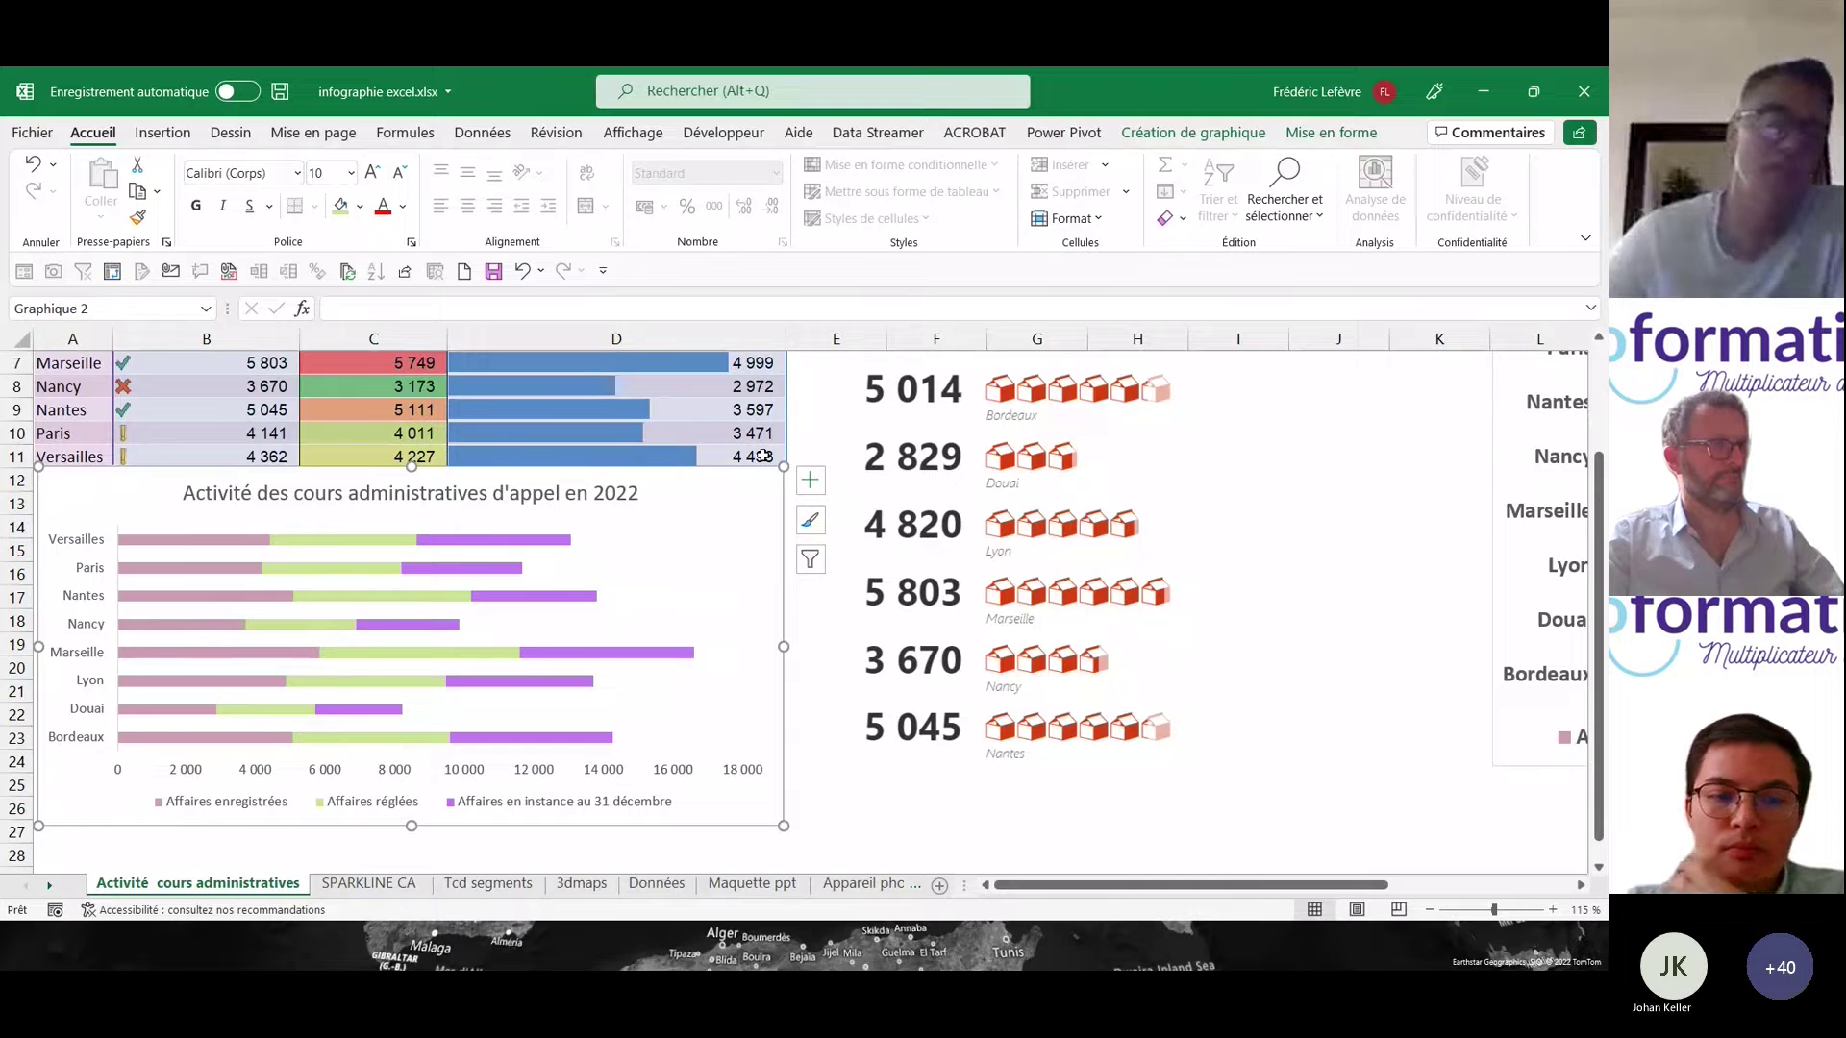
- Delete the title of the stacked bar chart below the table and set its vertical axis to no outline
{"action": "left_click", "coordinate": [529, 505]}
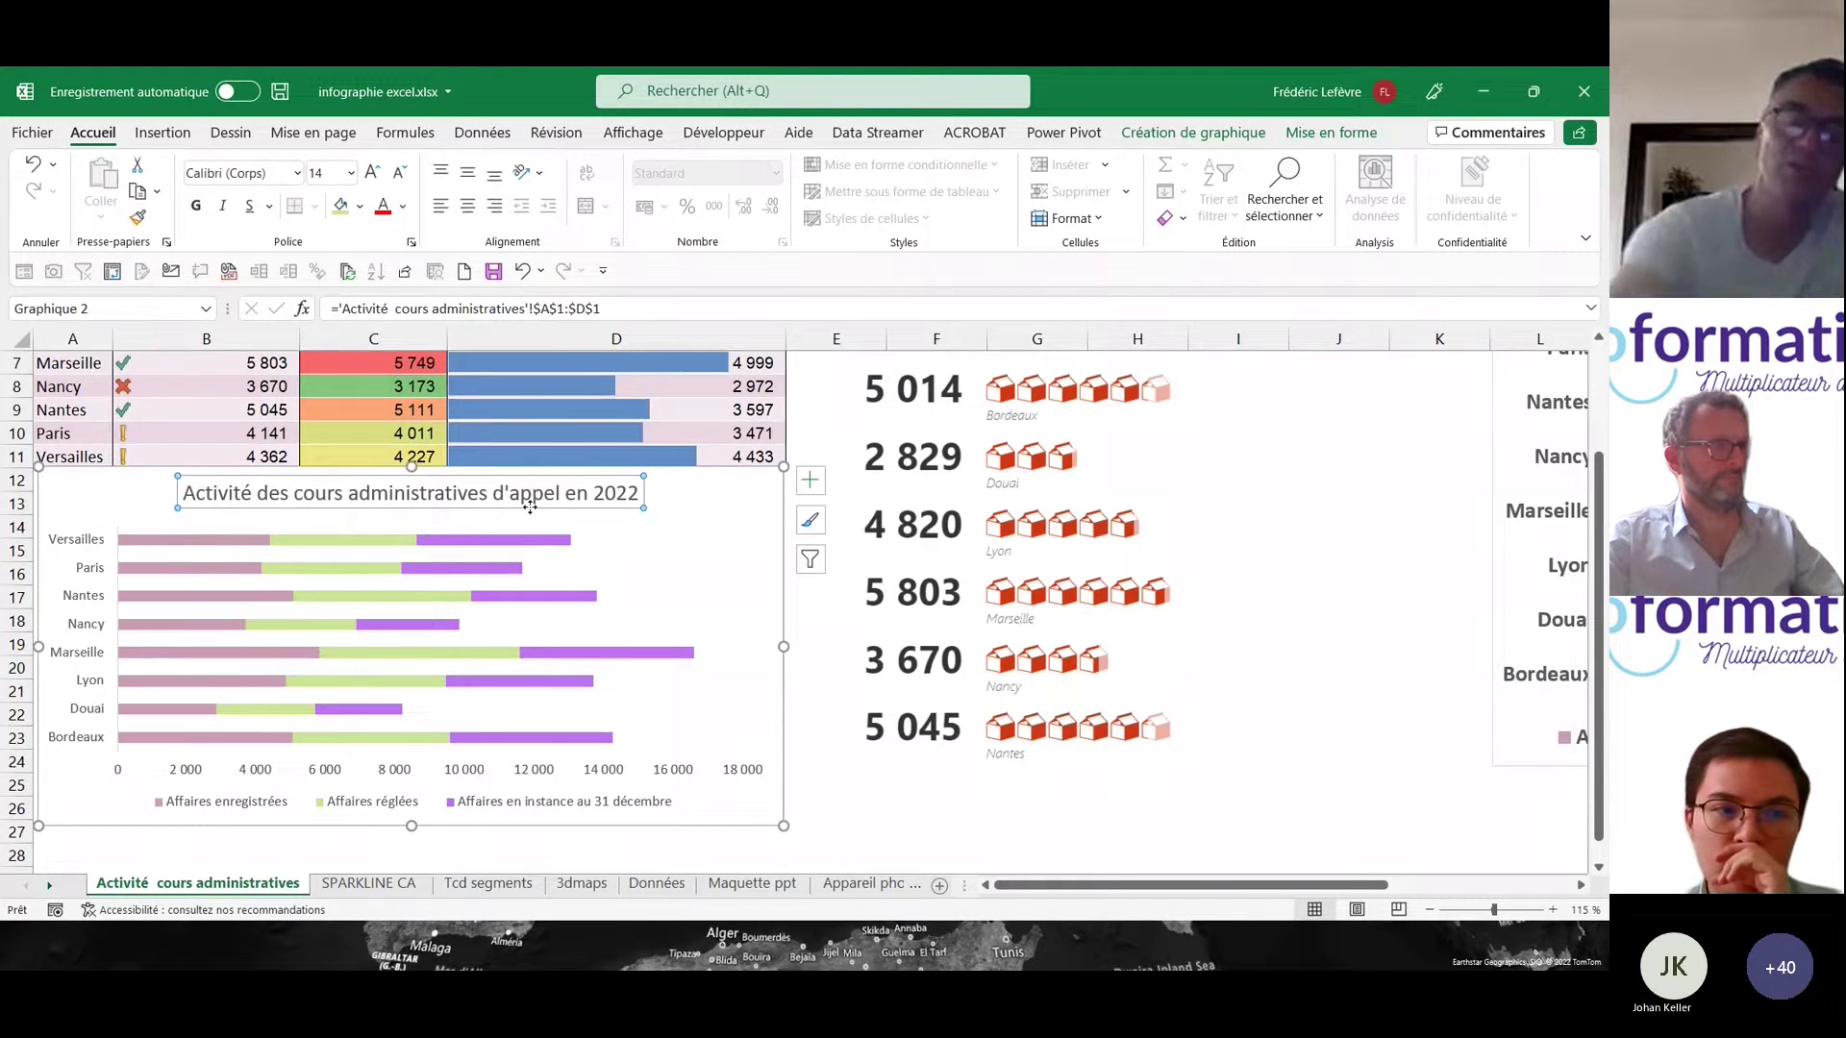
{"action": "key", "text": "Delete"}
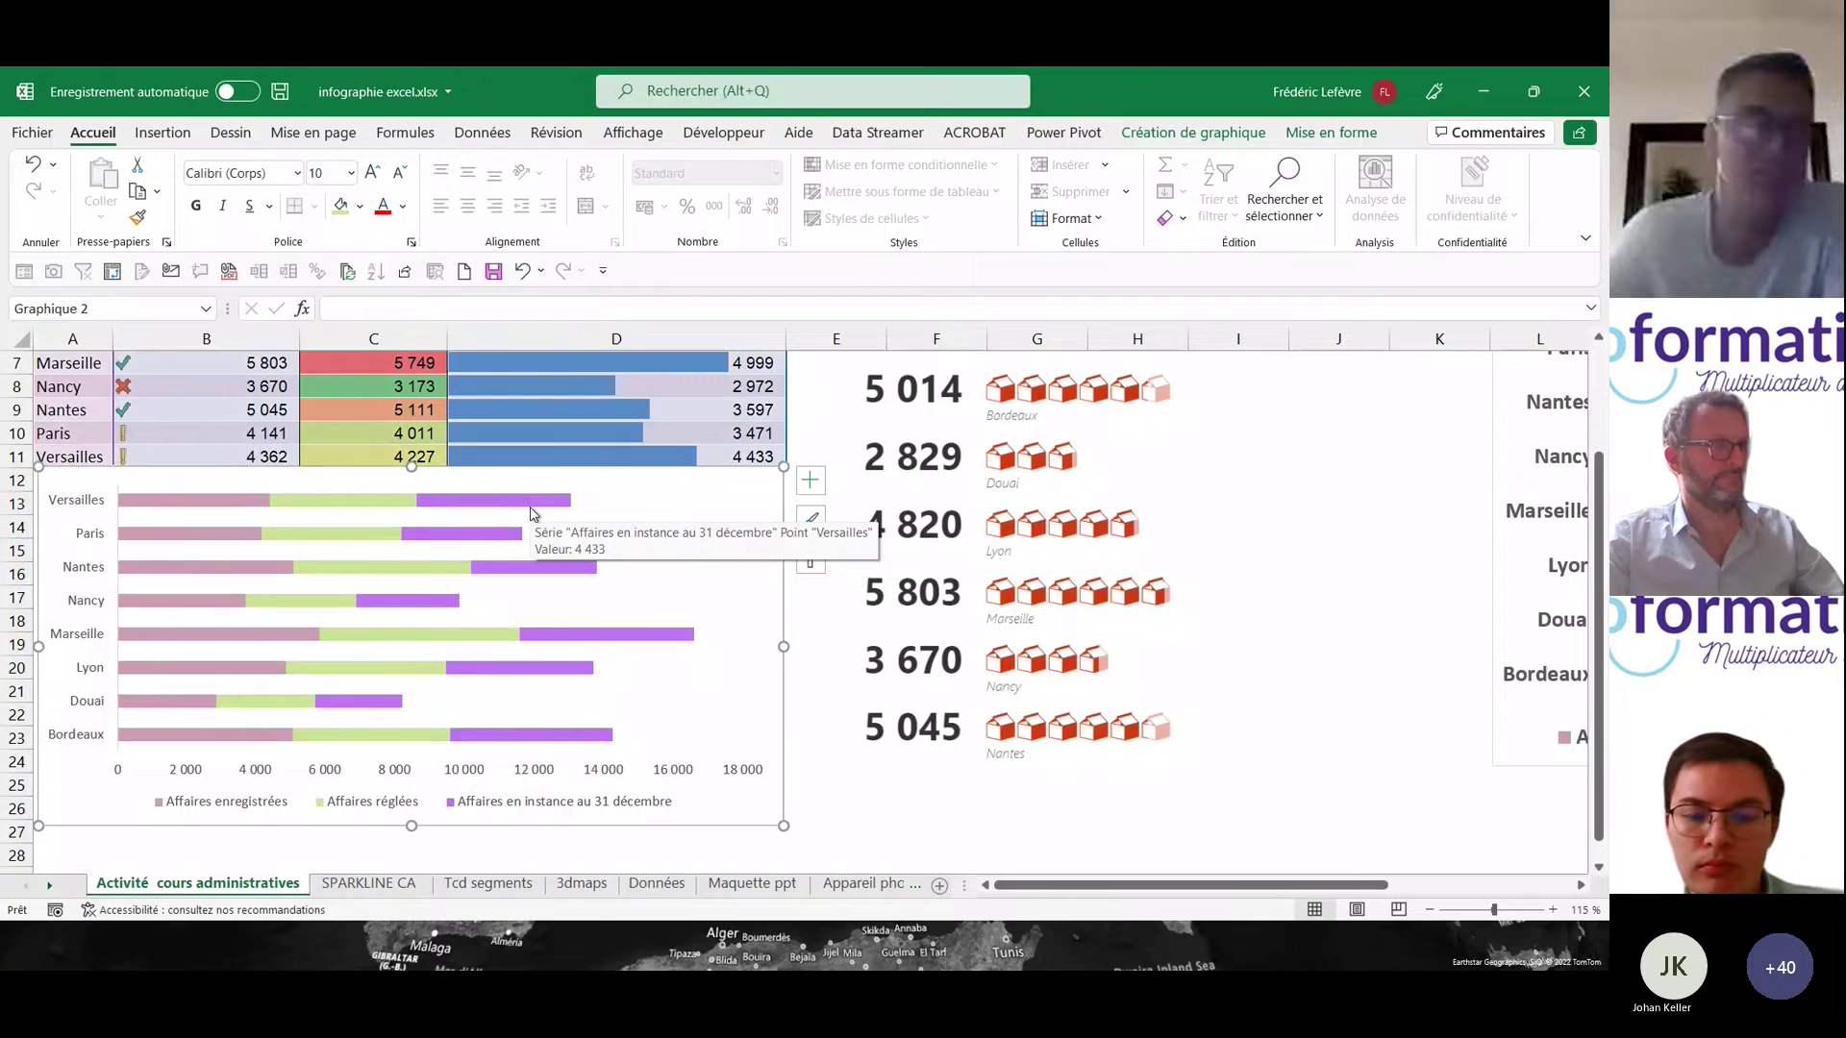
{"action": "left_click", "coordinate": [82, 510]}
{"action": "right_click", "coordinate": [81, 509]}
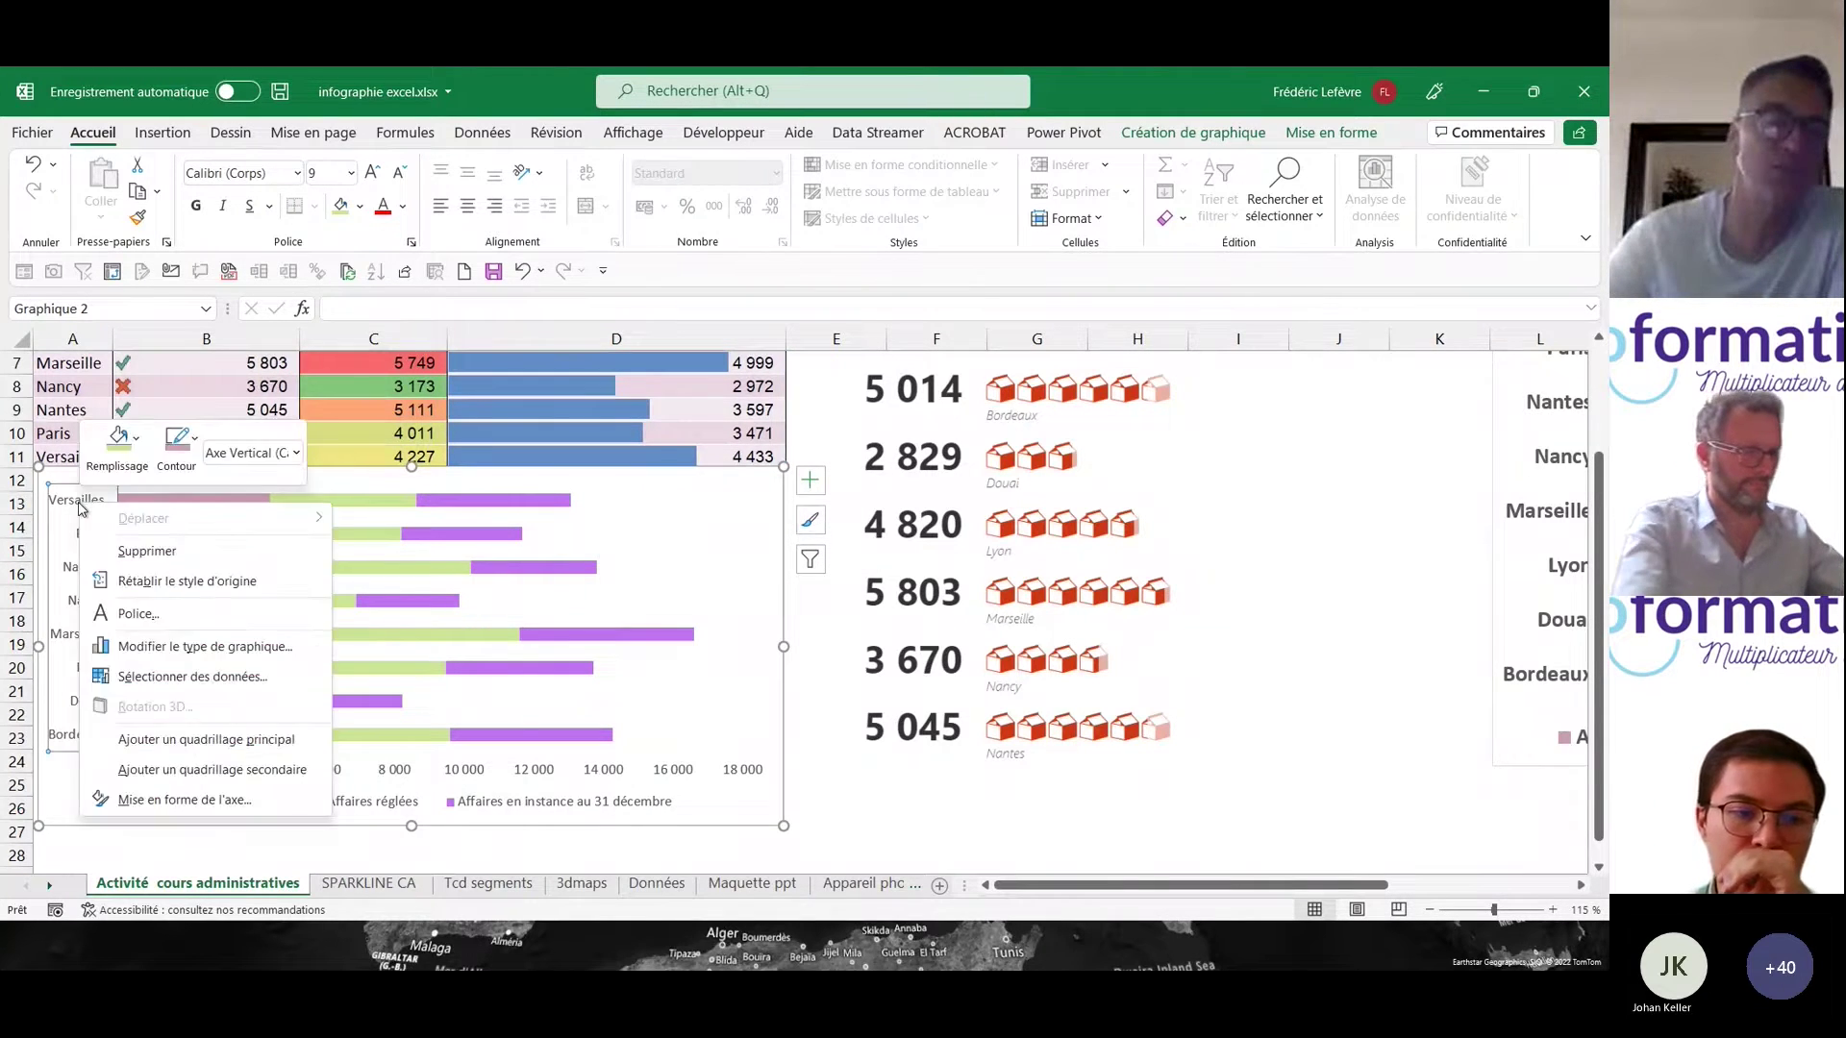
{"action": "left_click", "coordinate": [177, 444]}
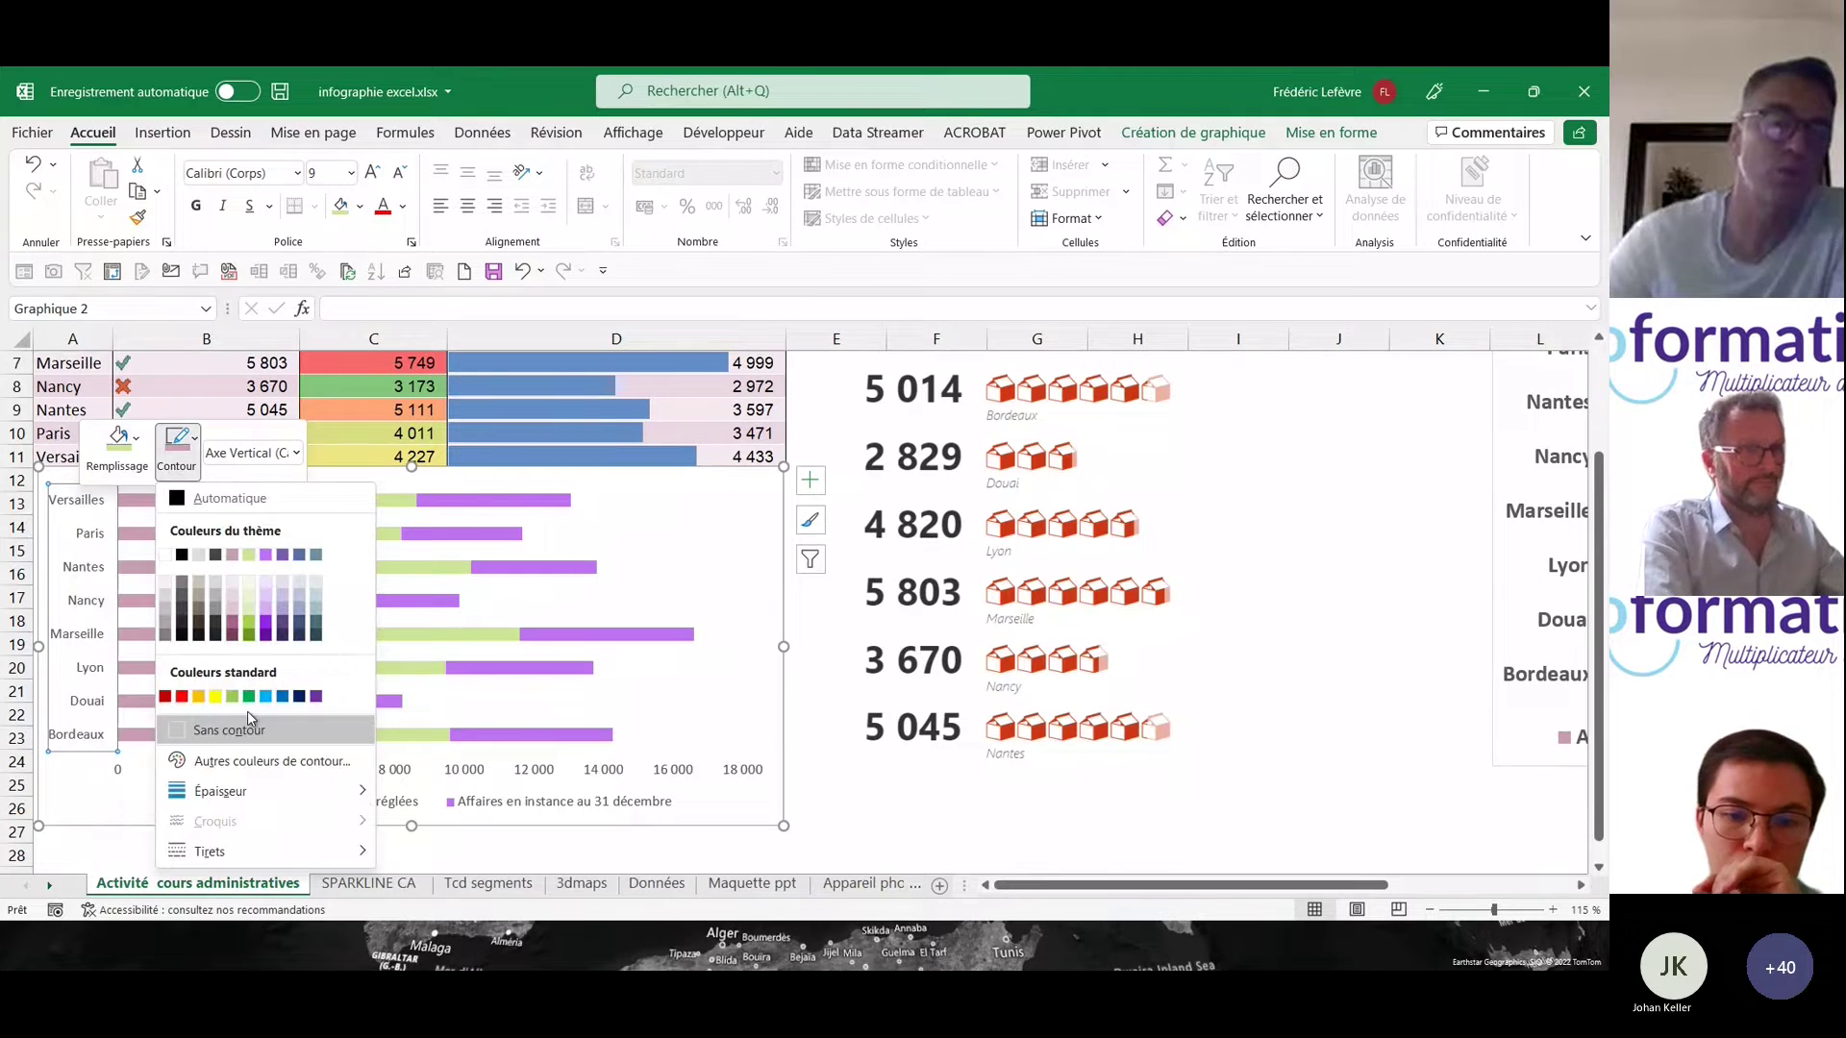
{"action": "left_click", "coordinate": [247, 730]}
{"action": "left_click", "coordinate": [193, 717]}
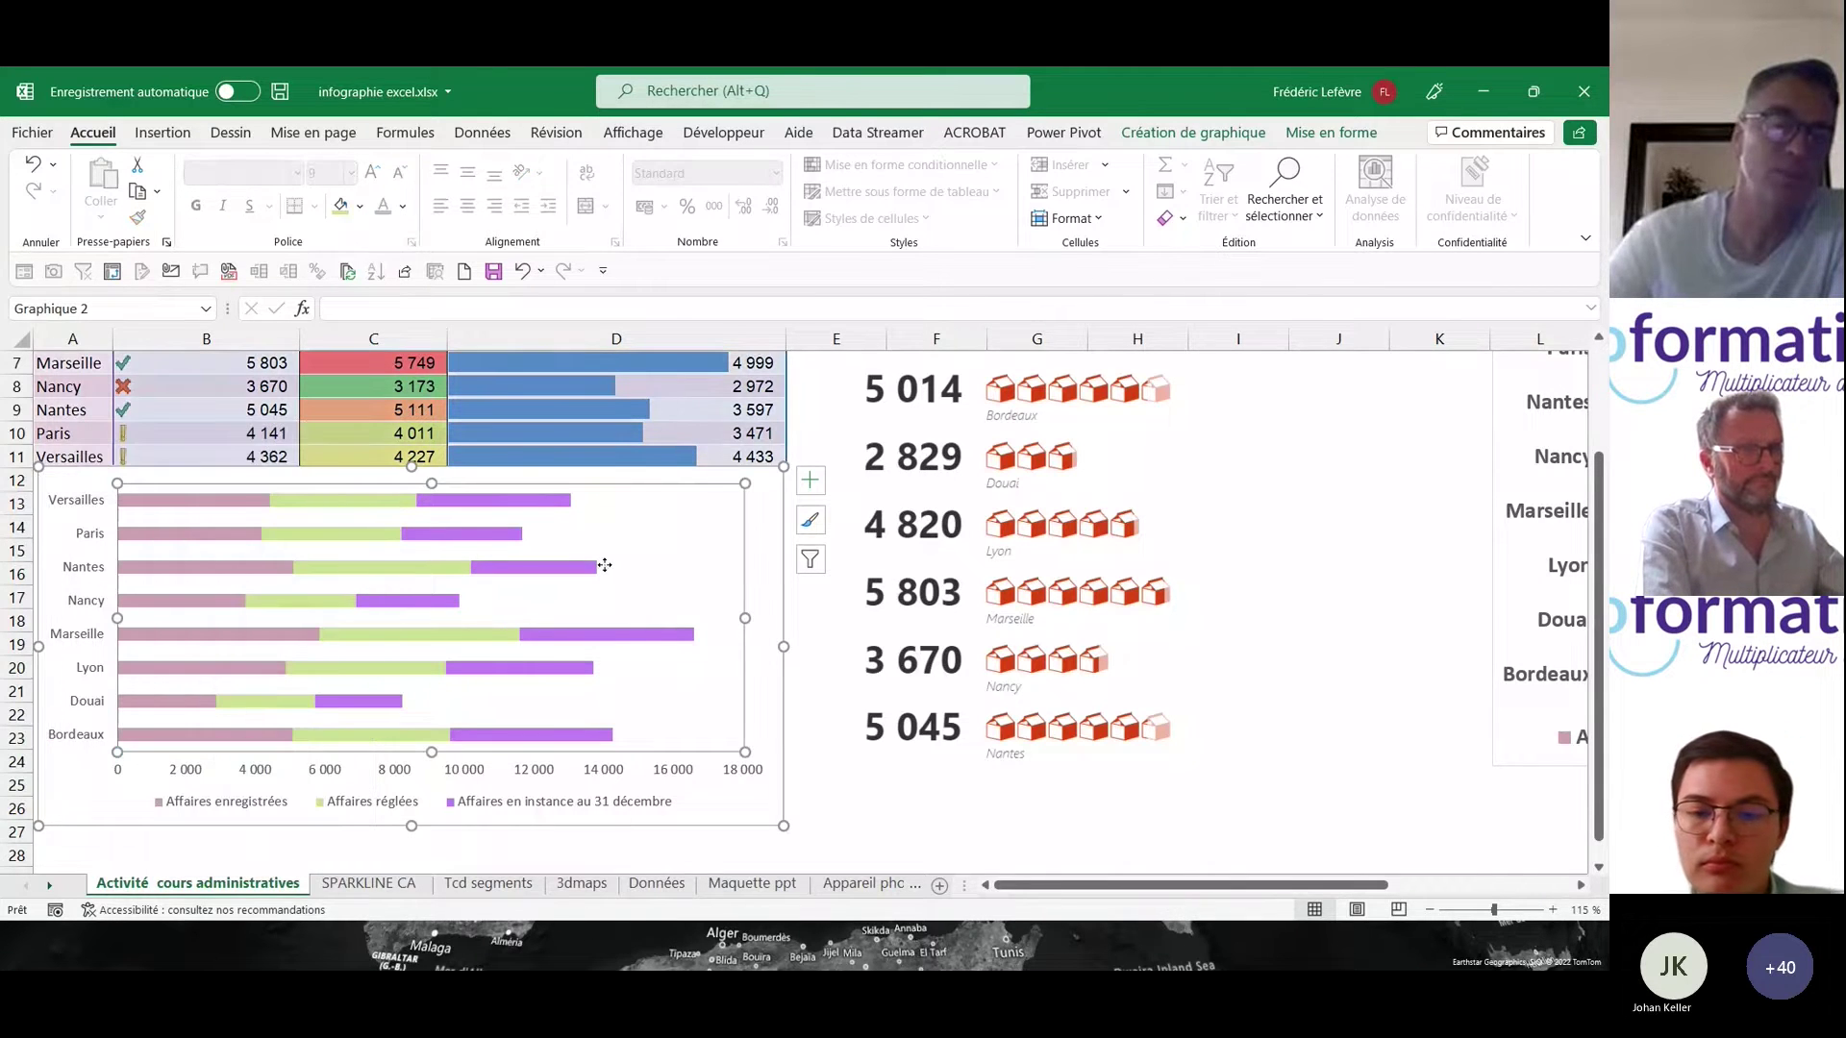
{"action": "left_click", "coordinate": [110, 813]}
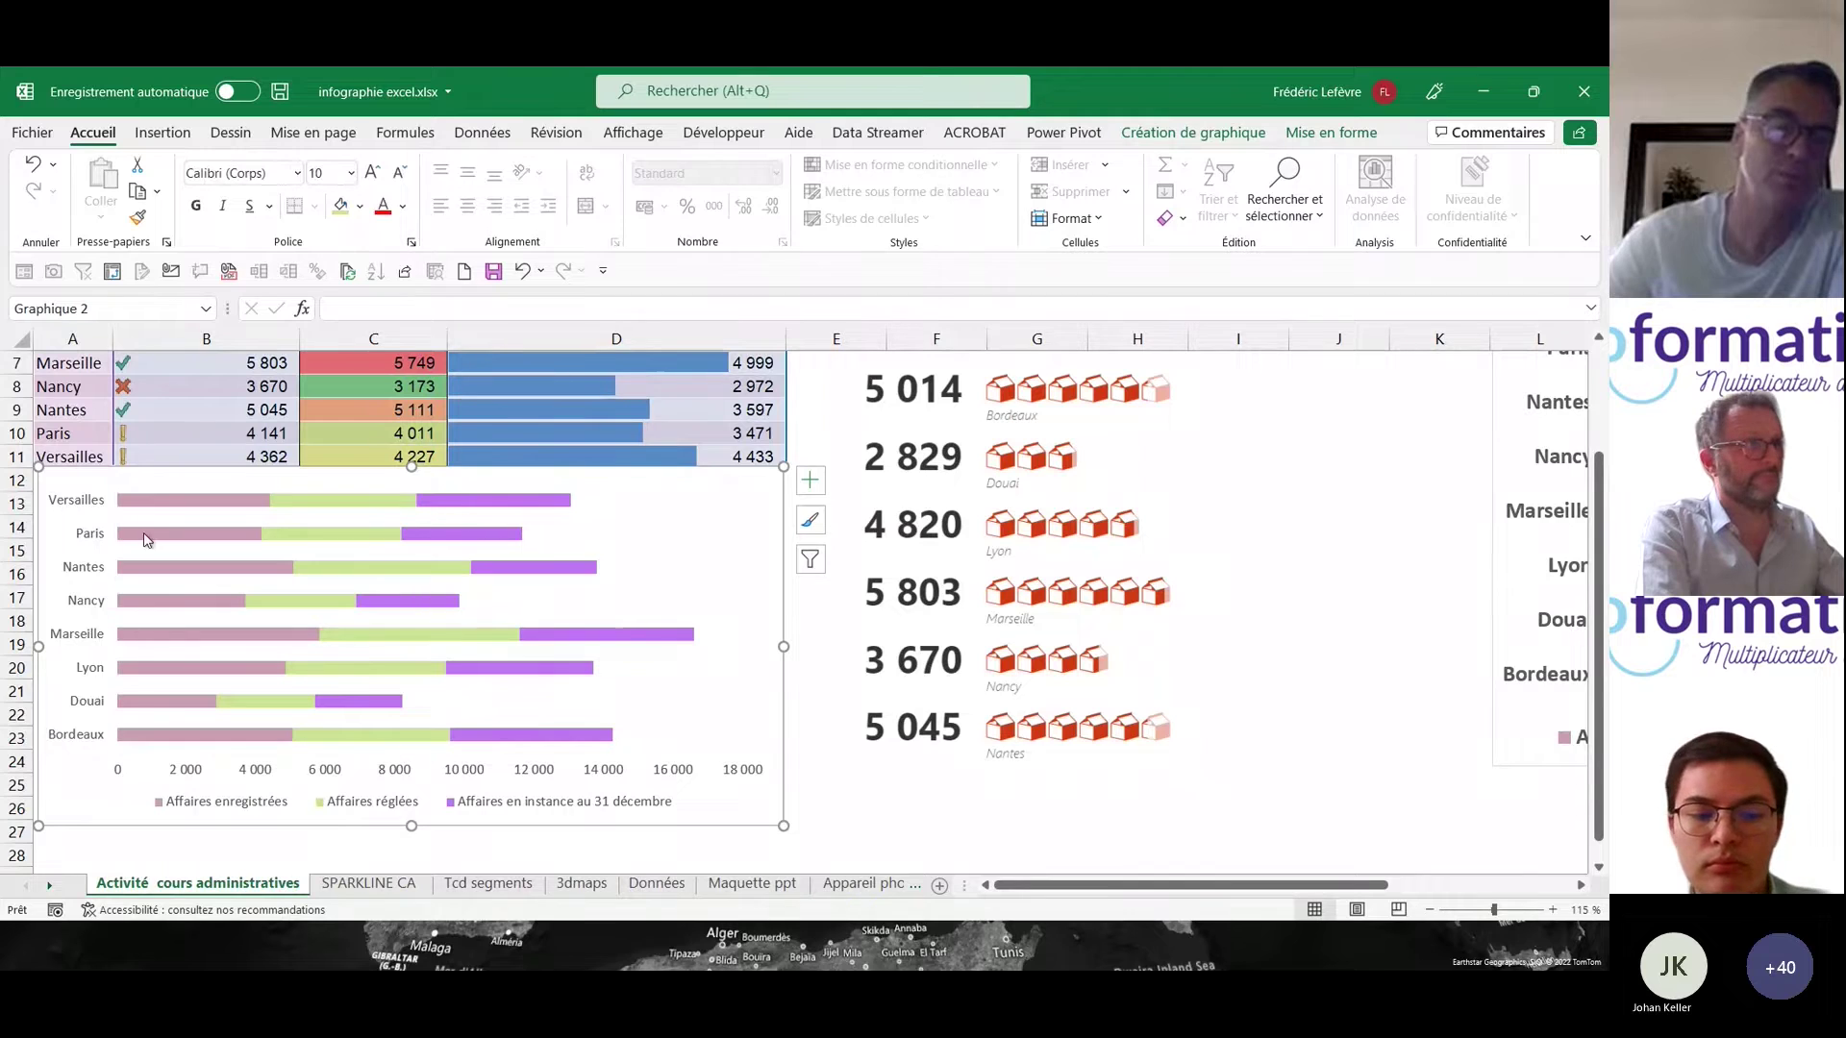
- Make the chart's vertical axis city labels bold and set their font size to 10,5
{"action": "left_click", "coordinate": [74, 555]}
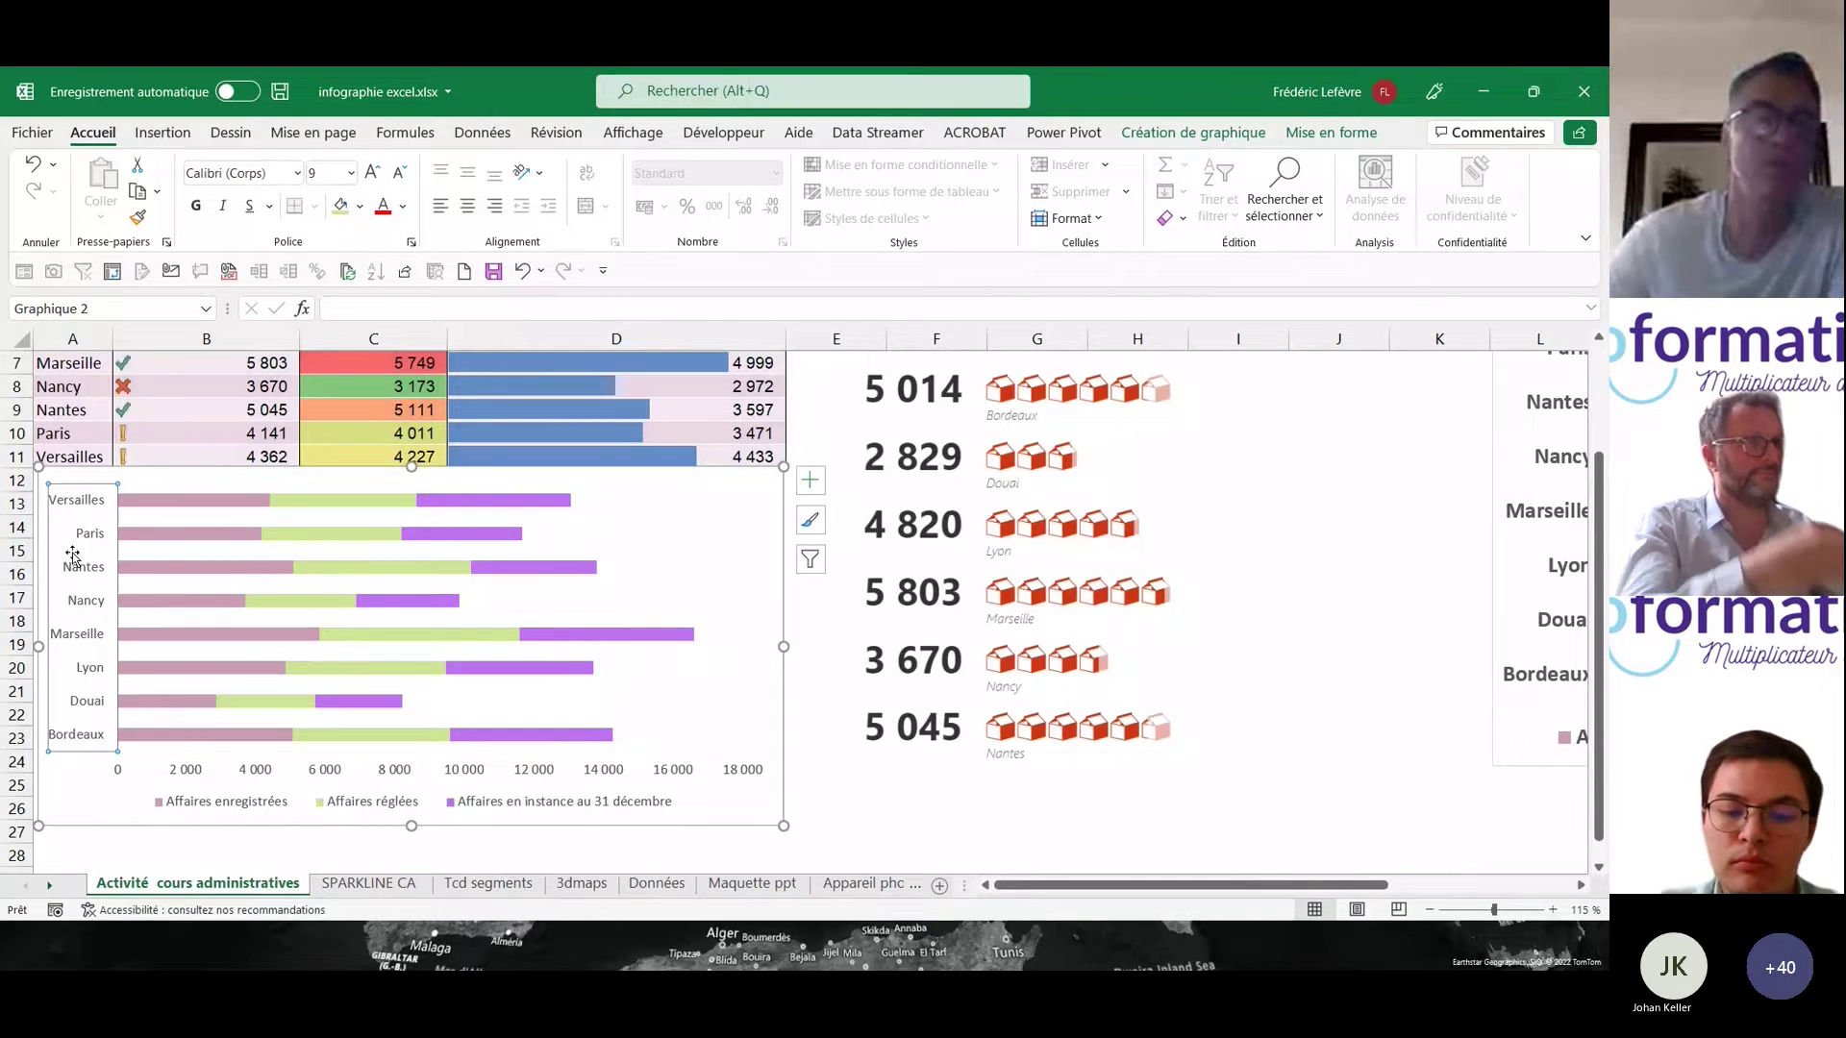
{"action": "key", "text": "ctrl+g"}
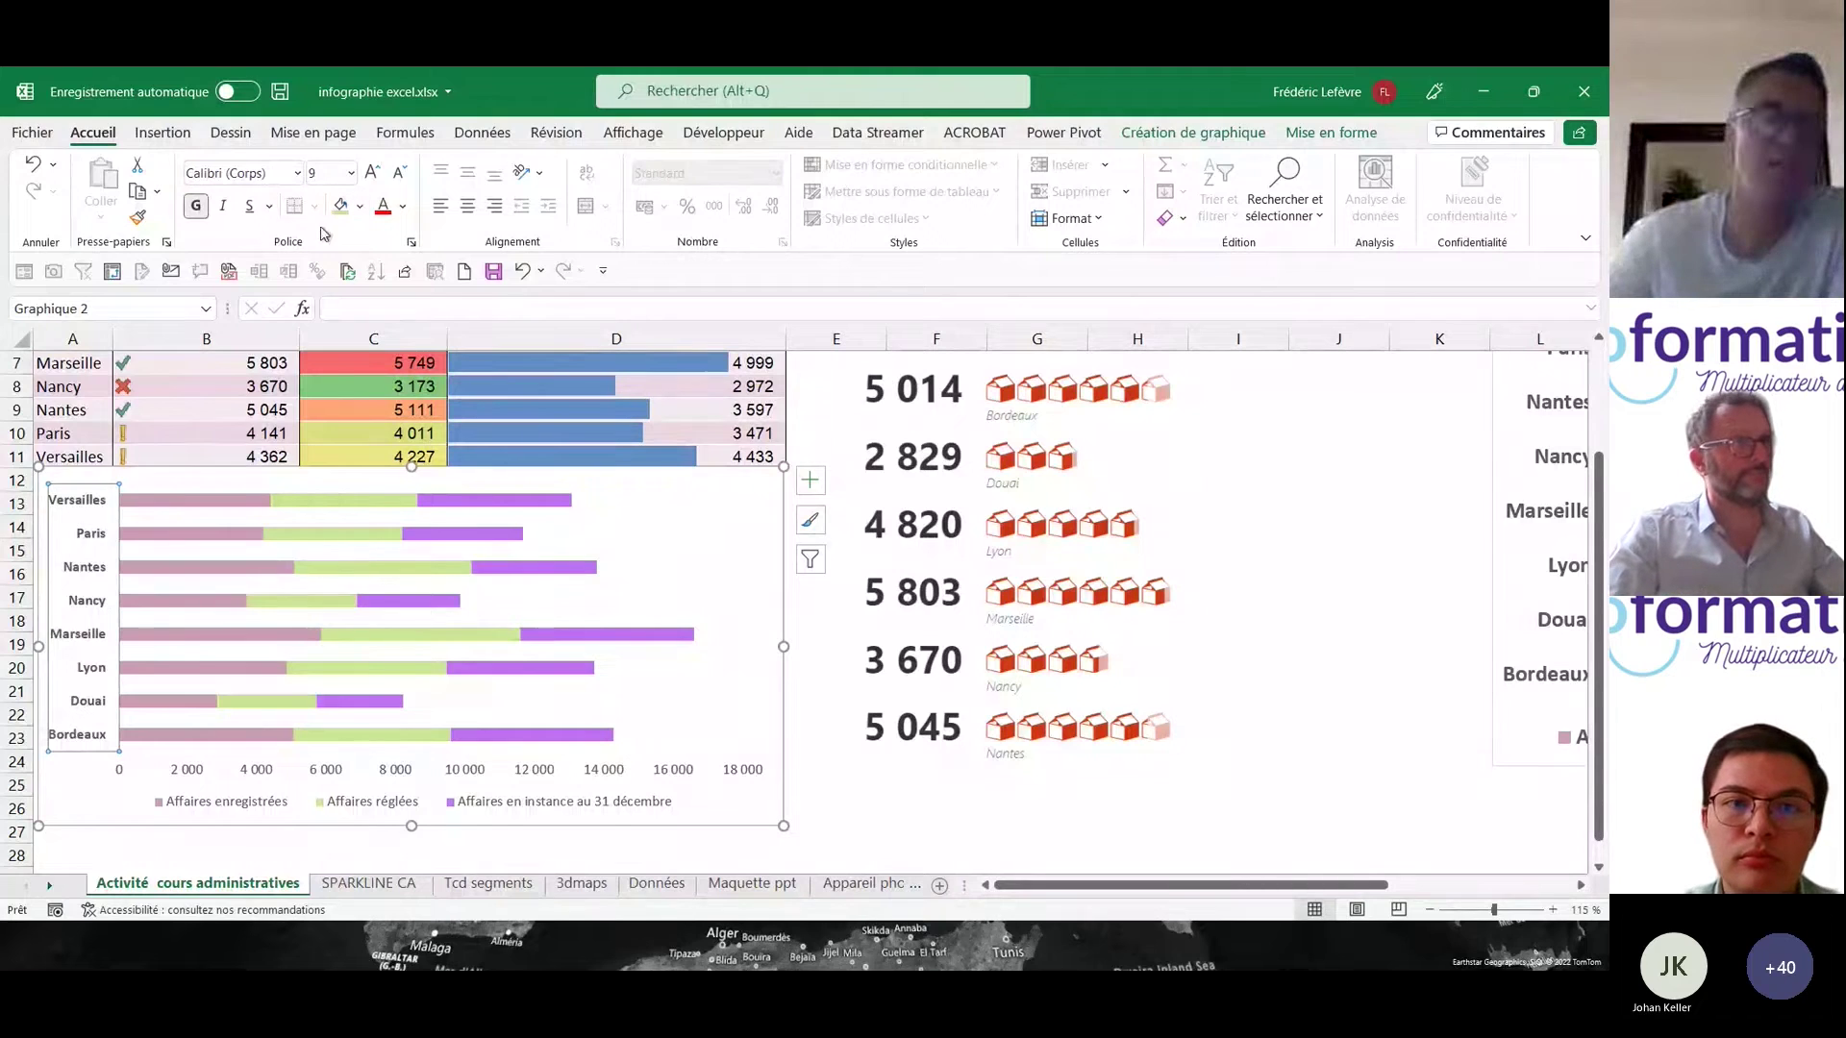
{"action": "left_click", "coordinate": [375, 171]}
{"action": "left_click", "coordinate": [375, 171]}
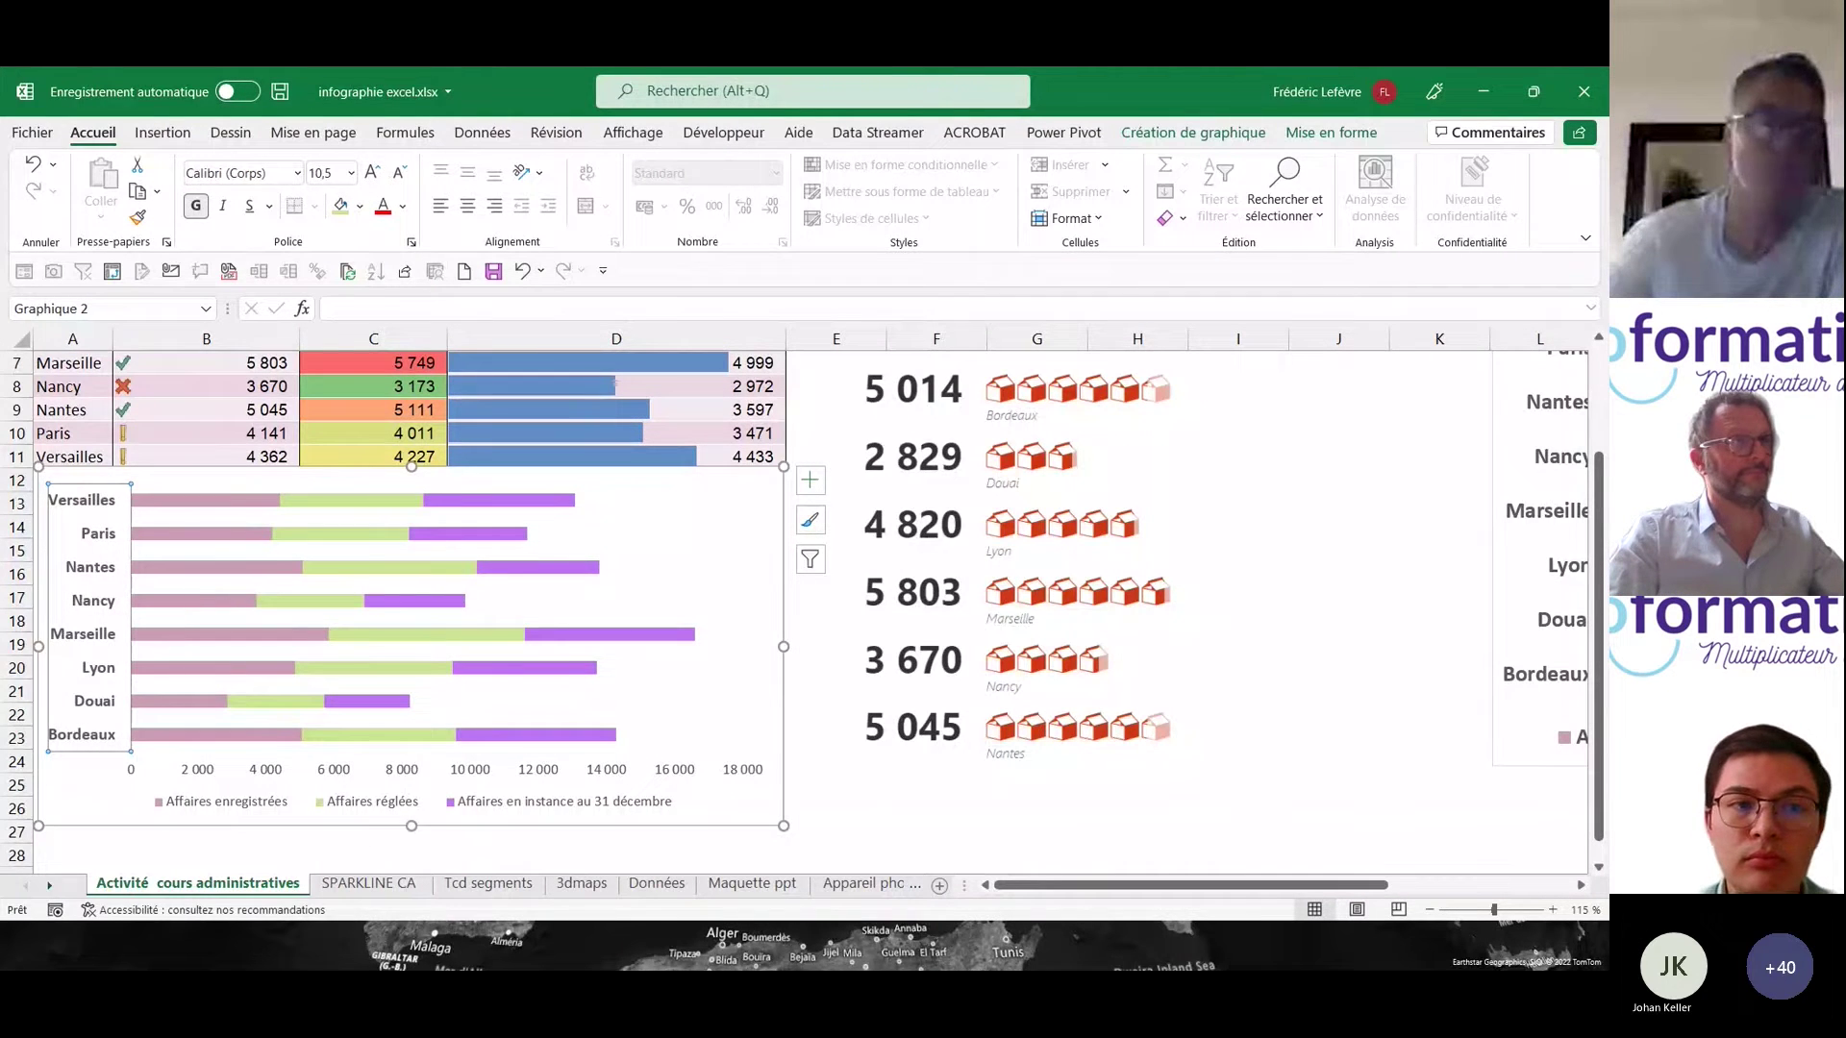
- Delete the chart's horizontal value axis and add data labels to the Affaires réglées series
{"action": "left_click", "coordinate": [205, 777]}
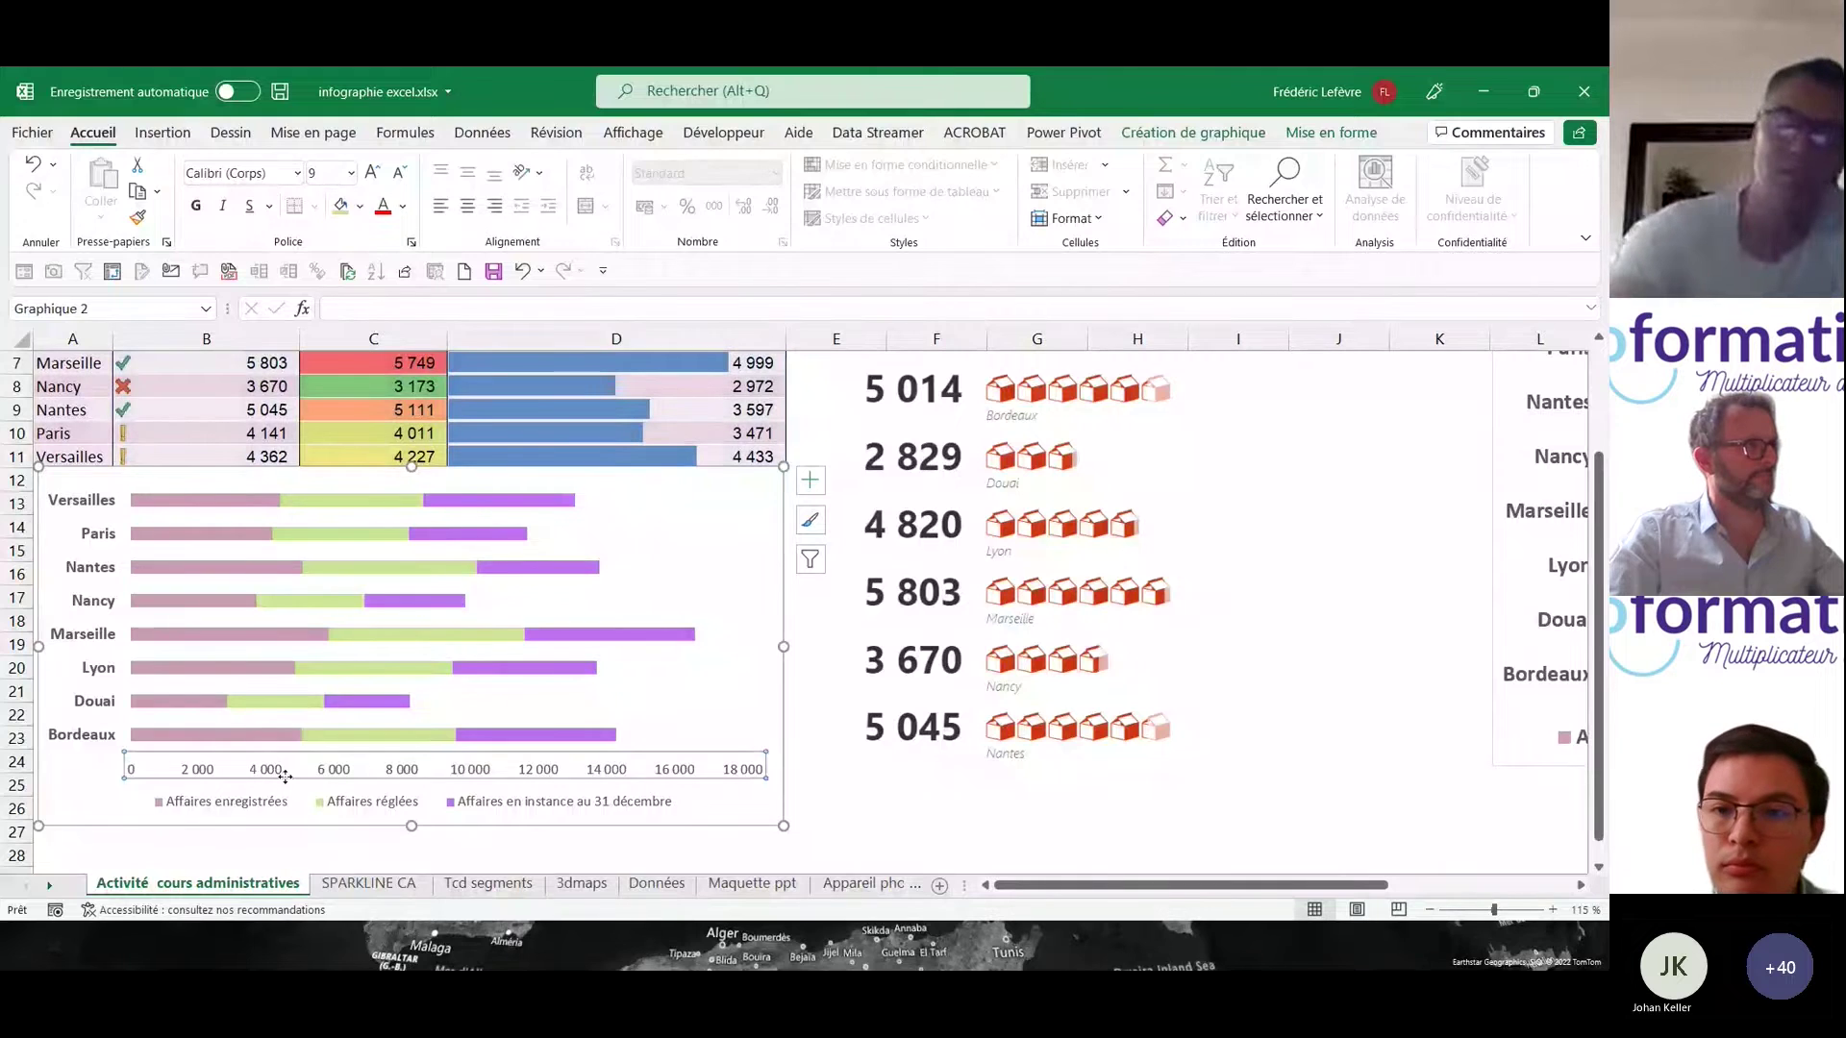
{"action": "key", "text": "Delete"}
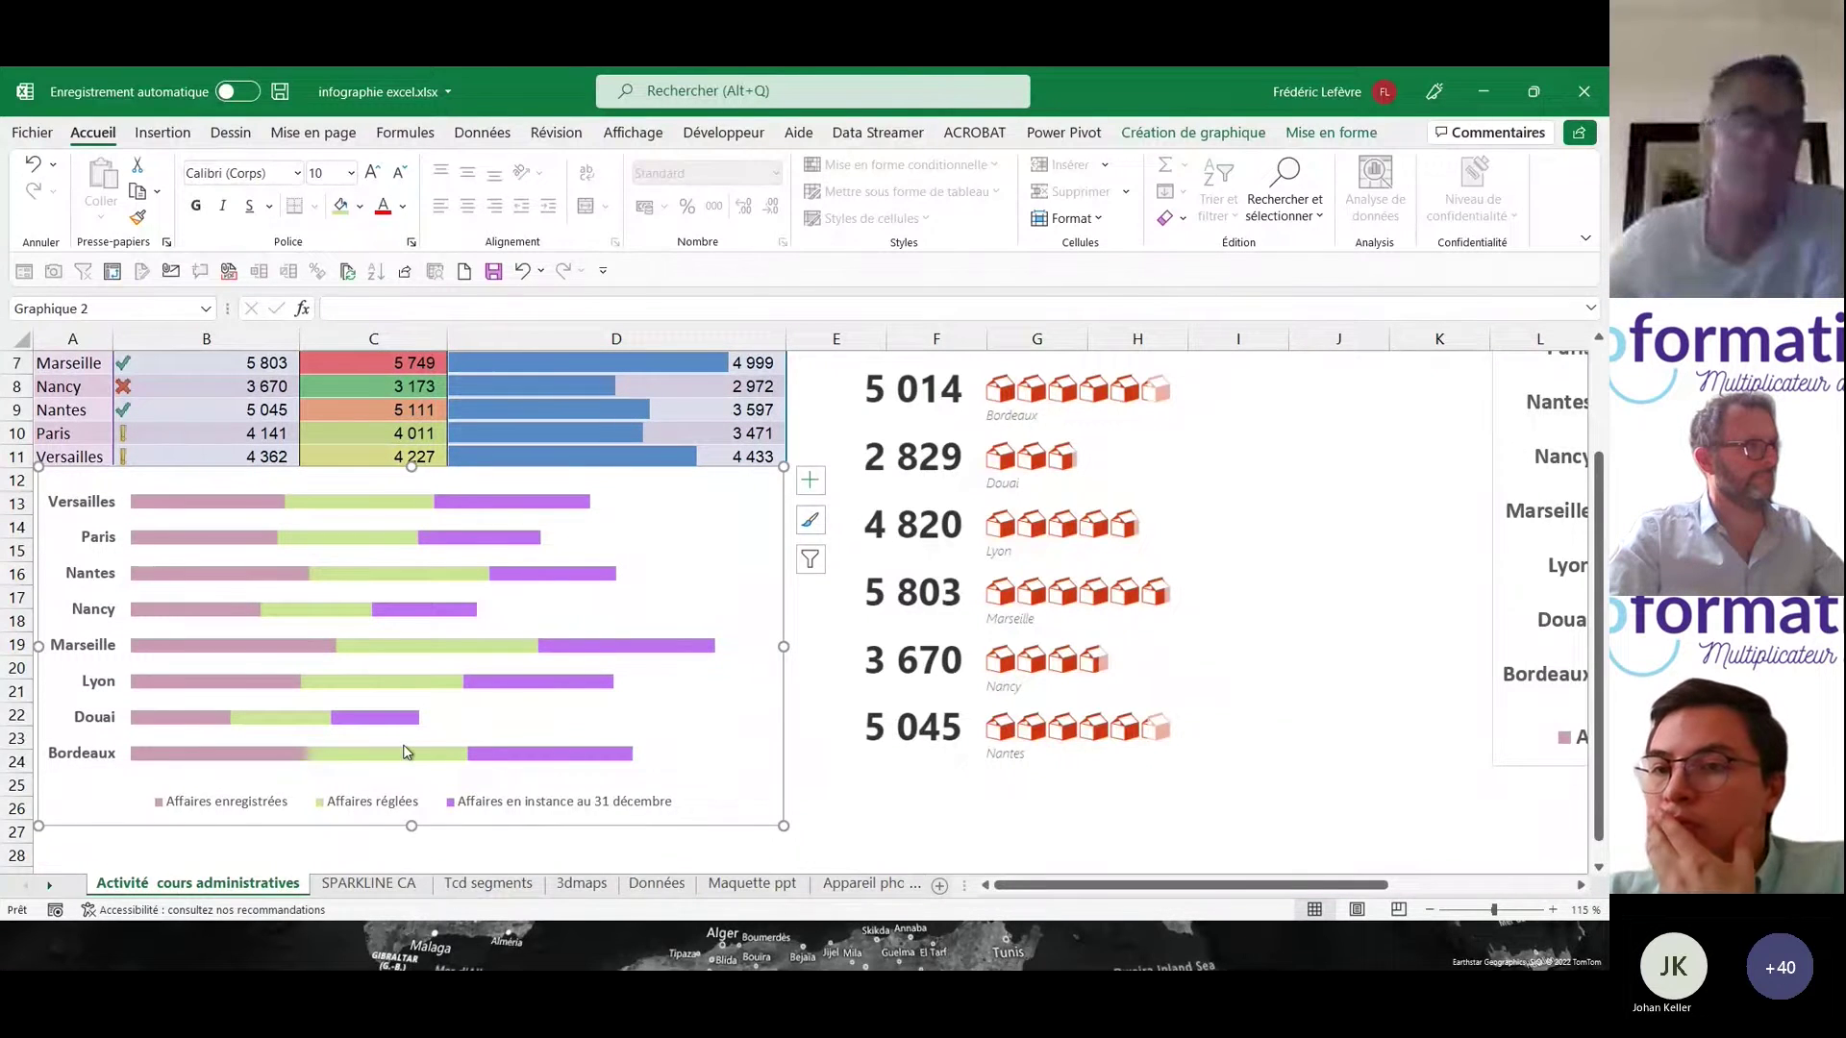
{"action": "right_click", "coordinate": [392, 542]}
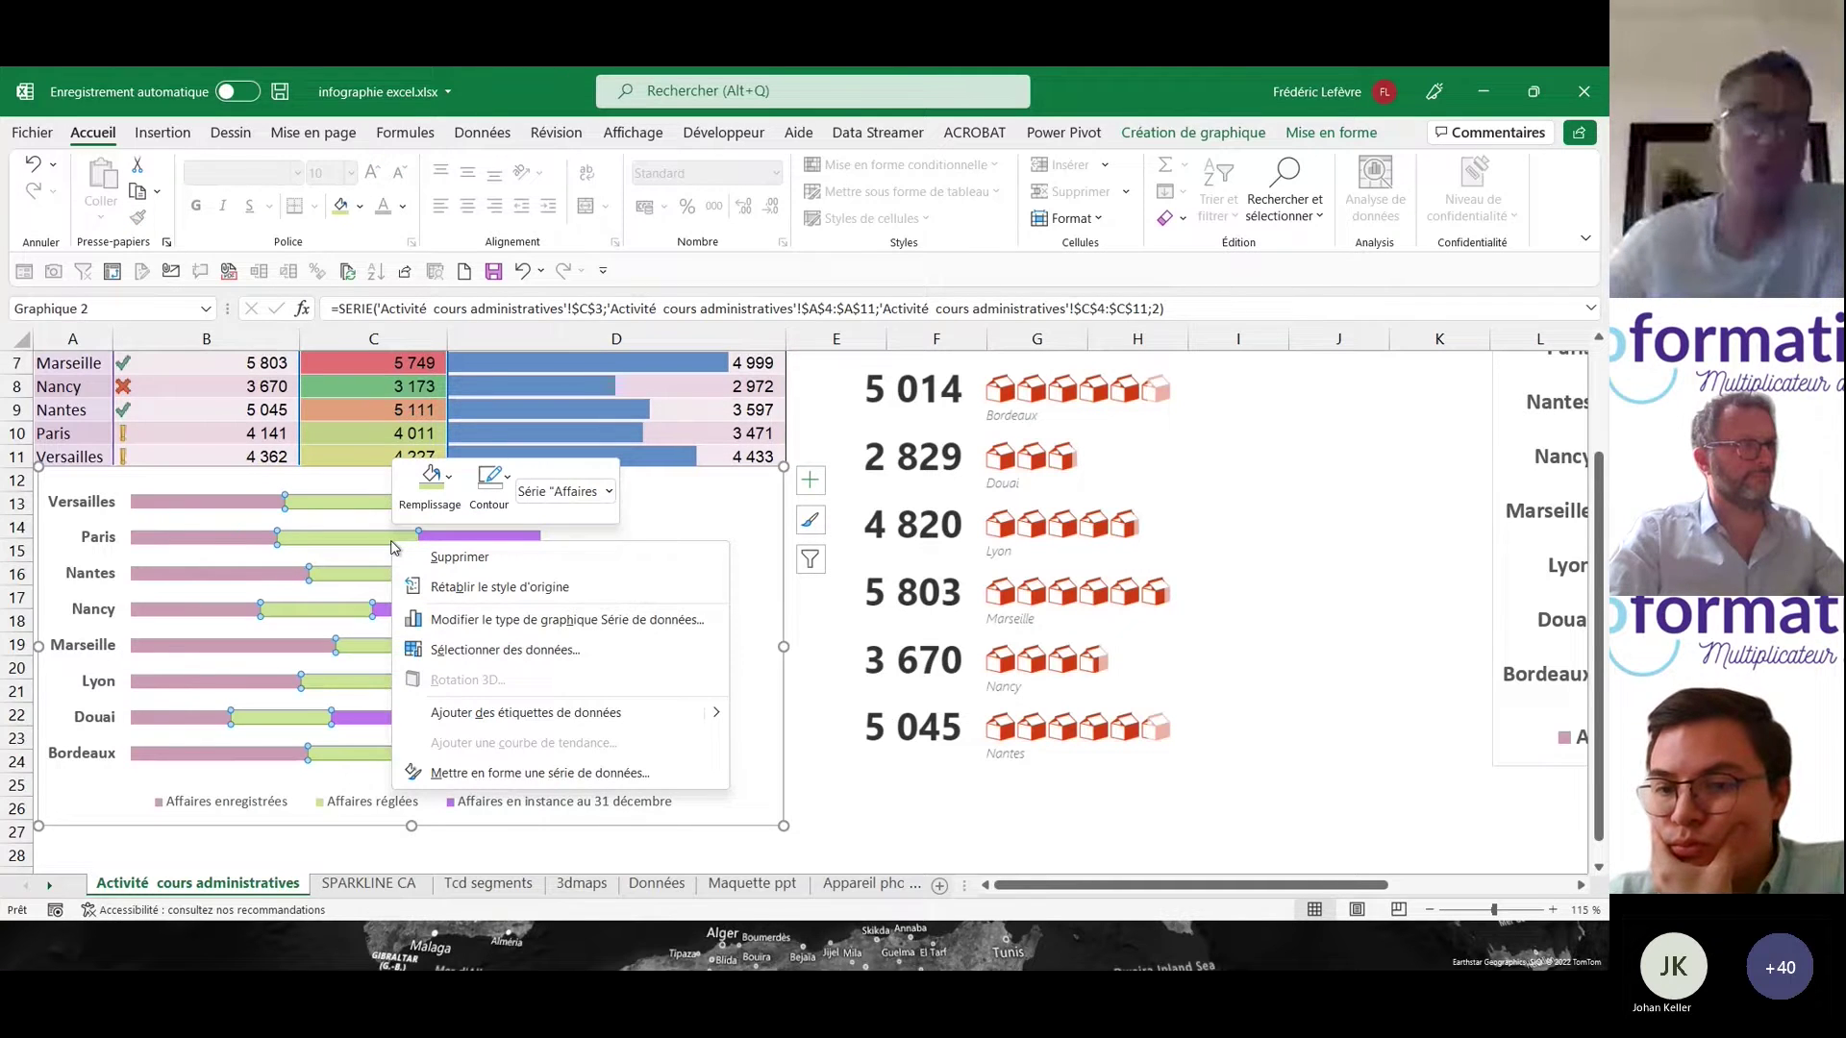
{"action": "left_click", "coordinate": [478, 716]}
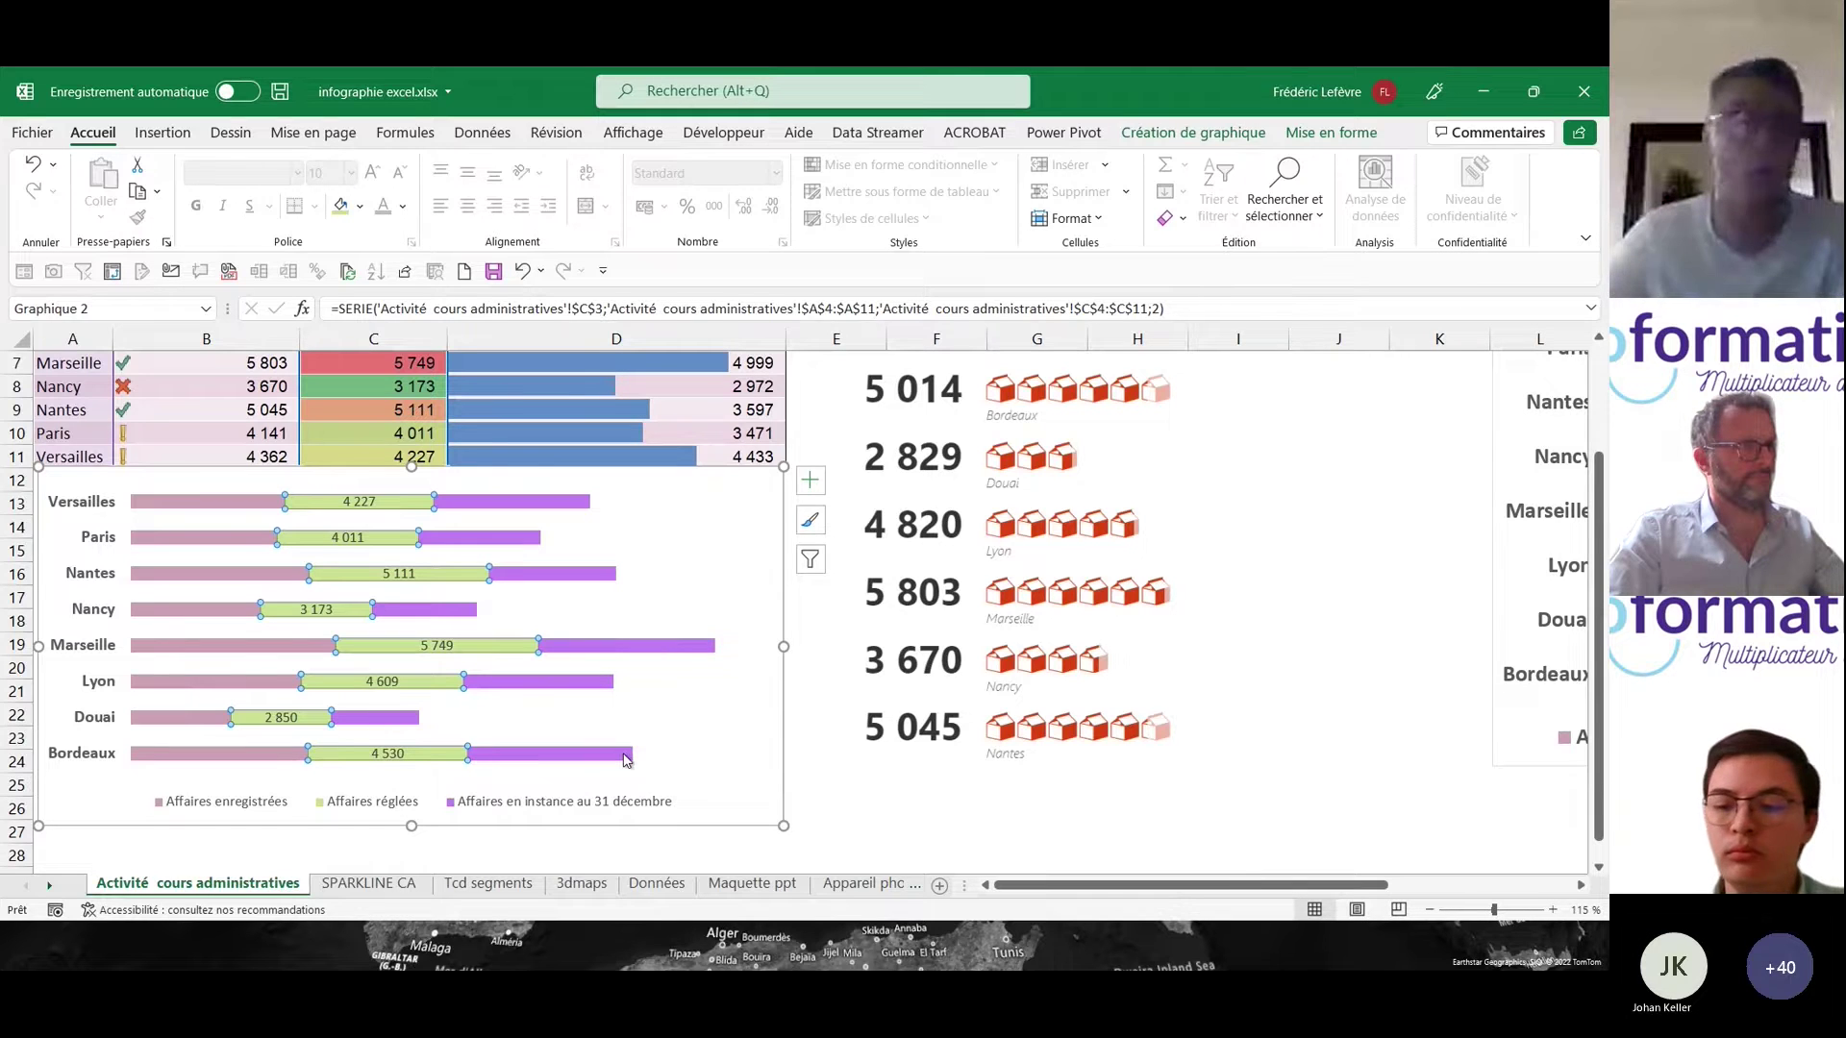
{"action": "scroll", "coordinate": [626, 760], "scroll_direction": "down", "scroll_amount": 2}
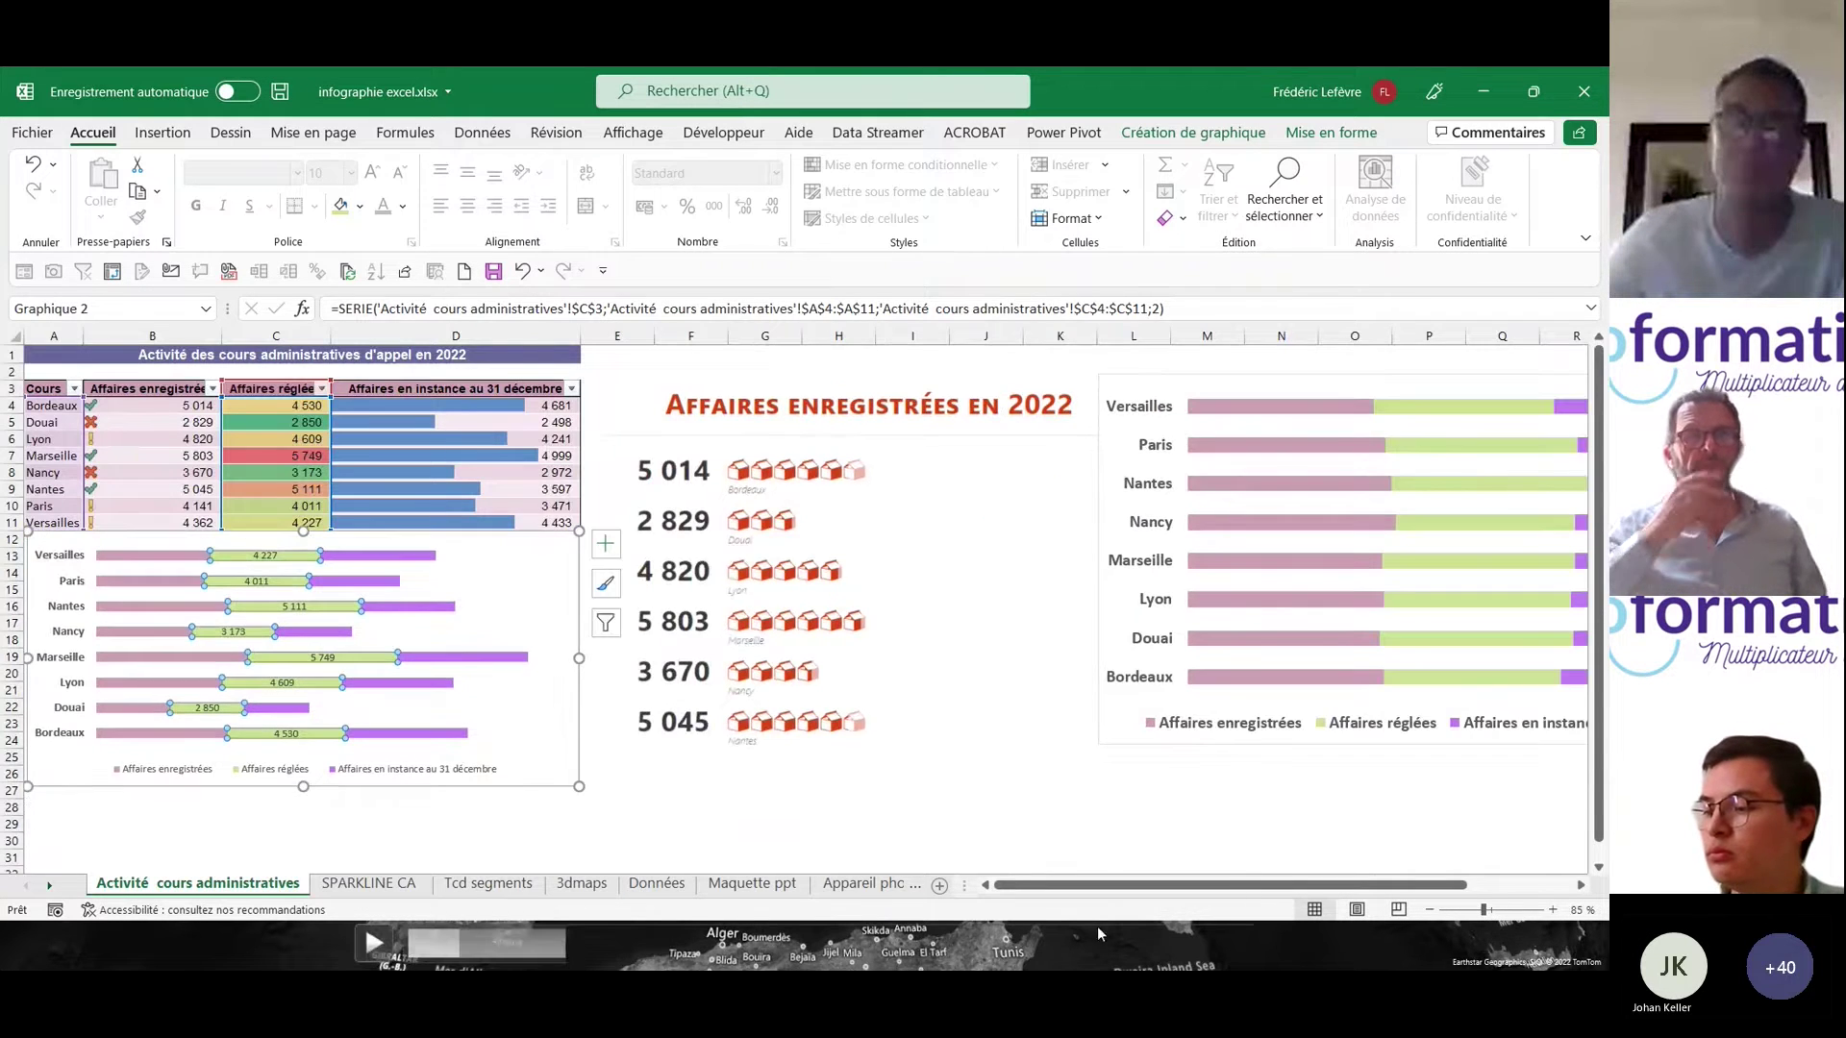
{"action": "left_click_drag", "start_coordinate": [1070, 887], "coordinate": [1261, 854]}
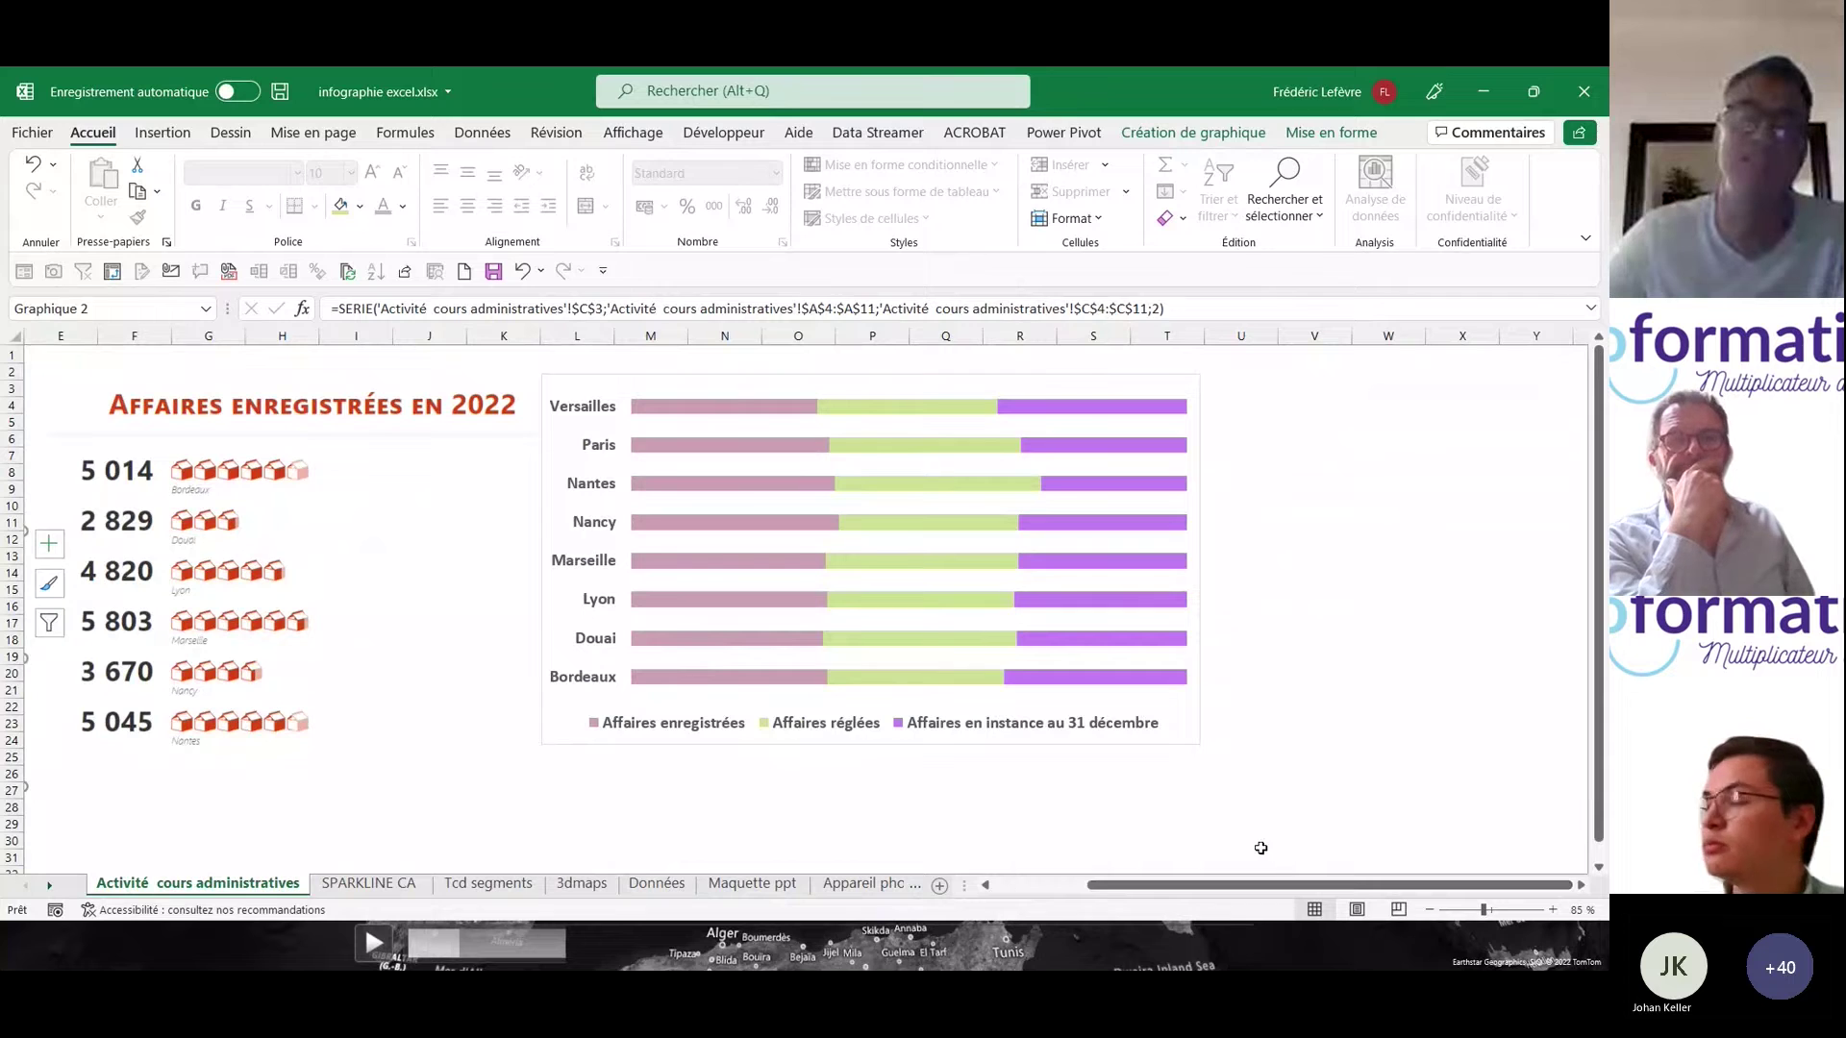
{"action": "mouse_move", "coordinate": [858, 653]}
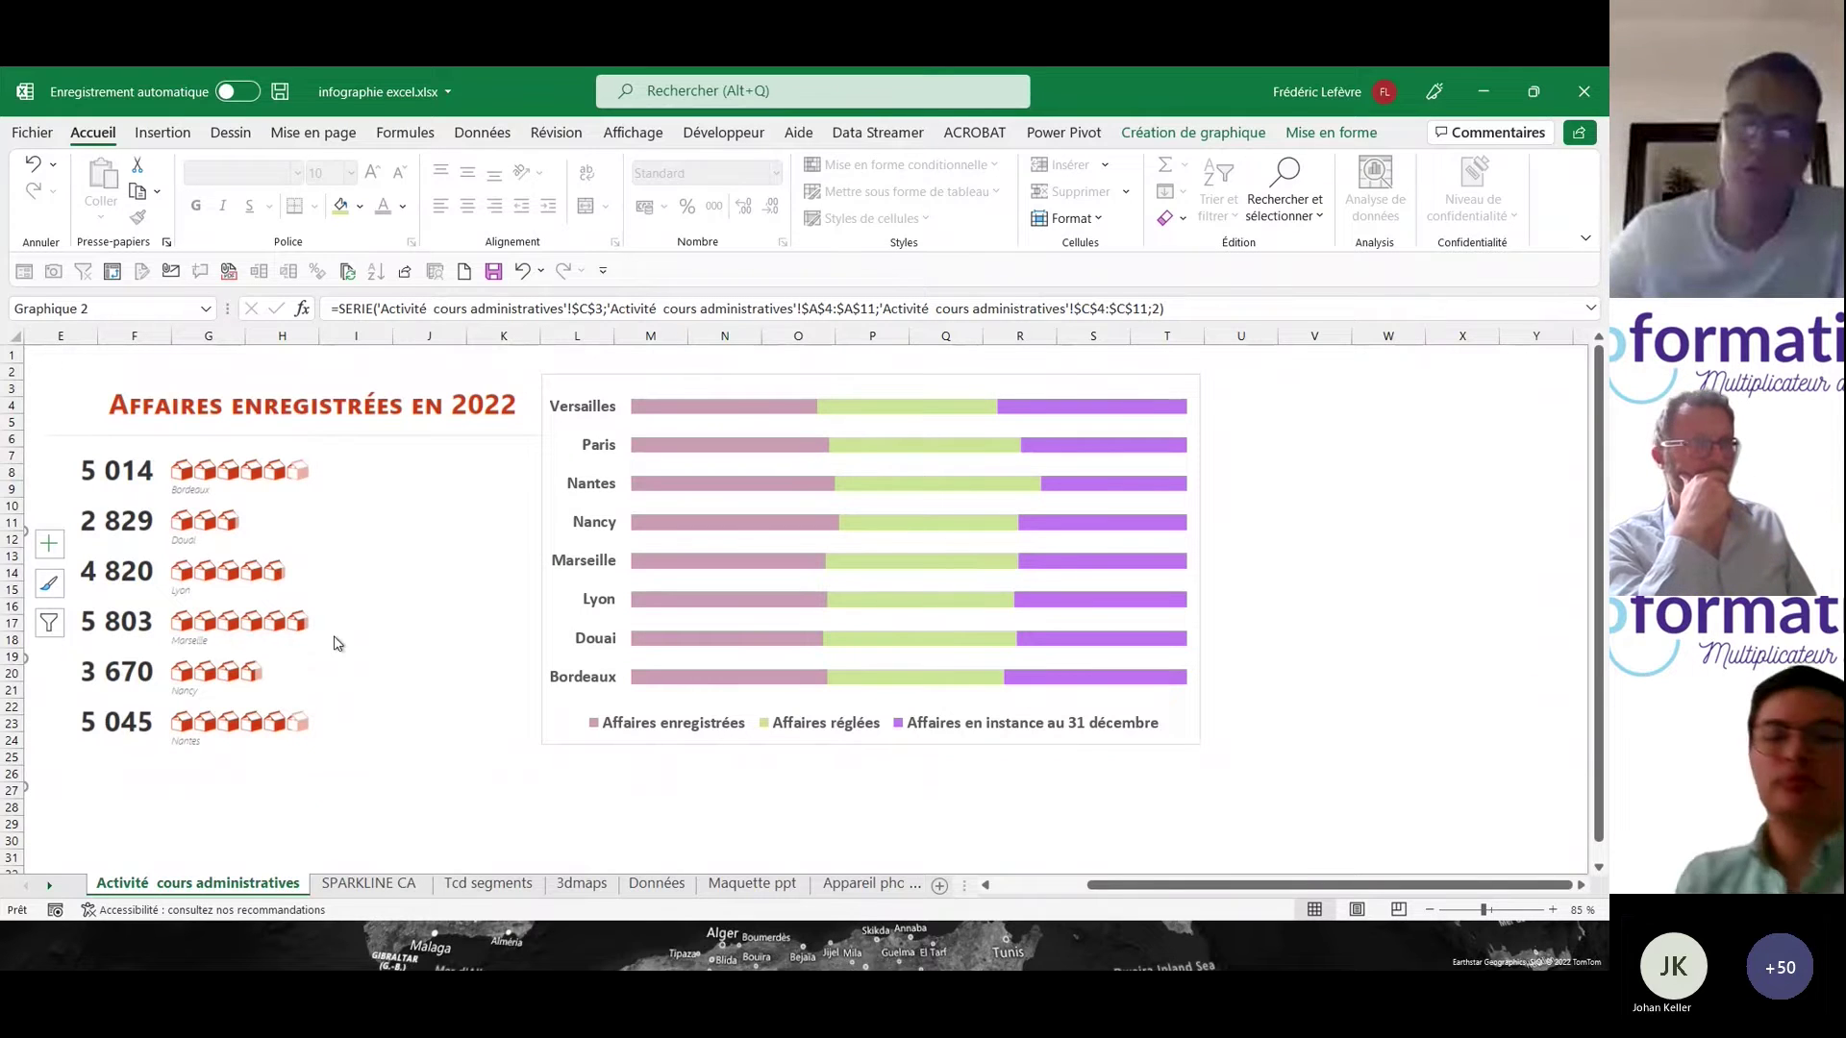
{"action": "left_click_drag", "start_coordinate": [1103, 885], "coordinate": [1011, 906]}
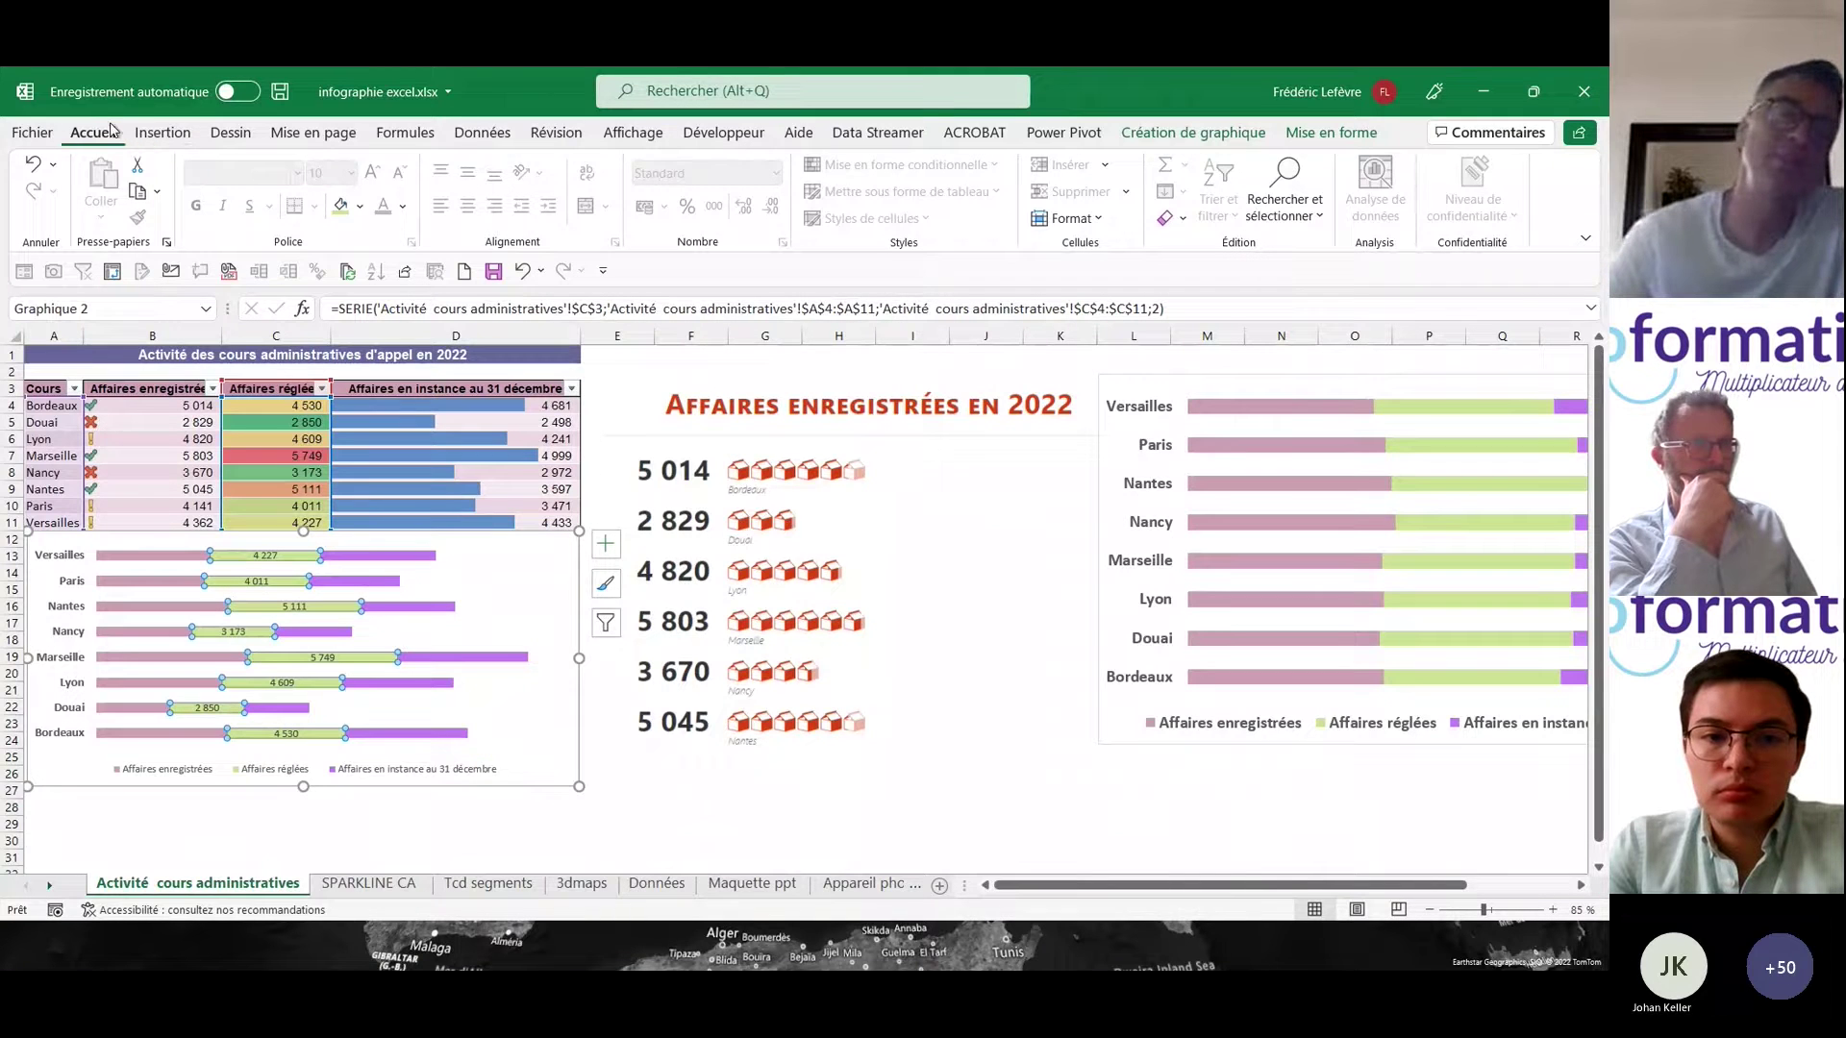
- Insert a People Graph add-in with a table cell selected, and place the graph over the existing infographic beside the table
{"action": "left_click", "coordinate": [165, 134]}
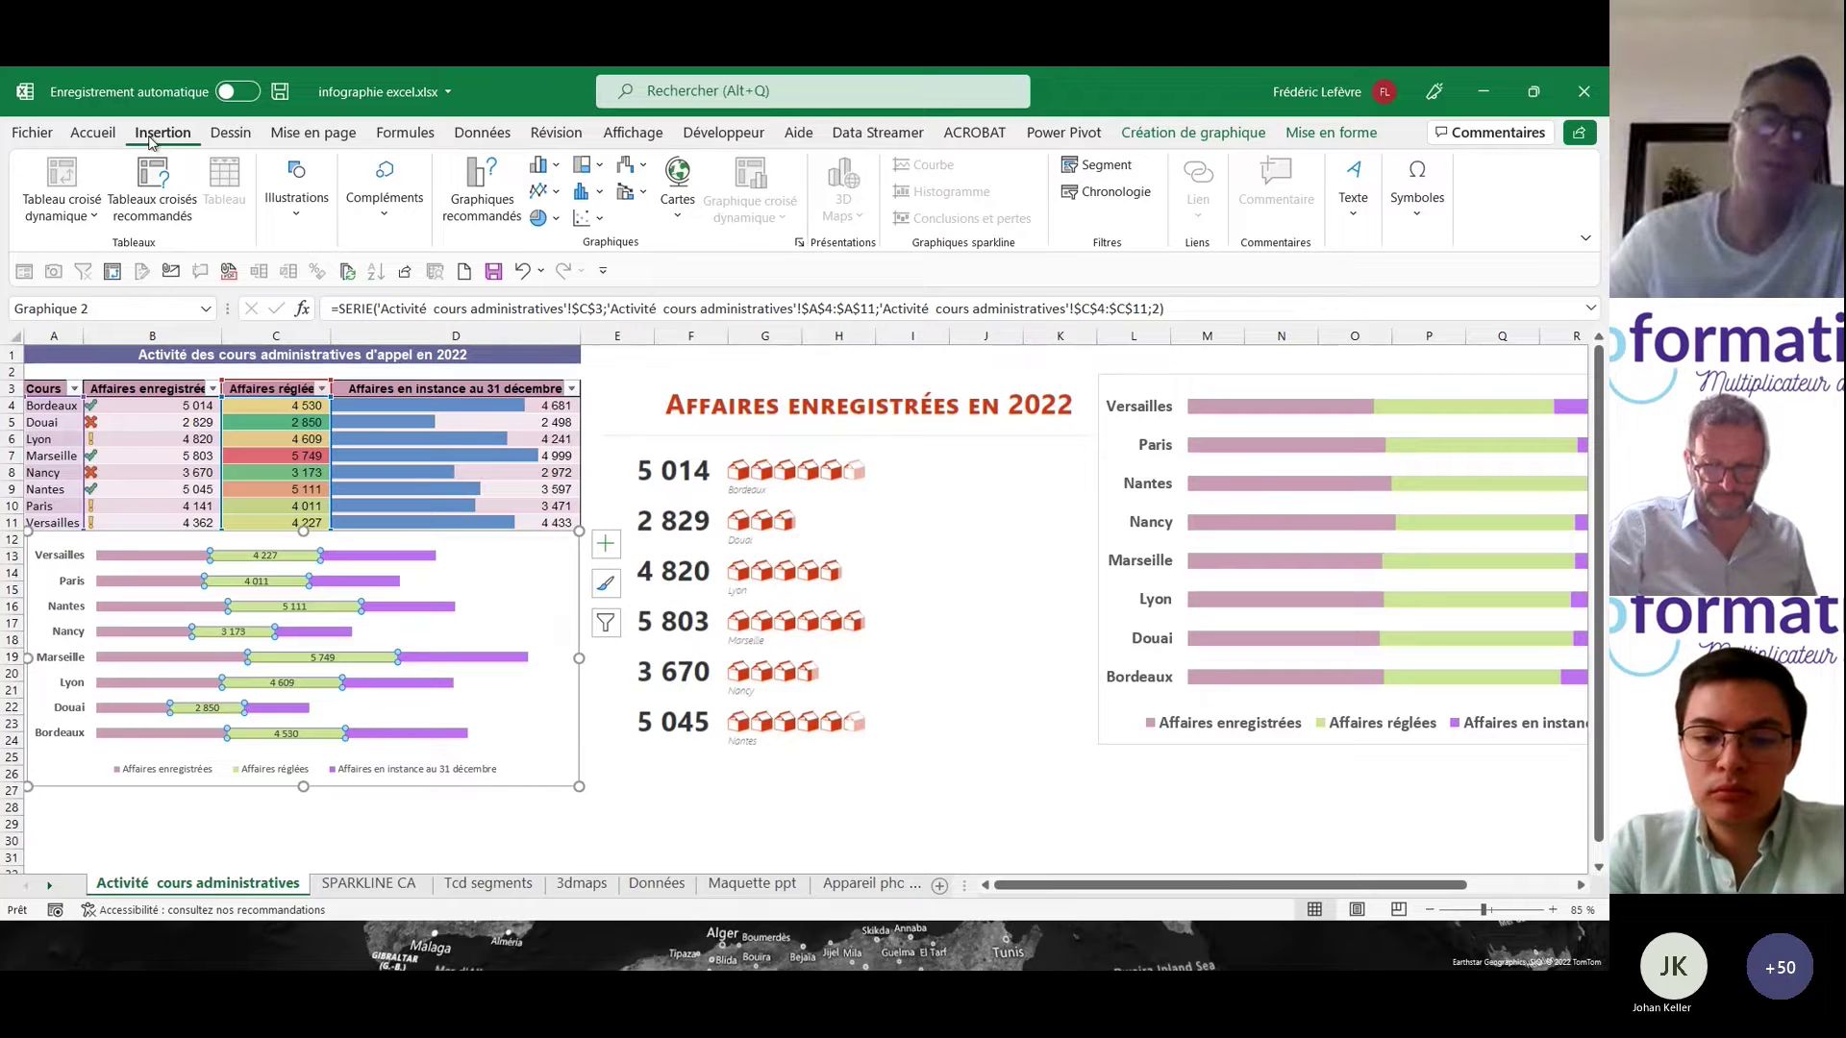
{"action": "left_click", "coordinate": [386, 207]}
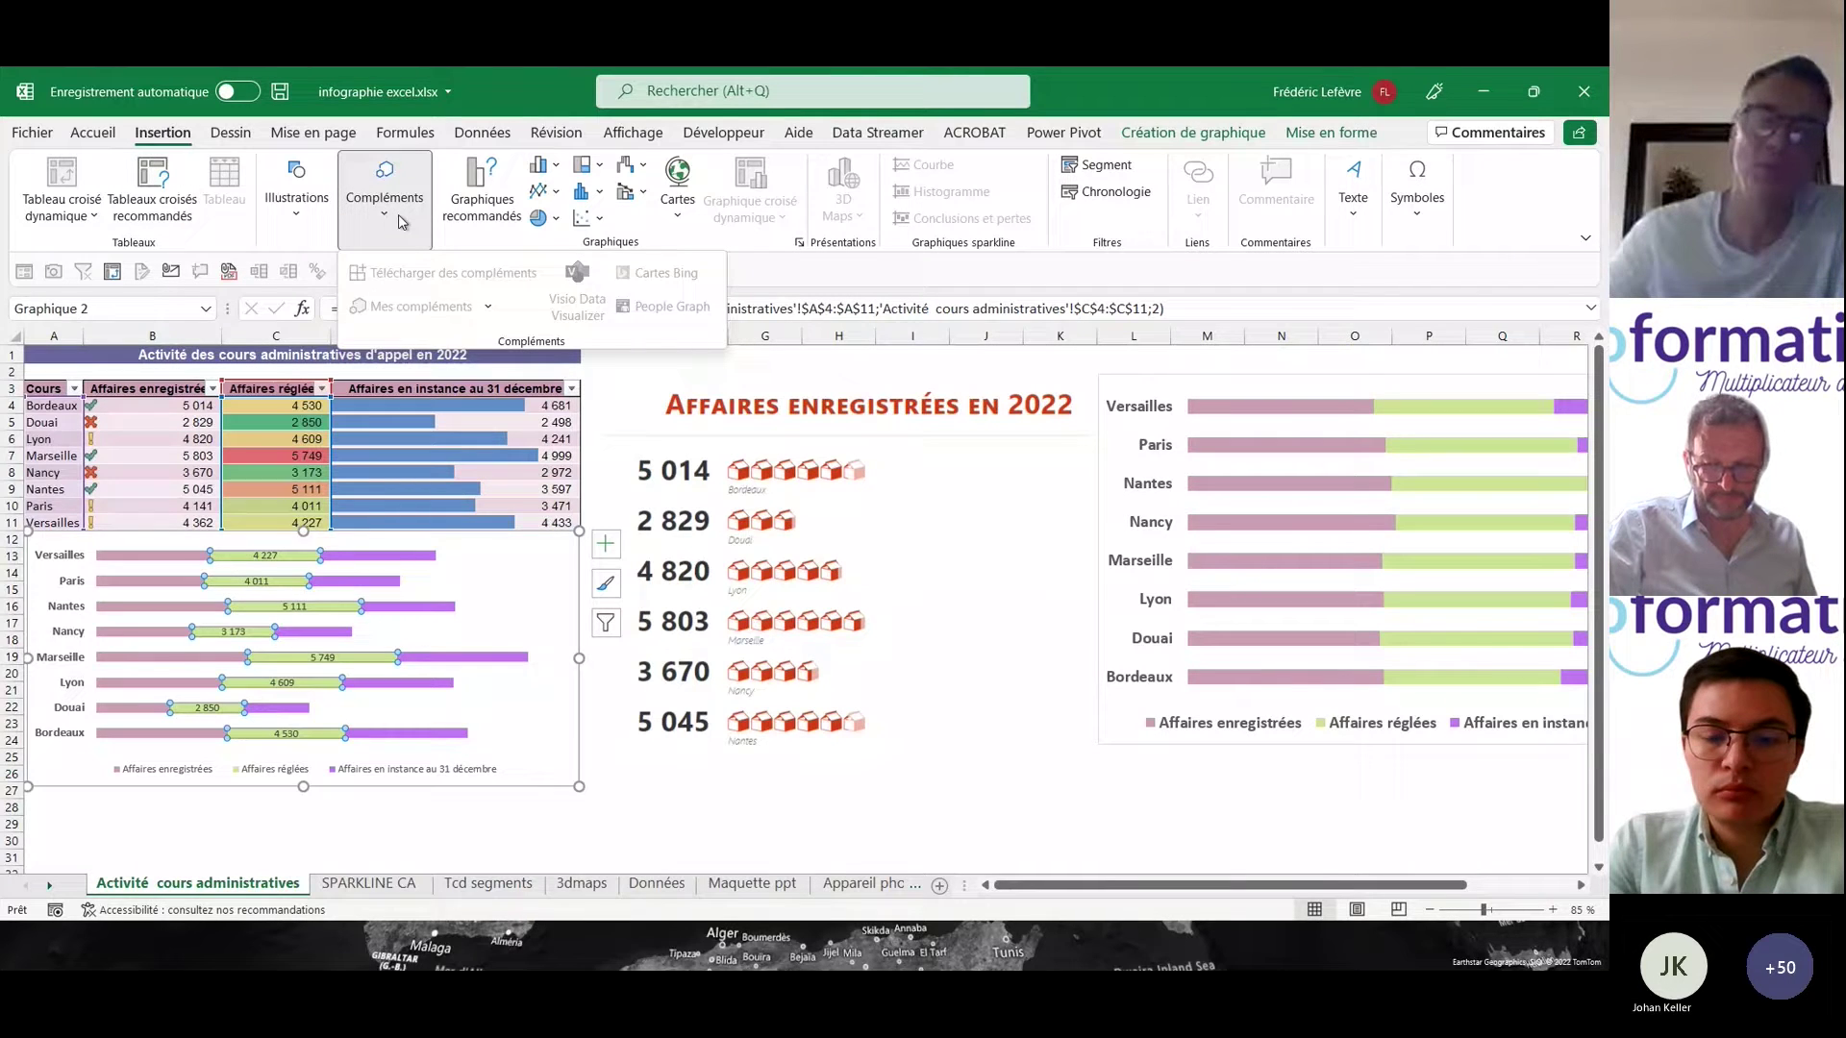
{"action": "left_click", "coordinate": [401, 222]}
{"action": "left_click", "coordinate": [510, 420]}
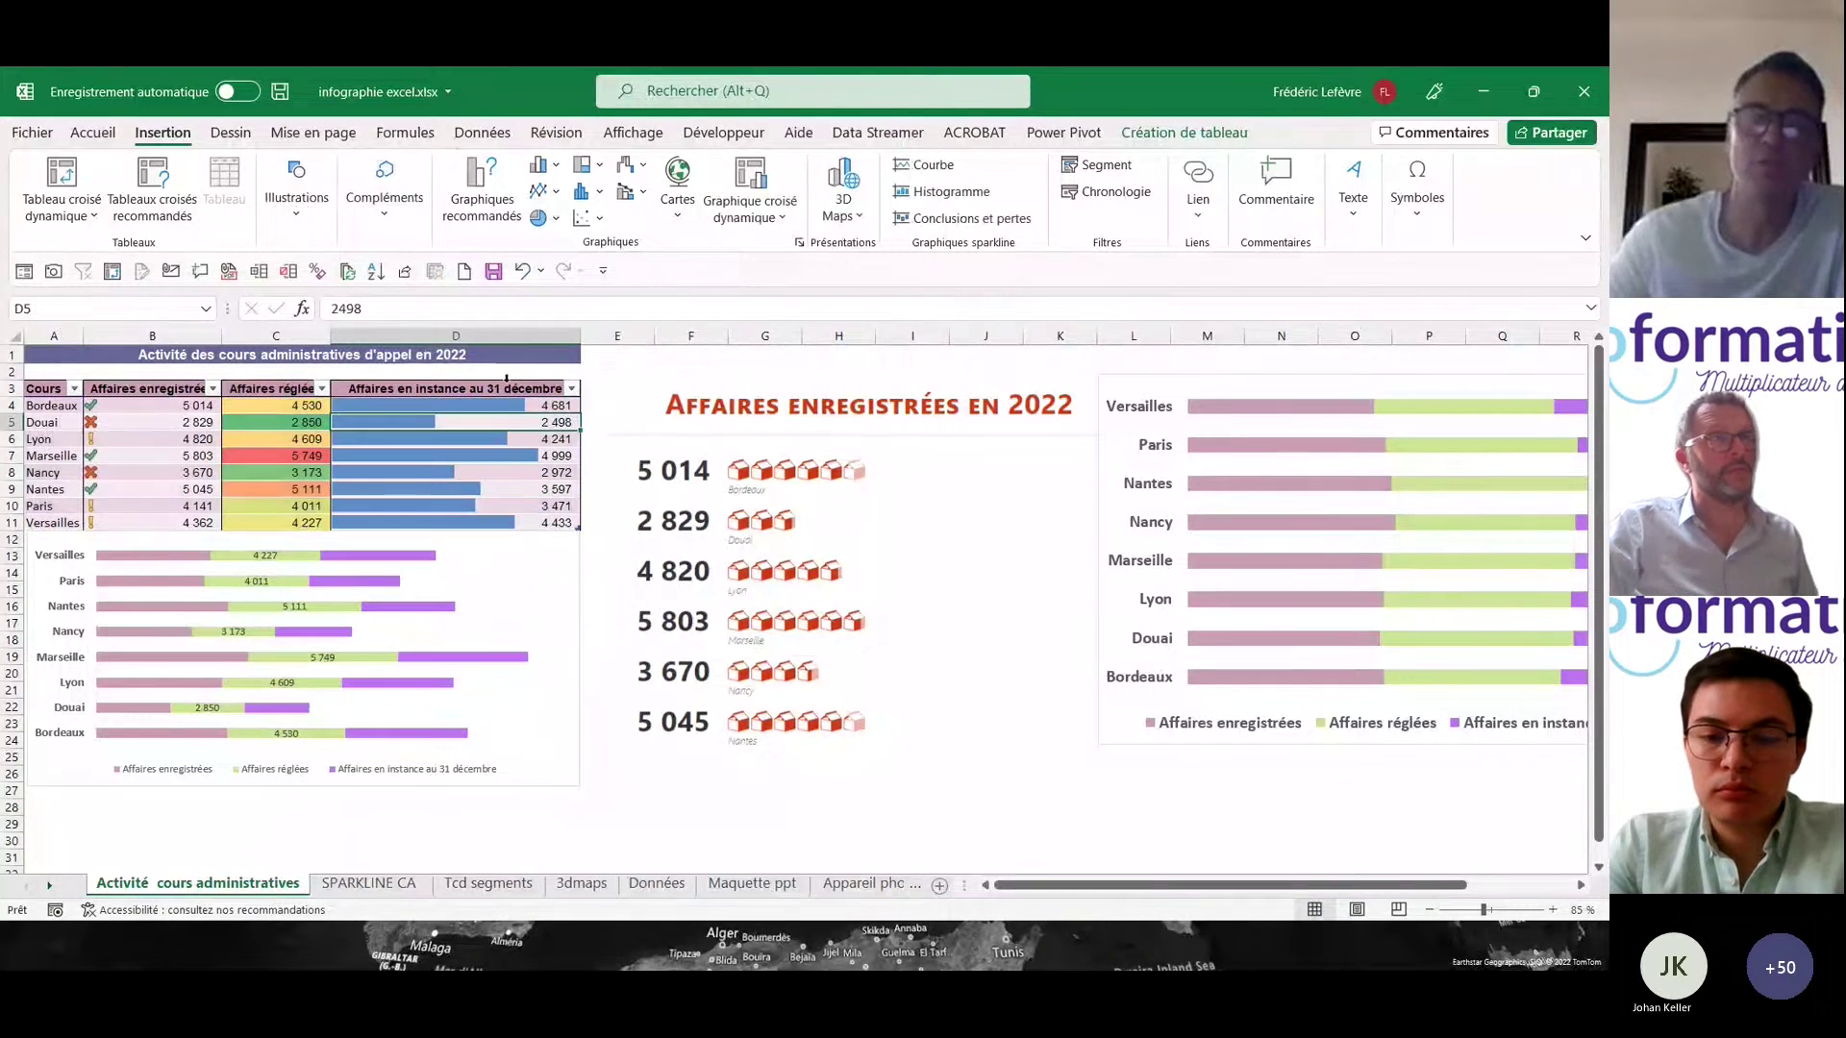
{"action": "left_click", "coordinate": [385, 204]}
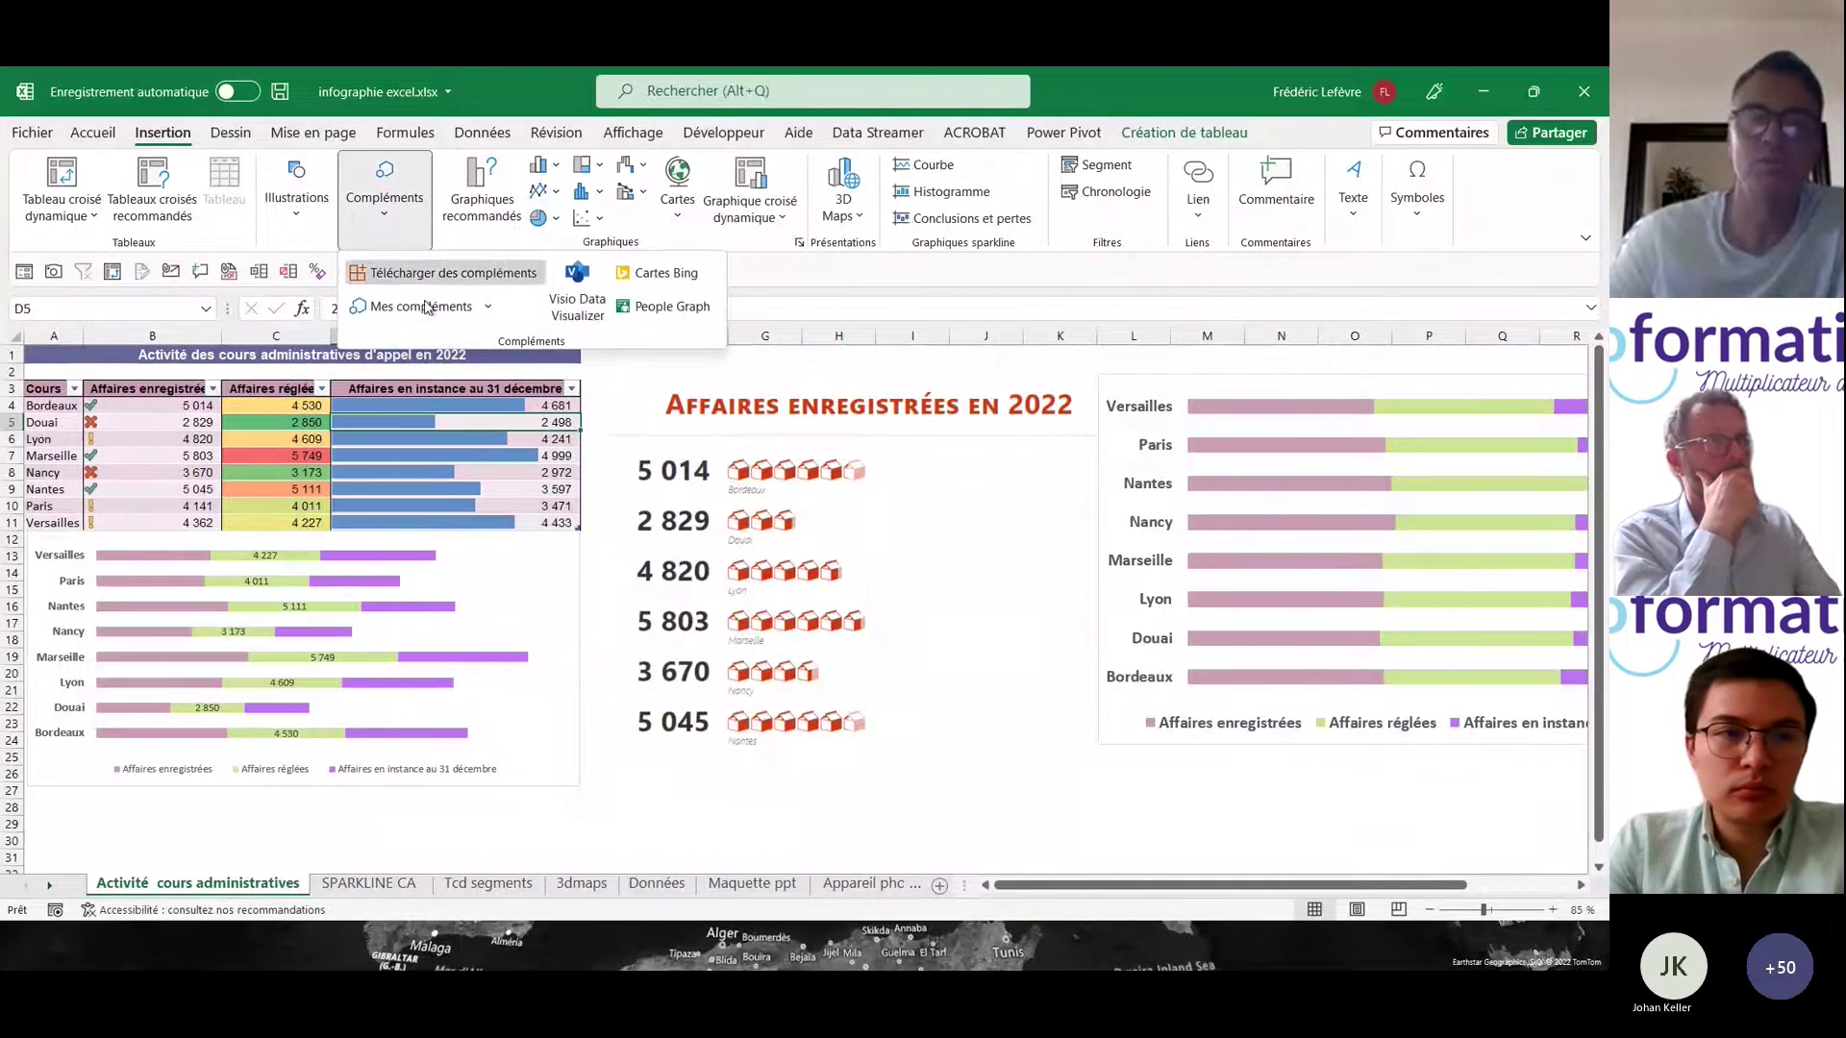
{"action": "left_click", "coordinate": [673, 308]}
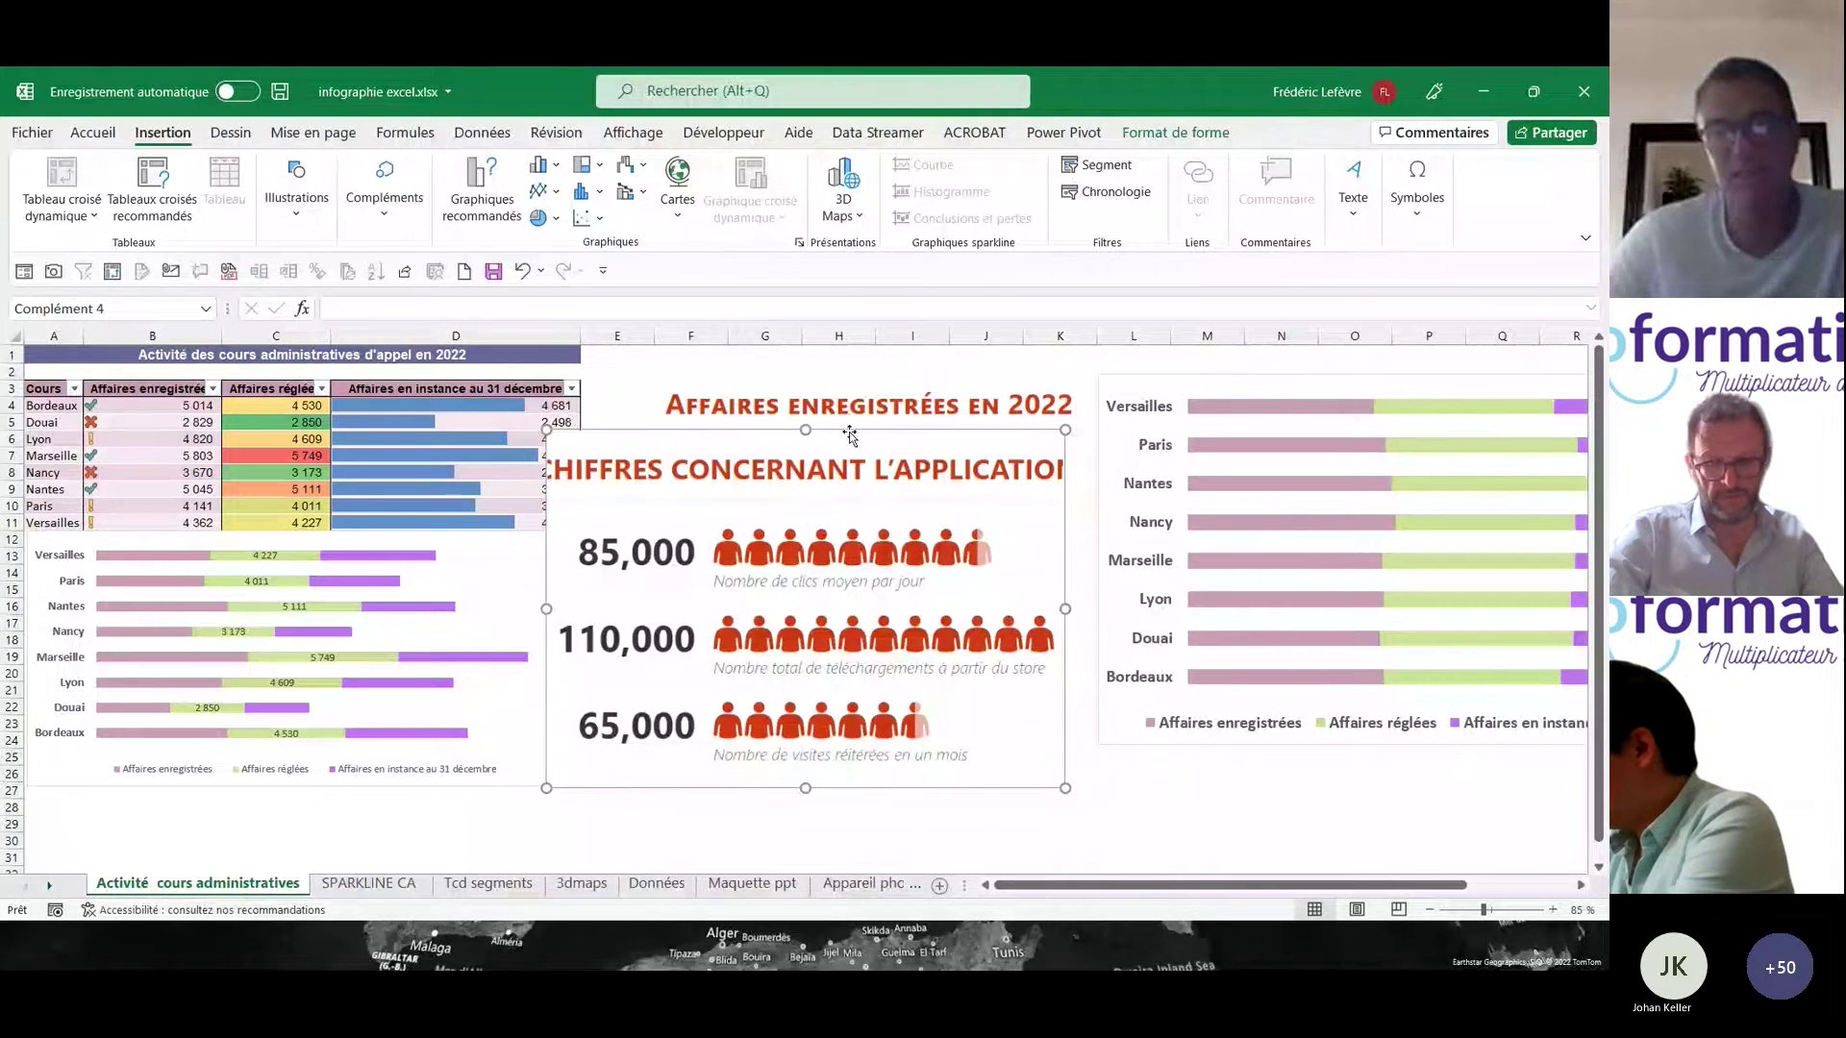
{"action": "left_click_drag", "start_coordinate": [794, 496], "coordinate": [871, 380]}
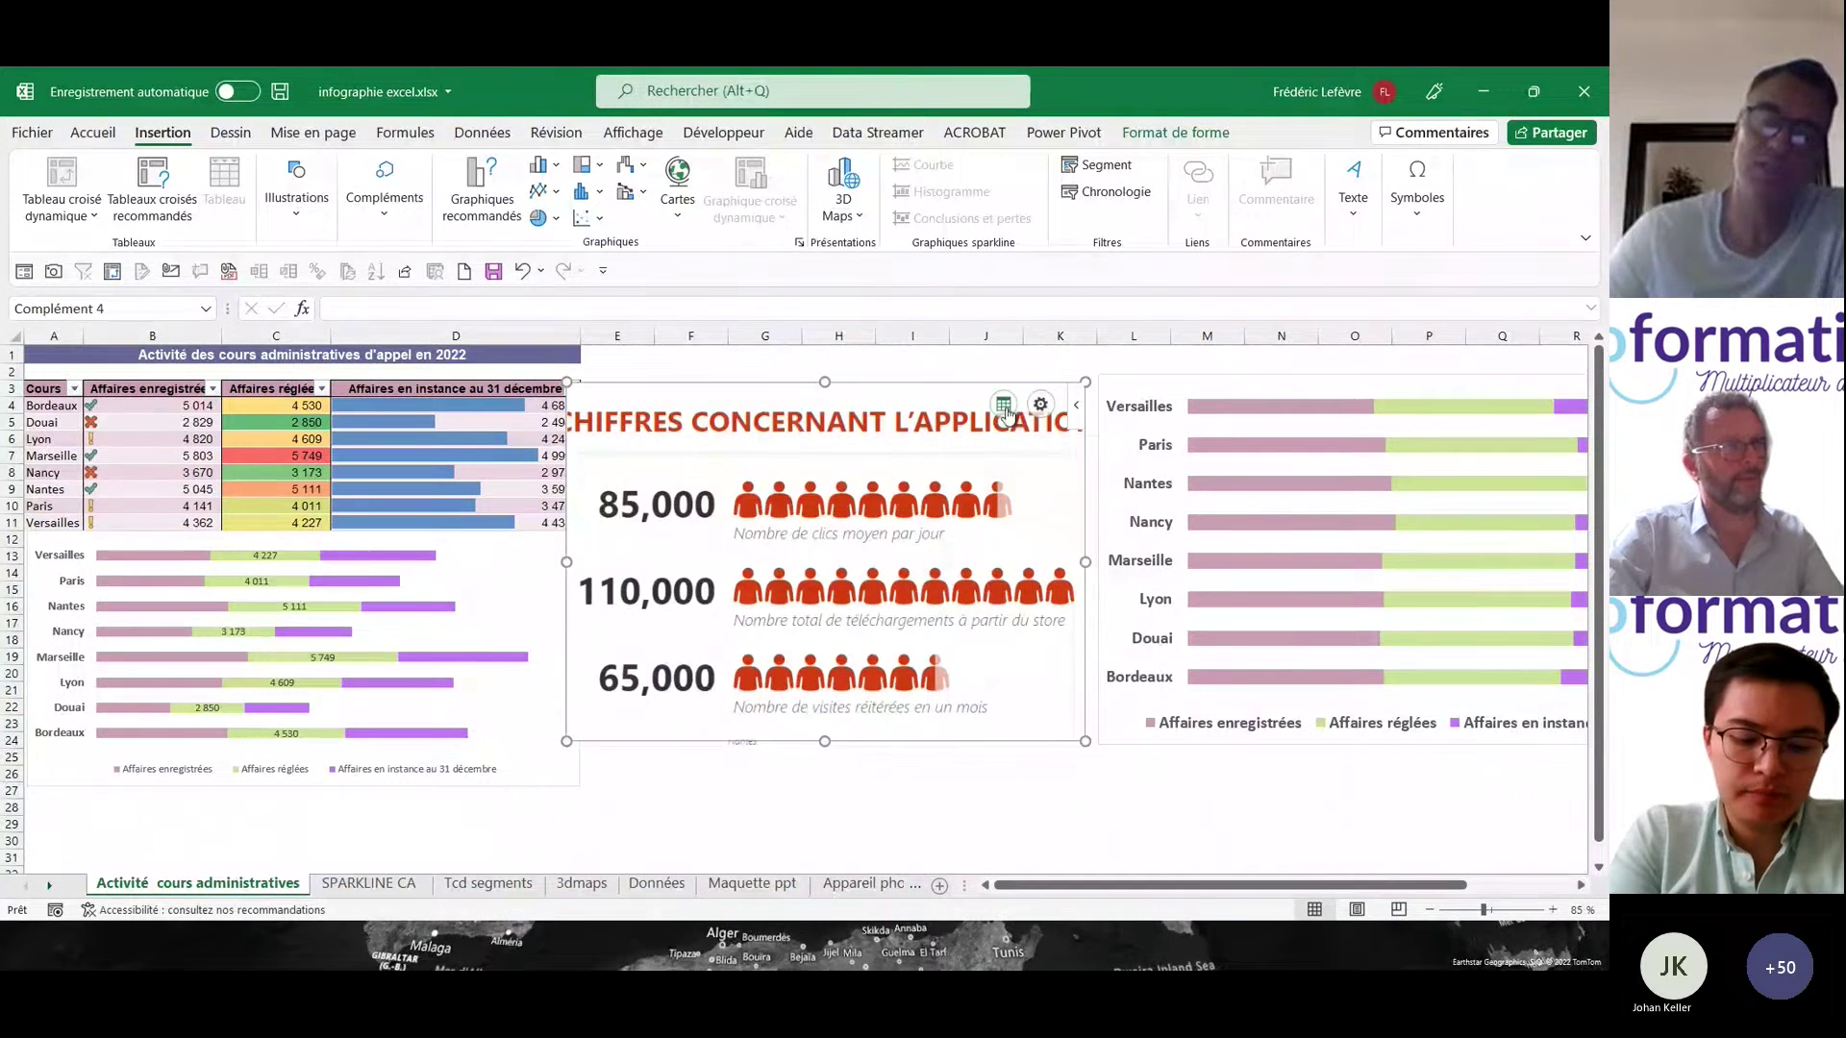
- Open the people graph's data settings and replace its title with "cours"
{"action": "left_click", "coordinate": [1004, 404]}
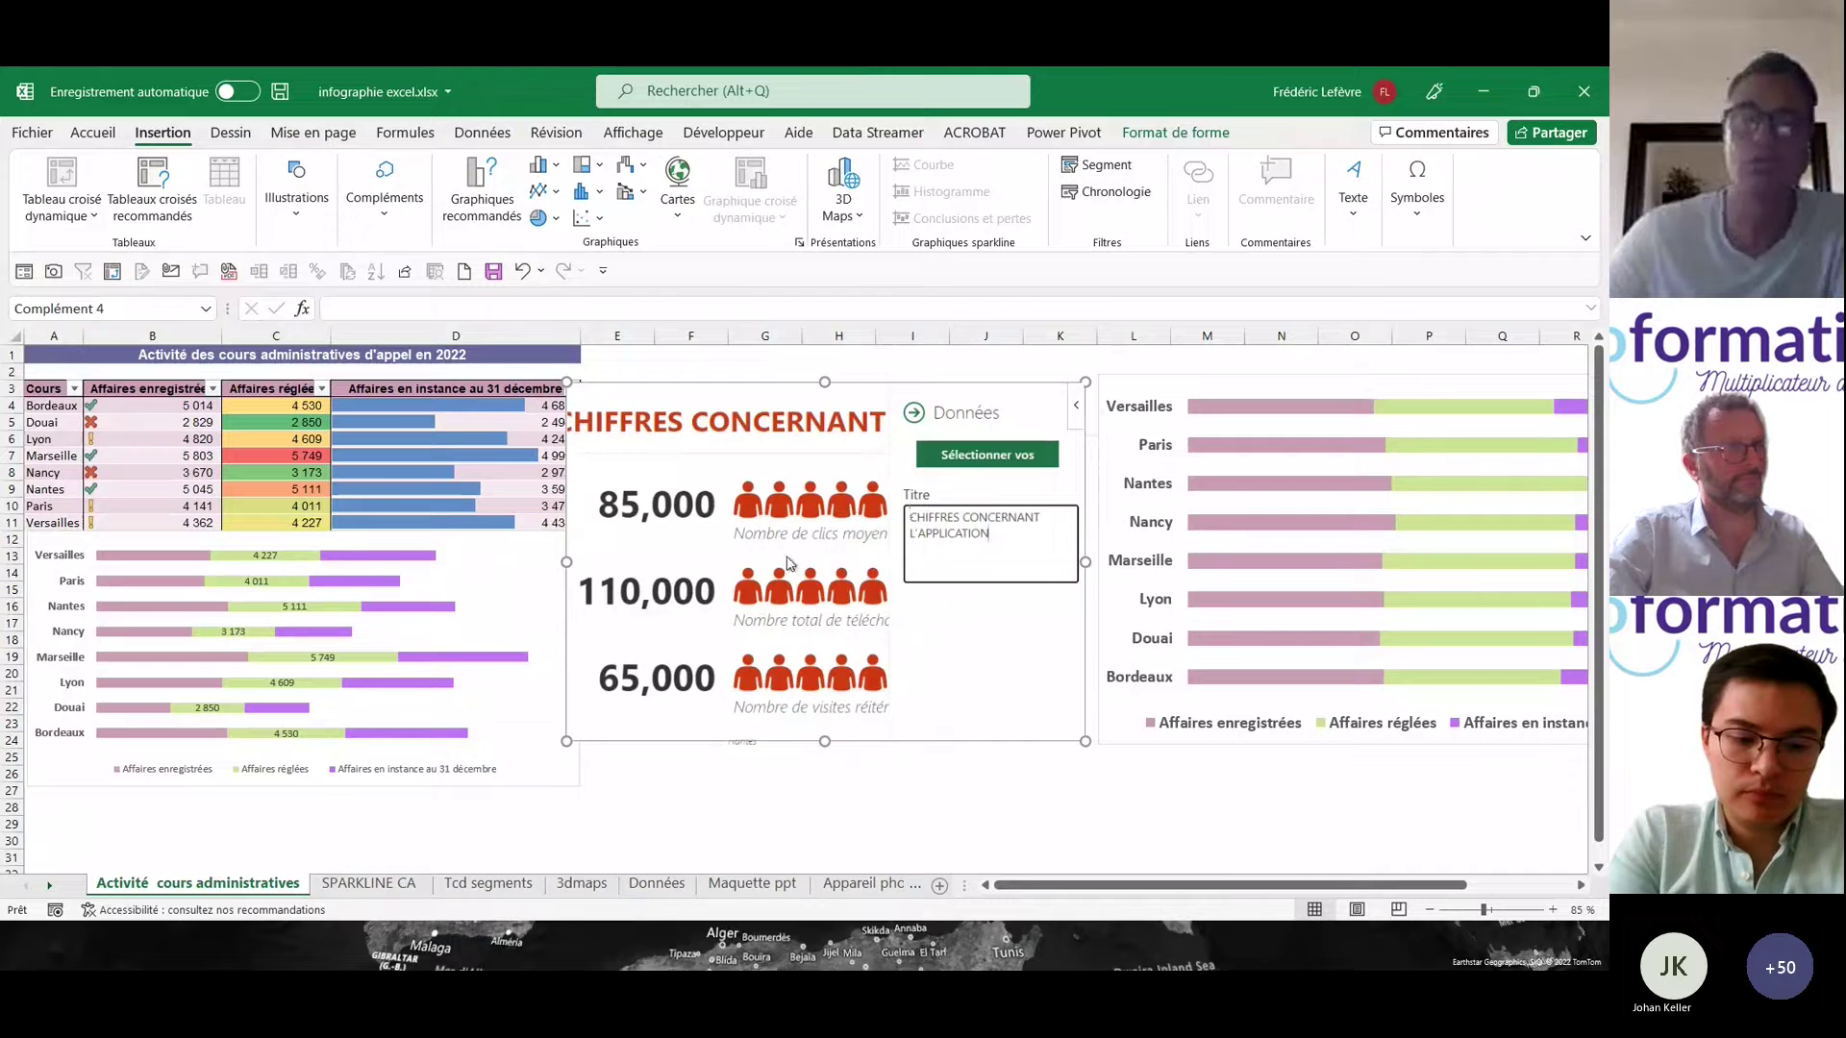
{"action": "key", "text": "ctrl+a"}
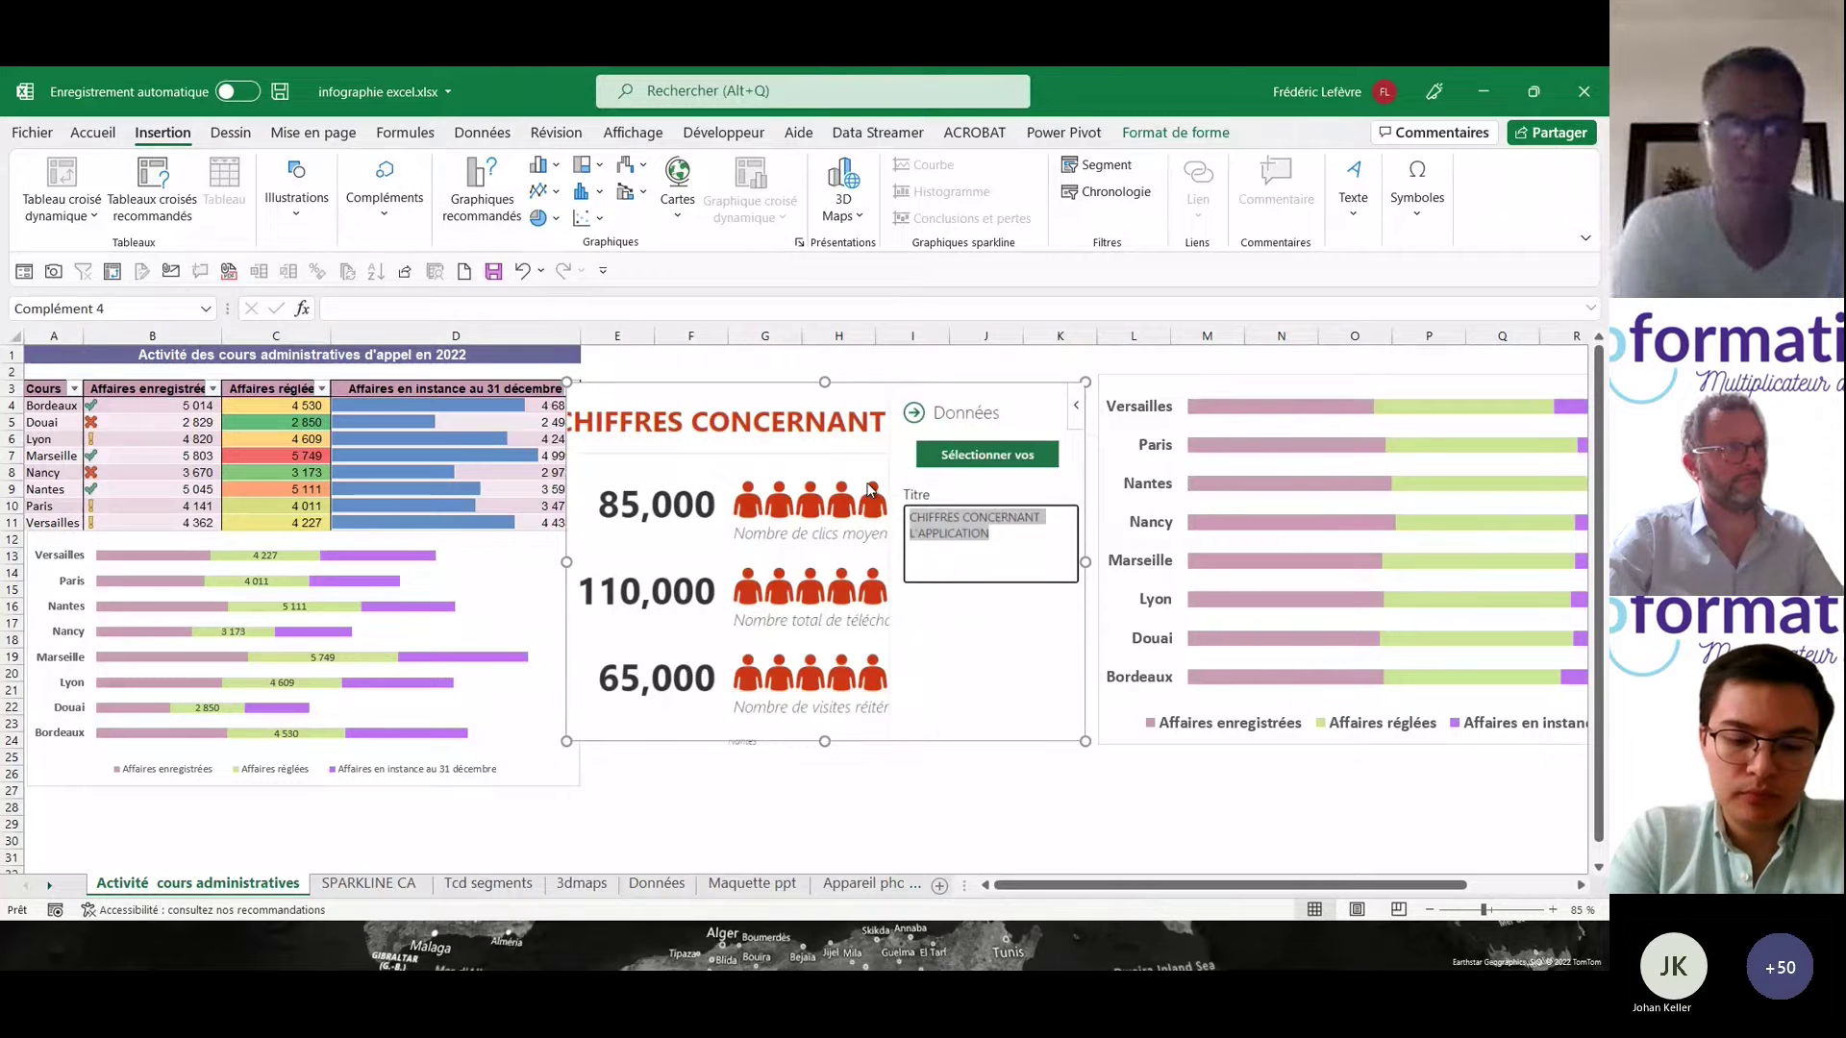
{"action": "type", "text": "cours"}
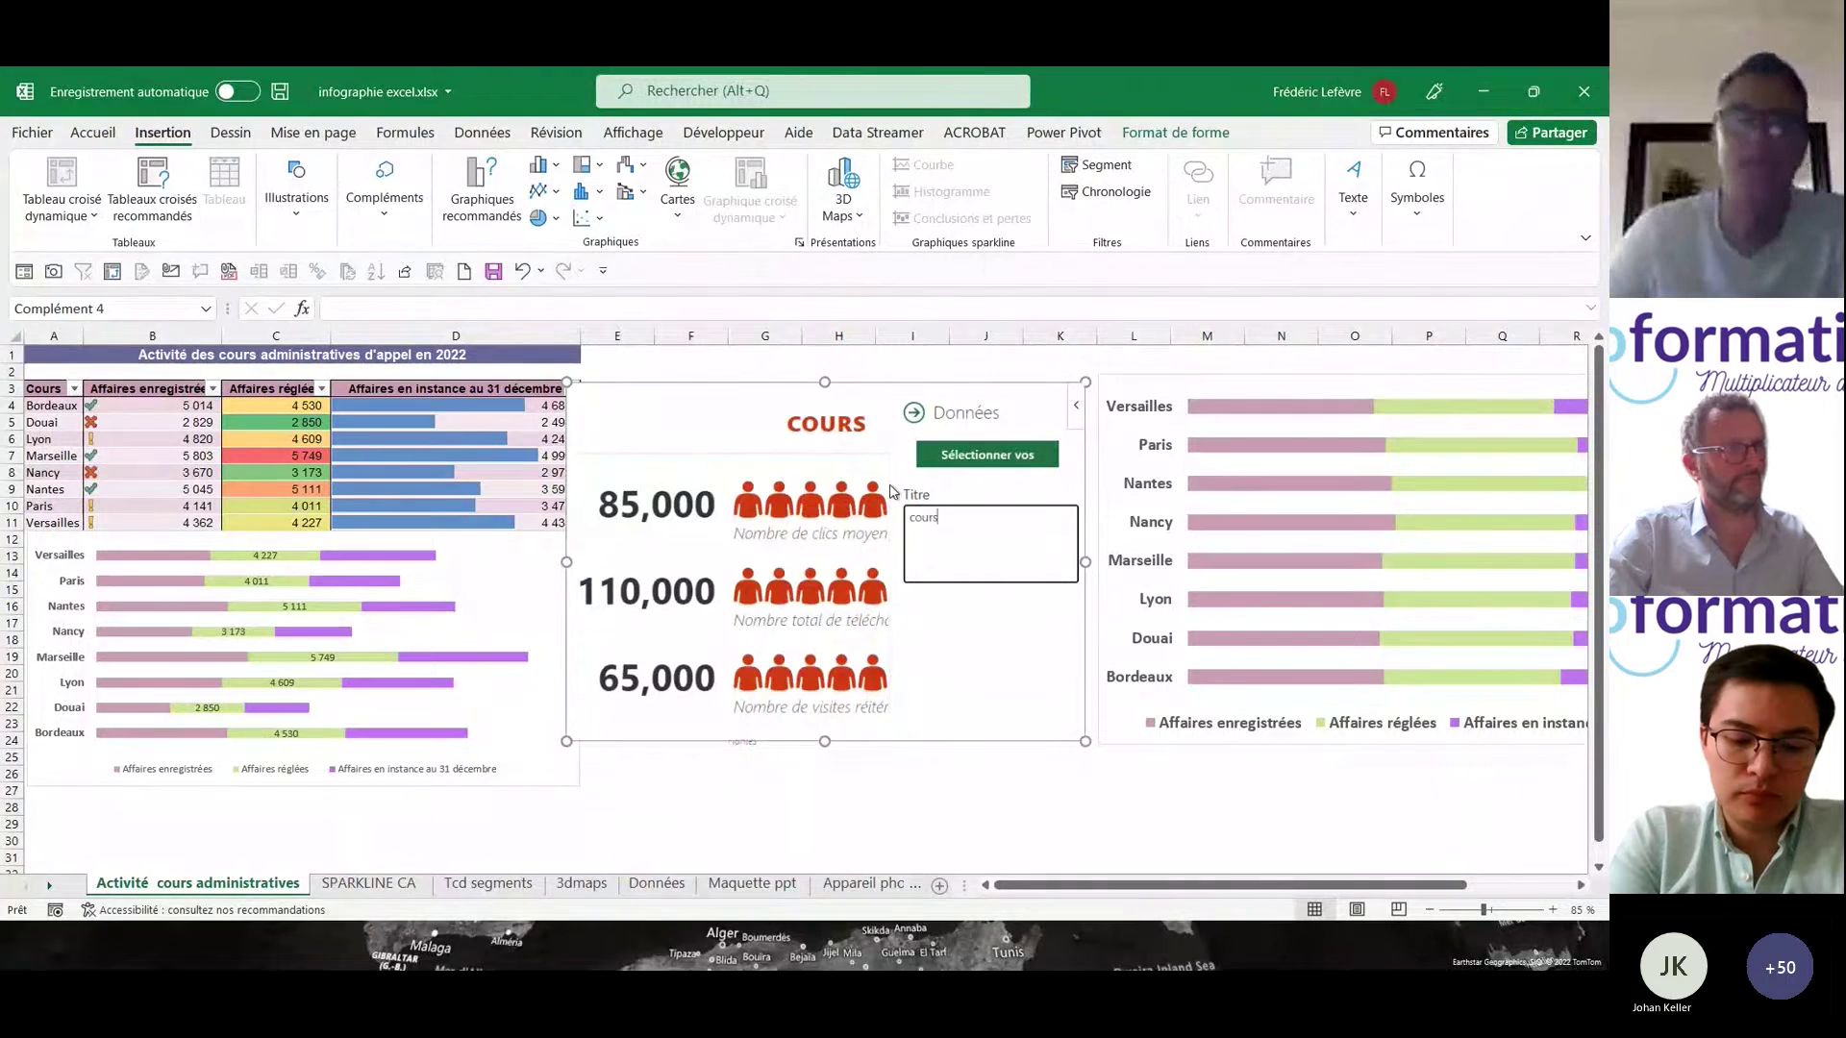
- Create the people graph from the Cours and Affaires enregistrées columns, range A3:B11
{"action": "left_click", "coordinate": [978, 457]}
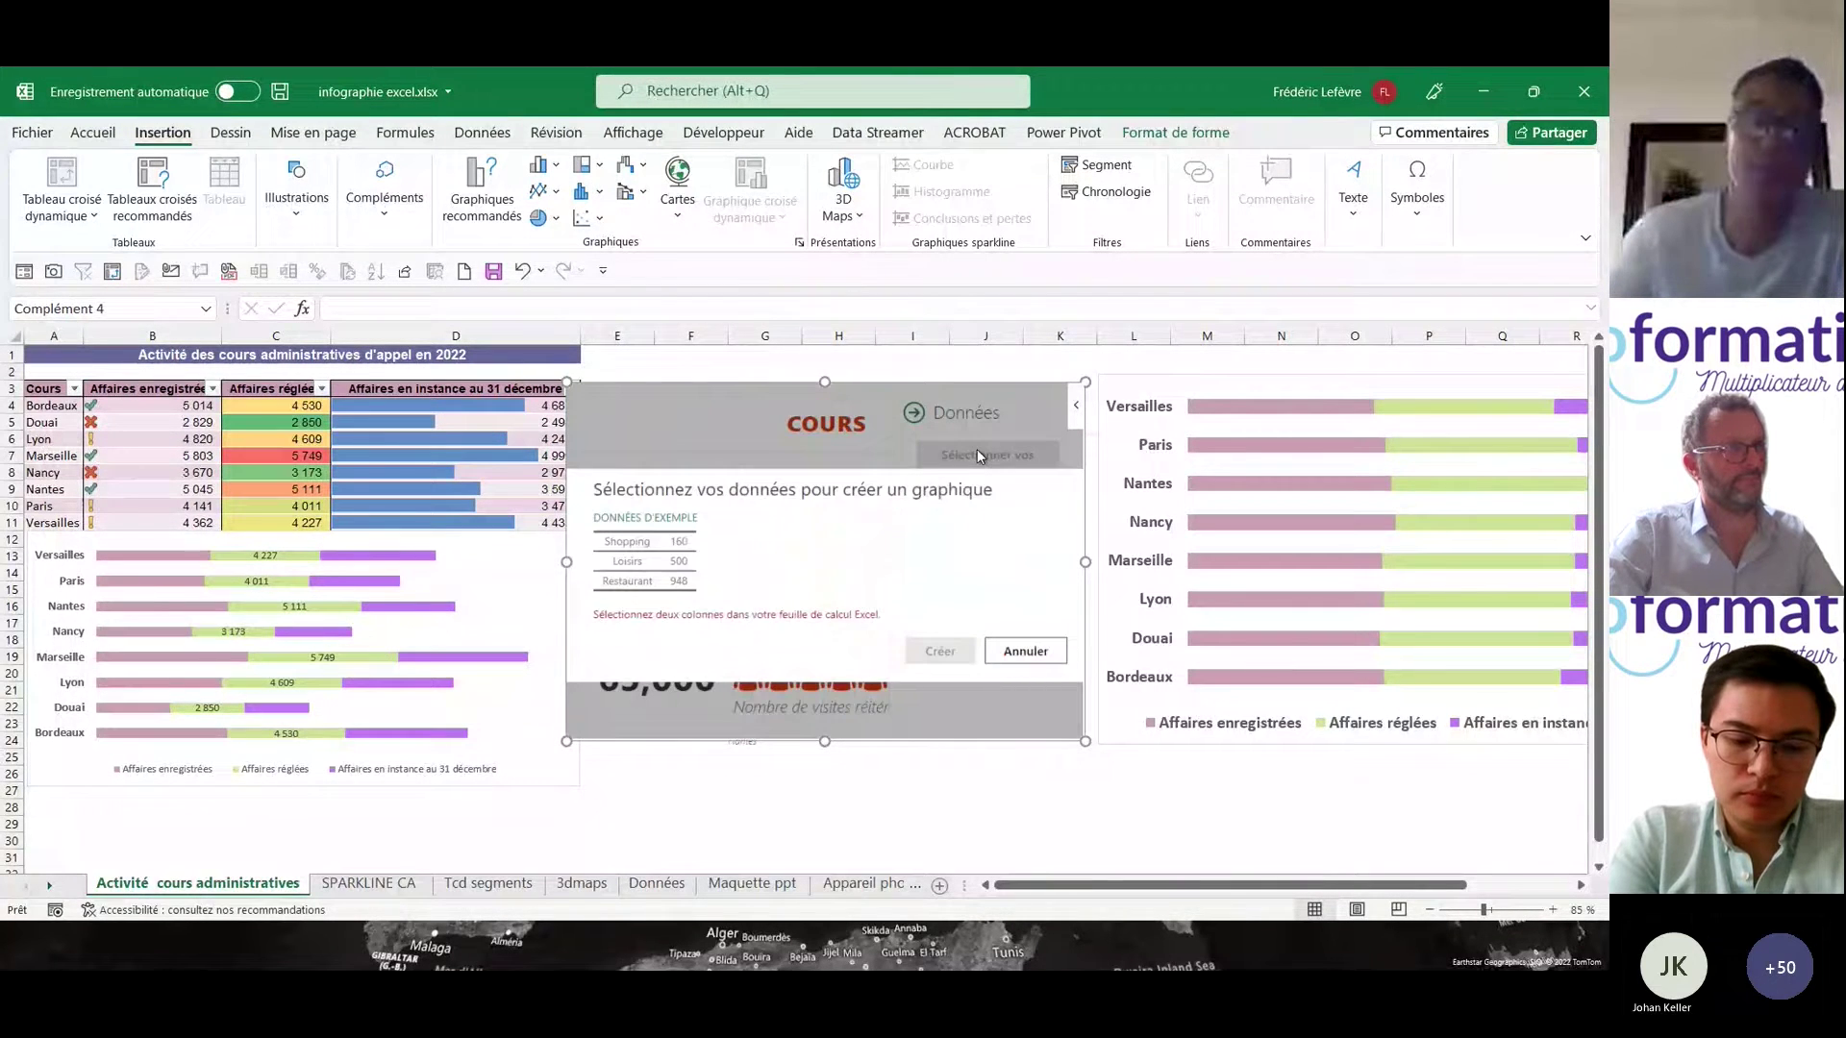
{"action": "left_click", "coordinate": [48, 388]}
{"action": "left_click_drag", "start_coordinate": [48, 388], "coordinate": [133, 517]}
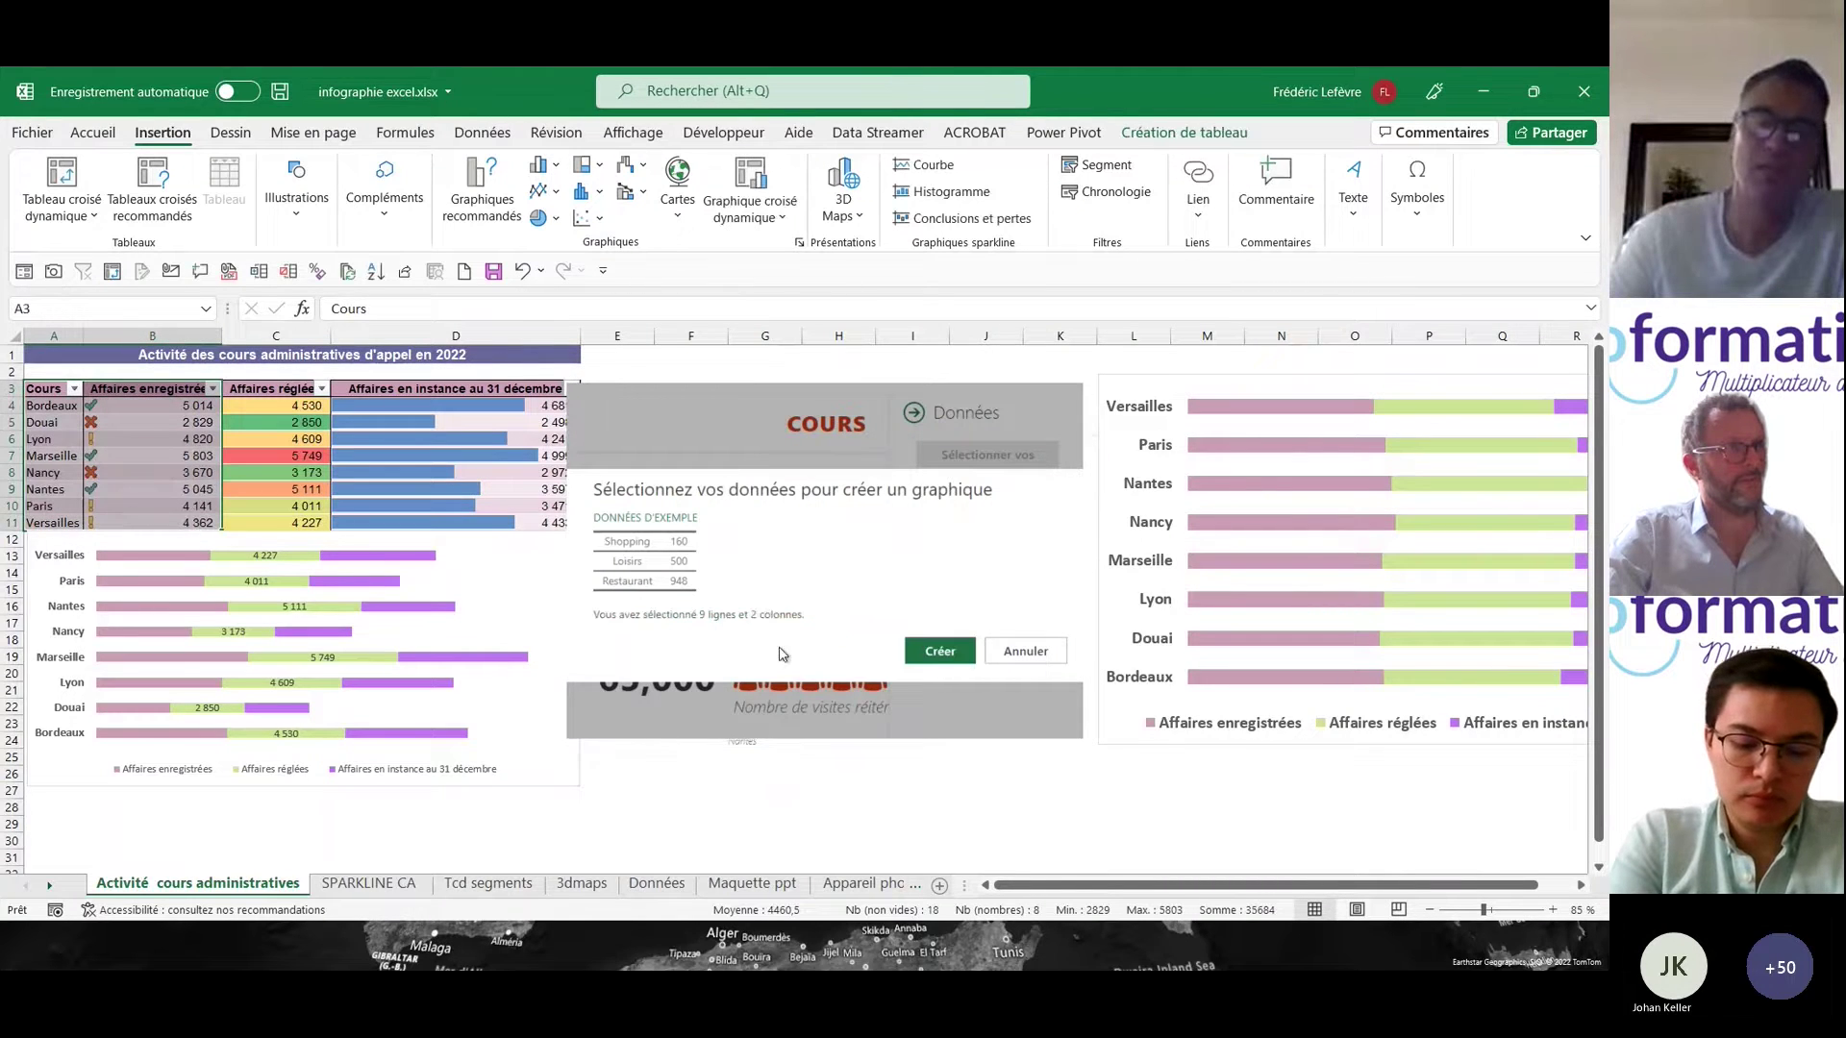
{"action": "left_click", "coordinate": [939, 651]}
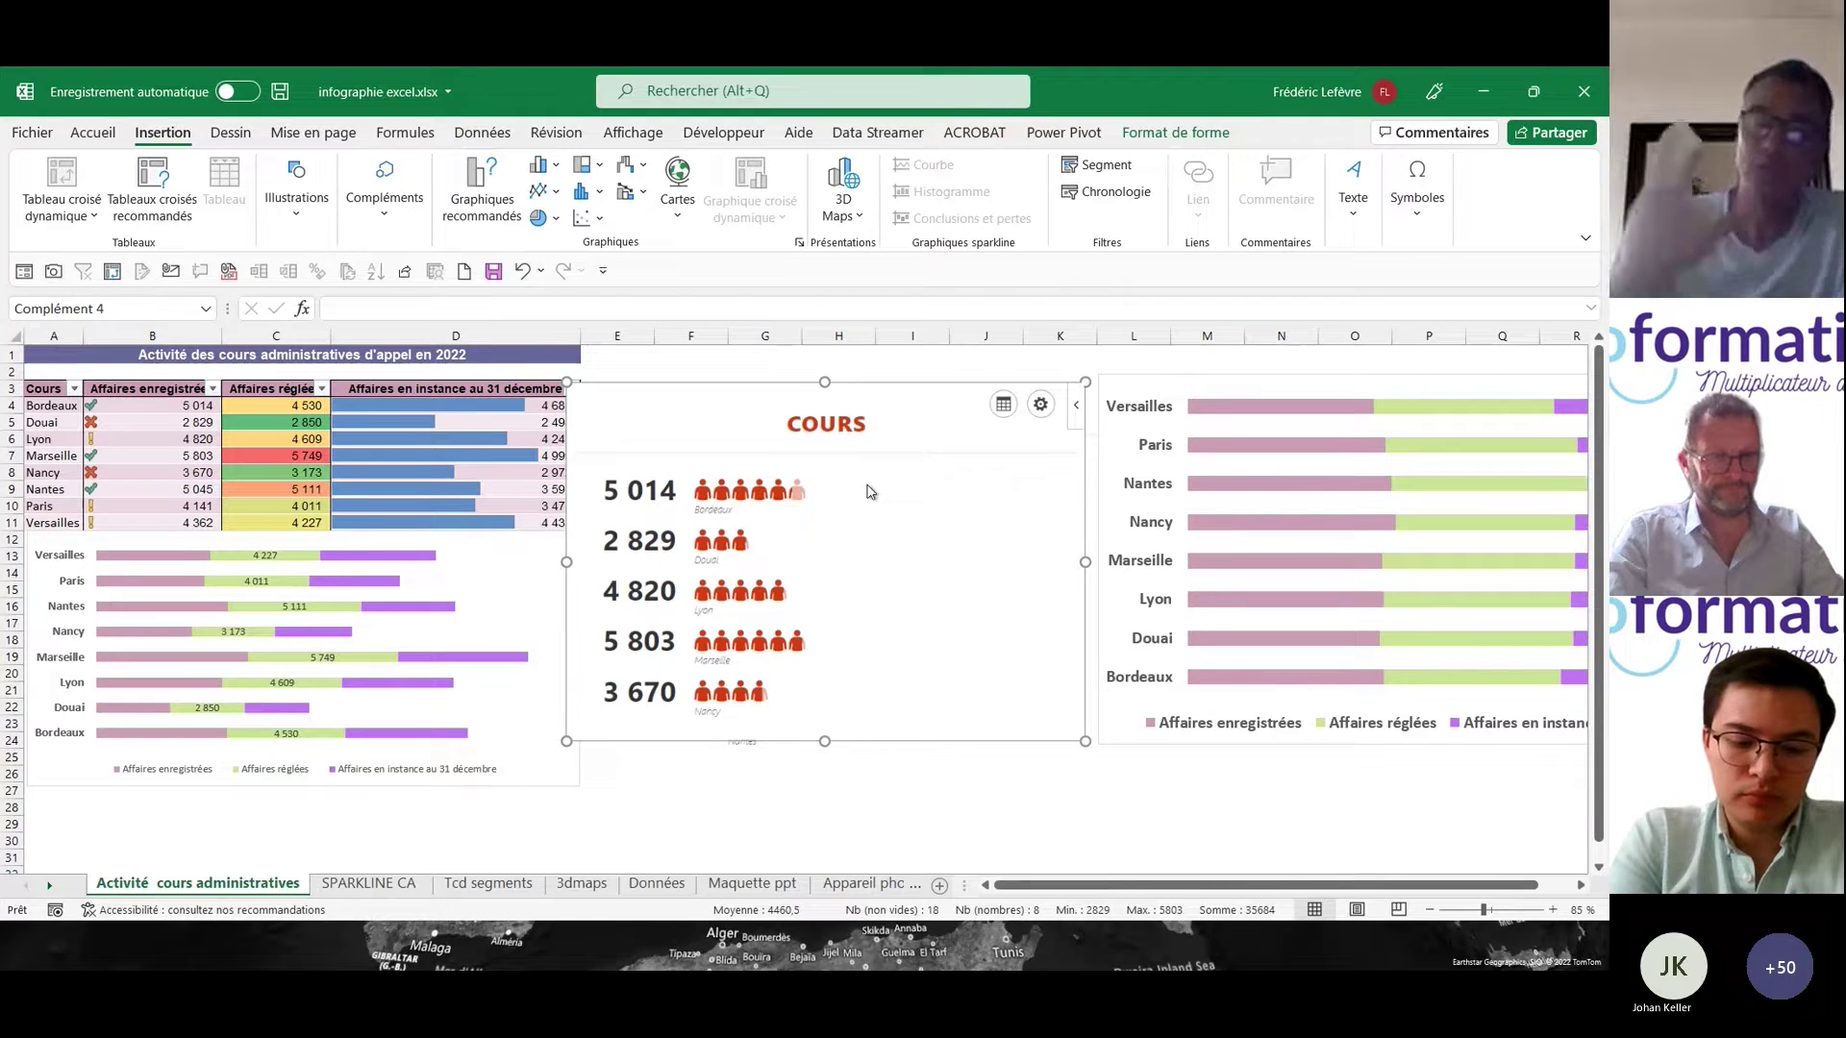
- Give the people graph the type with captions above the icons and the dark grey theme with blue figures
{"action": "left_click", "coordinate": [1042, 405]}
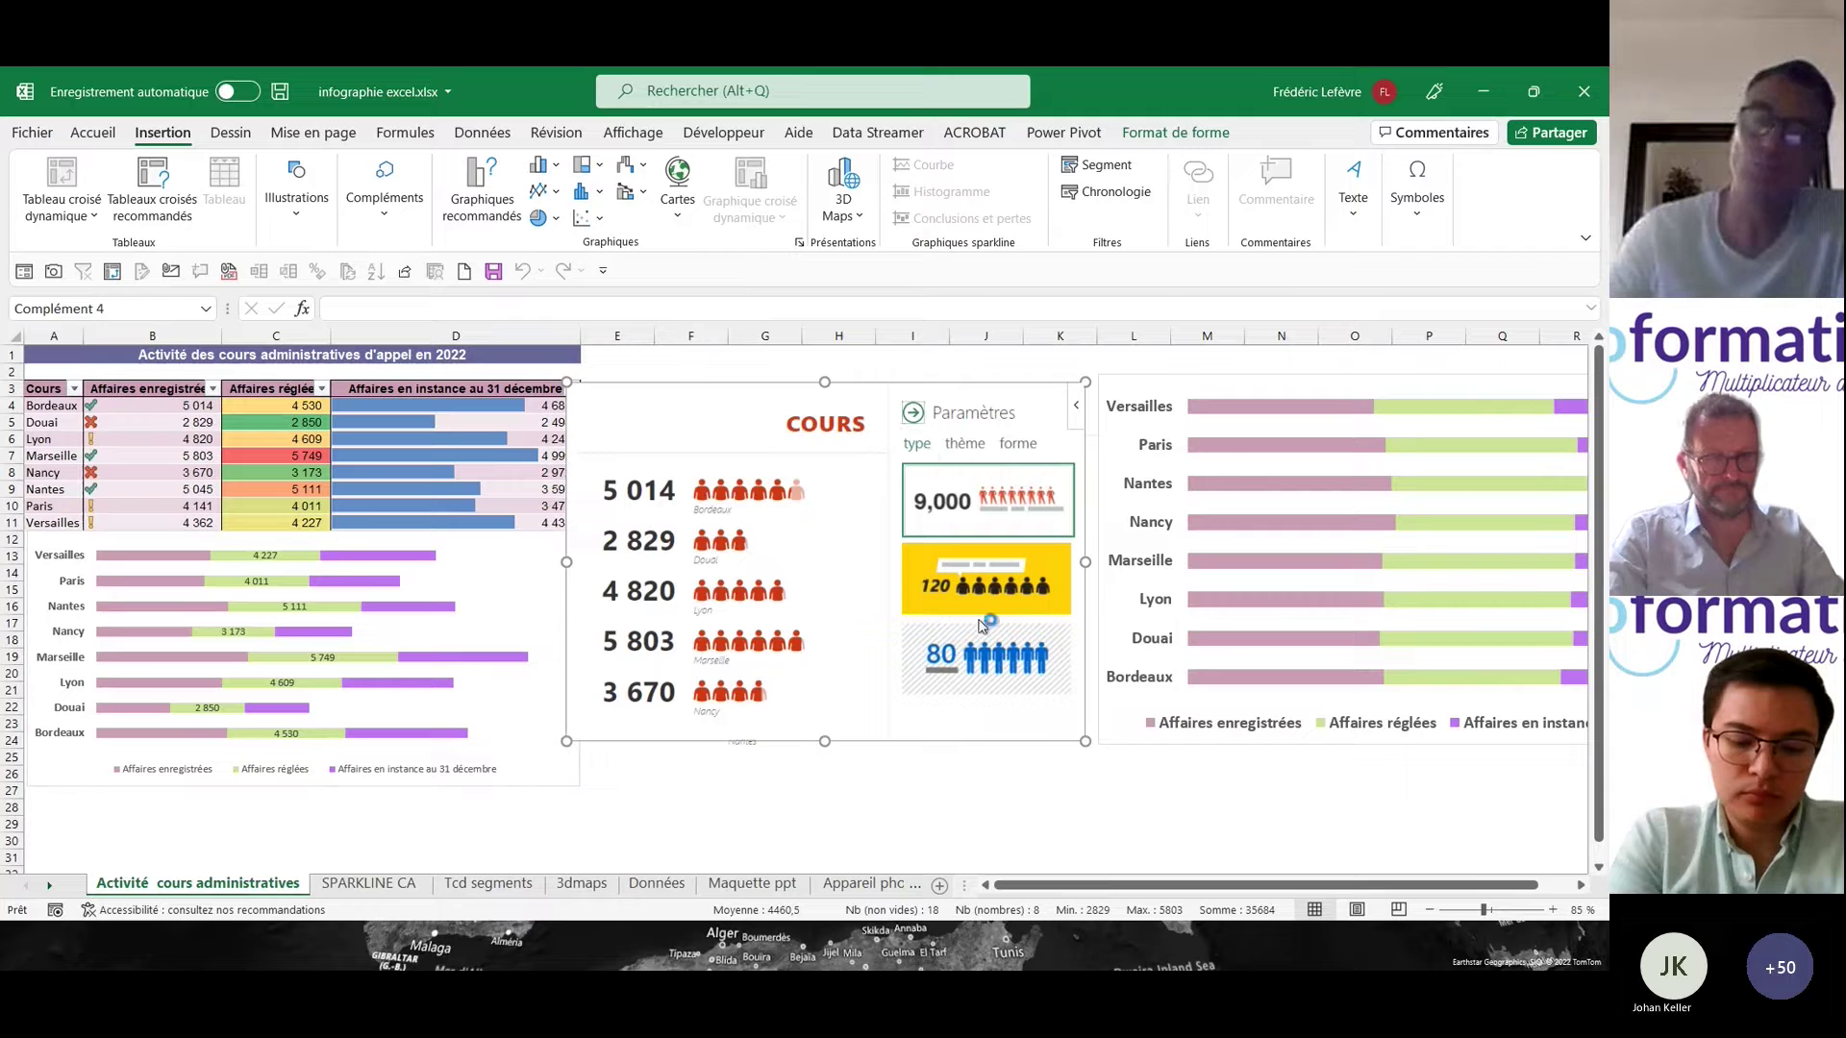
{"action": "left_click", "coordinate": [990, 658]}
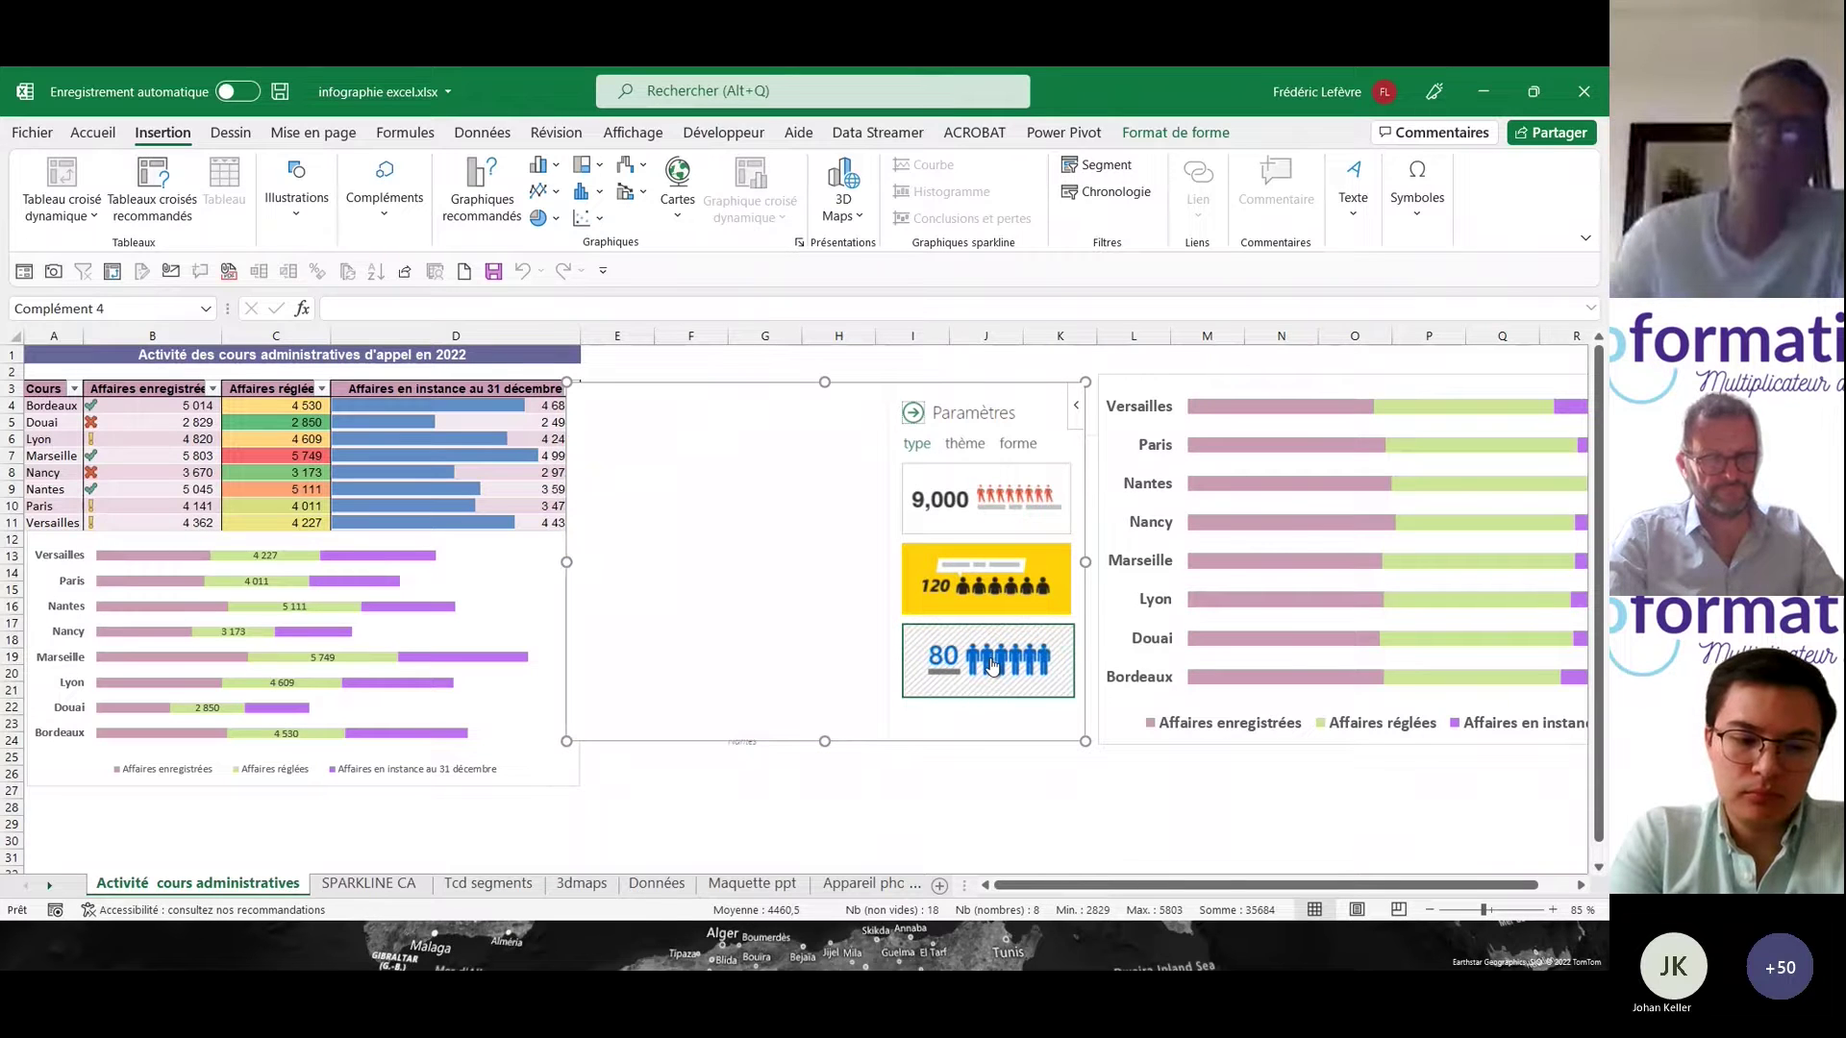
{"action": "left_click", "coordinate": [1000, 581]}
{"action": "left_click", "coordinate": [964, 443]}
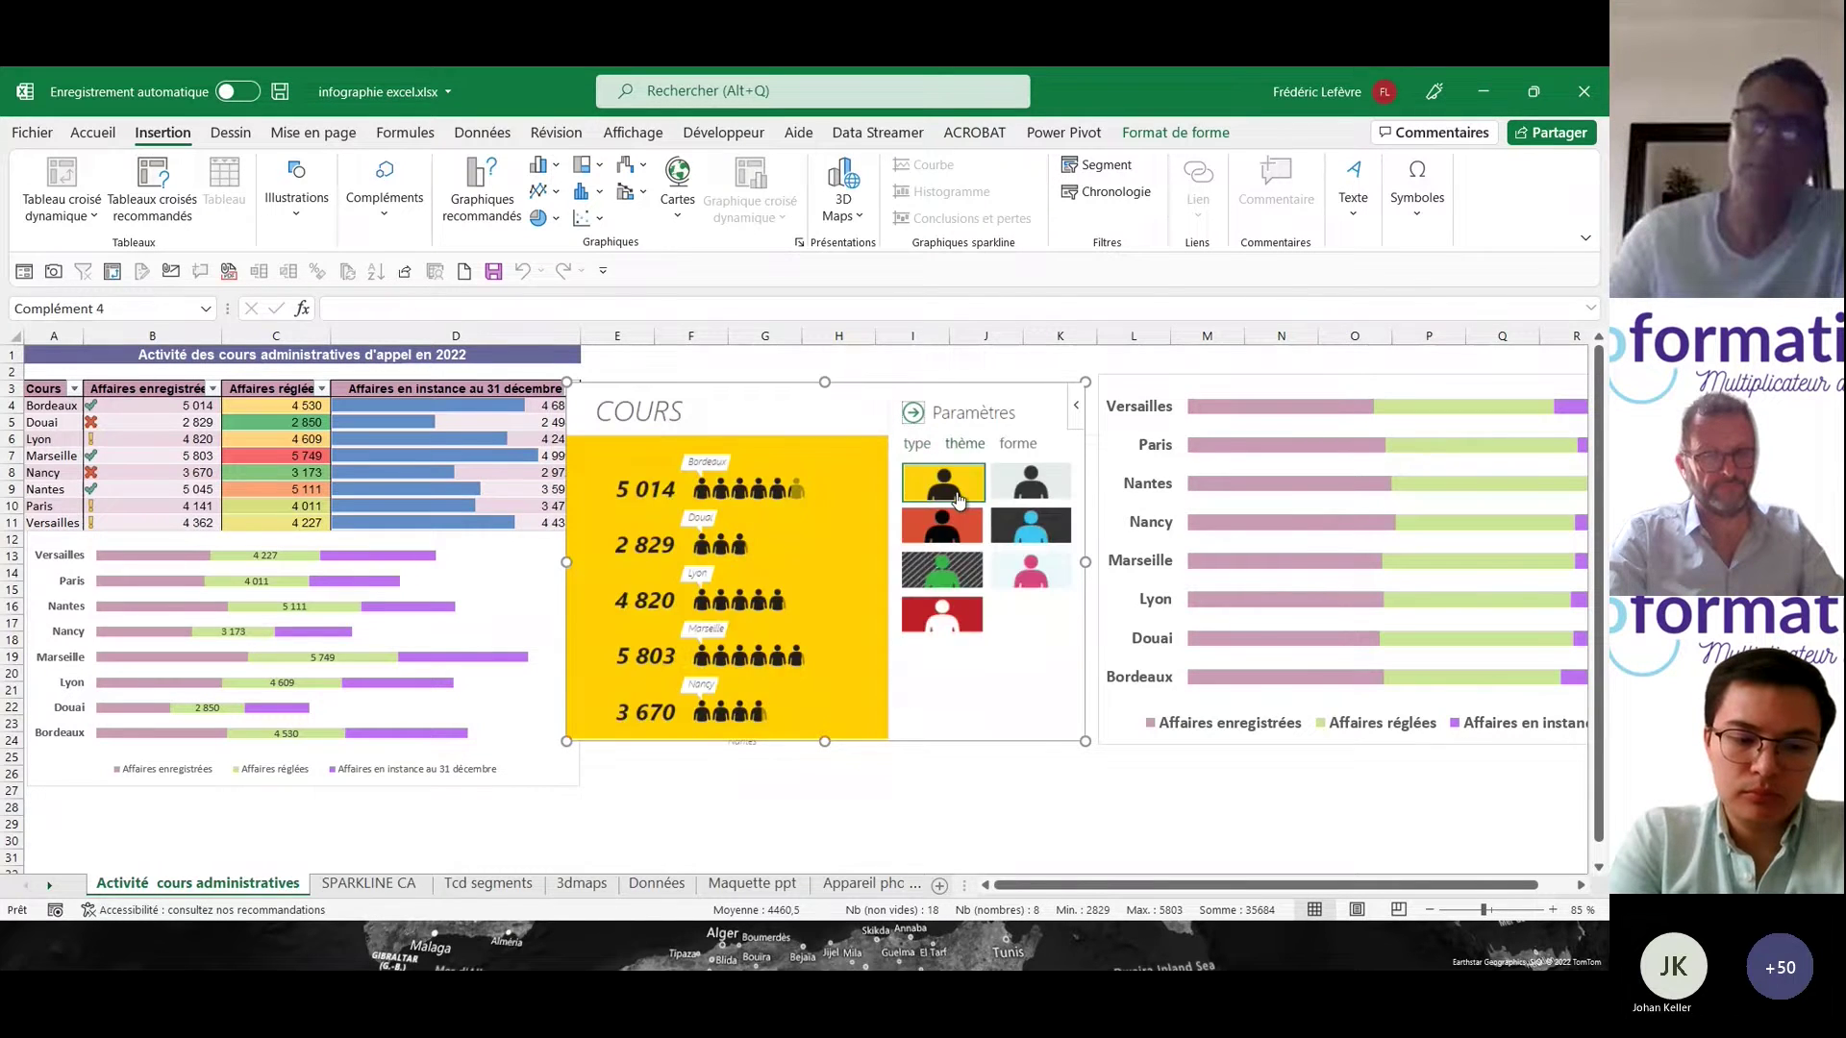
{"action": "left_click", "coordinate": [1009, 524]}
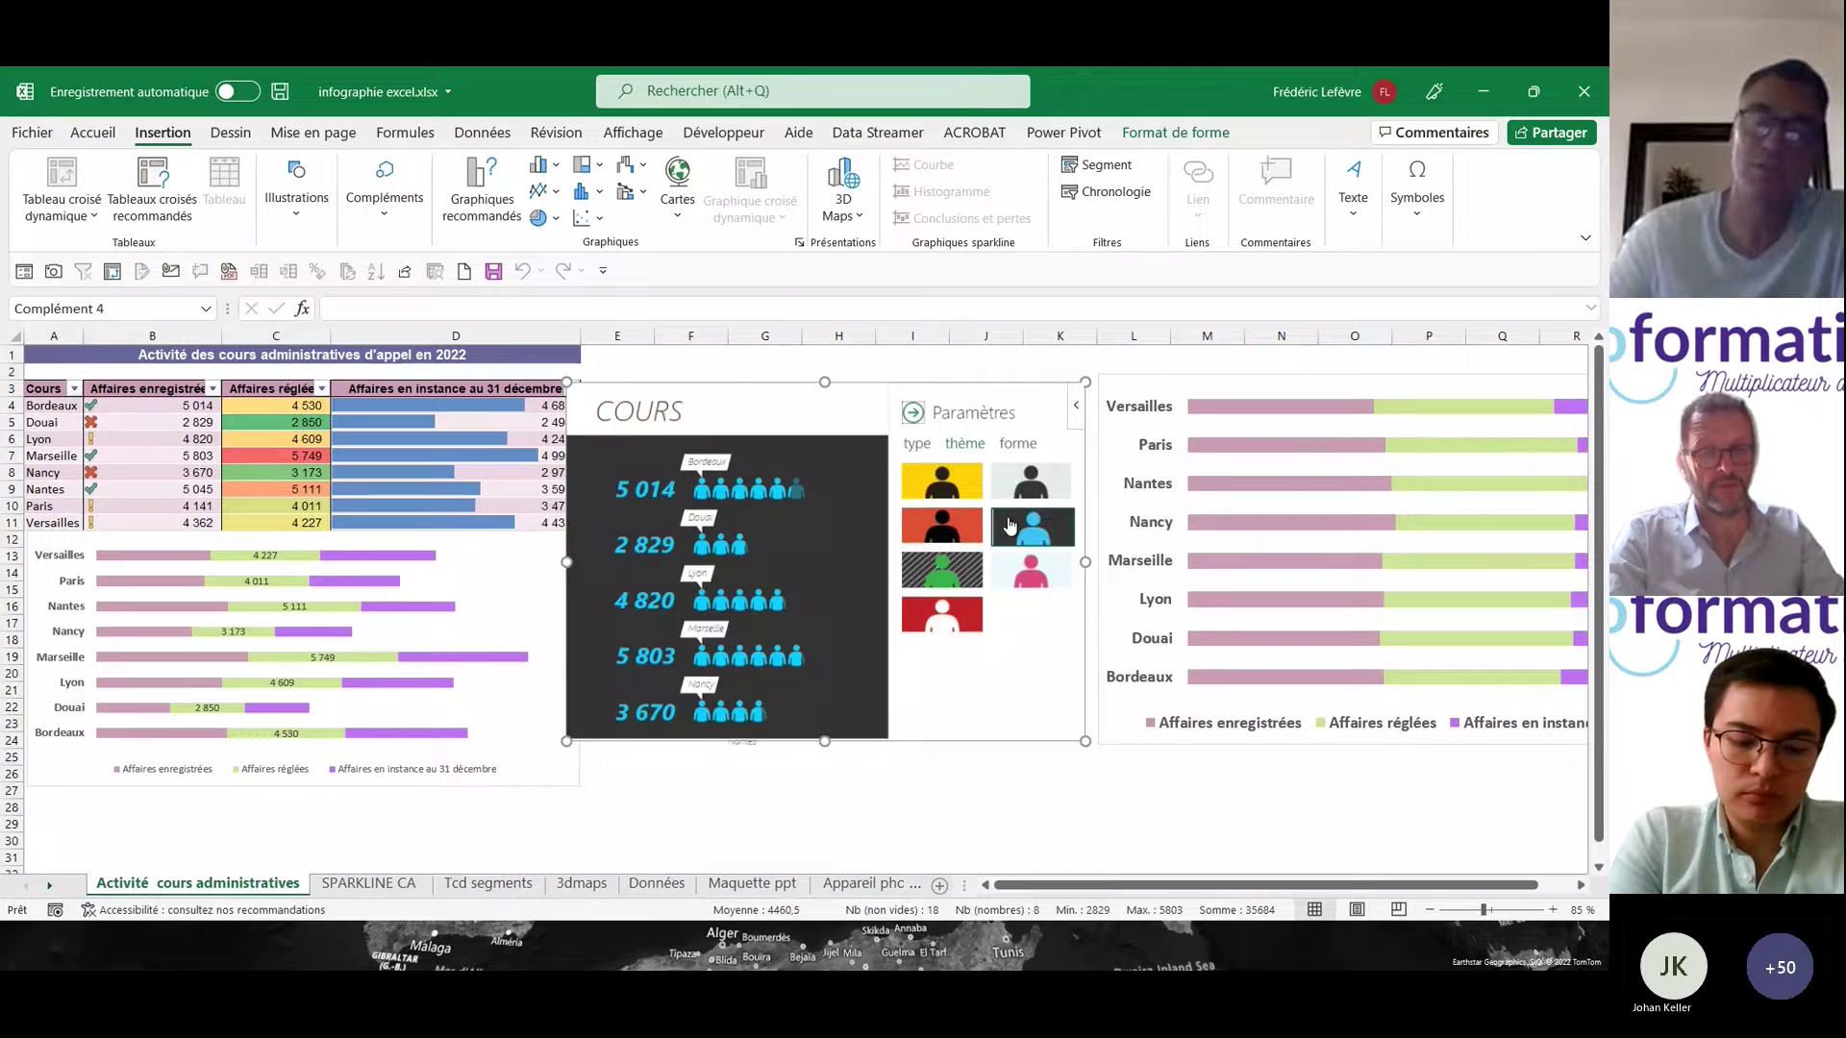
- Try the heart as the people graph's icon shape, and set it to the money bag
{"action": "left_click", "coordinate": [1019, 443]}
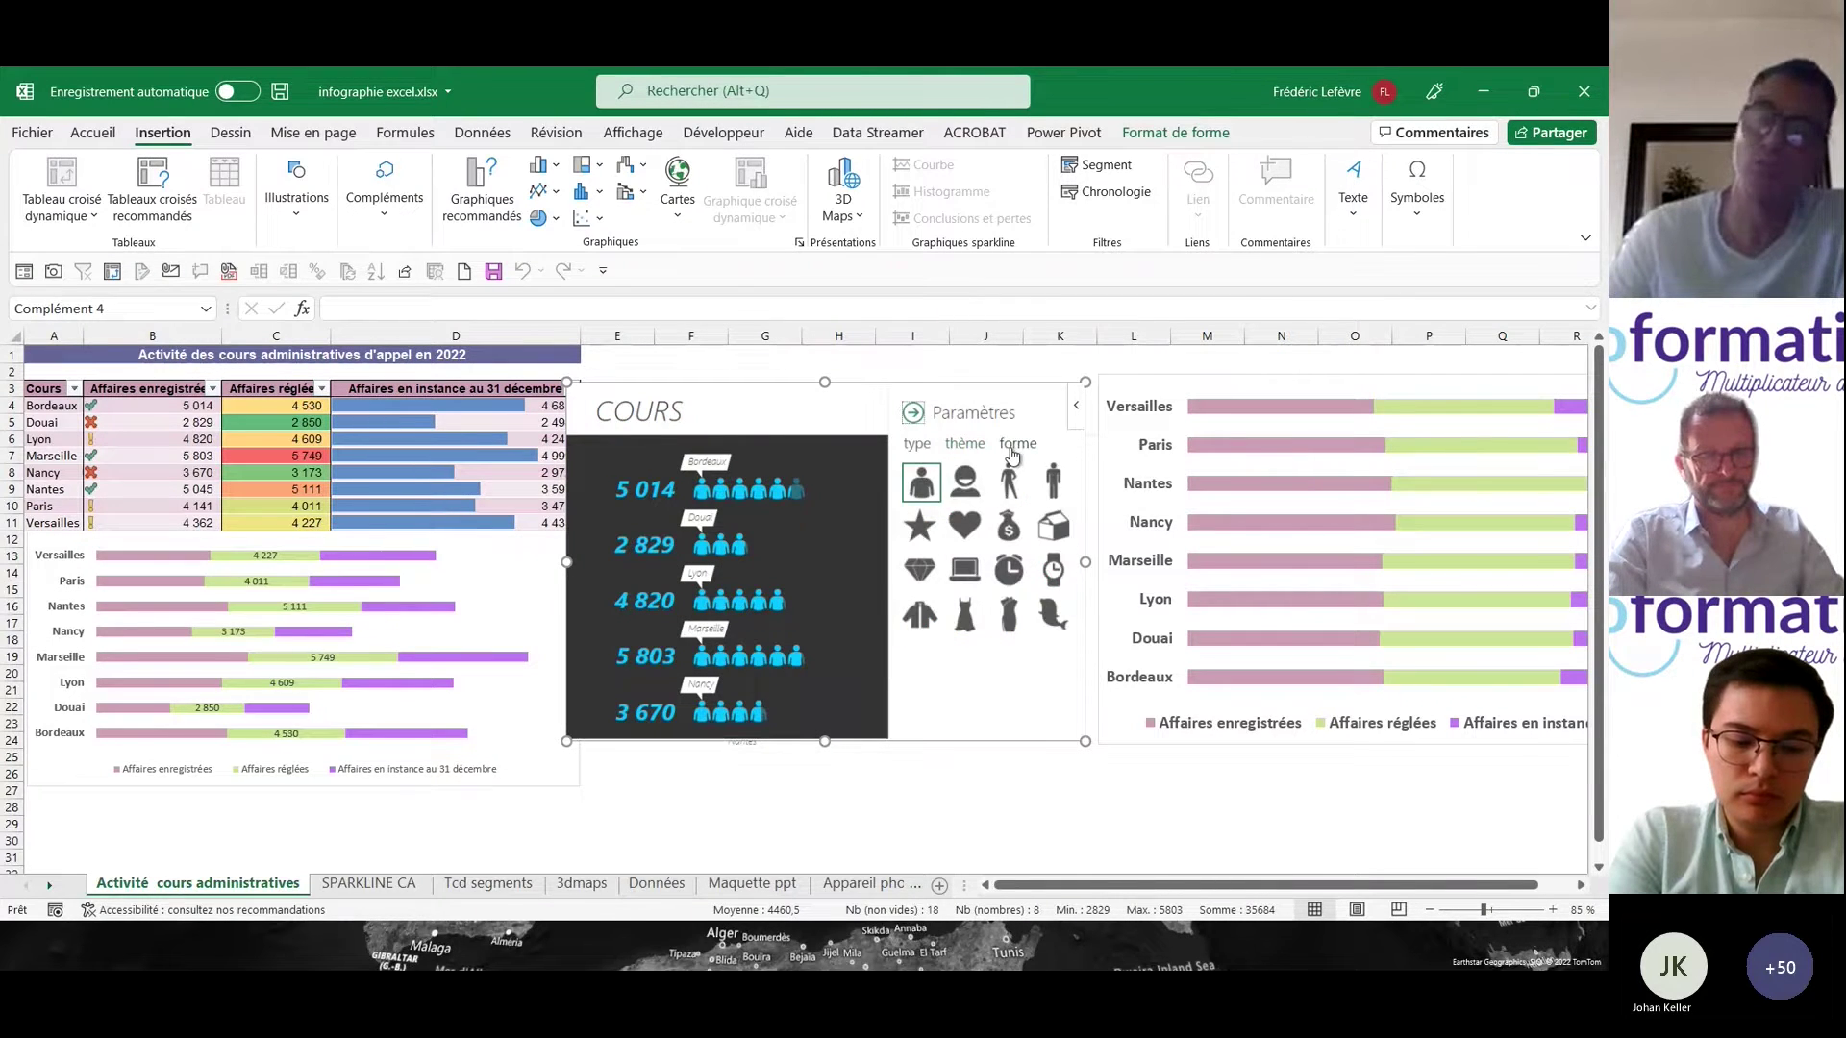
{"action": "left_click", "coordinate": [966, 531]}
{"action": "left_click", "coordinate": [1006, 531]}
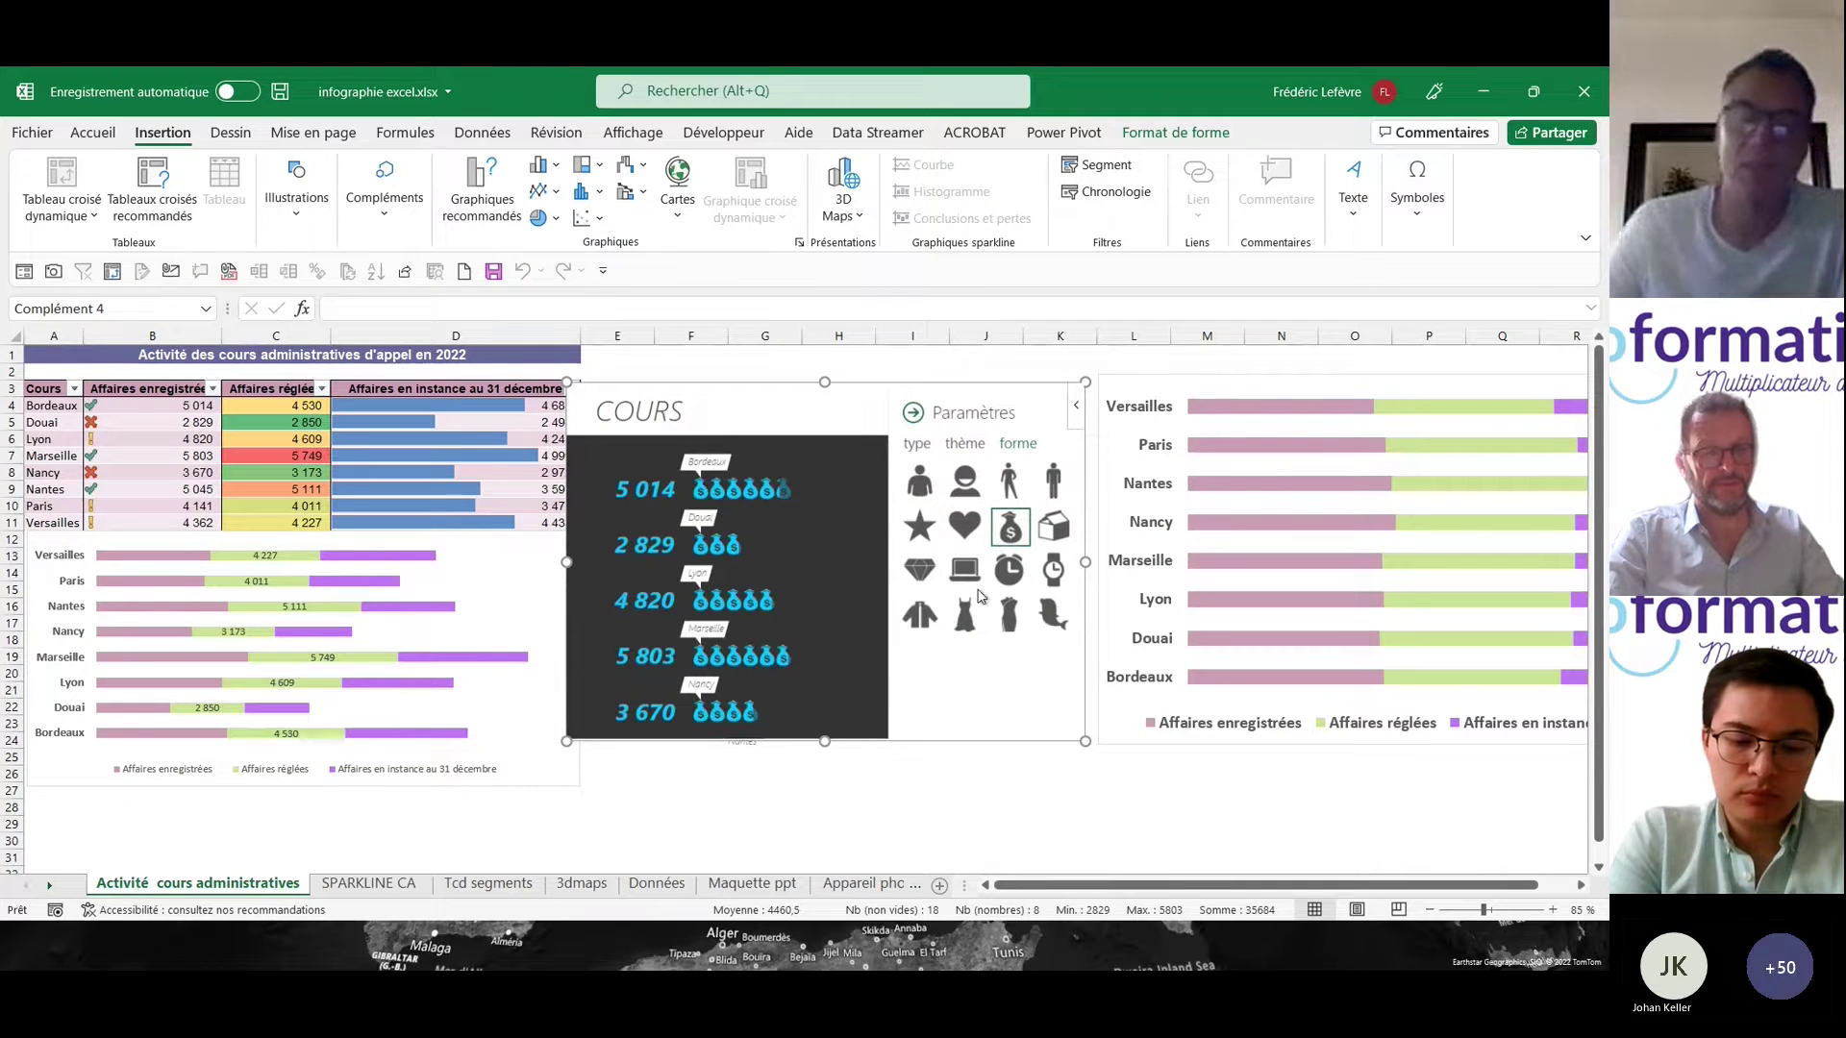
- Set the people graph's icon shape to the box and close its settings
{"action": "left_click", "coordinate": [1055, 530]}
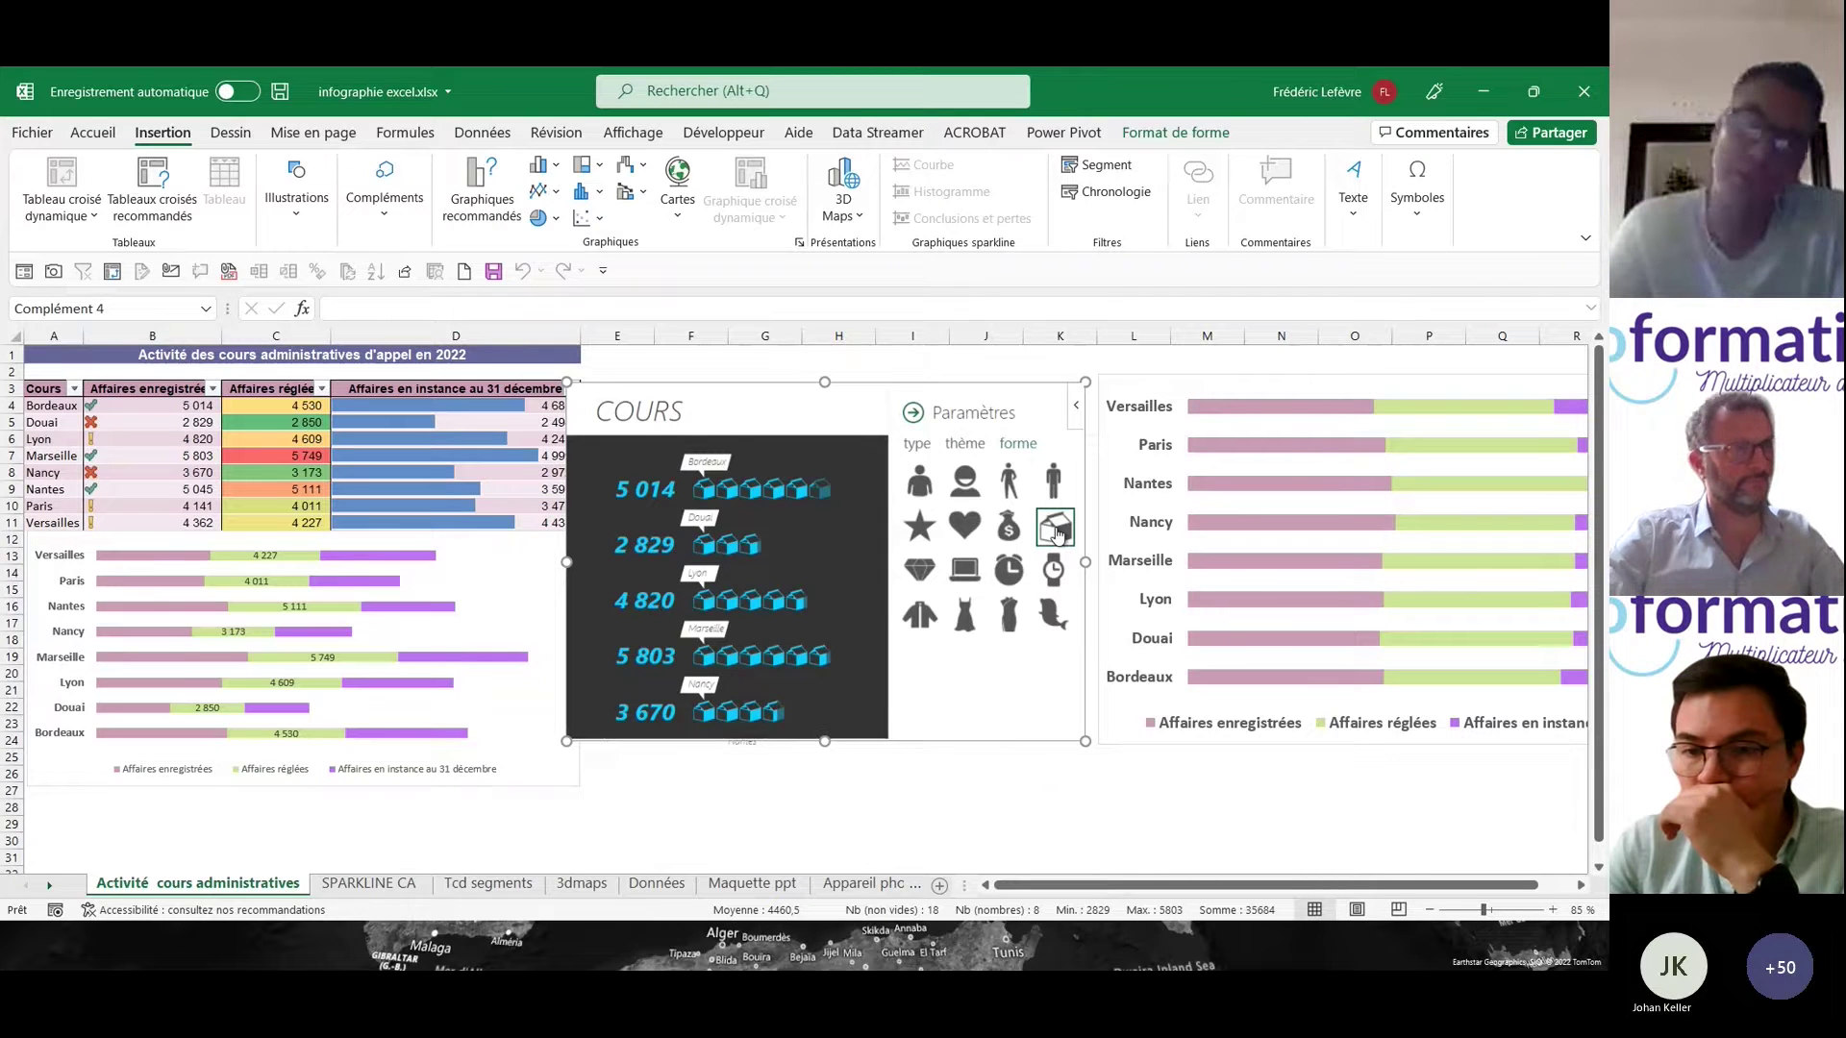
{"action": "left_click", "coordinate": [915, 417]}
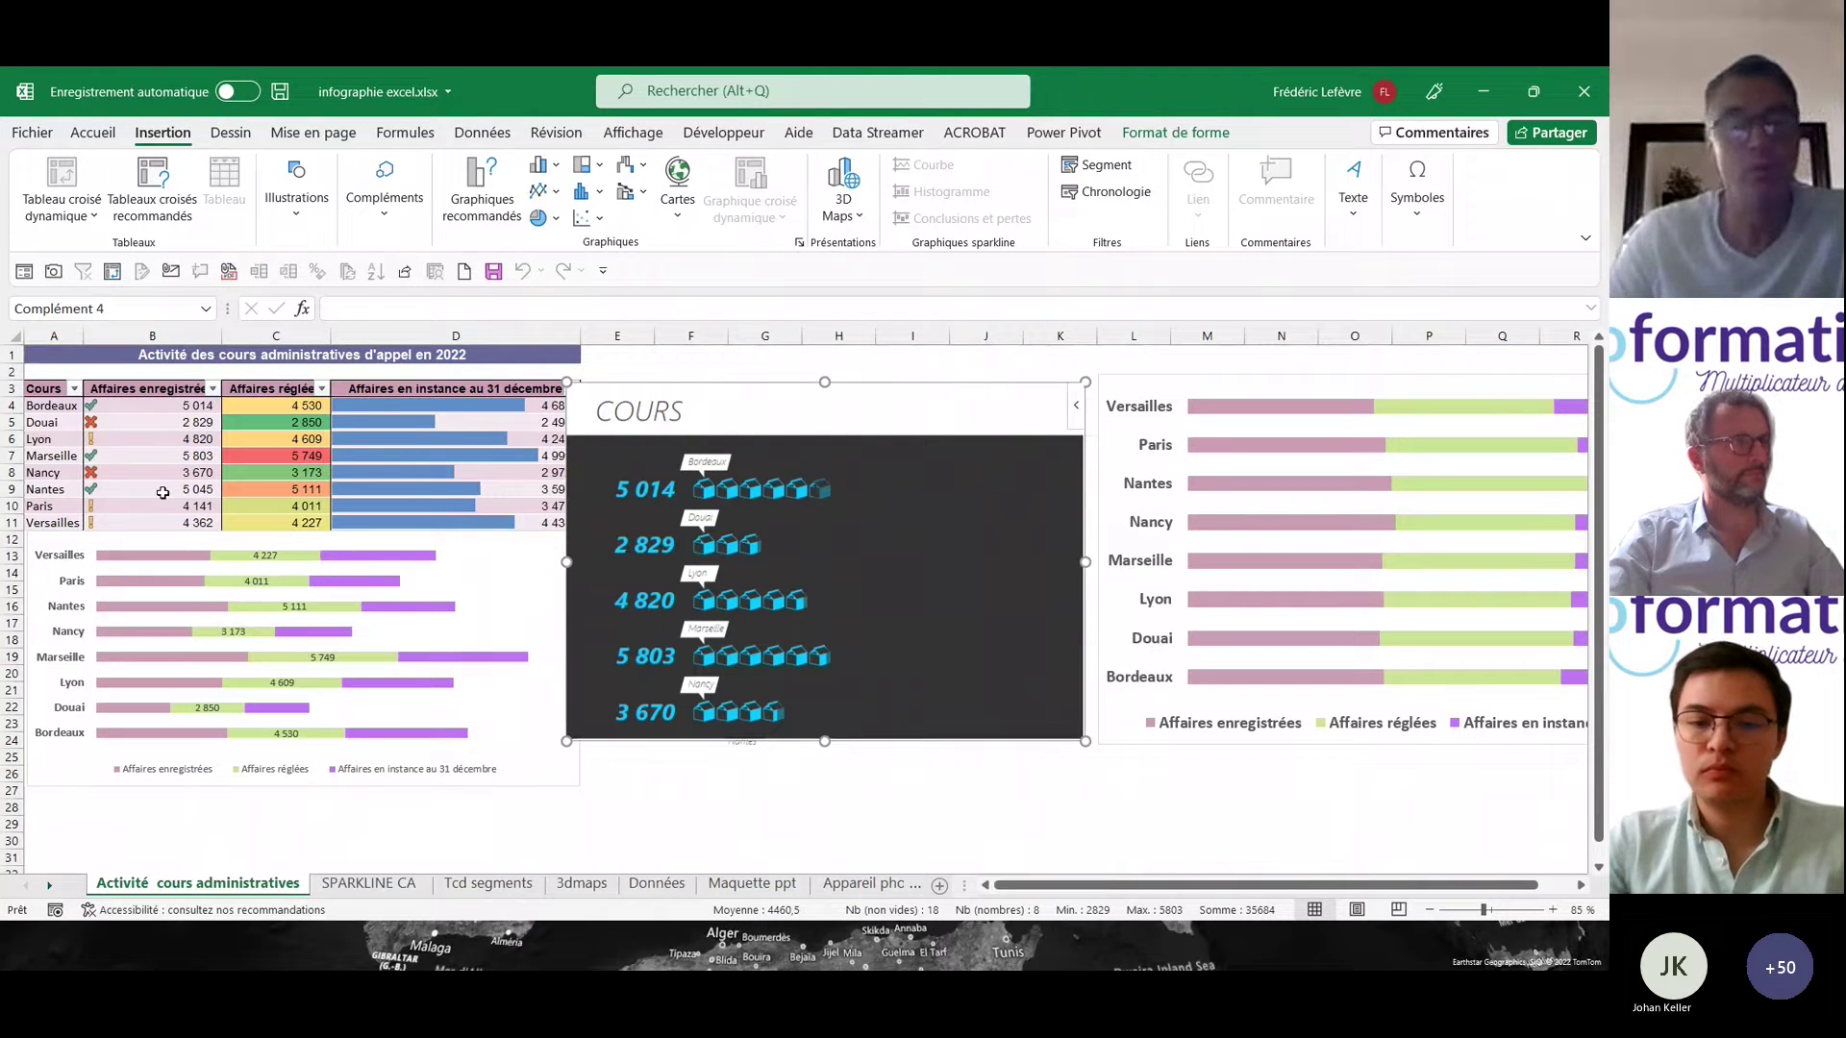
- Set Bordeaux's Affaires enregistrées value in B4 to 3500
{"action": "left_click", "coordinate": [151, 415]}
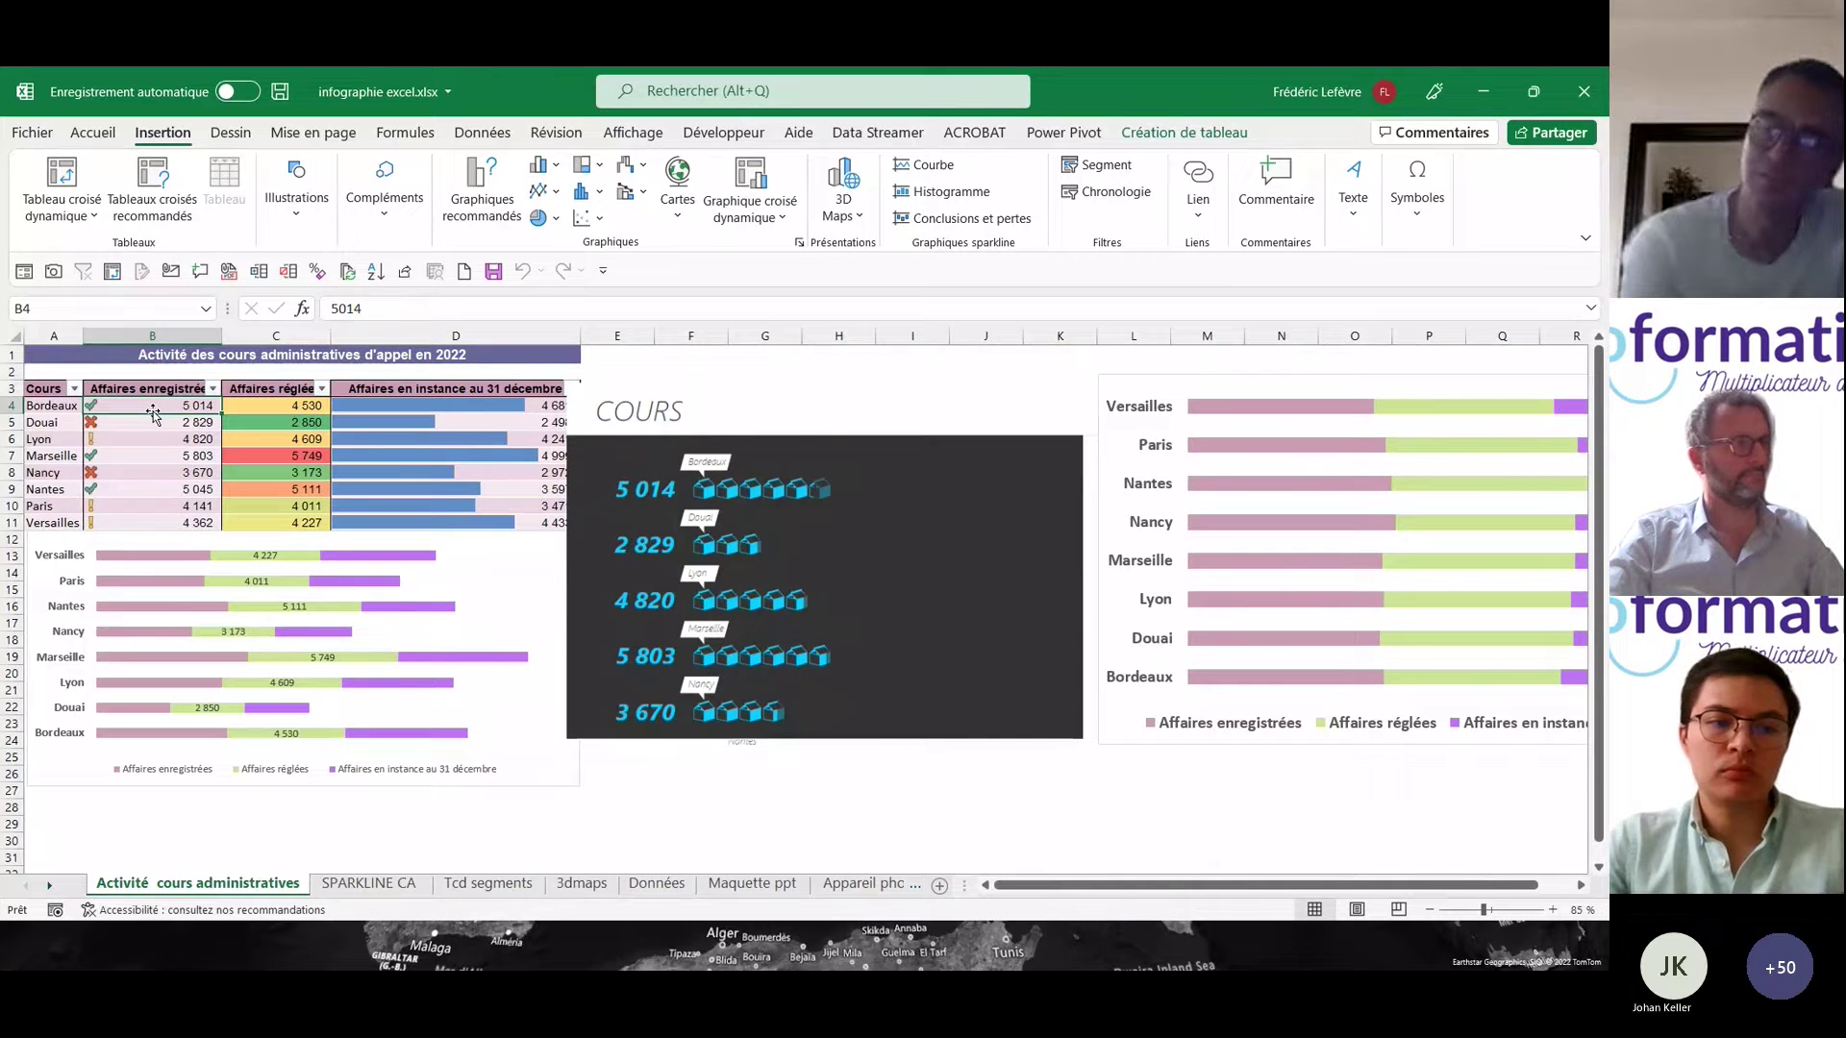
{"action": "type", "text": "3500"}
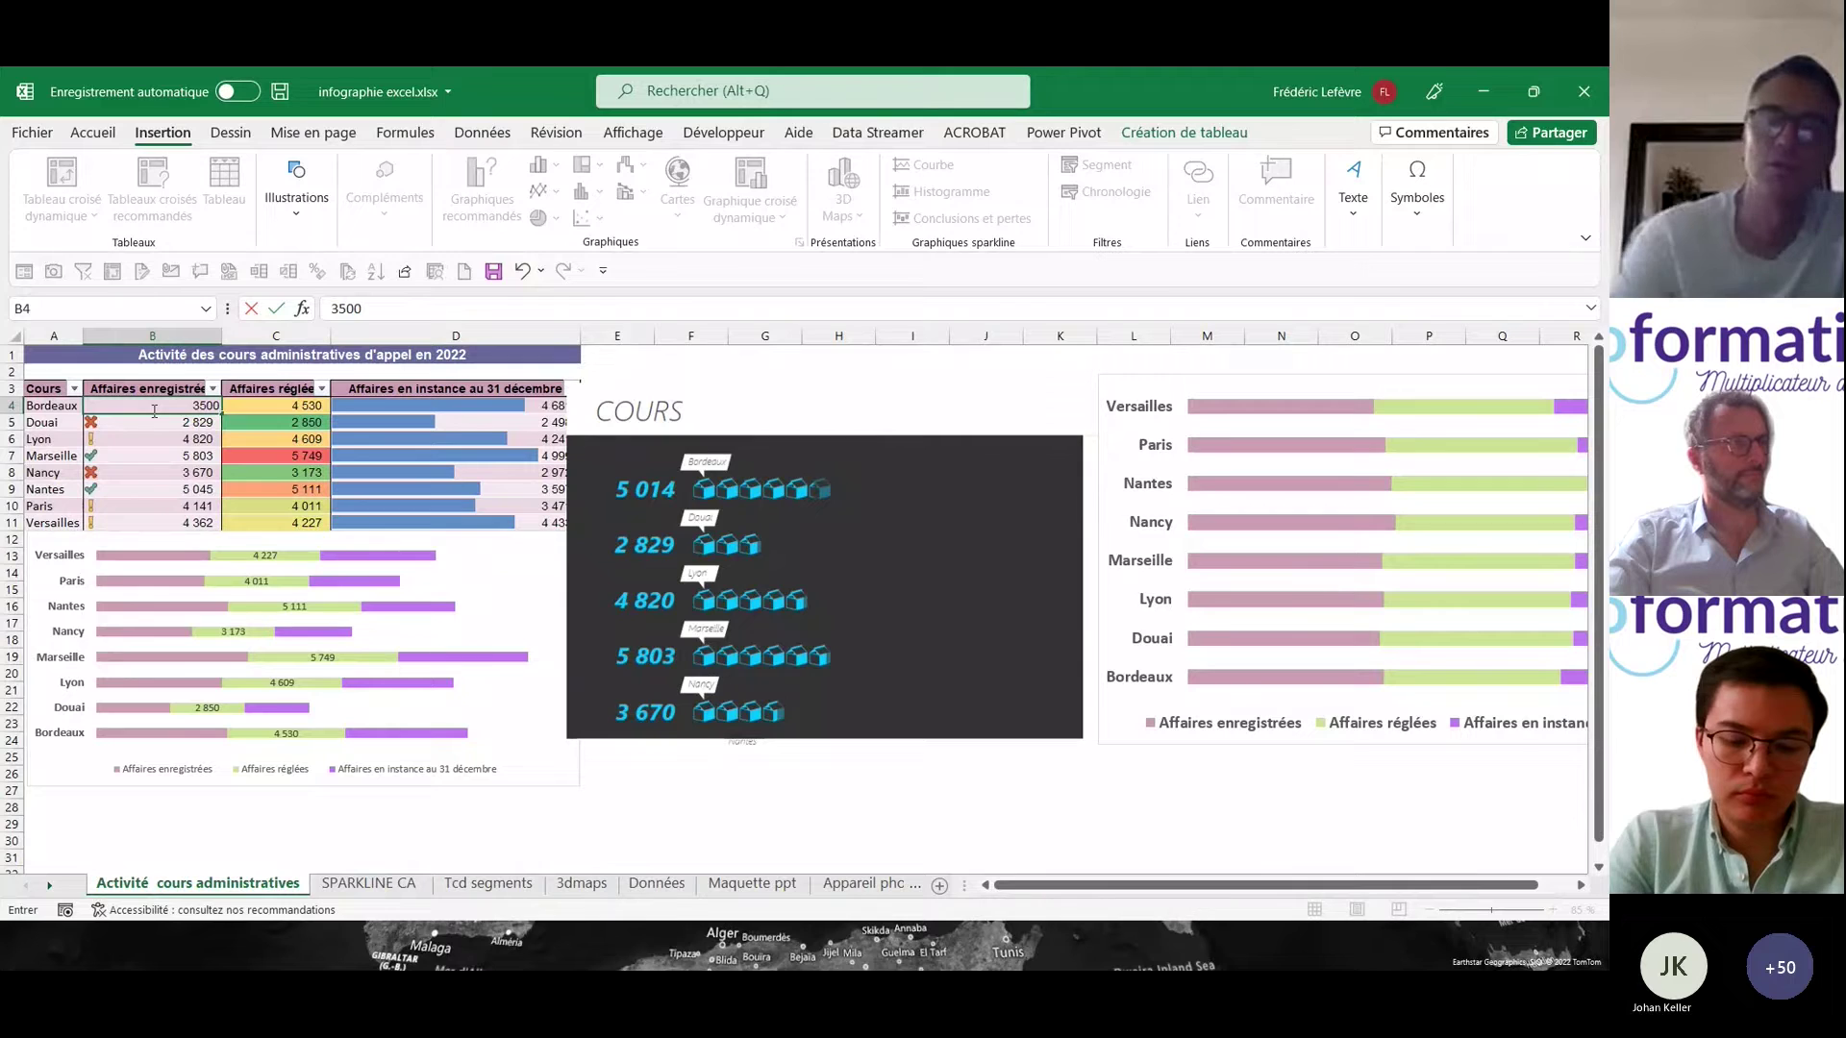
{"action": "key", "text": "Return"}
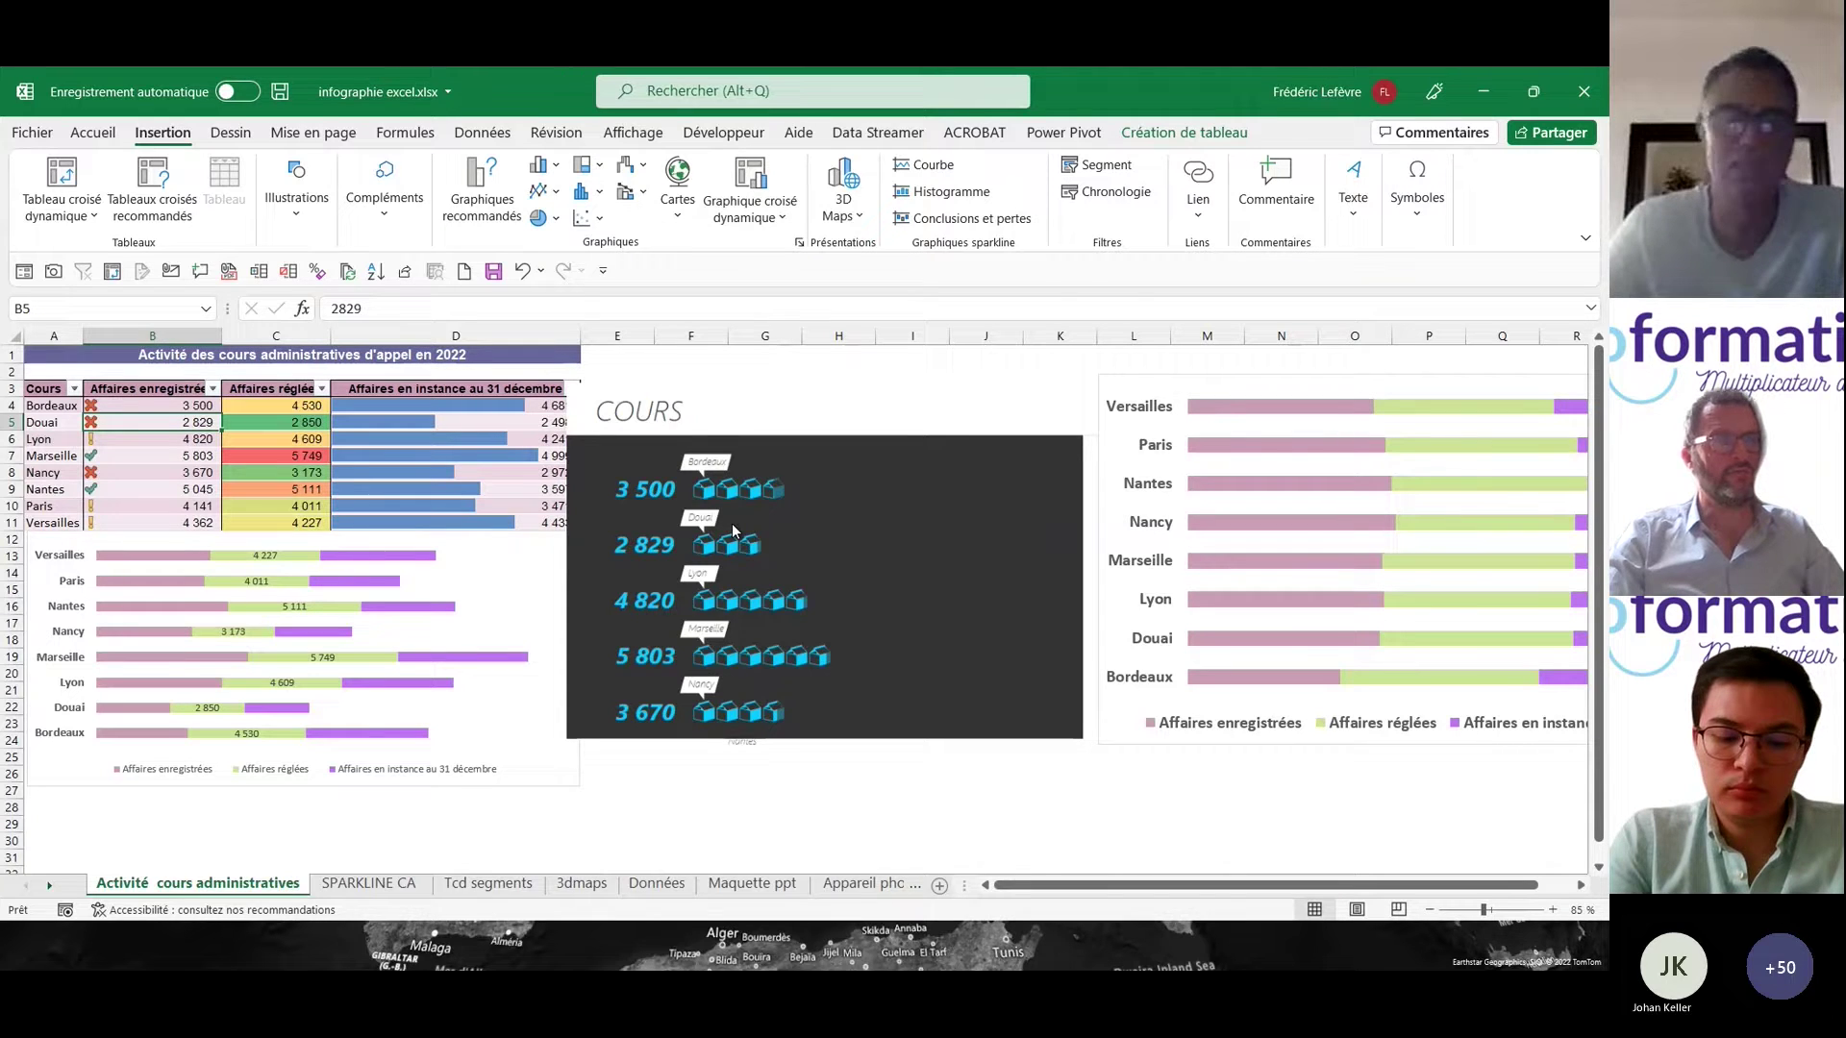
- On the SPARKLINE CA sheet, delete the EVOLUTION COMPARATIVE and EVOLUTION CHRONOLOGIQUE columns, N and O
{"action": "left_click", "coordinate": [379, 886]}
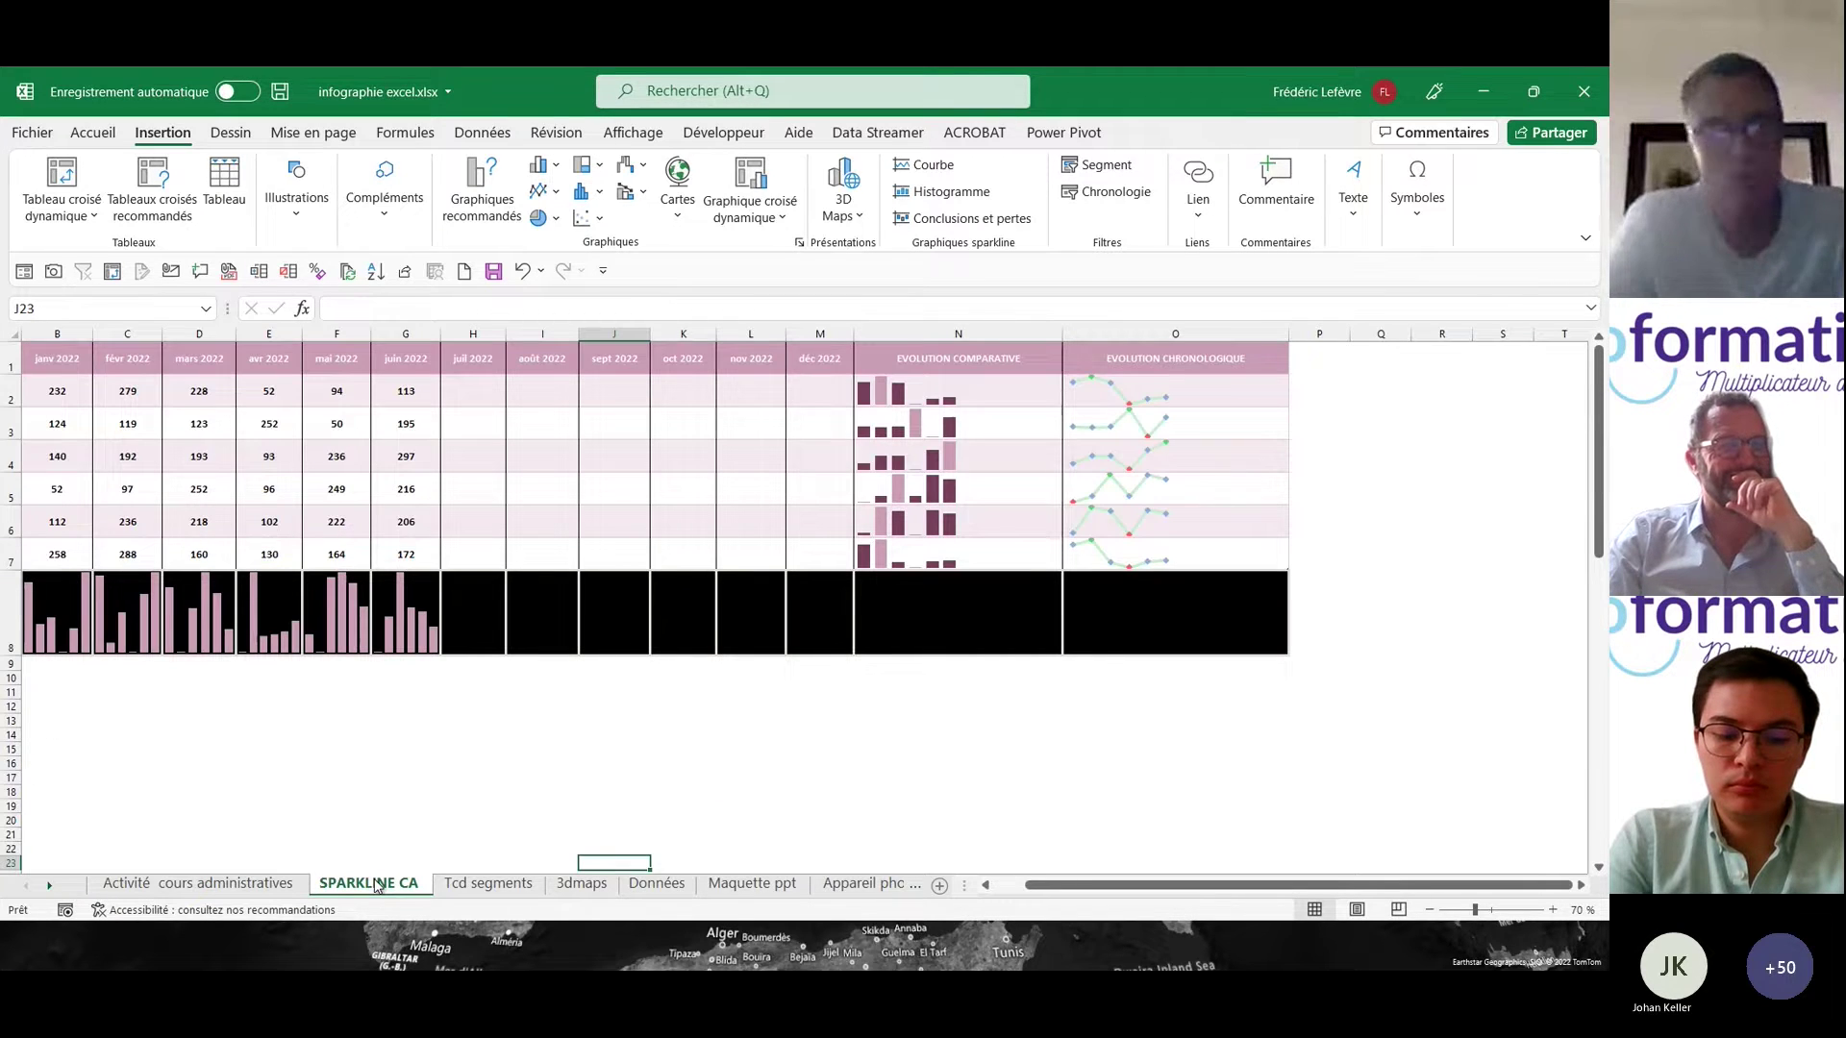
{"action": "key", "text": "Home"}
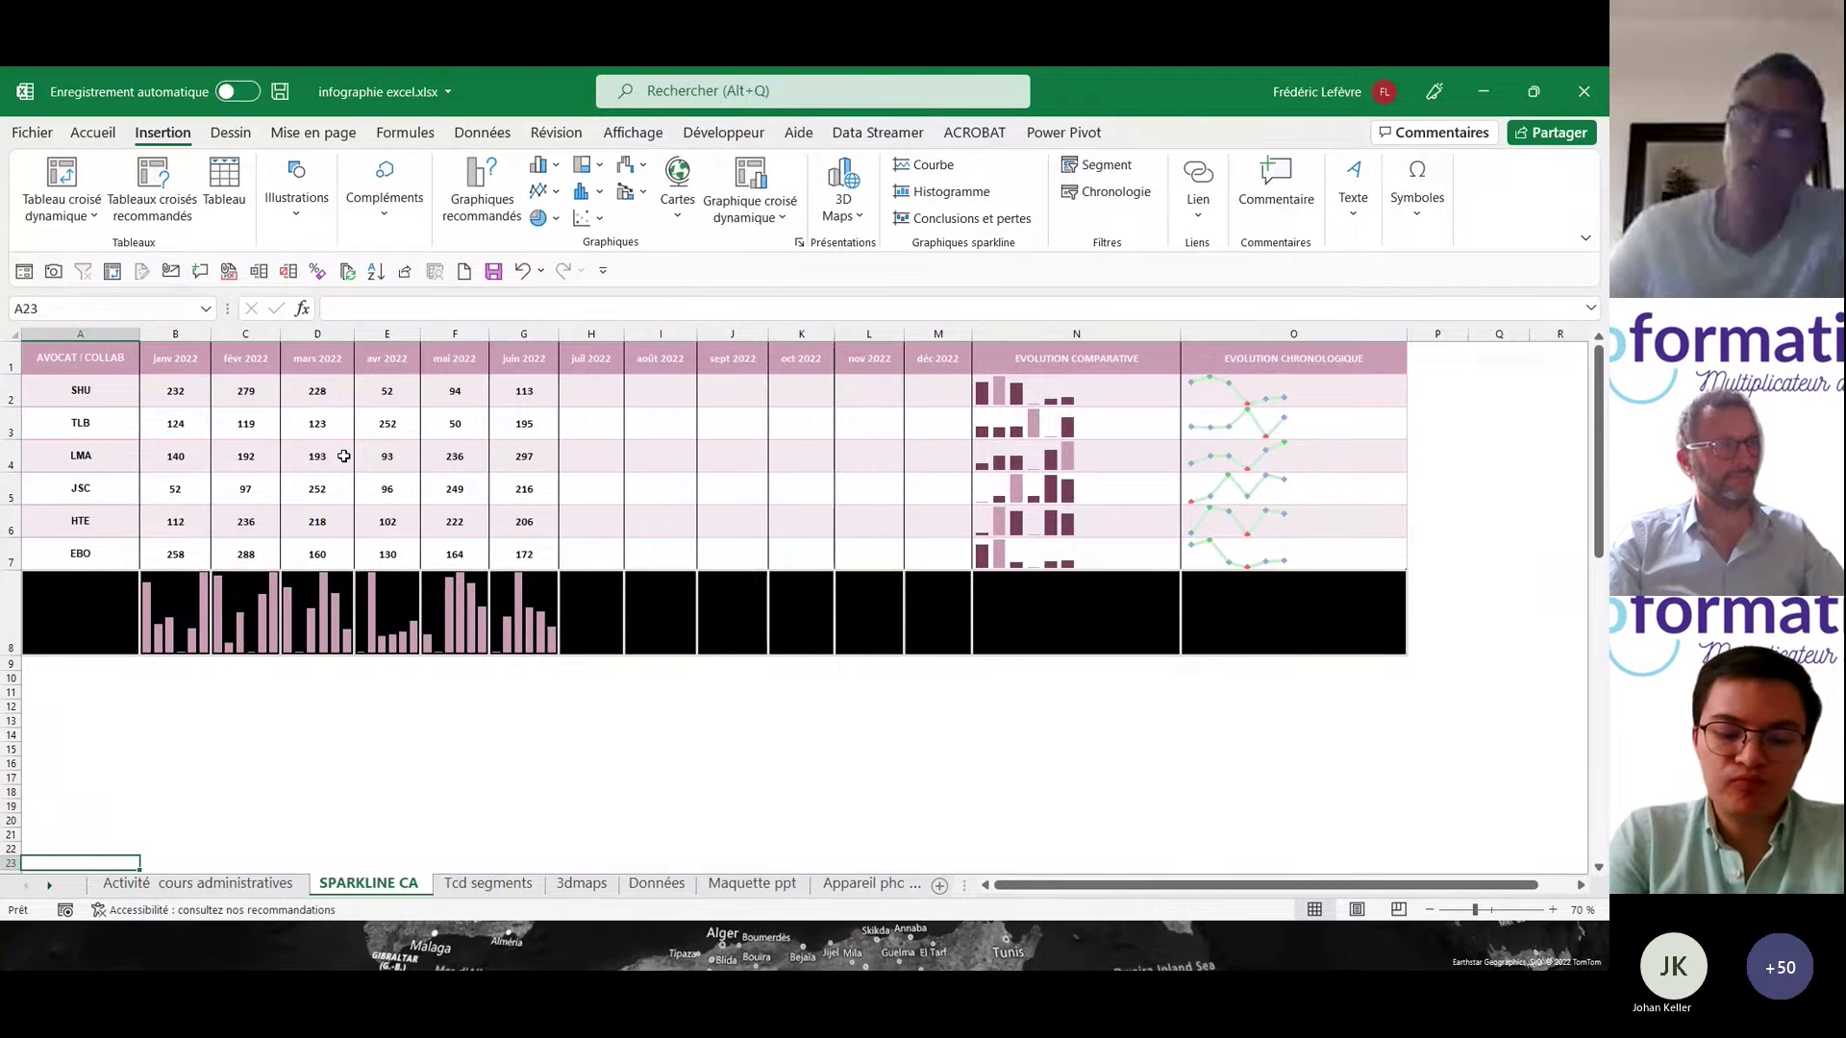
{"action": "left_click", "coordinate": [1096, 381]}
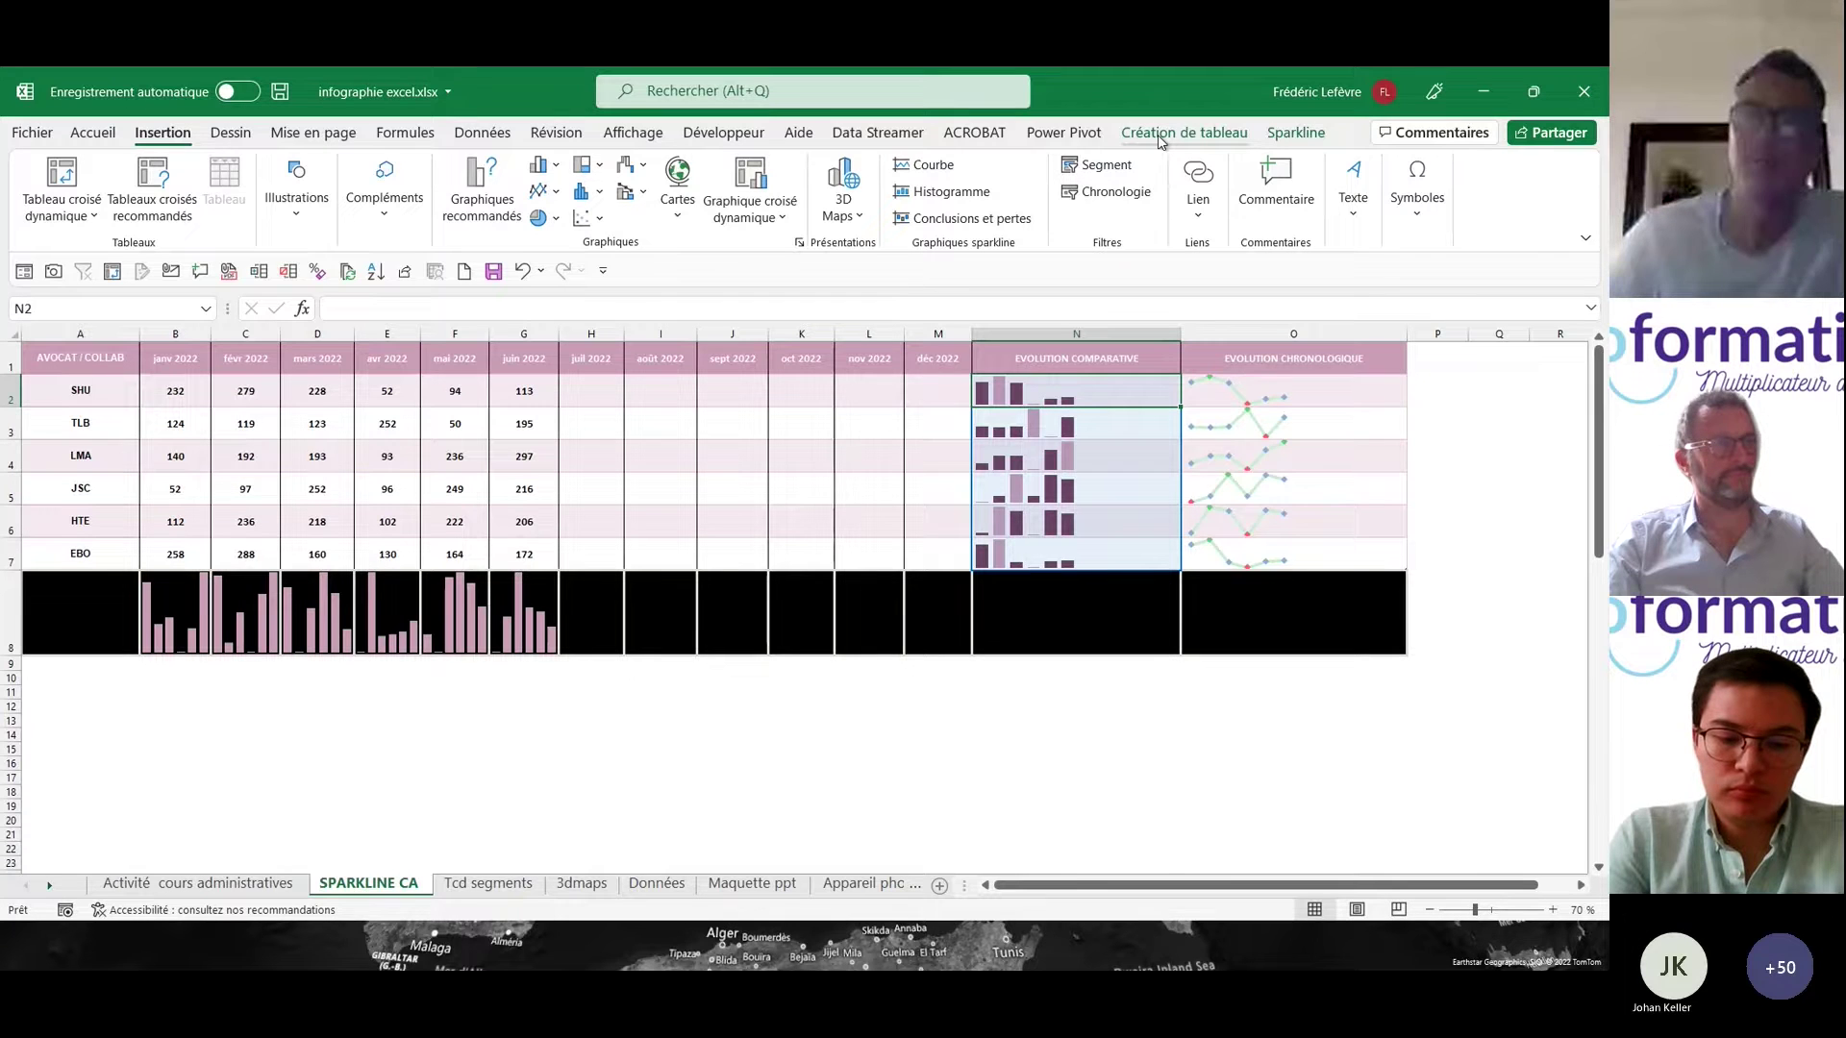
{"action": "left_click", "coordinate": [1296, 132]}
{"action": "left_click_drag", "start_coordinate": [1076, 389], "coordinate": [1249, 550]}
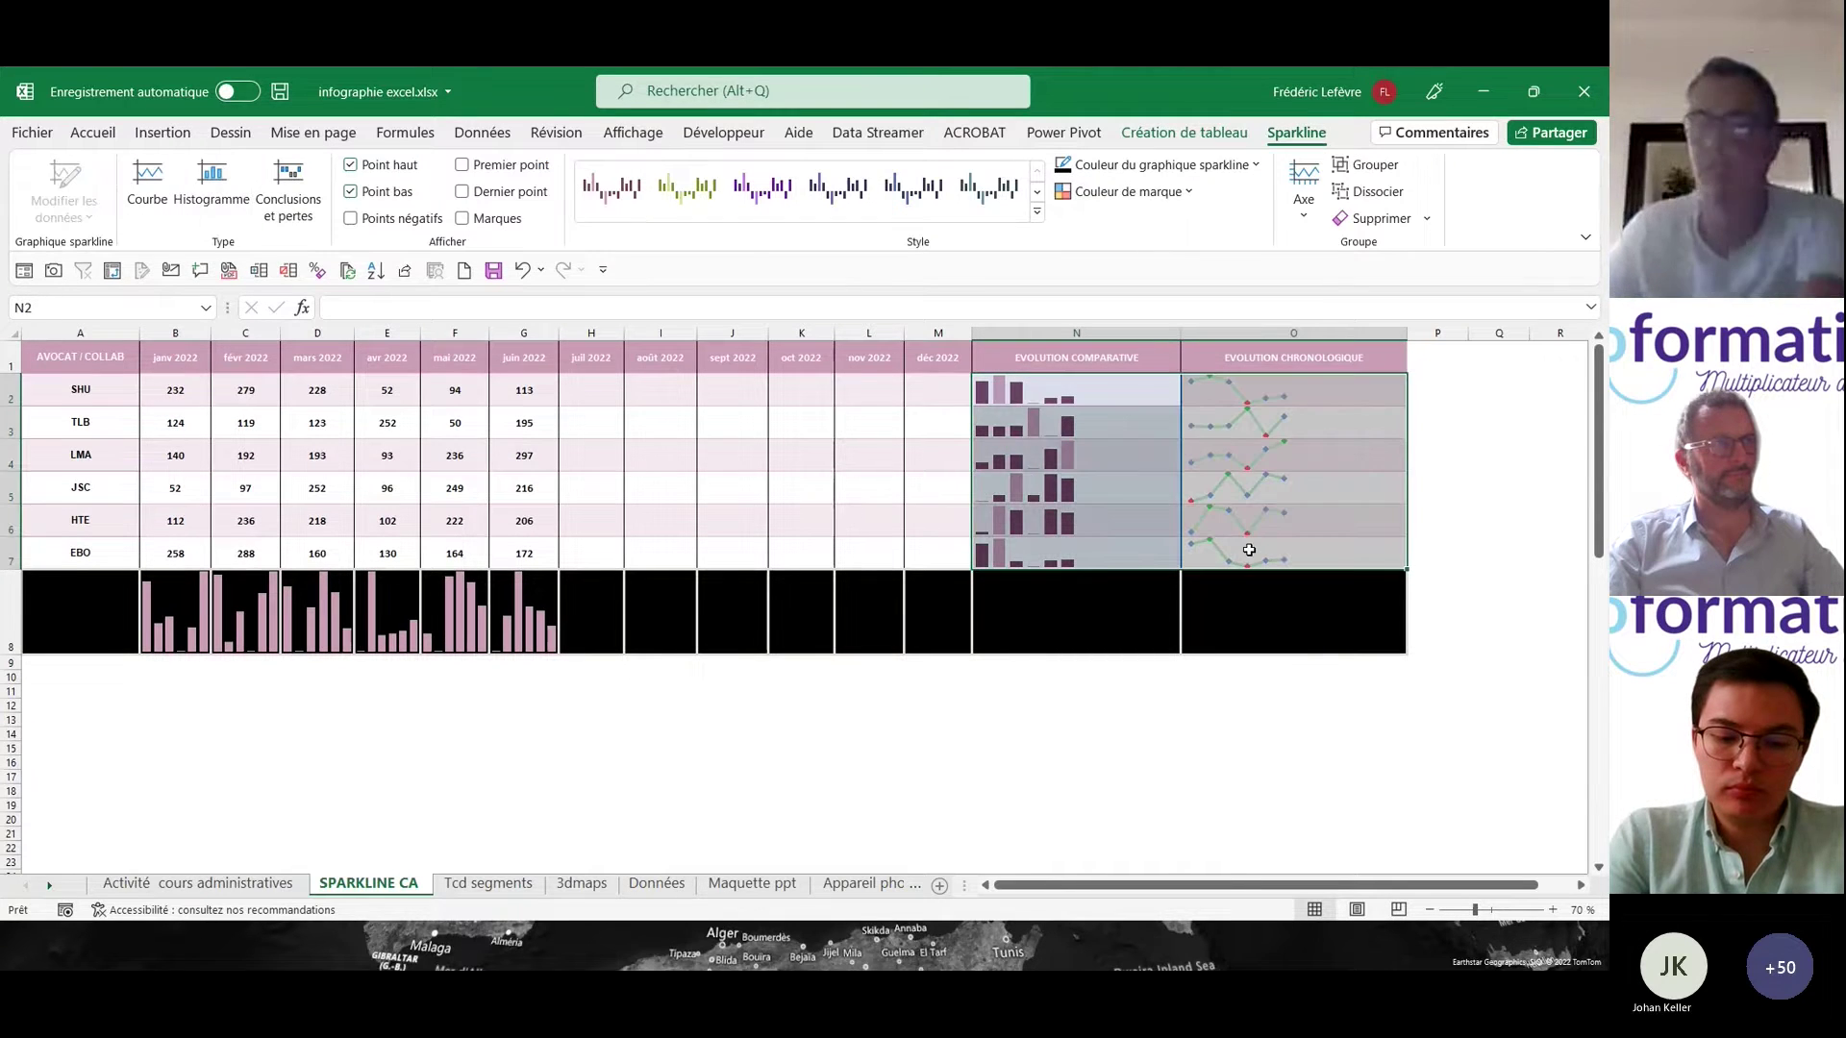
{"action": "left_click", "coordinate": [869, 487]}
{"action": "left_click_drag", "start_coordinate": [1077, 333], "coordinate": [1323, 322]}
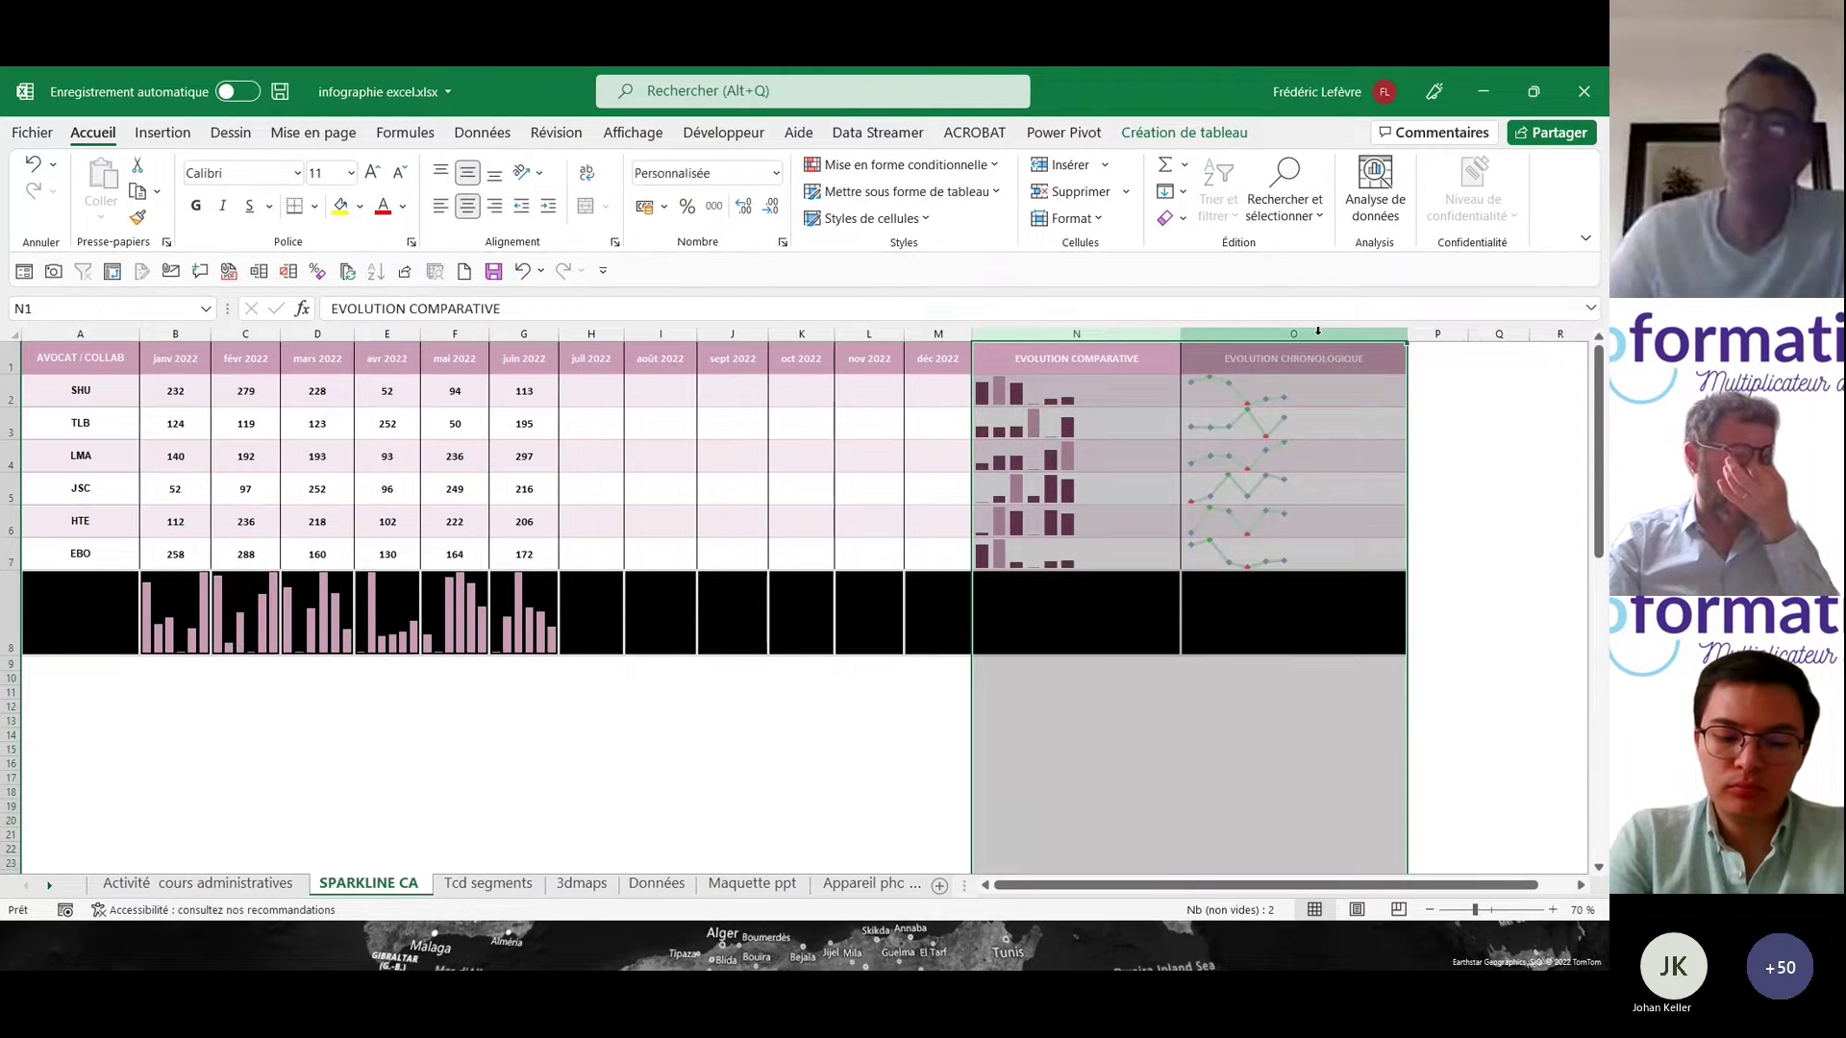
{"action": "right_click", "coordinate": [1322, 322]}
{"action": "left_click", "coordinate": [1351, 537]}
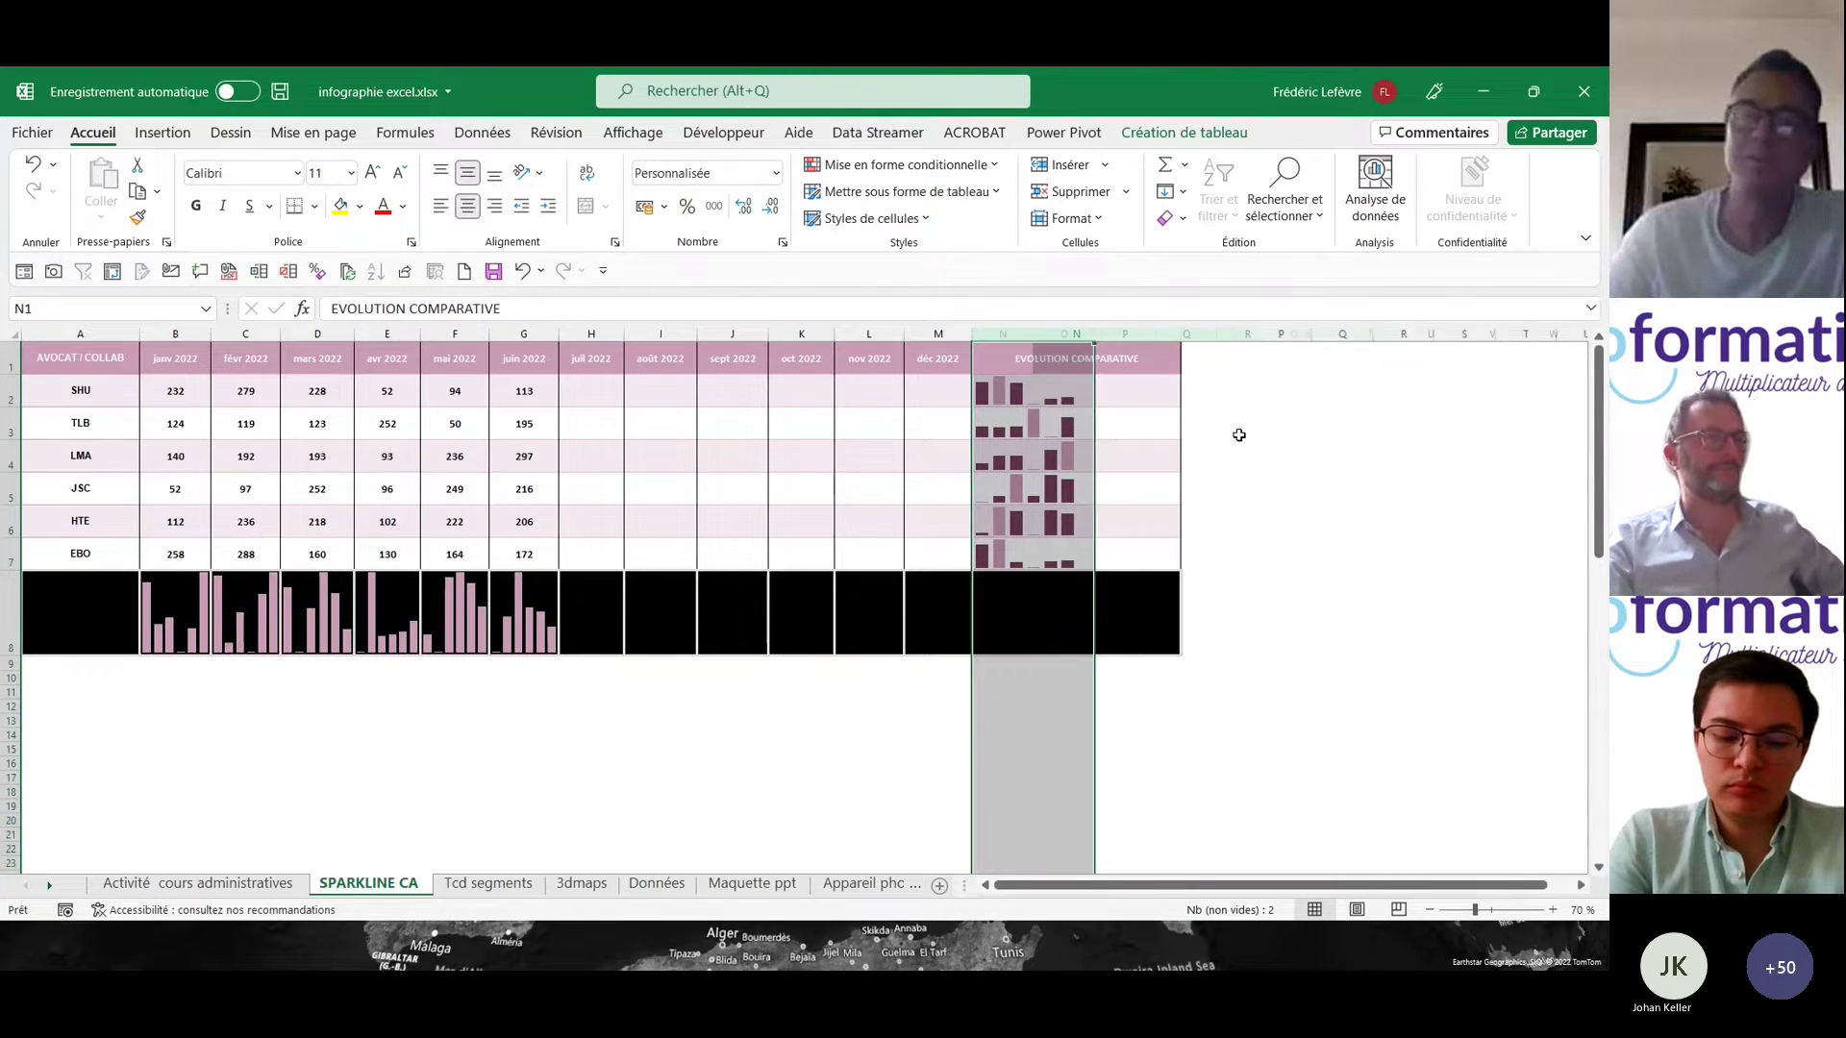
{"action": "left_click", "coordinate": [1003, 360]}
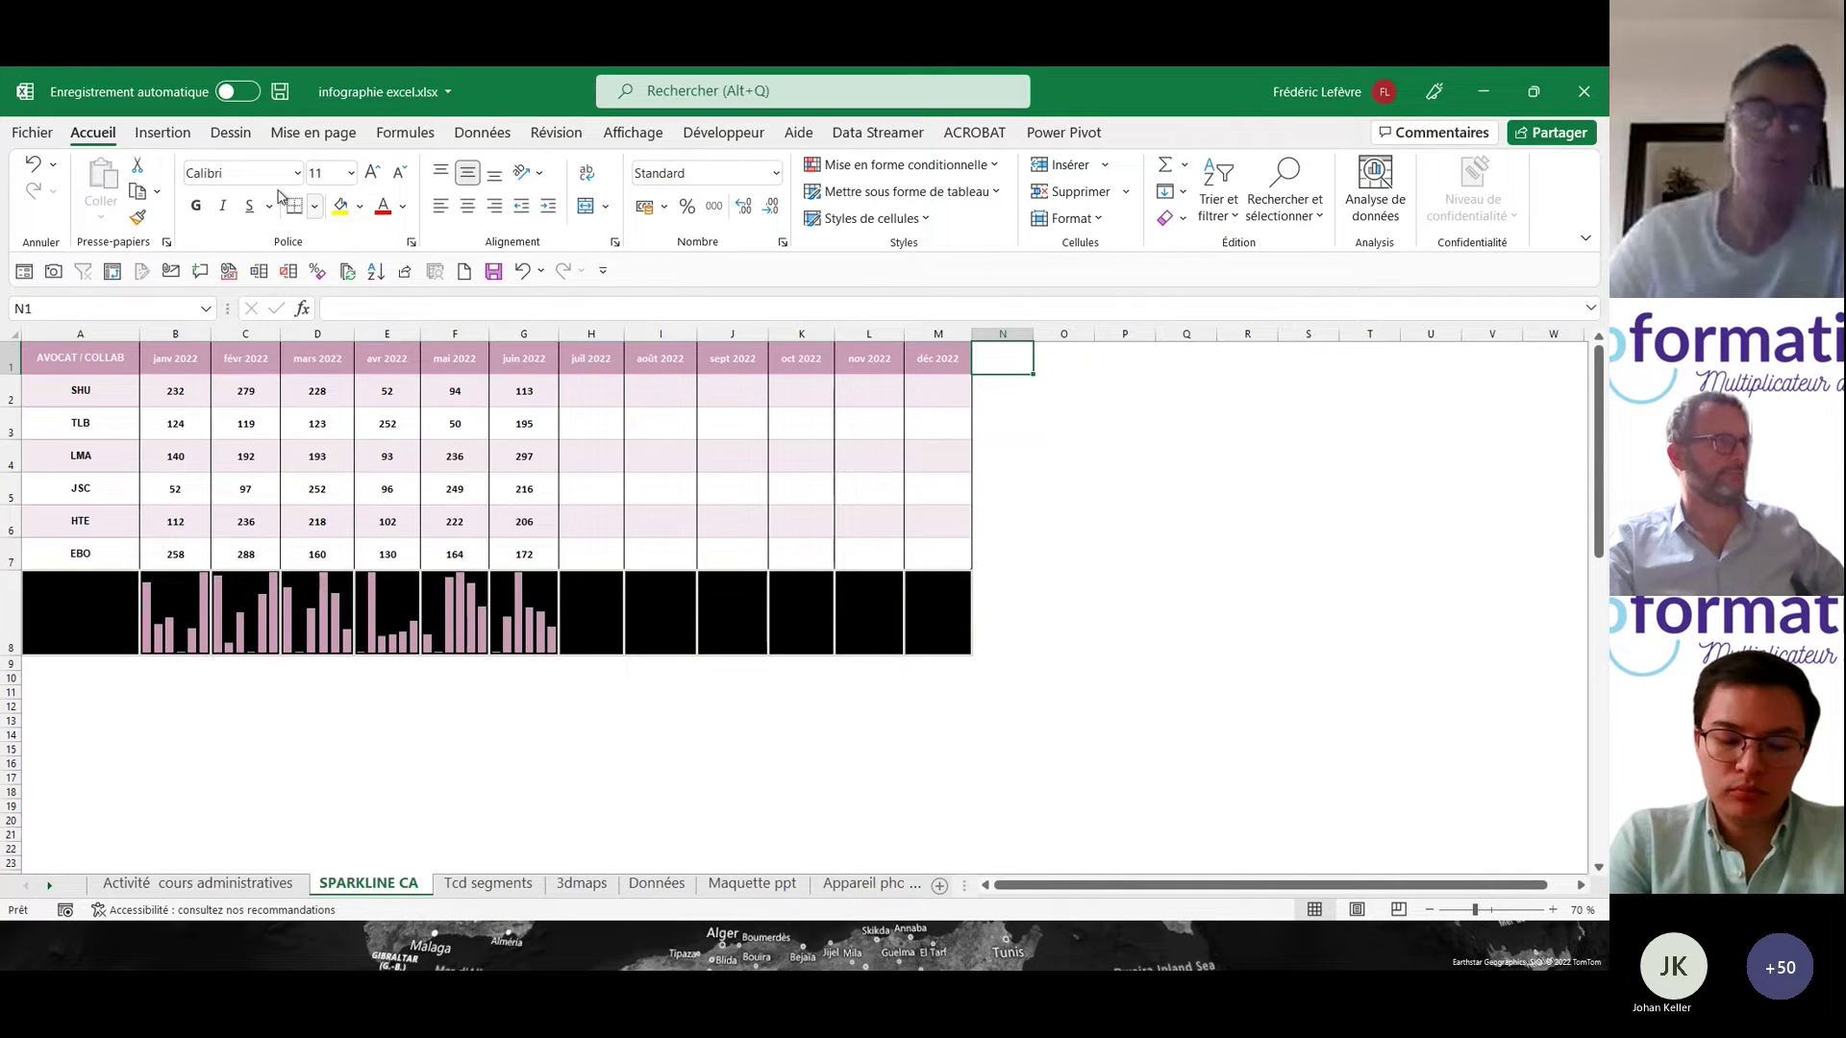
{"action": "left_click", "coordinate": [163, 132]}
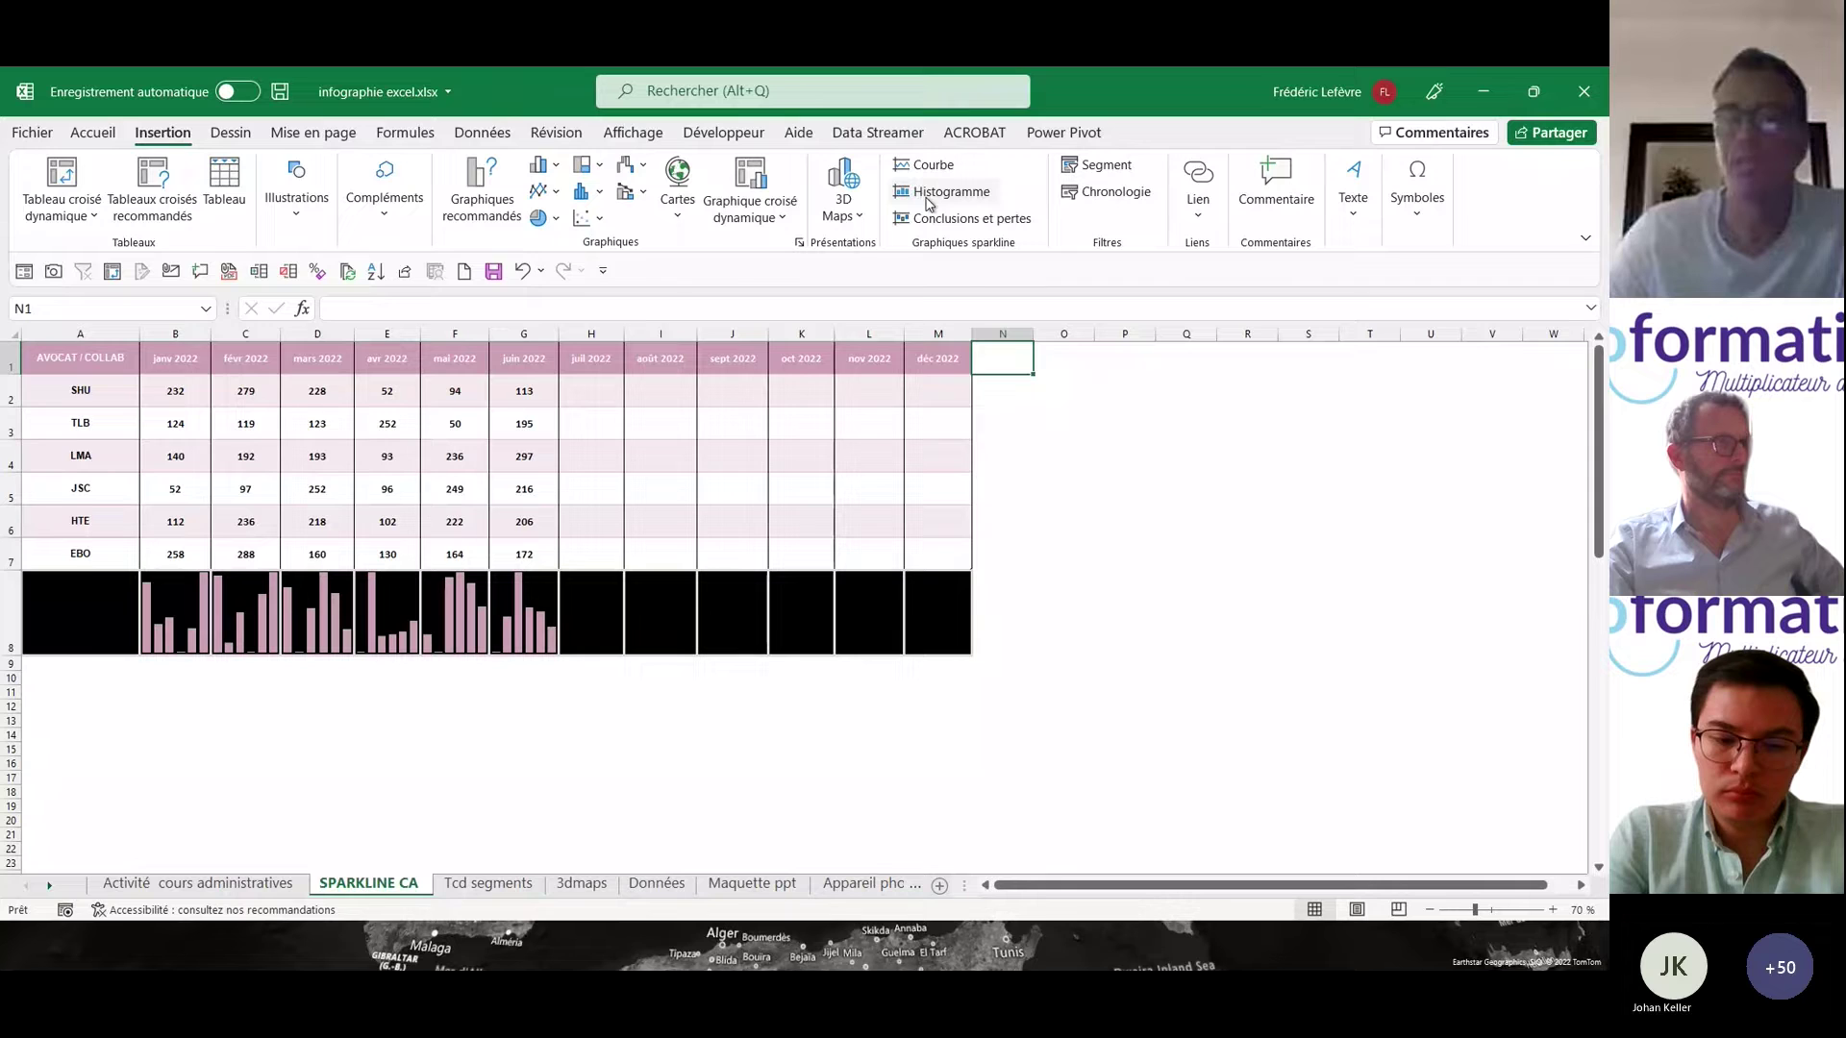
{"action": "left_click", "coordinate": [1004, 392]}
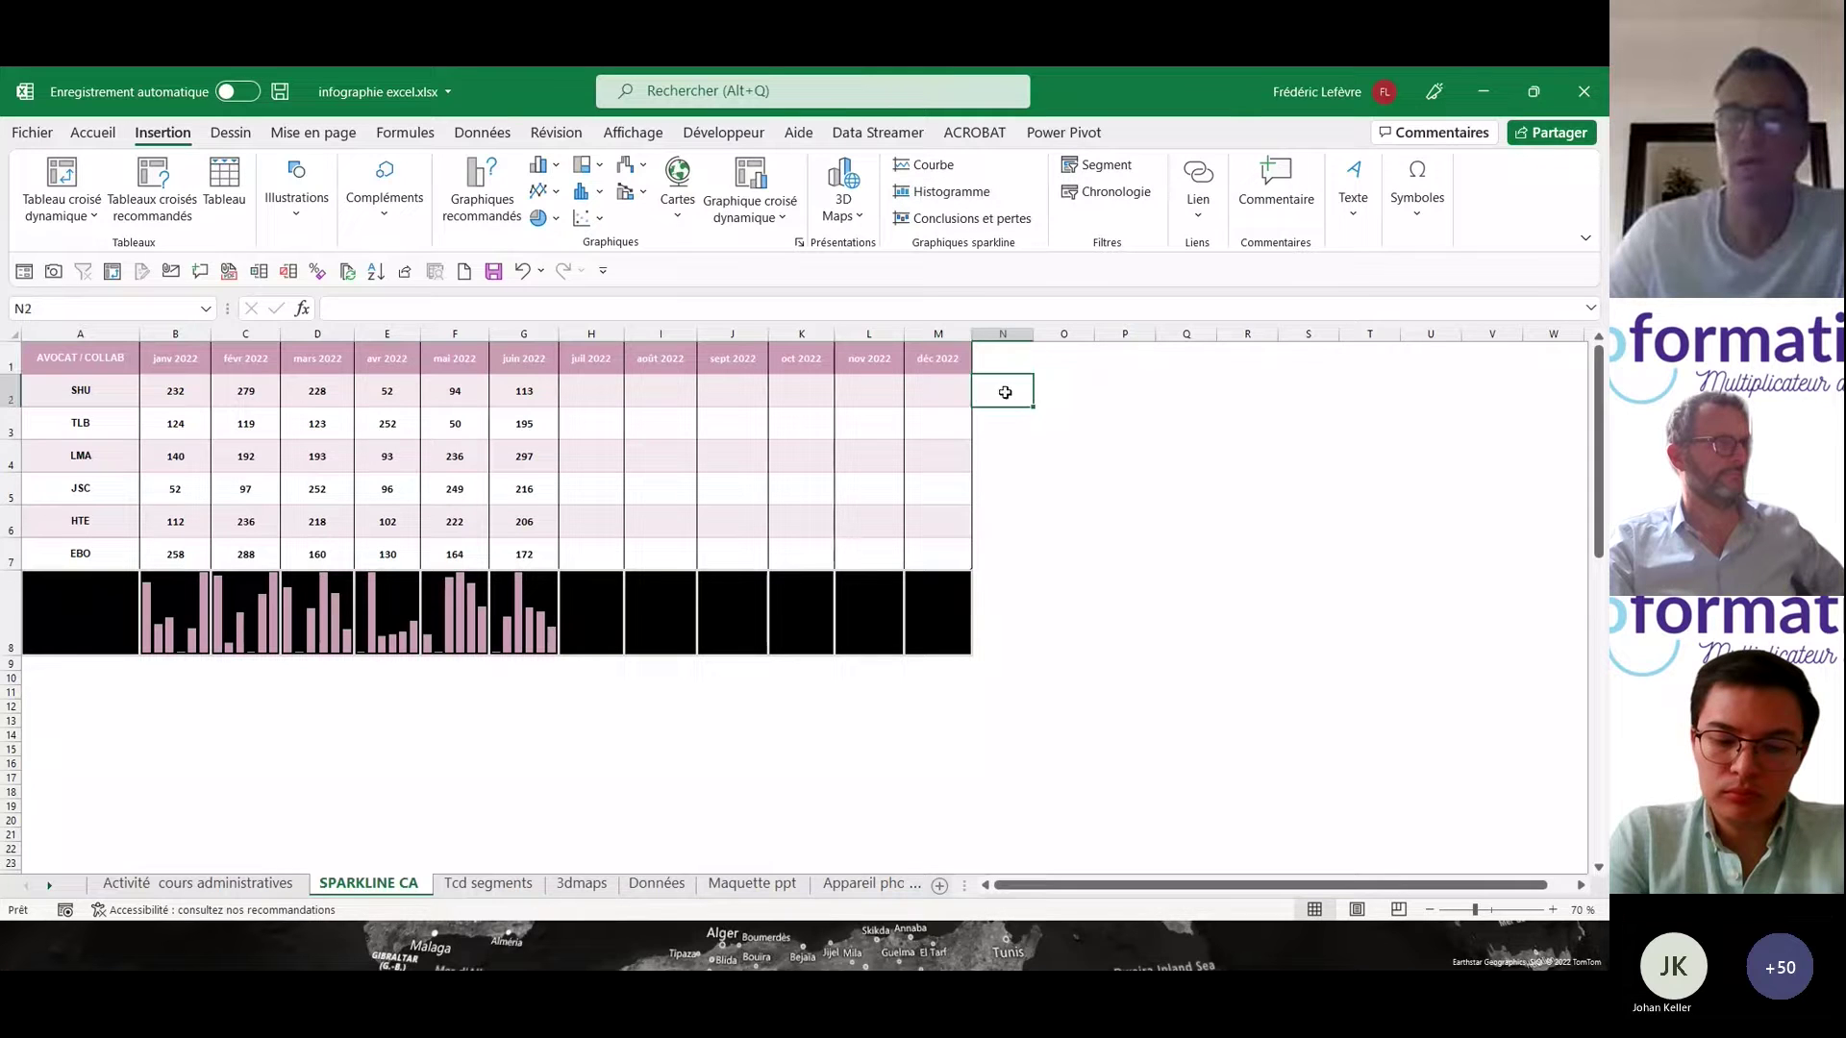
{"action": "left_click", "coordinate": [937, 196]}
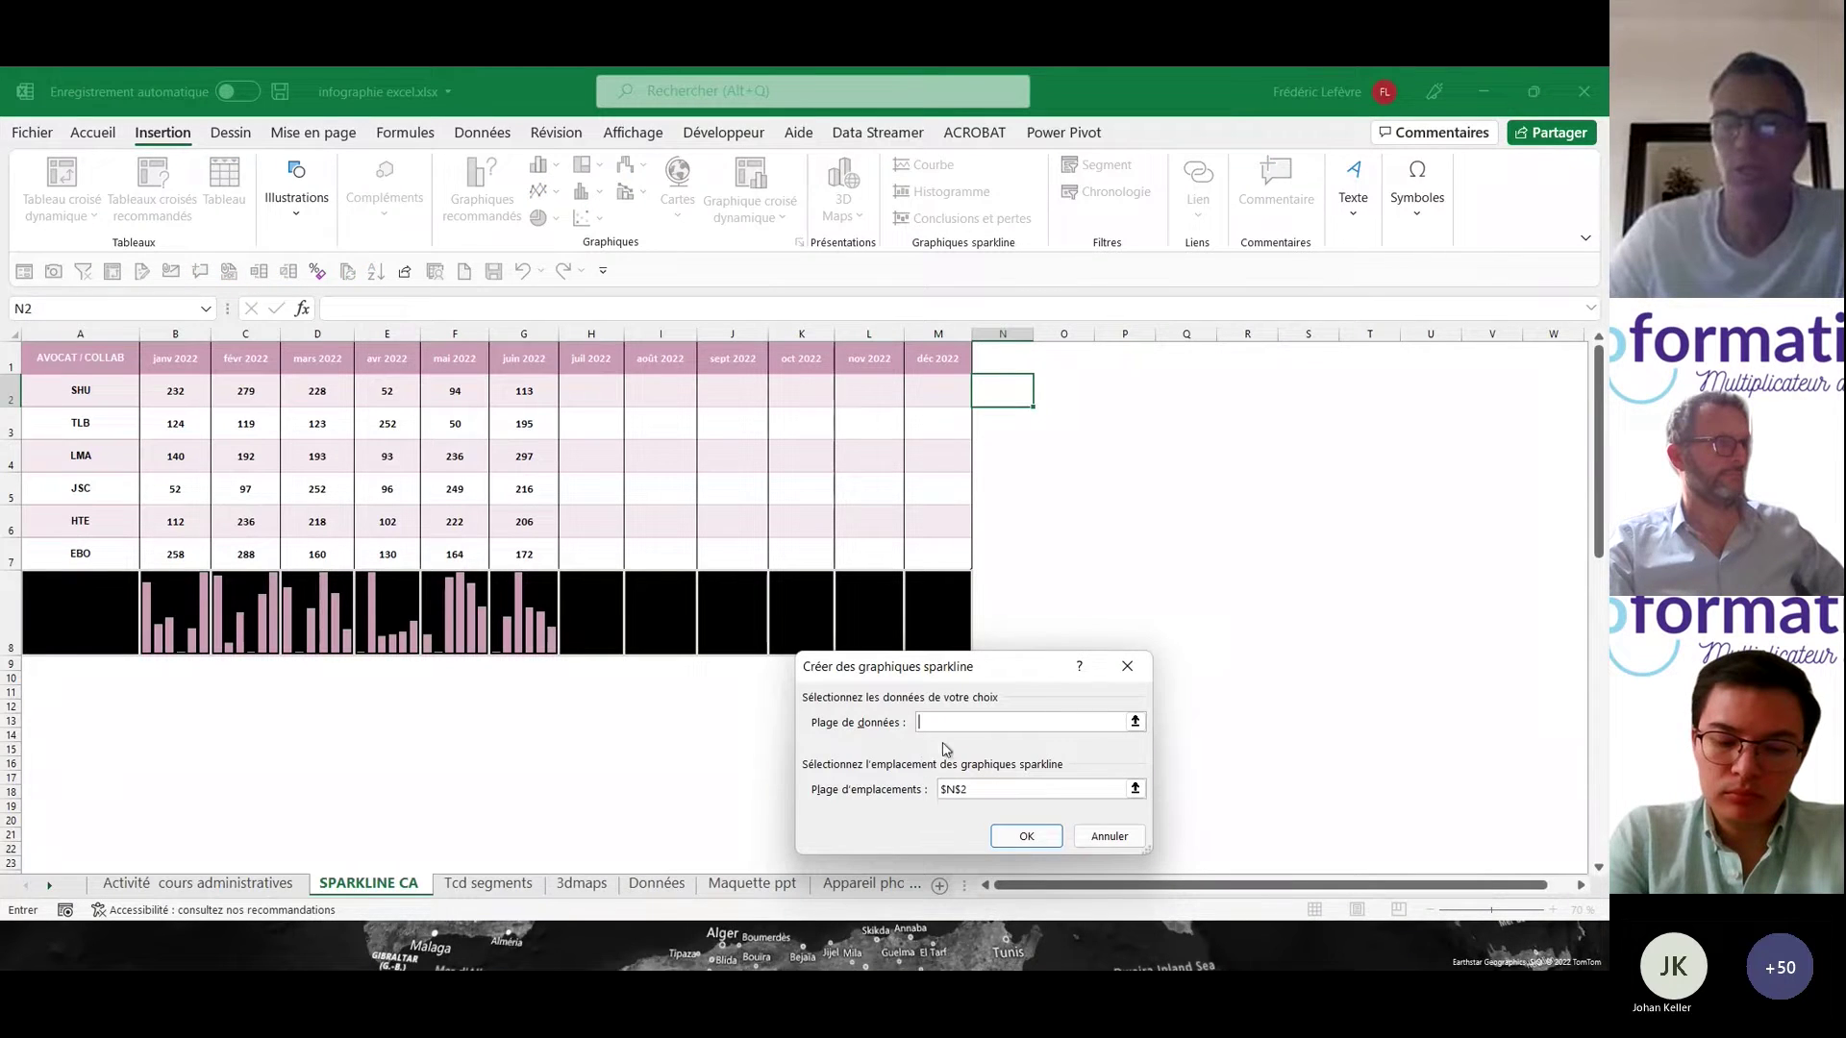
{"action": "left_click", "coordinate": [1126, 666]}
- Insert column sparklines in N2:N7 from the data range B2:M7 and widen column N
{"action": "left_click_drag", "start_coordinate": [1007, 389], "coordinate": [989, 565]}
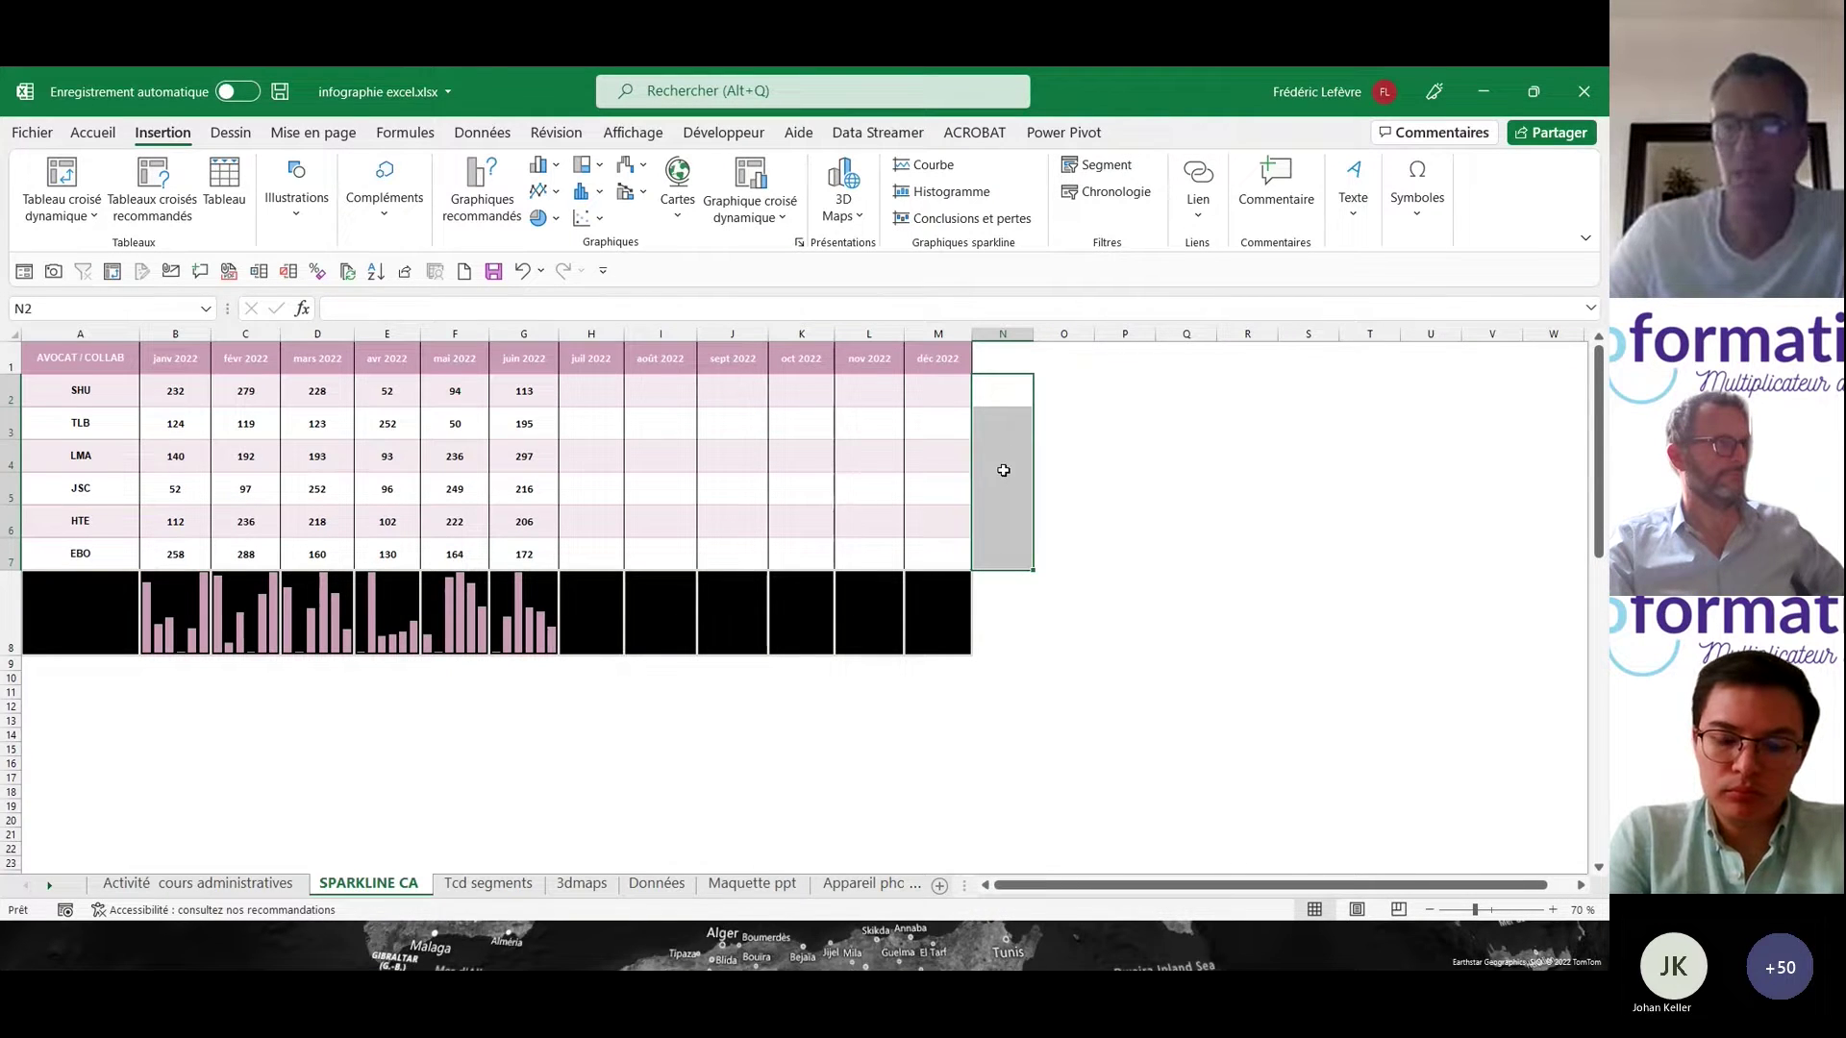
{"action": "left_click", "coordinate": [949, 192]}
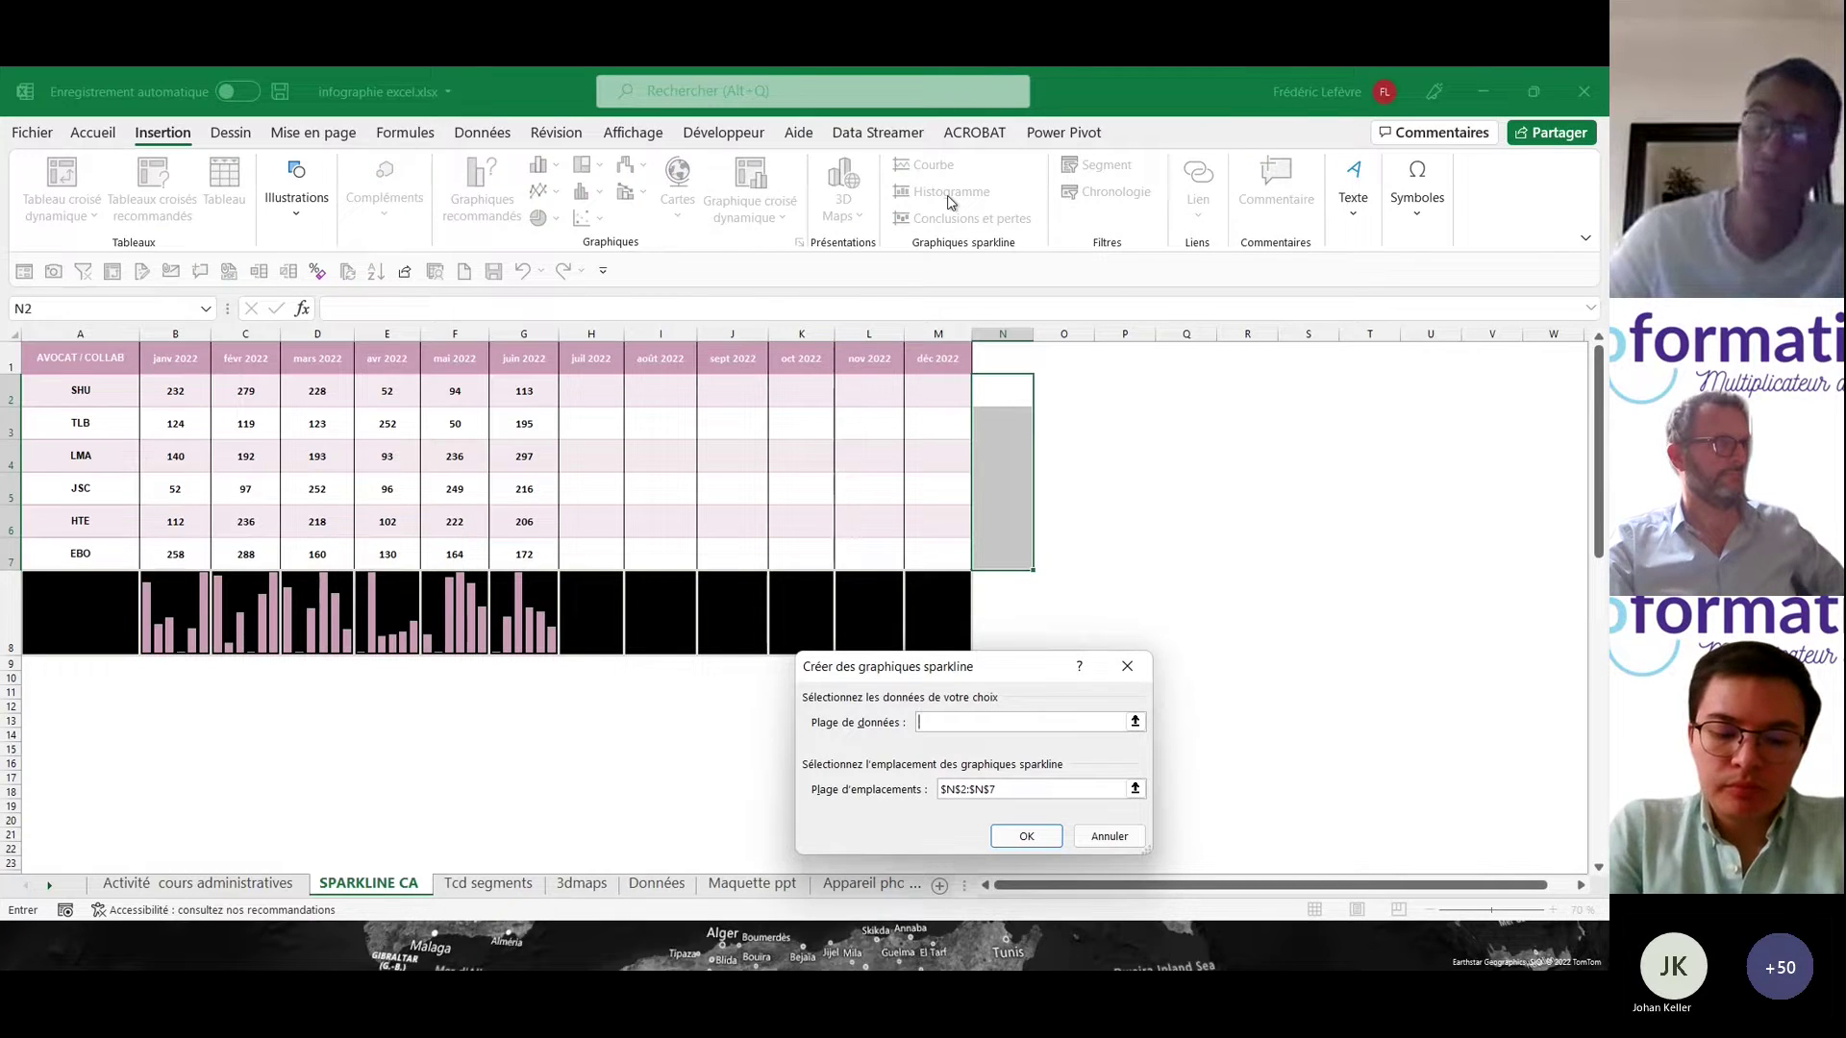
{"action": "left_click", "coordinate": [170, 389]}
{"action": "left_click_drag", "start_coordinate": [171, 390], "coordinate": [938, 554]}
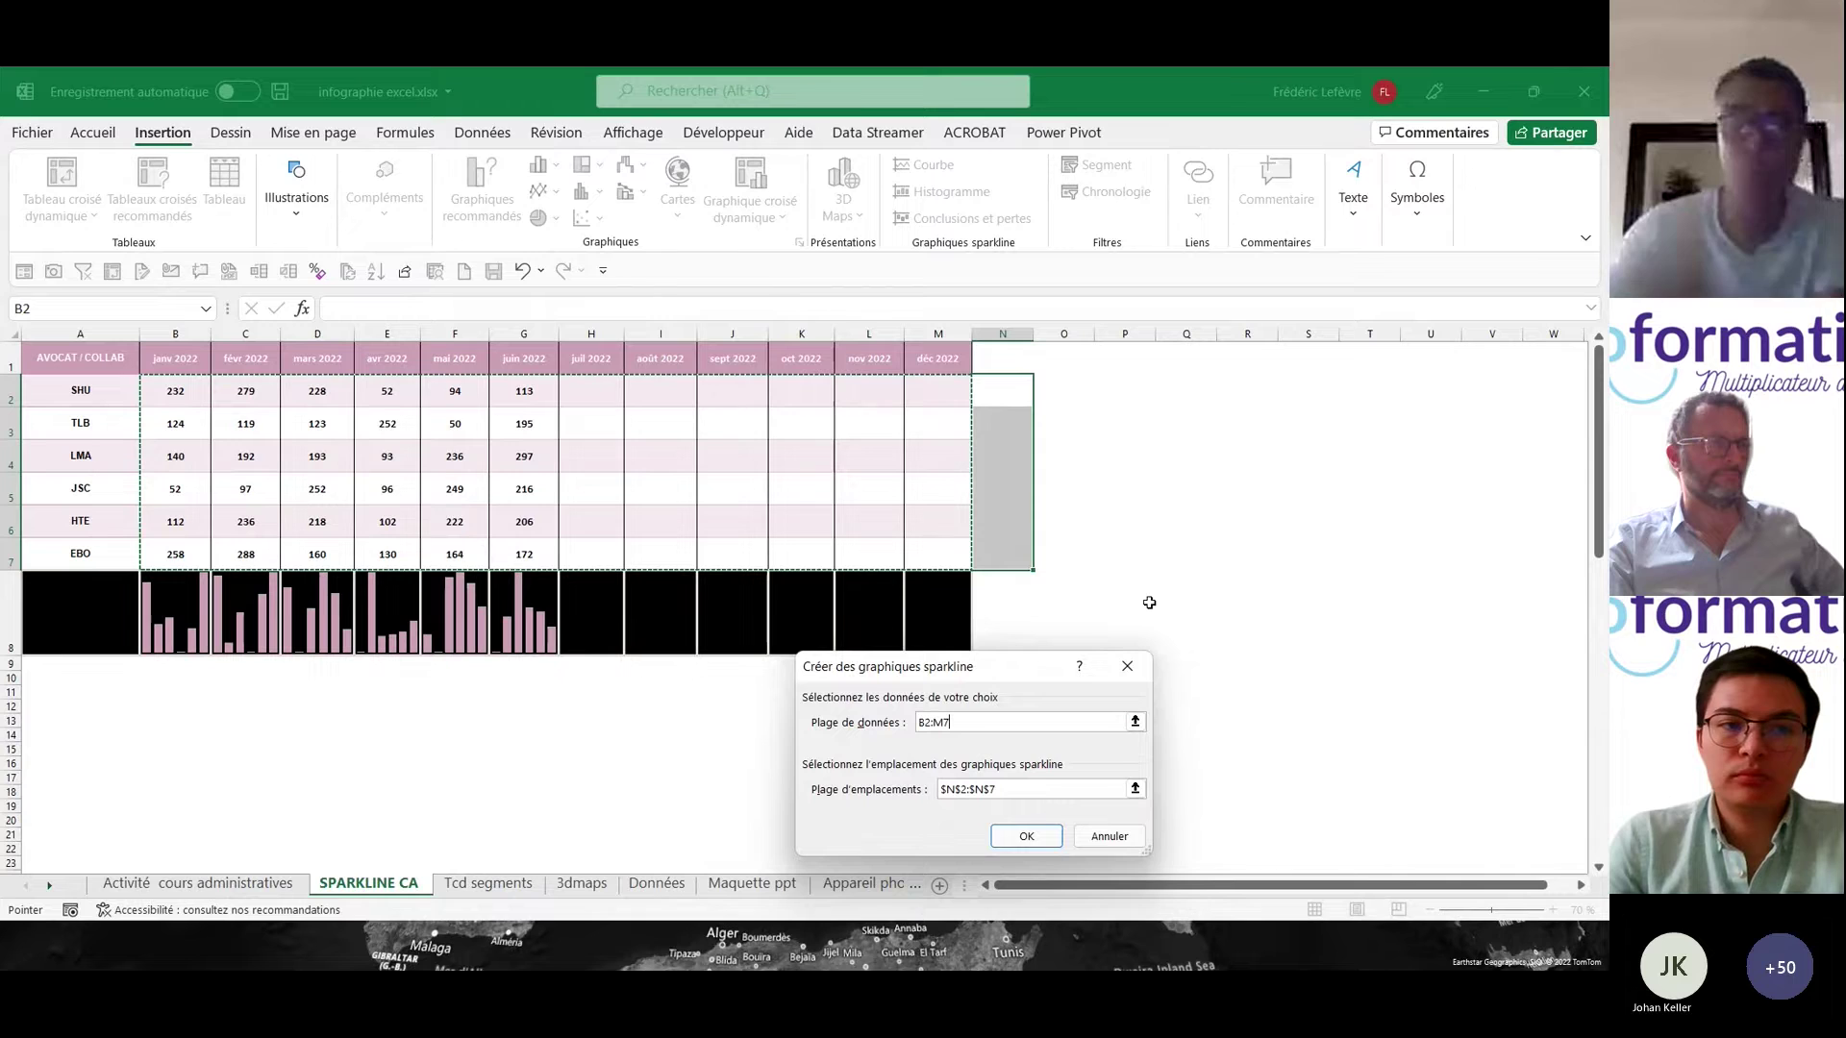
{"action": "left_click", "coordinate": [1027, 838]}
{"action": "left_click_drag", "start_coordinate": [1033, 332], "coordinate": [1181, 333]}
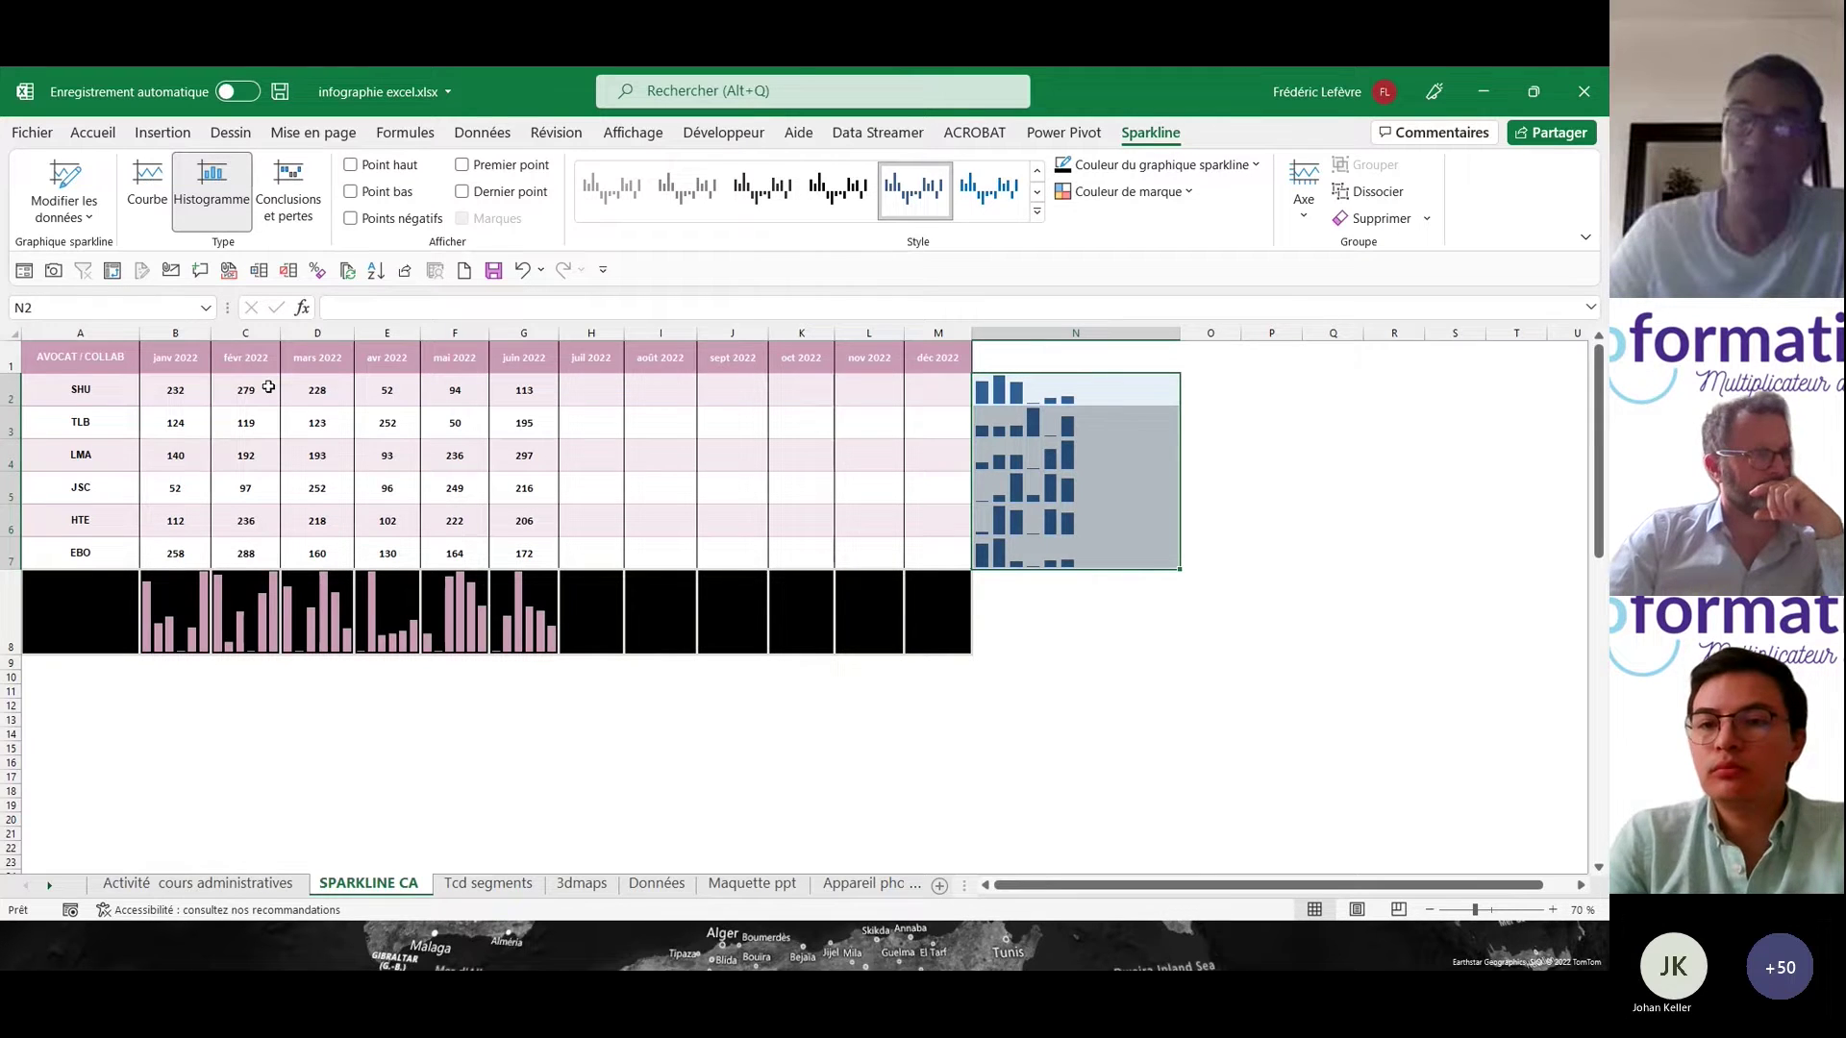
- Fill in row 2 for July to October 2022 with 520, 365, 210 and 150
{"action": "left_click", "coordinate": [593, 395]}
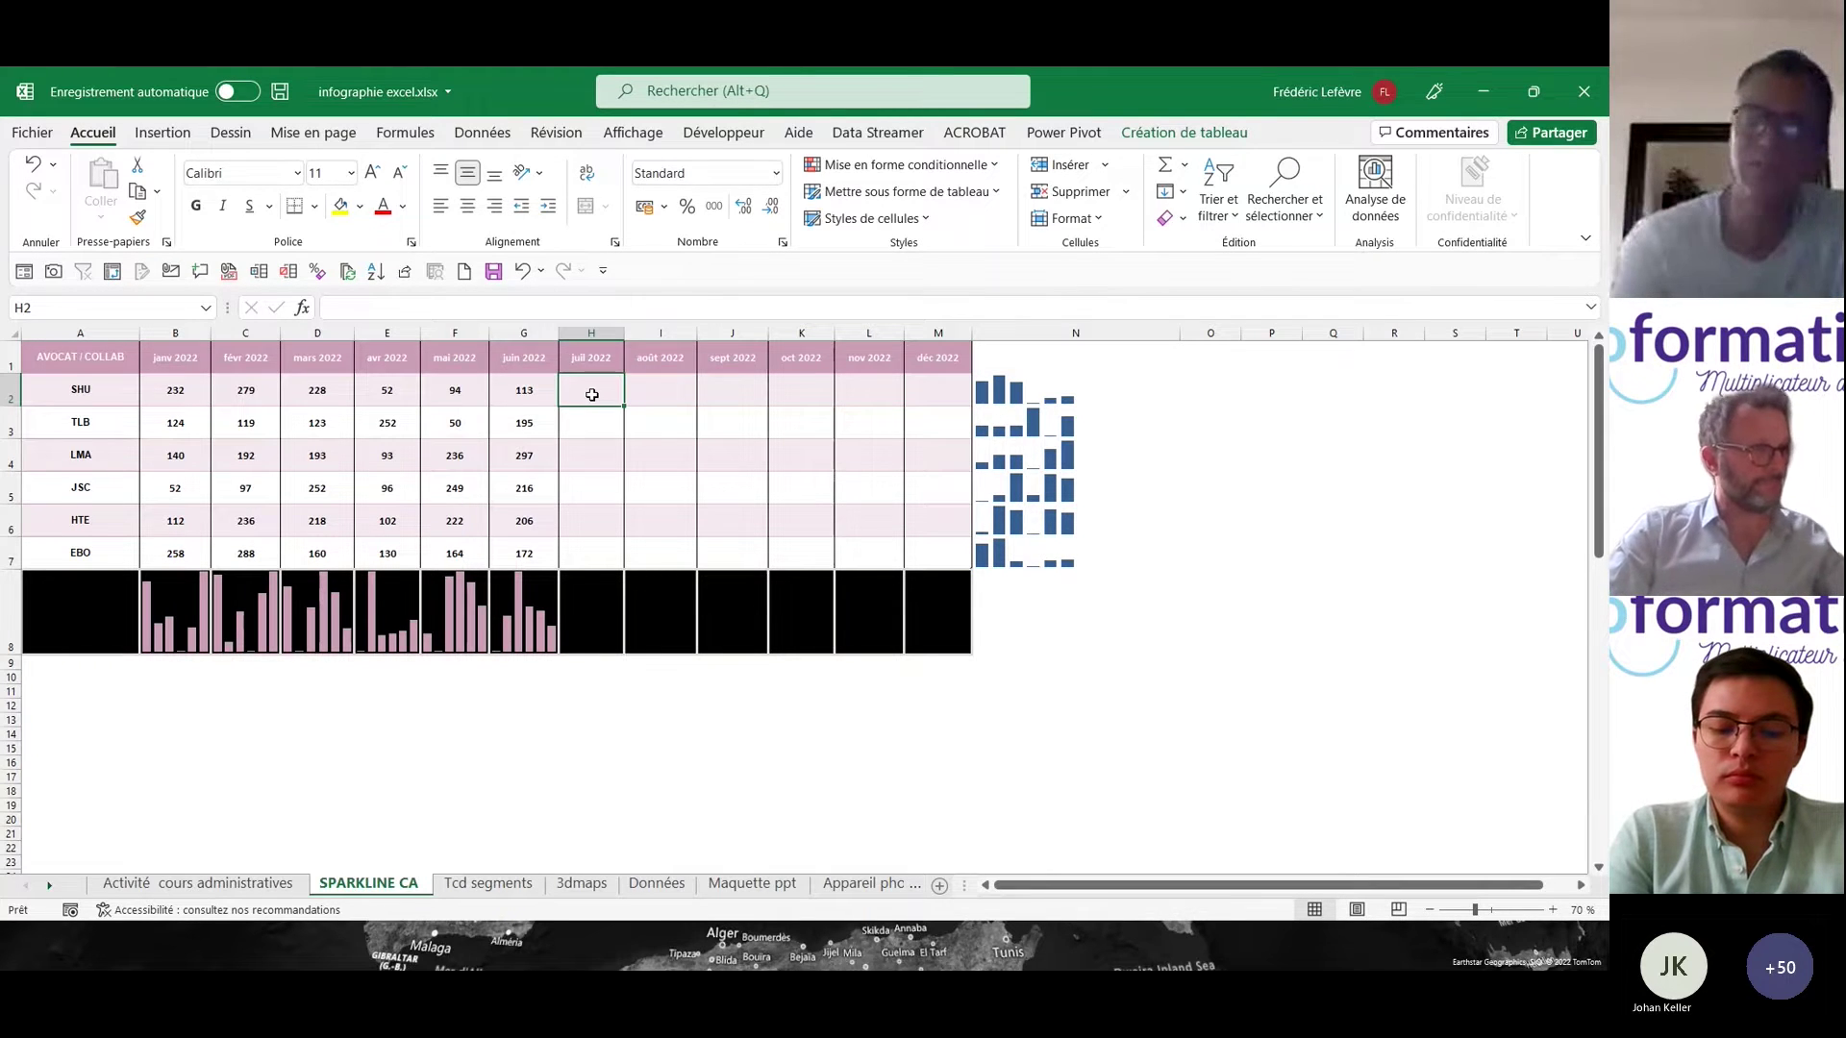
{"action": "type", "text": "520"}
{"action": "key", "text": "Tab"}
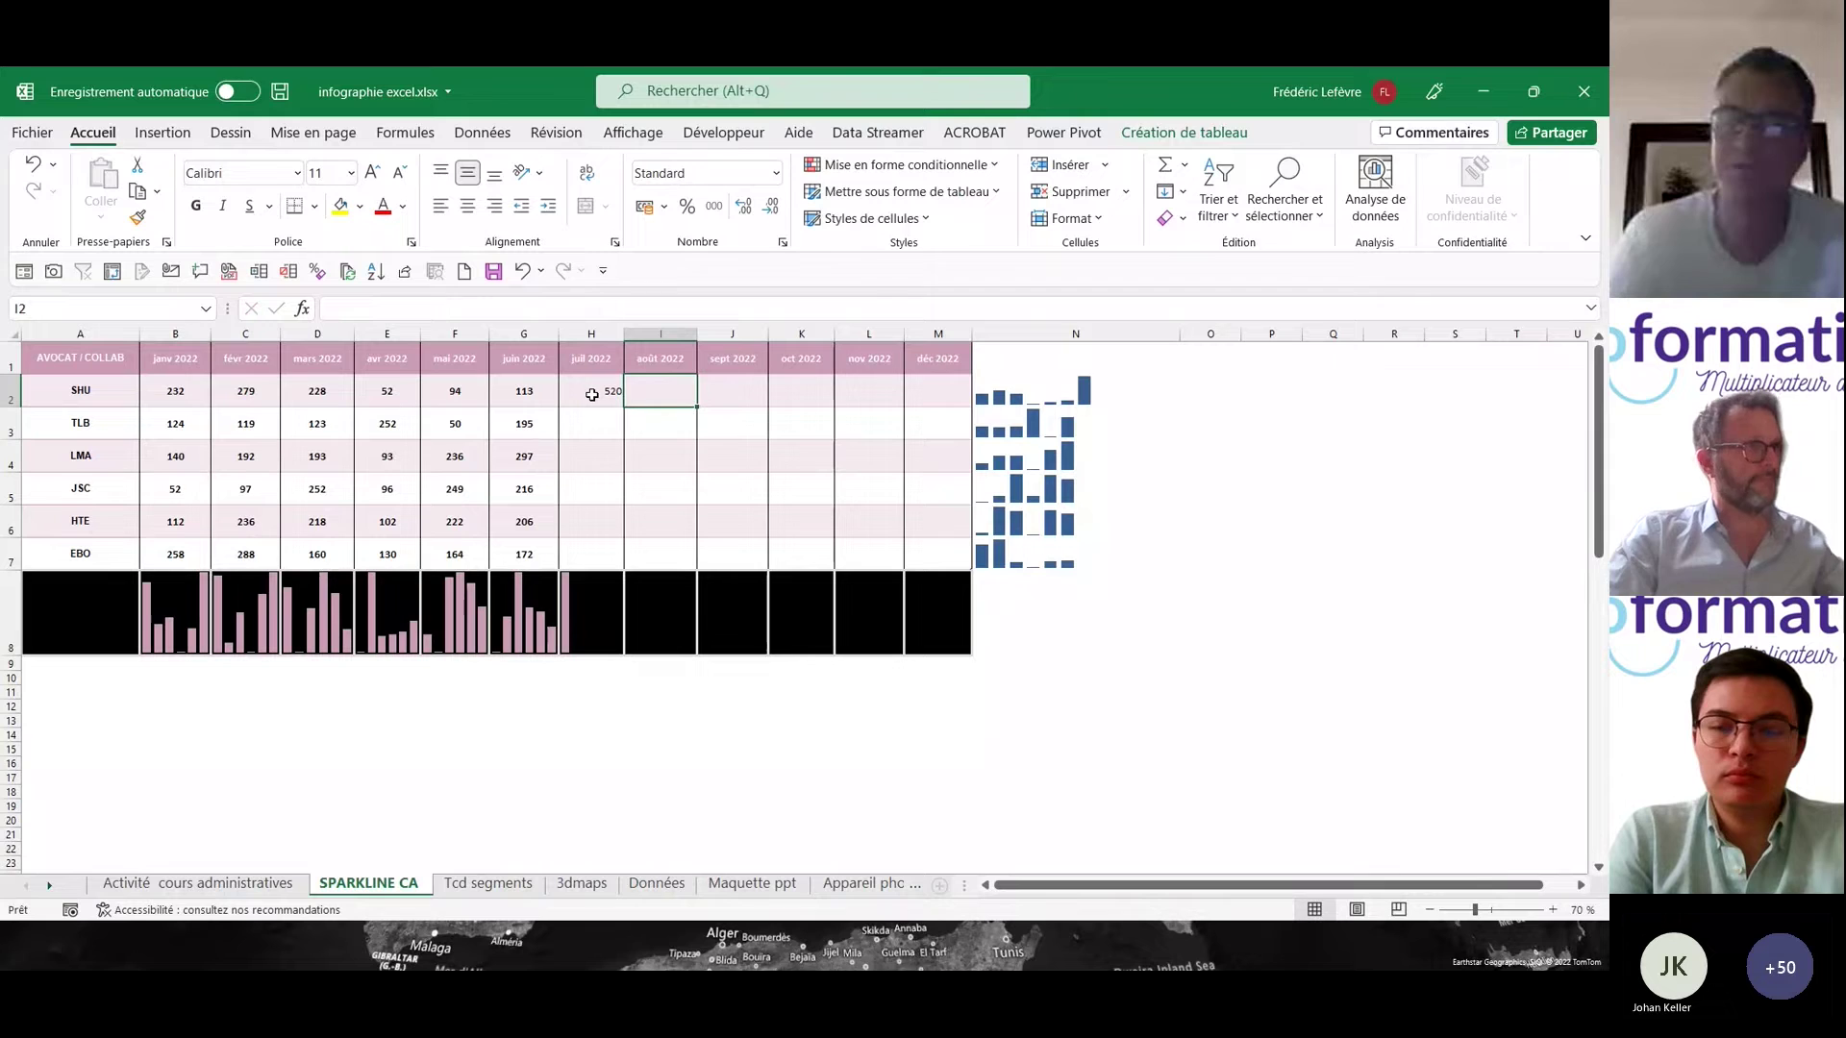
{"action": "type", "text": "365"}
{"action": "key", "text": "Tab"}
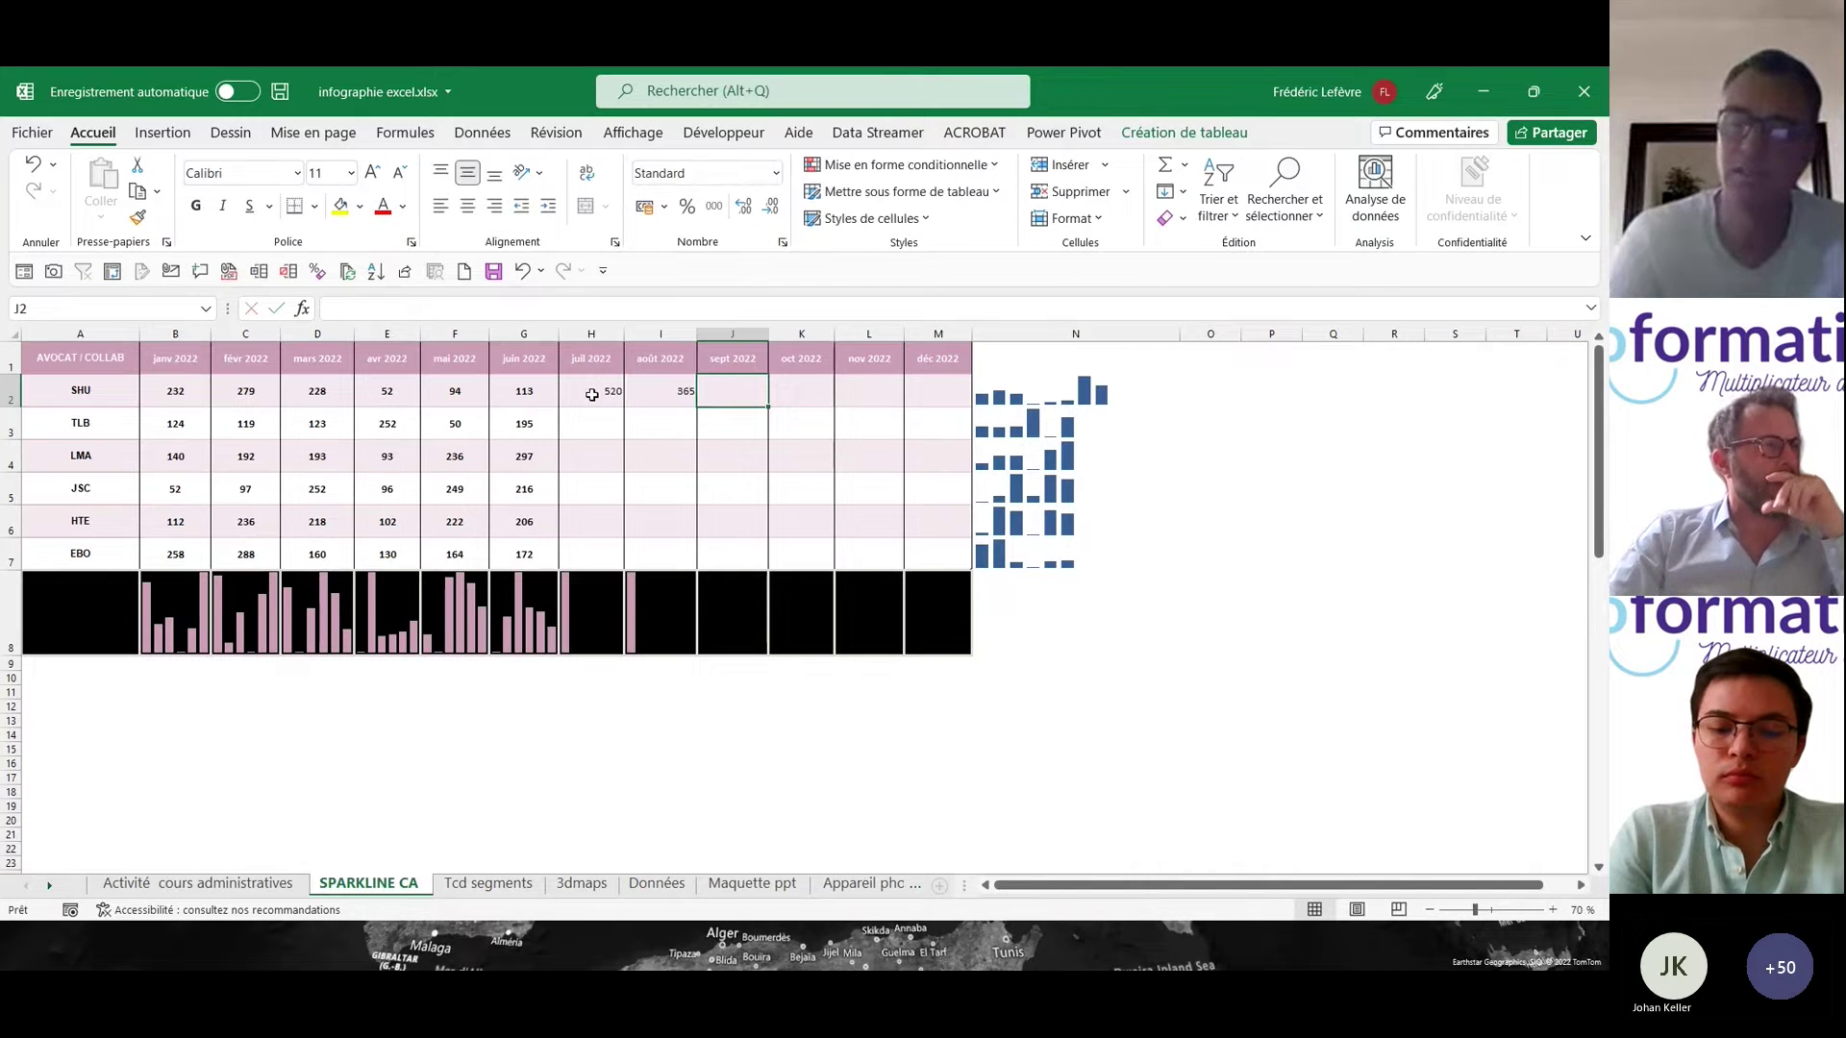
{"action": "type", "text": "210"}
{"action": "key", "text": "Tab"}
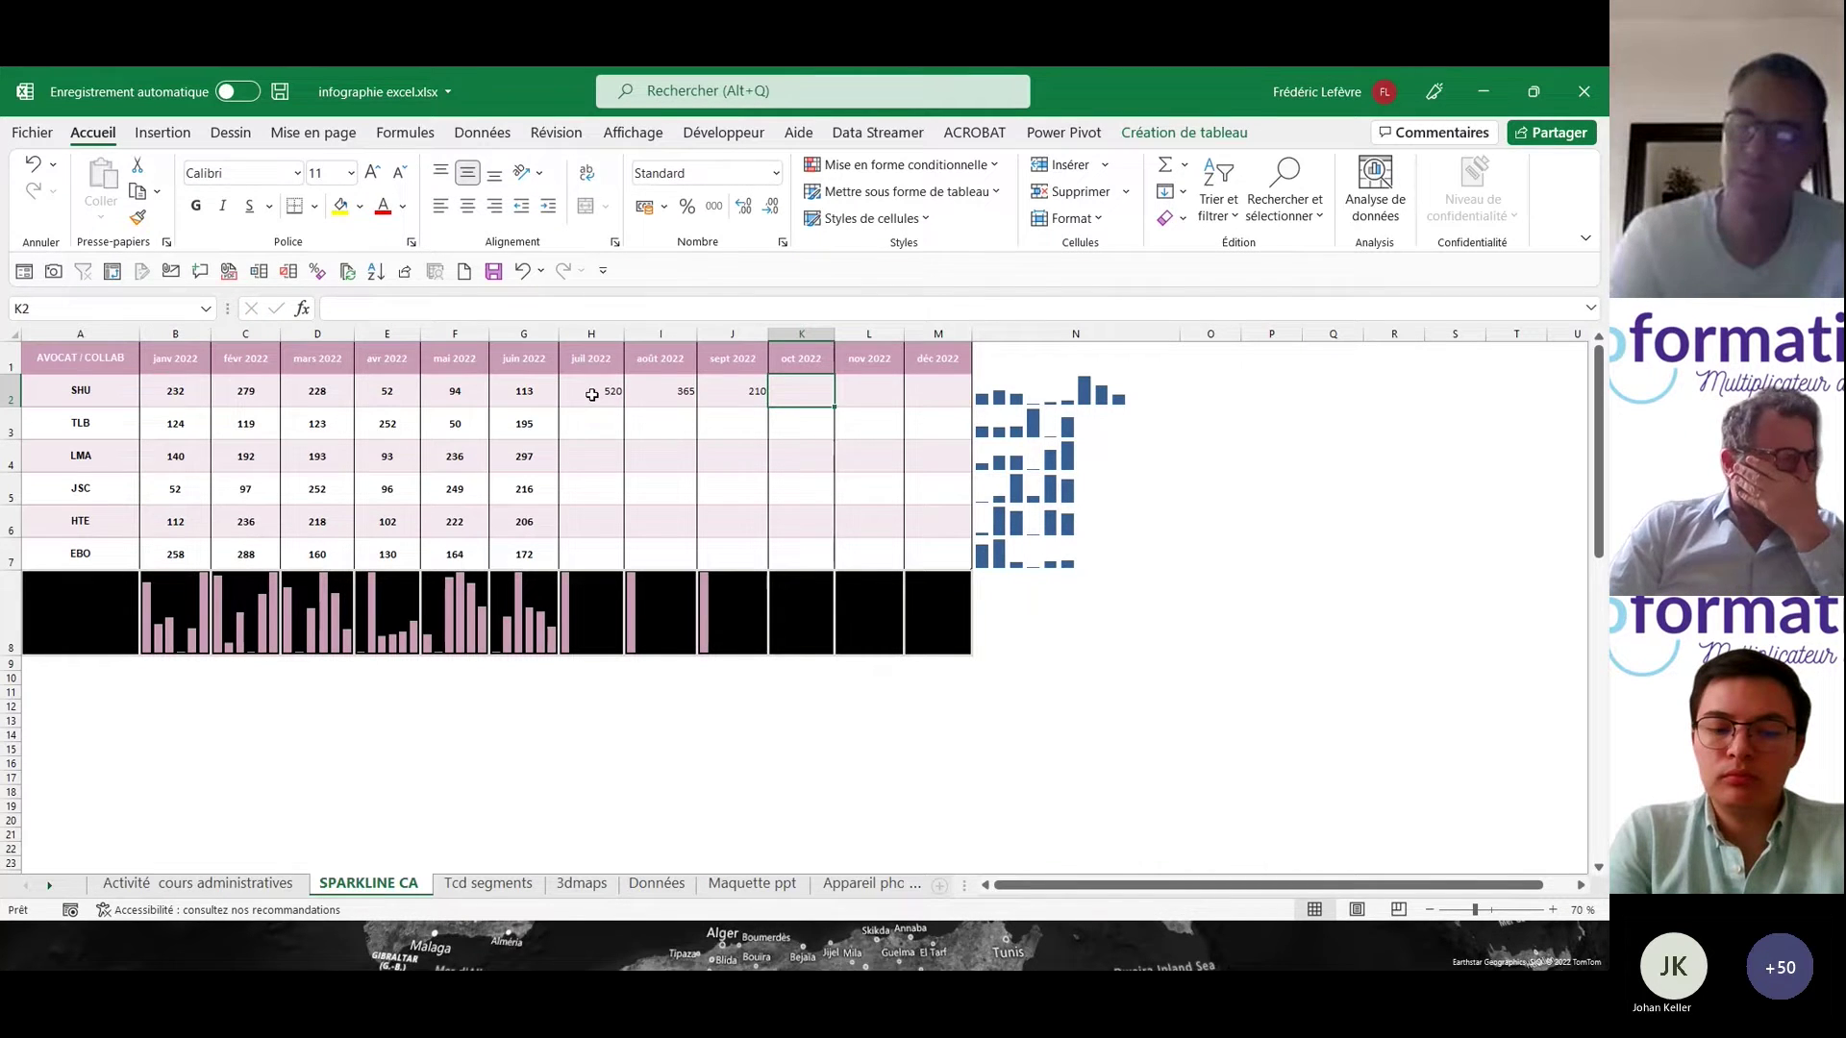
{"action": "type", "text": "150"}
{"action": "key", "text": "Tab"}
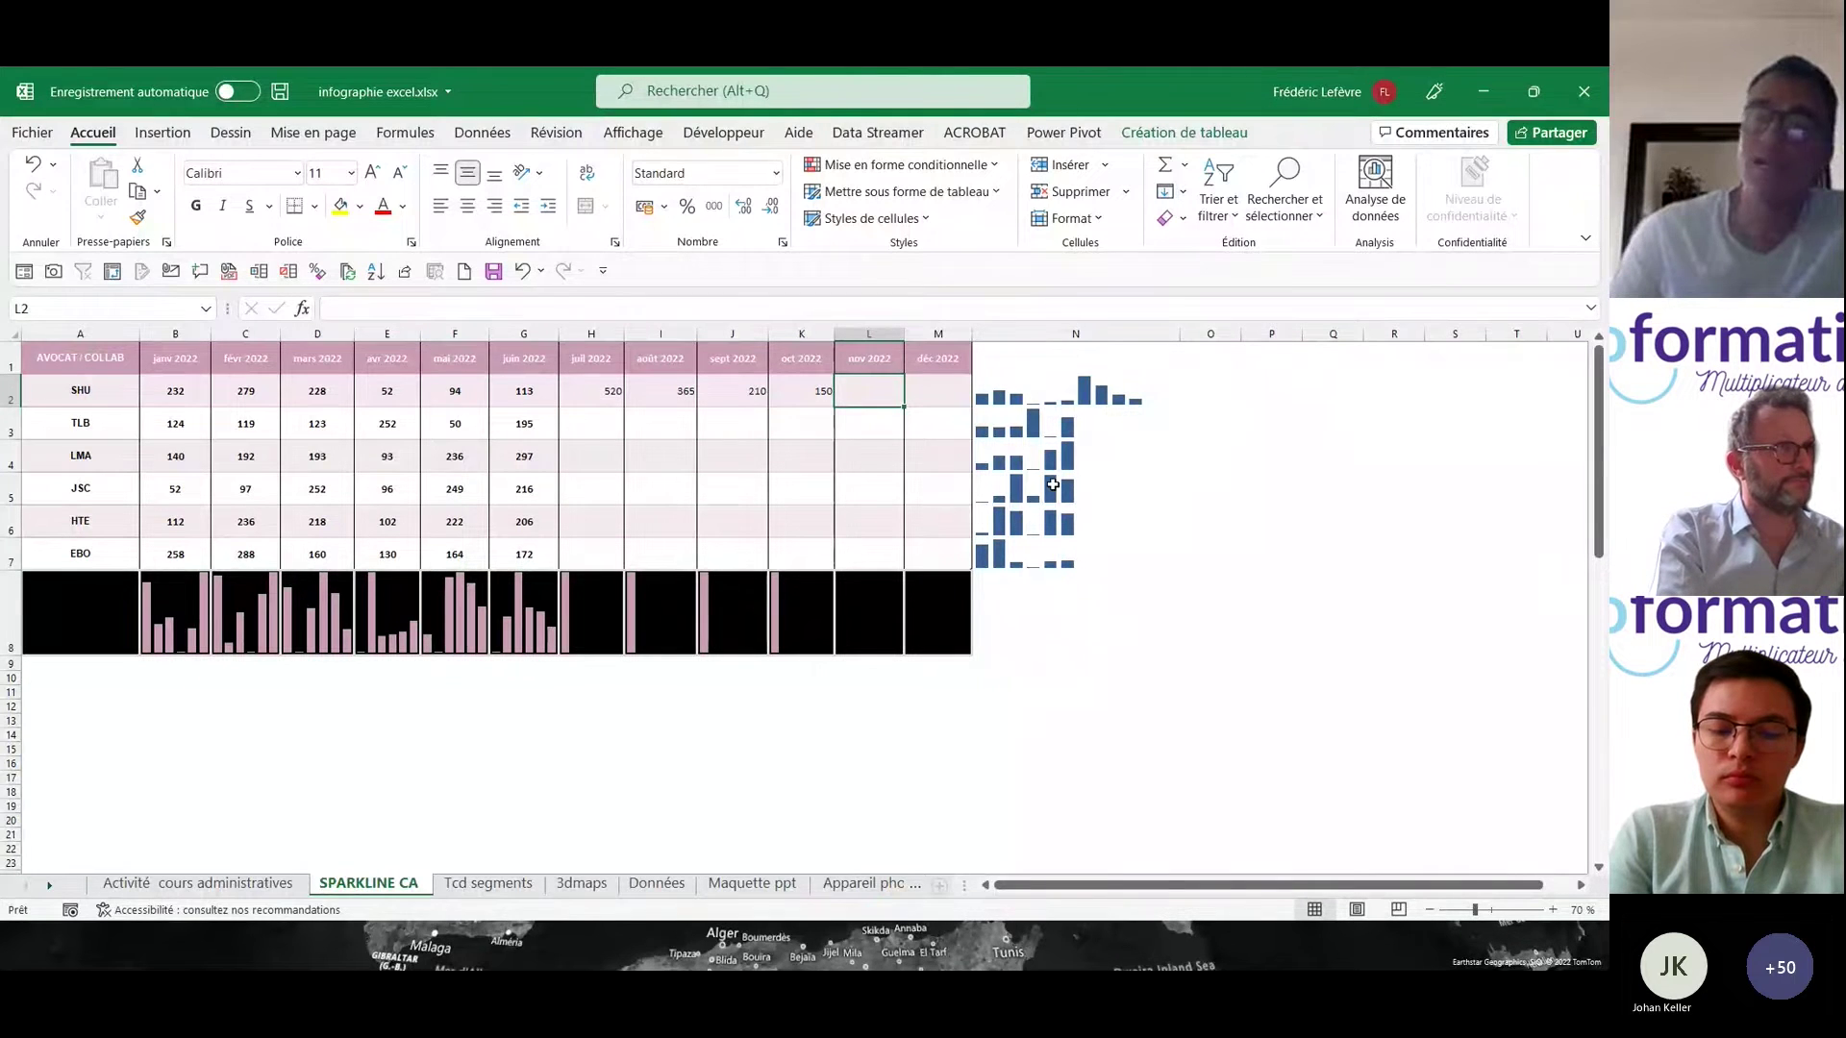
- Change the sparkline group in column N to the line type
{"action": "left_click", "coordinate": [1006, 387]}
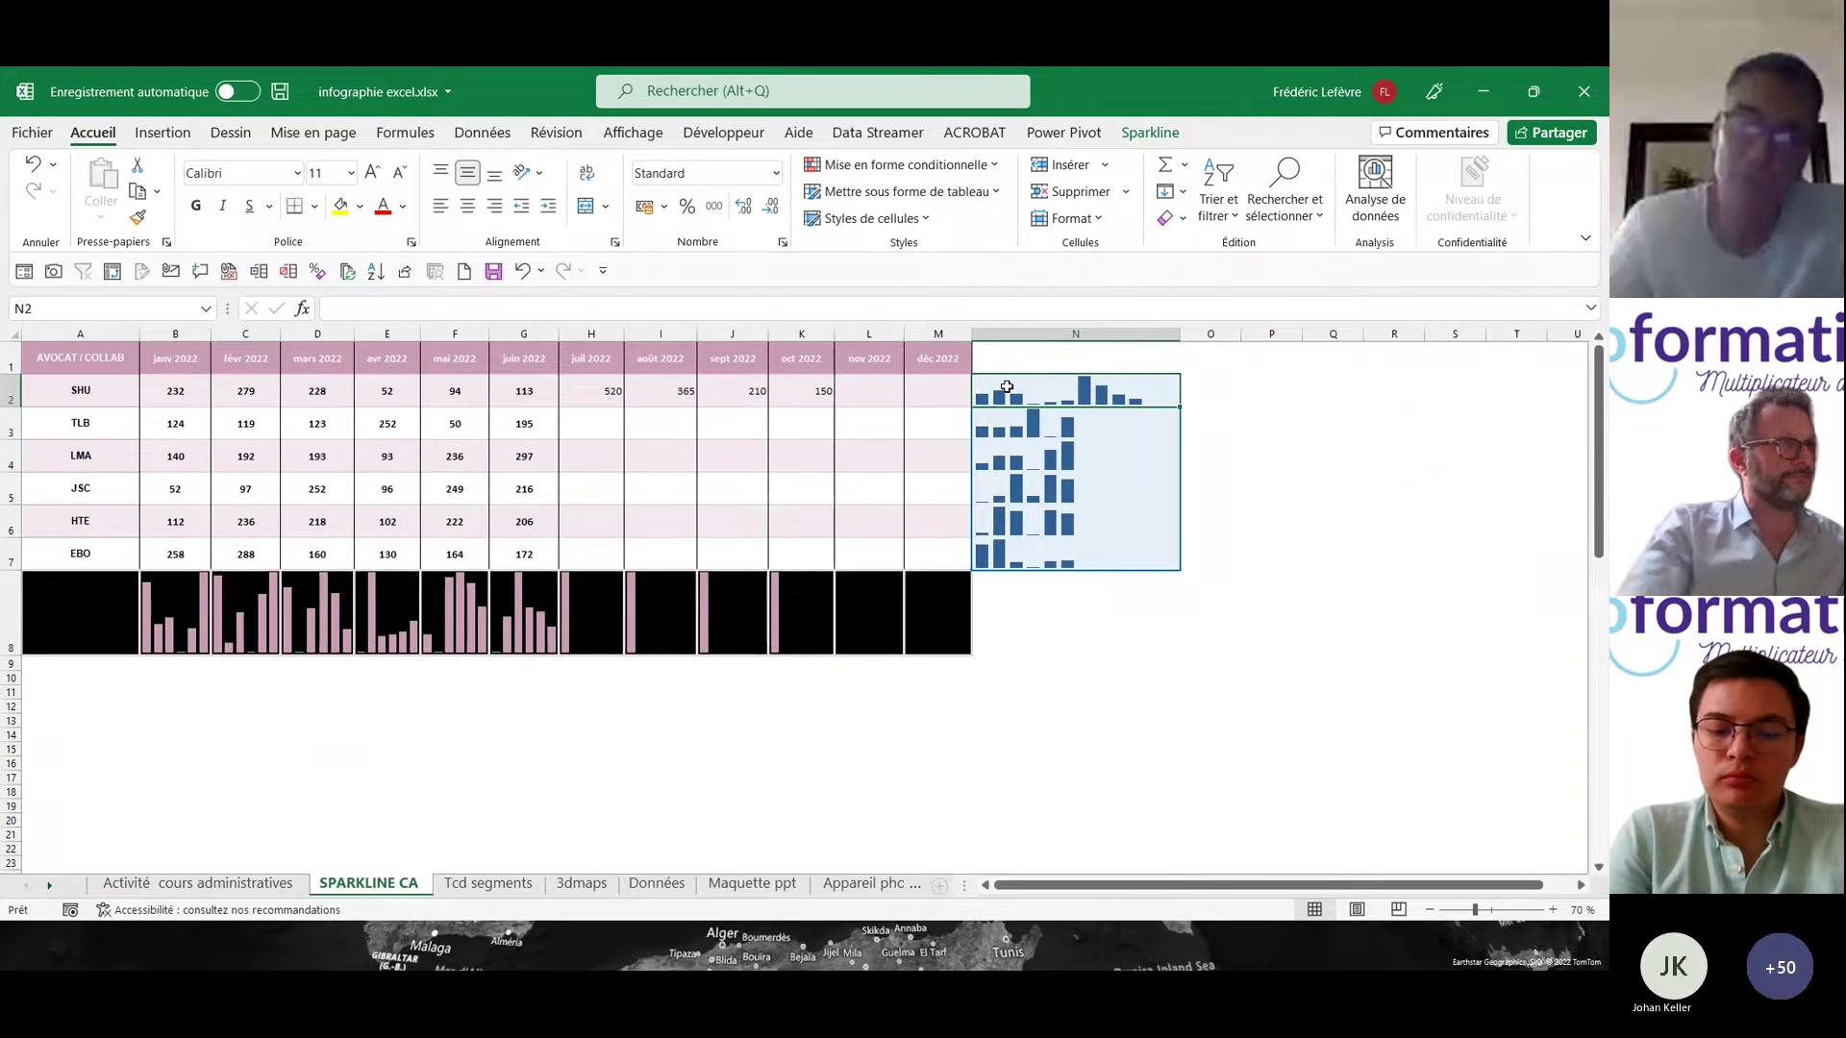
{"action": "left_click", "coordinate": [1150, 134]}
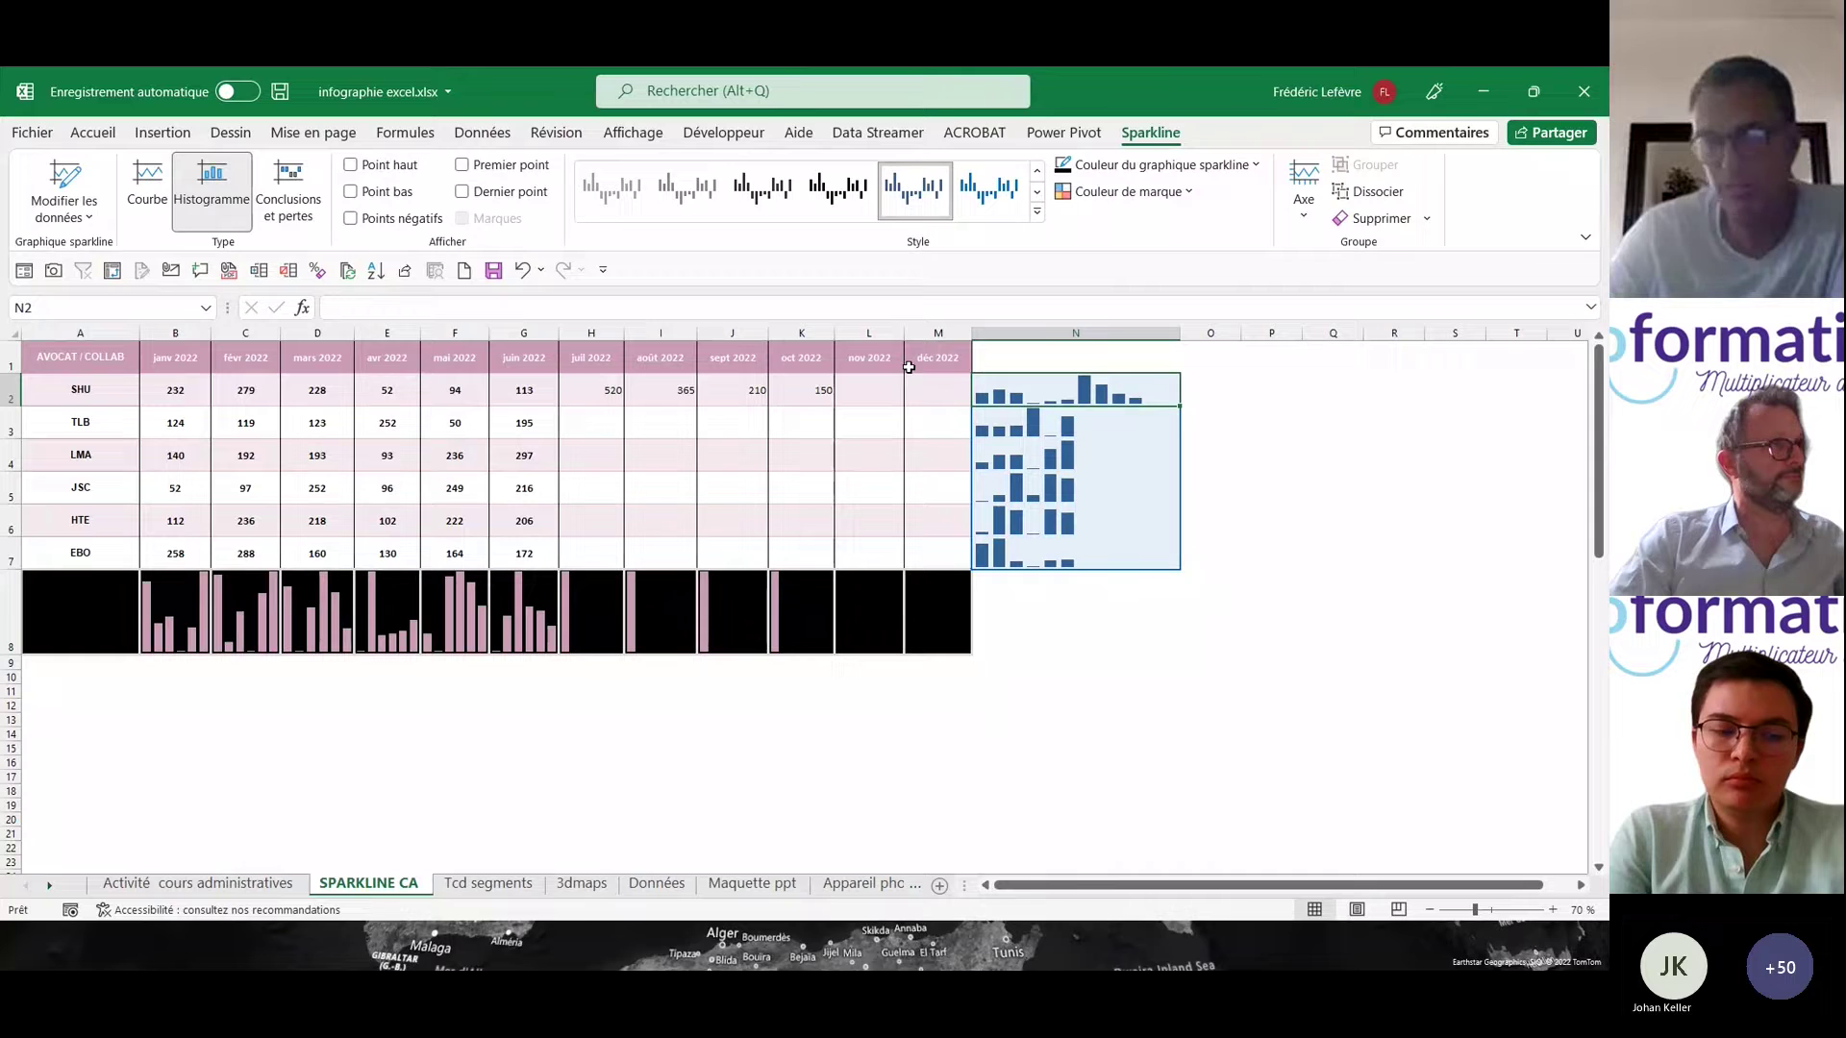
{"action": "left_click", "coordinate": [149, 183]}
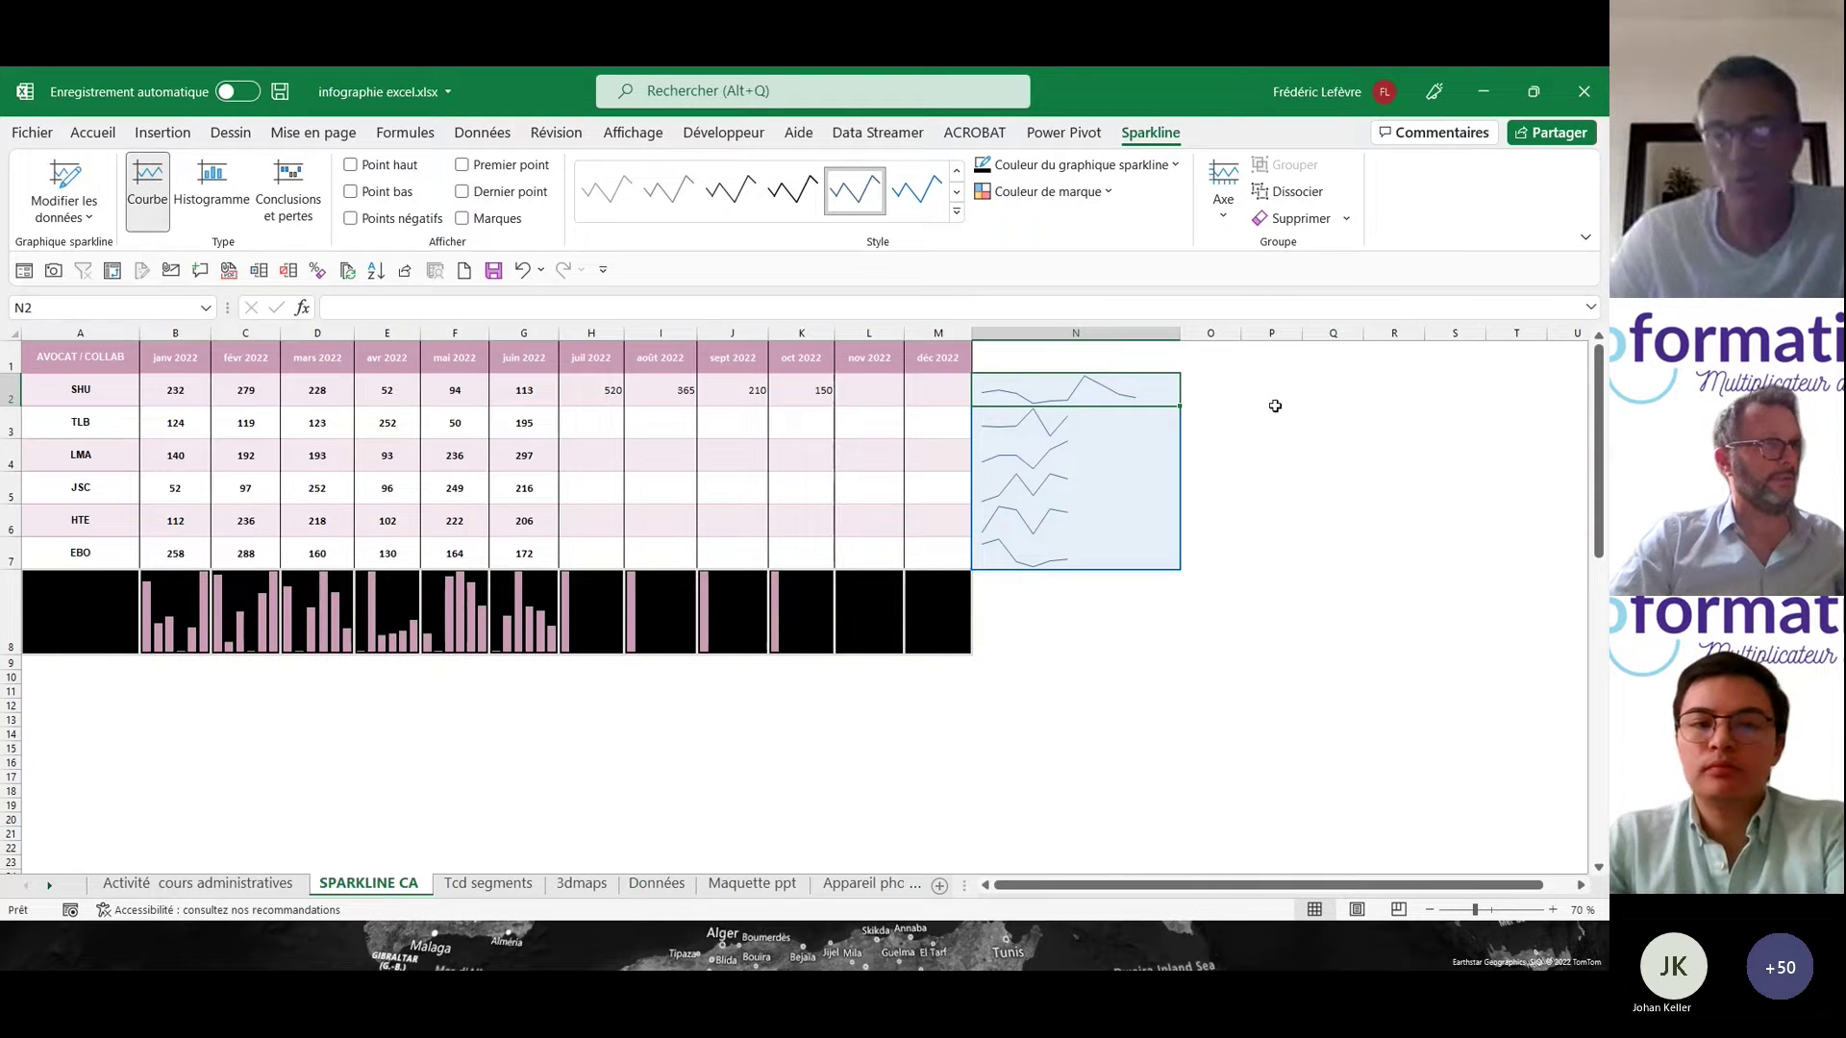
- Show the high points, low points and all data markers on the line sparklines in column N
{"action": "left_click", "coordinate": [352, 166]}
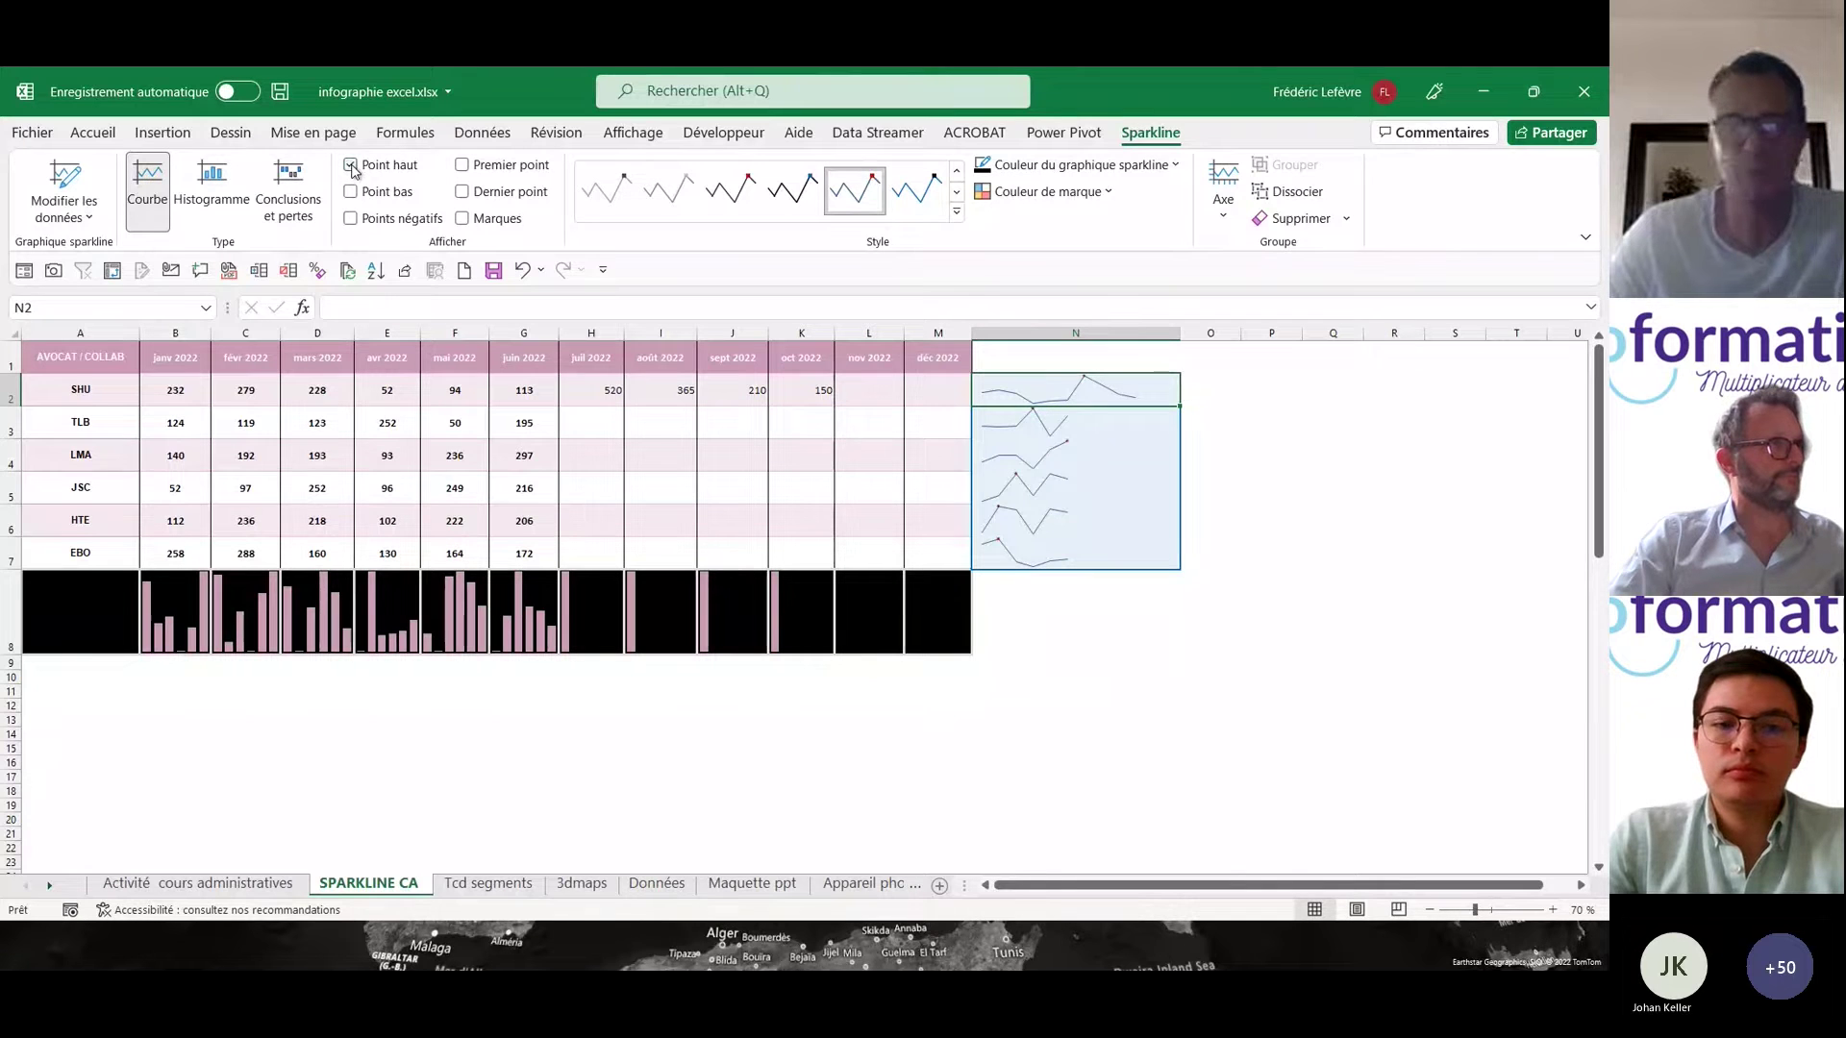
{"action": "left_click", "coordinate": [804, 486]}
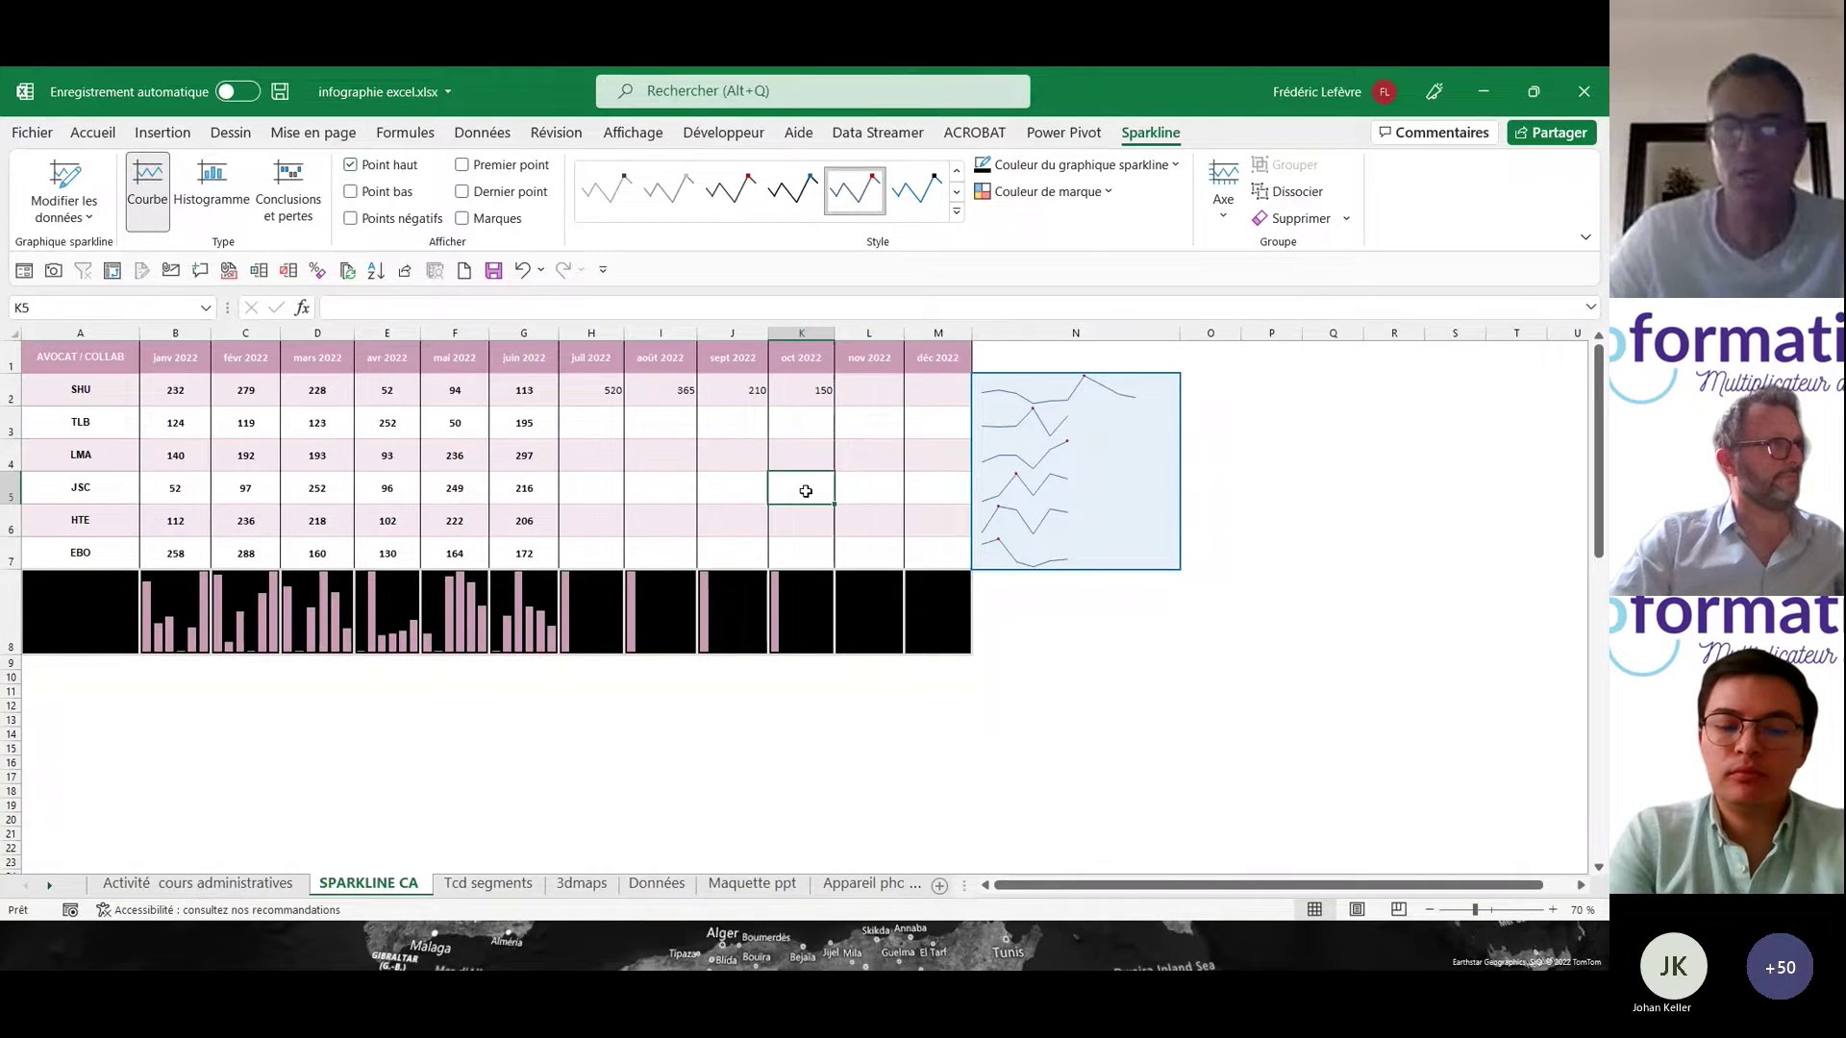
{"action": "scroll", "coordinate": [804, 486], "scroll_direction": "up", "scroll_amount": 1}
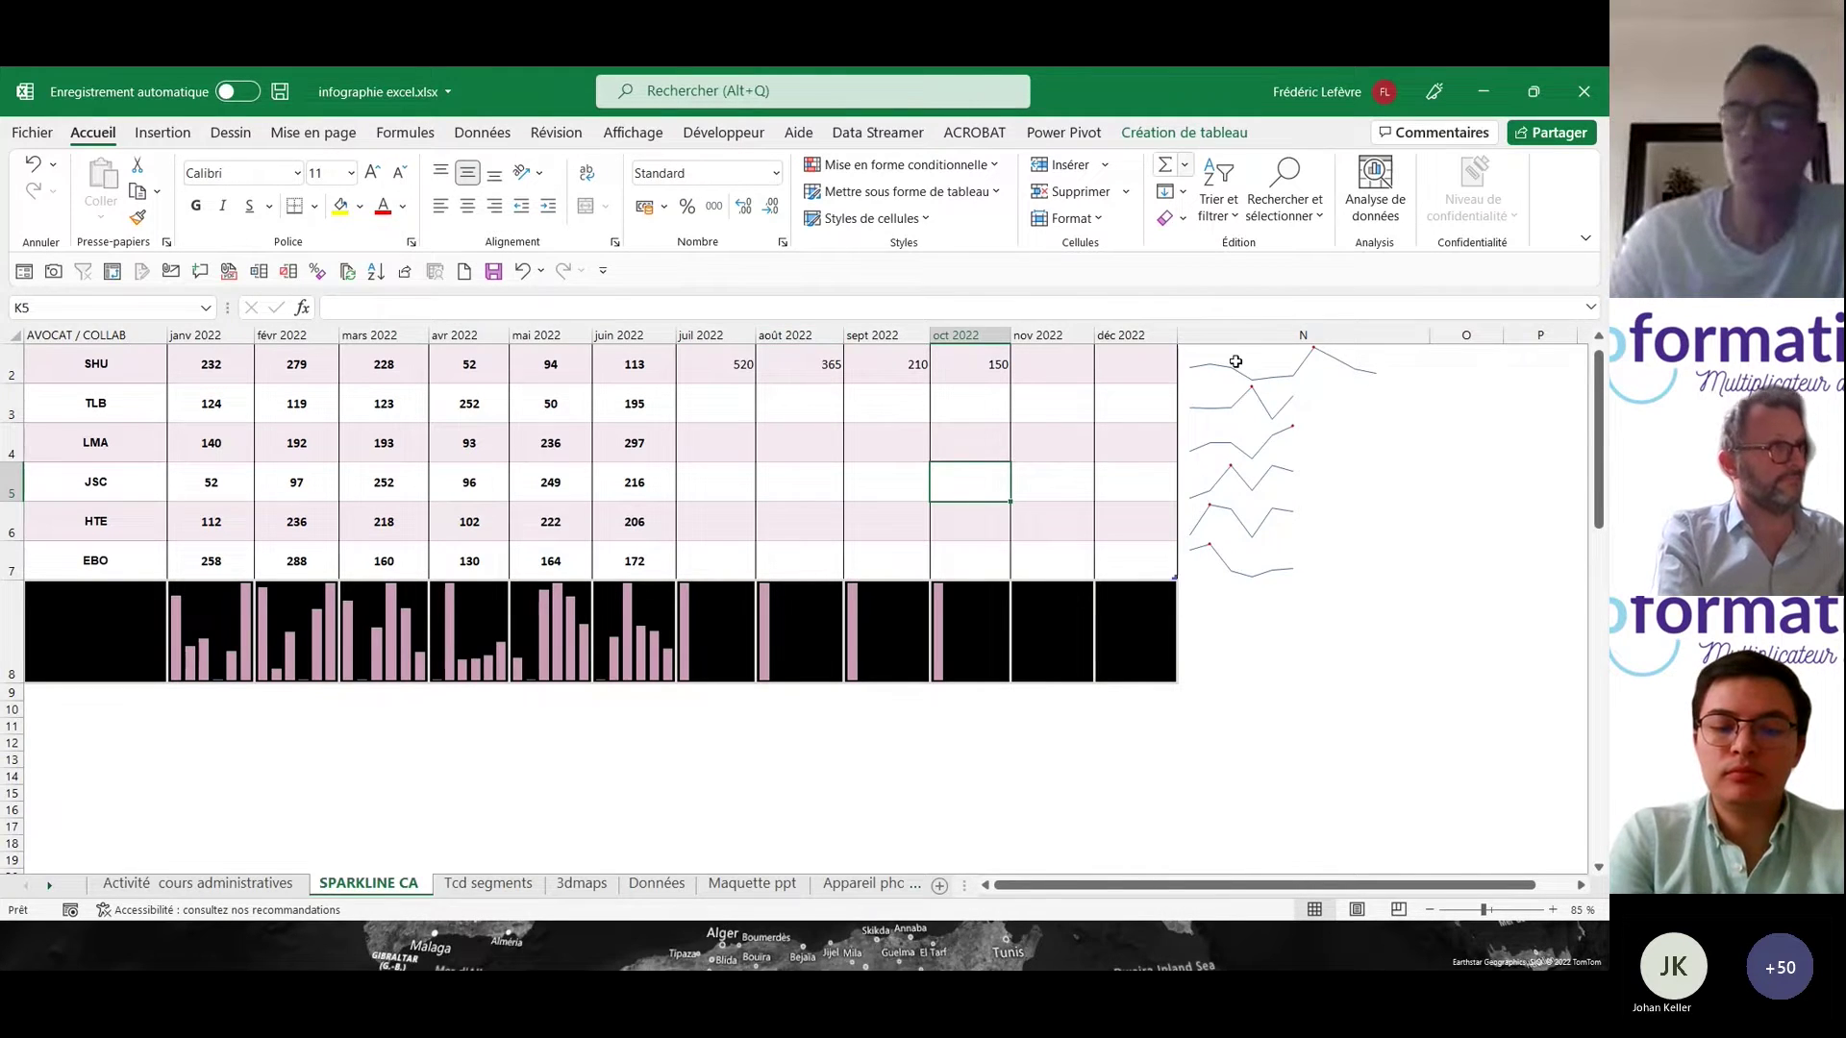
{"action": "left_click", "coordinate": [1294, 523]}
{"action": "left_click", "coordinate": [1149, 134]}
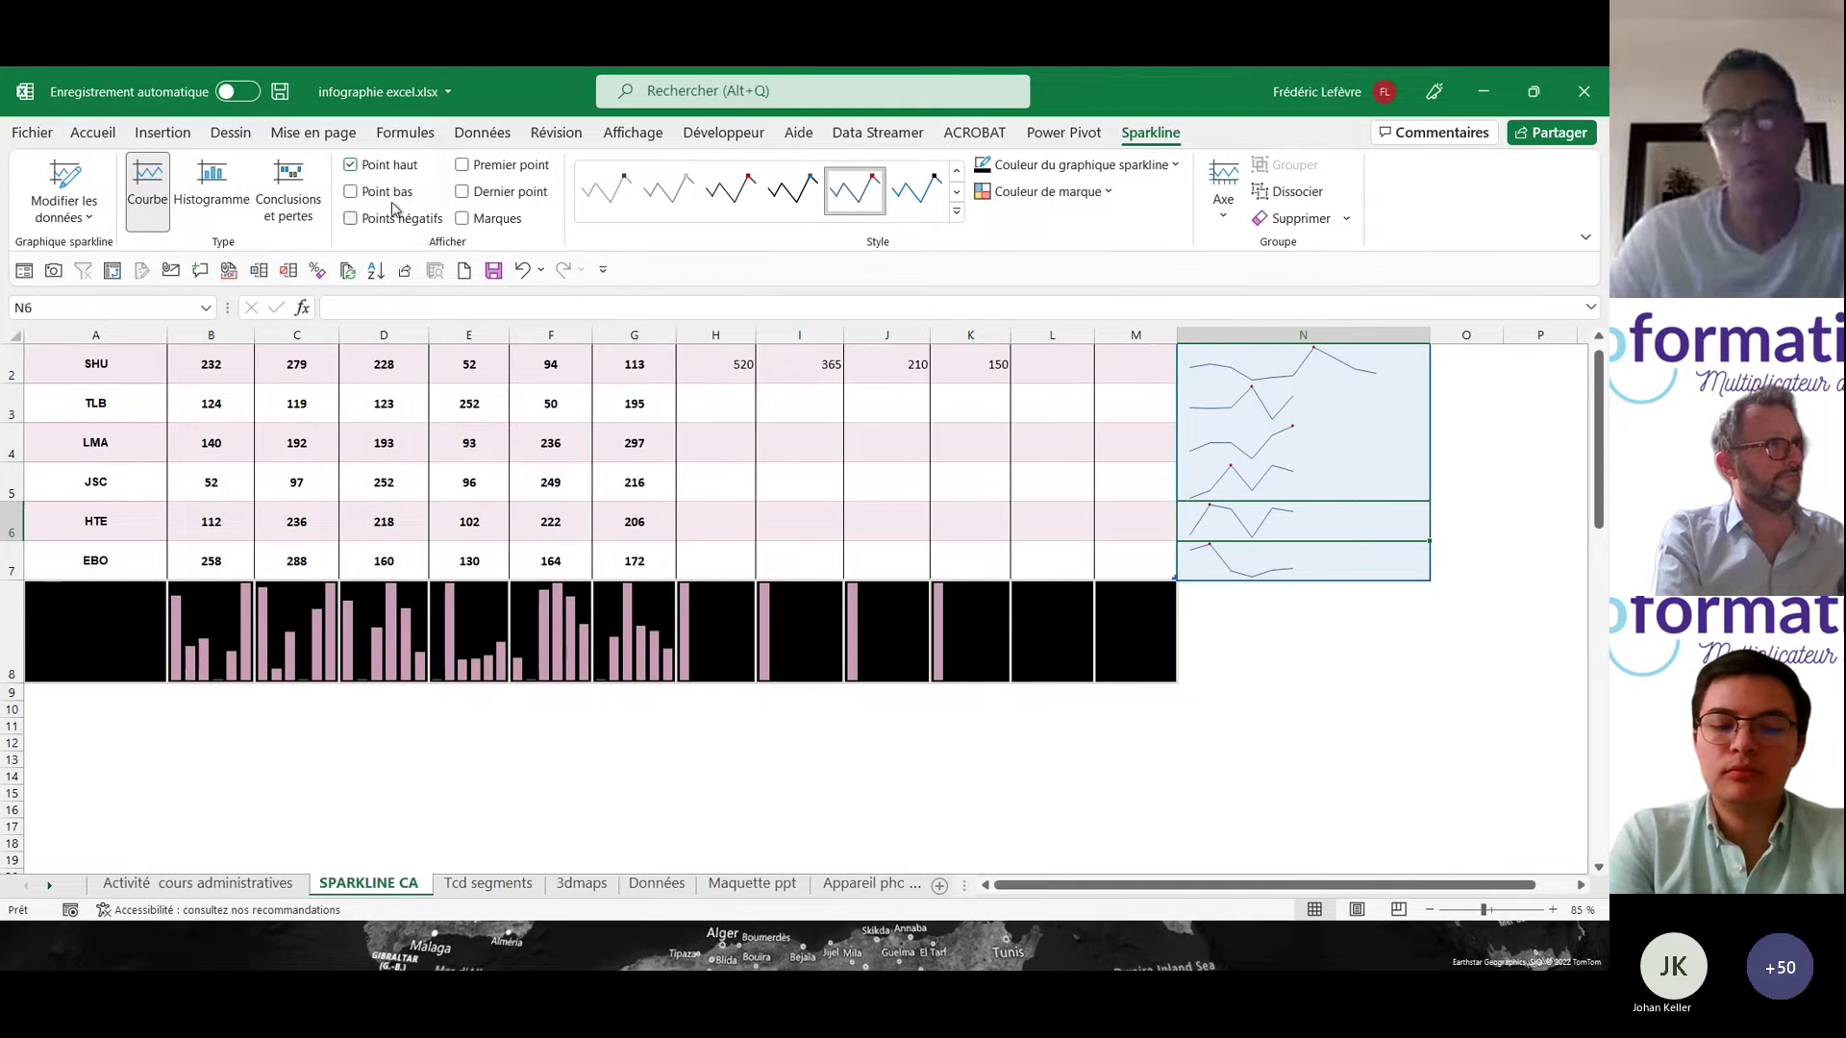
{"action": "left_click", "coordinate": [359, 194]}
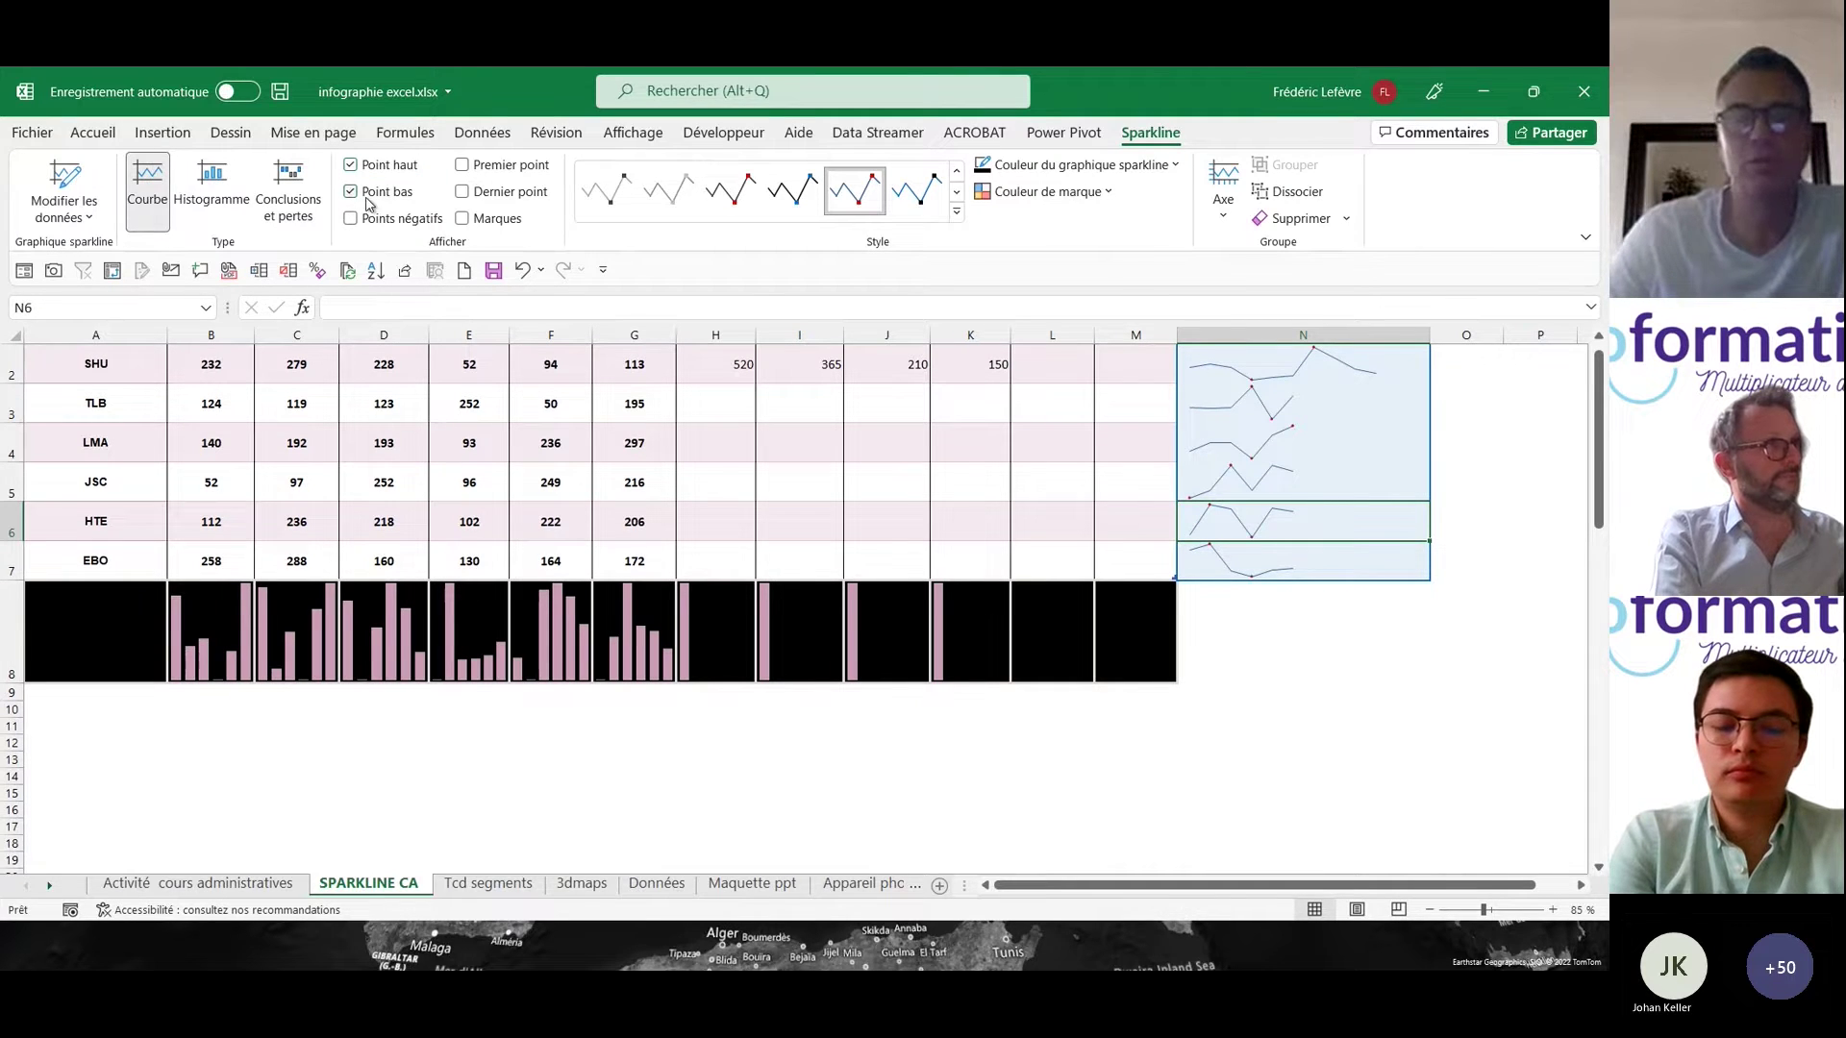
{"action": "left_click", "coordinate": [463, 220]}
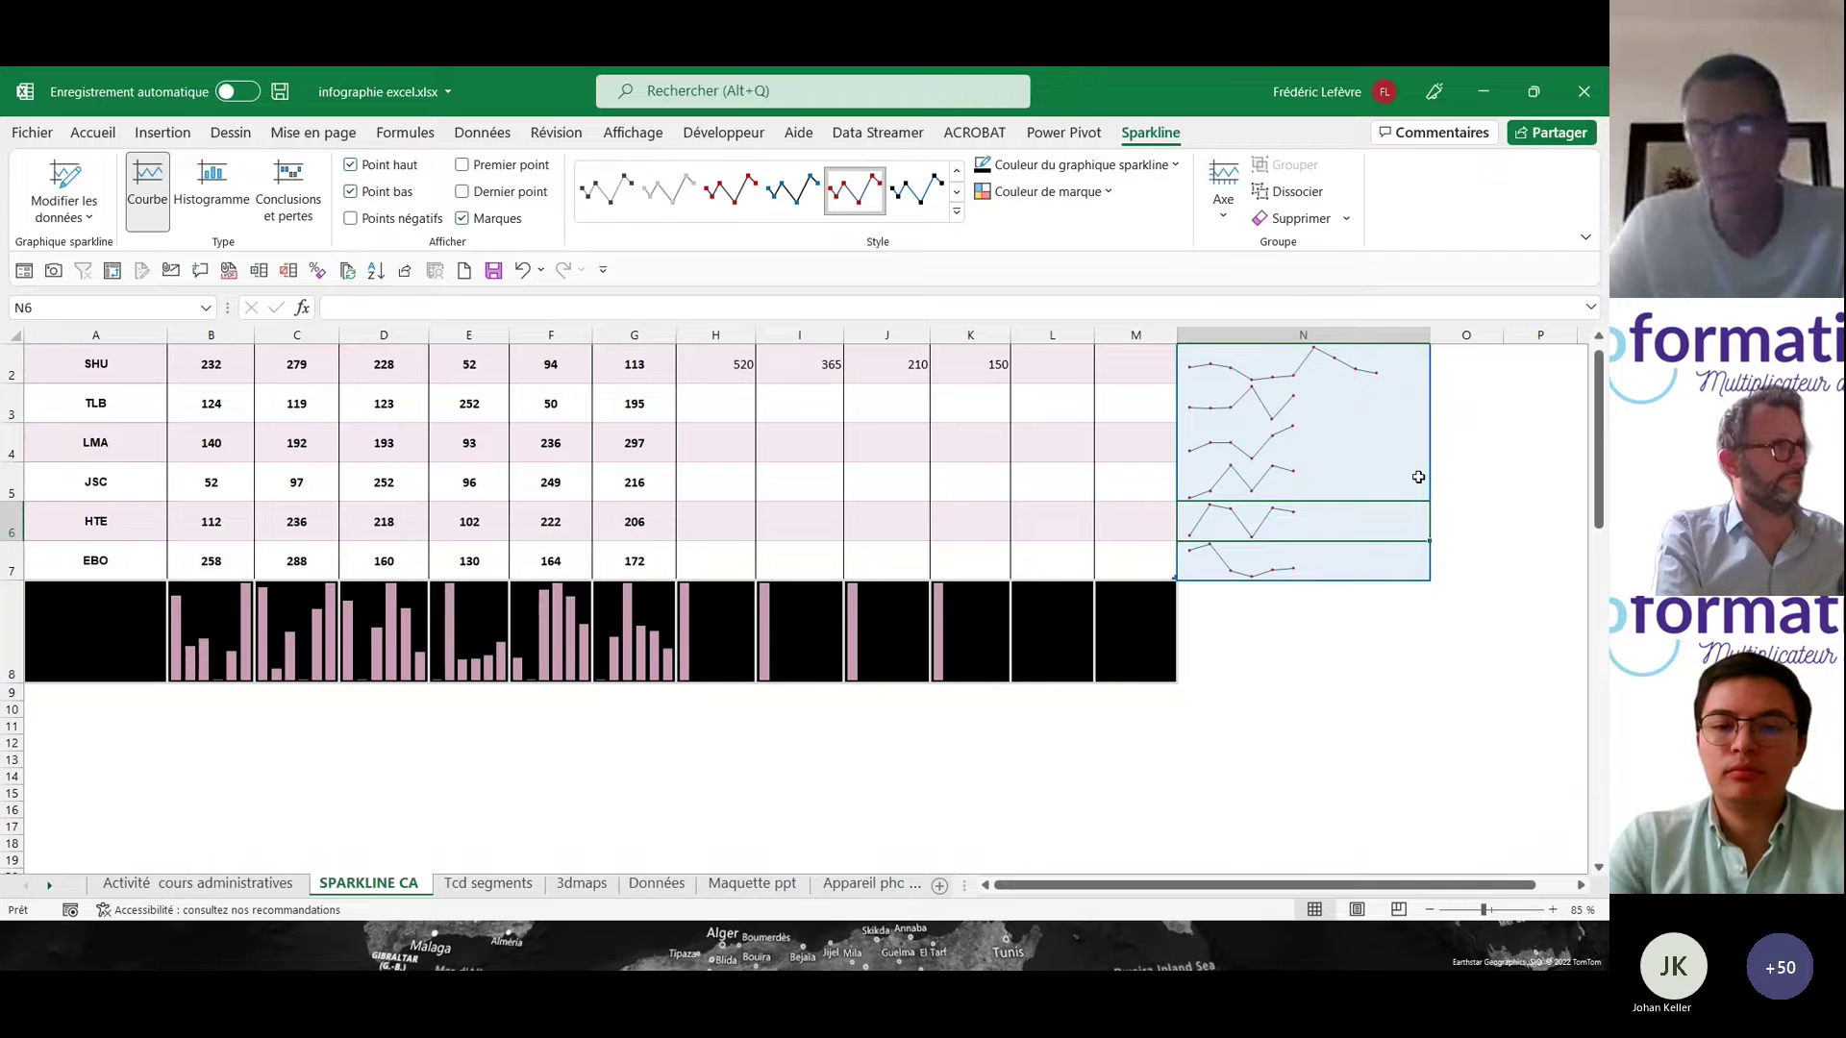
- Apply the pale green sparkline style with coloured markers to the line sparklines in column N
{"action": "left_click", "coordinate": [957, 211]}
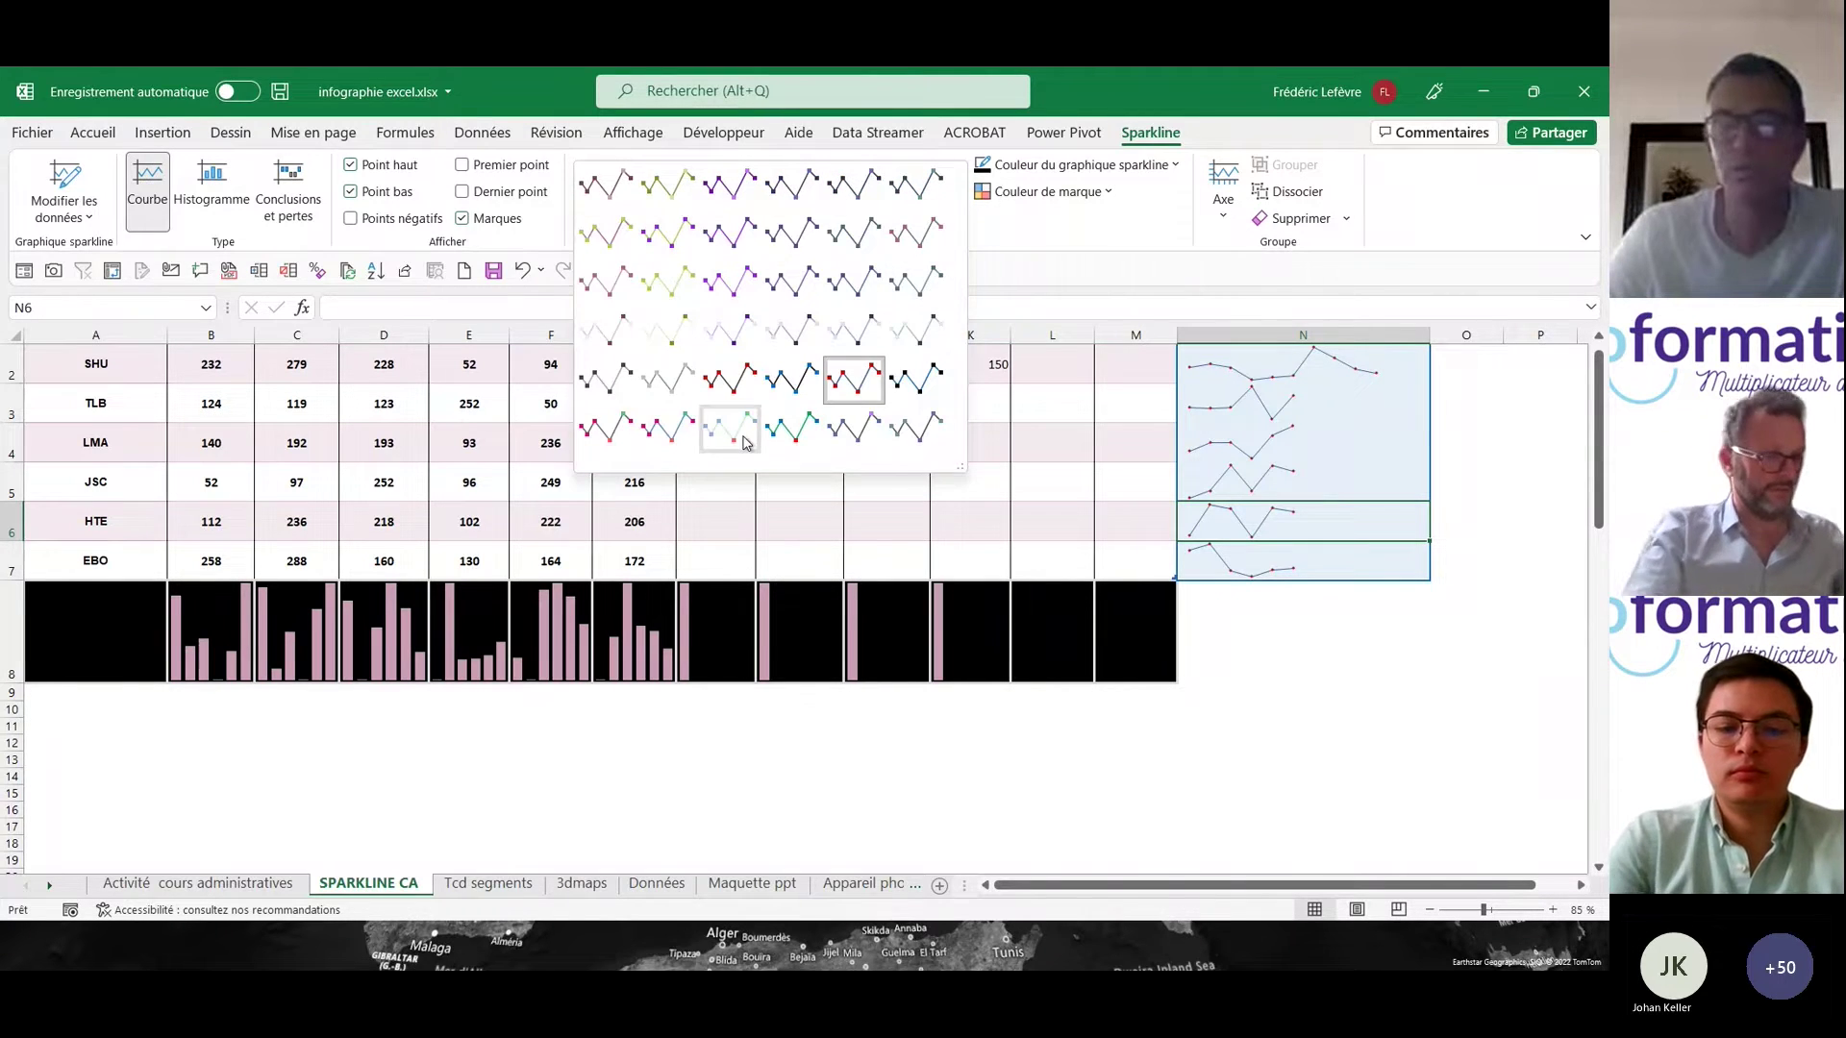
{"action": "left_click", "coordinate": [736, 436]}
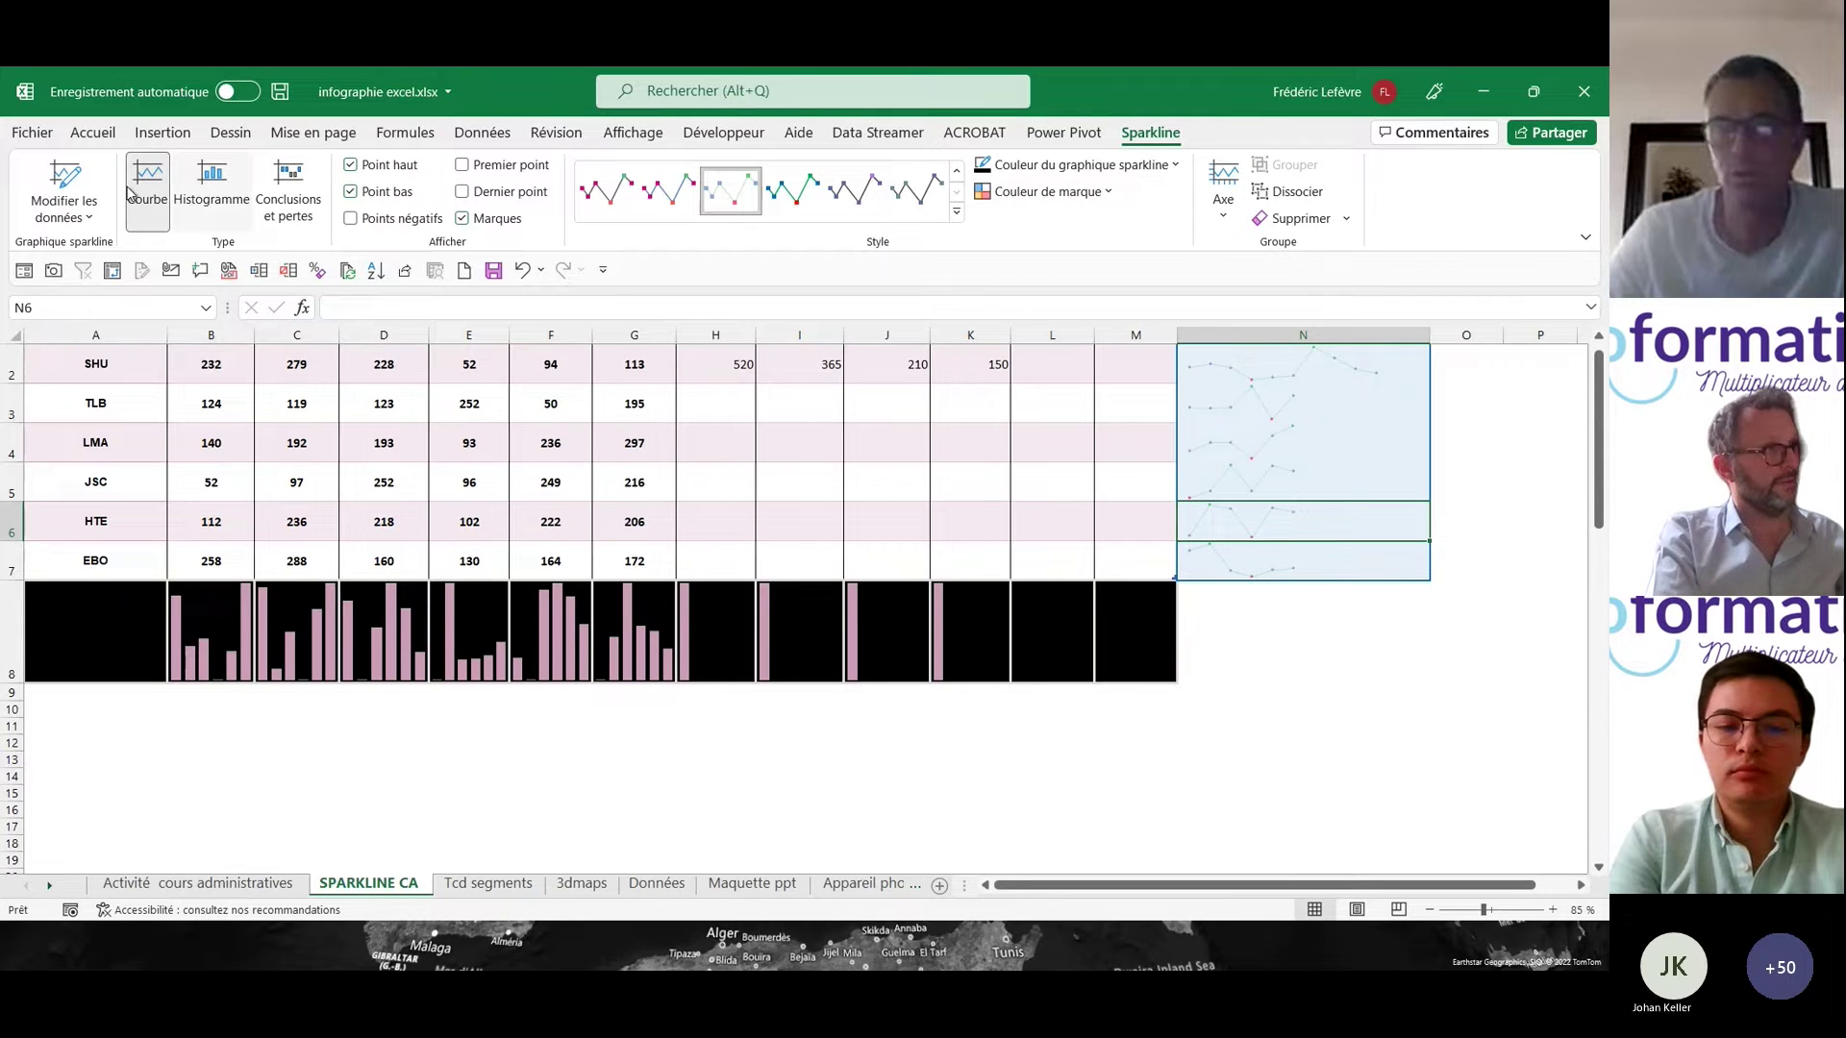
{"action": "left_click", "coordinate": [293, 140]}
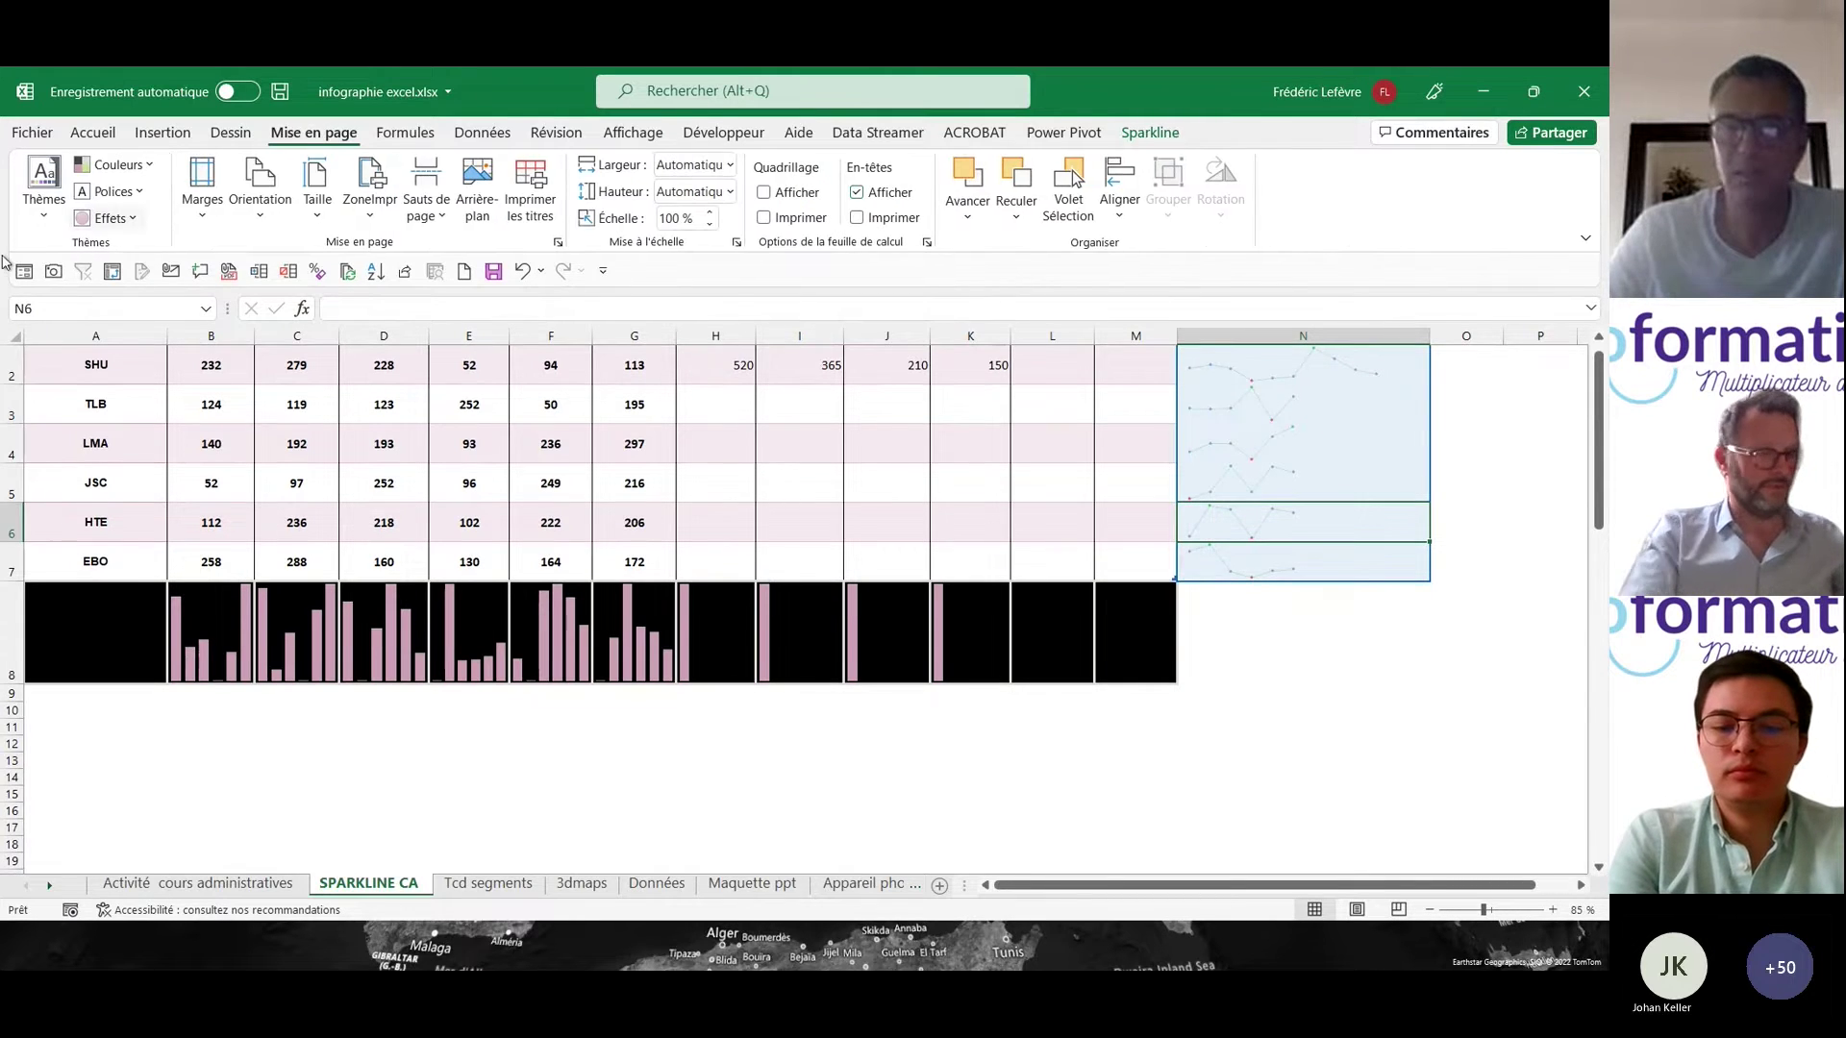
{"action": "left_click", "coordinate": [46, 213]}
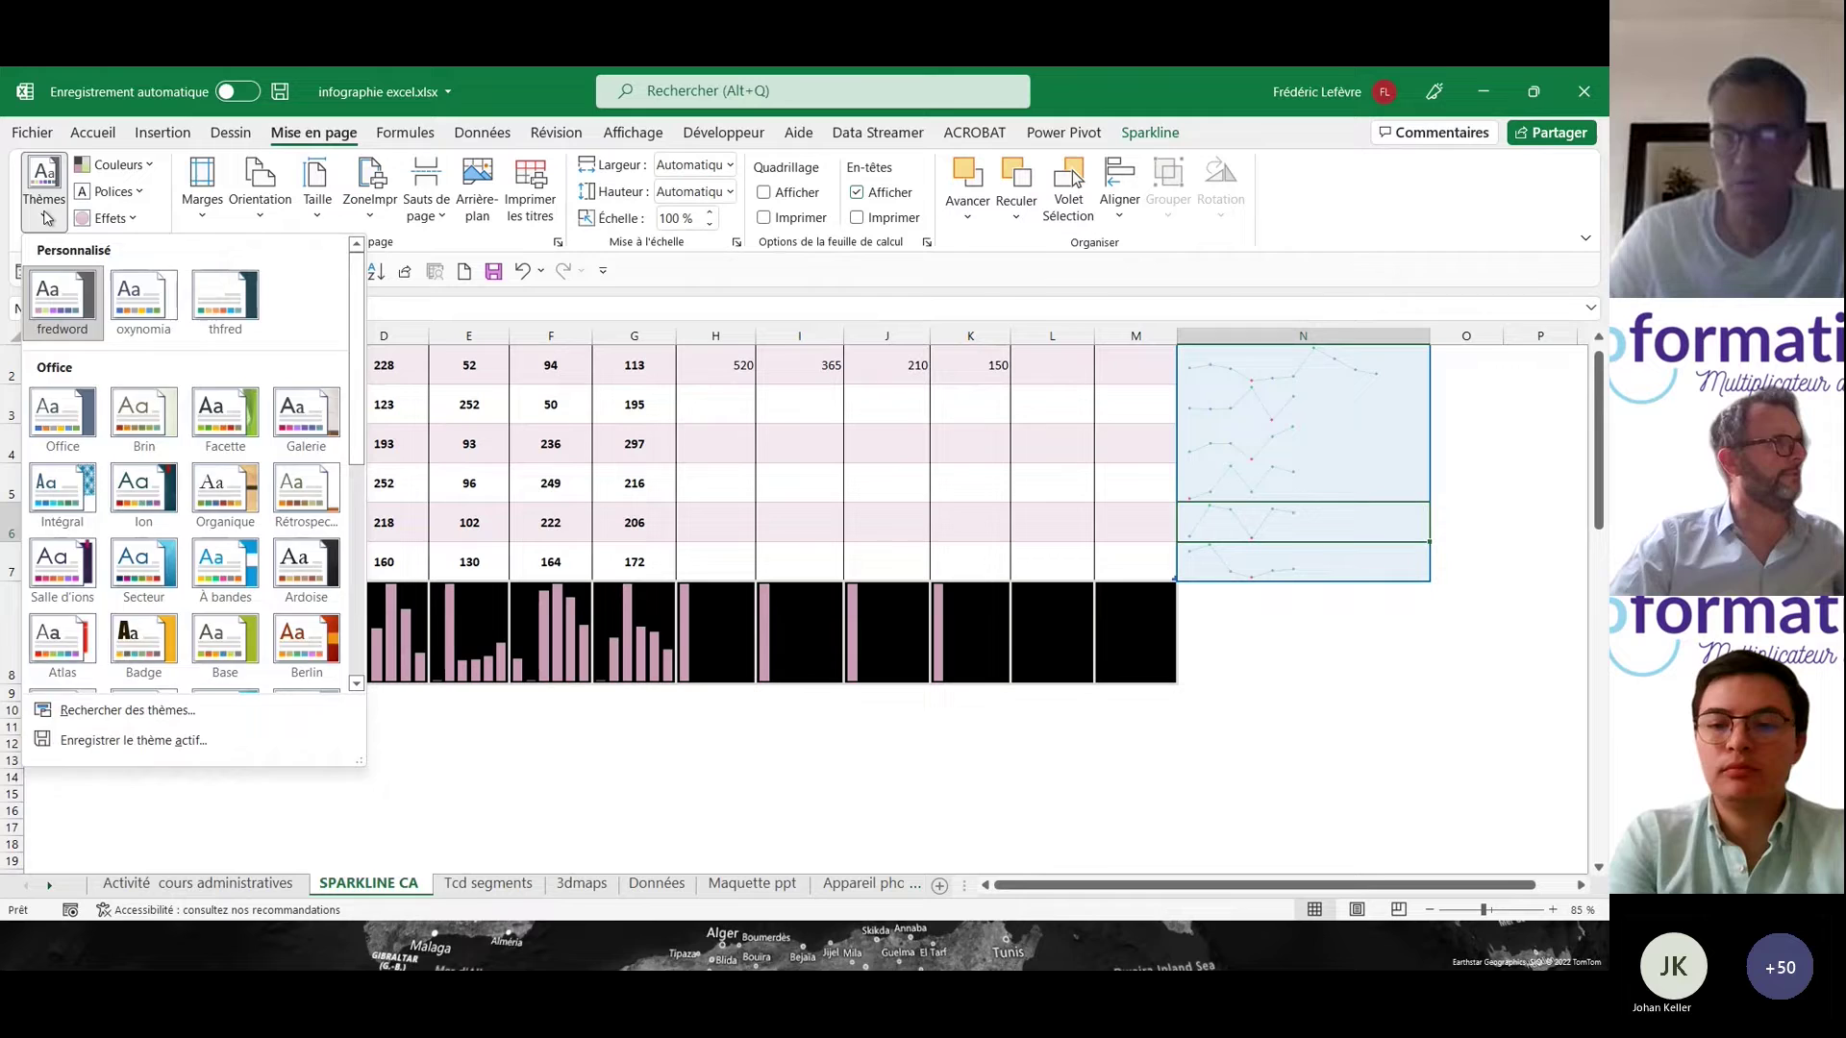
{"action": "left_click", "coordinate": [46, 216]}
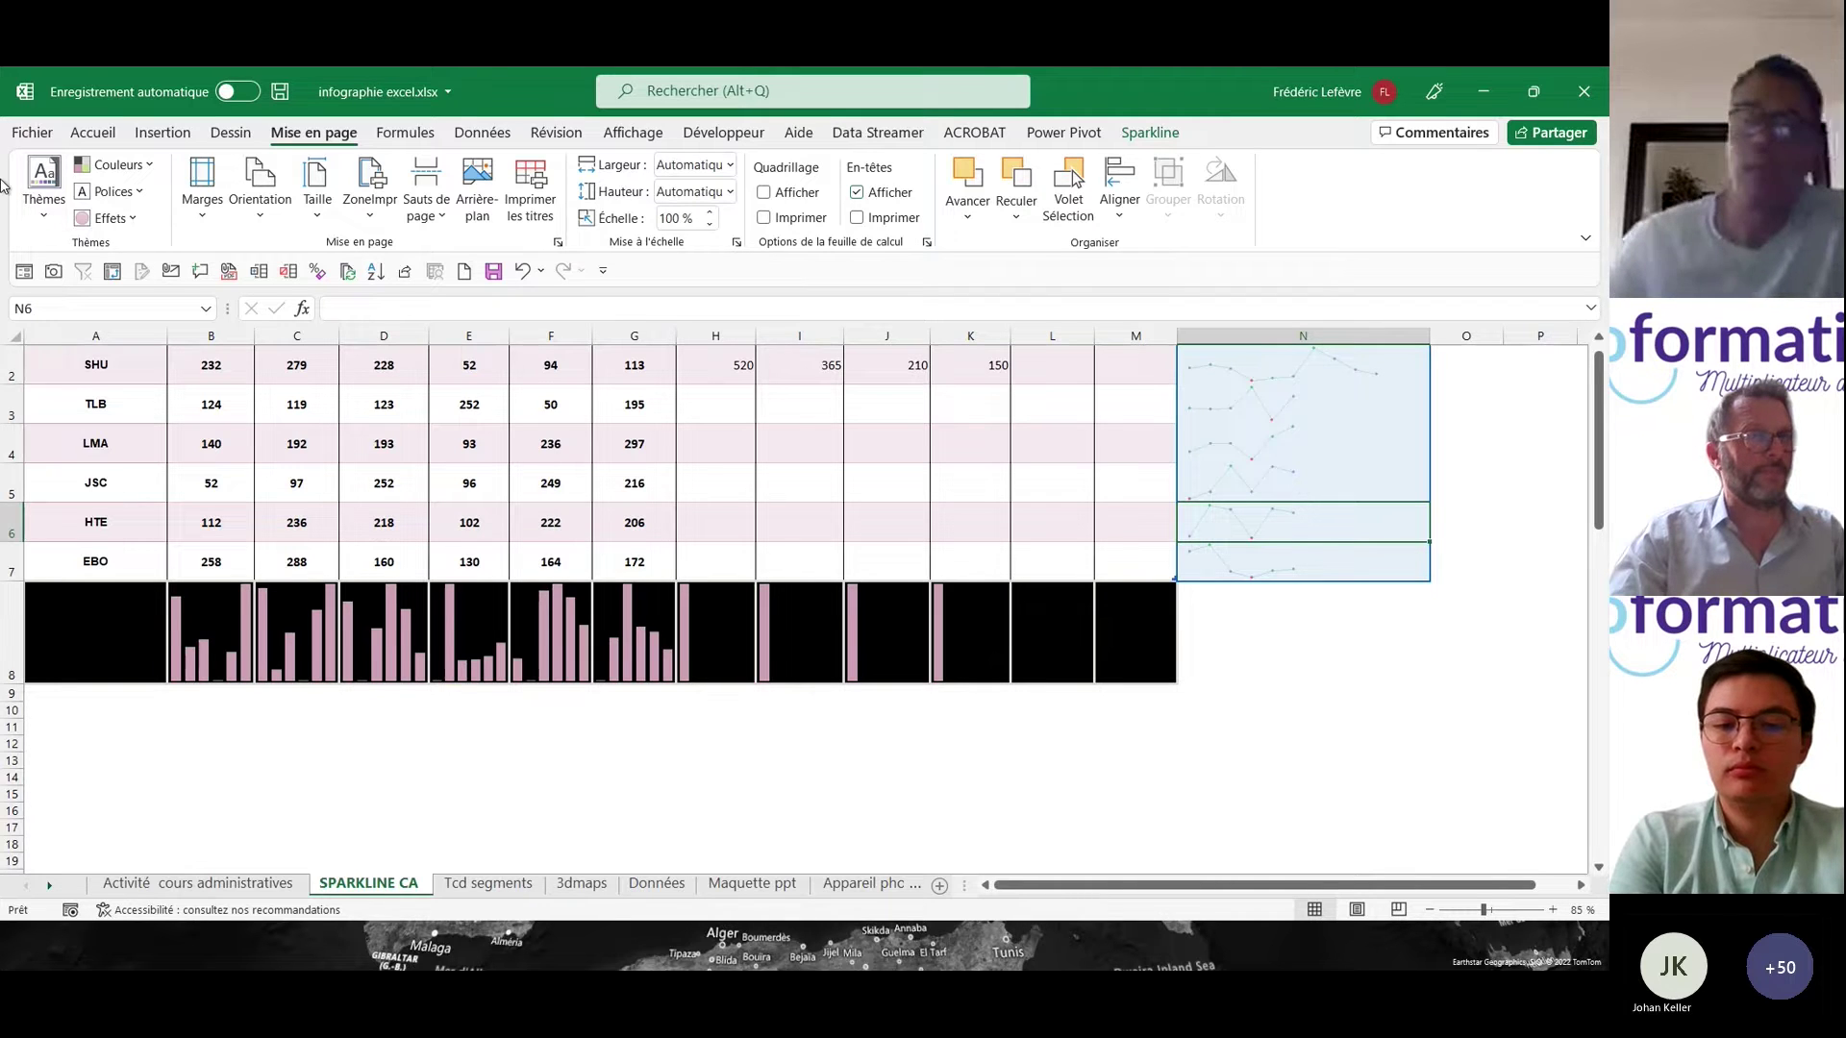
- Apply a thicker line weight to the line sparklines in column N
{"action": "left_click", "coordinate": [1215, 394]}
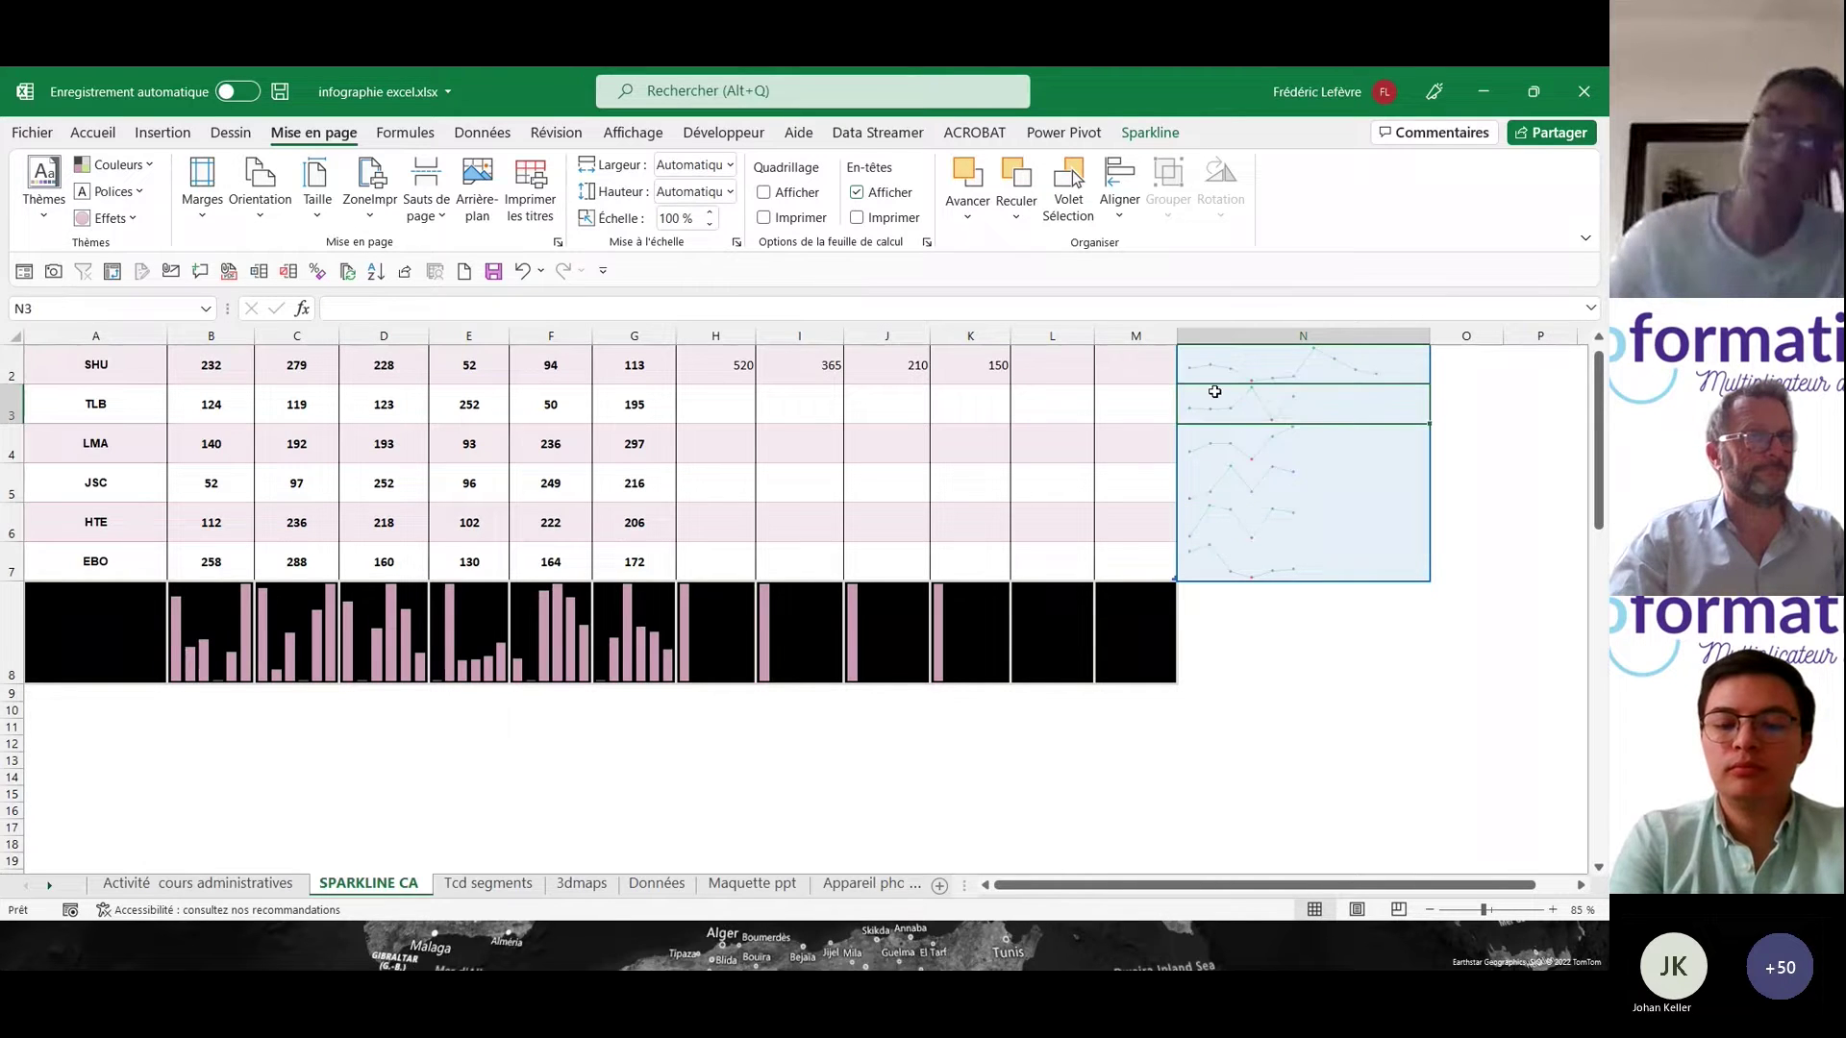
{"action": "left_click", "coordinate": [1151, 133]}
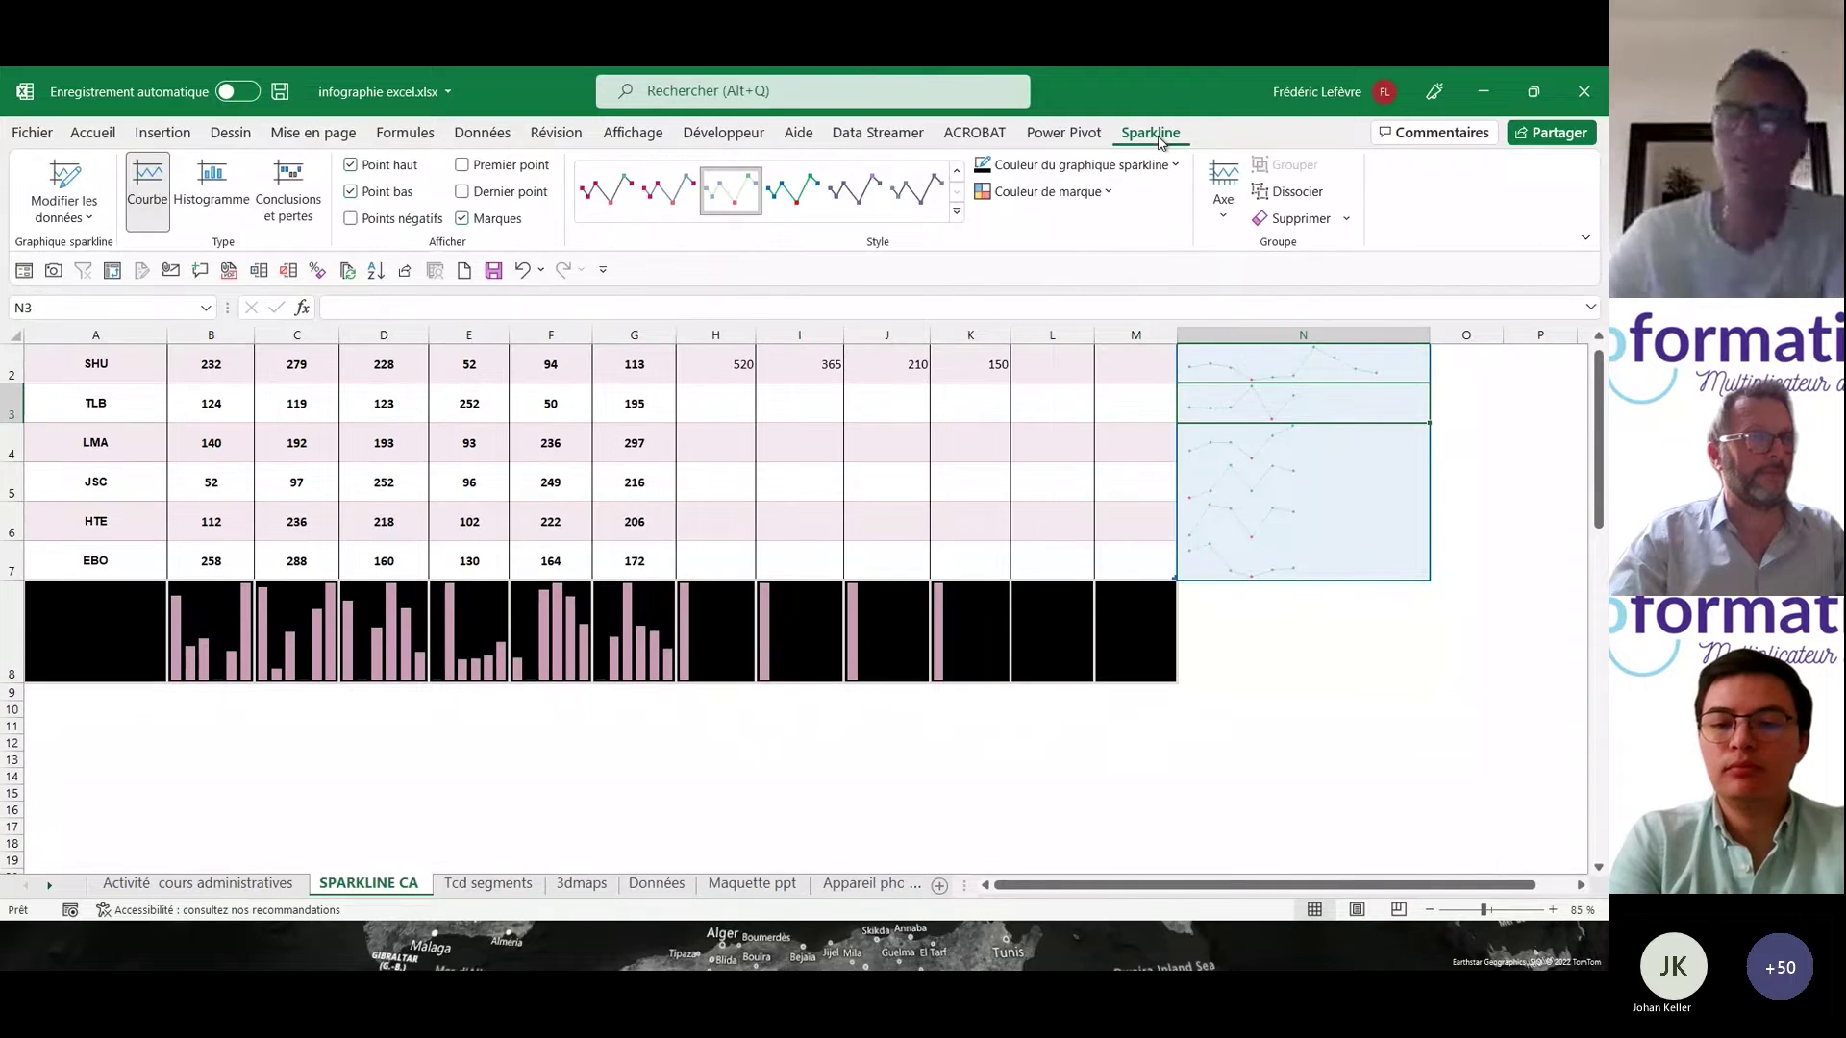
{"action": "left_click", "coordinate": [1077, 164]}
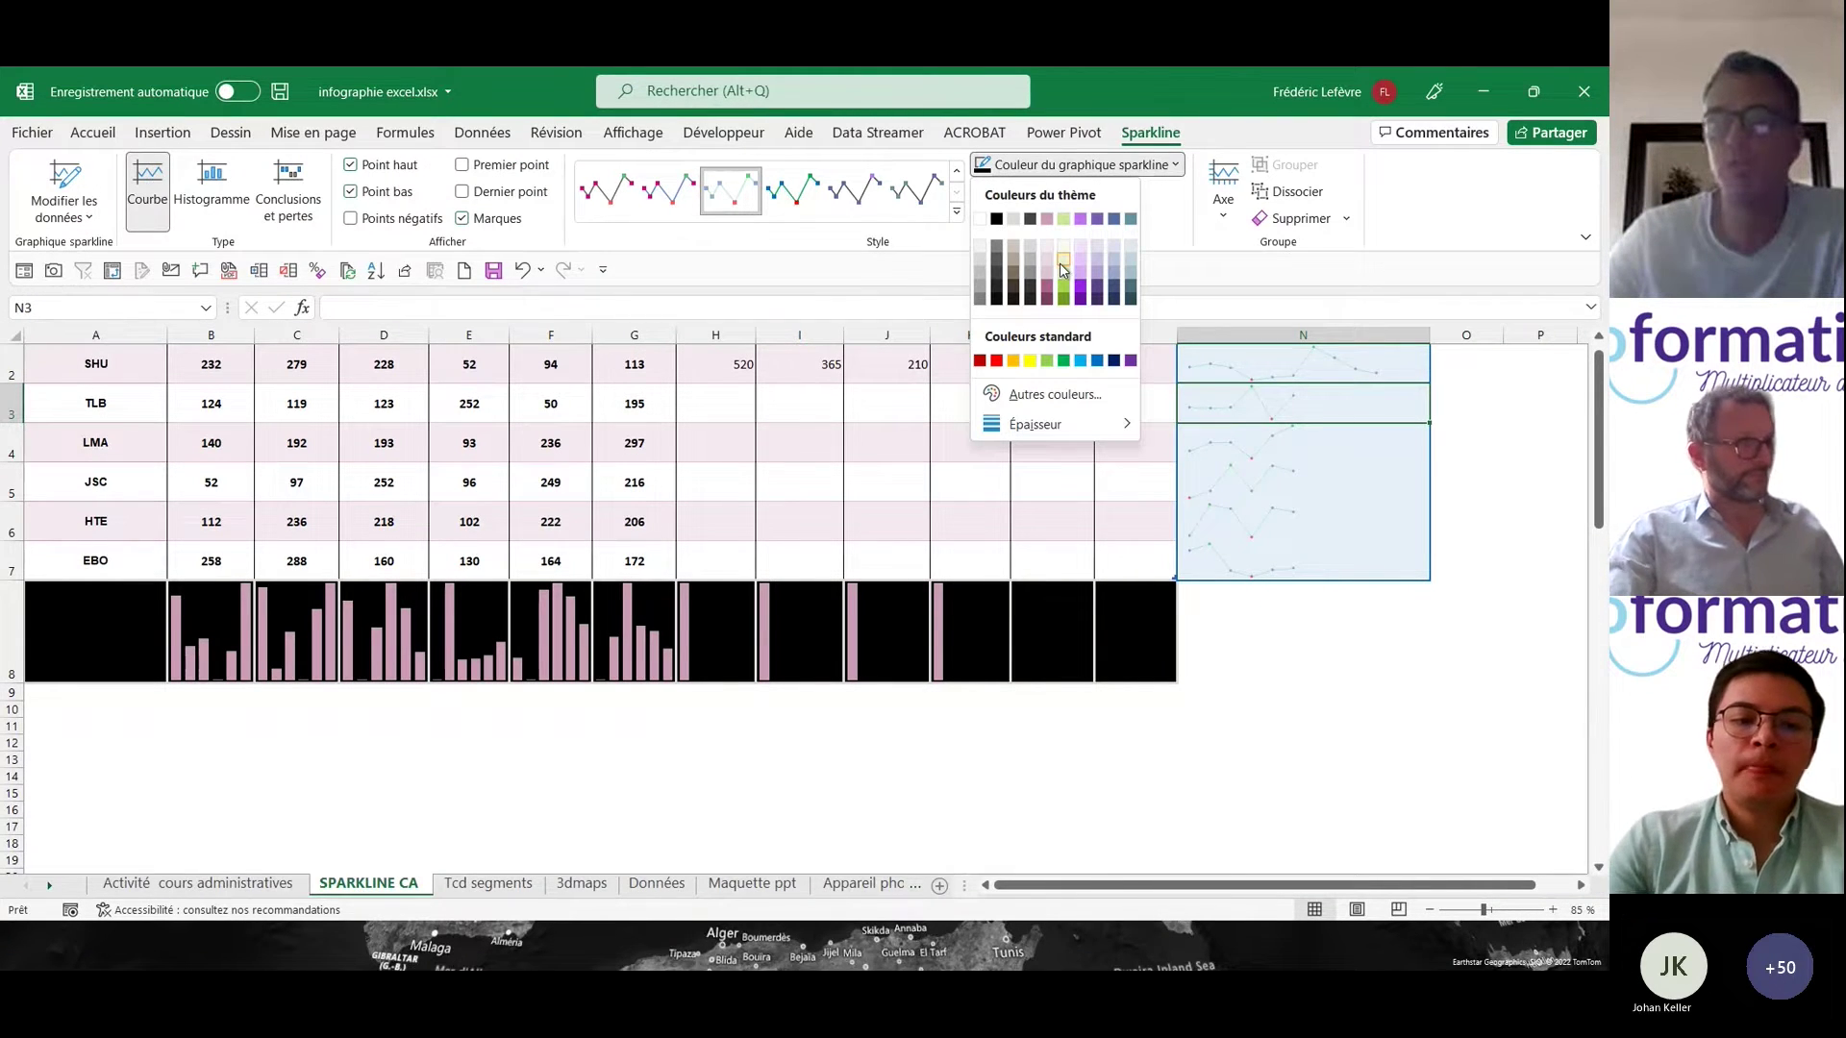
{"action": "mouse_move", "coordinate": [1057, 424]}
{"action": "left_click", "coordinate": [1240, 556]}
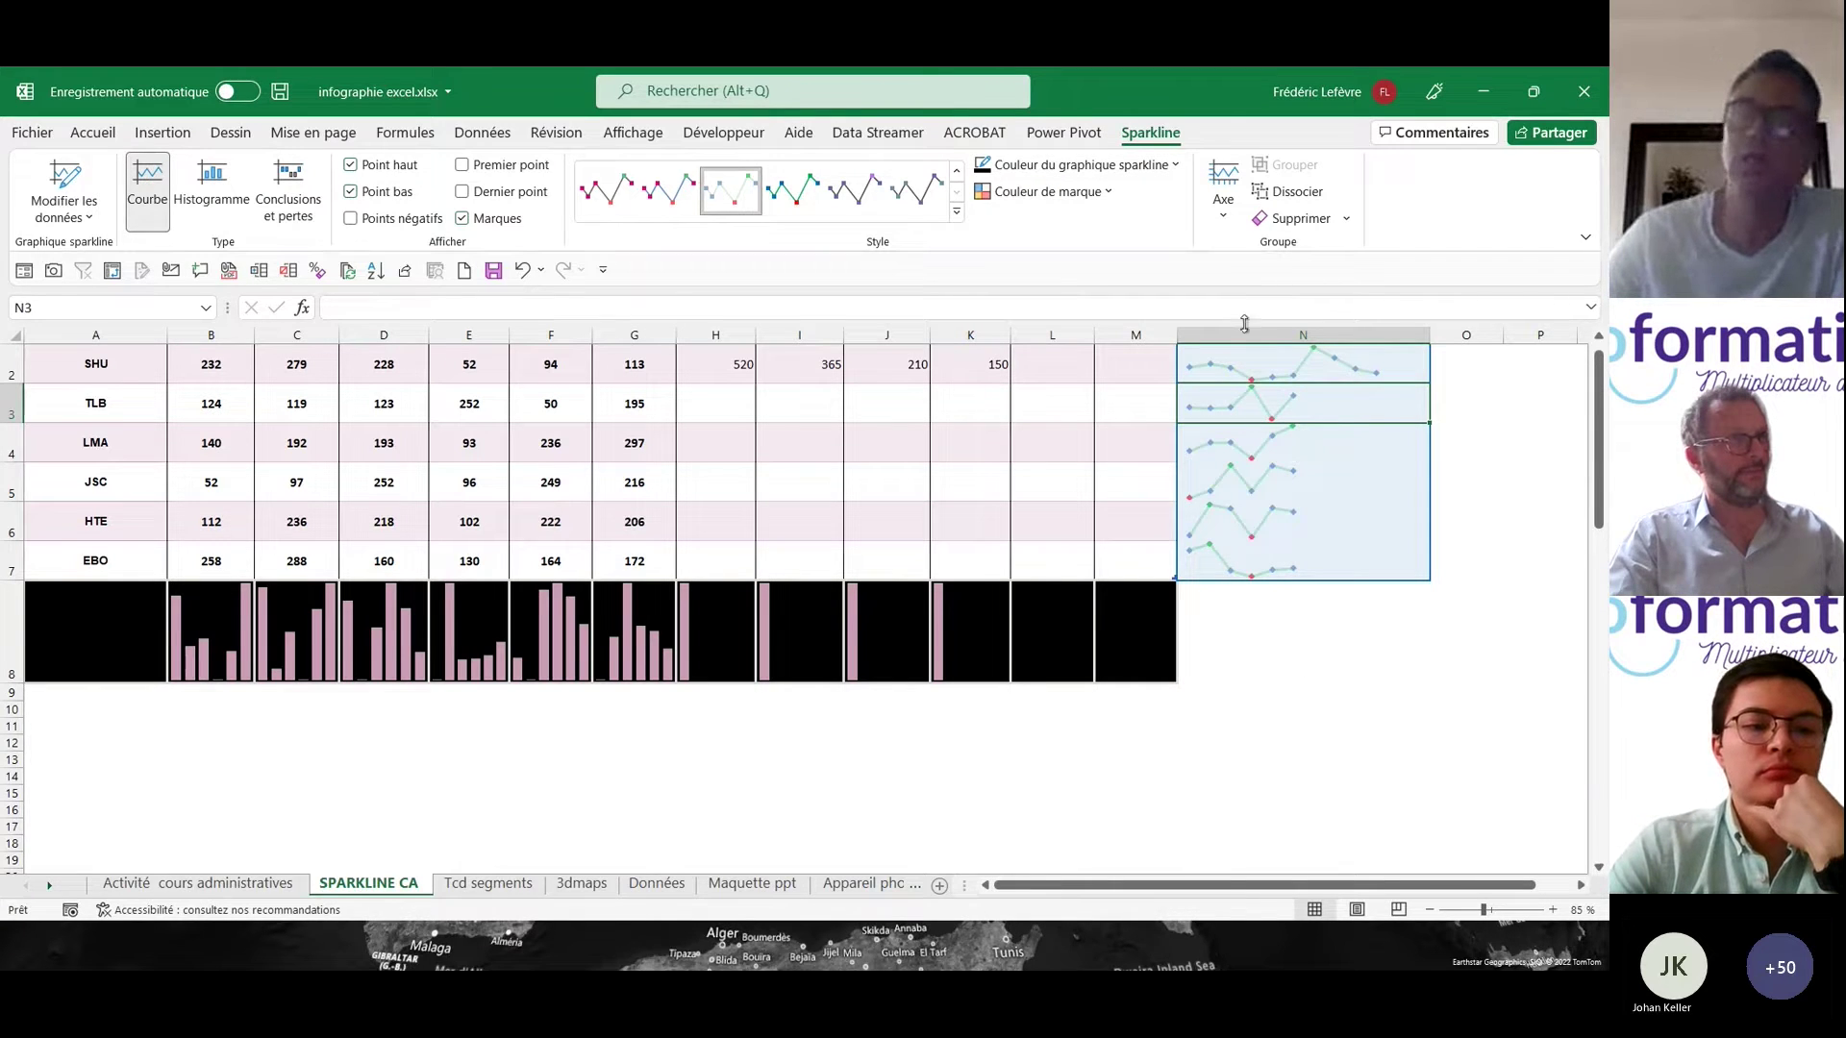
- Review the colour choices for the high-point and low-point markers and the axis options of the column N sparklines
{"action": "left_click", "coordinate": [1102, 195]}
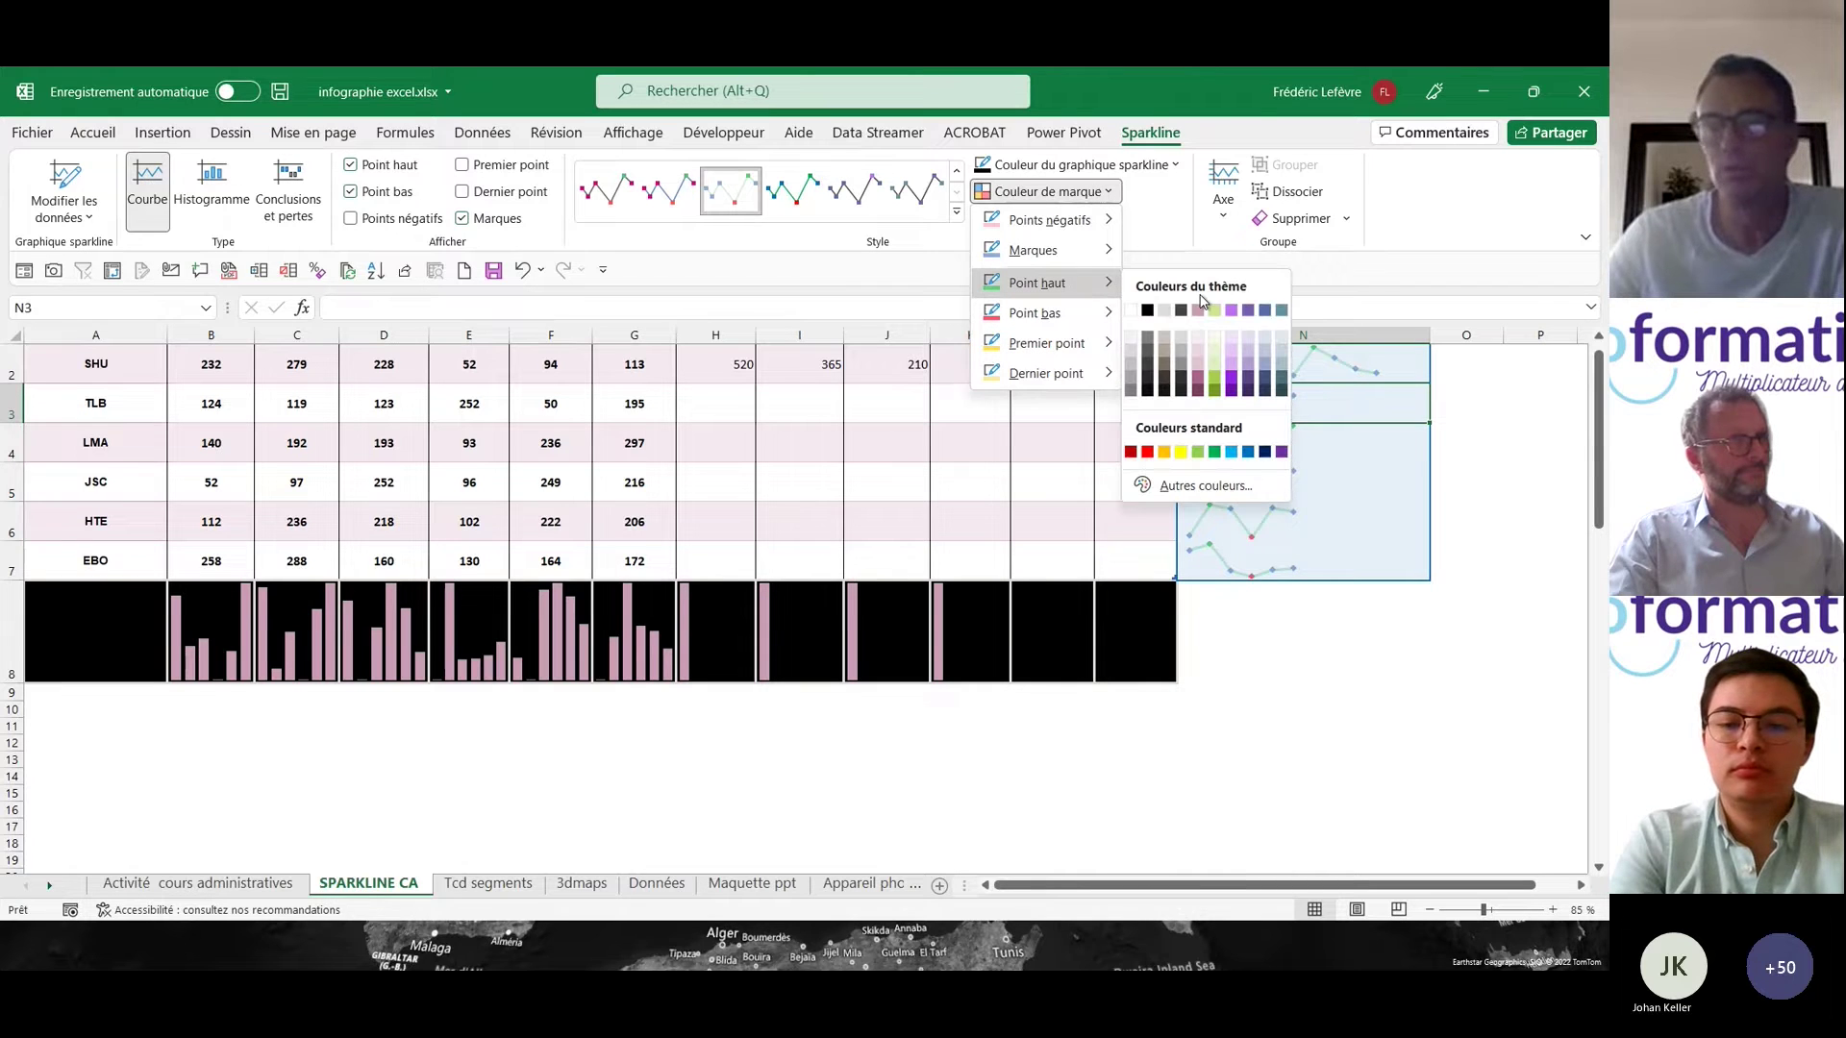
{"action": "mouse_move", "coordinate": [1087, 323]}
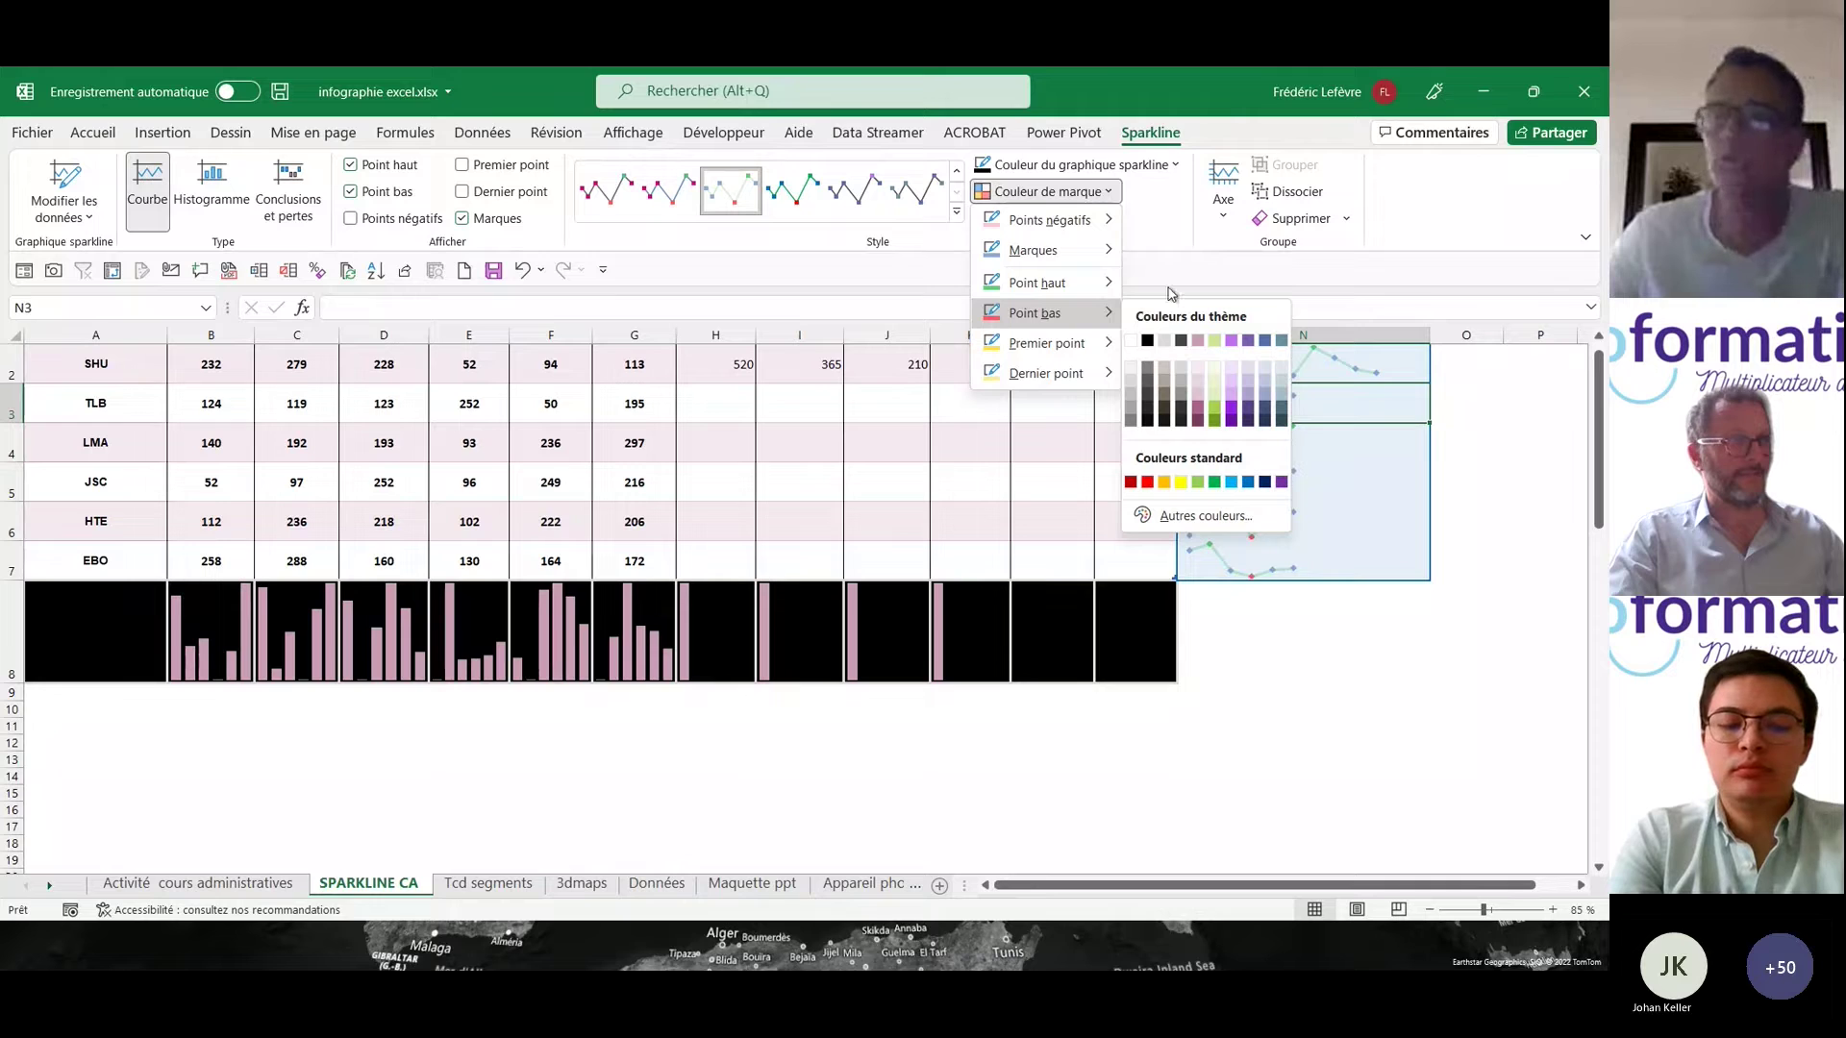
{"action": "left_click", "coordinate": [1223, 197]}
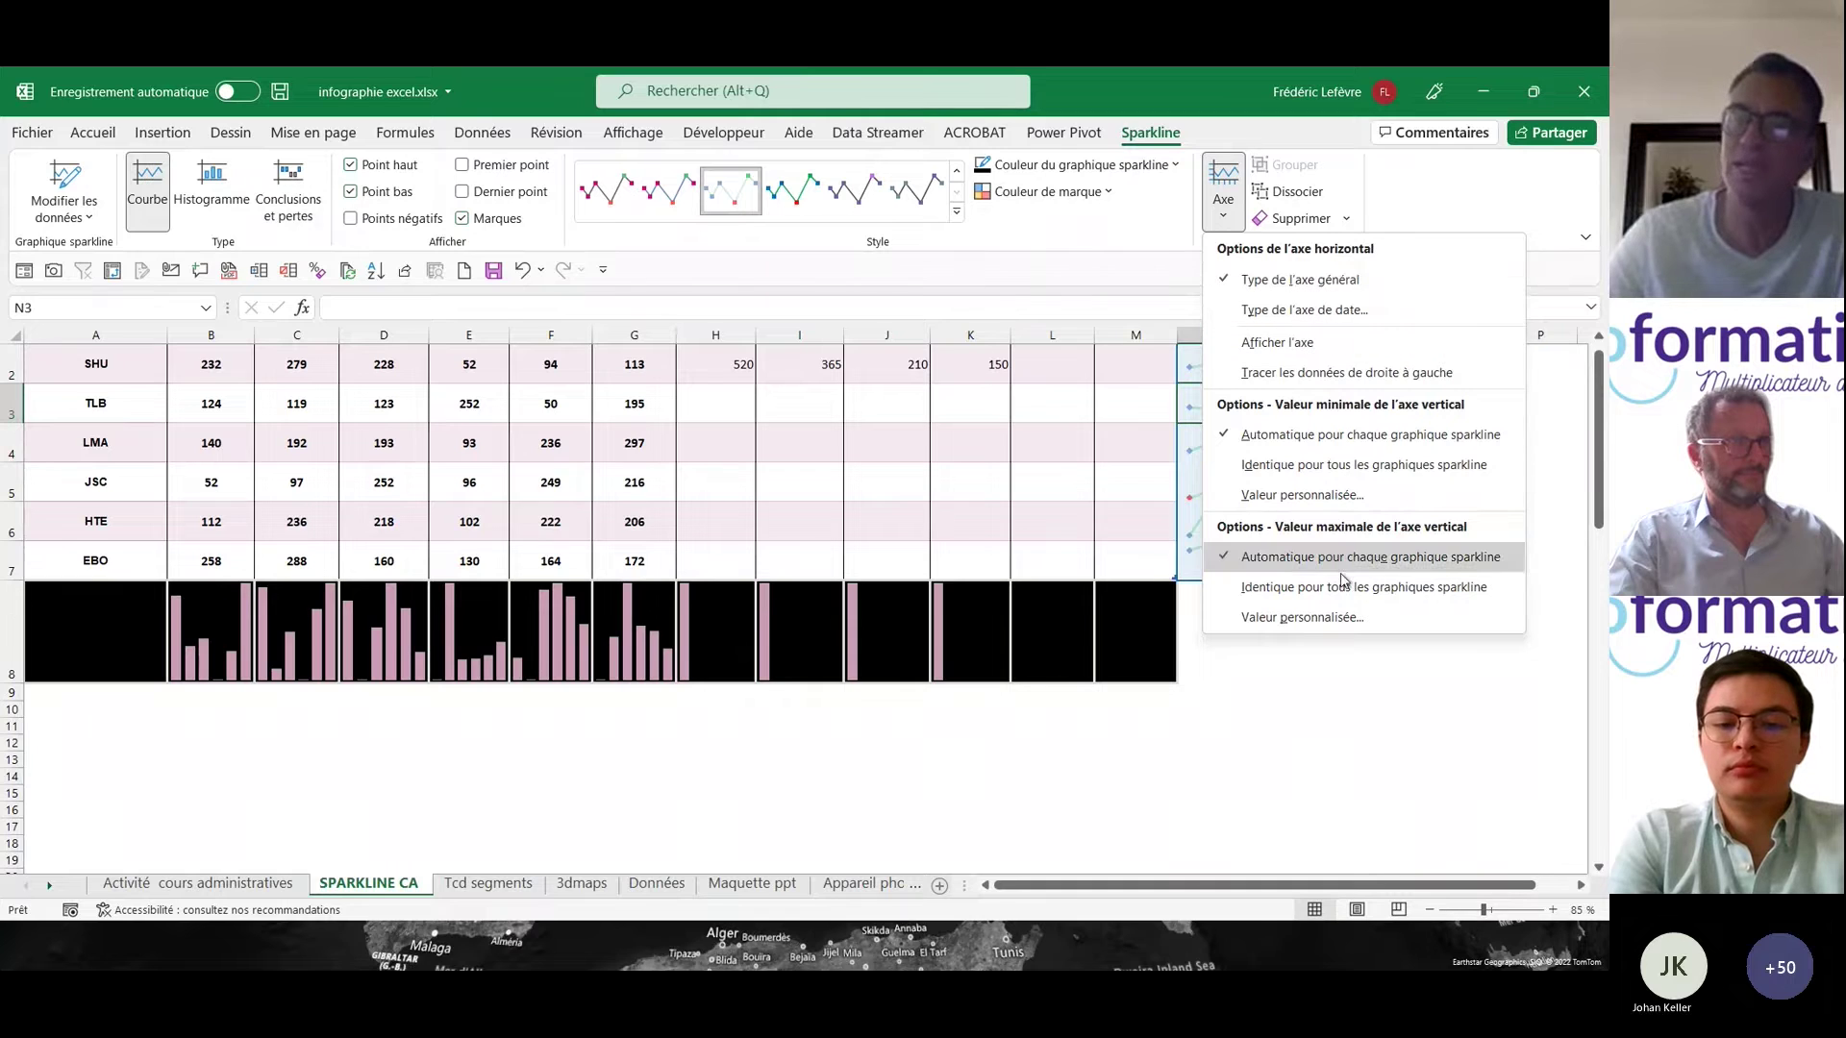
{"action": "left_click", "coordinate": [1169, 272]}
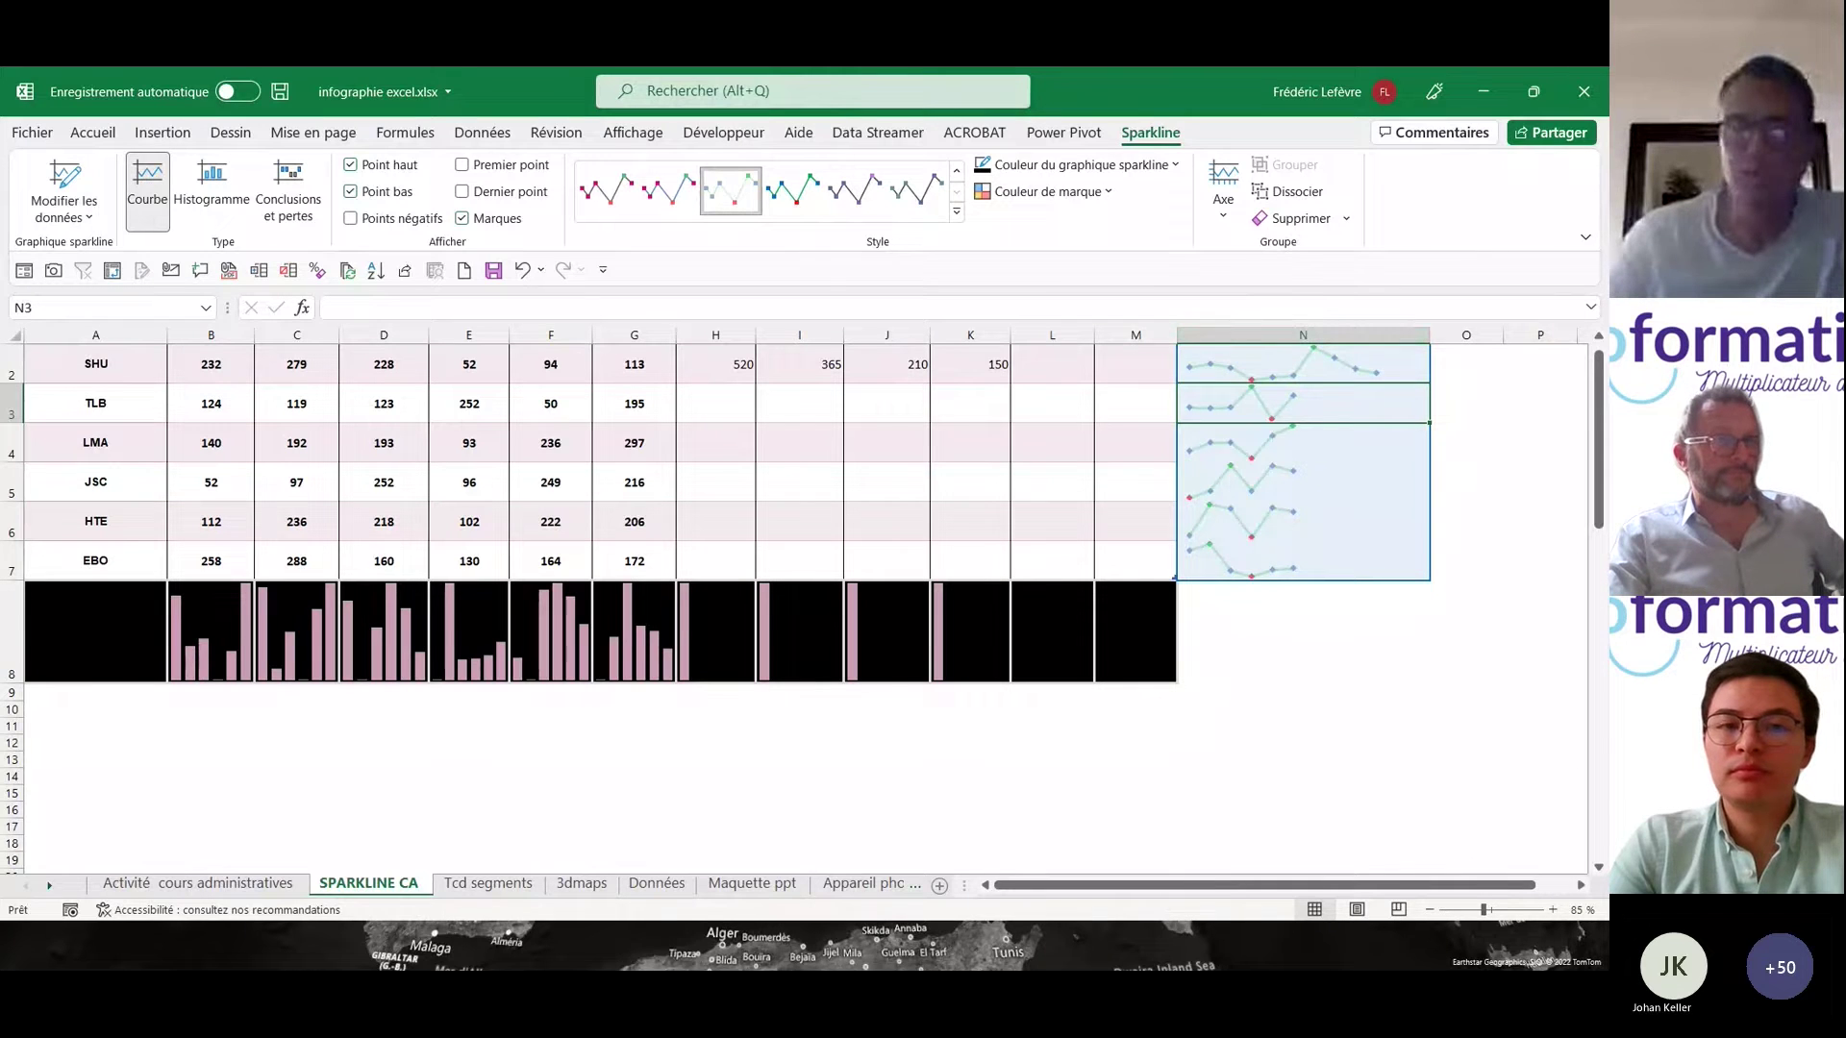
{"action": "left_click", "coordinate": [176, 635]}
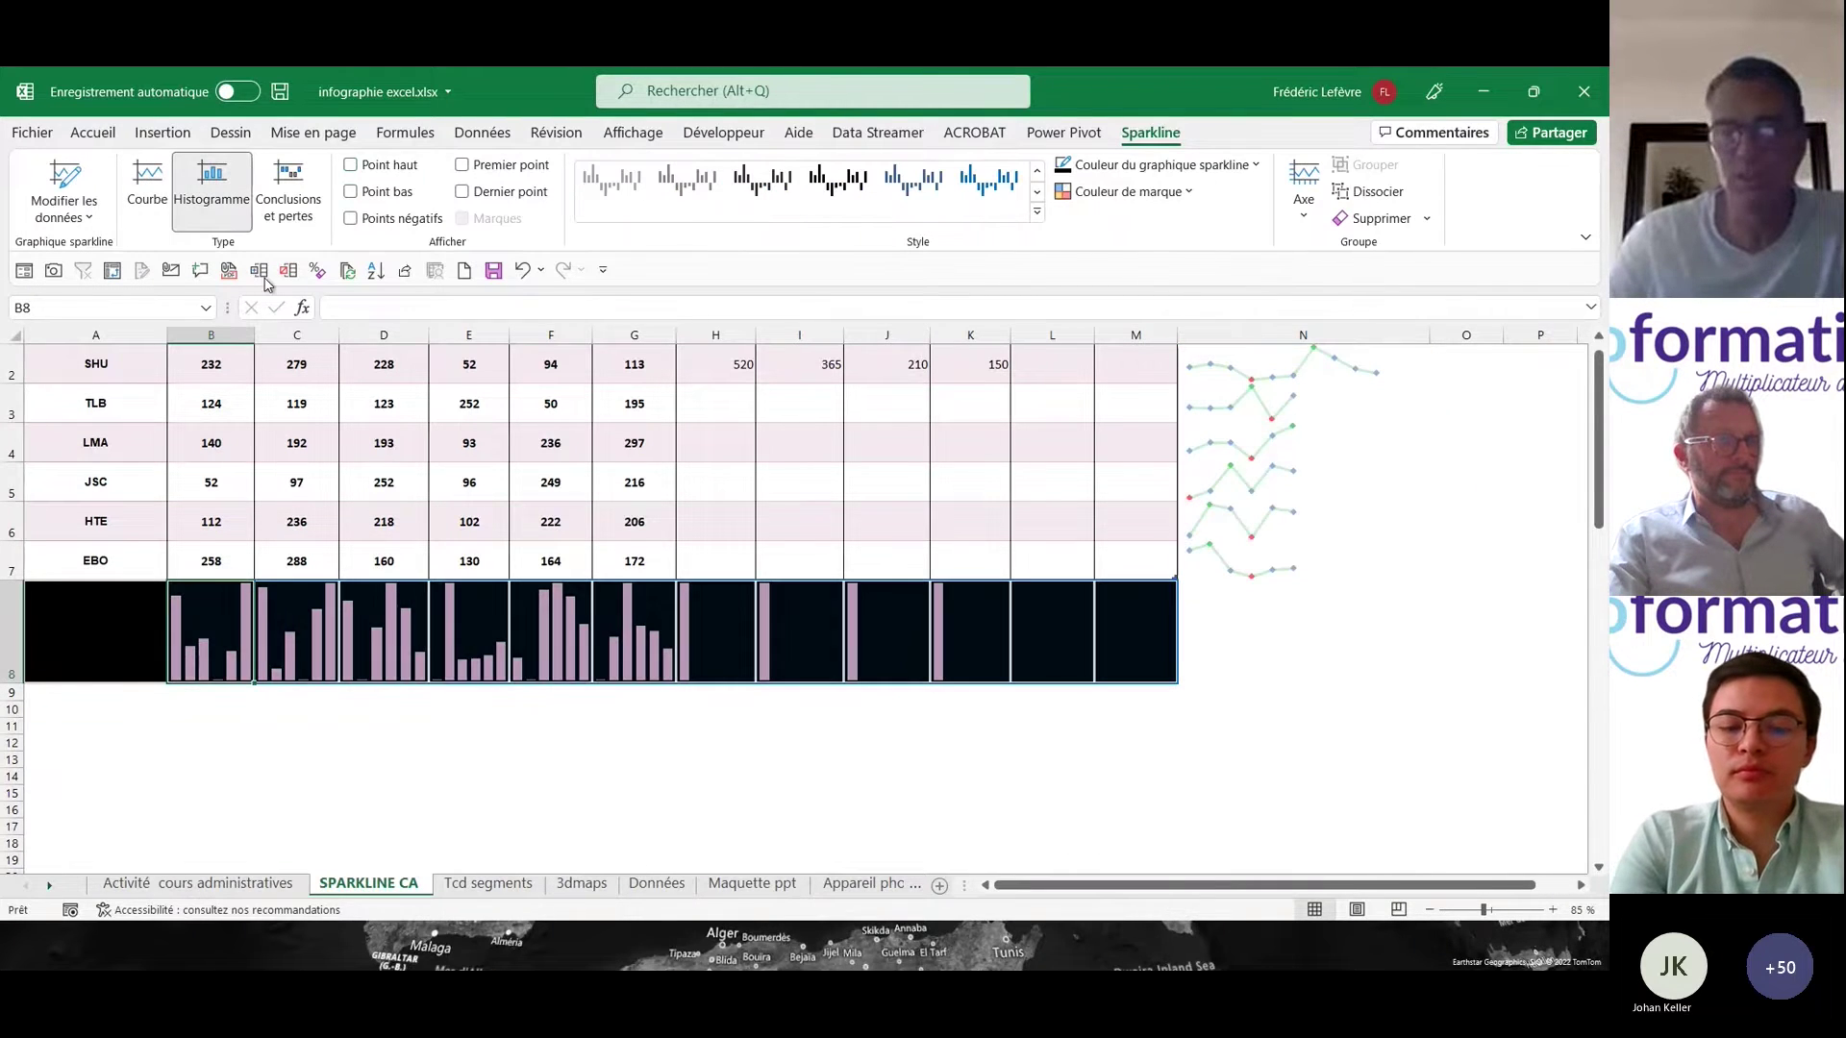
{"action": "scroll", "coordinate": [180, 373], "scroll_direction": "up", "scroll_amount": 1}
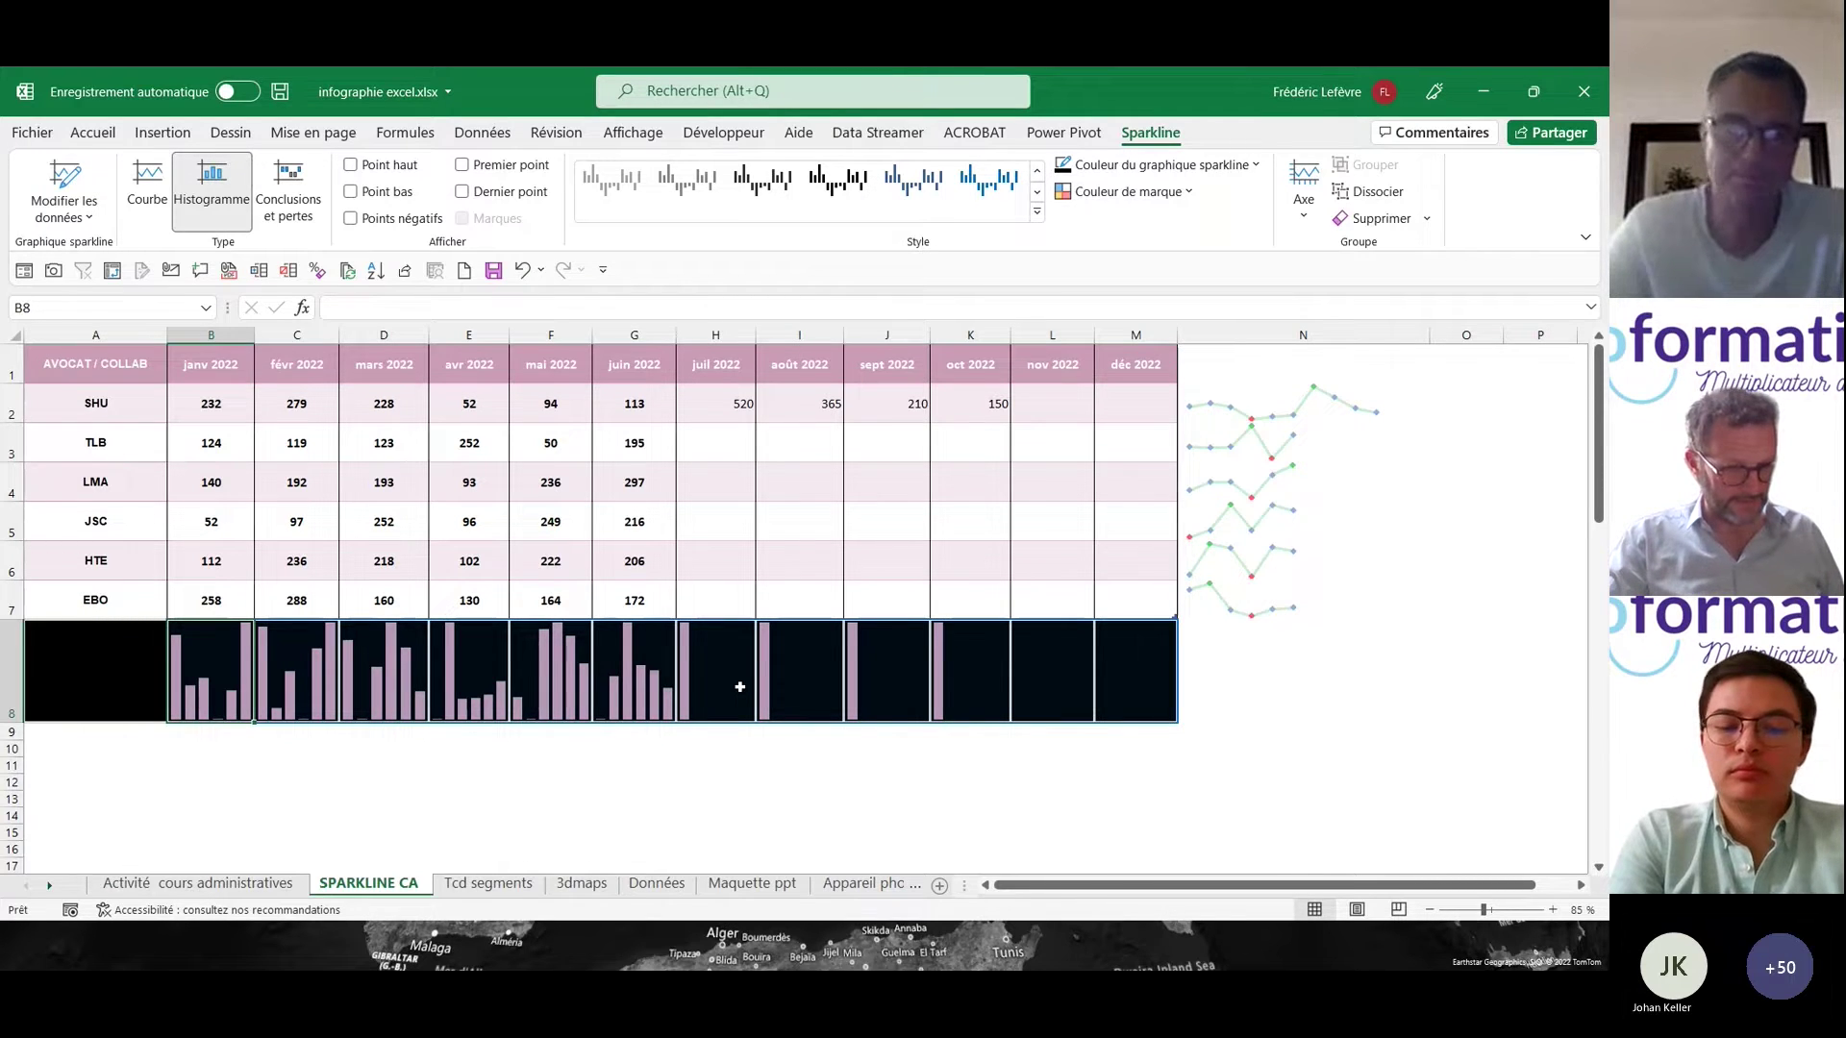
- Go to the Activité cours administratives sheet and view the conditional formatting rules for highlighting cells
{"action": "left_click", "coordinate": [195, 886]}
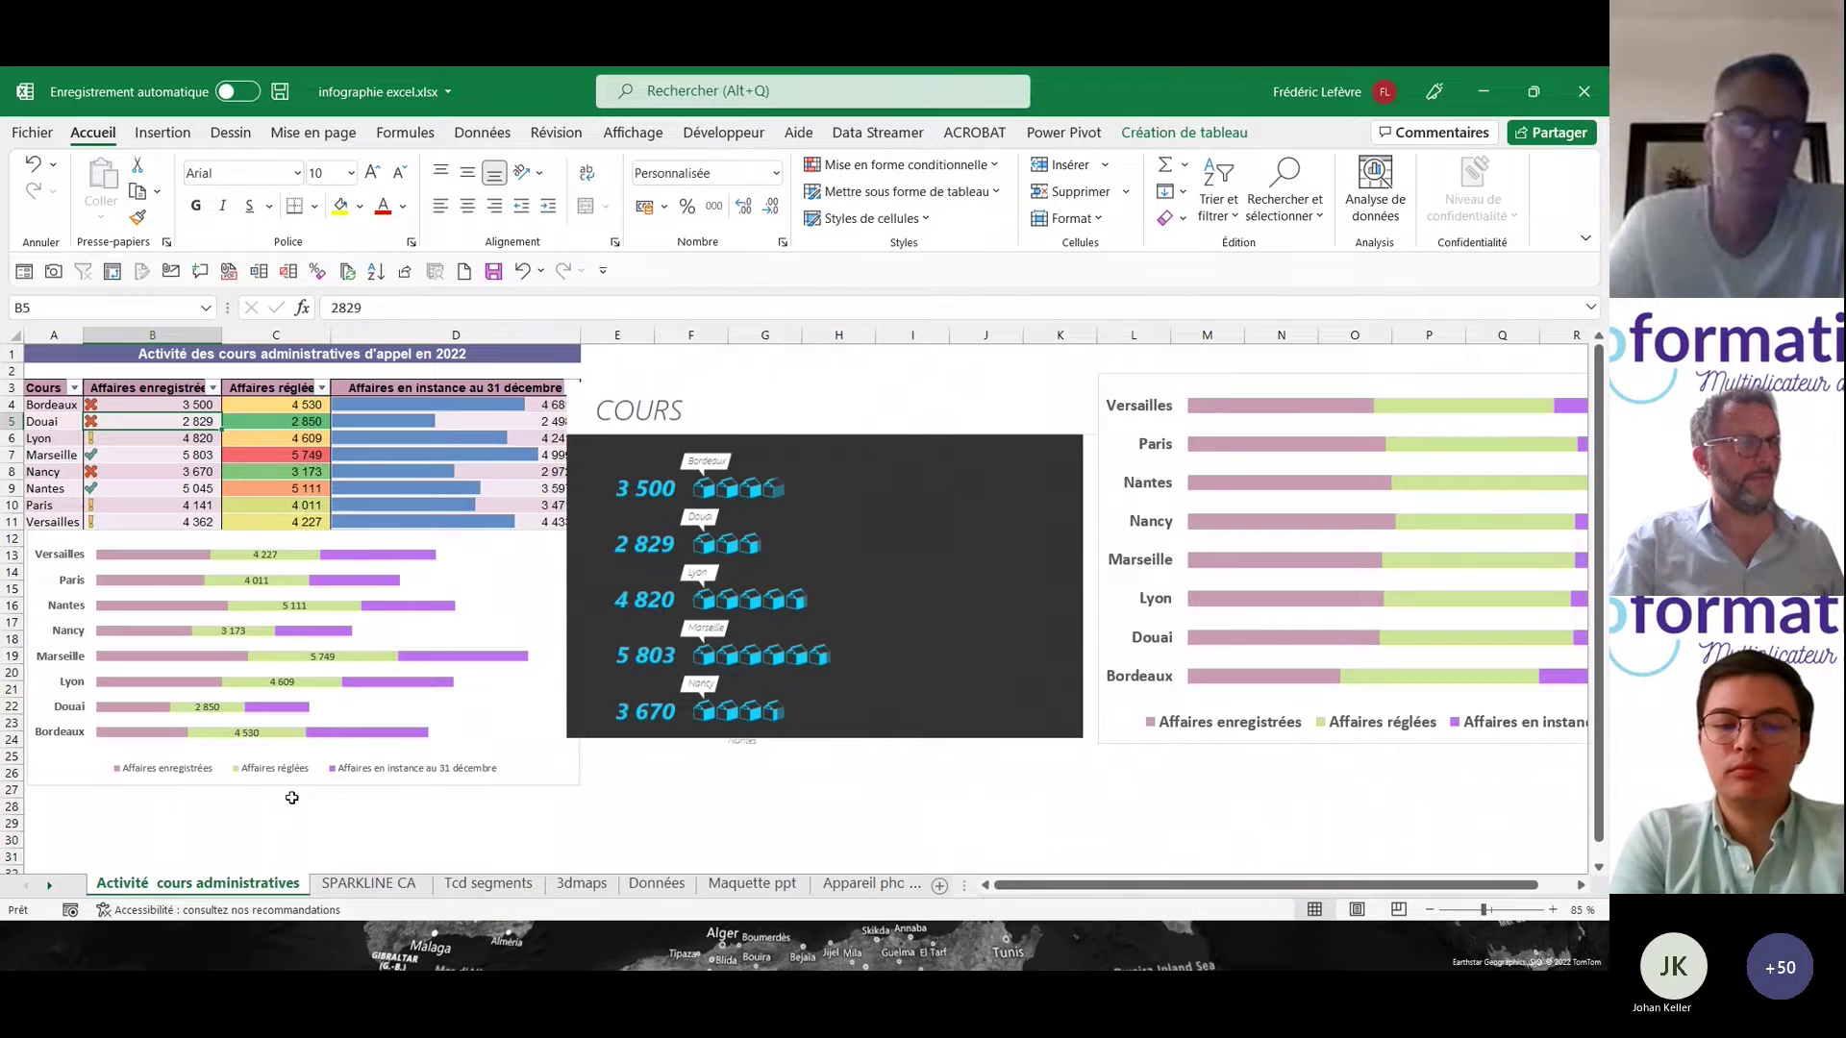
{"action": "left_click", "coordinate": [981, 168]}
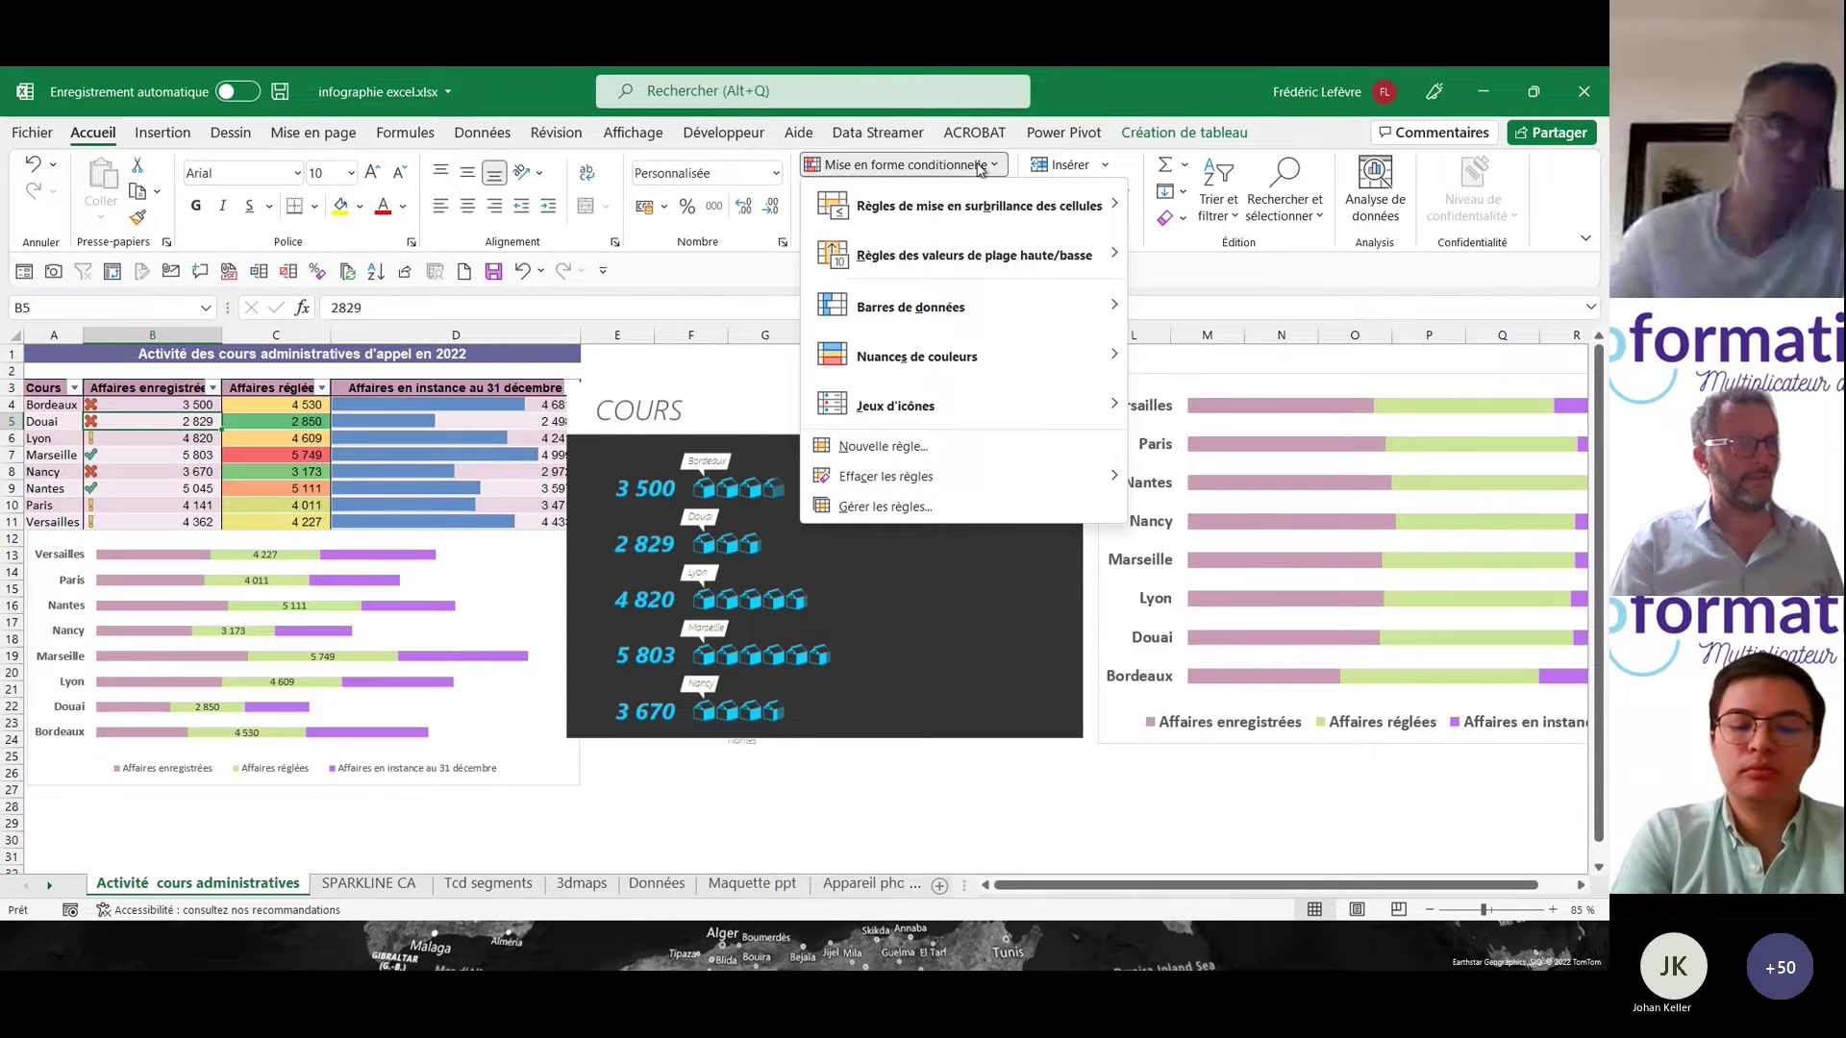
{"action": "mouse_move", "coordinate": [958, 221]}
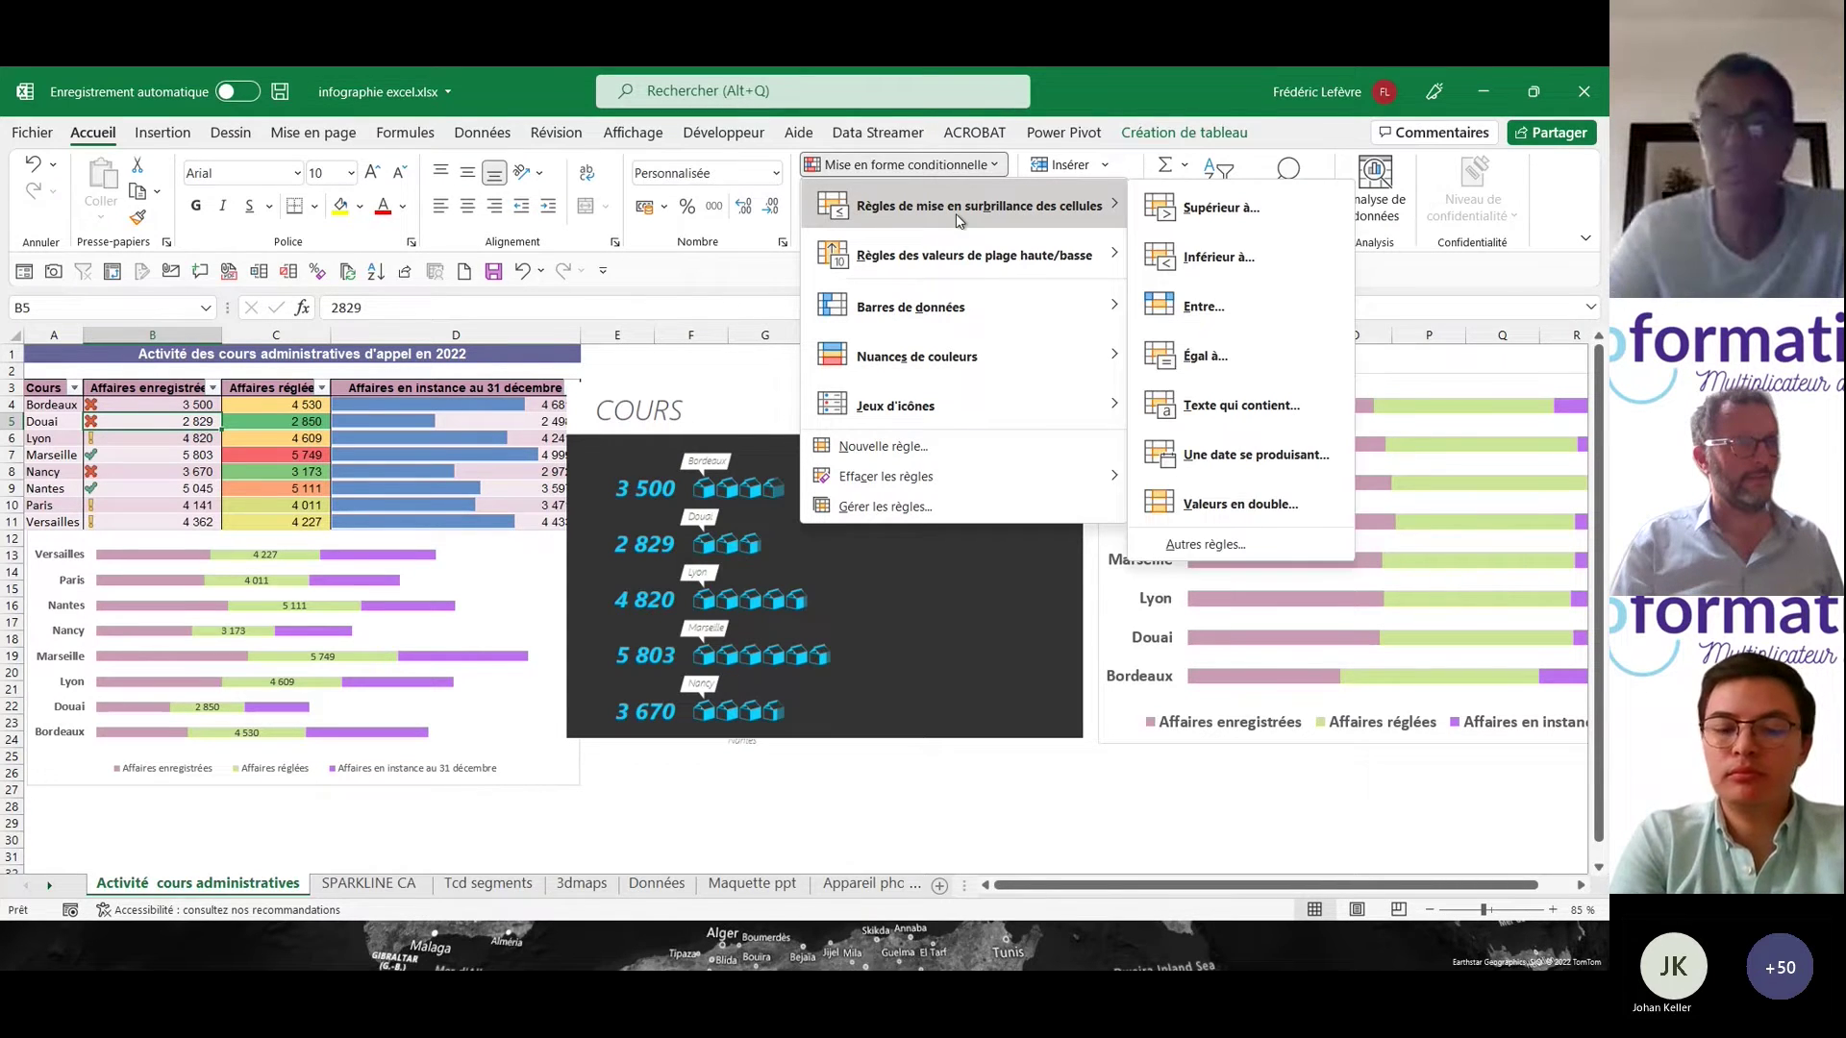
{"action": "left_click", "coordinate": [333, 415]}
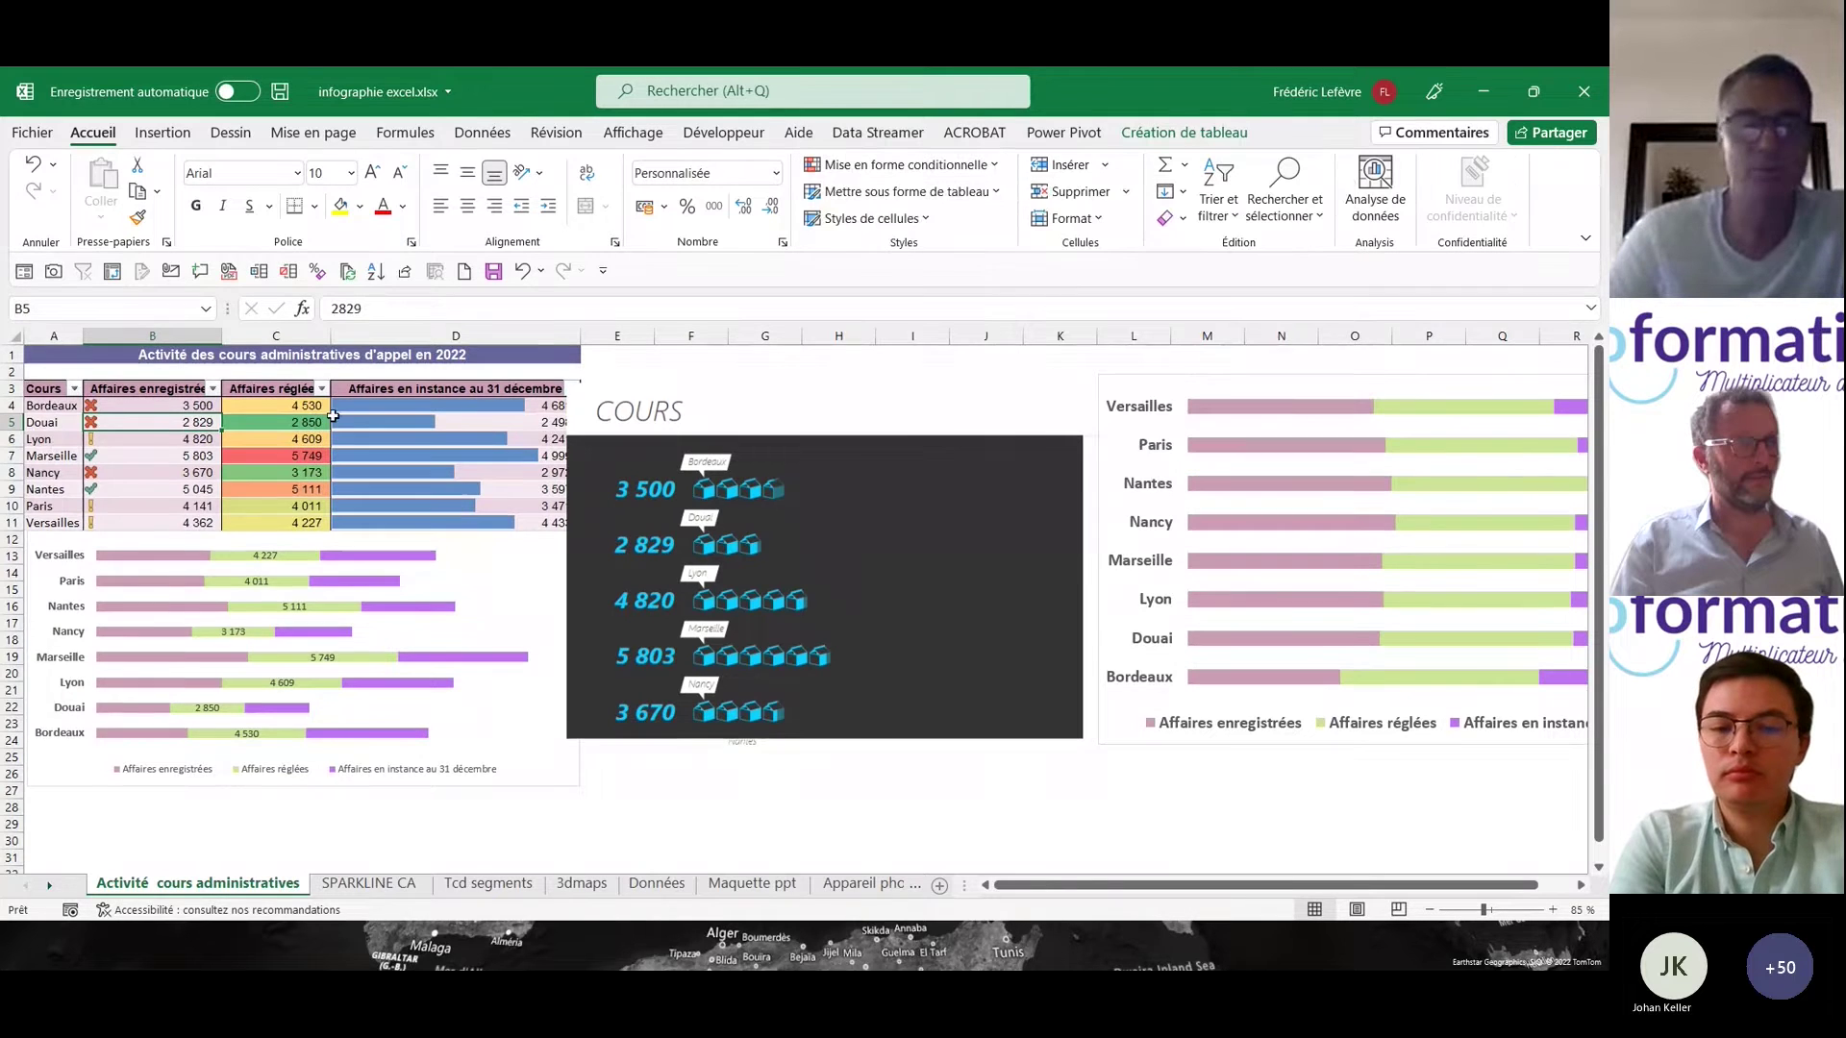
- Highlight the pending cases in D4:D11 that are greater than 3000 with yellow fill and dark yellow text
{"action": "left_click_drag", "start_coordinate": [413, 405], "coordinate": [404, 524]}
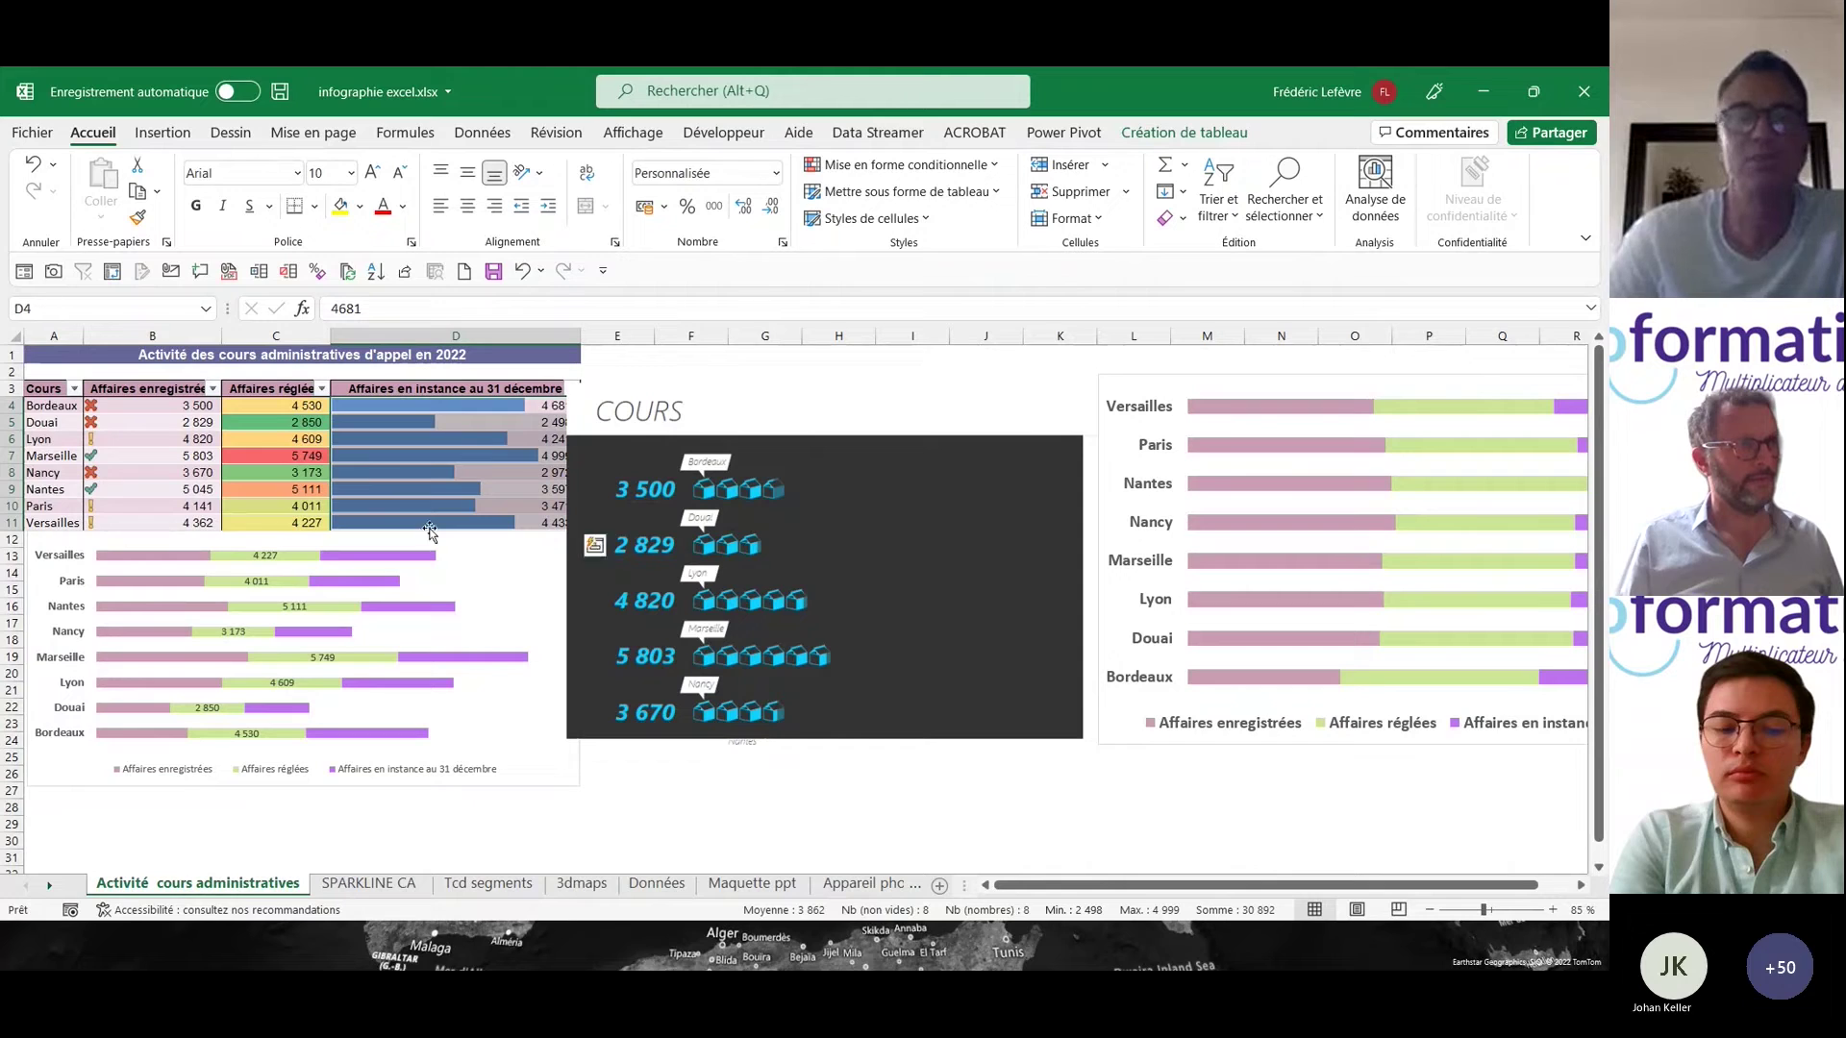
{"action": "left_click", "coordinate": [893, 169]}
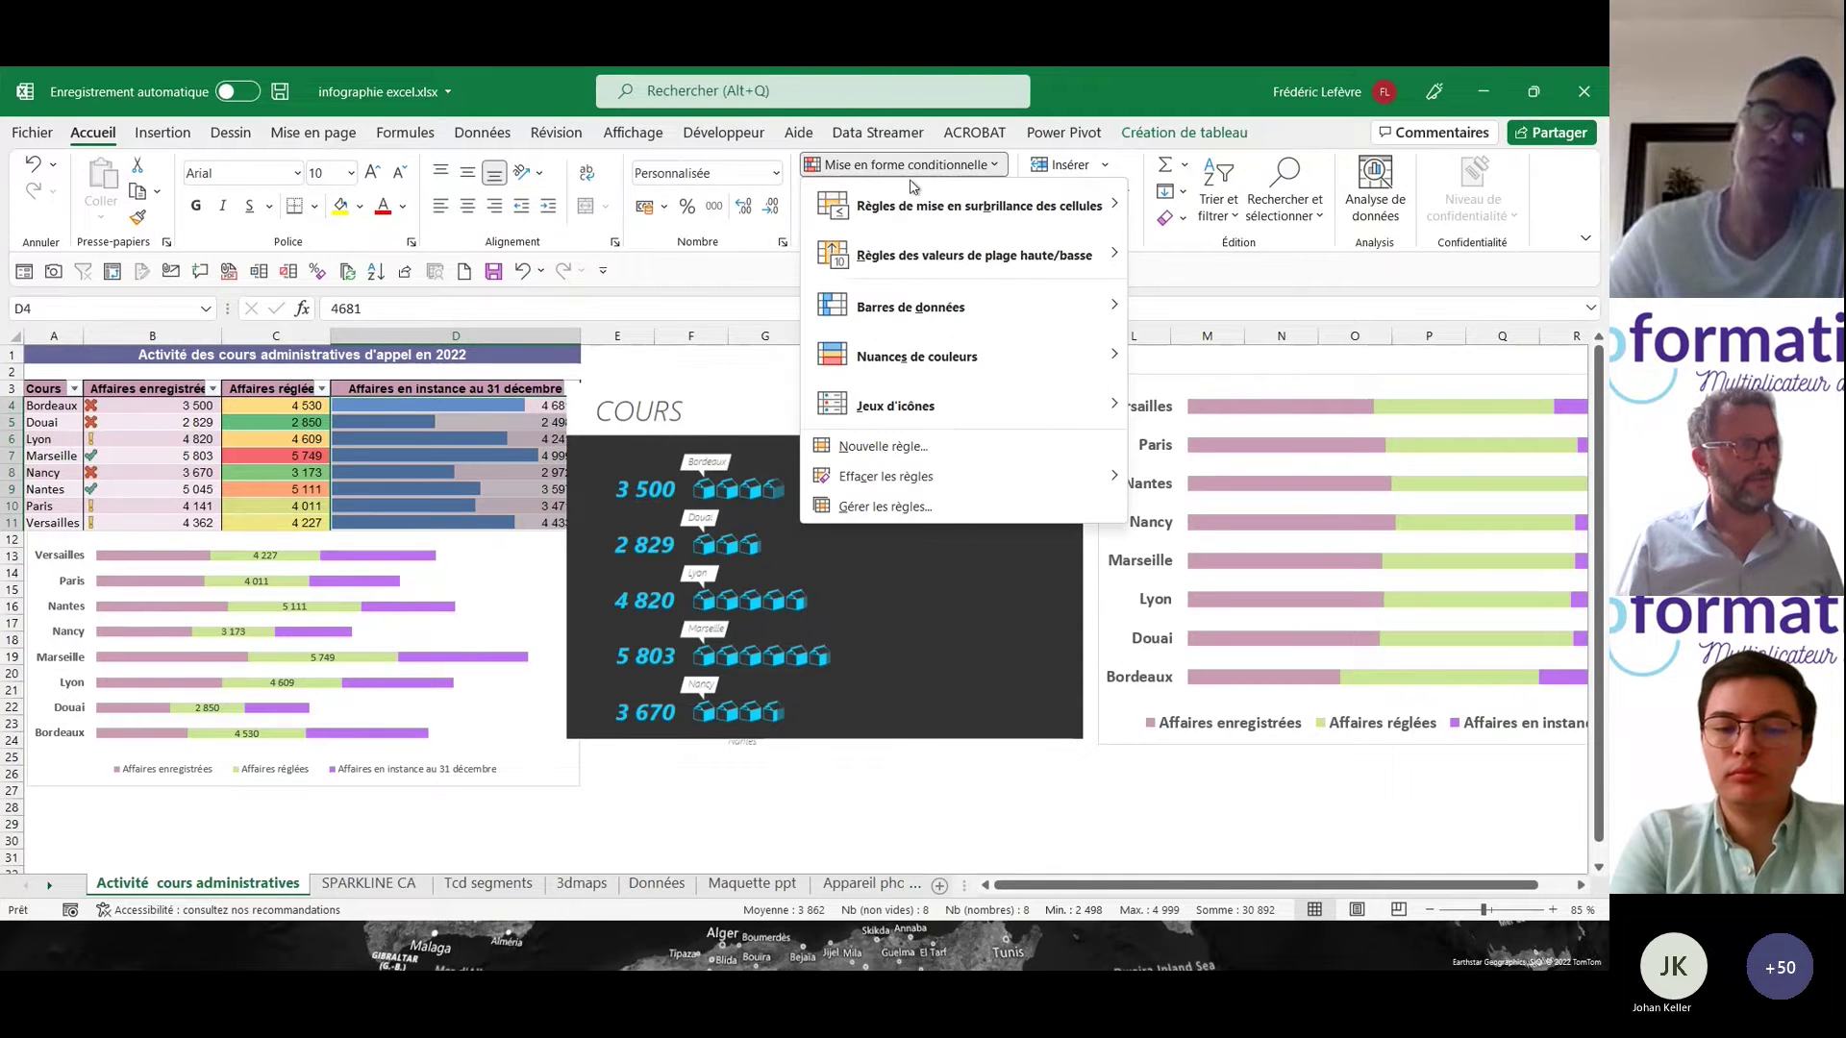
{"action": "mouse_move", "coordinate": [942, 203]}
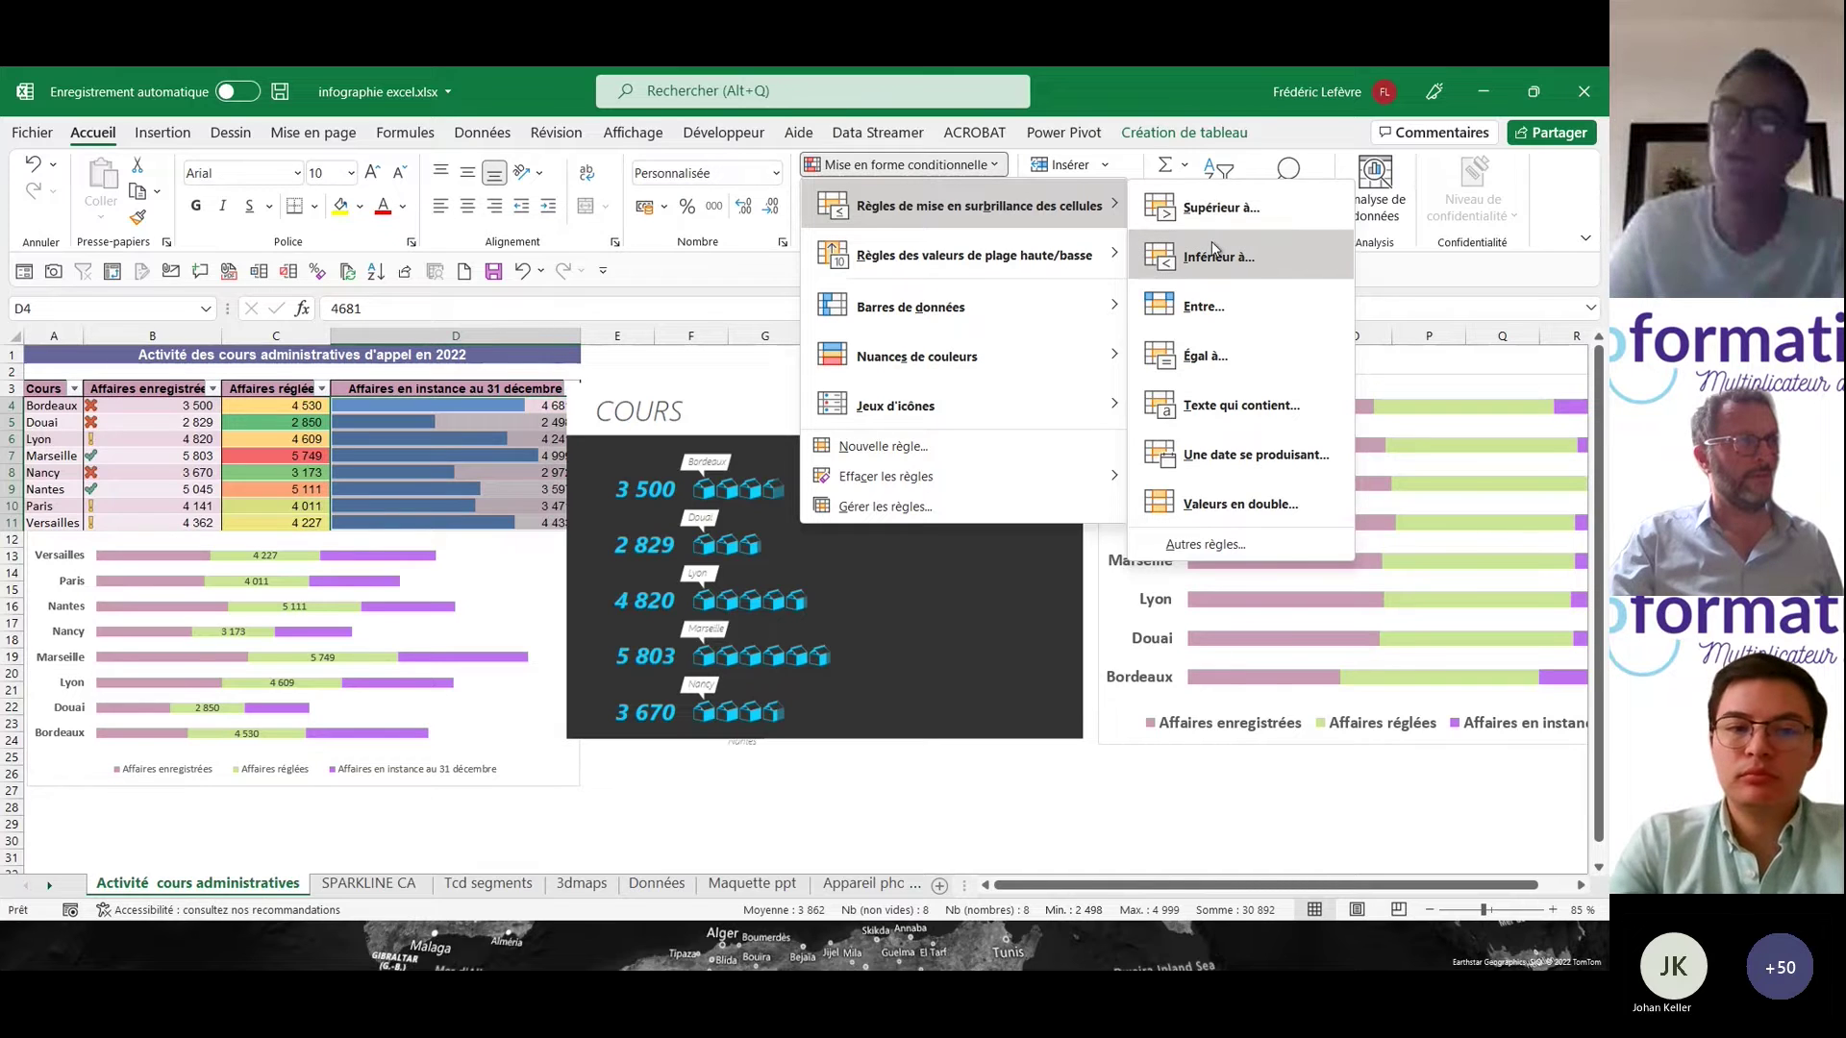
{"action": "left_click", "coordinate": [1248, 408]}
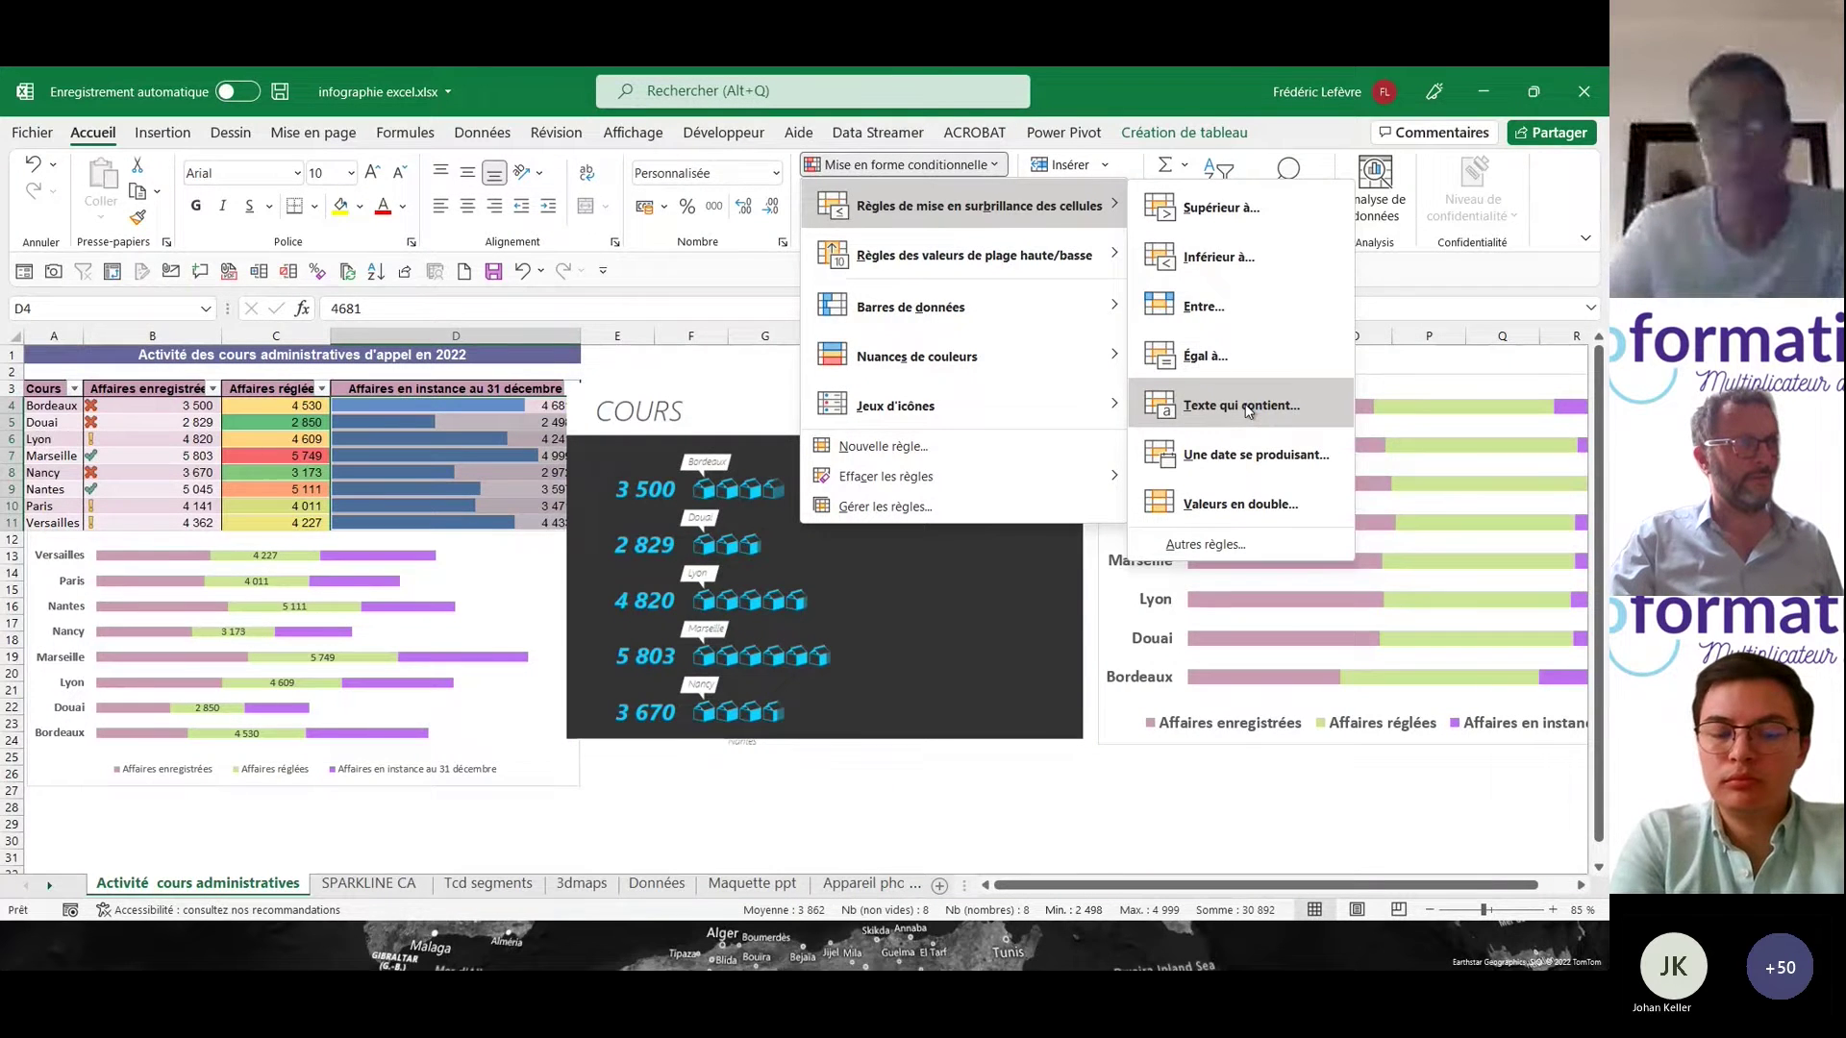
{"action": "left_click", "coordinate": [1242, 432]}
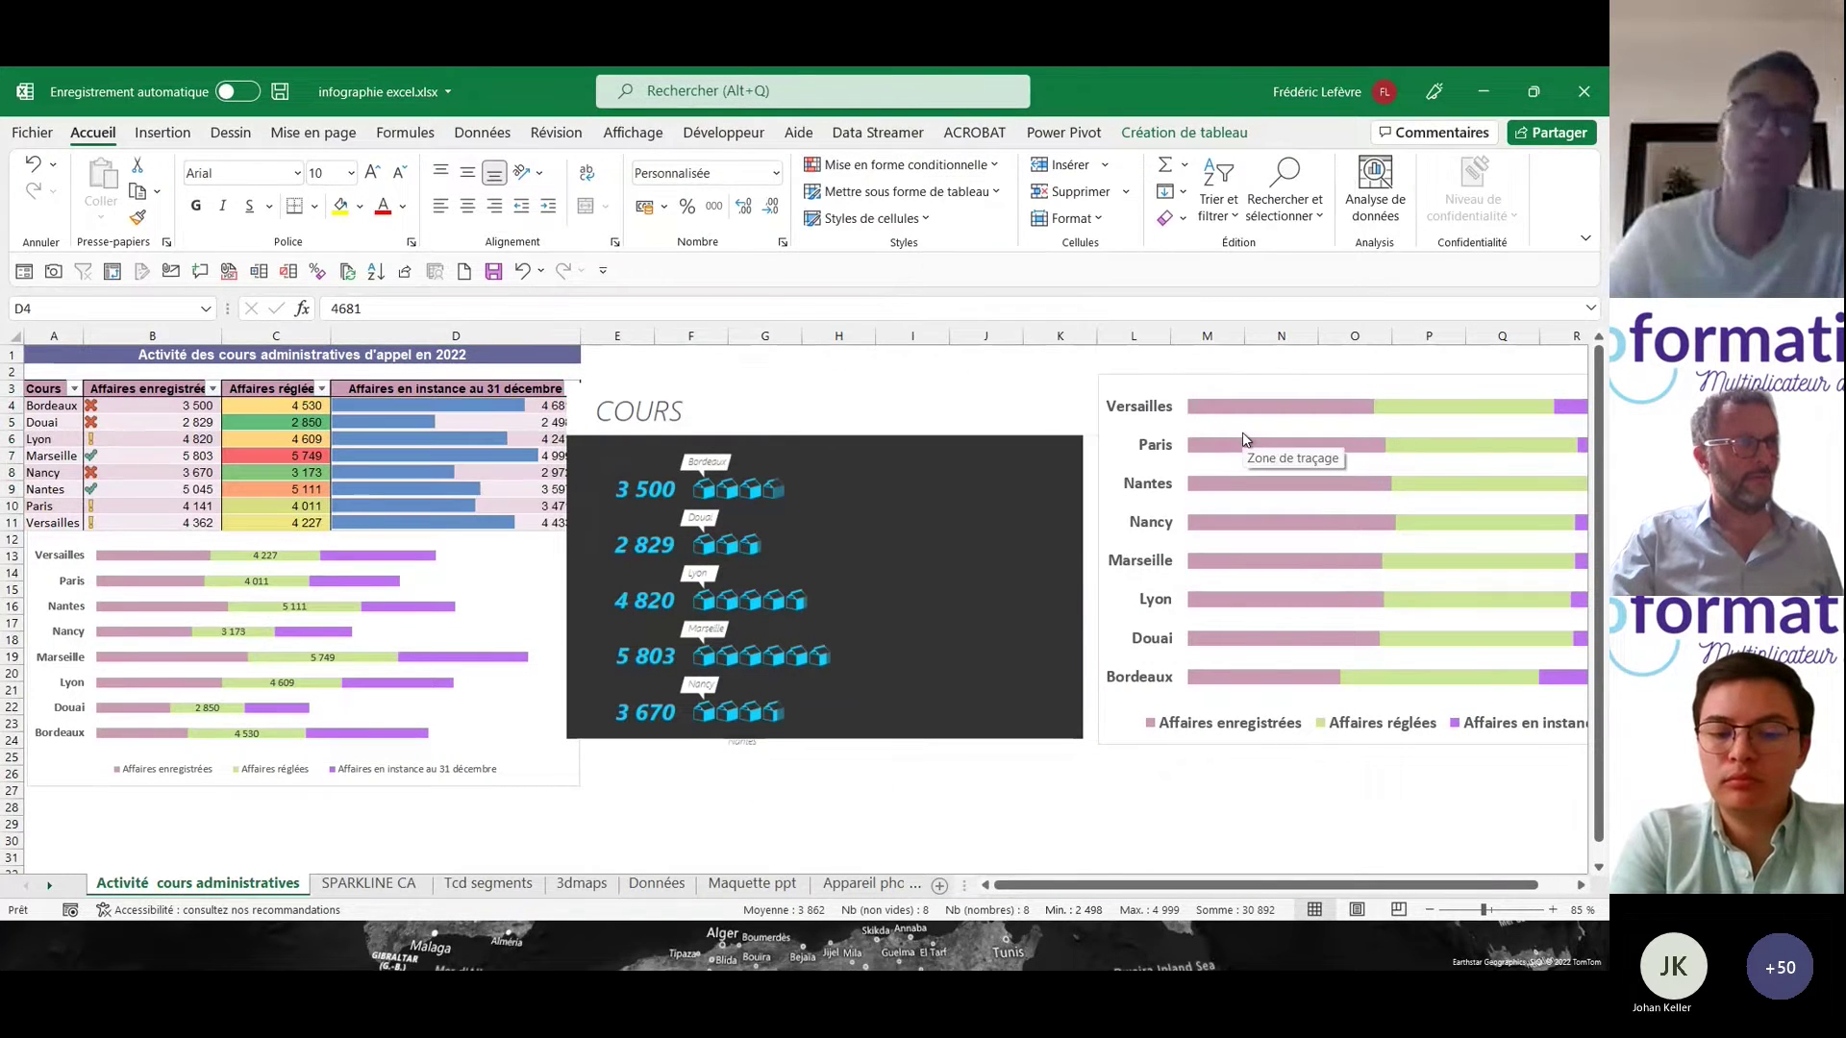
{"action": "left_click", "coordinate": [970, 170]}
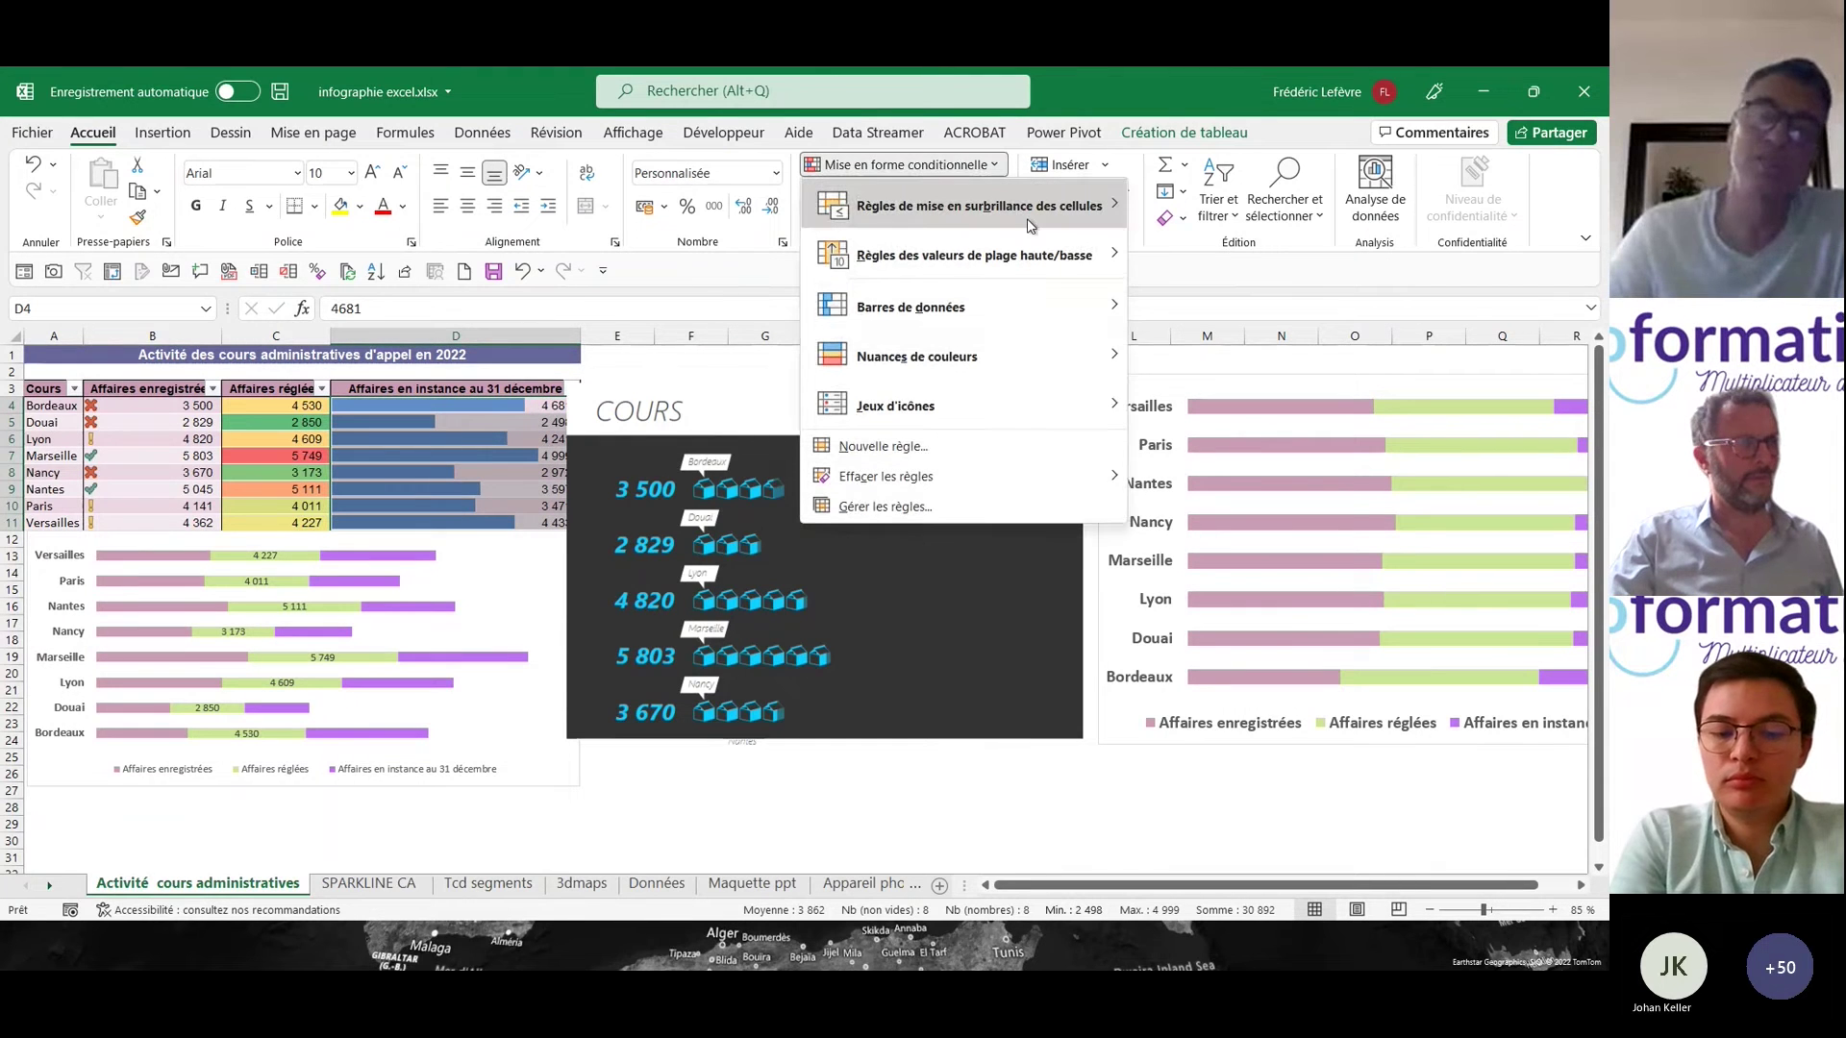
{"action": "mouse_move", "coordinate": [1030, 225]}
{"action": "left_click", "coordinate": [1211, 205]}
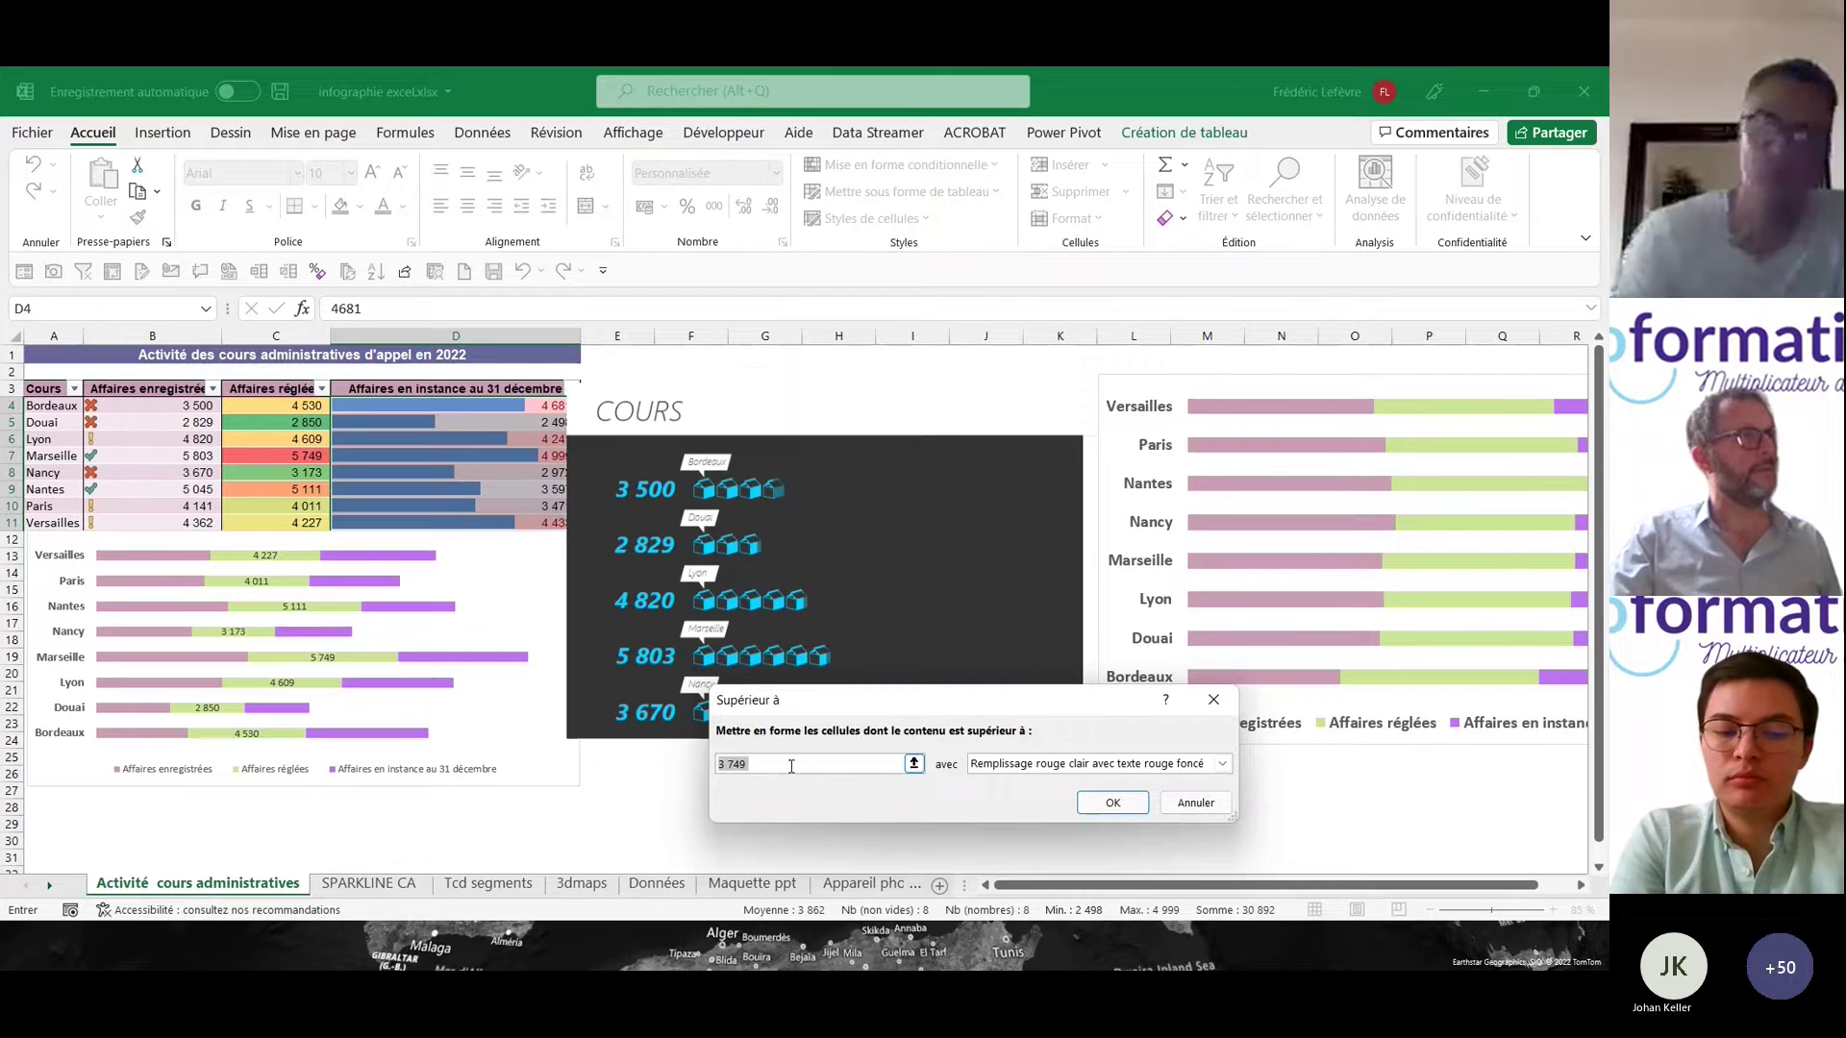
{"action": "type", "text": "3000"}
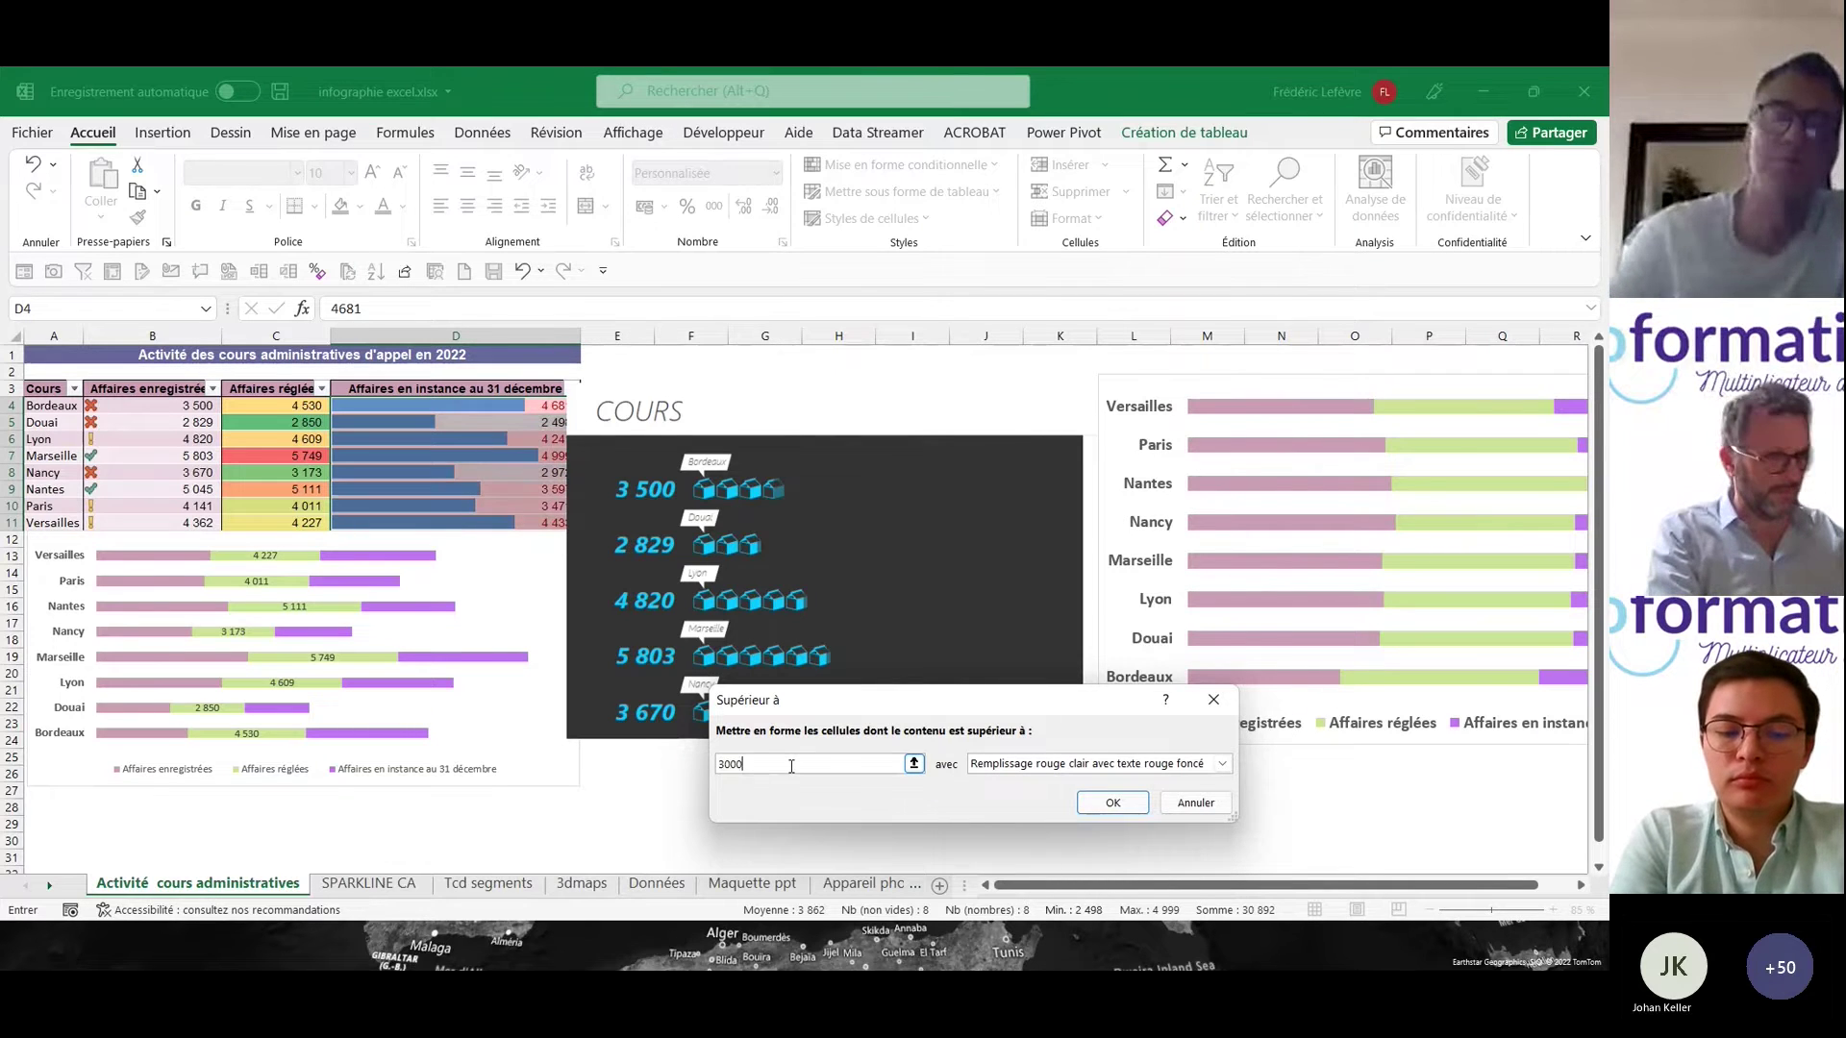
{"action": "left_click", "coordinate": [1221, 763]}
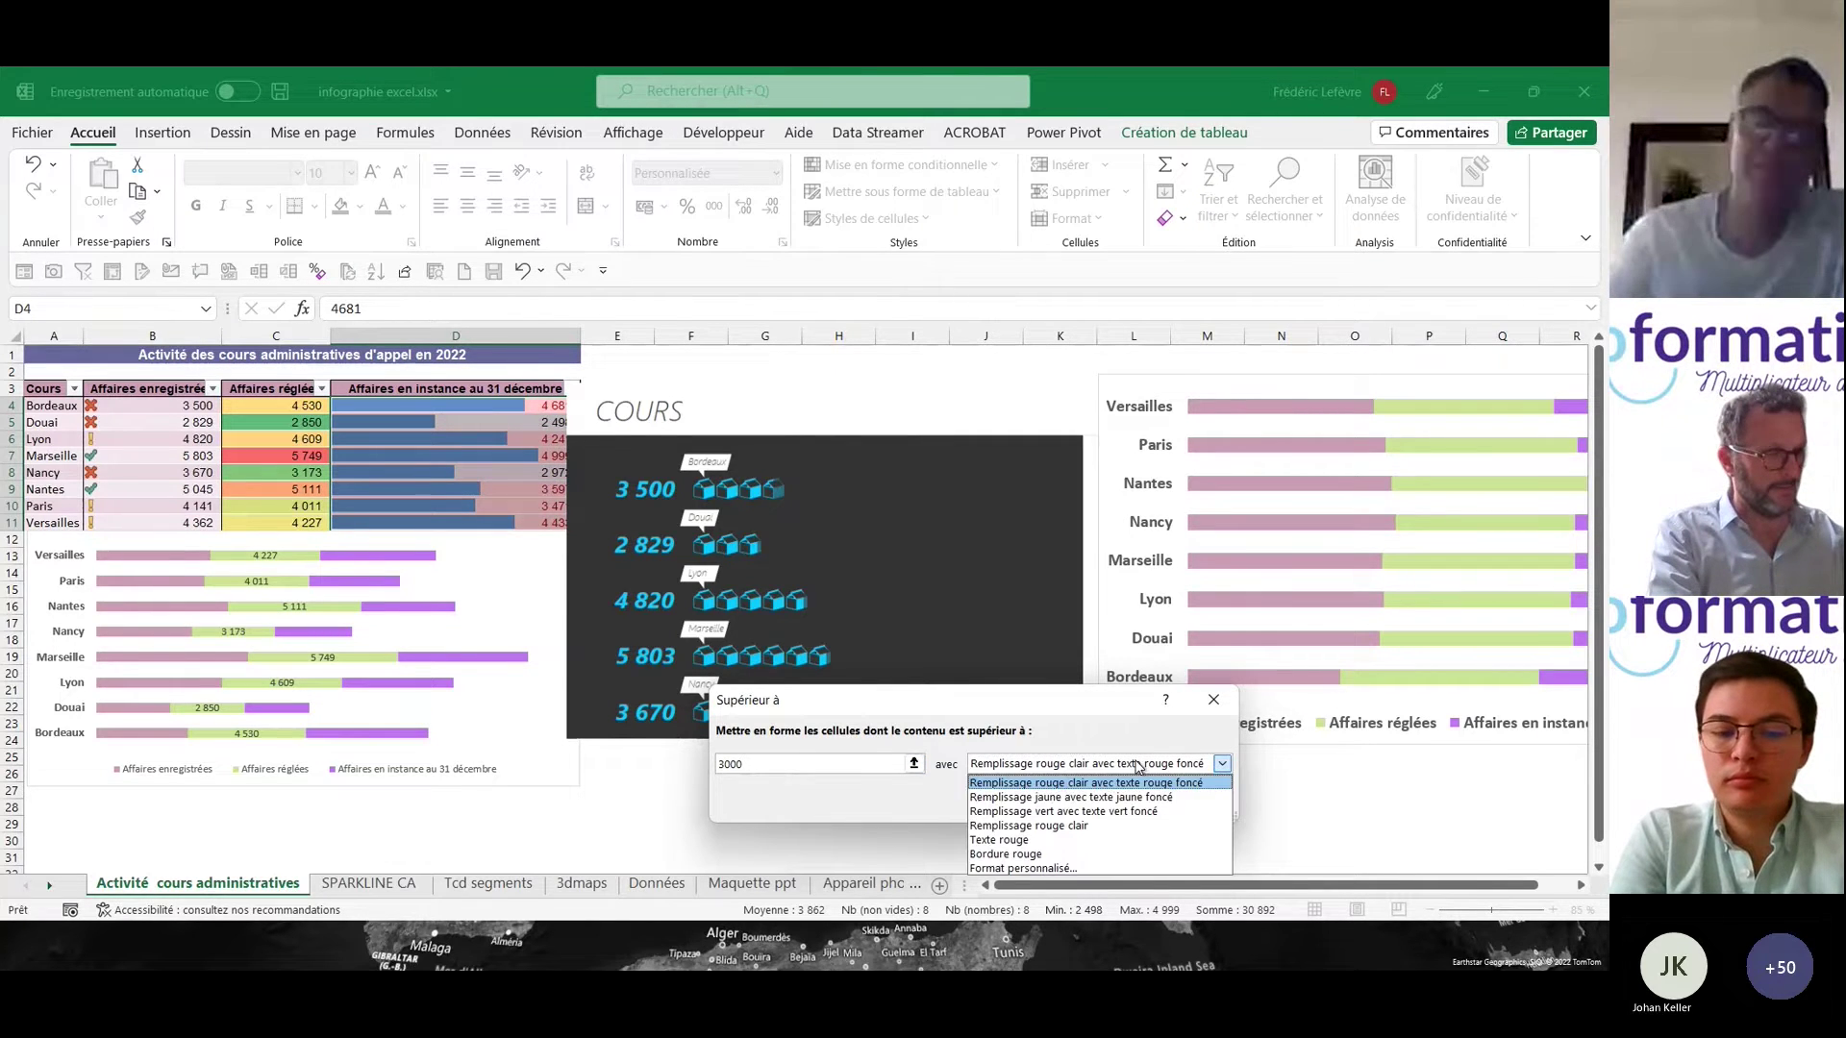
{"action": "left_click", "coordinate": [1009, 799]}
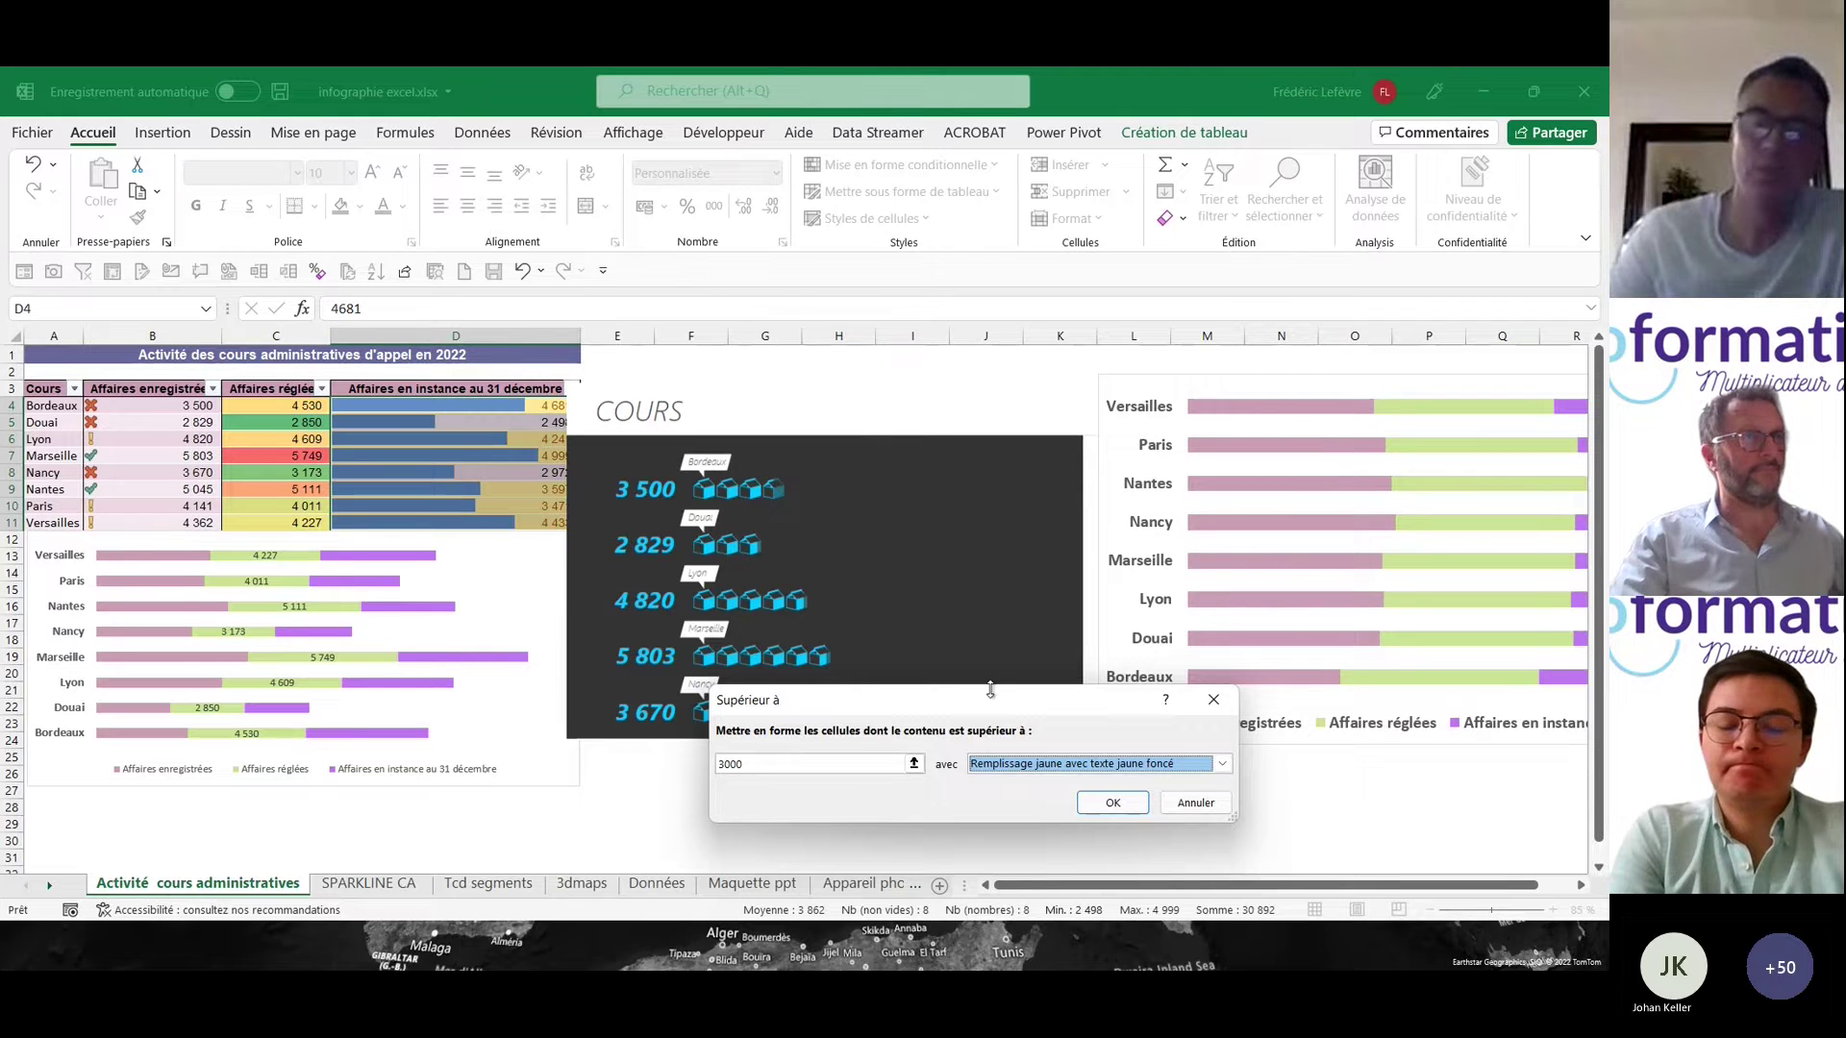
{"action": "left_click", "coordinate": [1112, 803]}
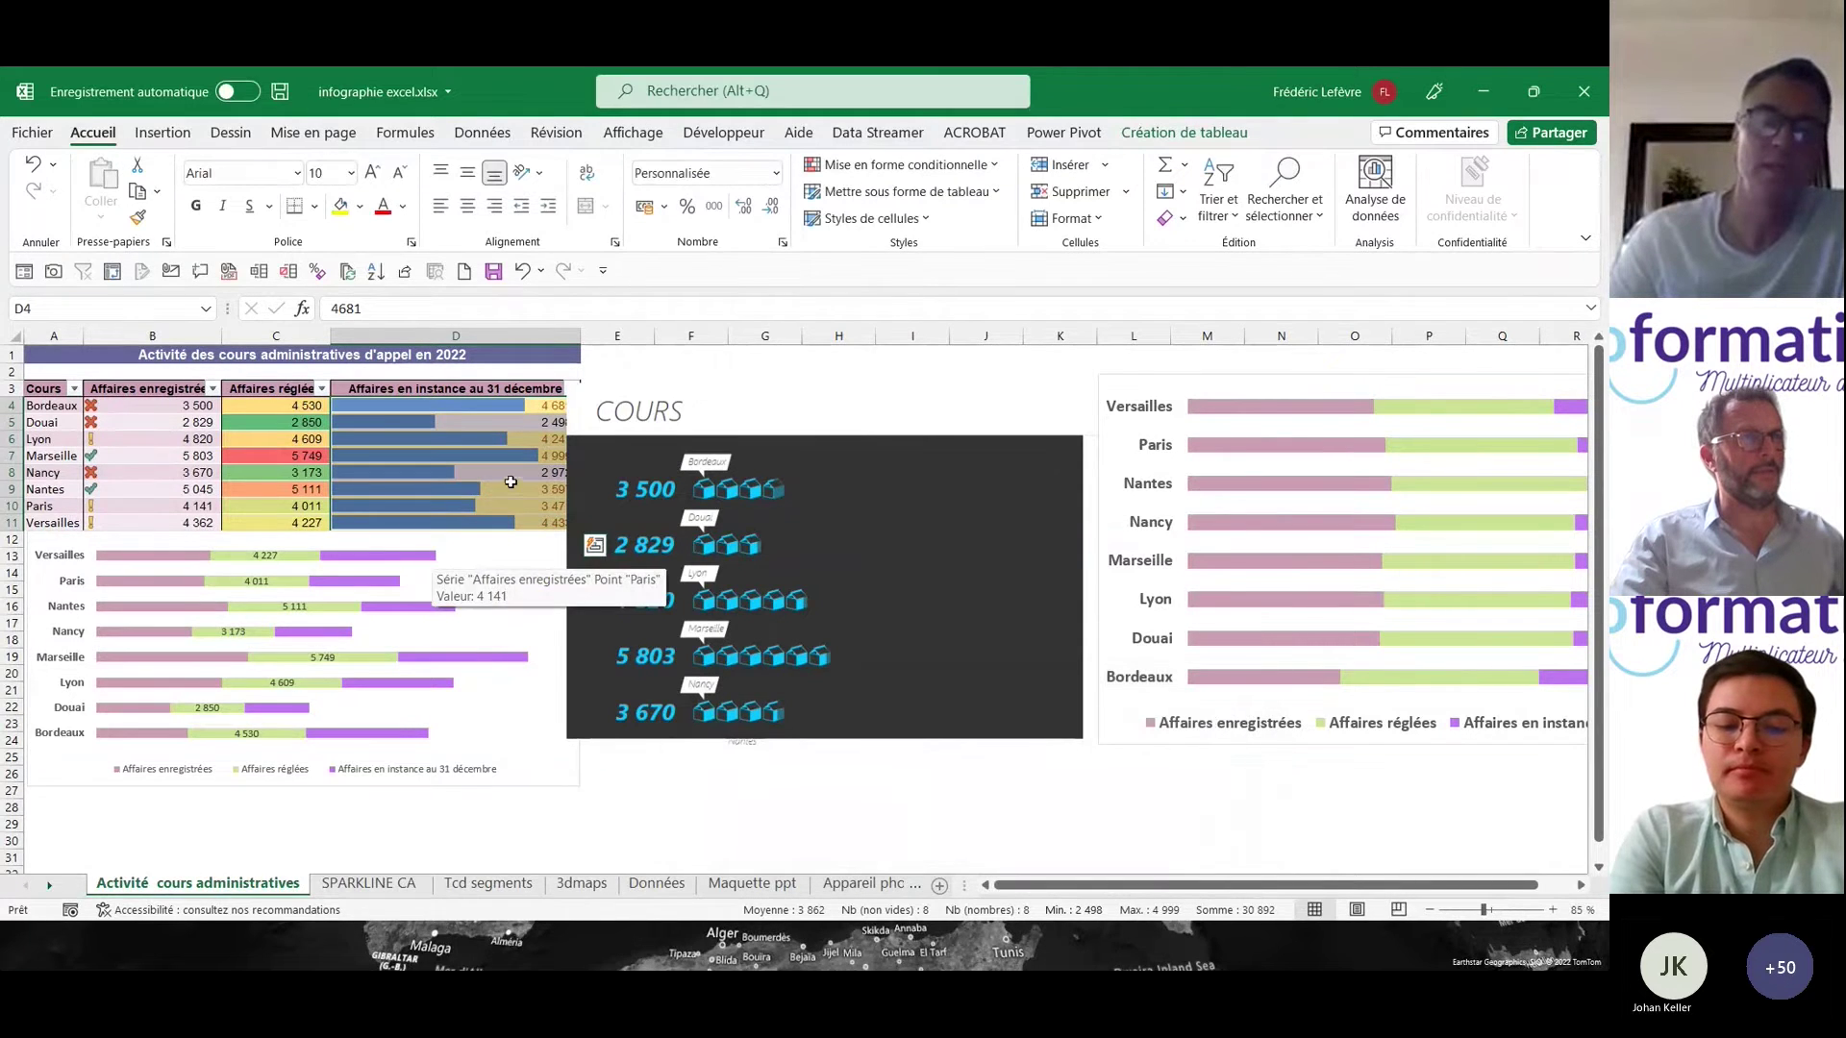
- Remove the dark COURS people graph that overlaps the edge of column D
{"action": "left_click", "coordinate": [518, 475]}
{"action": "scroll", "coordinate": [520, 475], "scroll_direction": "up", "scroll_amount": 3}
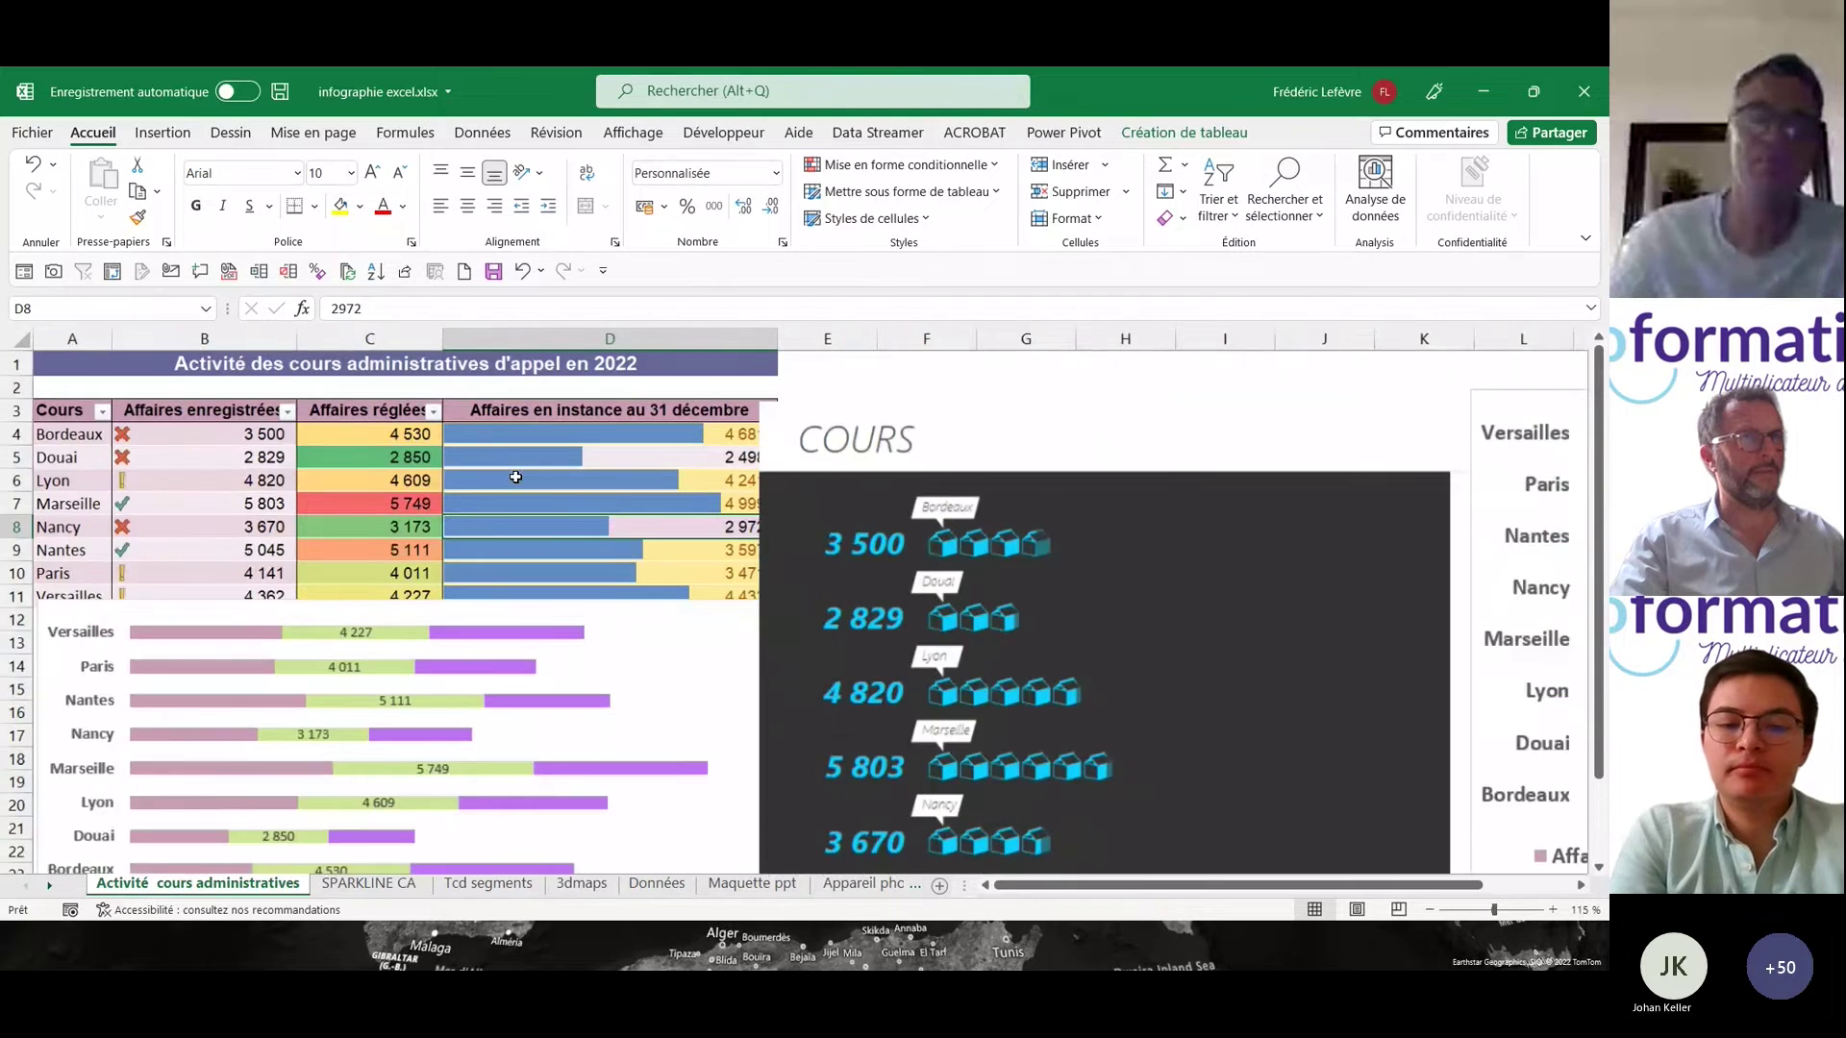
{"action": "left_click", "coordinate": [1033, 486]}
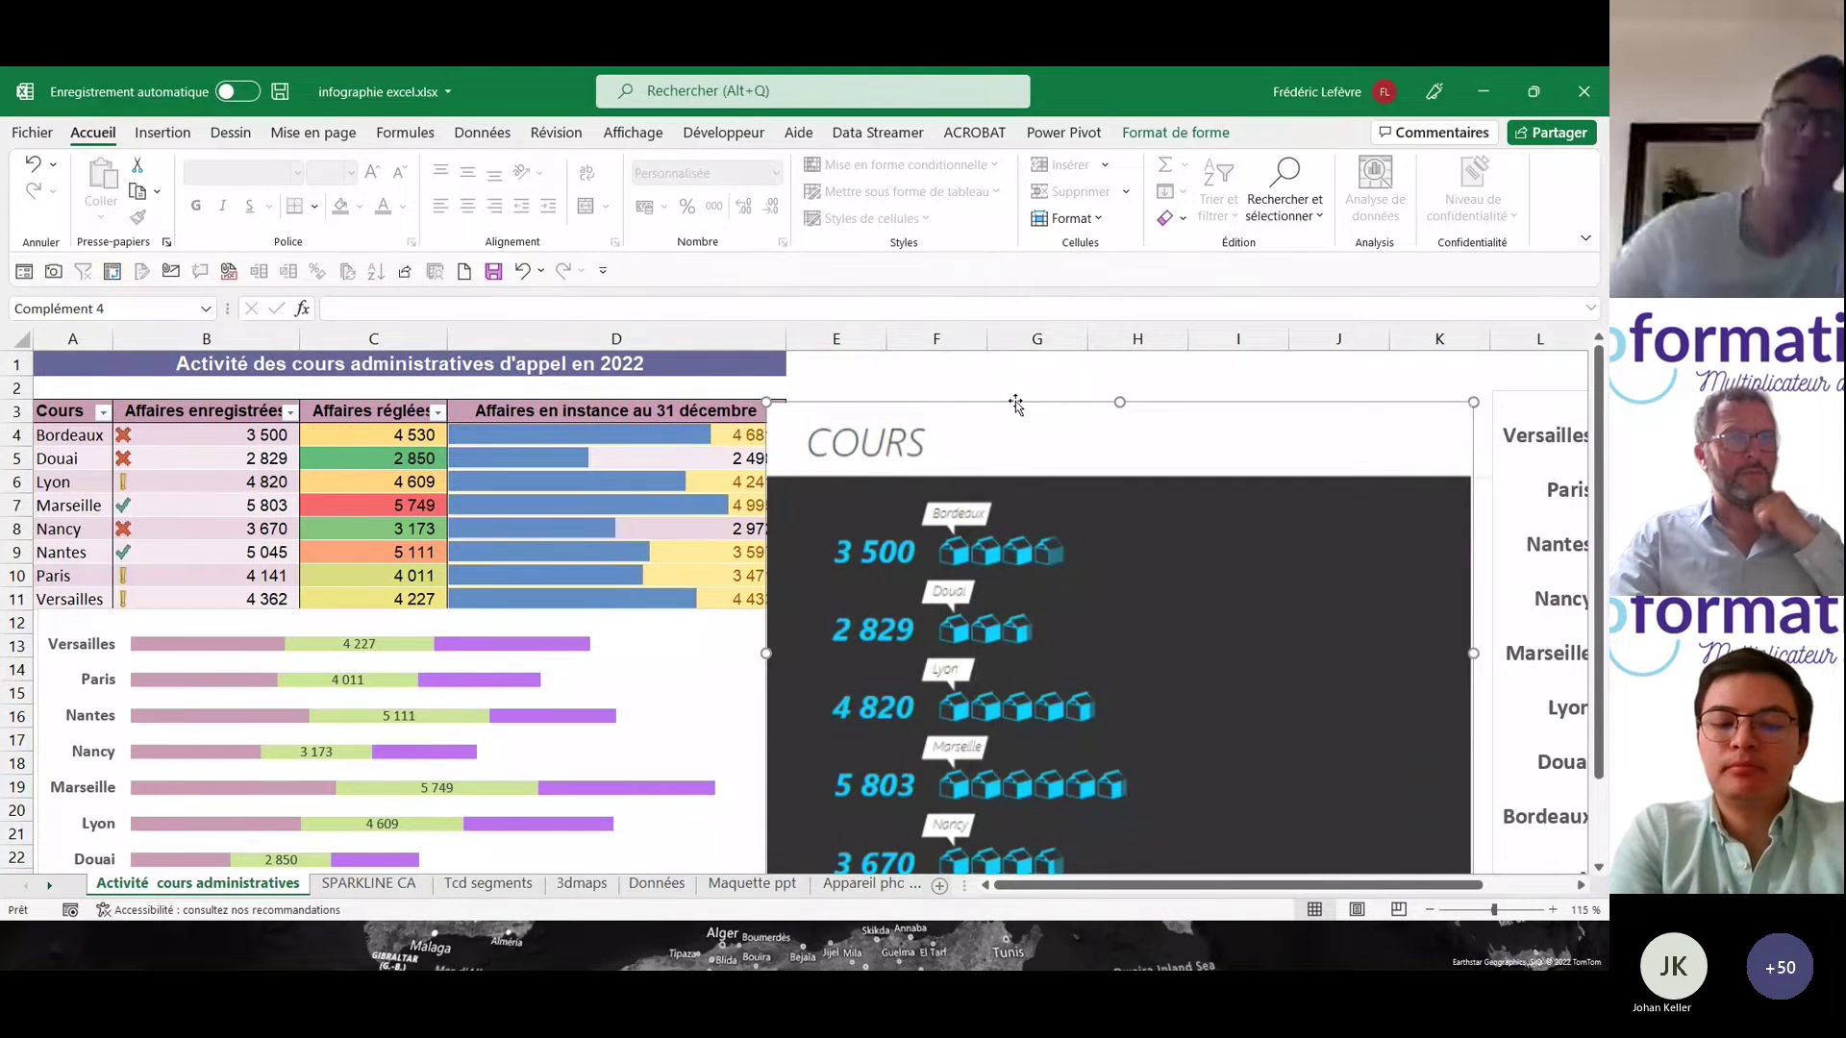
{"action": "key", "text": "Escape"}
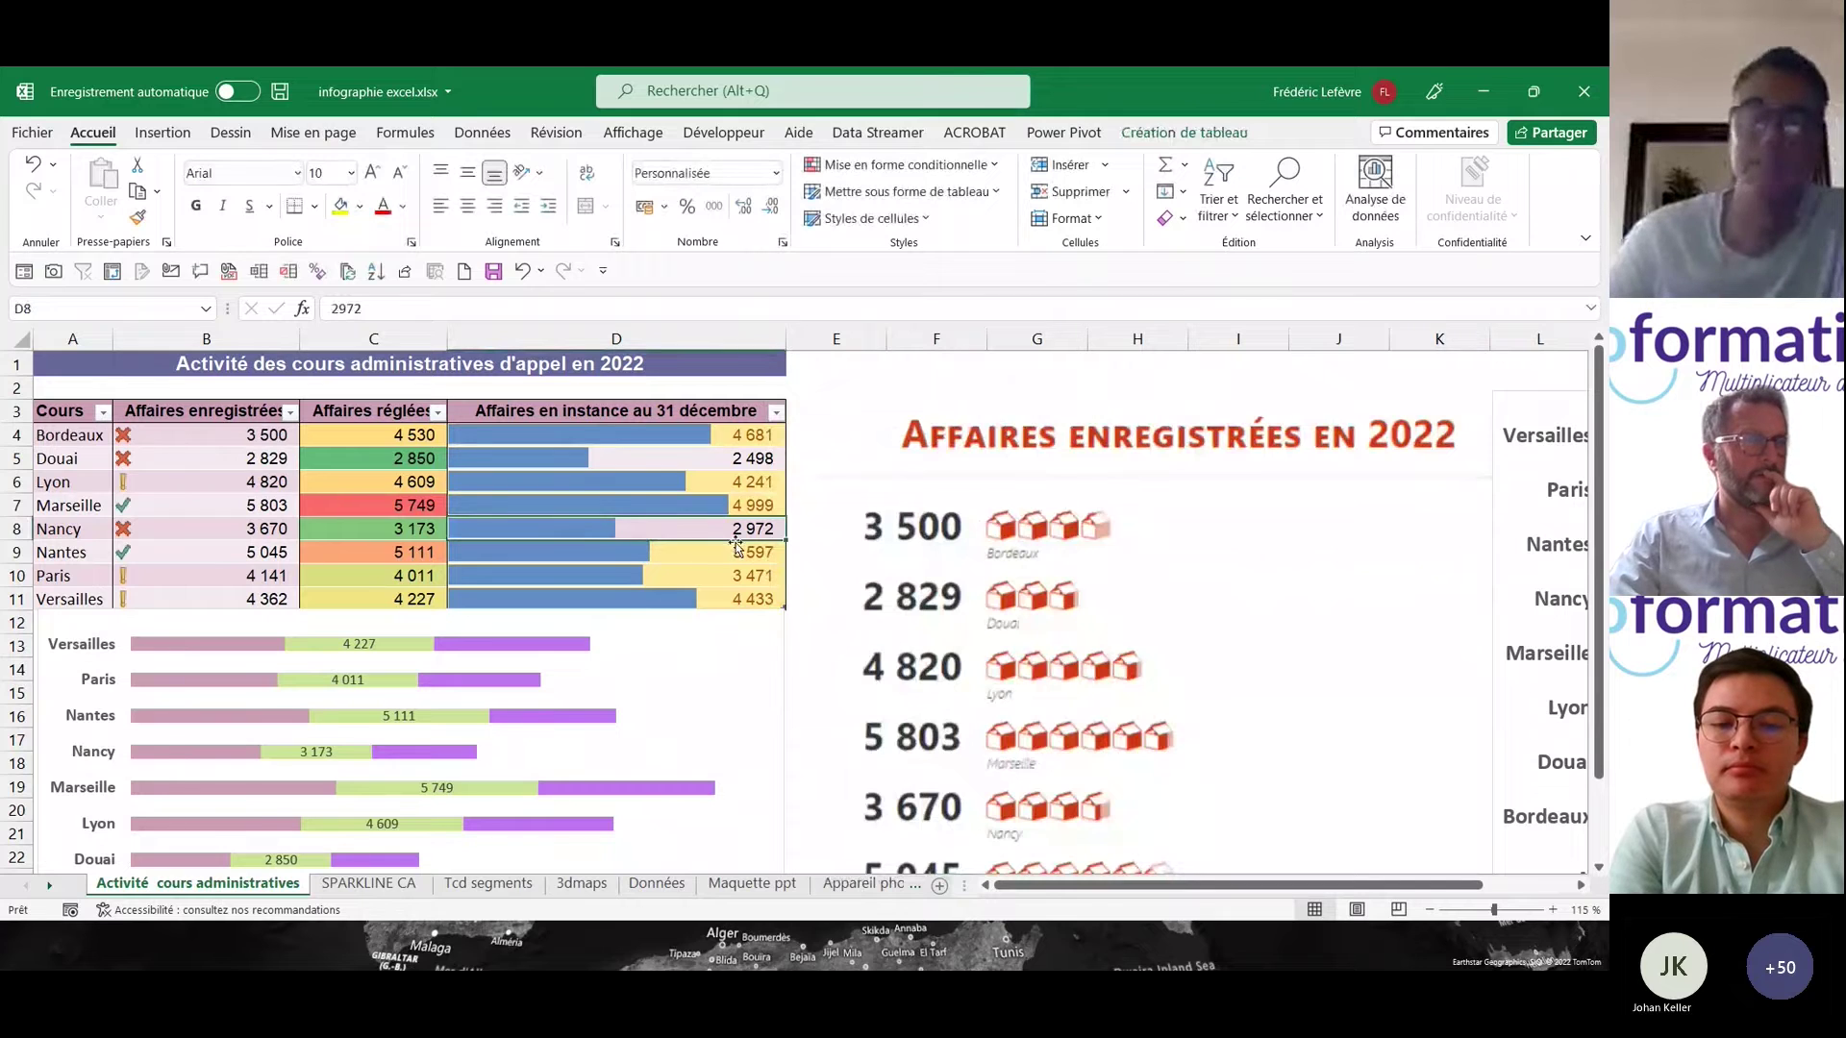
- Set Douai's pending cases in D5 to 3001
{"action": "left_click", "coordinate": [749, 458]}
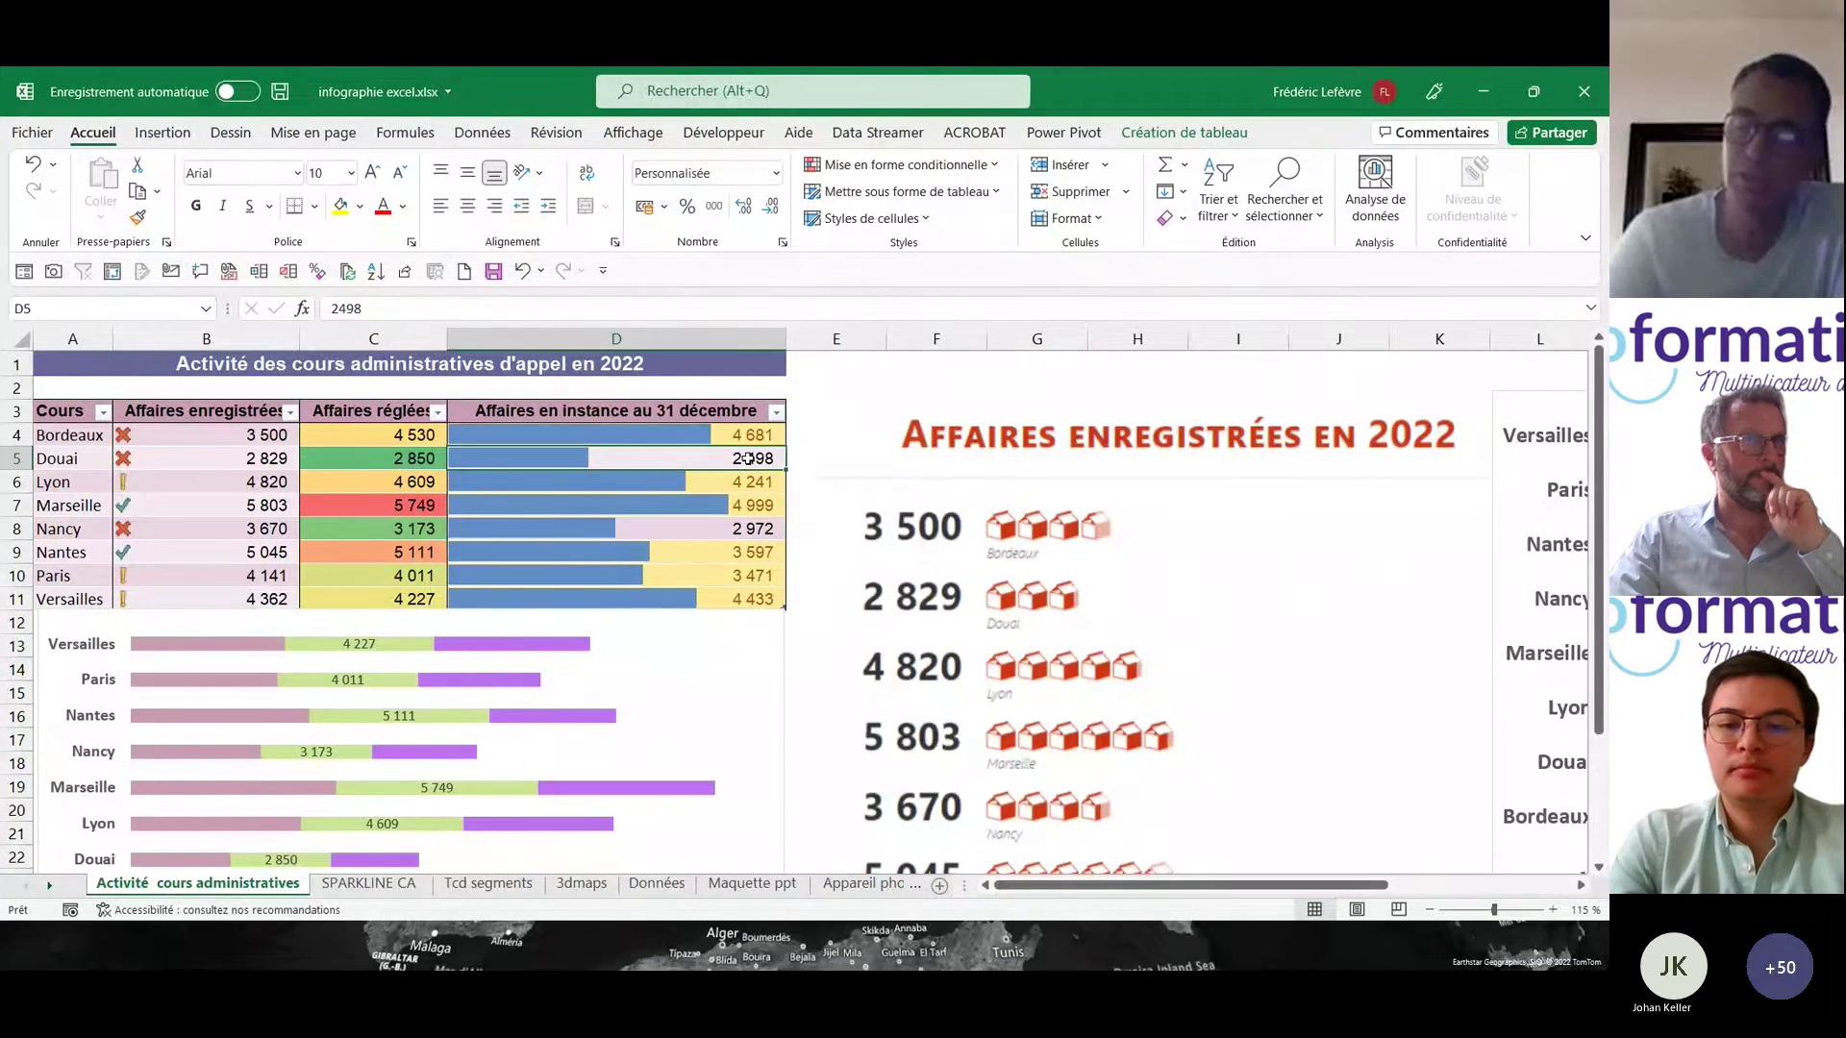
{"action": "type", "text": "3 001"}
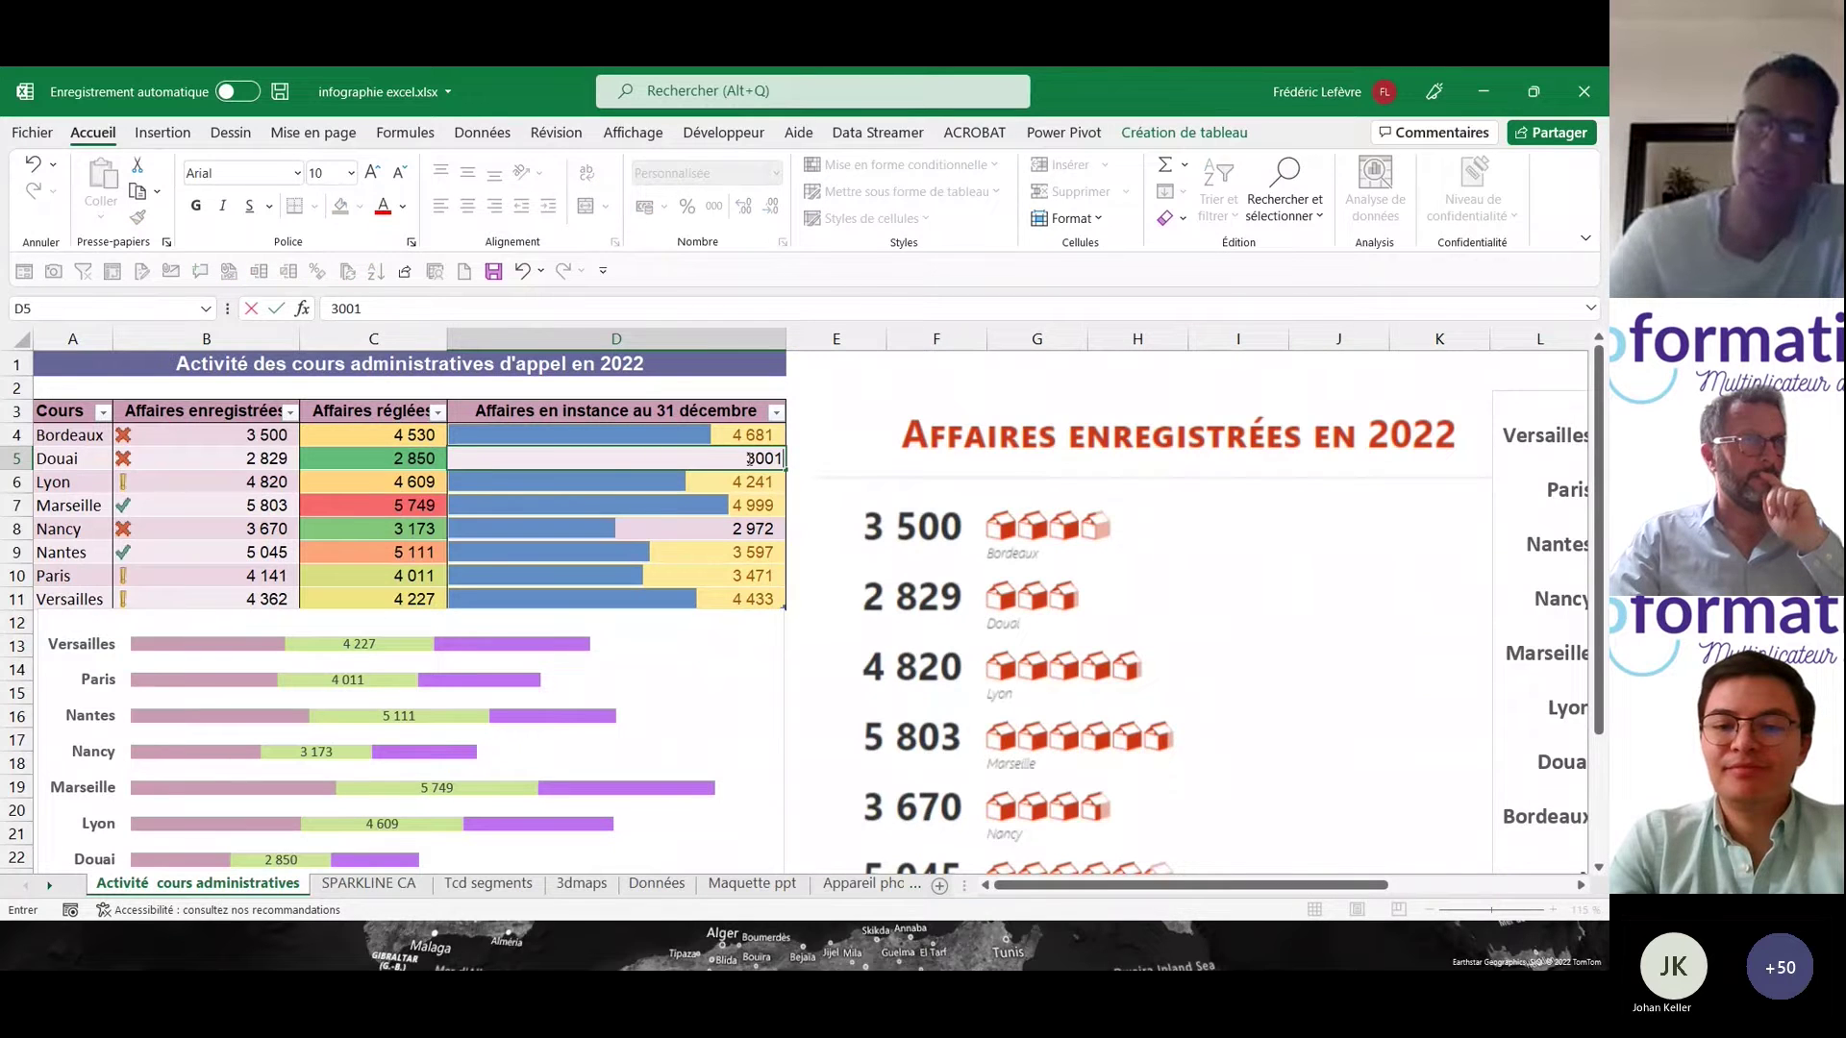
{"action": "key", "text": "Return"}
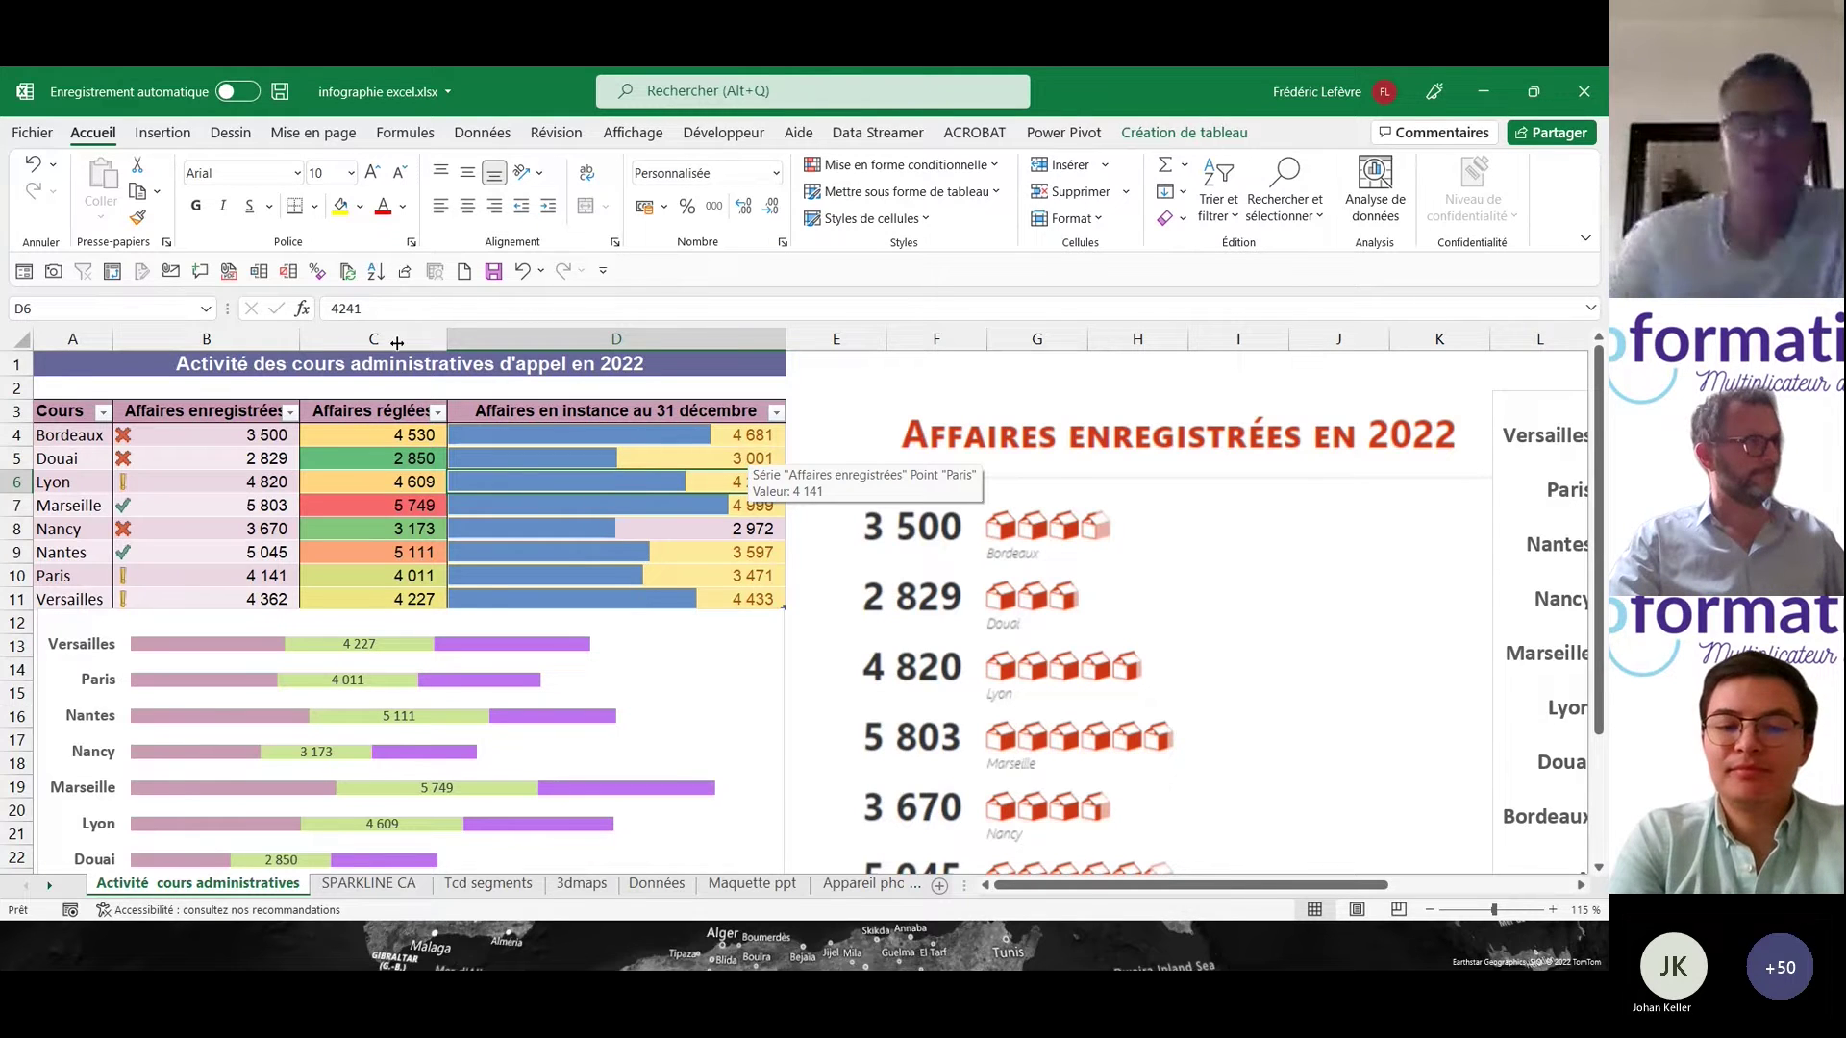
{"action": "left_click", "coordinate": [214, 432]}
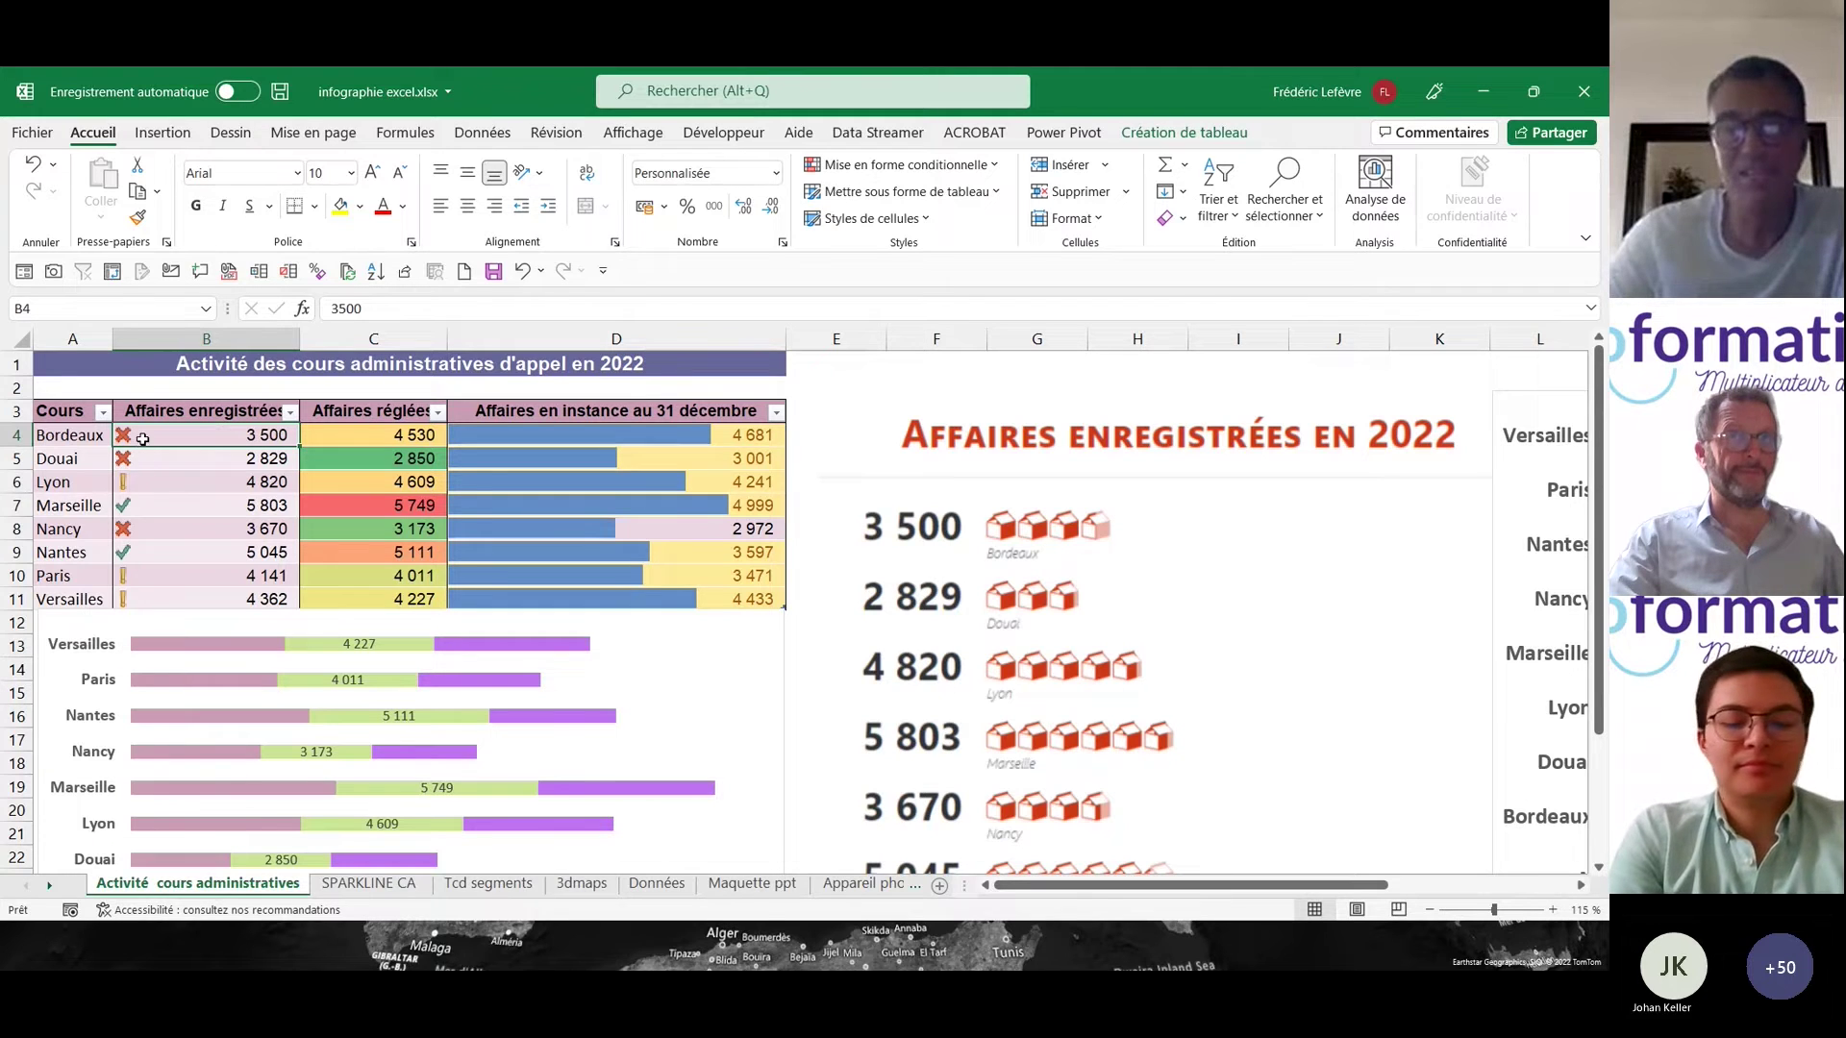
{"action": "left_click", "coordinate": [901, 166]}
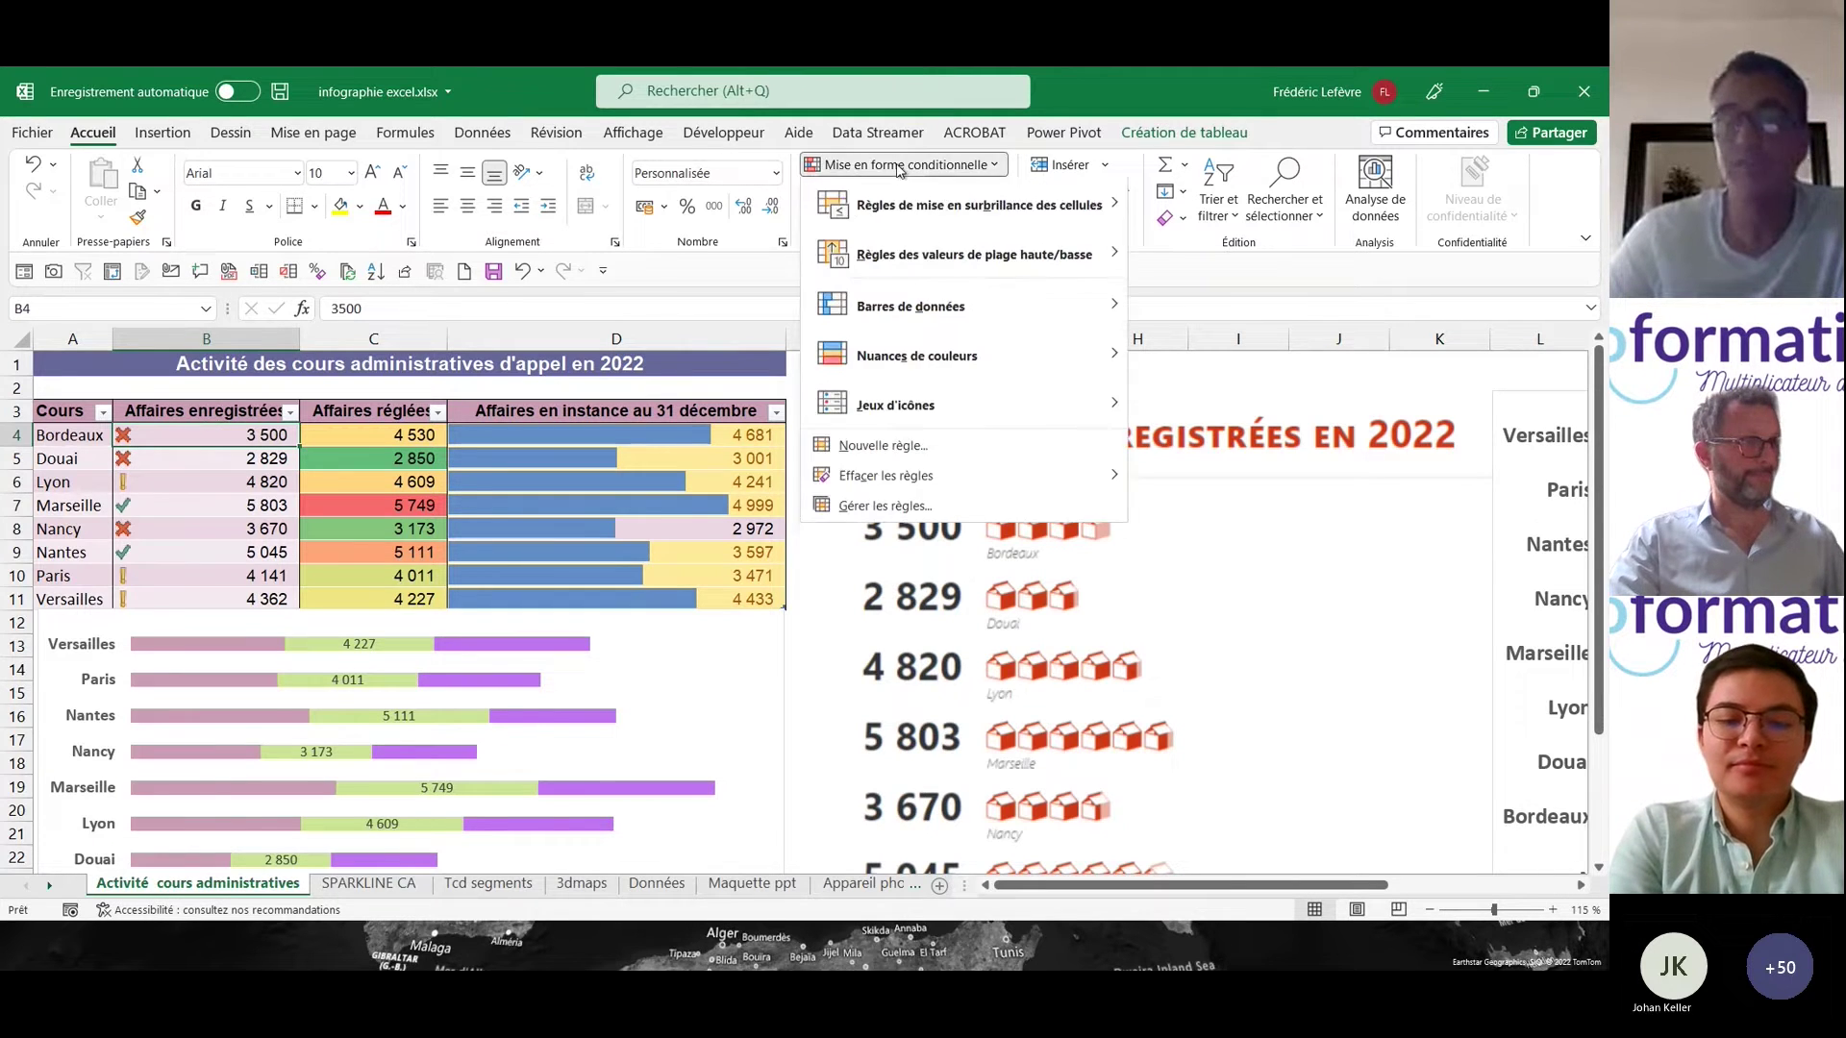
{"action": "mouse_move", "coordinate": [918, 308]}
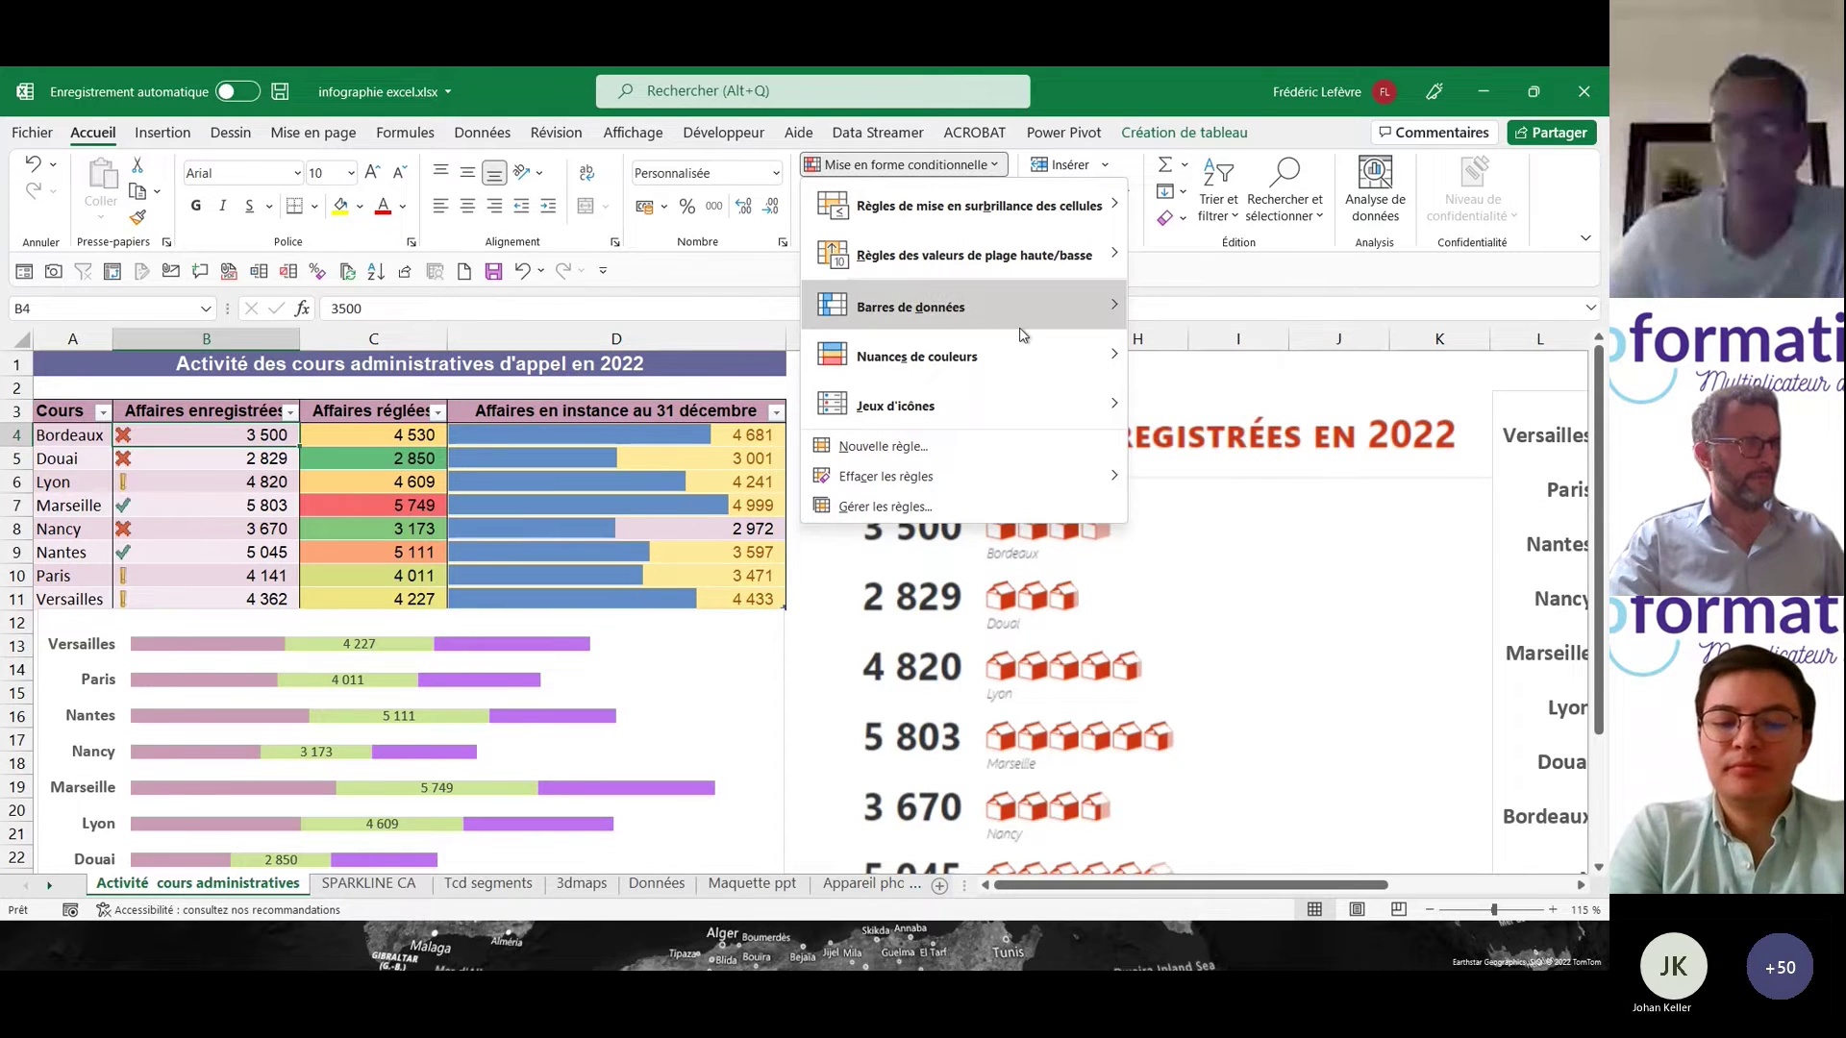
{"action": "key", "text": "Escape"}
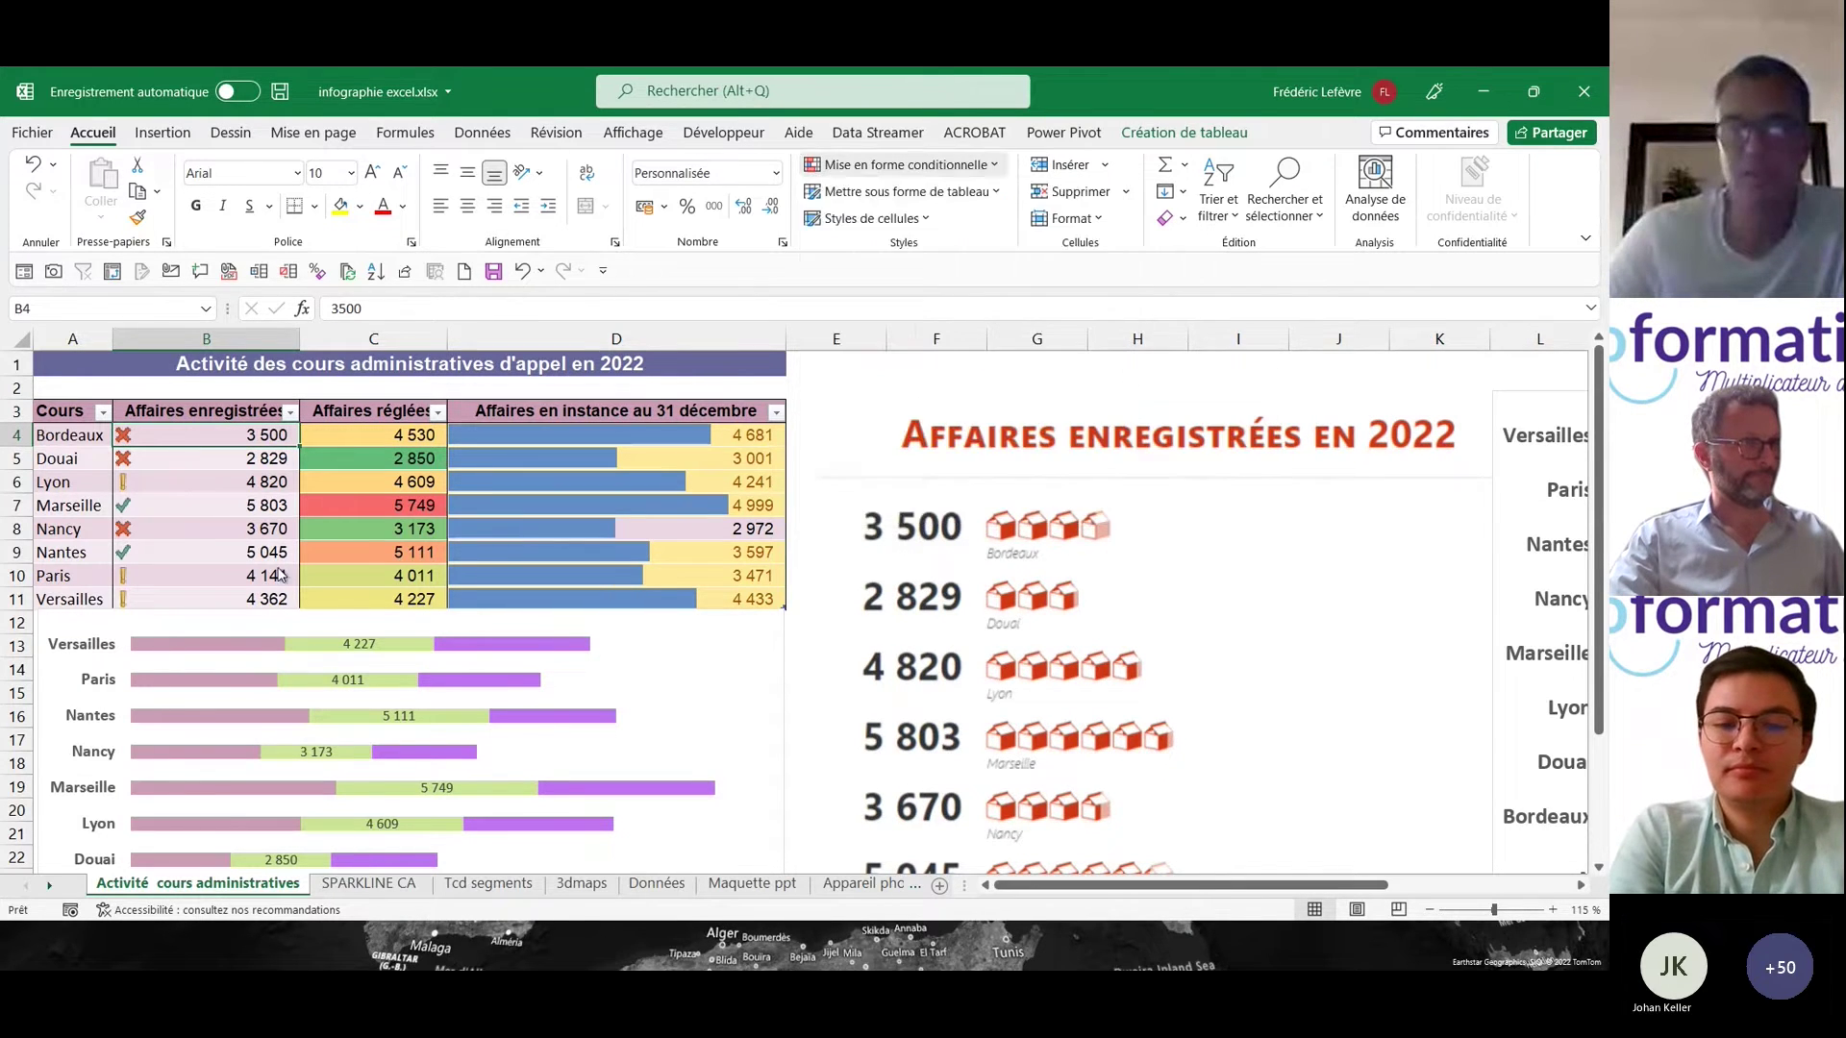
- Apply the uncircled three-symbol icon set (check mark, exclamation mark, cross) to the registered cases in B4:B11
{"action": "left_click_drag", "start_coordinate": [244, 444], "coordinate": [248, 598]}
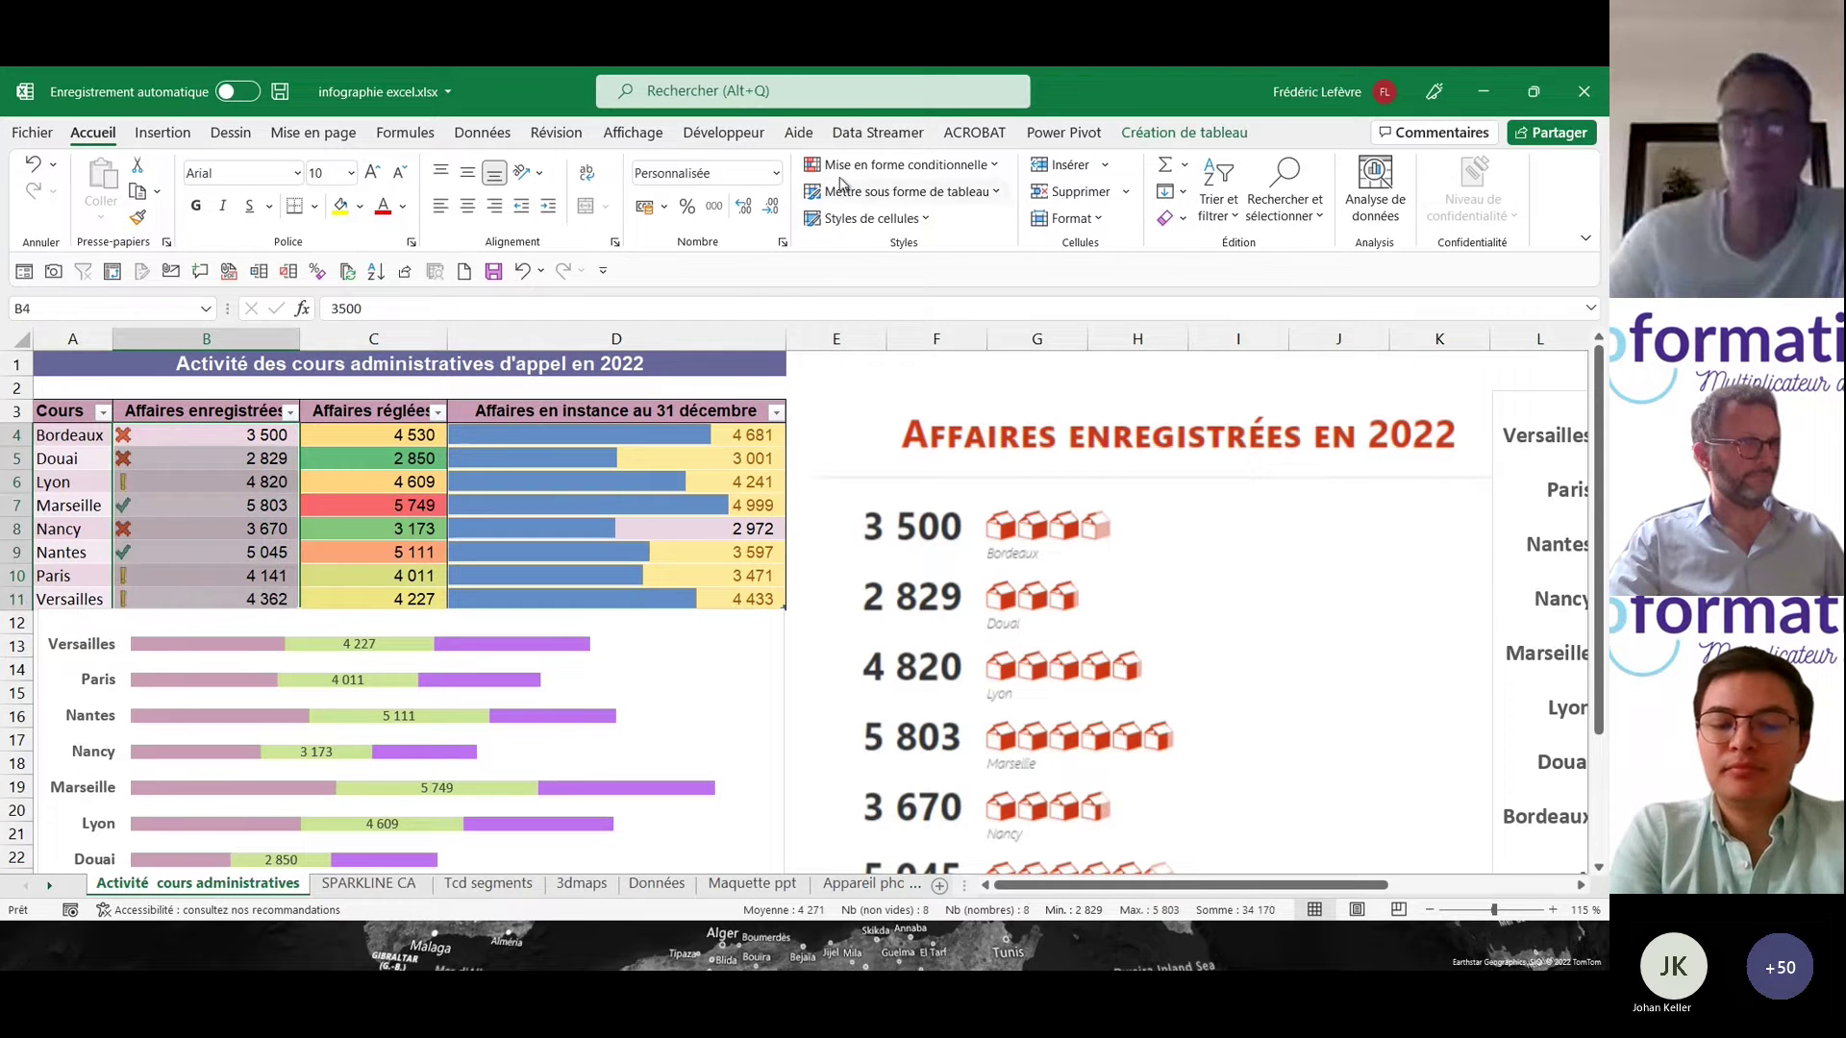
{"action": "left_click", "coordinate": [882, 169]}
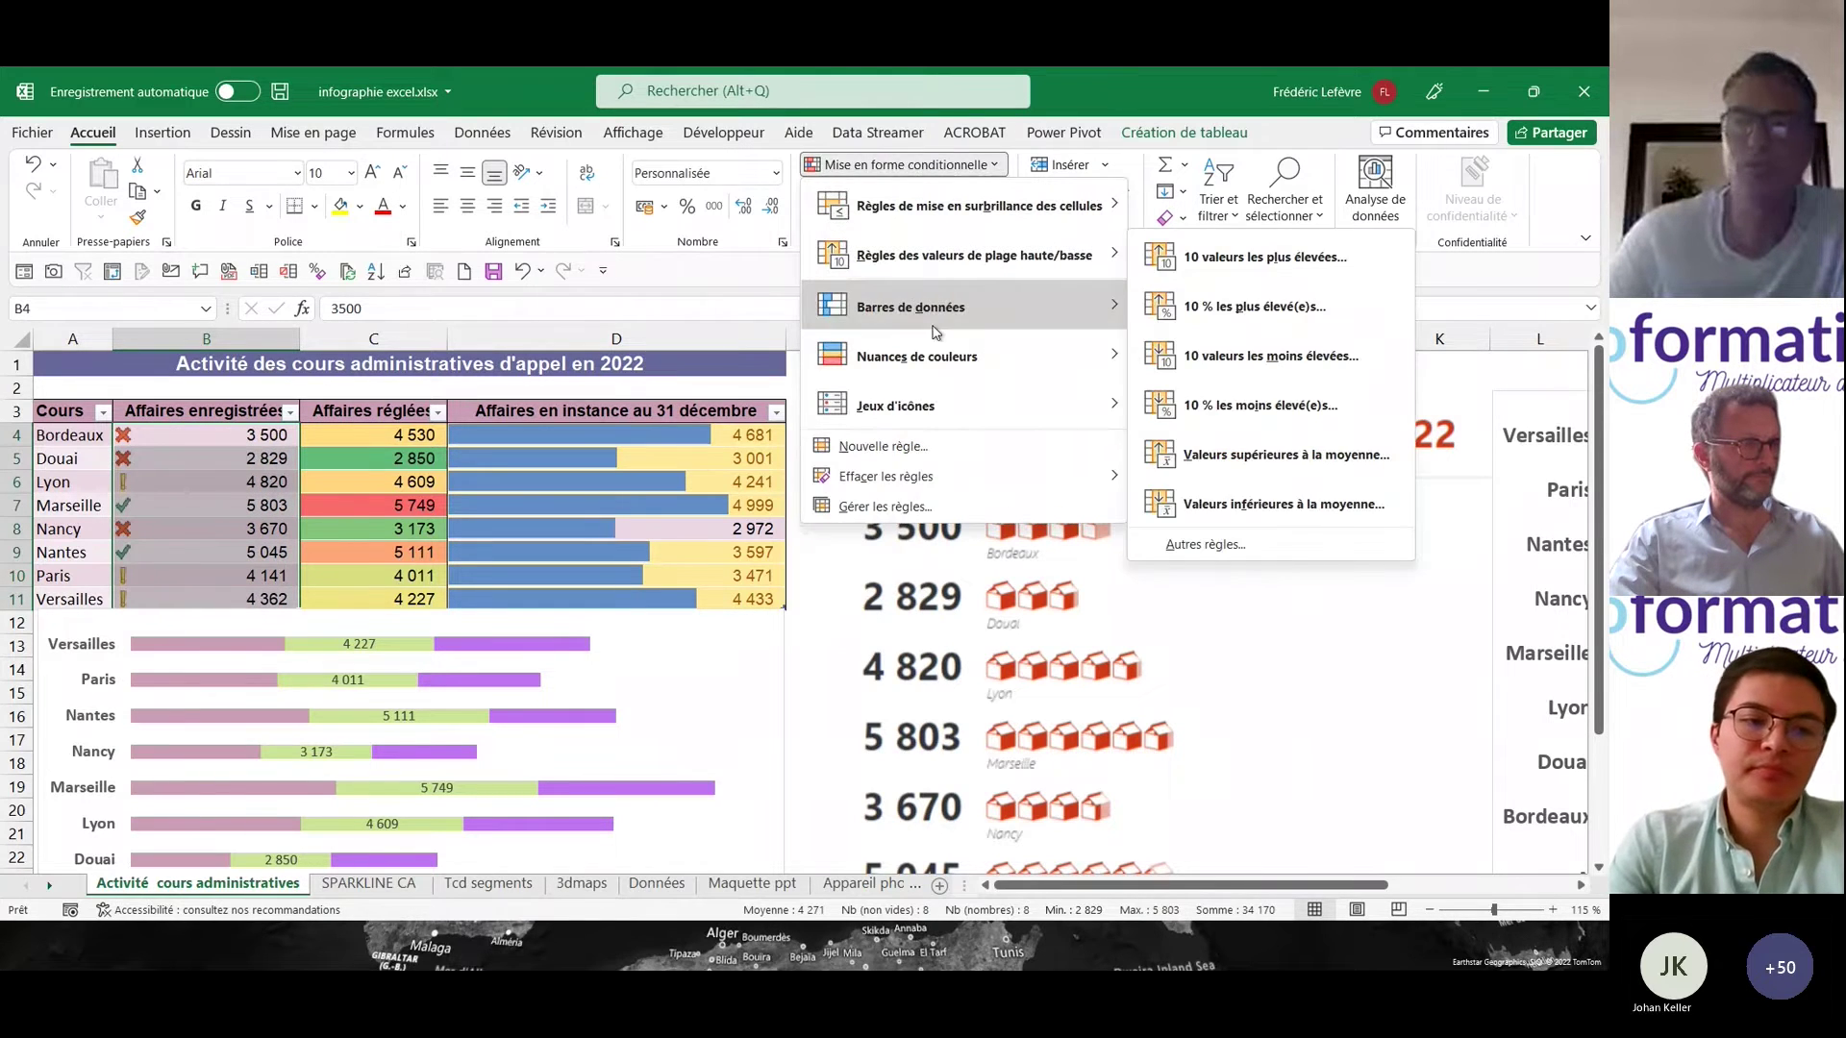
{"action": "mouse_move", "coordinate": [948, 352]}
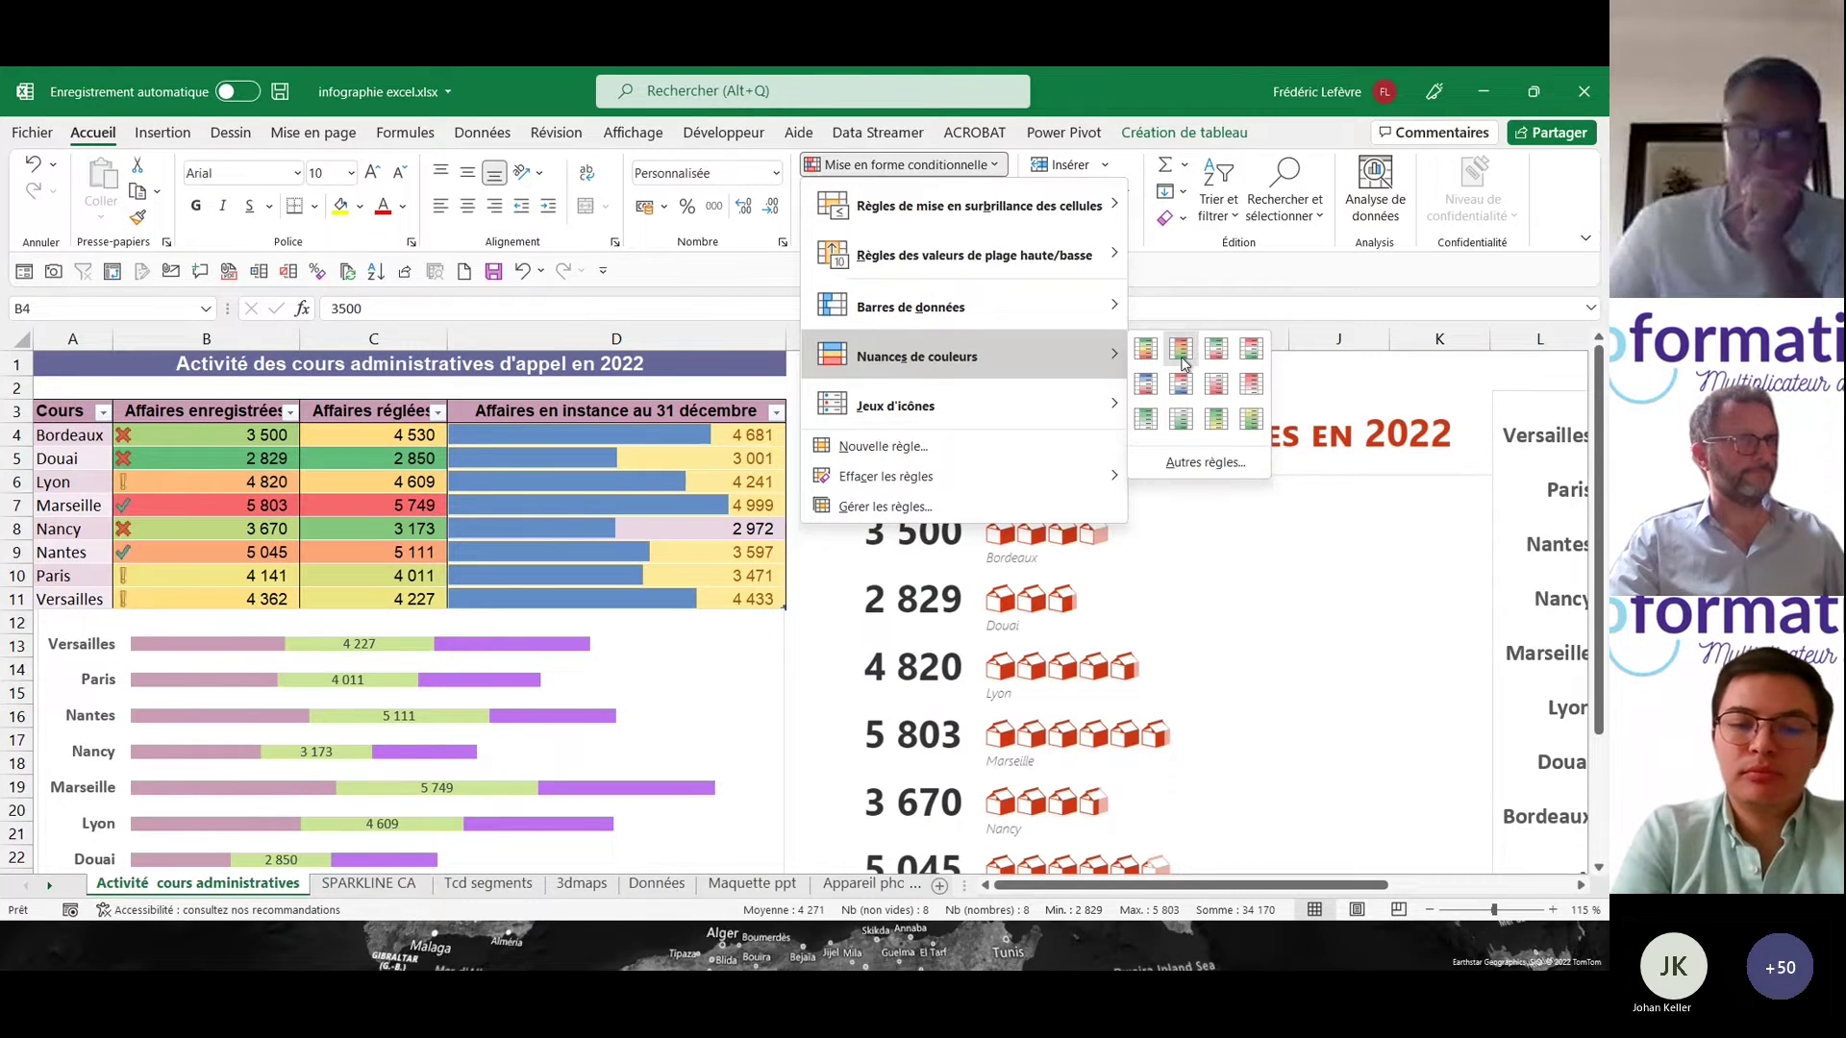
{"action": "mouse_move", "coordinate": [1077, 404]}
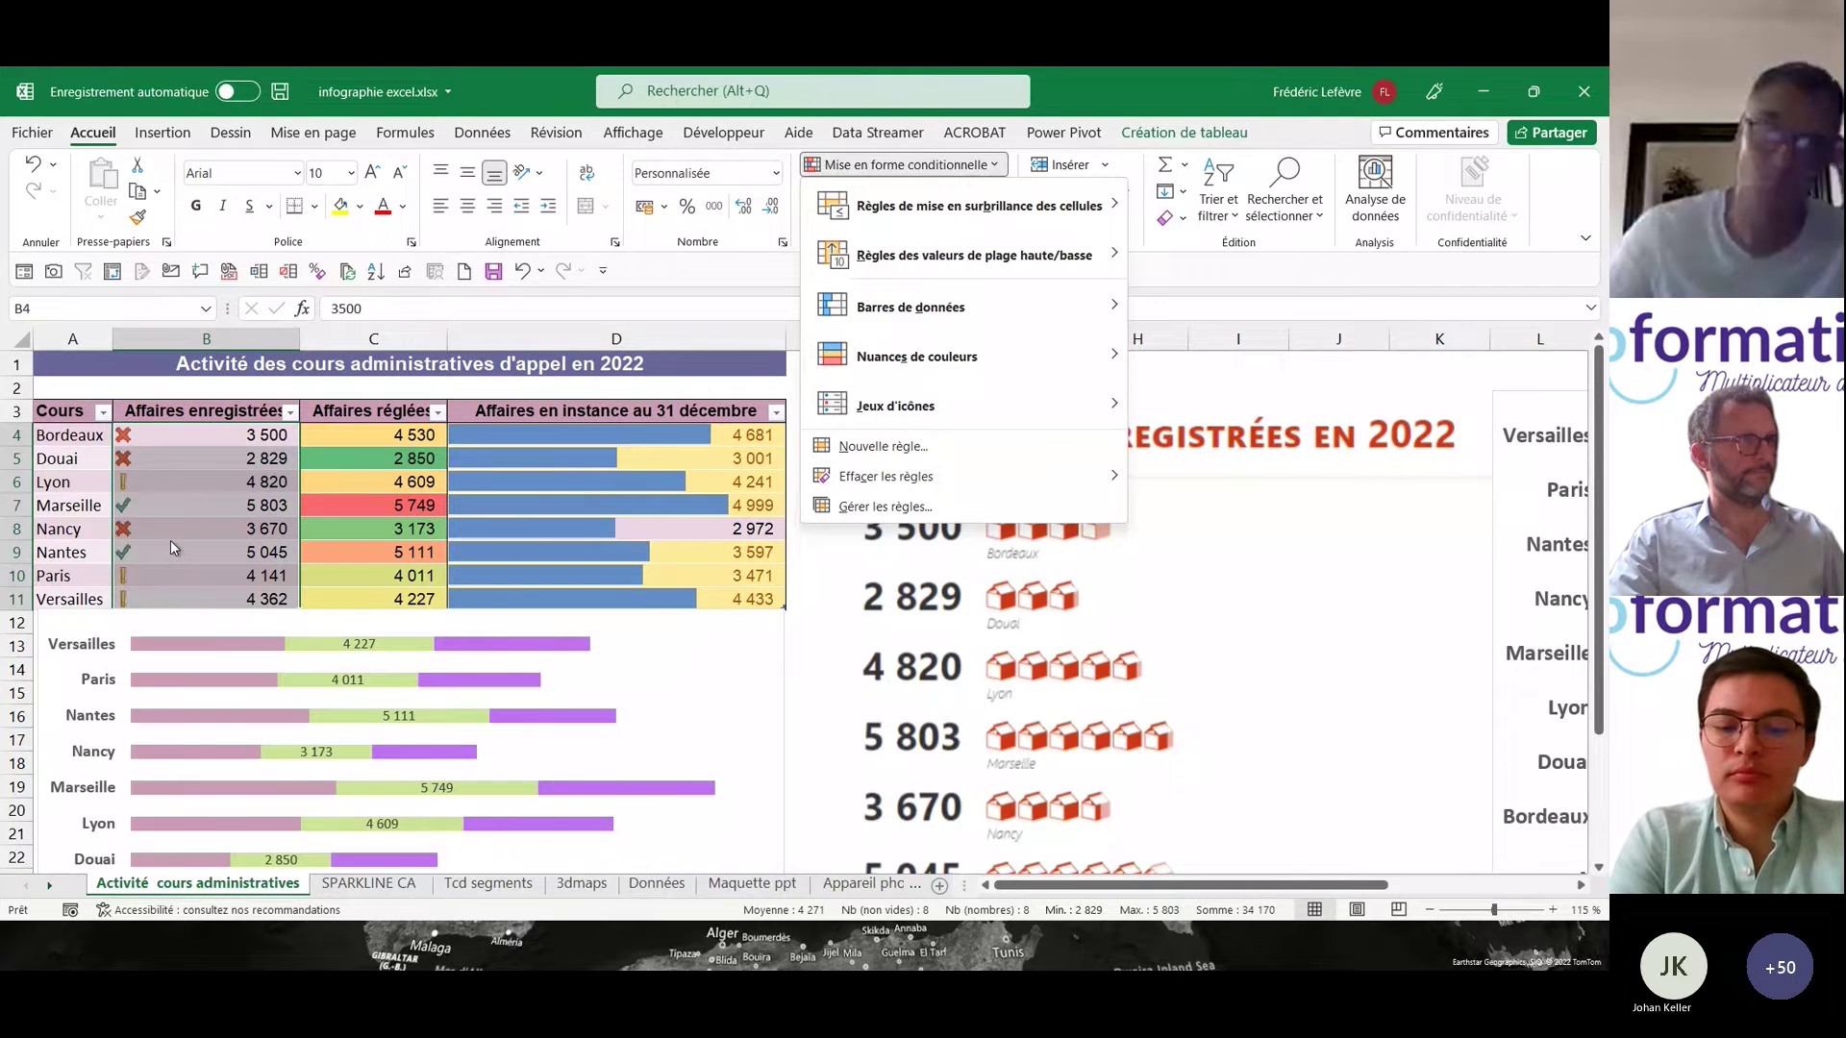
{"action": "mouse_move", "coordinate": [974, 421]}
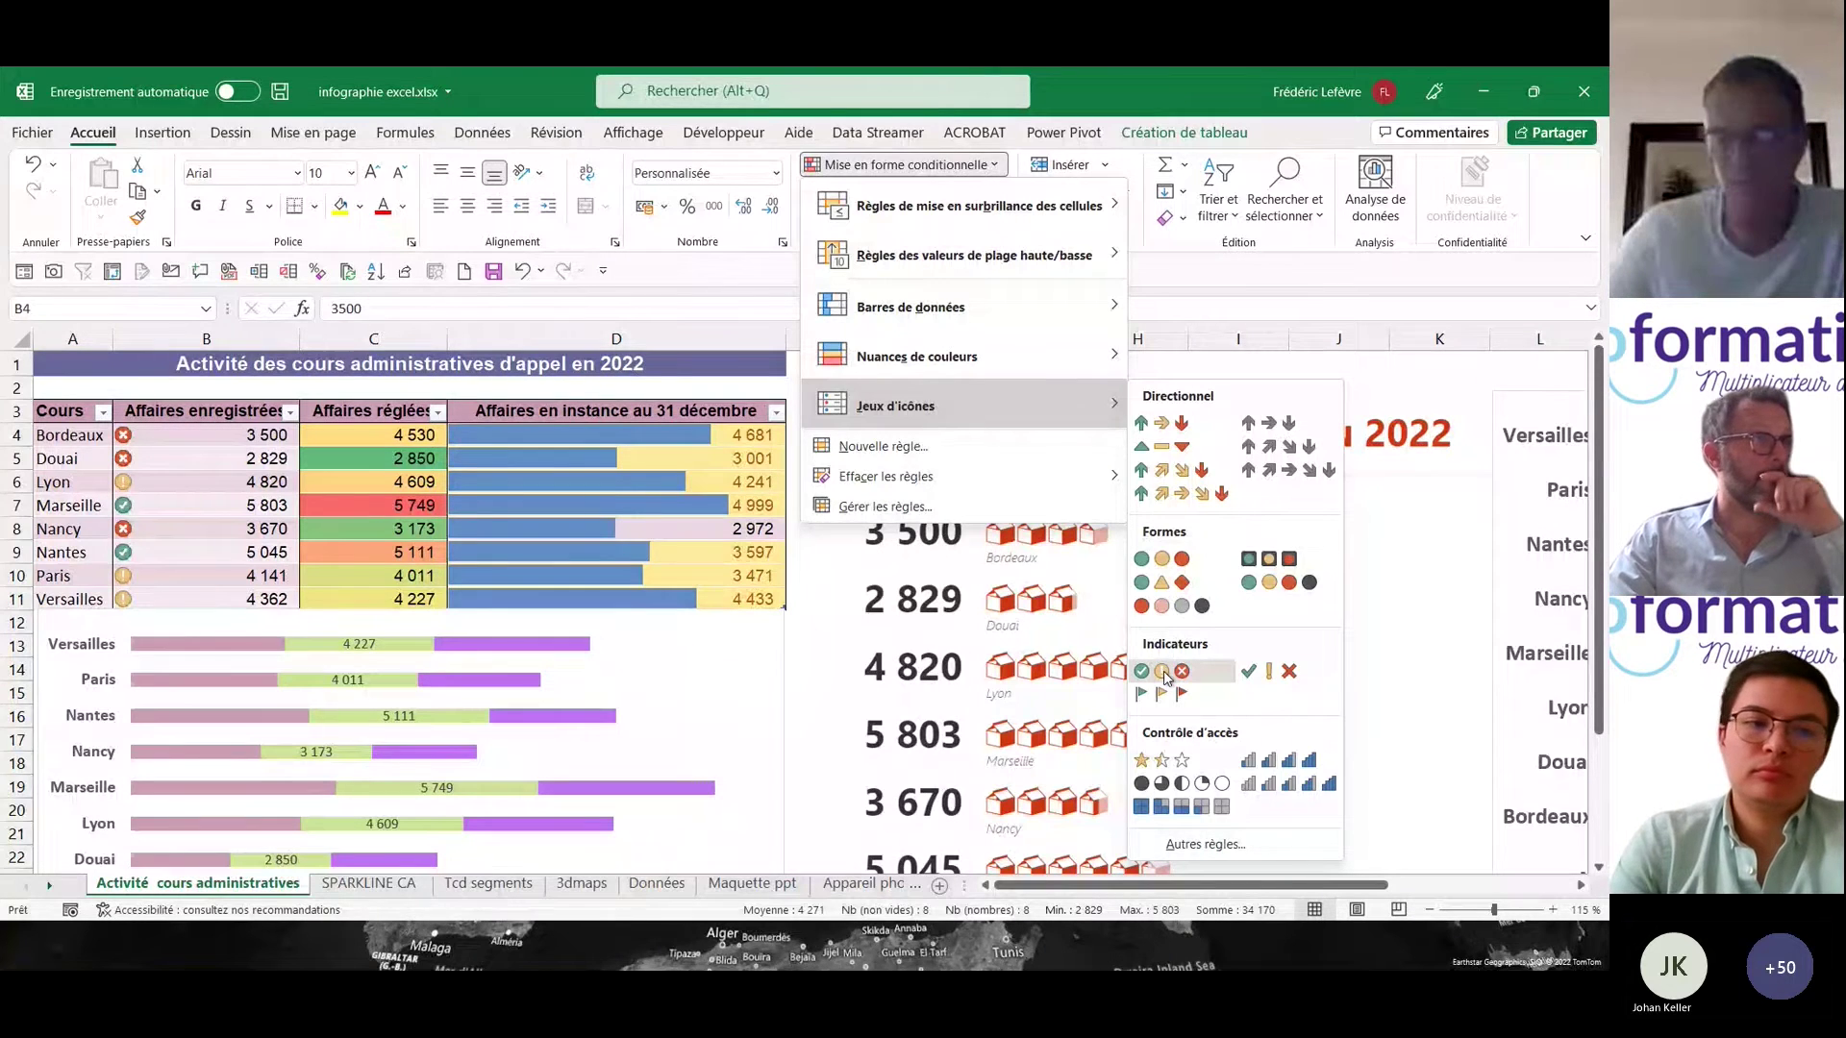
{"action": "left_click", "coordinate": [1269, 671]}
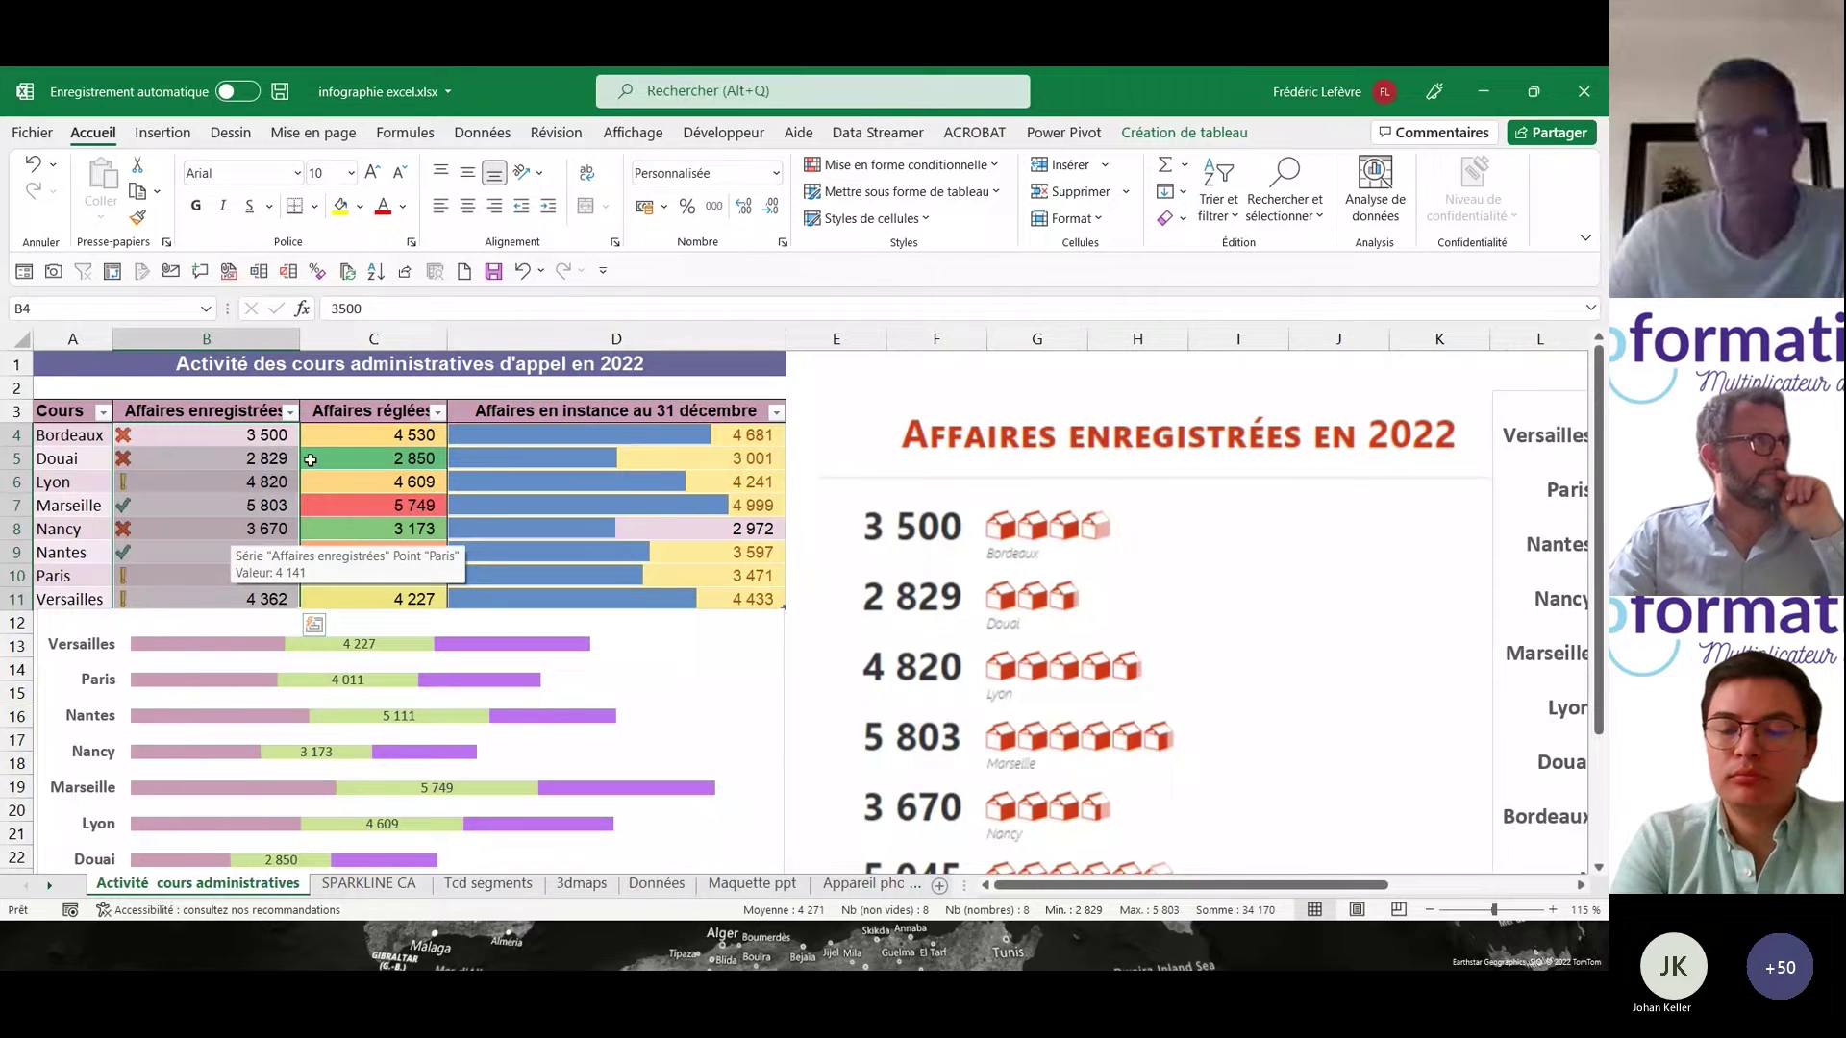
{"action": "mouse_move", "coordinate": [173, 580]}
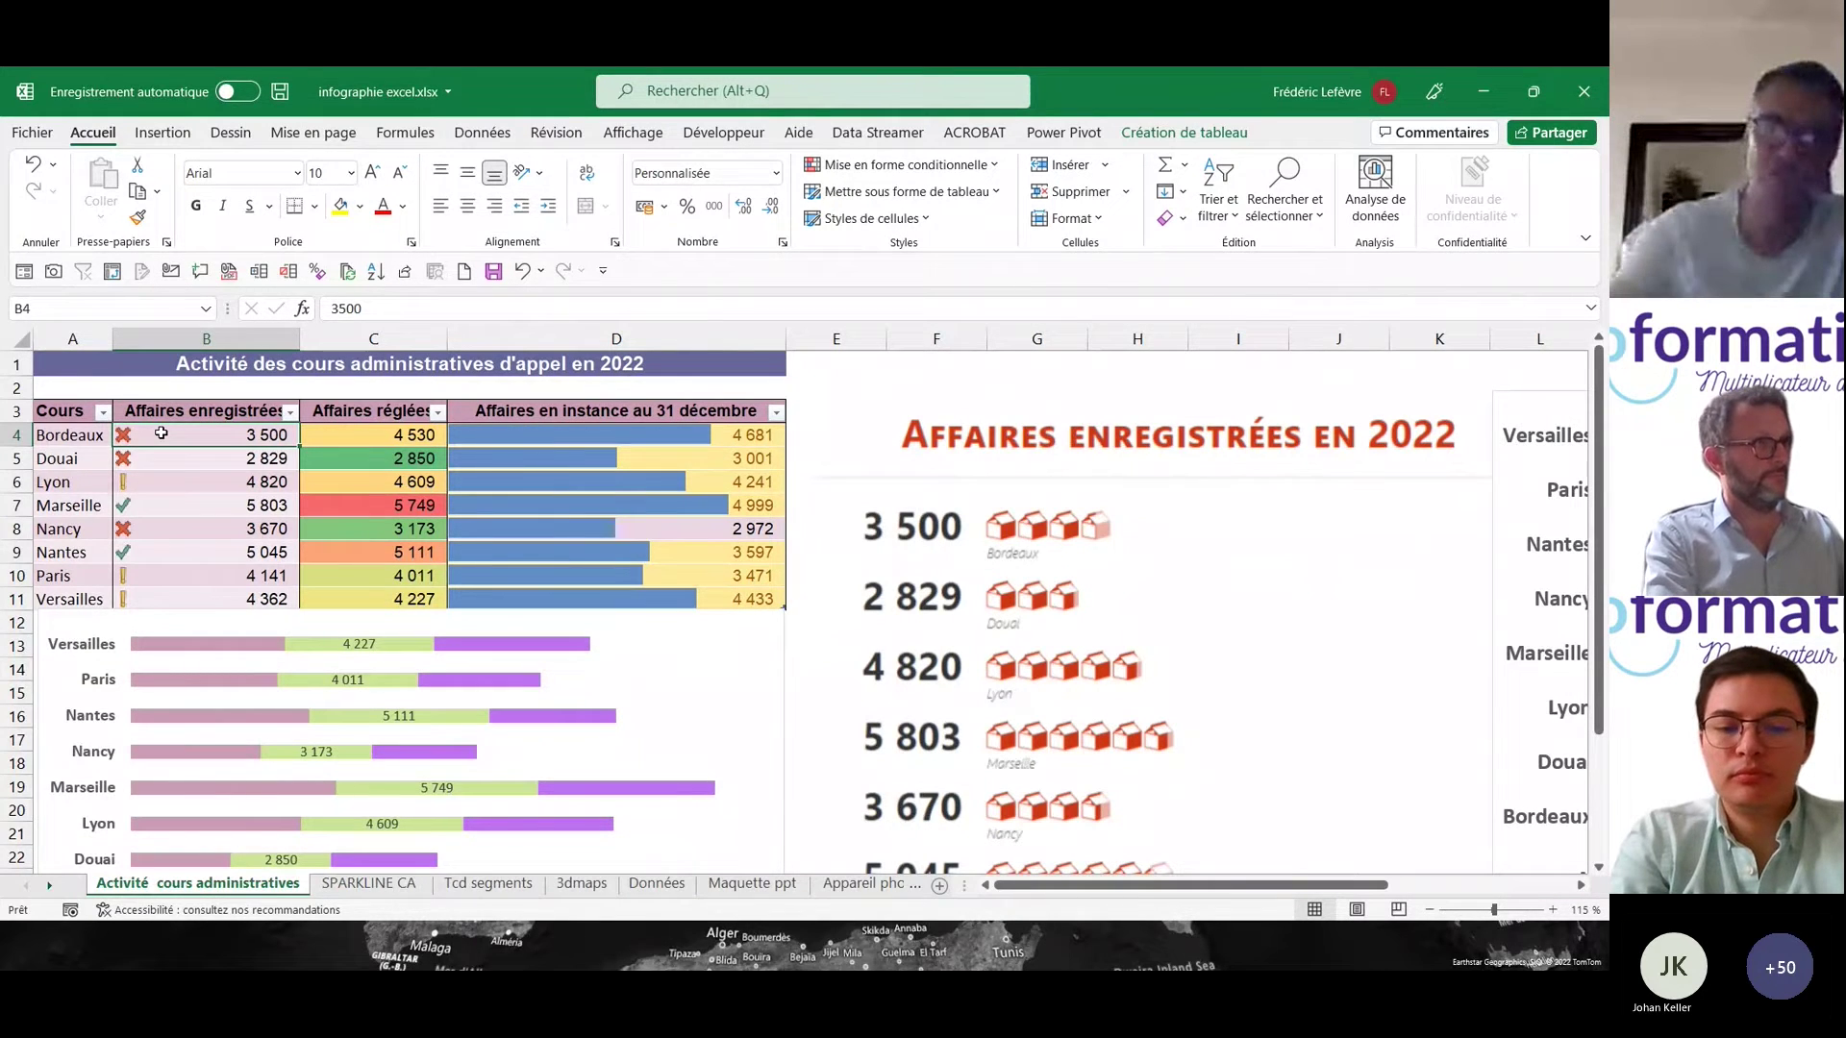
{"action": "key", "text": "alt+Tab"}
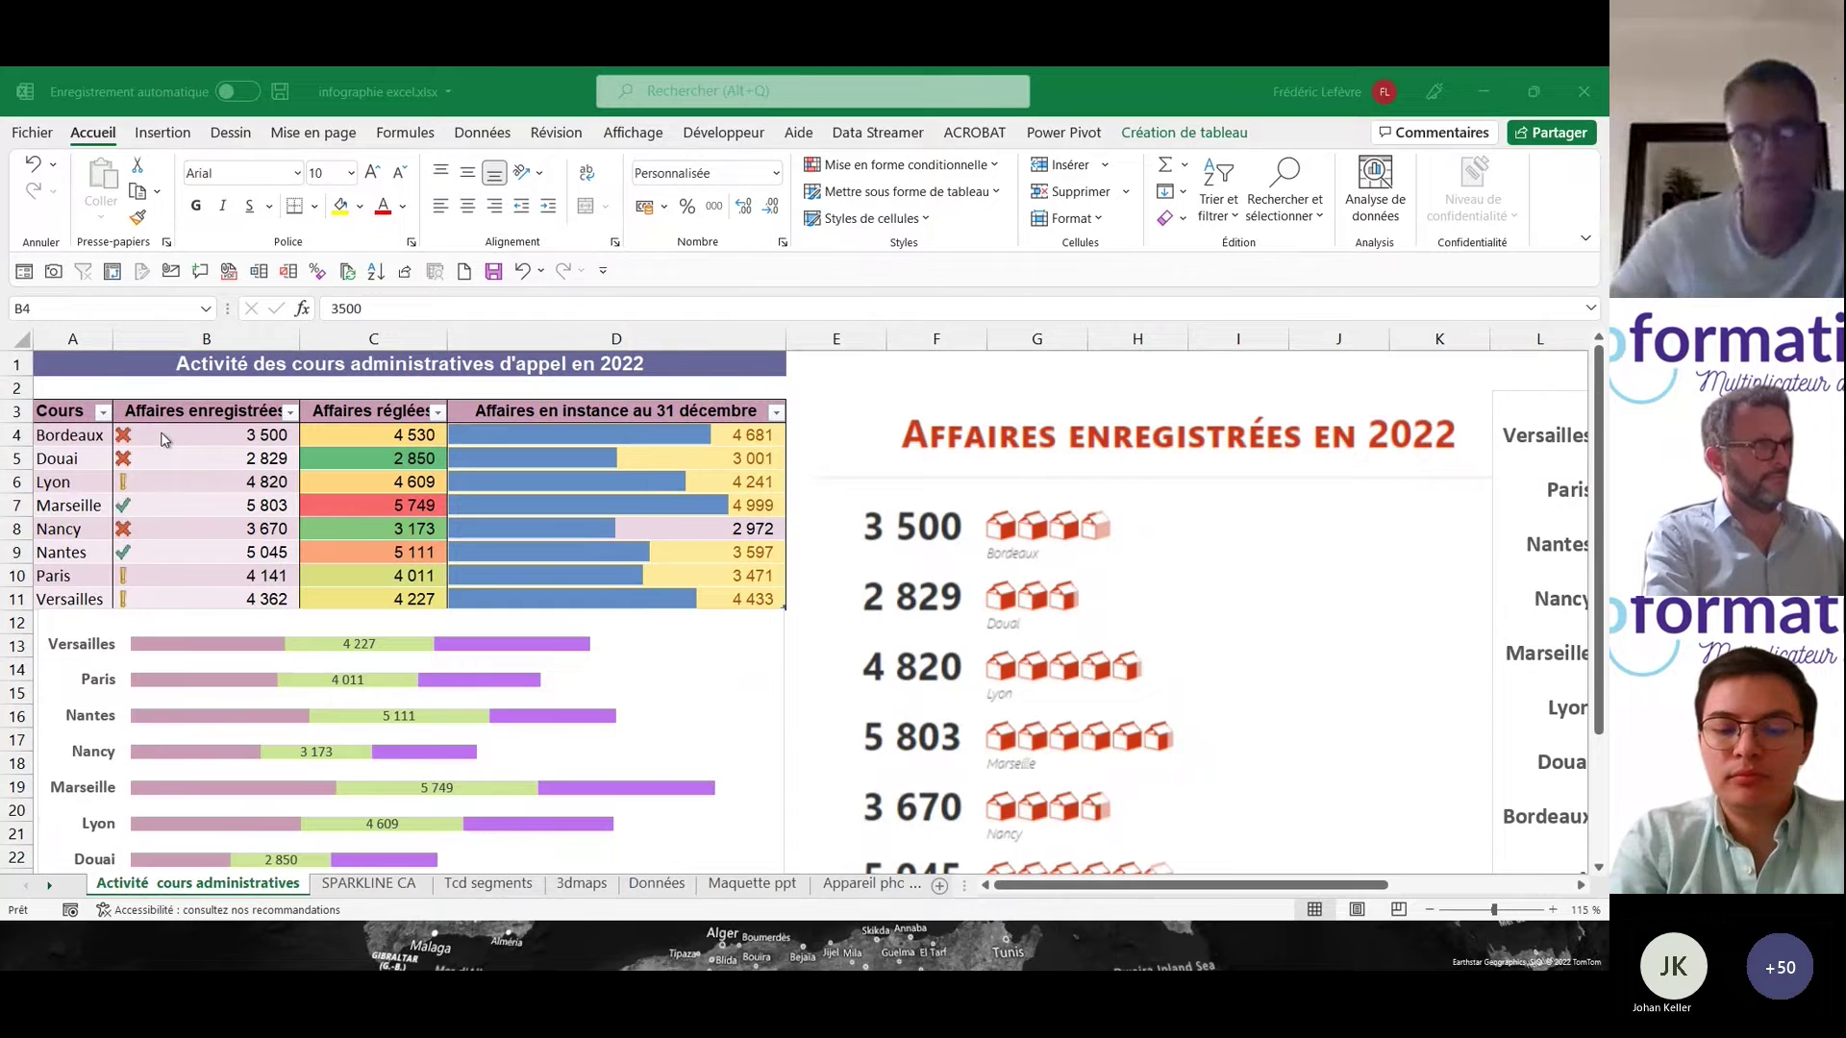
{"action": "left_click", "coordinate": [162, 434]}
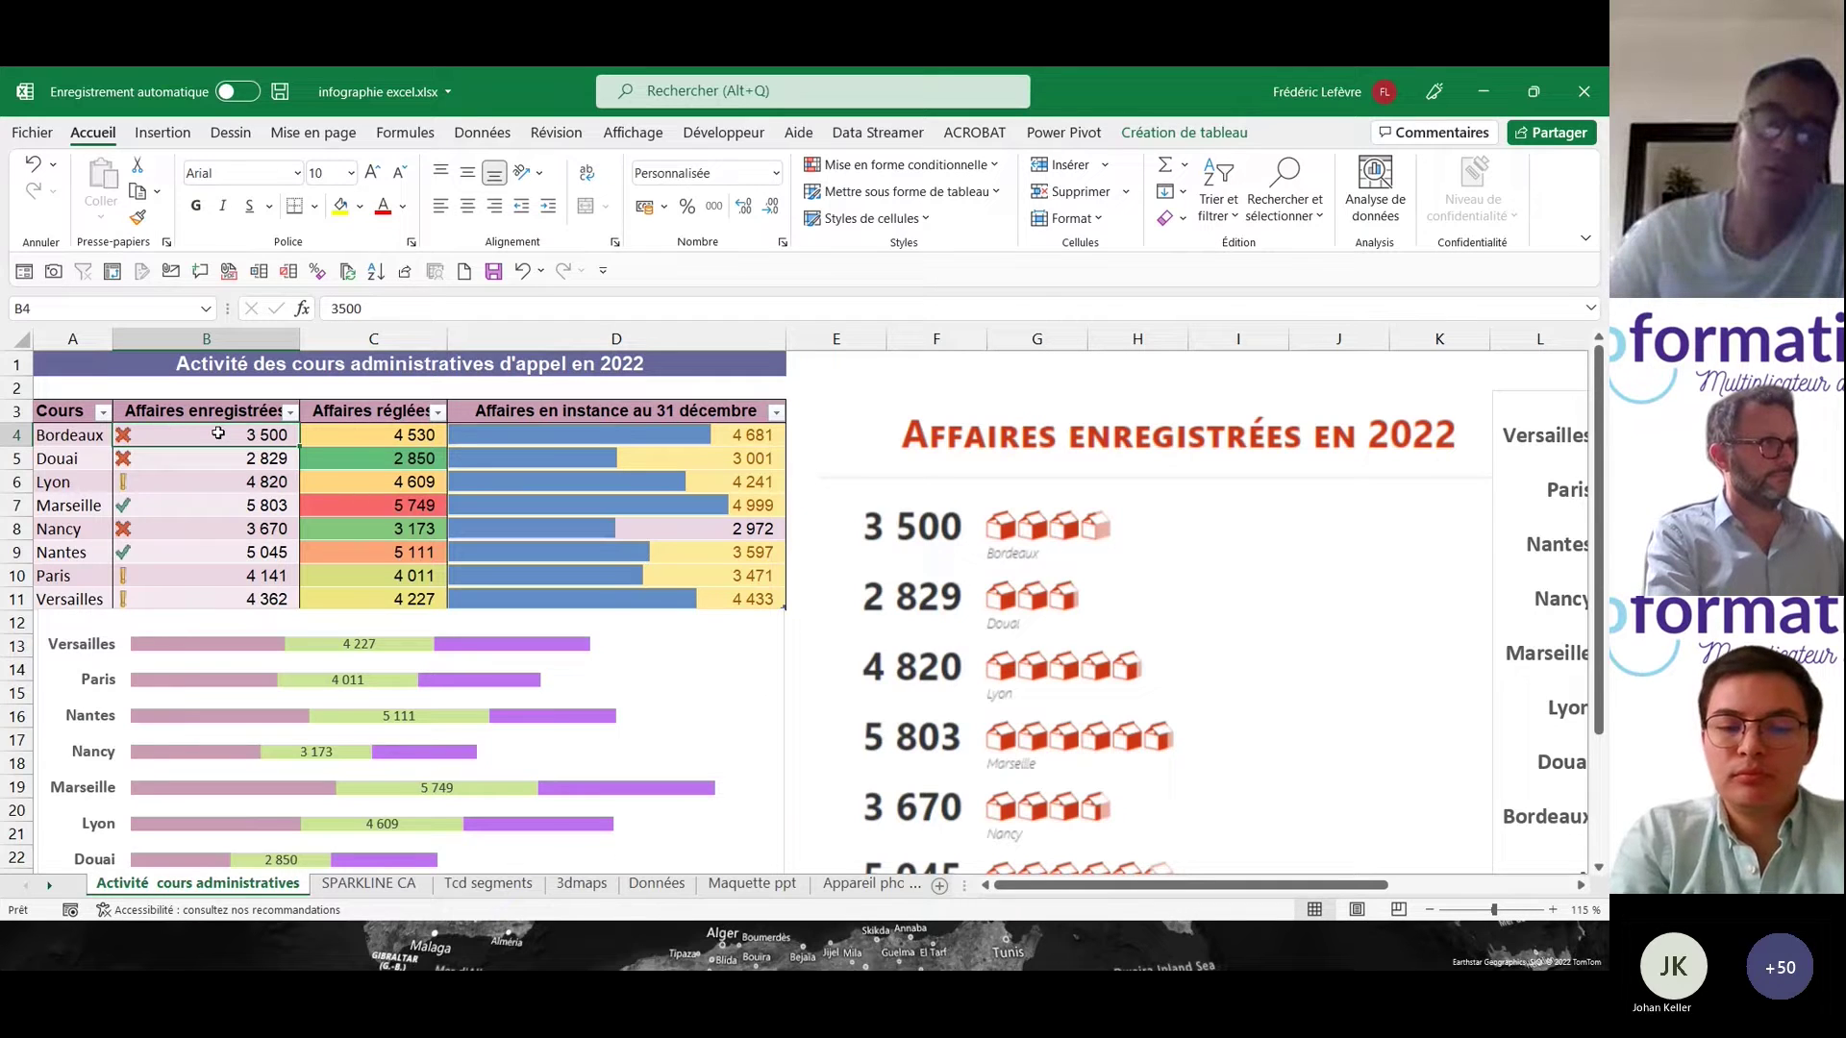
- Edit the icon-set rule for the registered cases in B4:B11 and switch both threshold types to Nombre
{"action": "left_click_drag", "start_coordinate": [220, 434], "coordinate": [243, 598]}
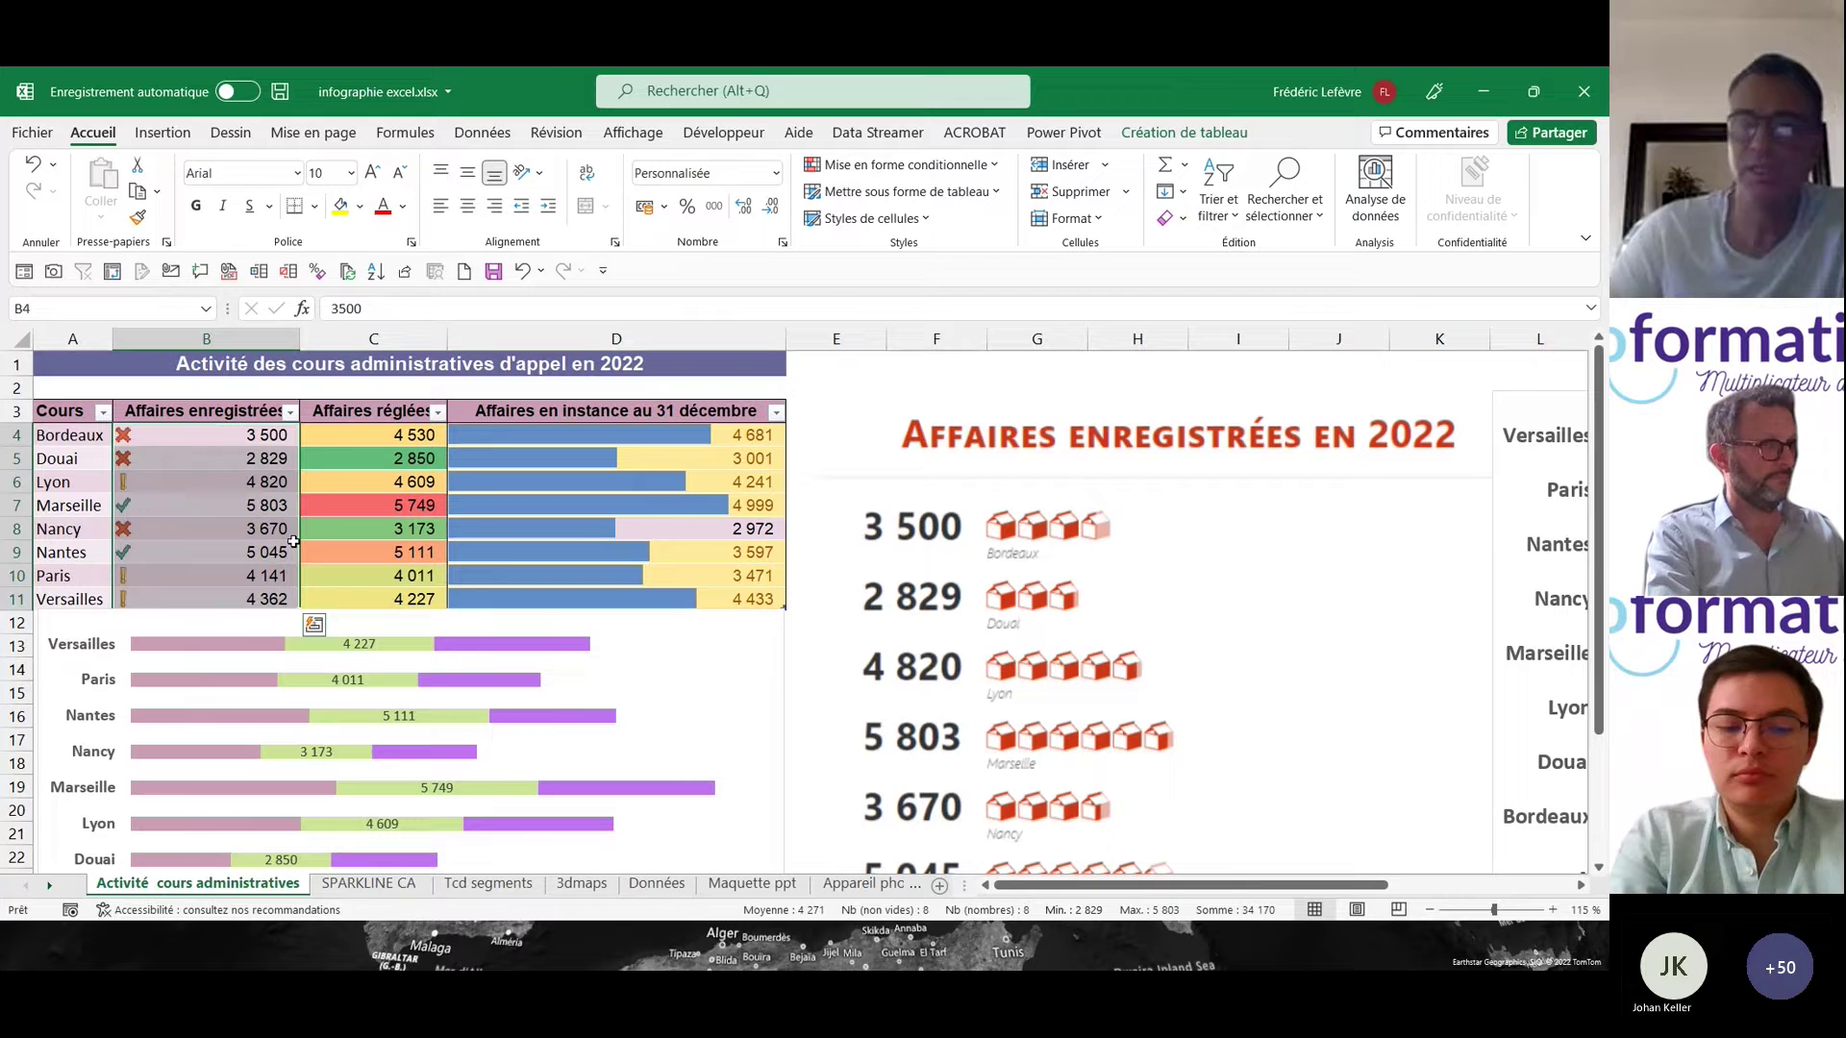
{"action": "left_click", "coordinate": [910, 166]}
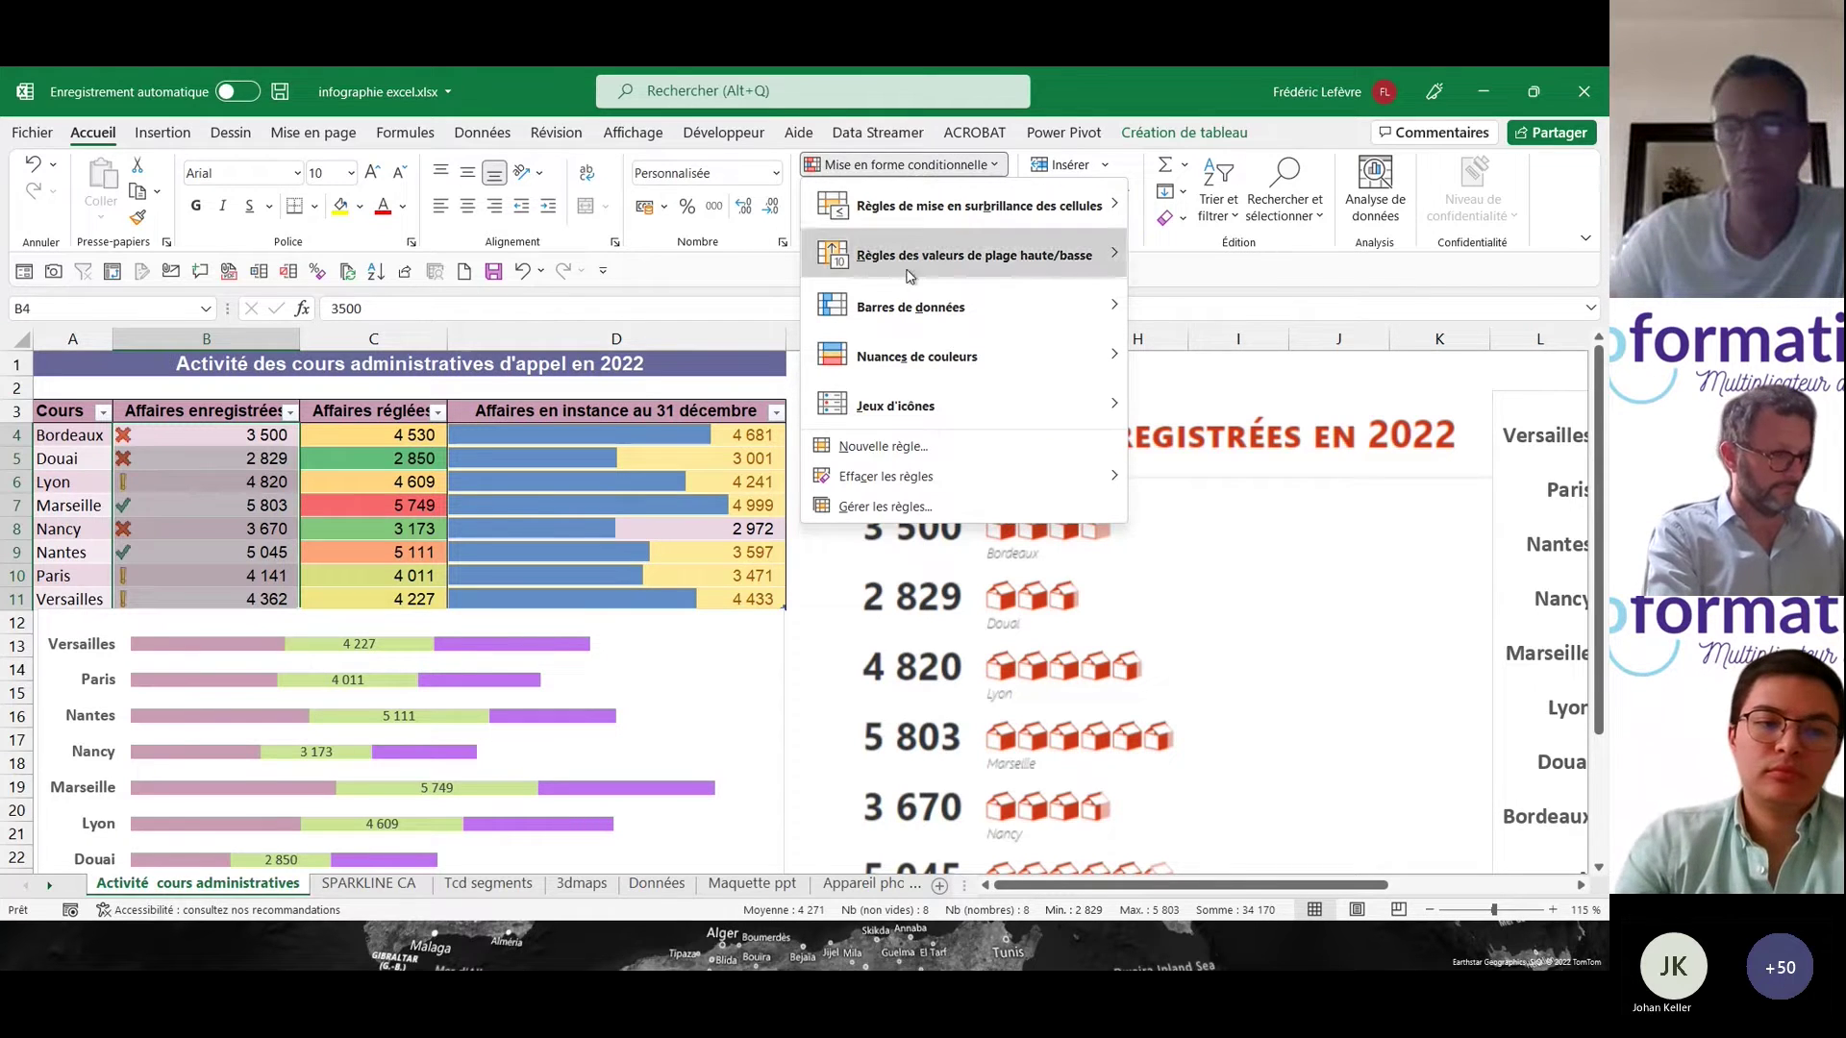
{"action": "left_click", "coordinate": [913, 515]}
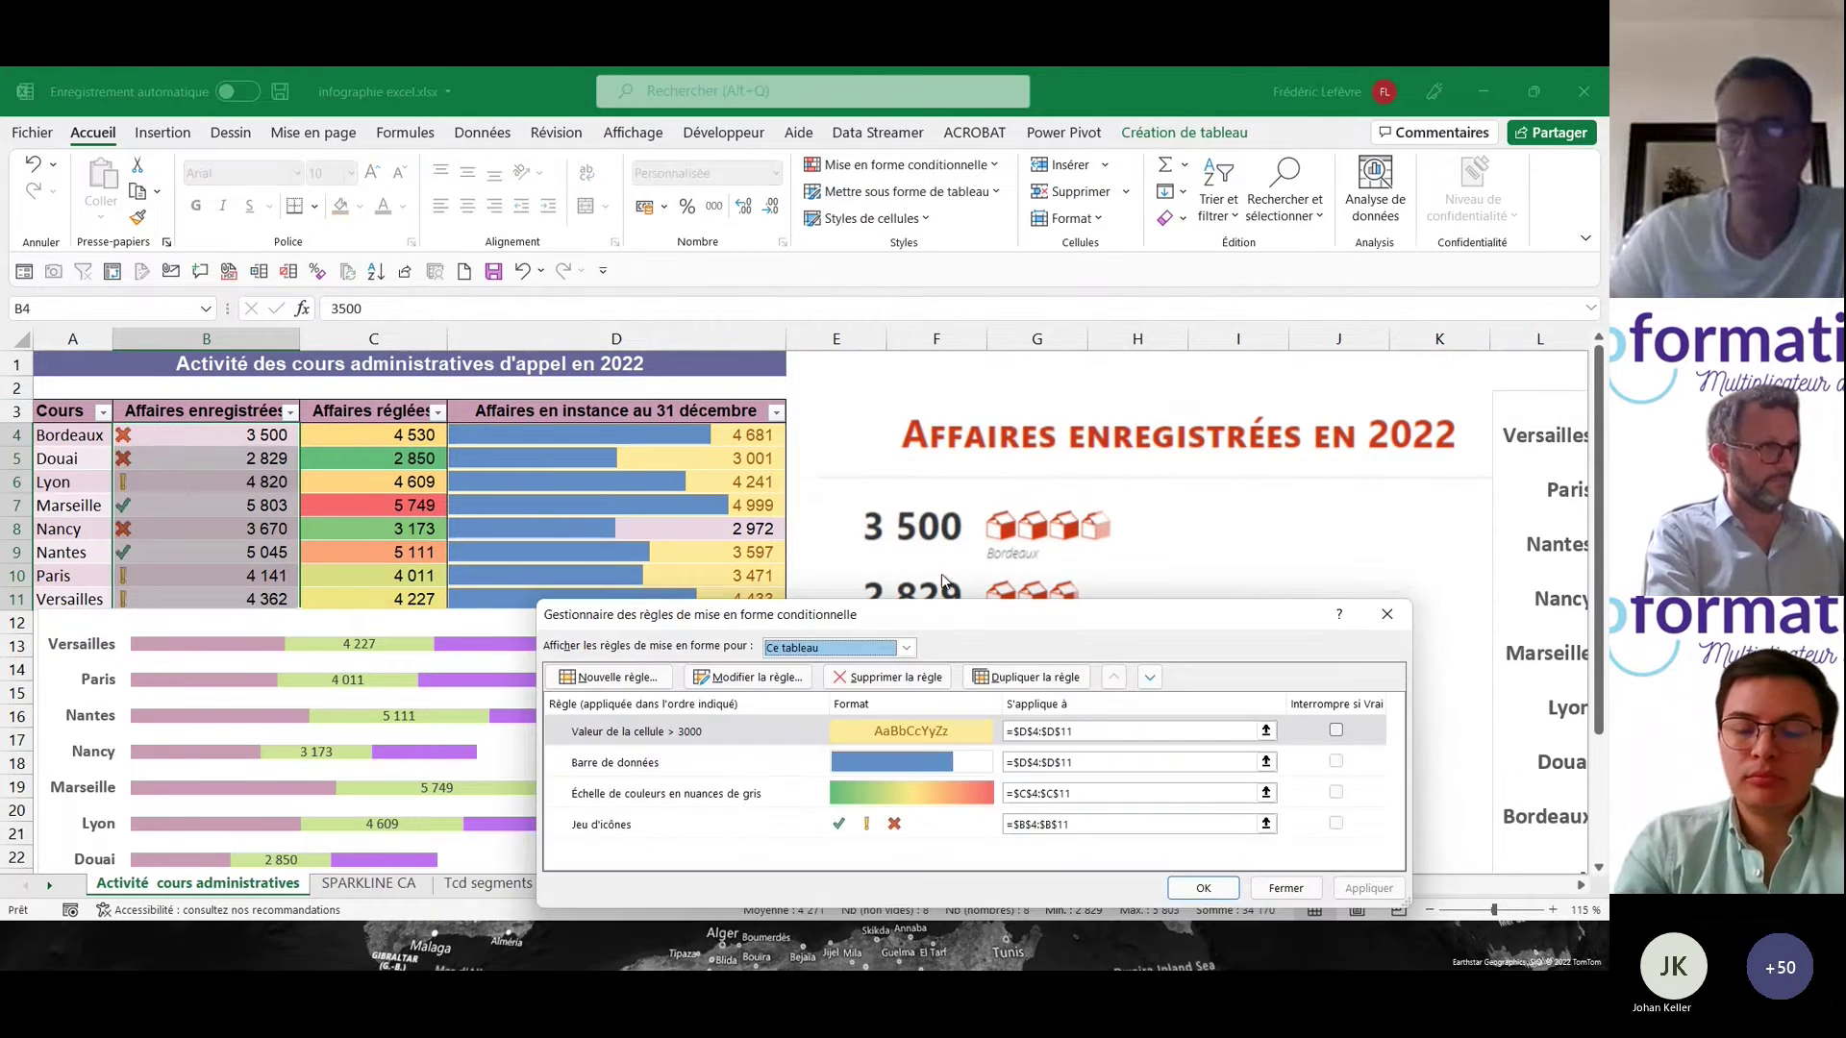
{"action": "left_click_drag", "start_coordinate": [957, 379], "coordinate": [924, 185]}
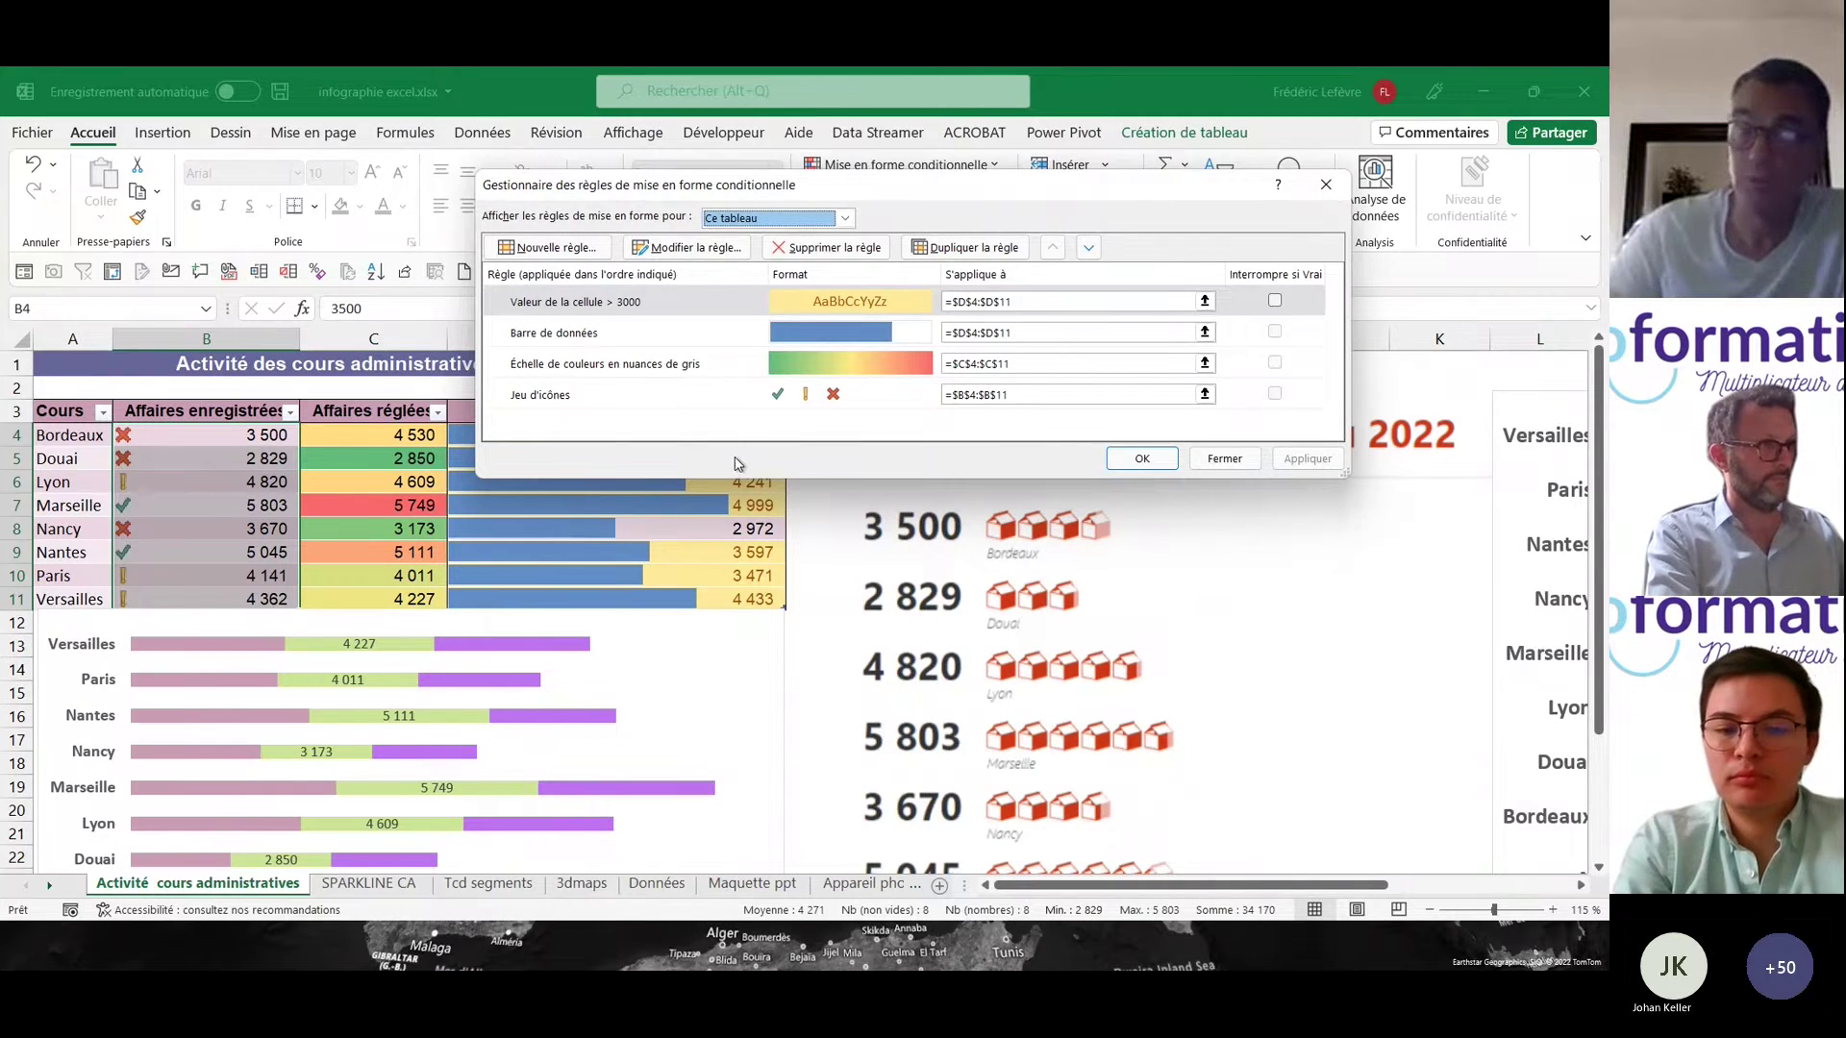
{"action": "double_click", "coordinate": [557, 396]}
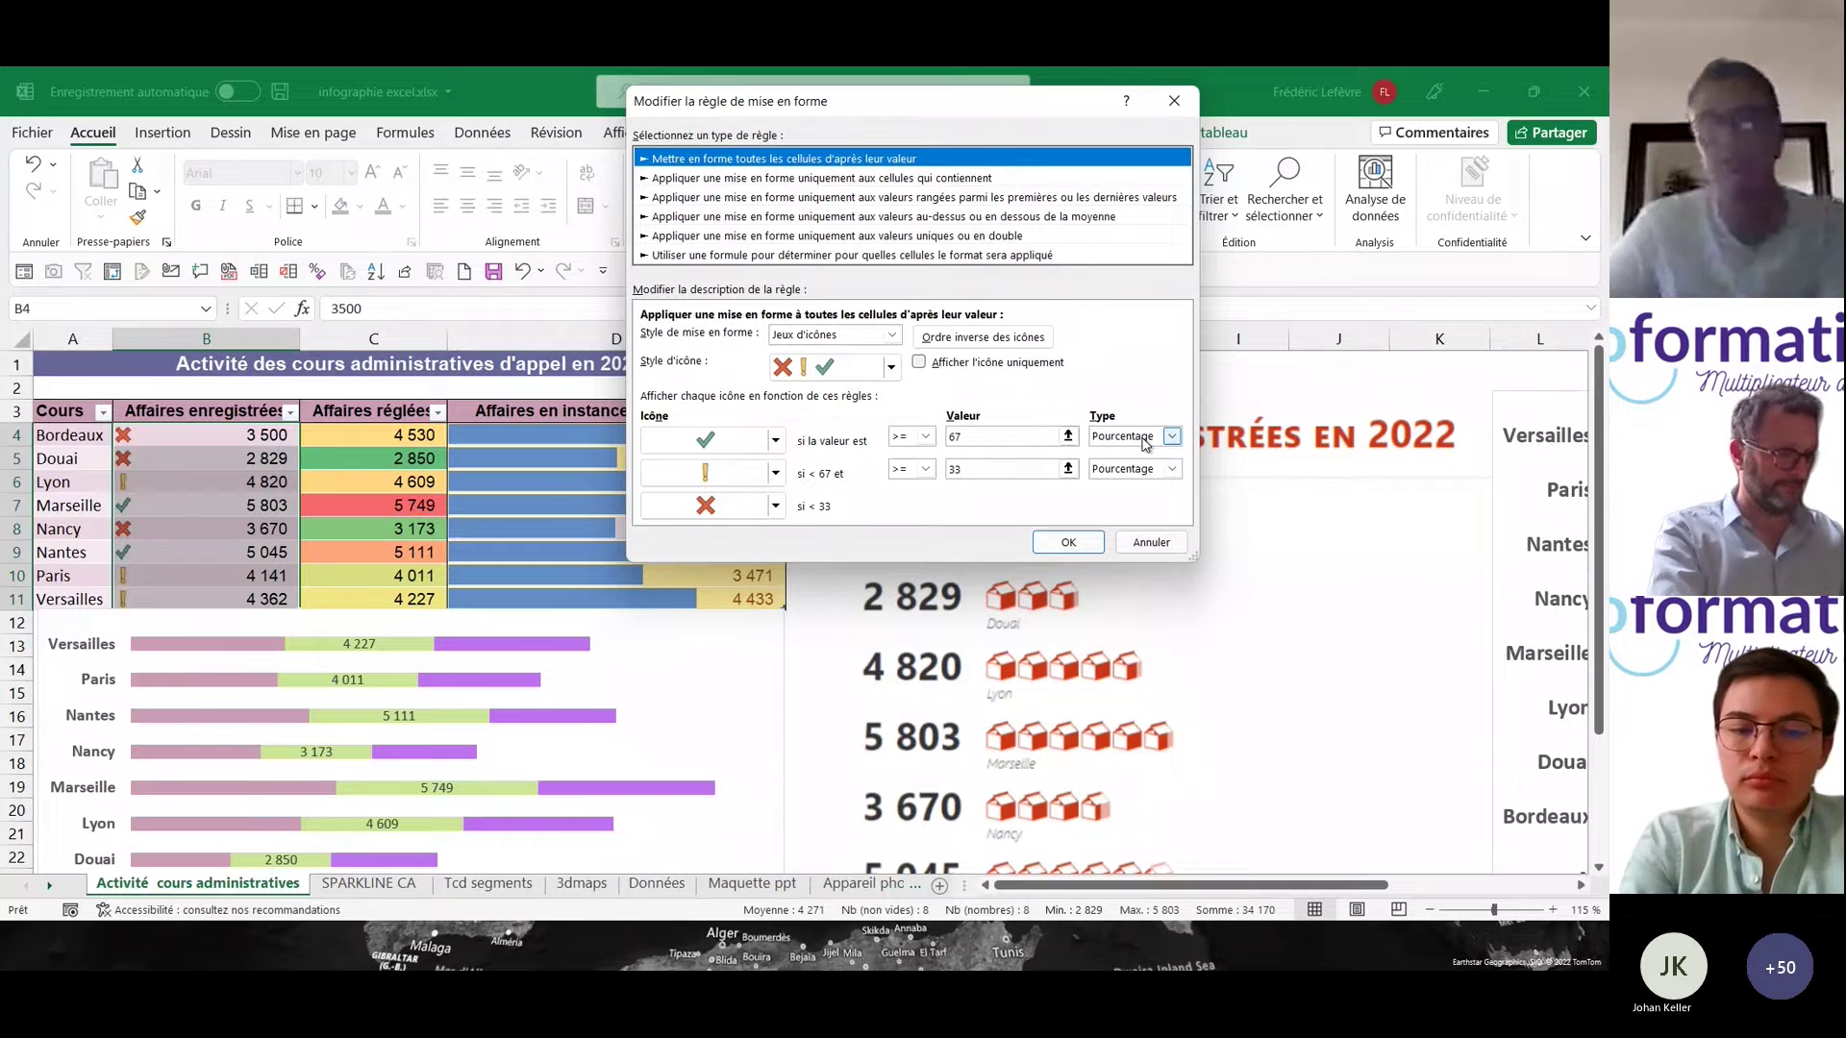
{"action": "left_click", "coordinate": [1172, 436]}
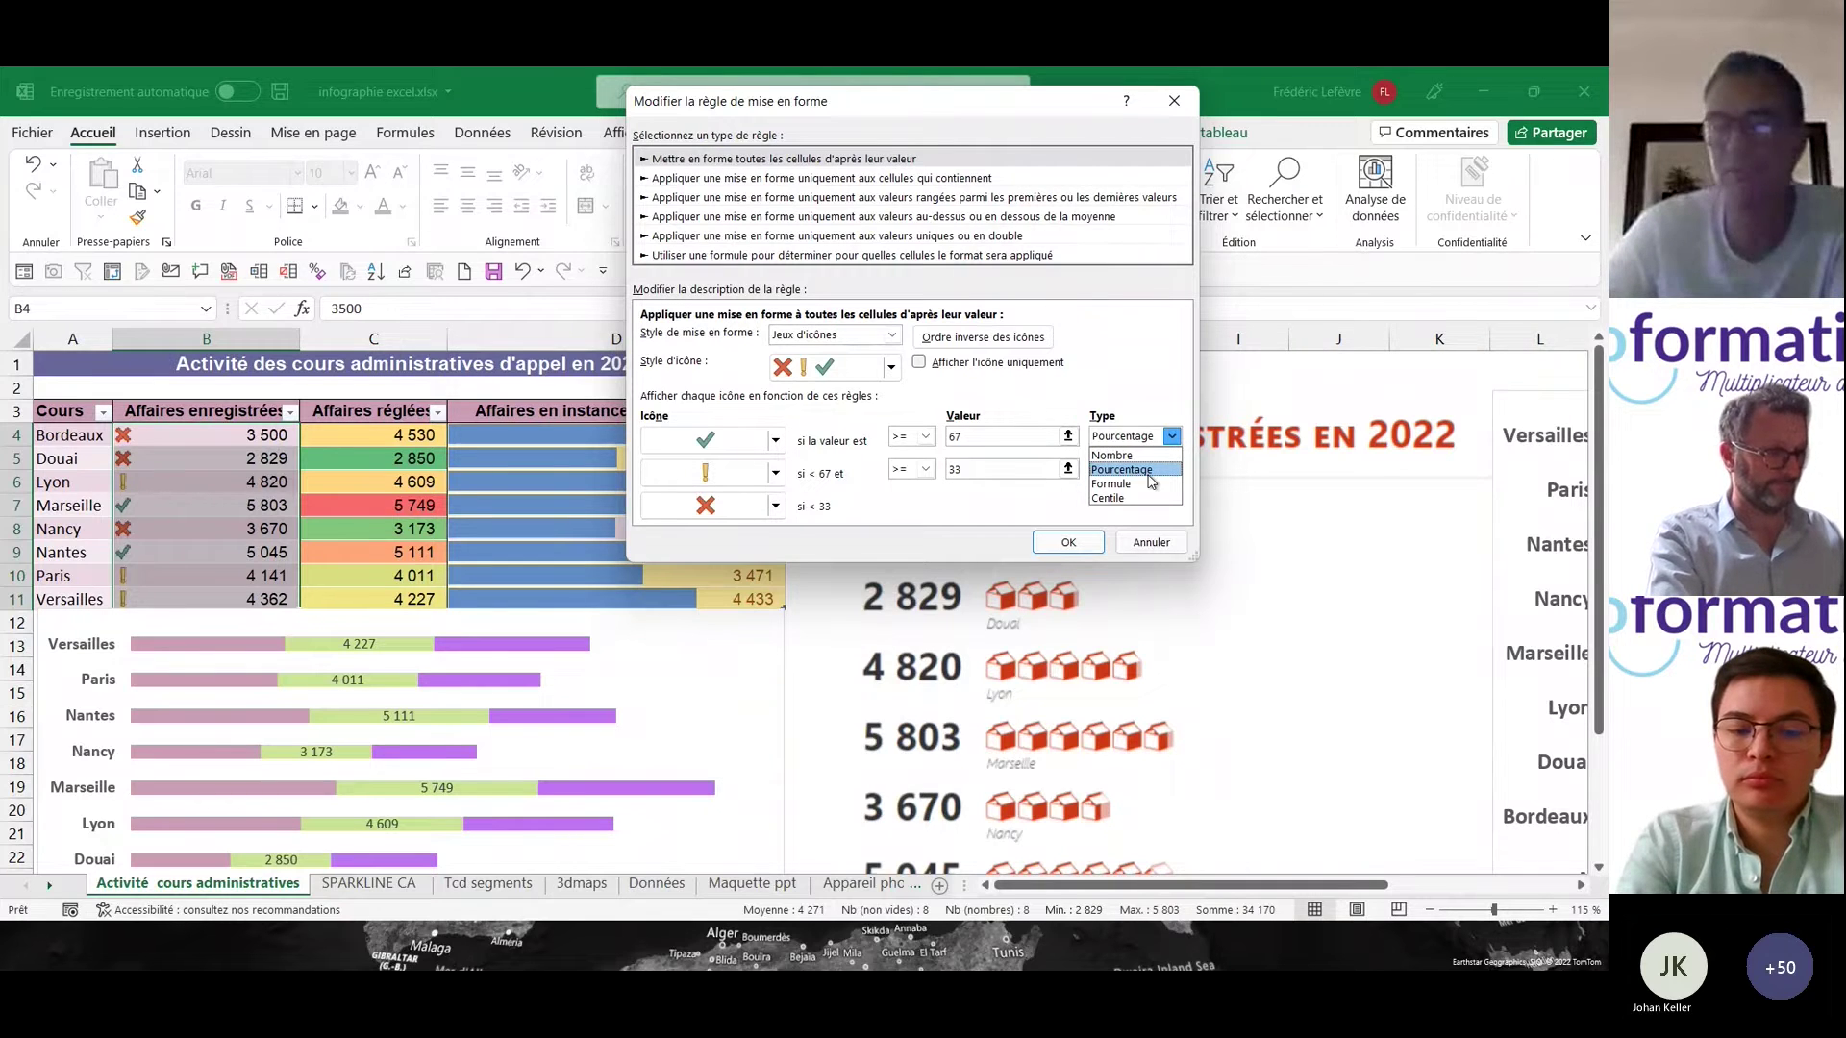
{"action": "left_click", "coordinate": [1139, 456]}
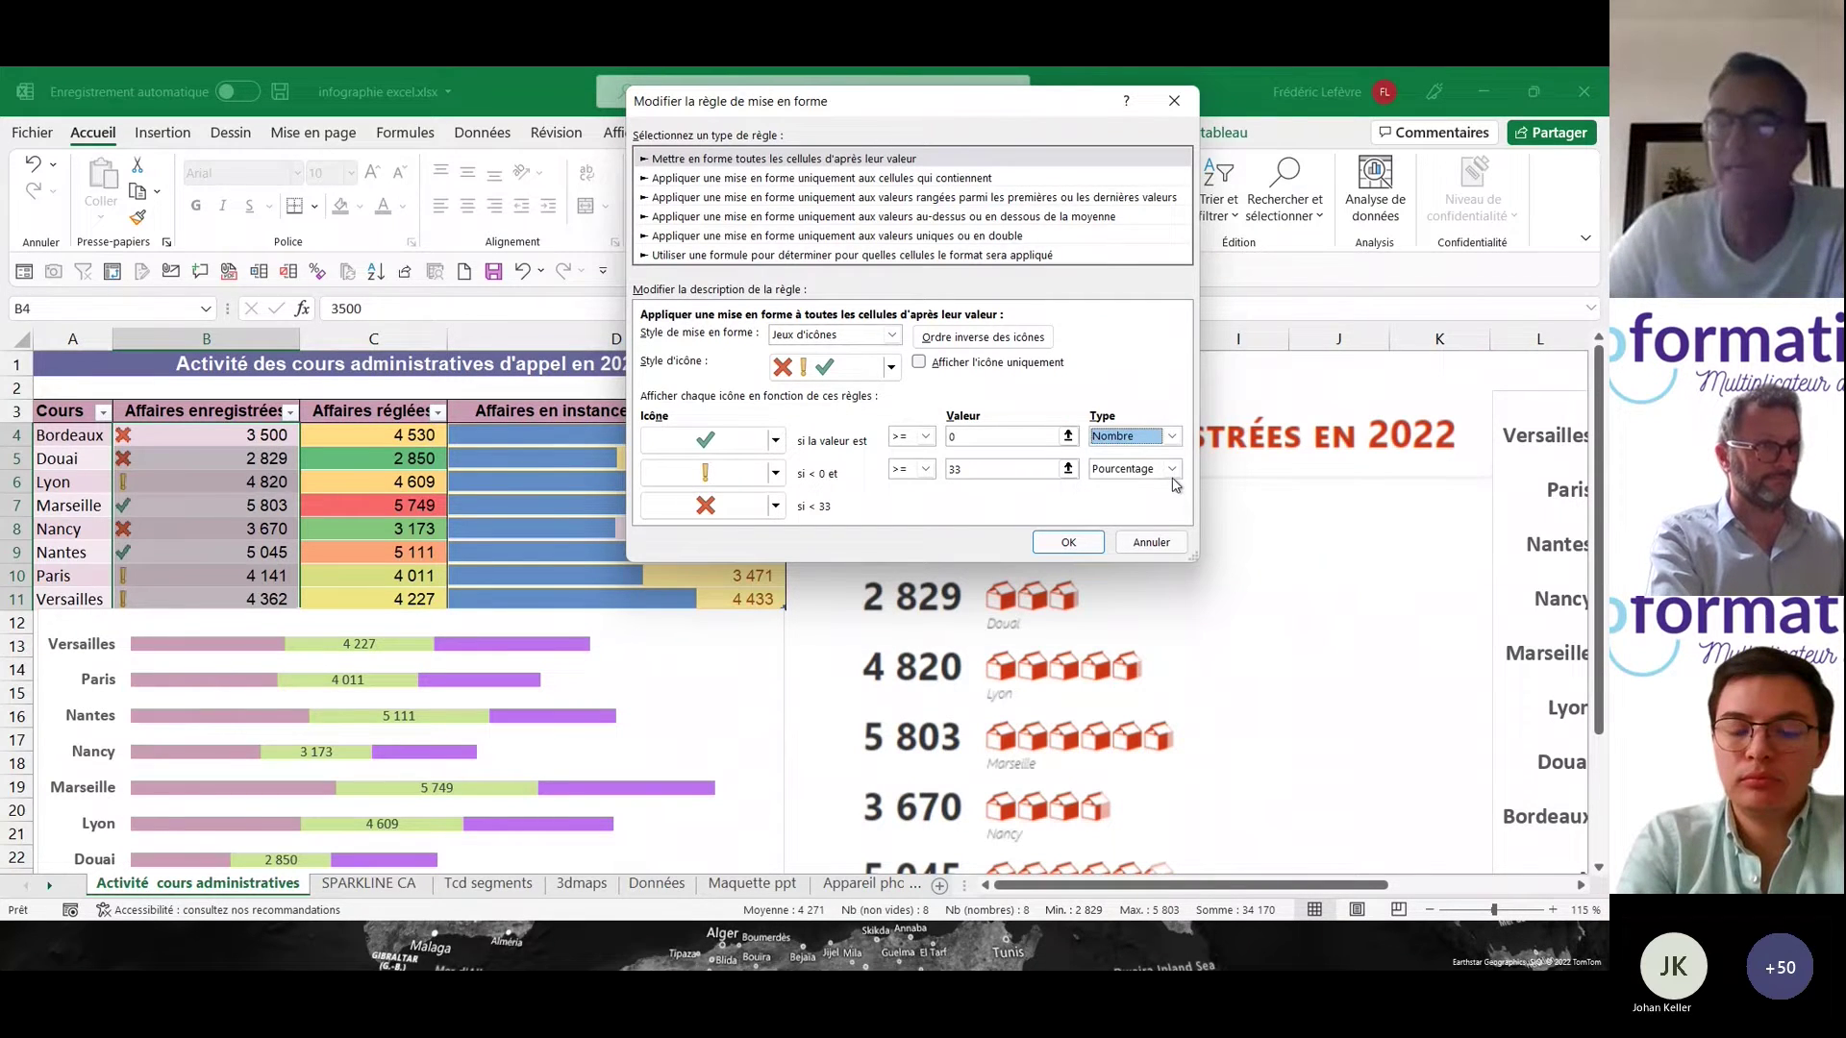
{"action": "left_click", "coordinate": [1173, 471]}
{"action": "left_click", "coordinate": [1132, 488]}
- Set the icon rule's thresholds to 5000 for the check mark and 4000 for the exclamation mark, and apply them
{"action": "left_click", "coordinate": [972, 435]}
{"action": "key", "text": "BackSpace"}
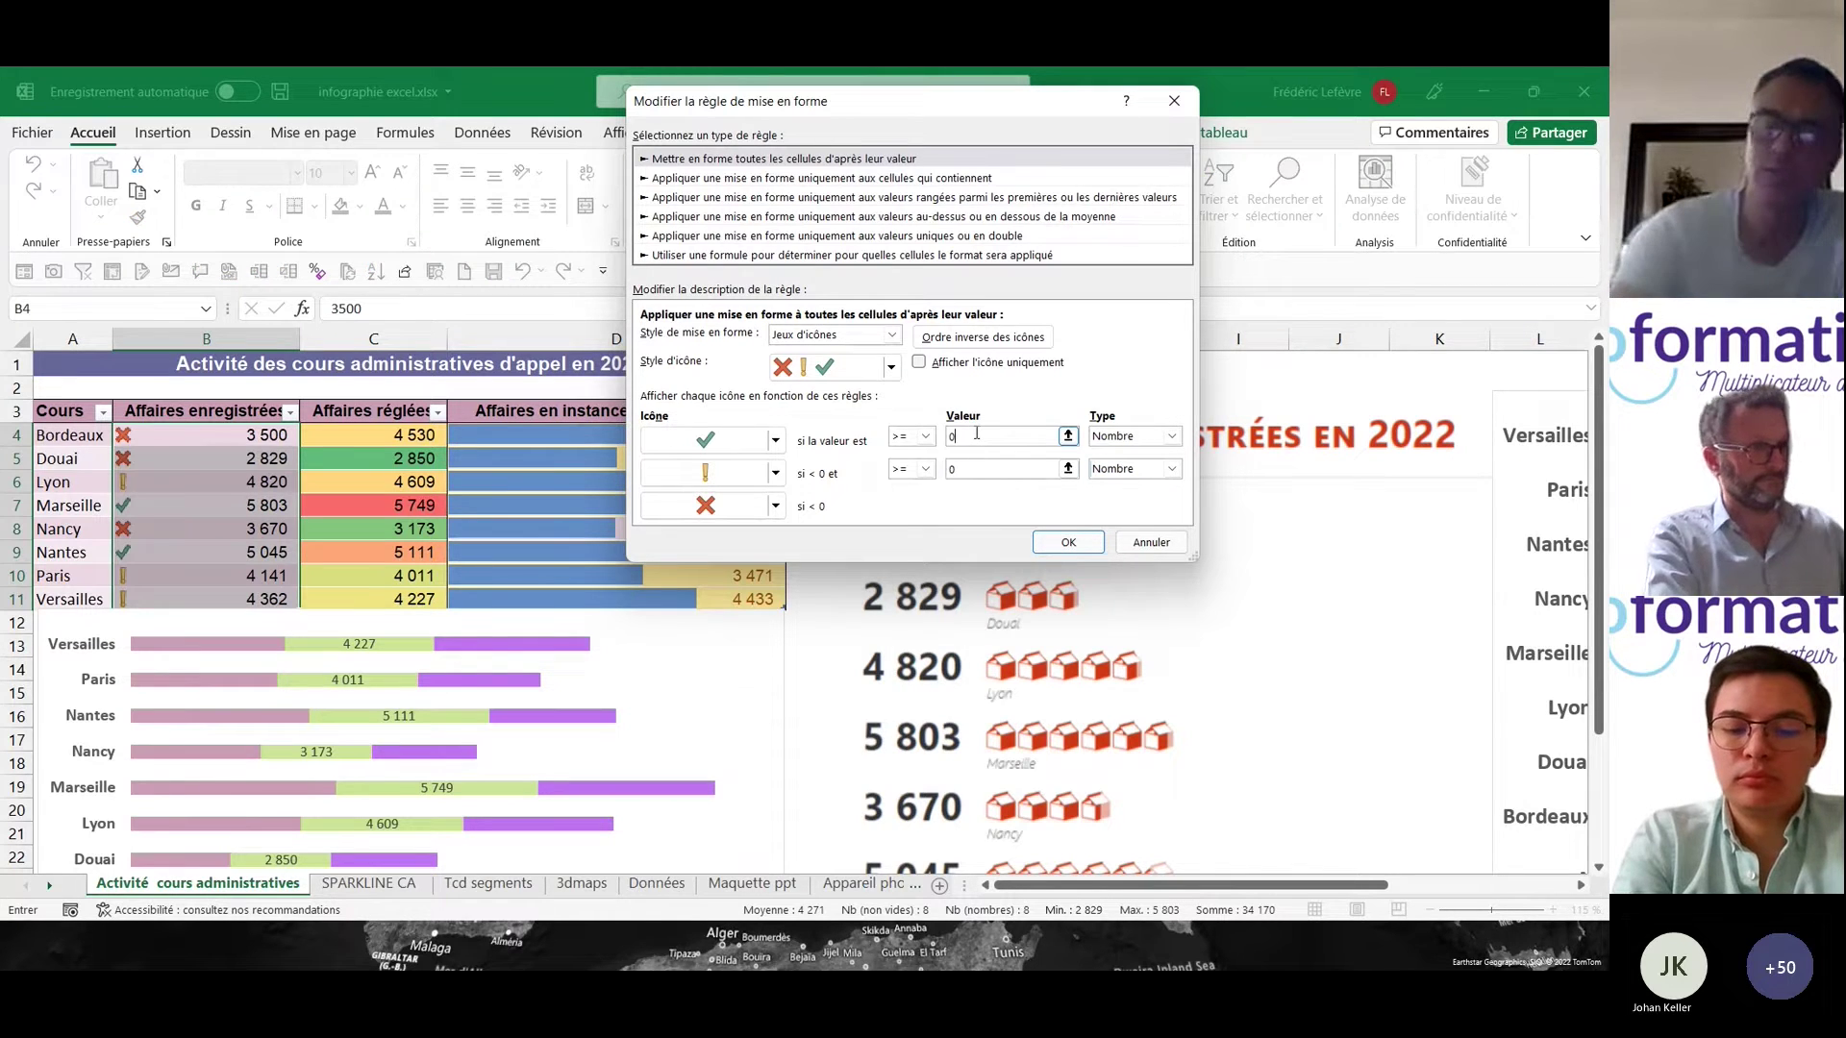
{"action": "type", "text": "5000"}
{"action": "left_click", "coordinate": [980, 470]}
{"action": "key", "text": "BackSpace"}
{"action": "type", "text": "2500"}
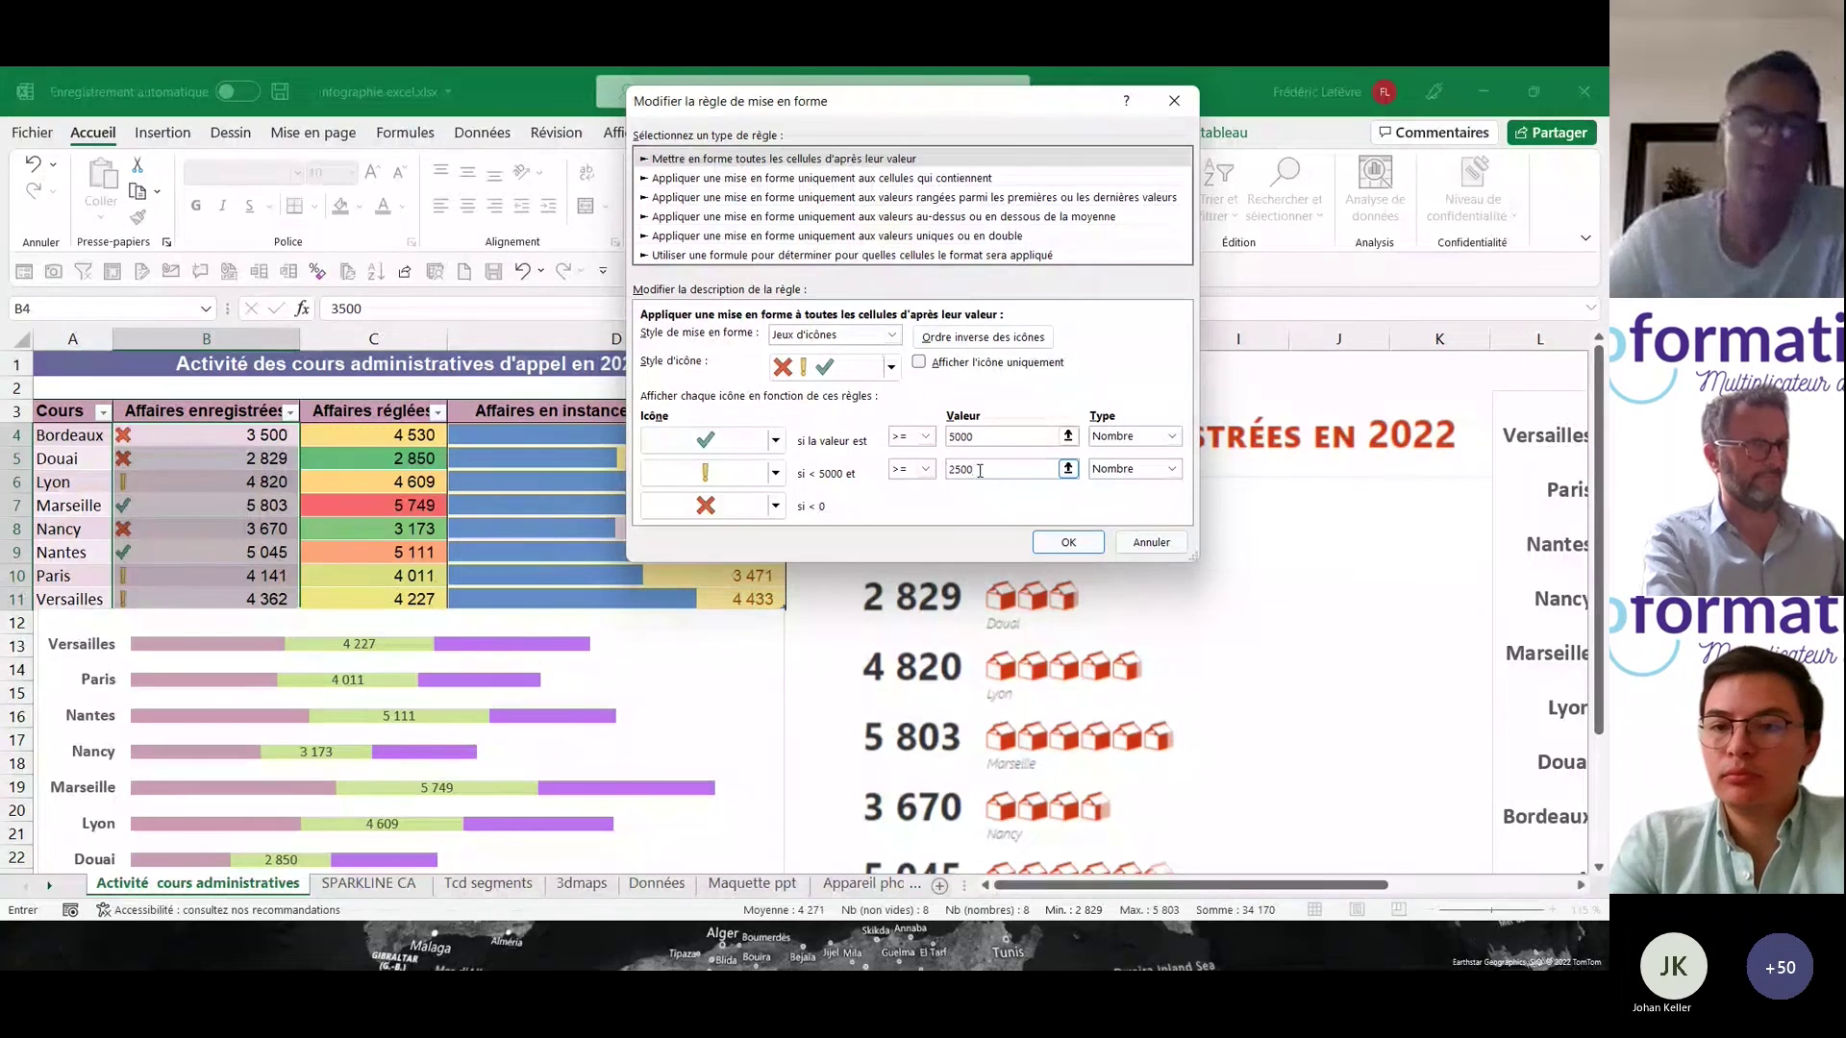
{"action": "key", "text": "BackSpace"}
{"action": "key", "text": "BackSpace"}
{"action": "key", "text": "BackSpace"}
{"action": "key", "text": "BackSpace"}
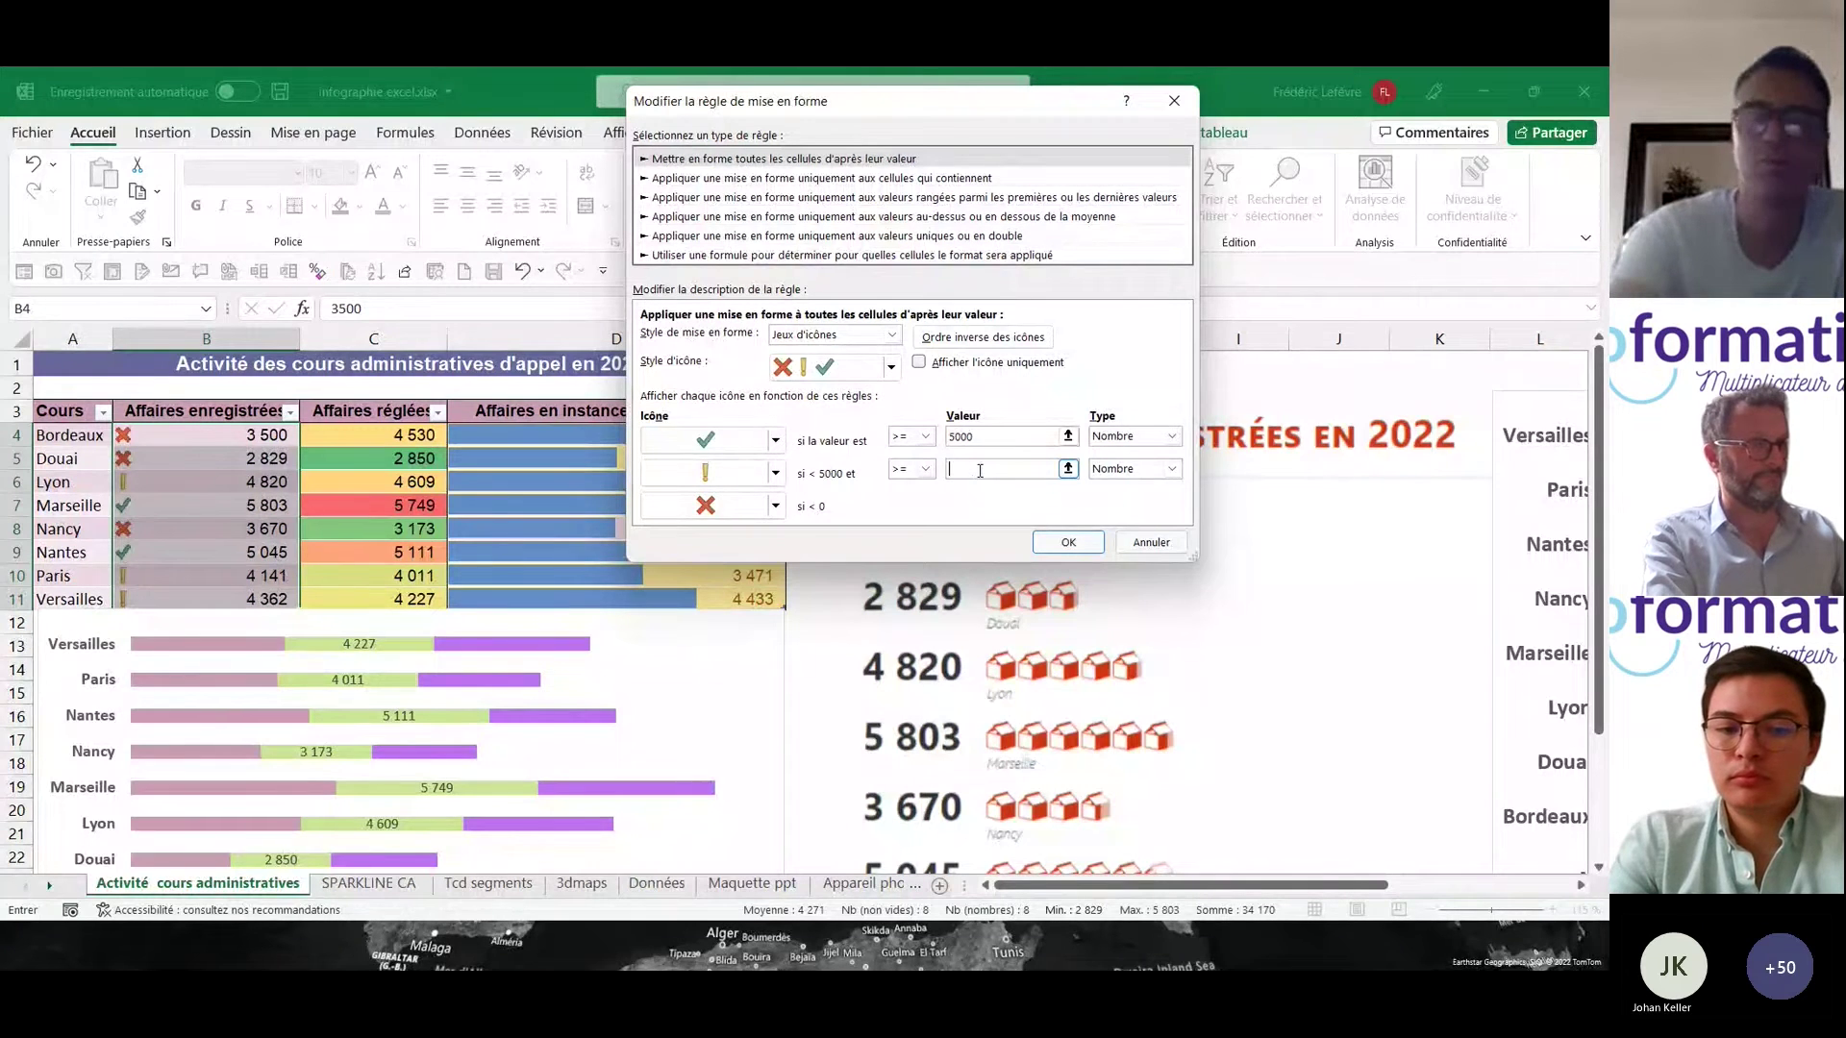
{"action": "type", "text": "4000"}
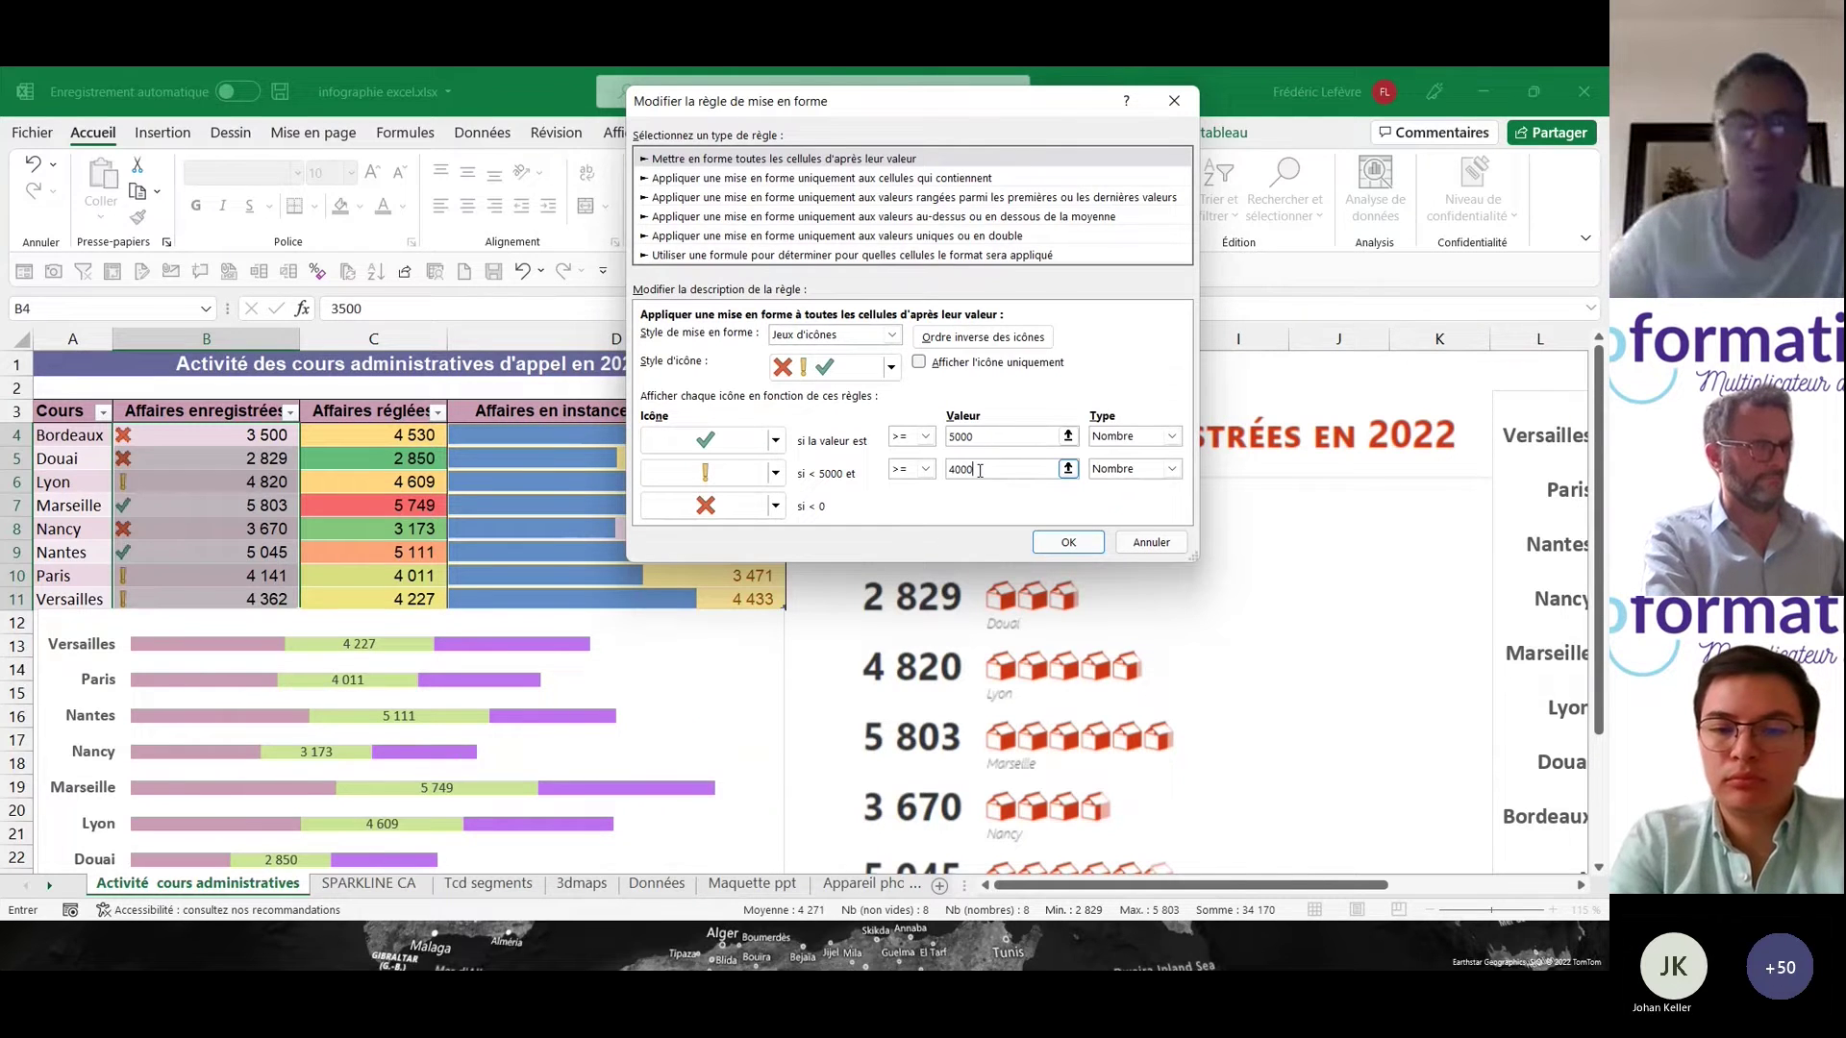
{"action": "left_click", "coordinate": [1068, 544]}
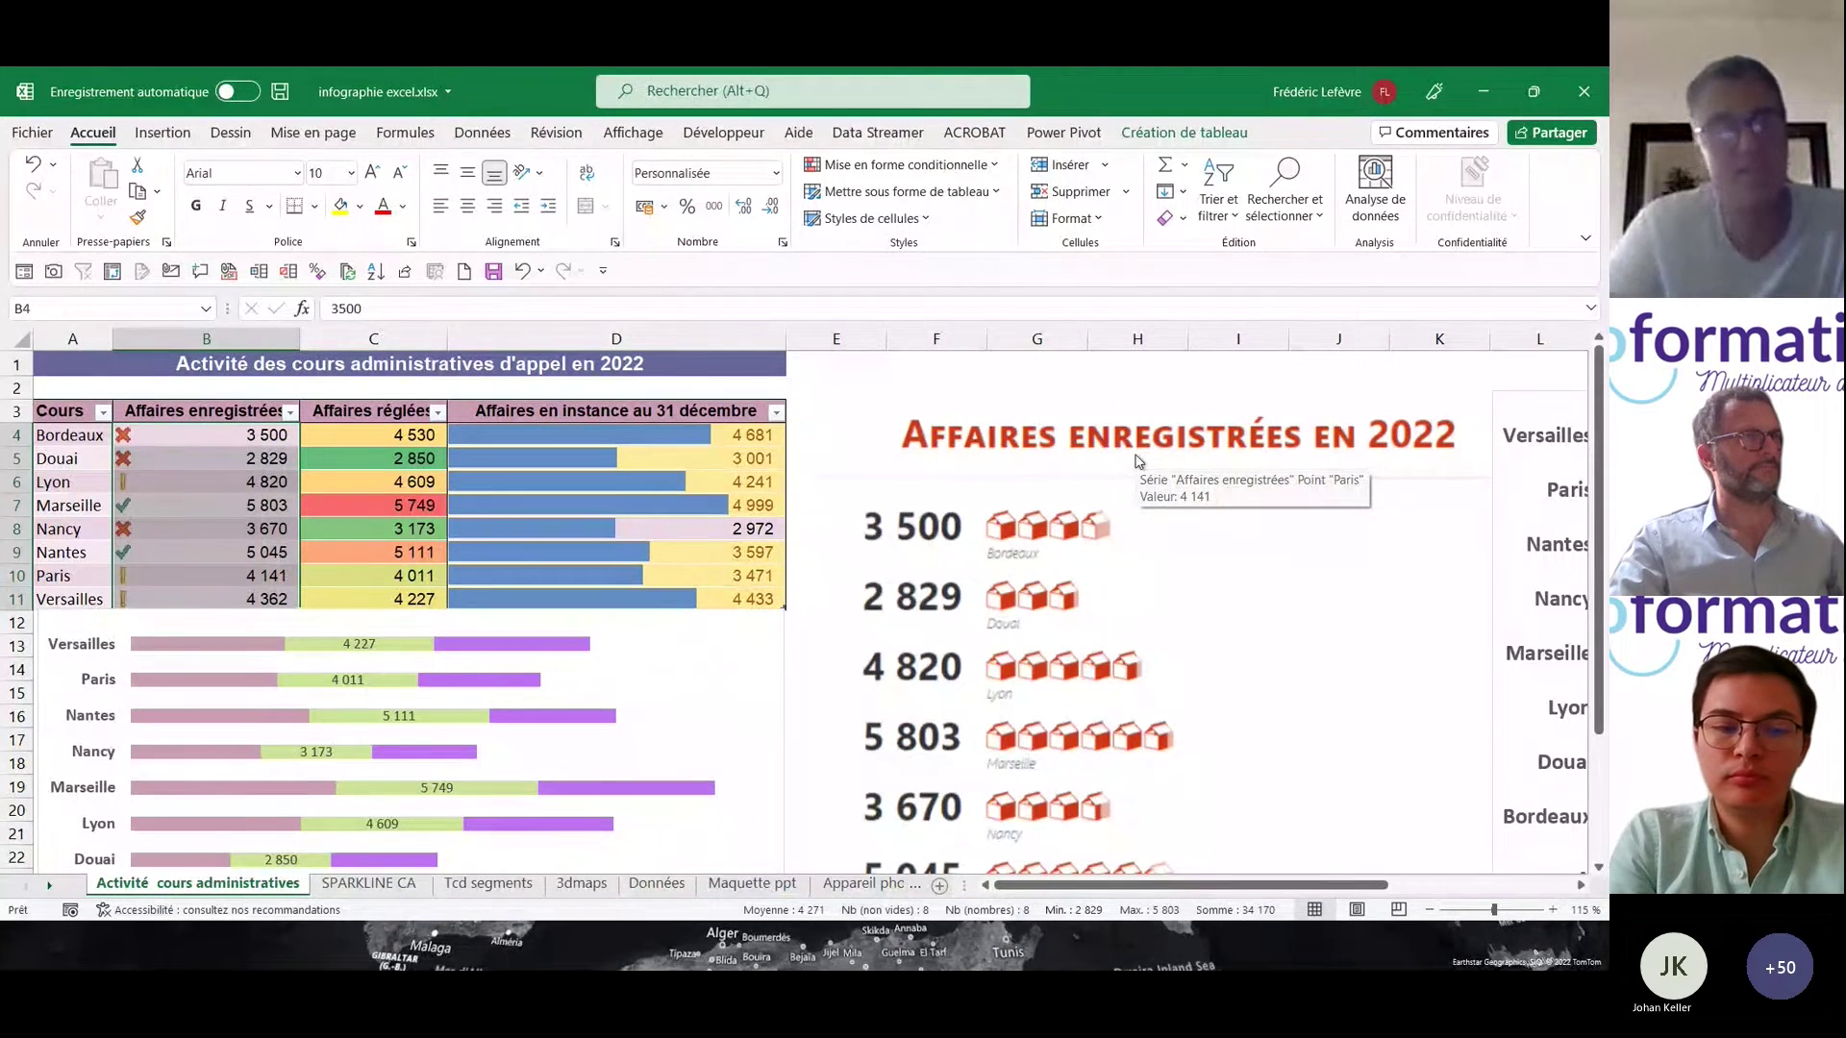
- Set Lyon's registered cases in B6 to 5200
{"action": "left_click", "coordinate": [237, 478]}
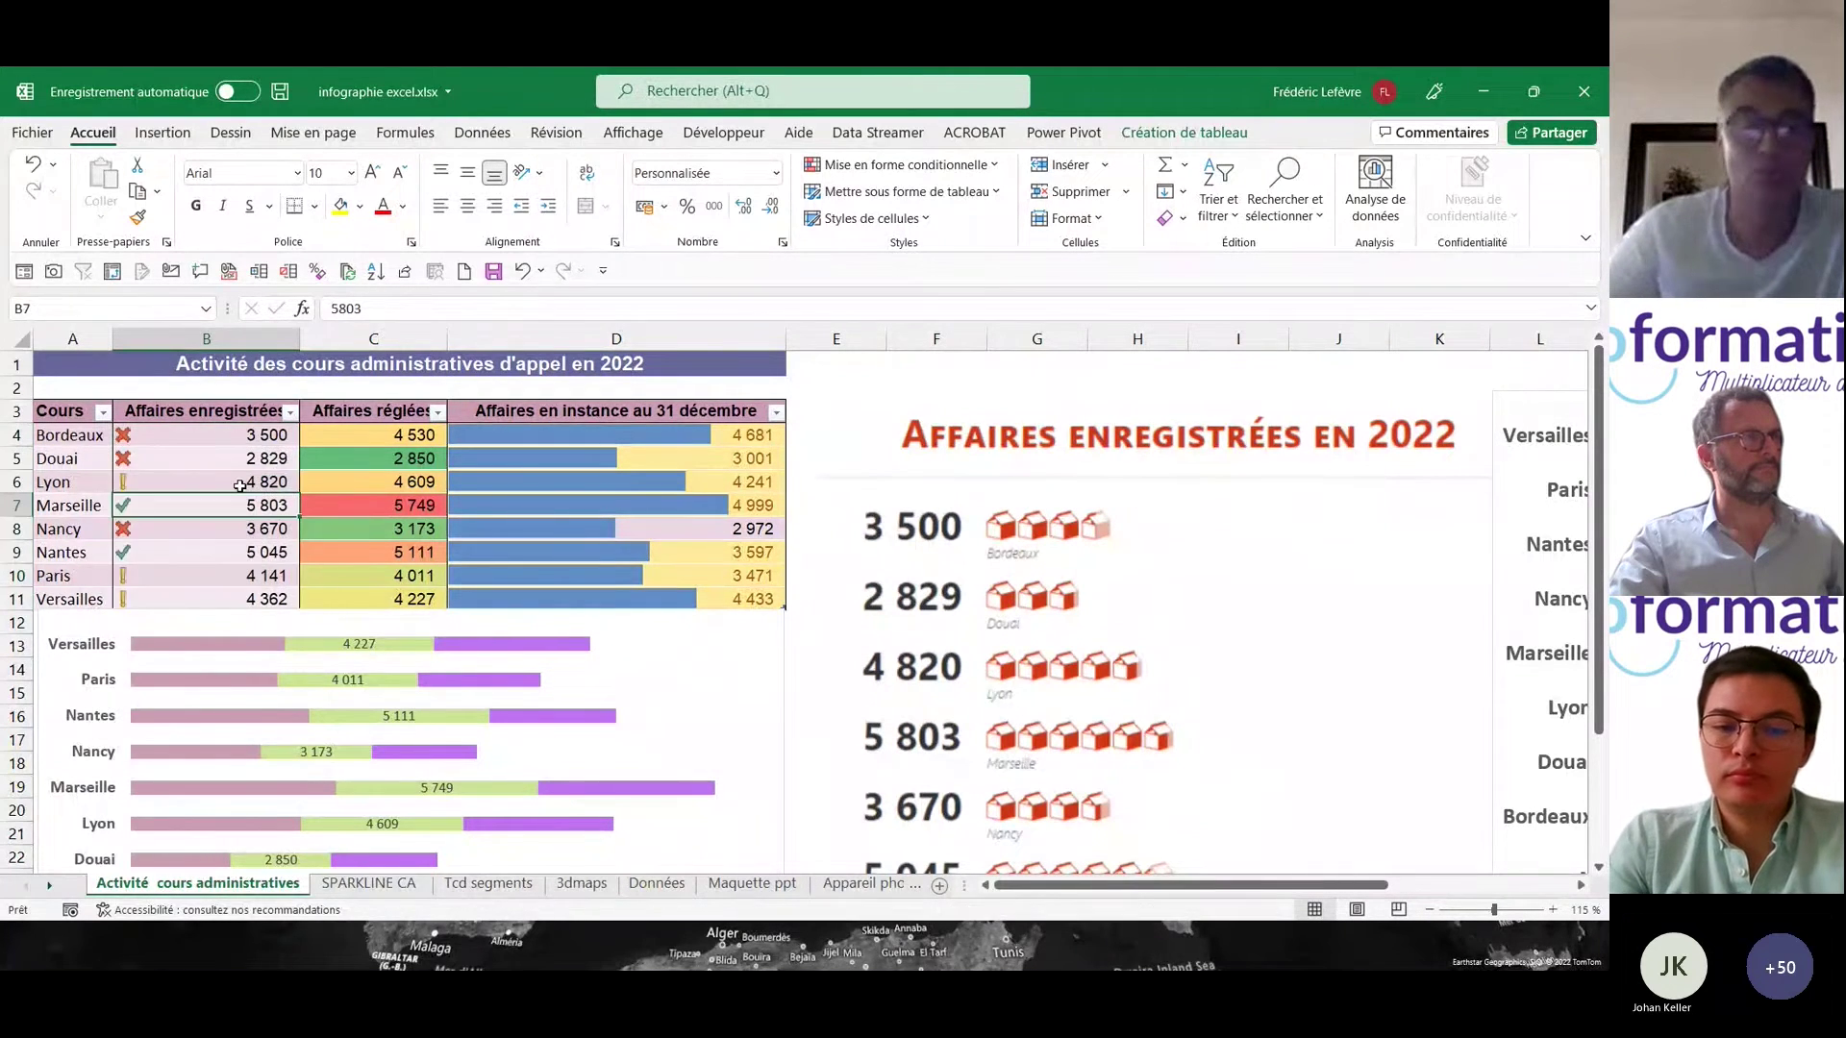
{"action": "type", "text": "5200"}
{"action": "key", "text": "Return"}
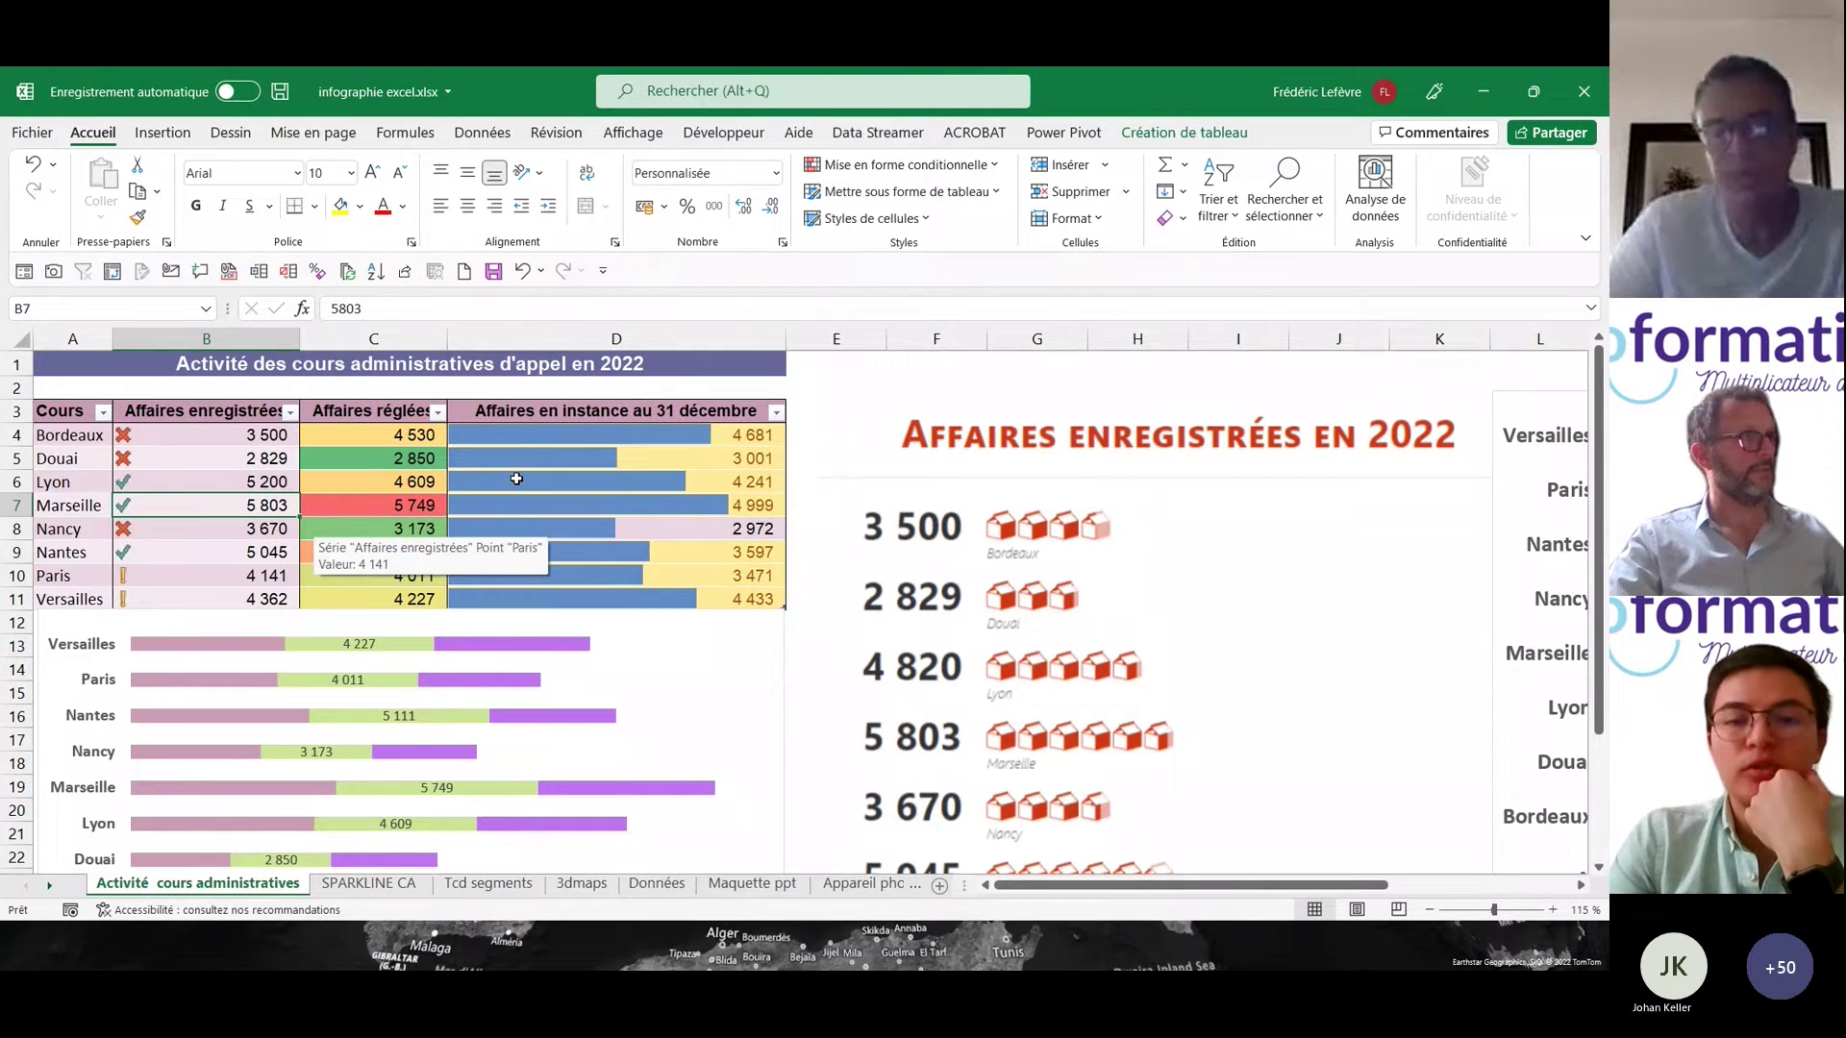
- Filter the Affaires enregistrées column by the green check mark icon and clear that filter again
{"action": "left_click", "coordinate": [288, 412]}
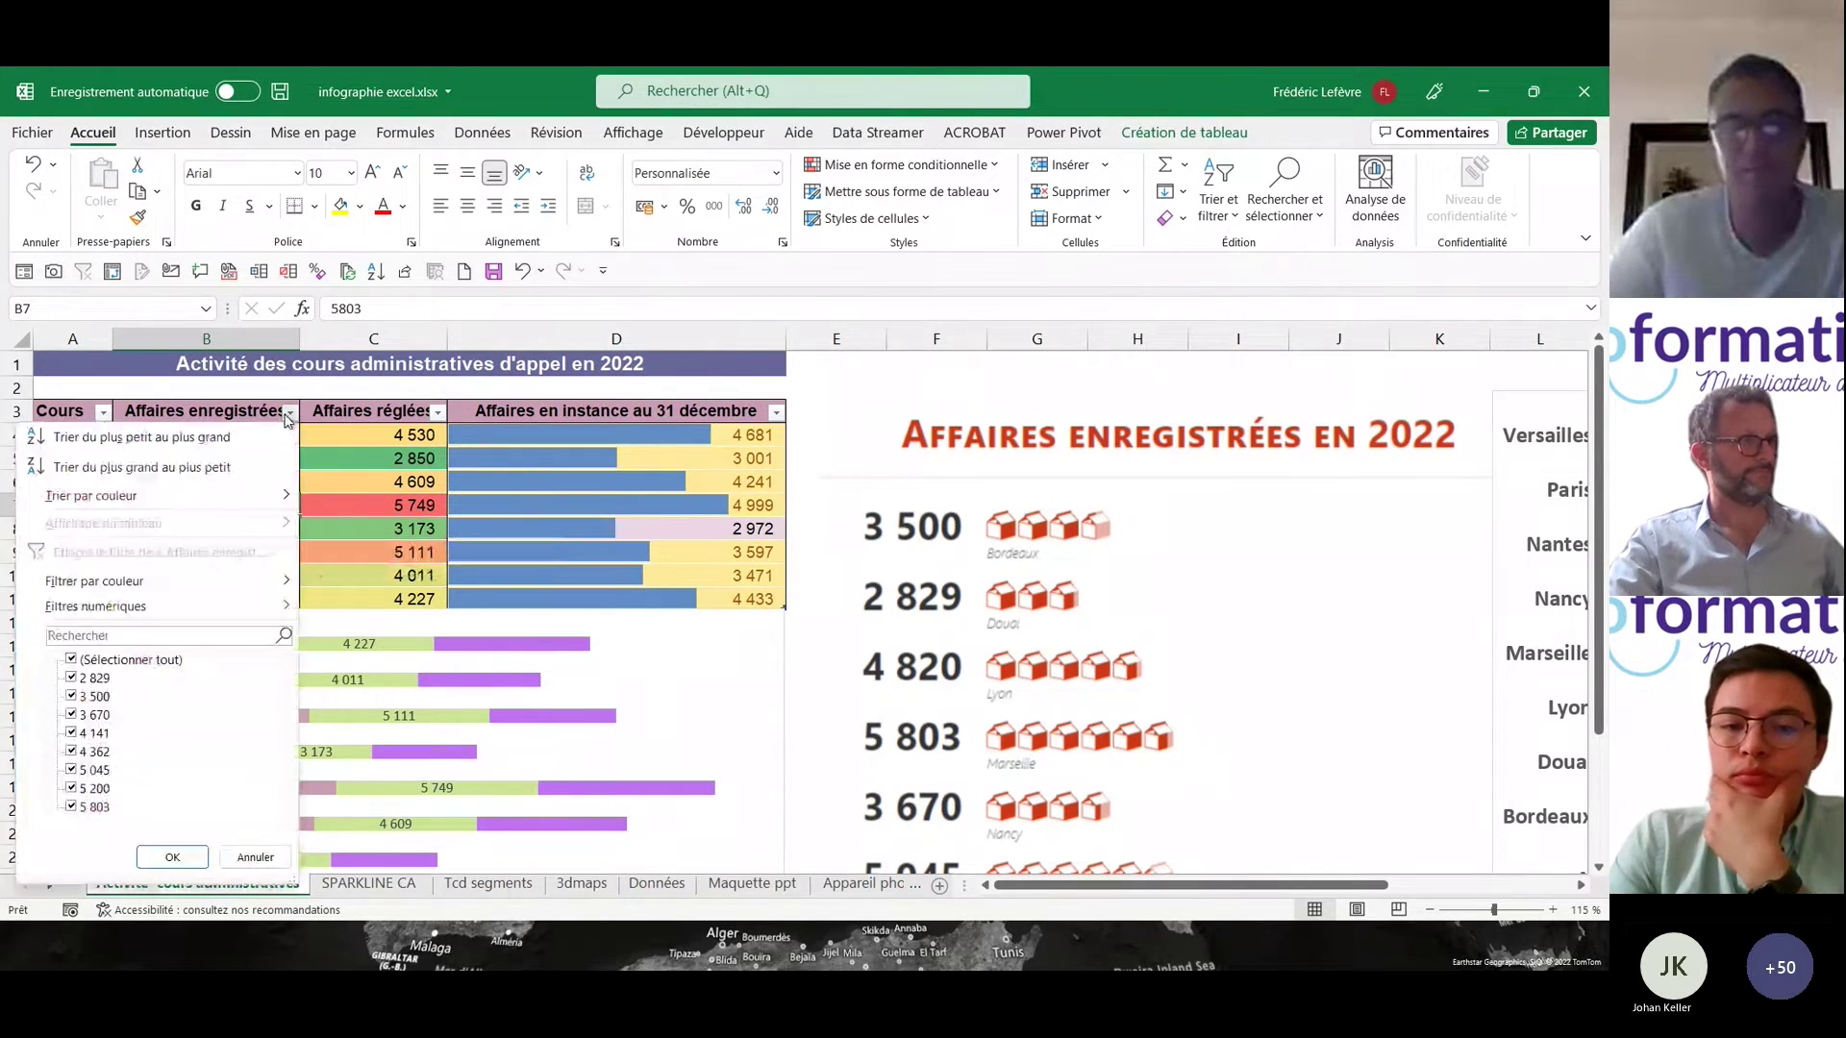
{"action": "mouse_move", "coordinate": [195, 589]}
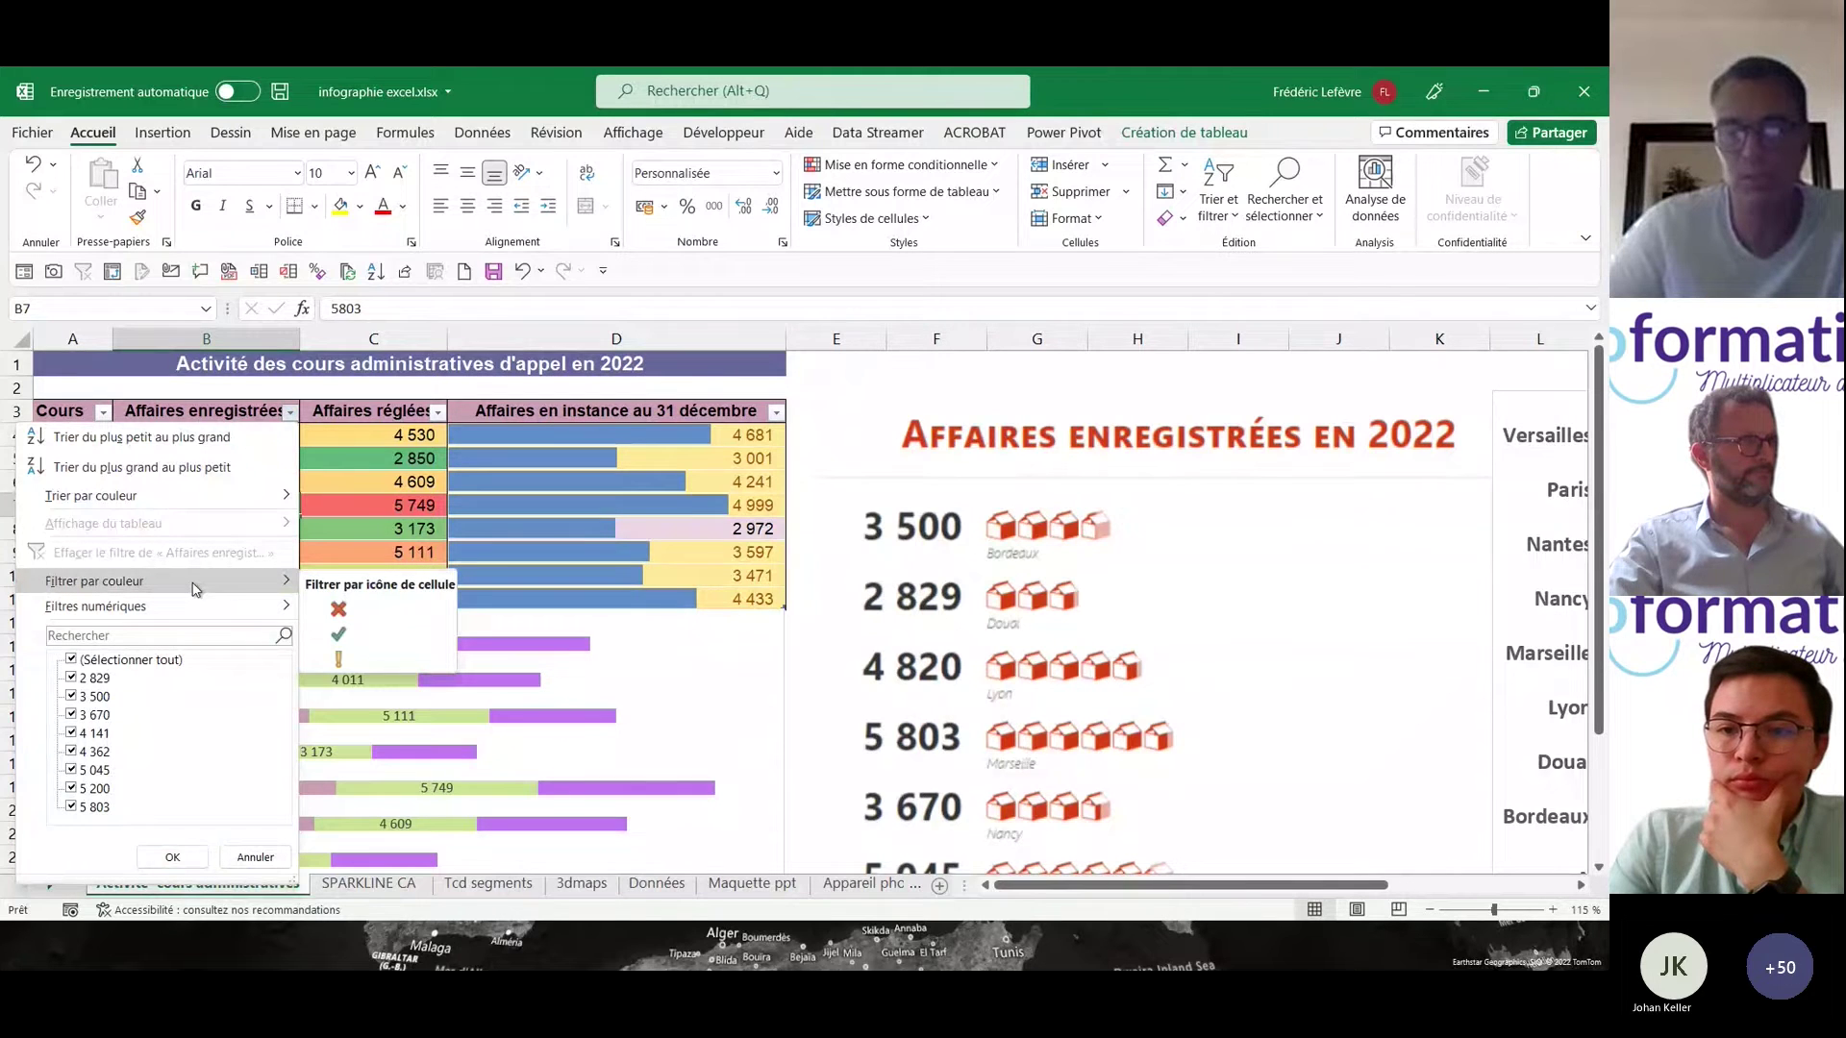
{"action": "left_click", "coordinate": [339, 636]}
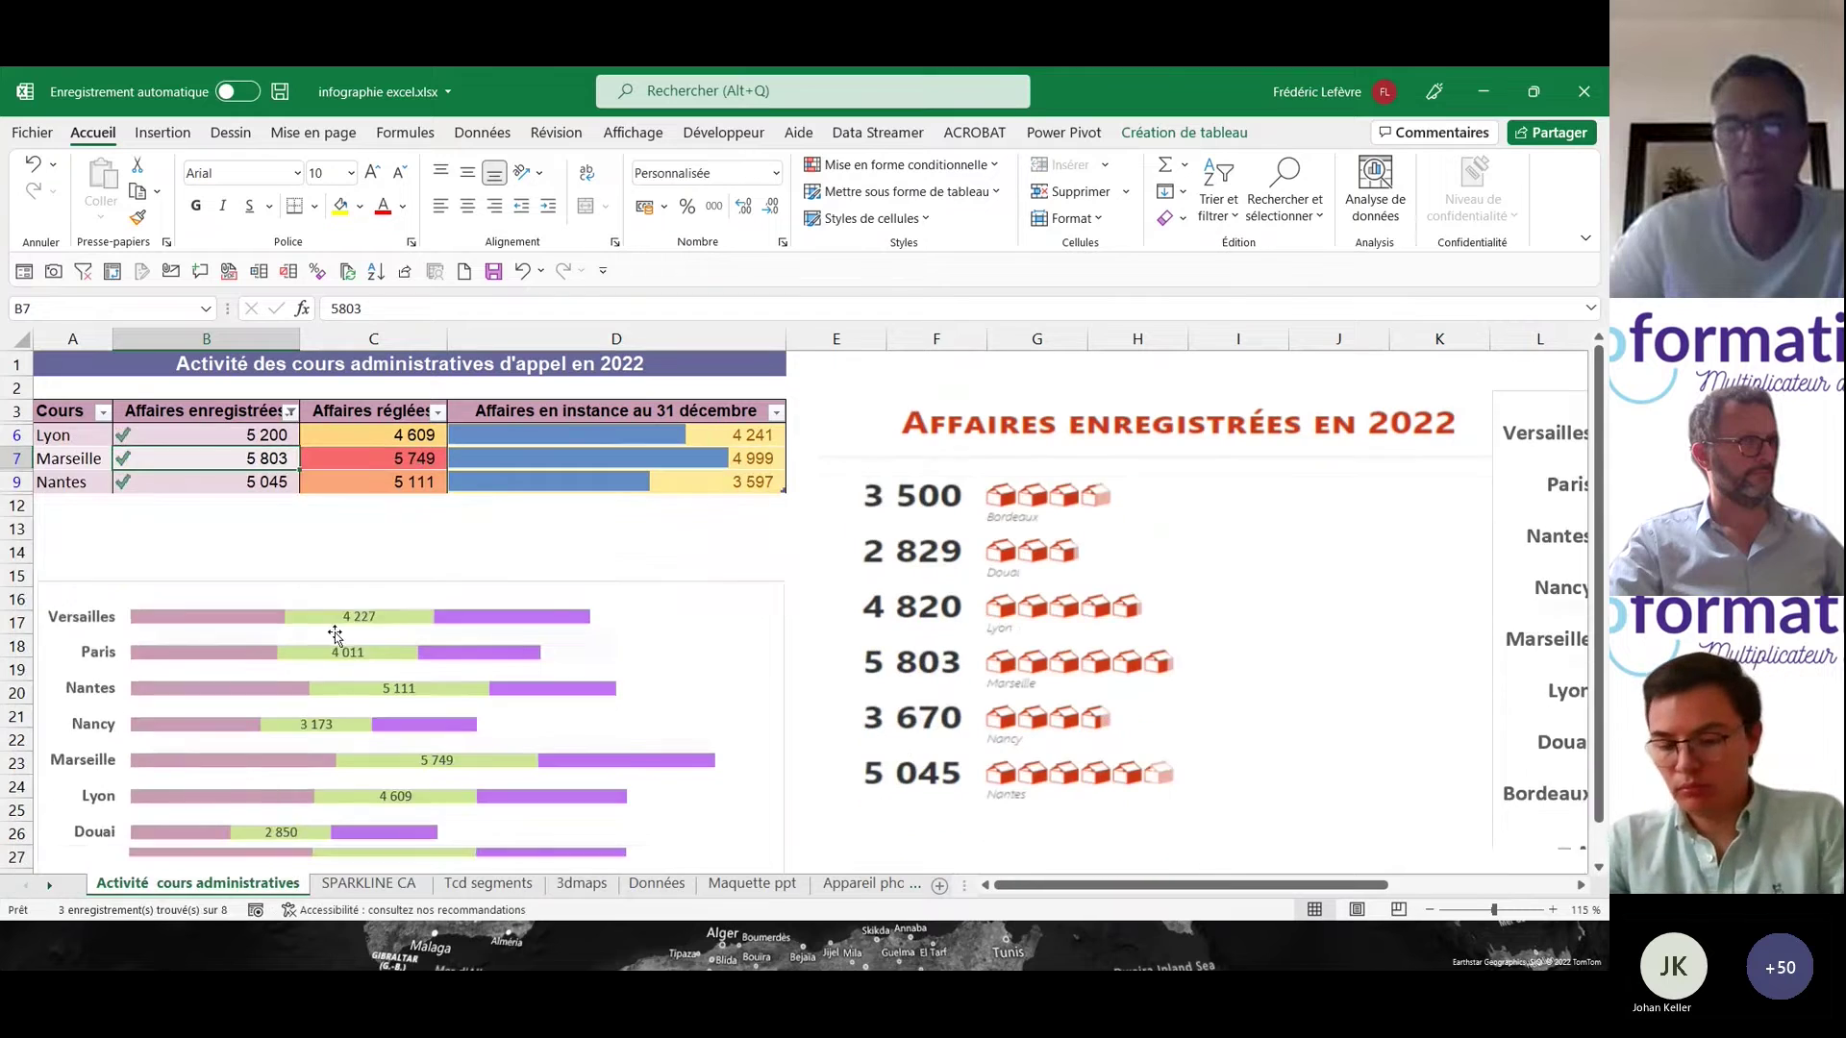
{"action": "left_click", "coordinate": [290, 412]}
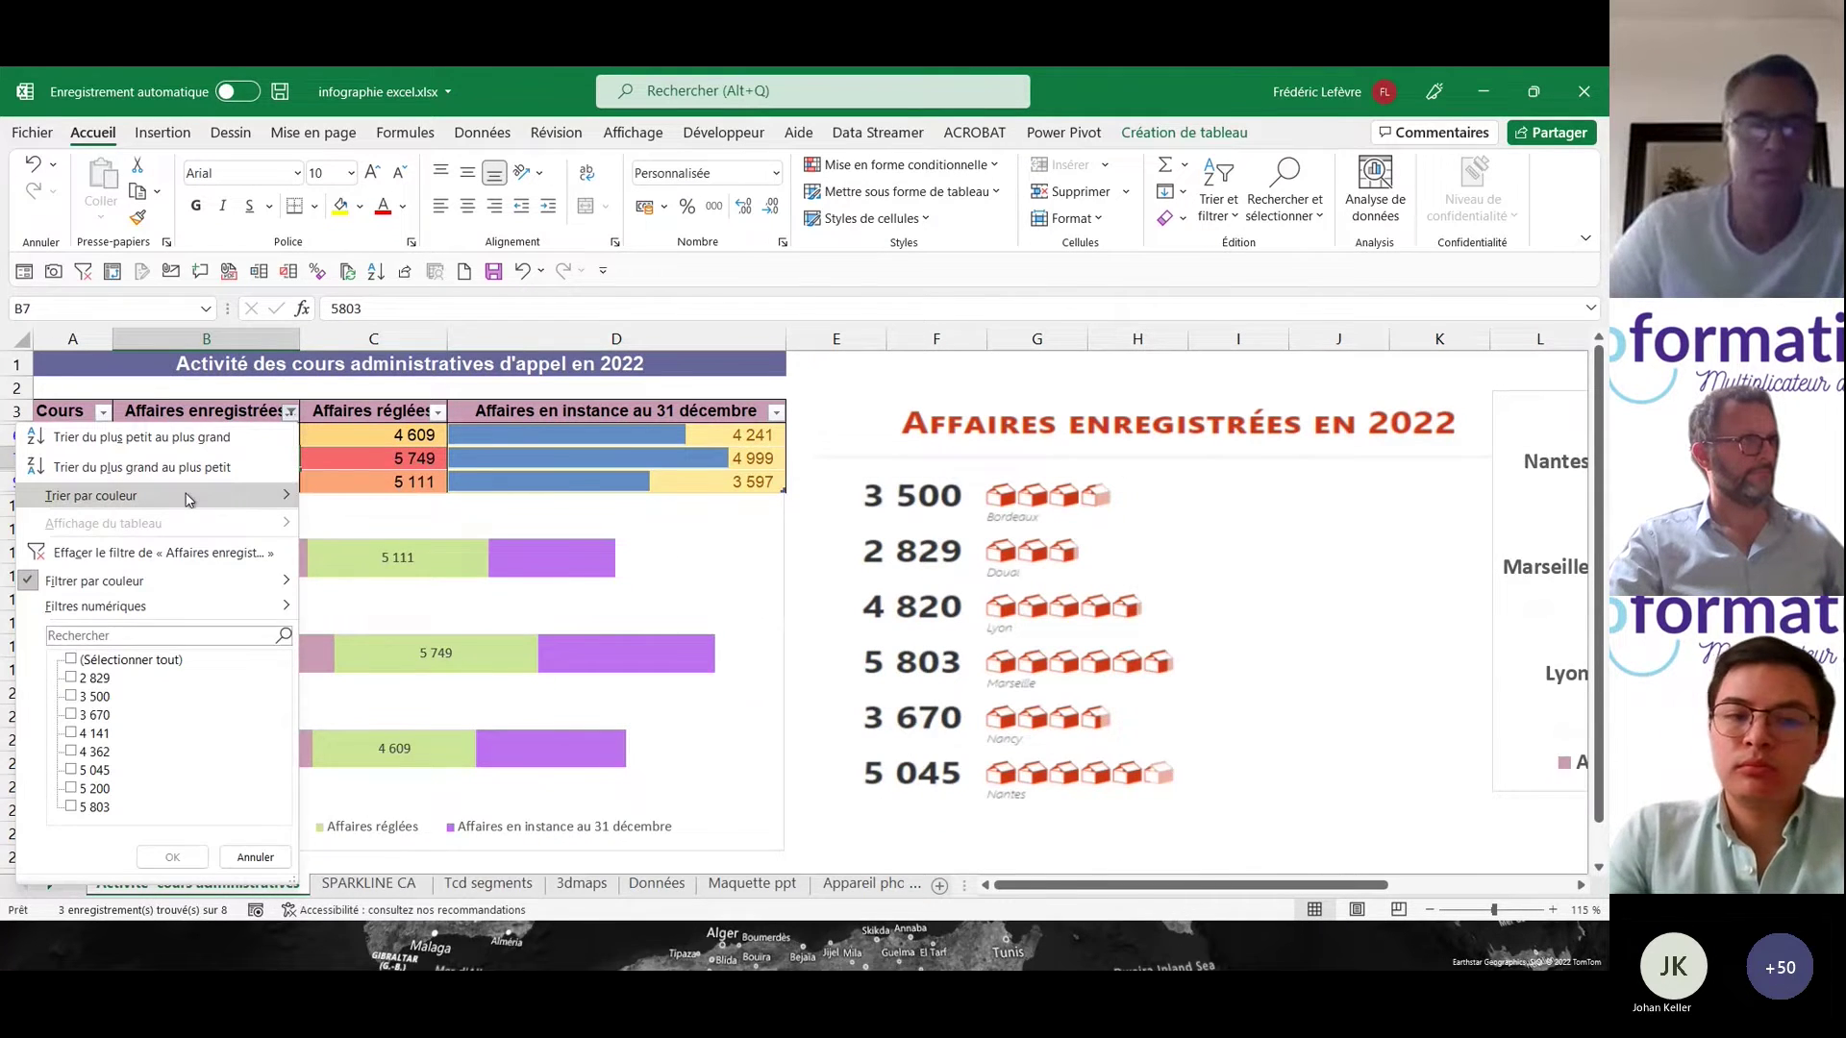
{"action": "left_click", "coordinate": [127, 563]}
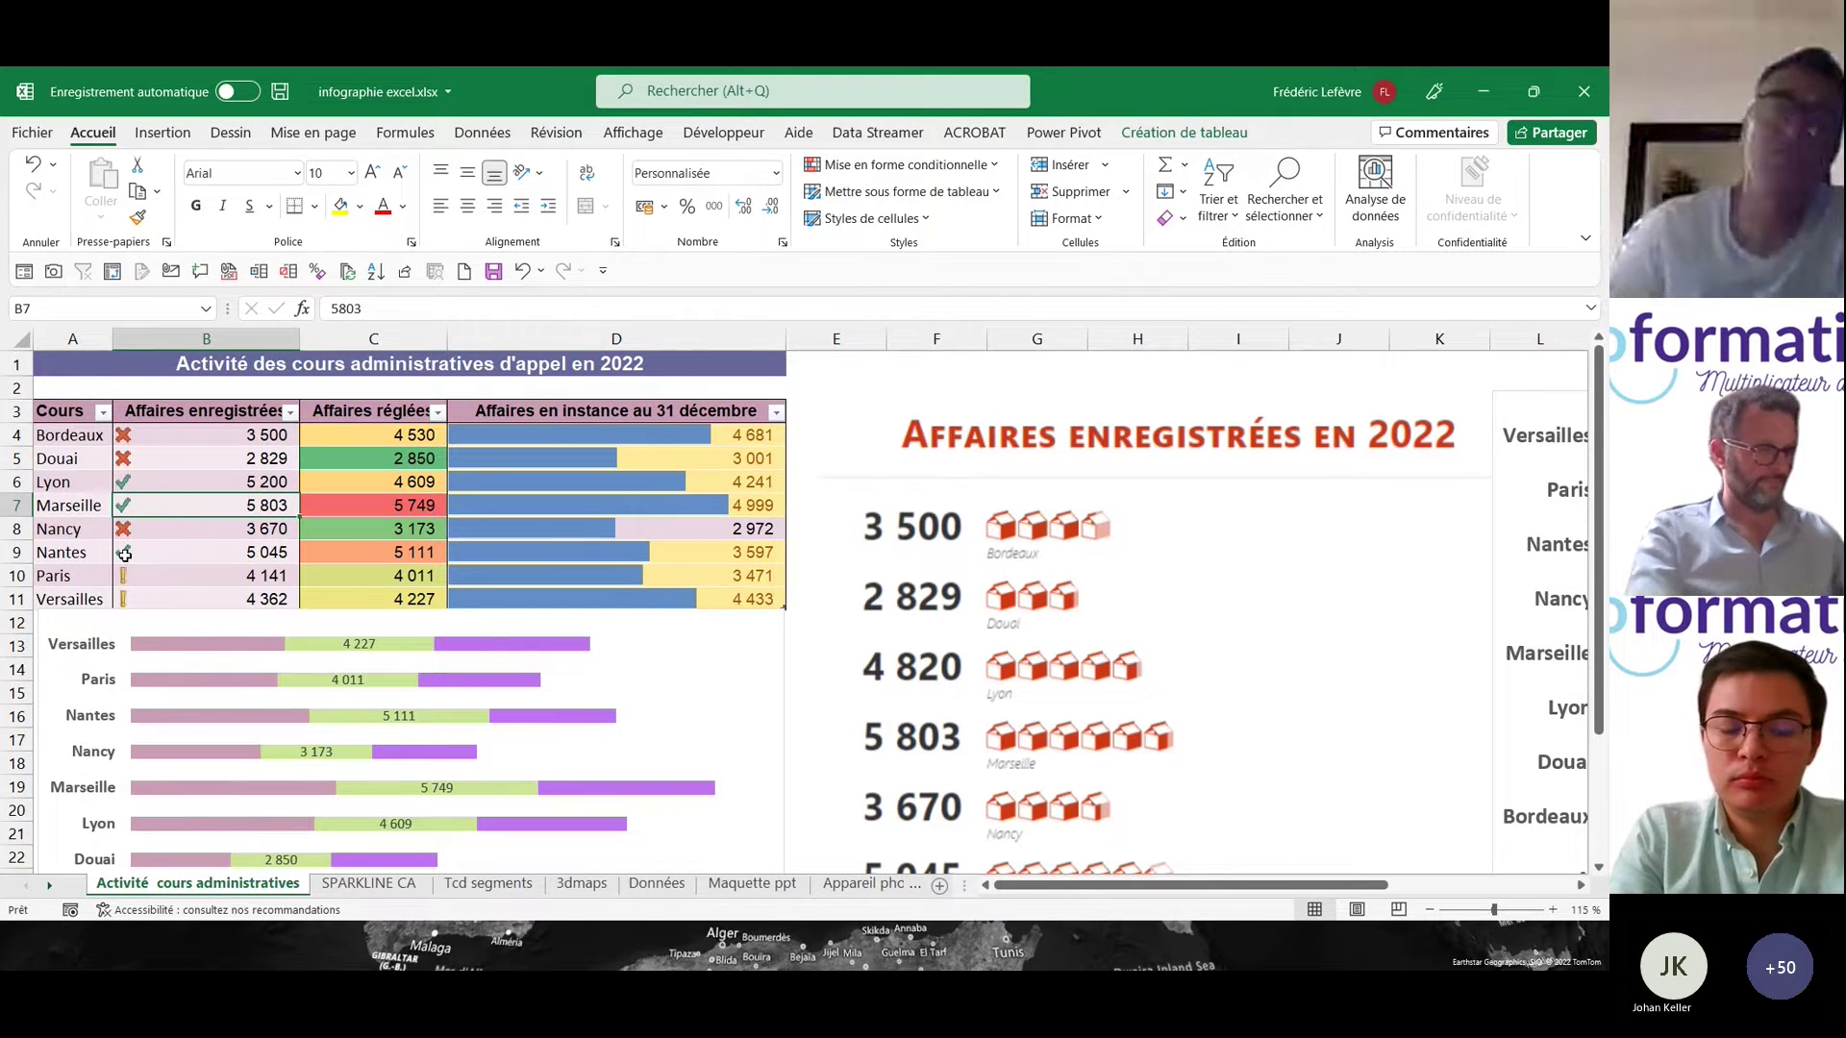
- Go to the Tcd segments sheet and select the Activités immobilières cell in the pivot table
{"action": "left_click", "coordinate": [901, 167]}
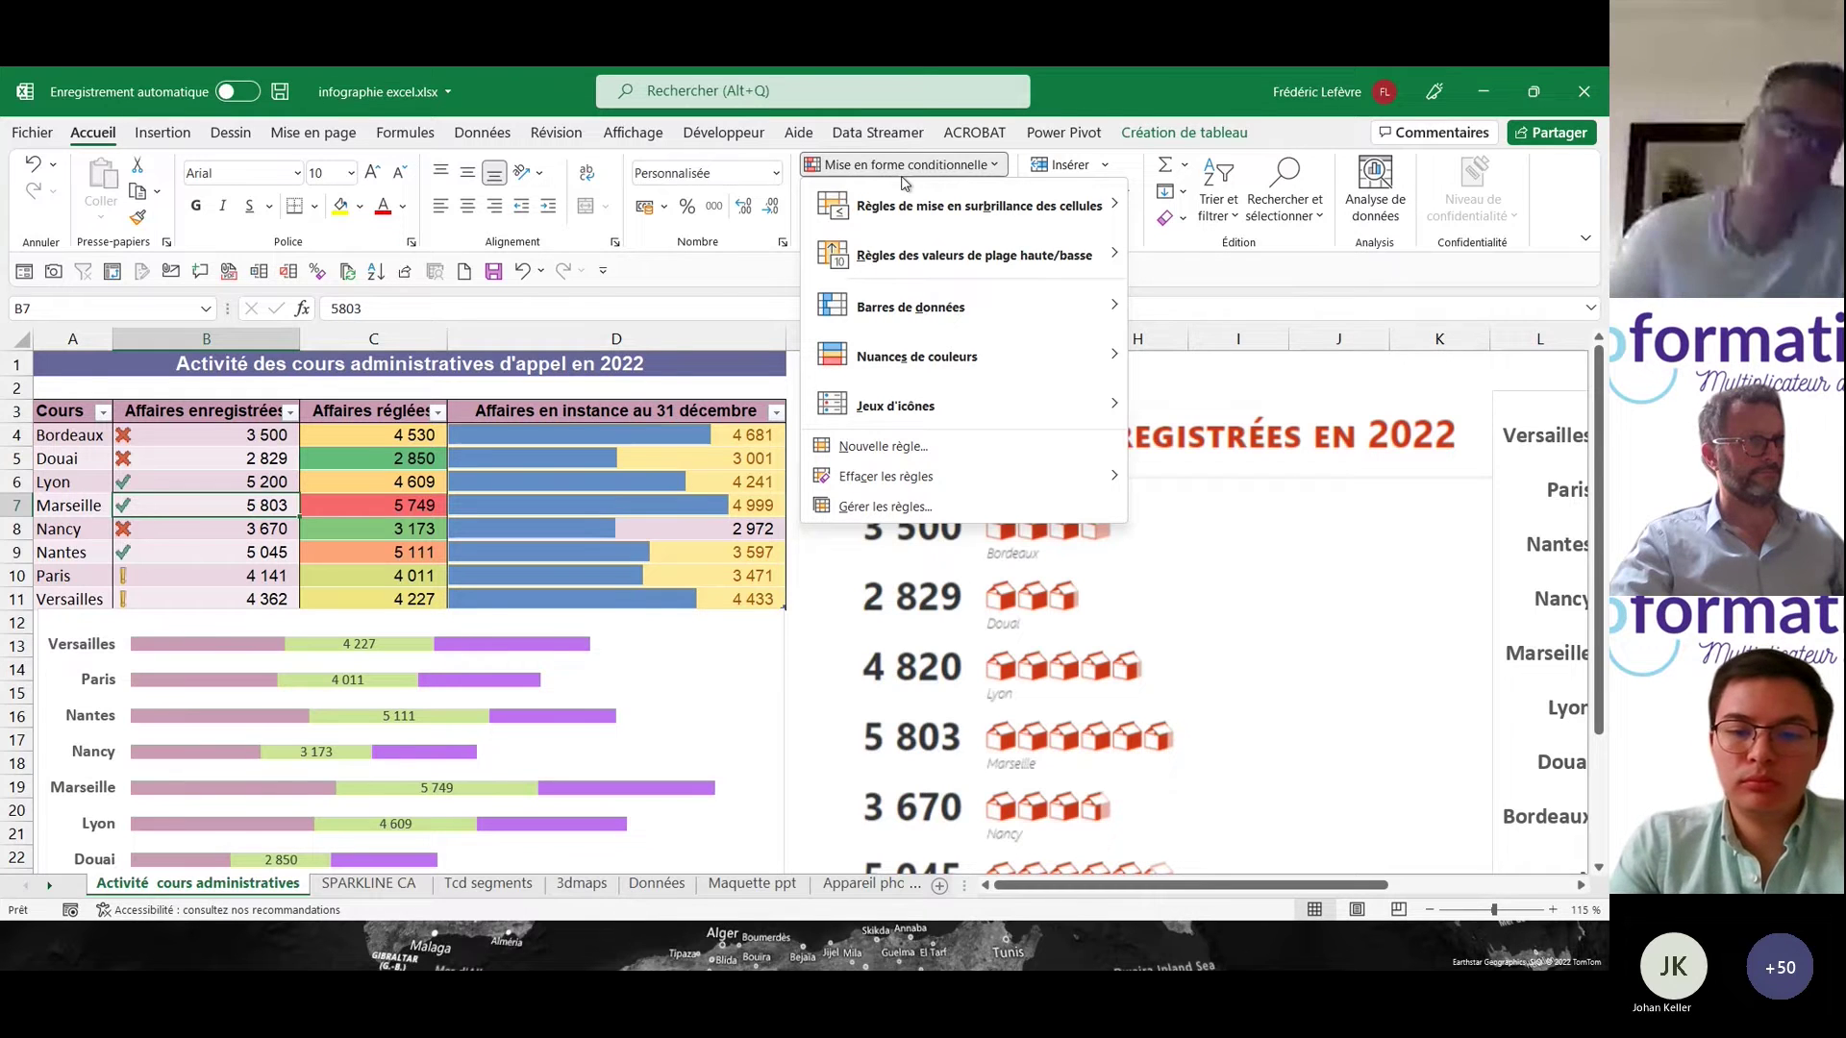
{"action": "left_click", "coordinate": [464, 894]}
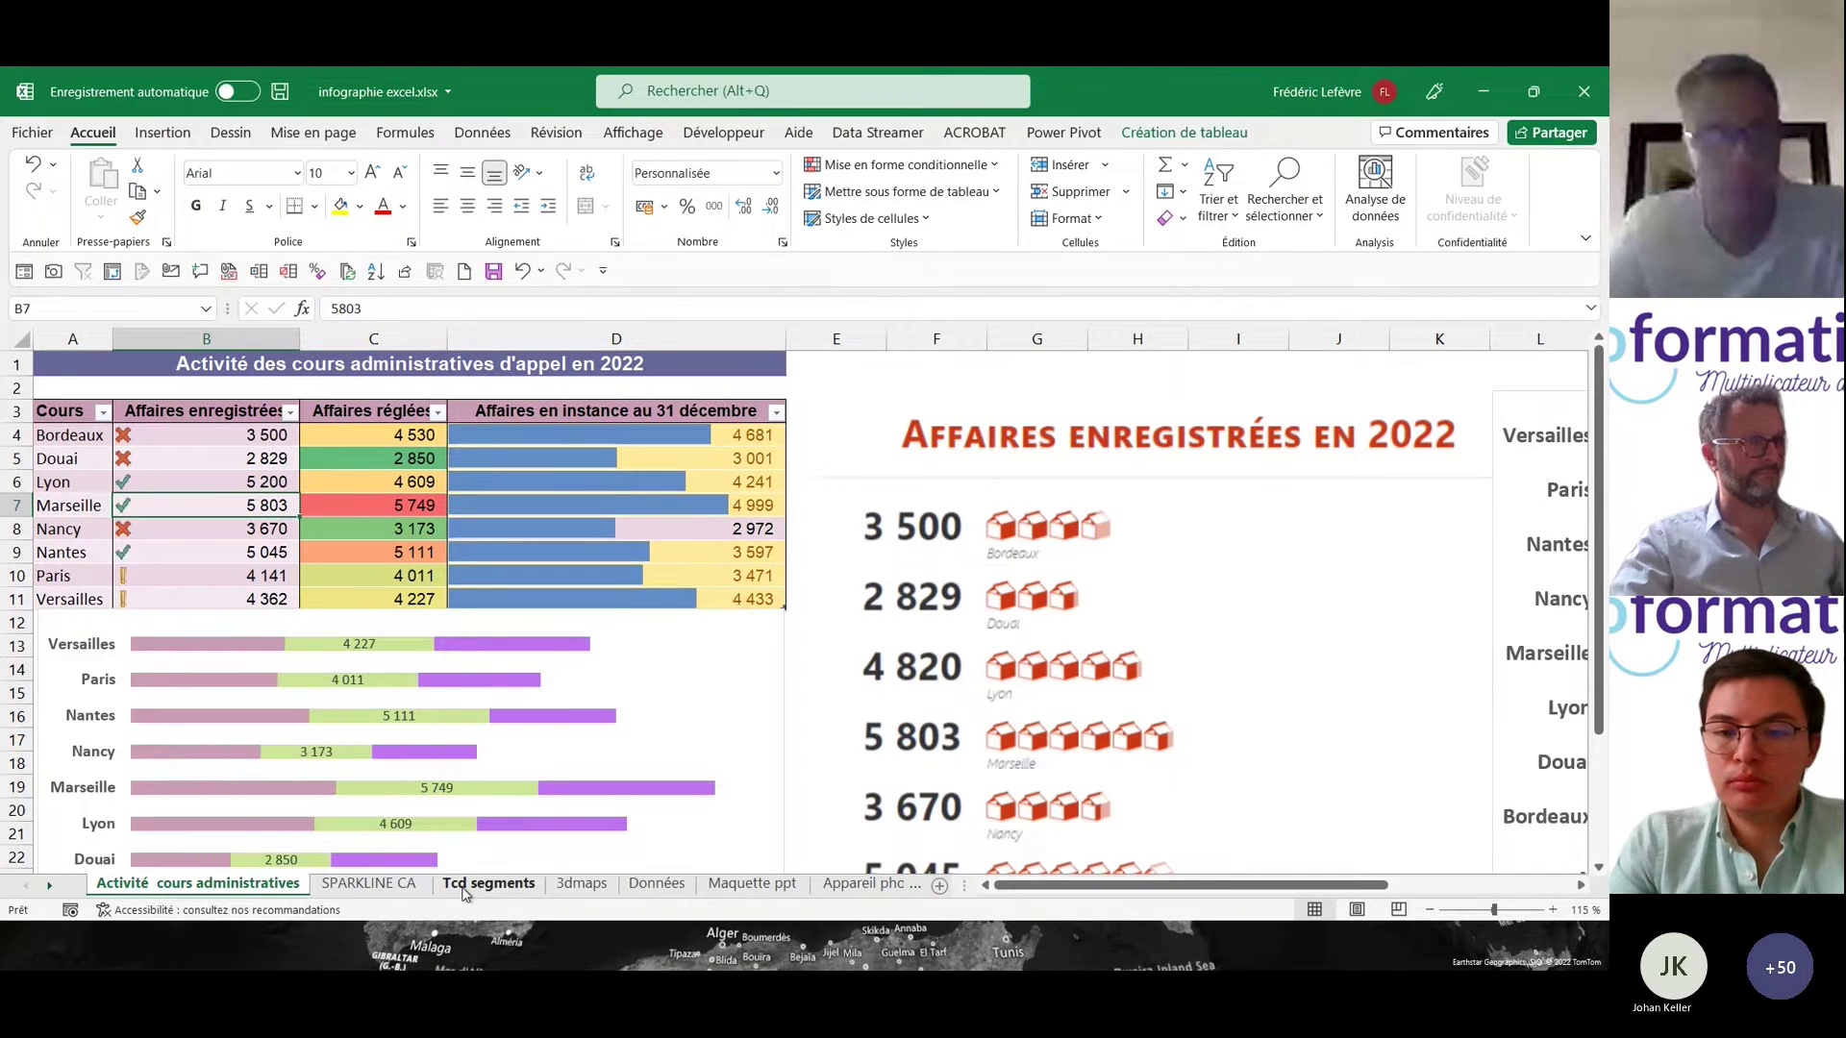
{"action": "left_click", "coordinate": [464, 894]}
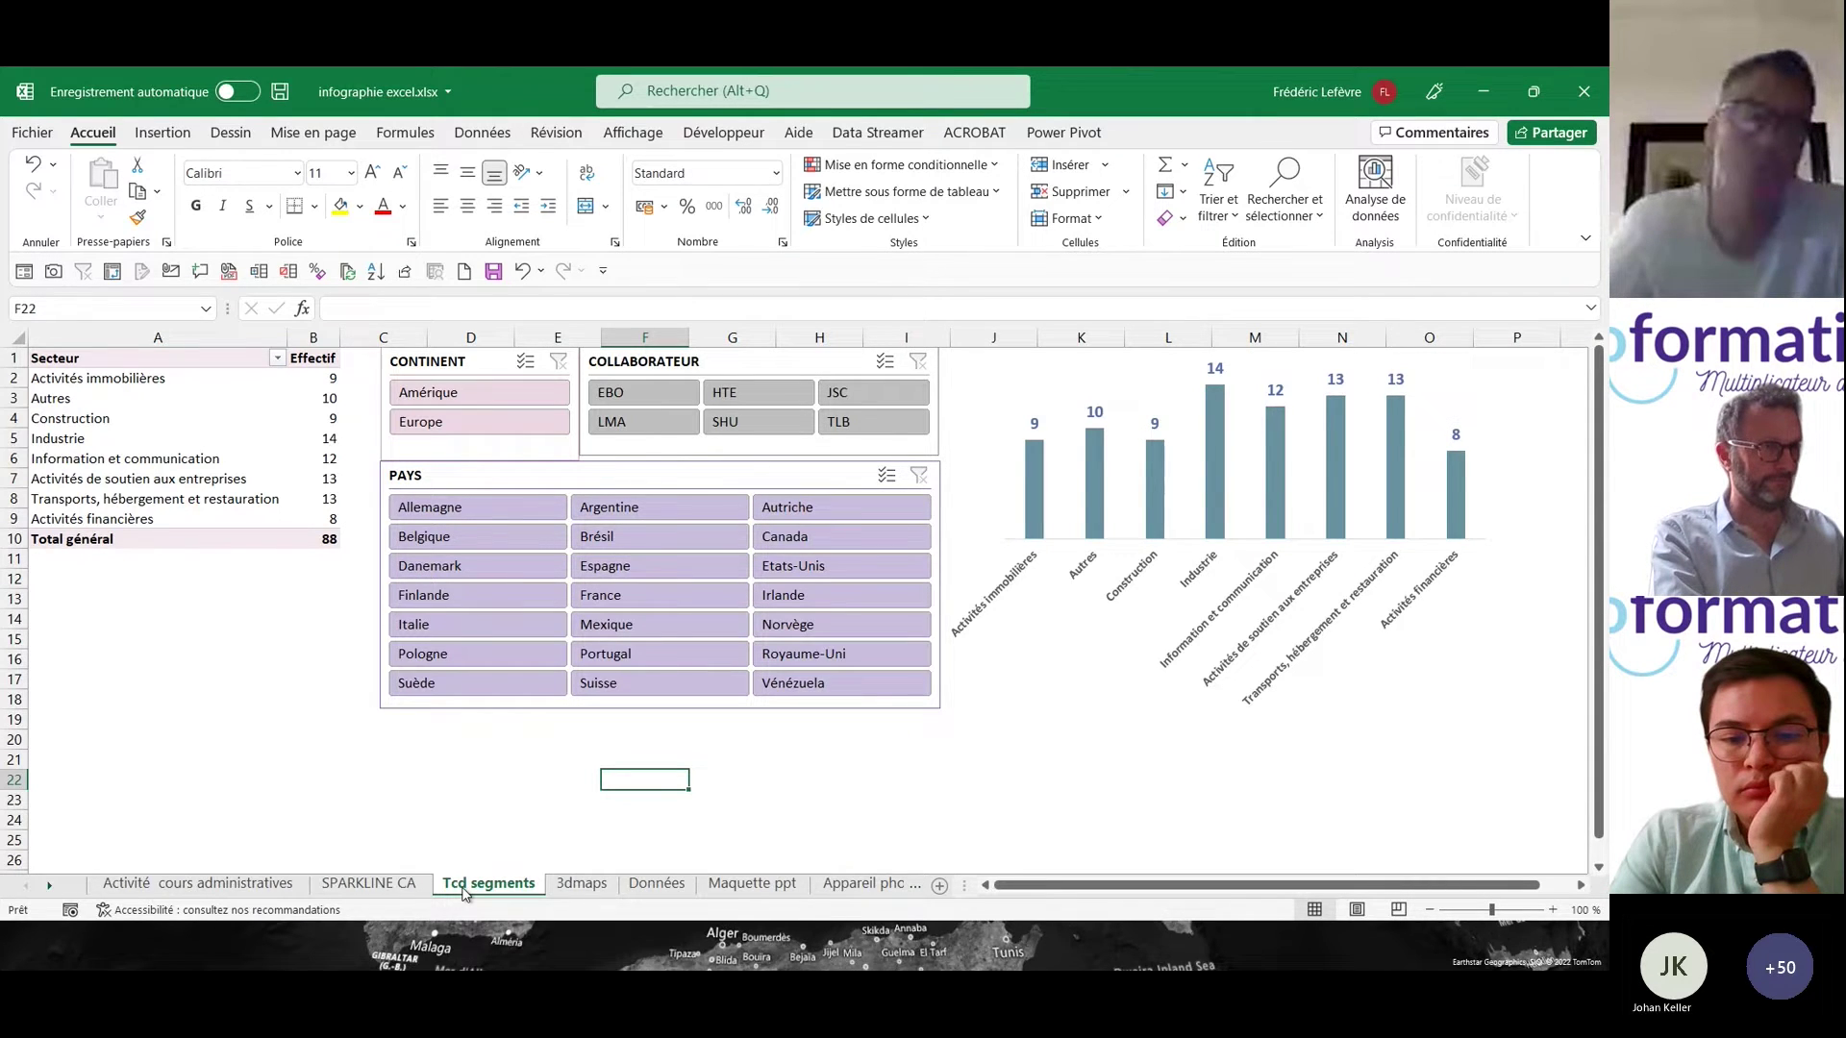
{"action": "left_click", "coordinate": [214, 381]}
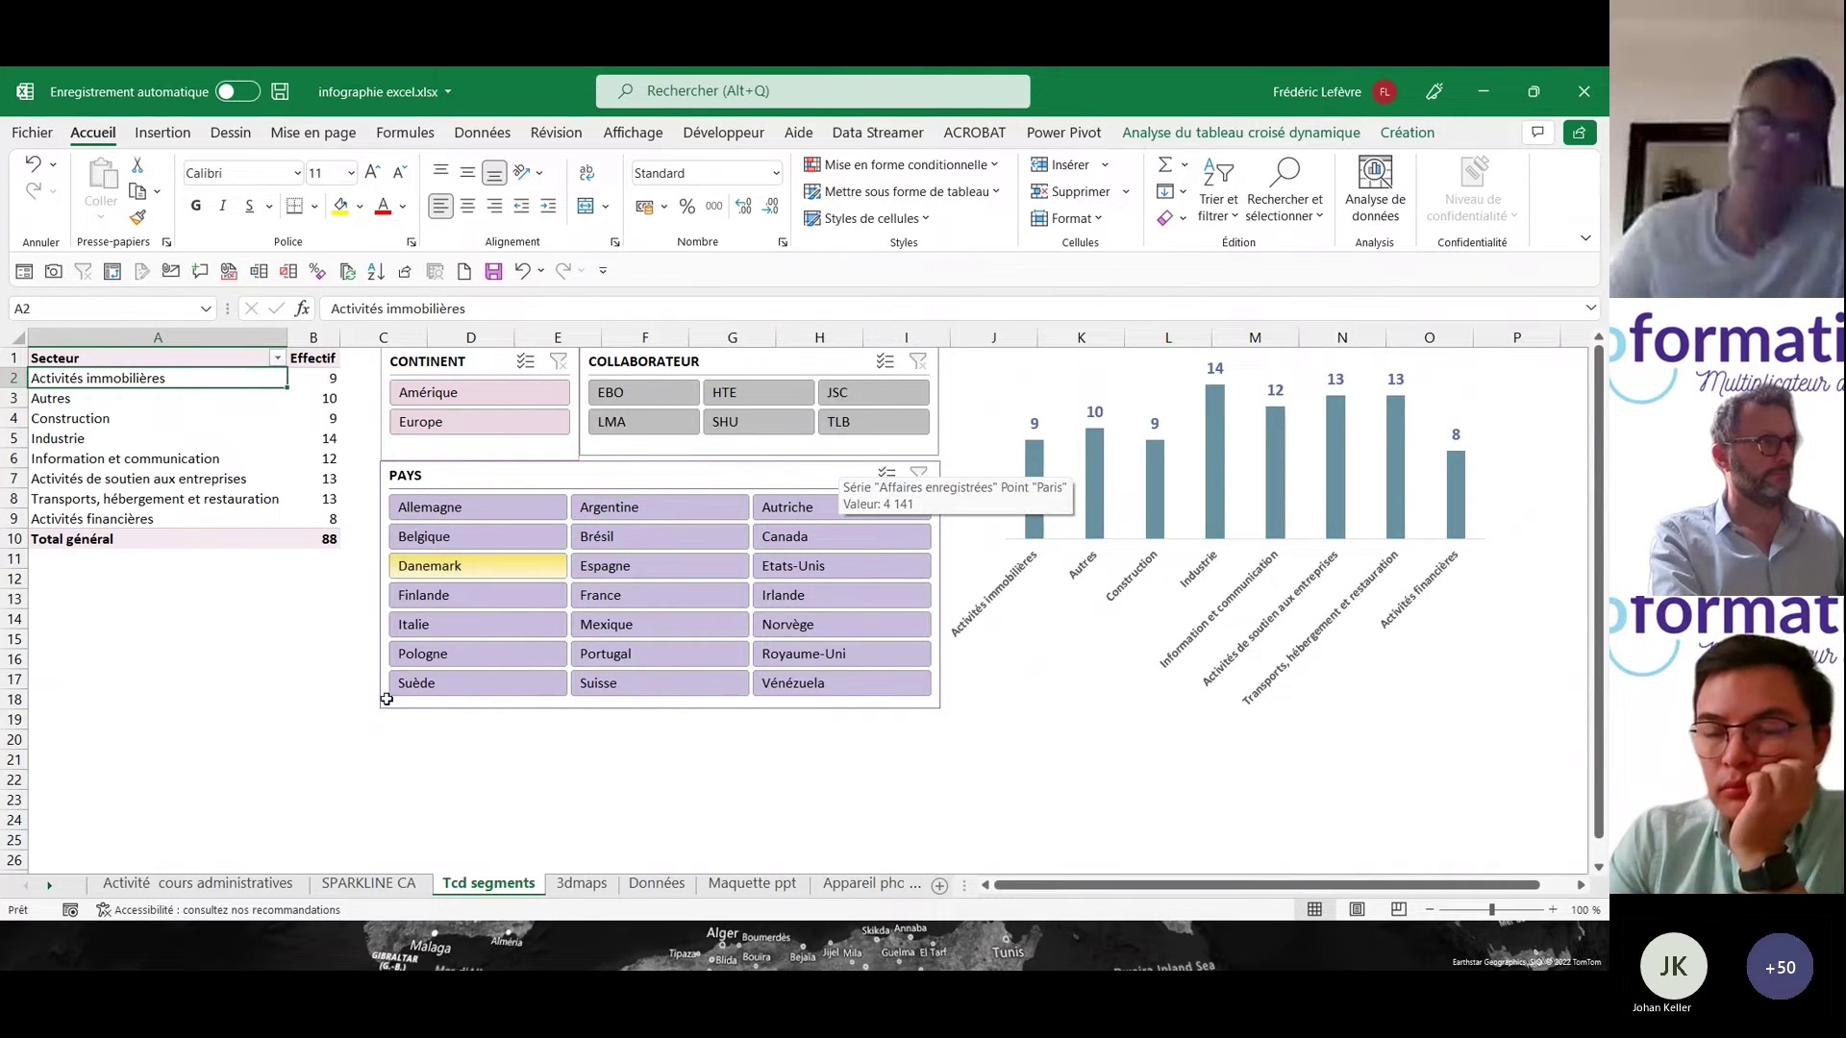
- View the fields available as slicers for the Secteur pivot table and close the list without inserting any
{"action": "left_click", "coordinate": [160, 460]}
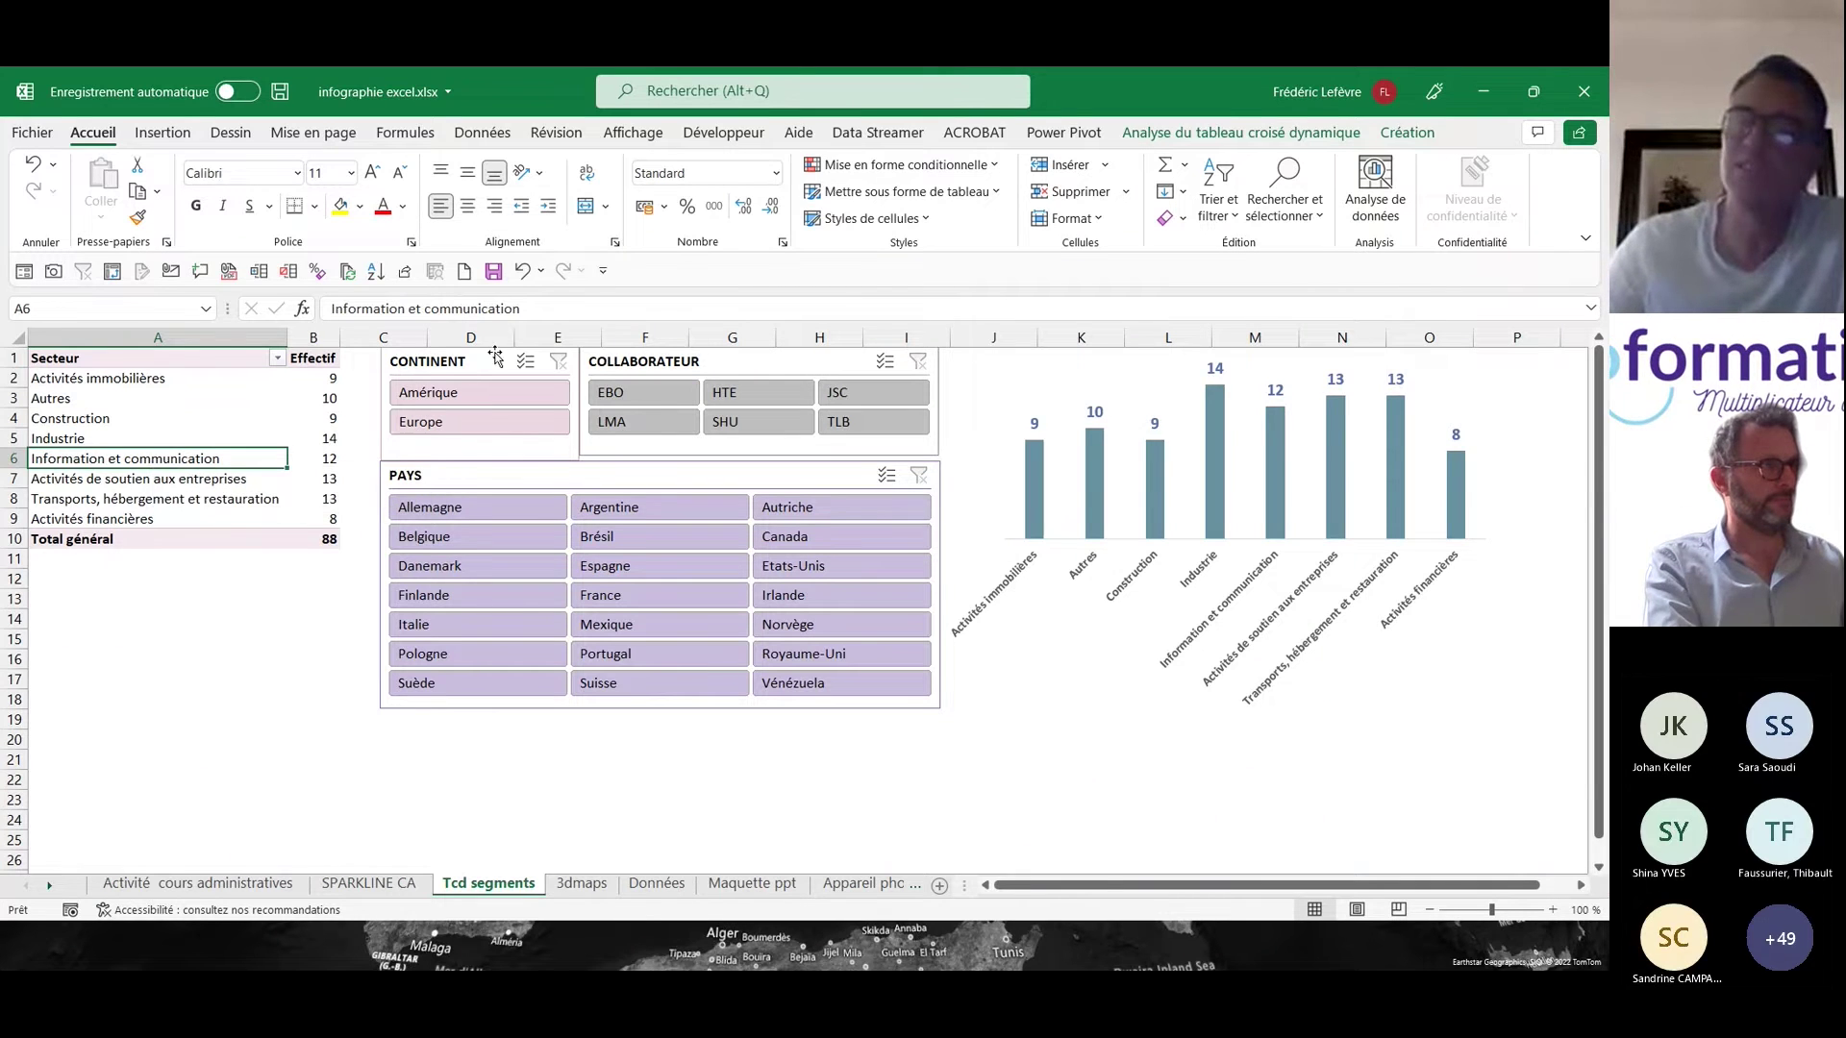
{"action": "left_click", "coordinate": [1189, 136]}
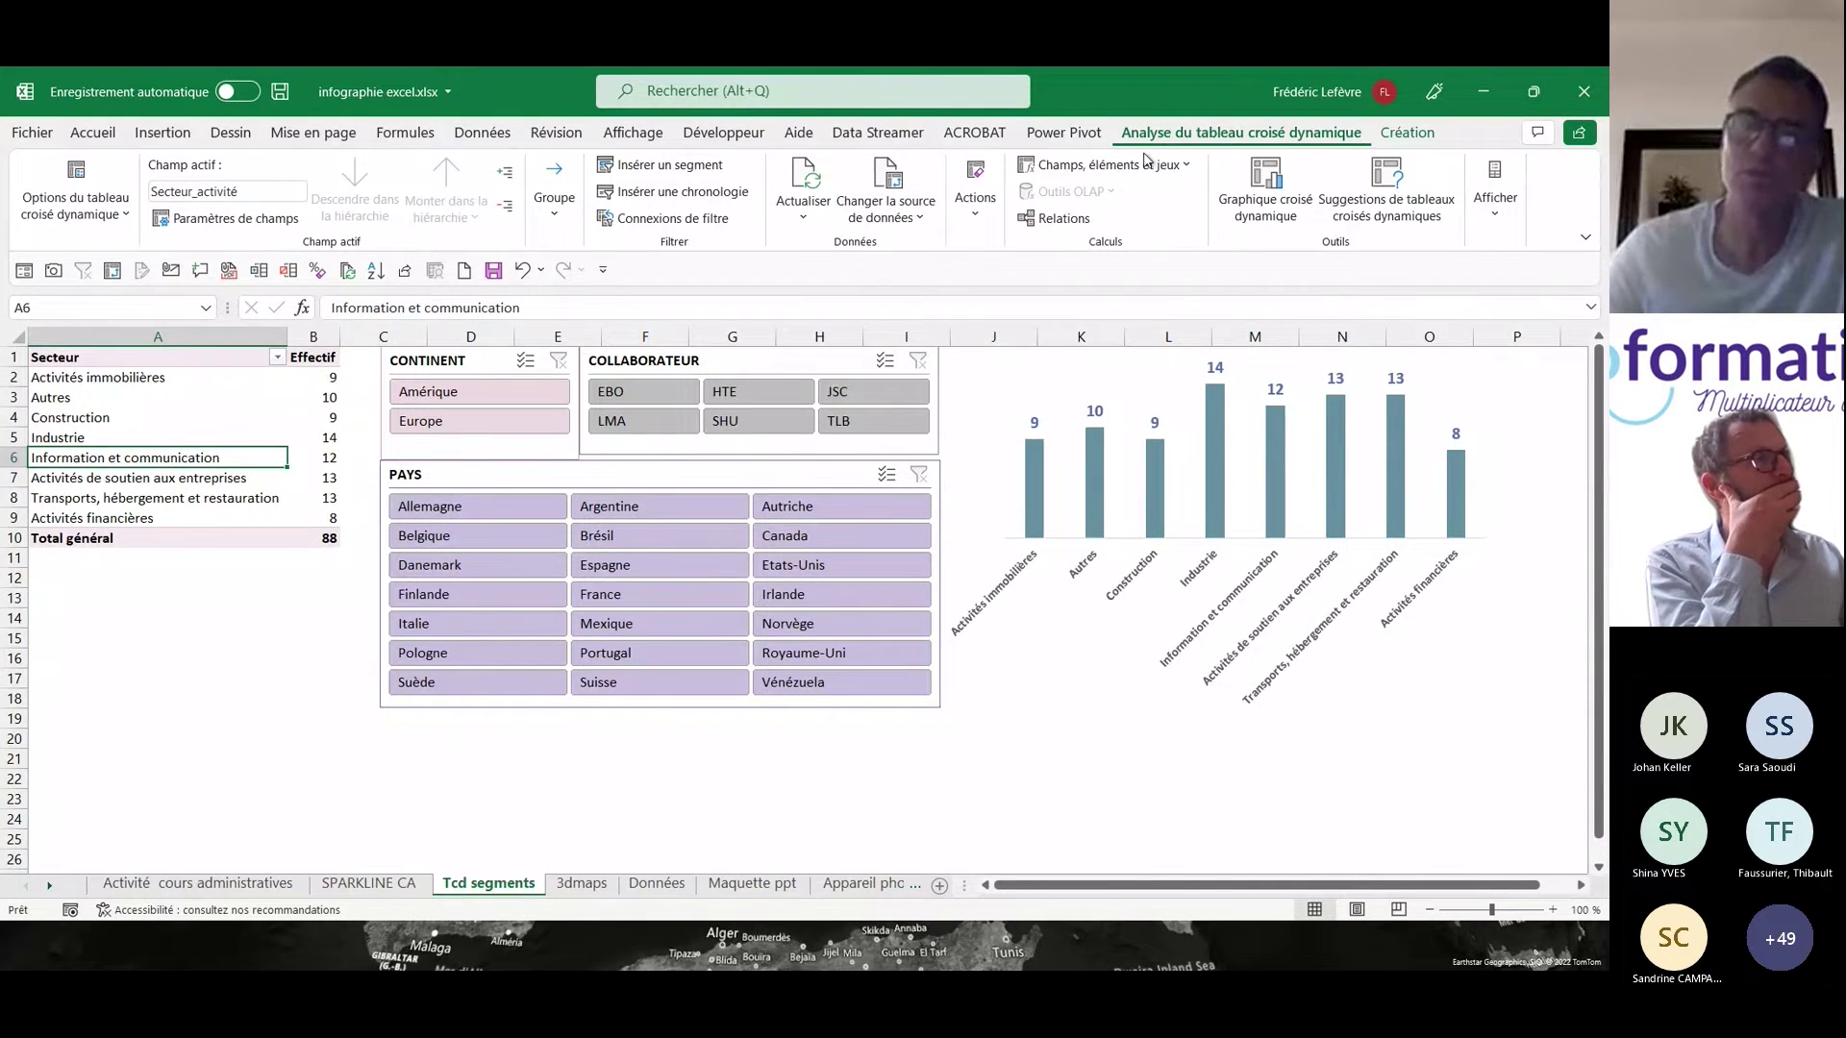
{"action": "left_click", "coordinate": [674, 172]}
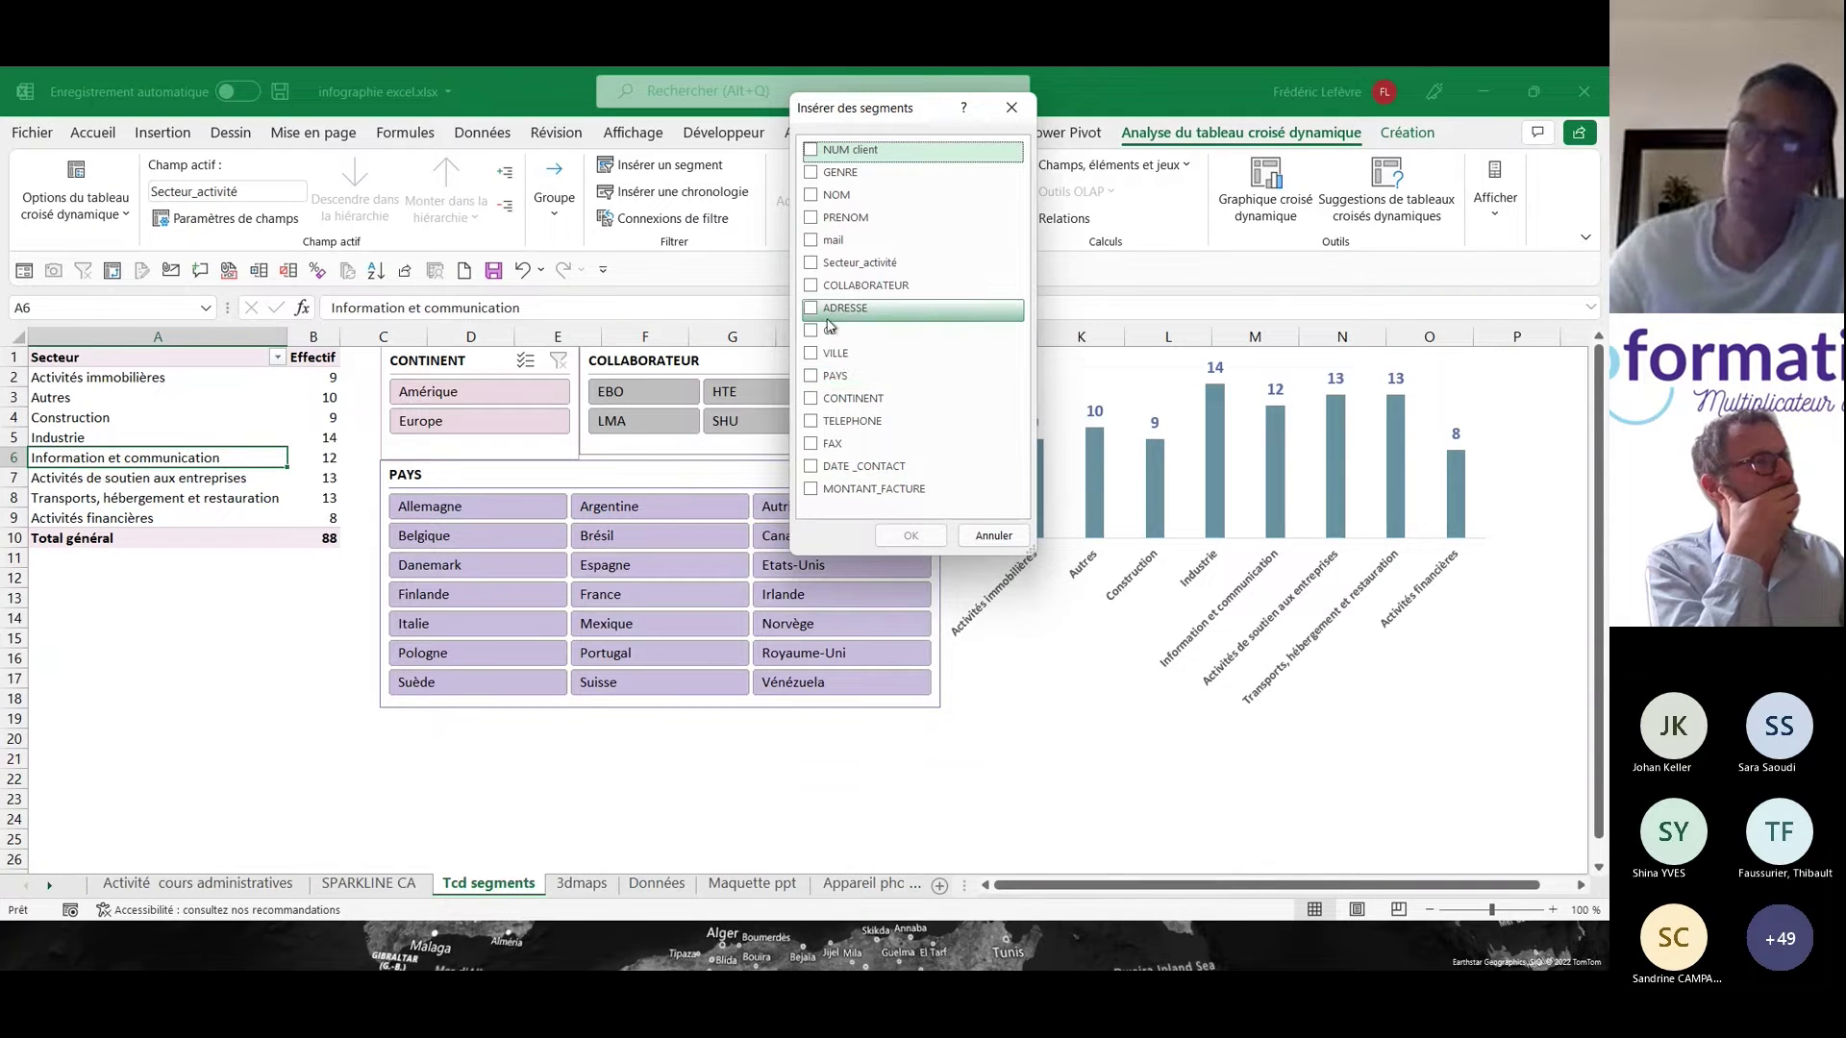
{"action": "left_click", "coordinate": [1011, 106]}
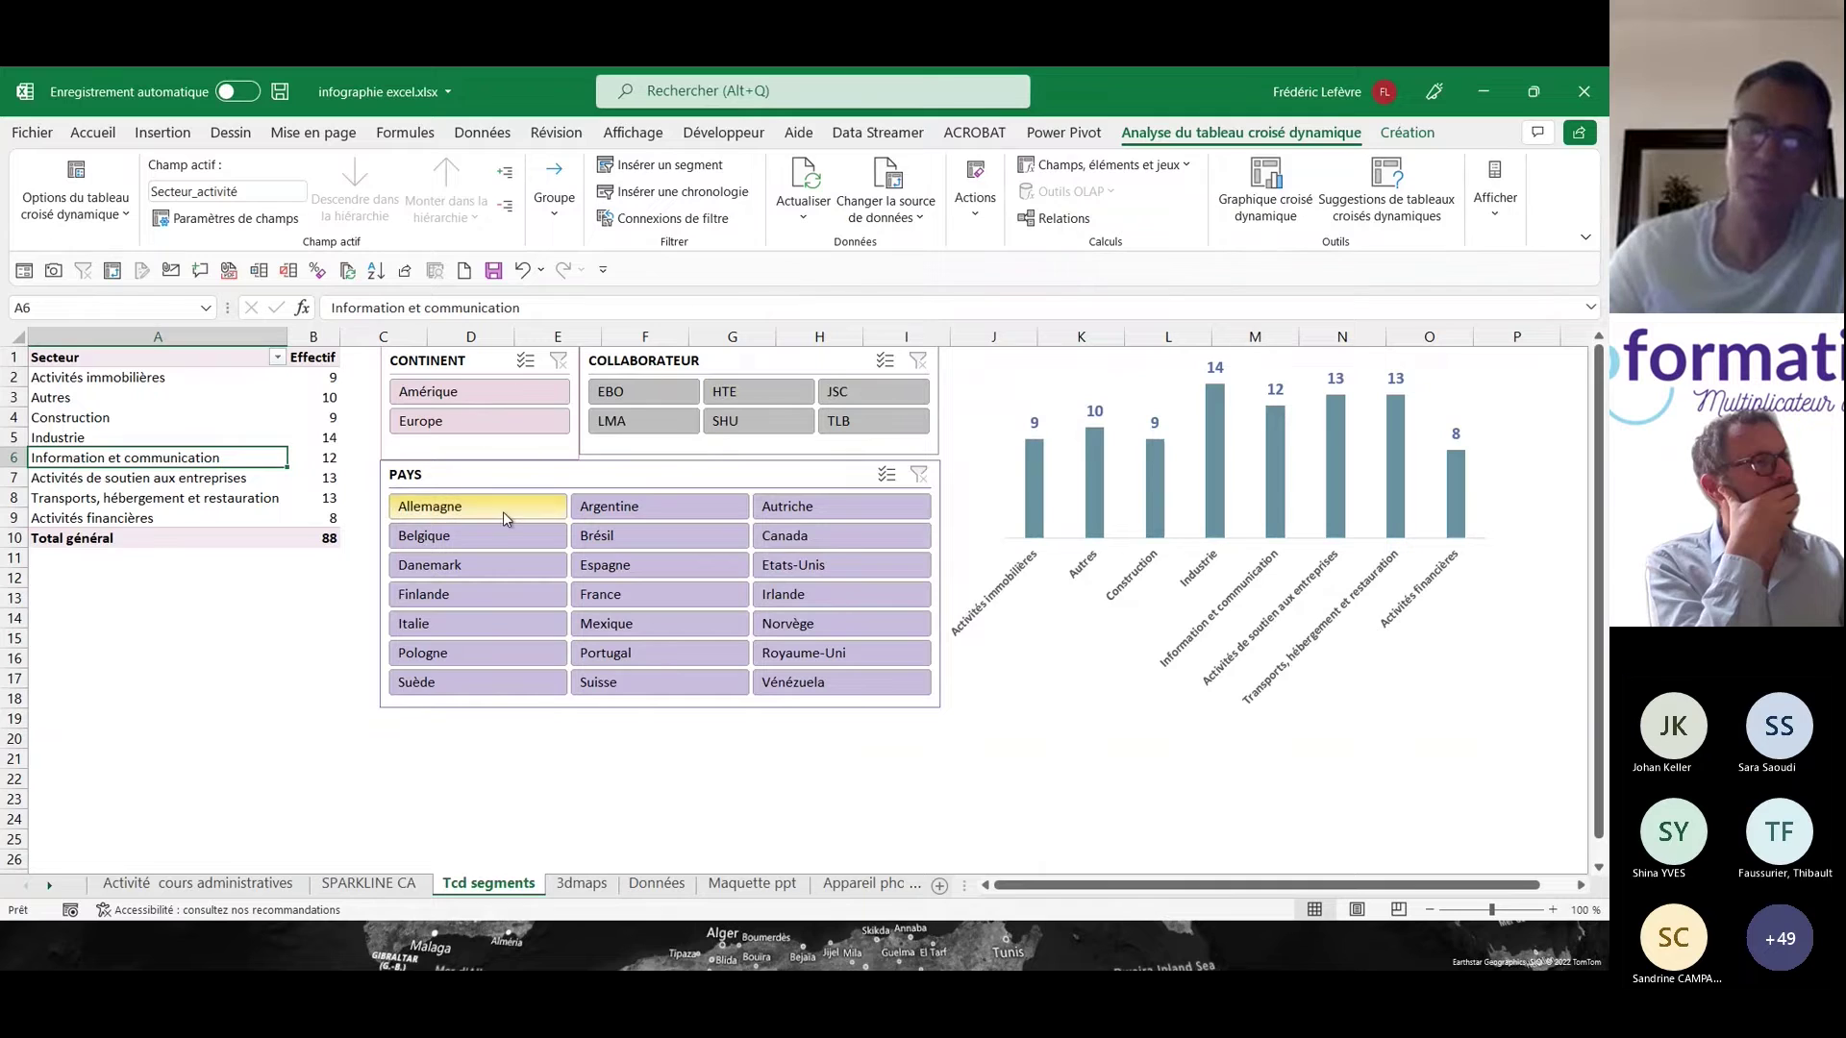
- Try 4 and 2 button columns in the PAYS slicer and undo the column changes
{"action": "left_click", "coordinate": [580, 478]}
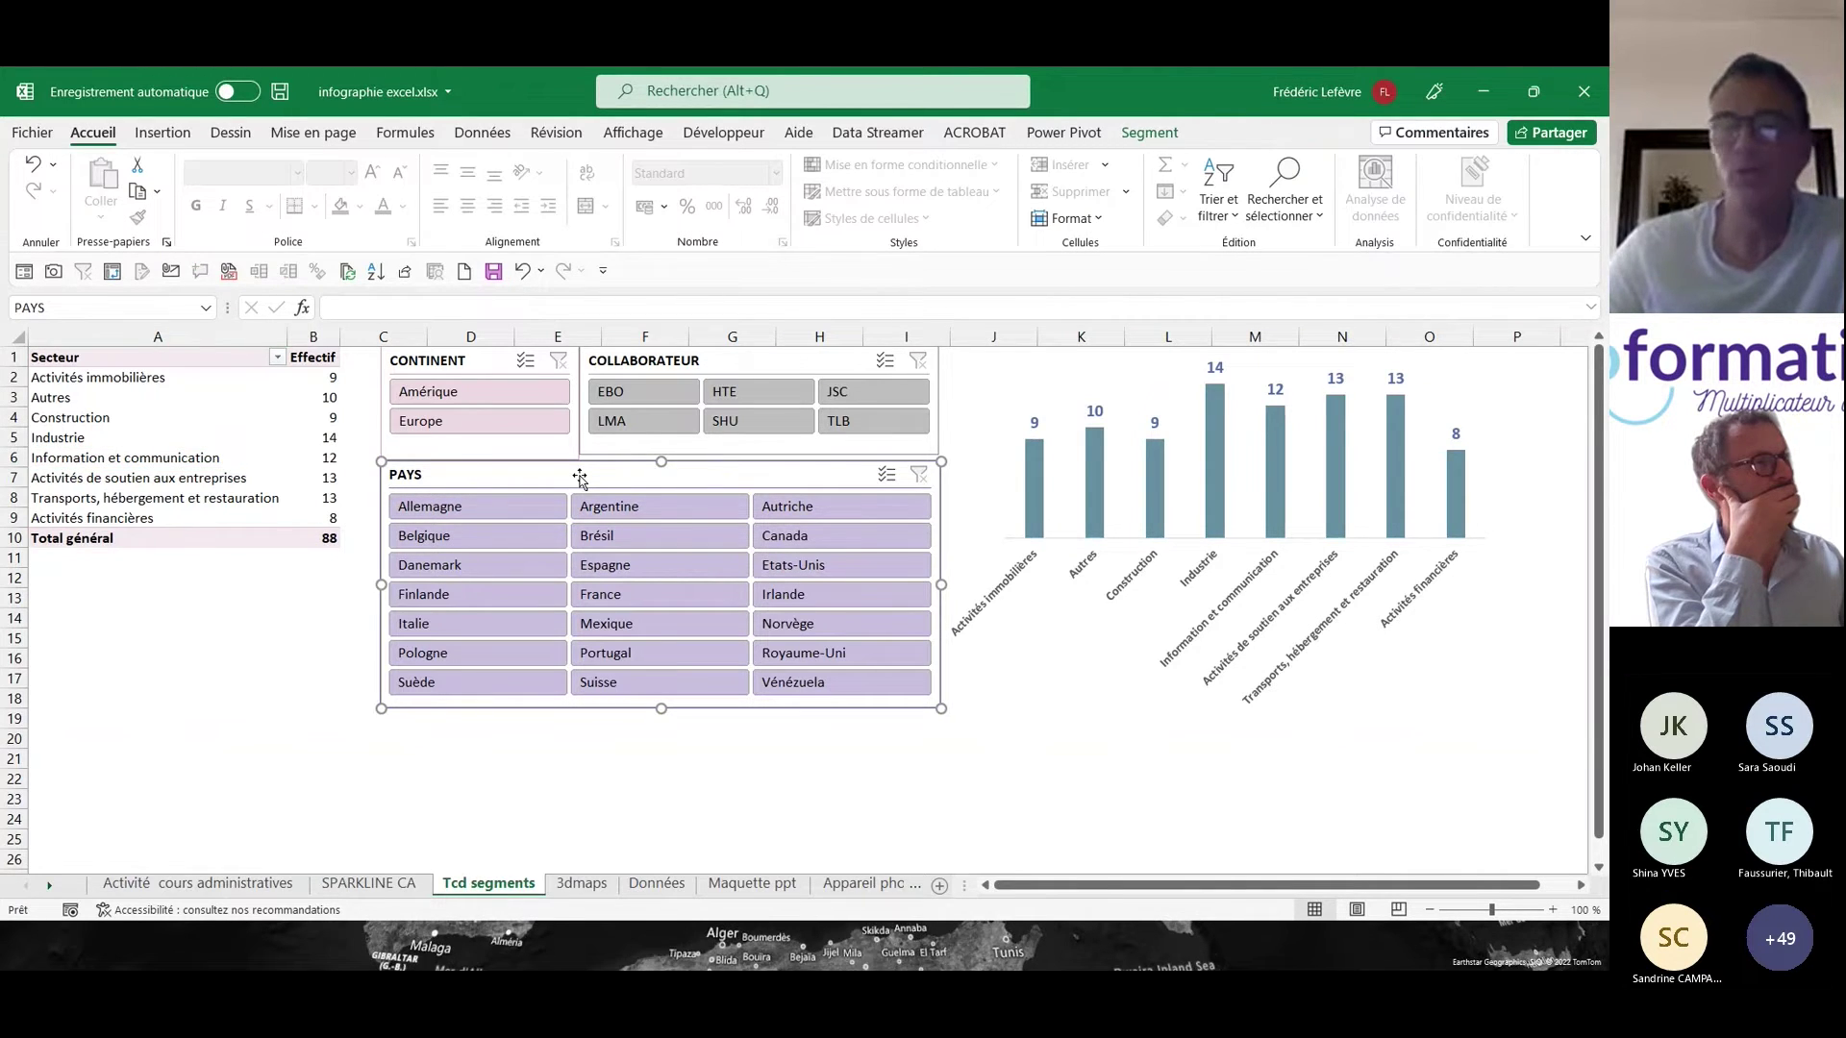
{"action": "left_click", "coordinate": [1150, 133]}
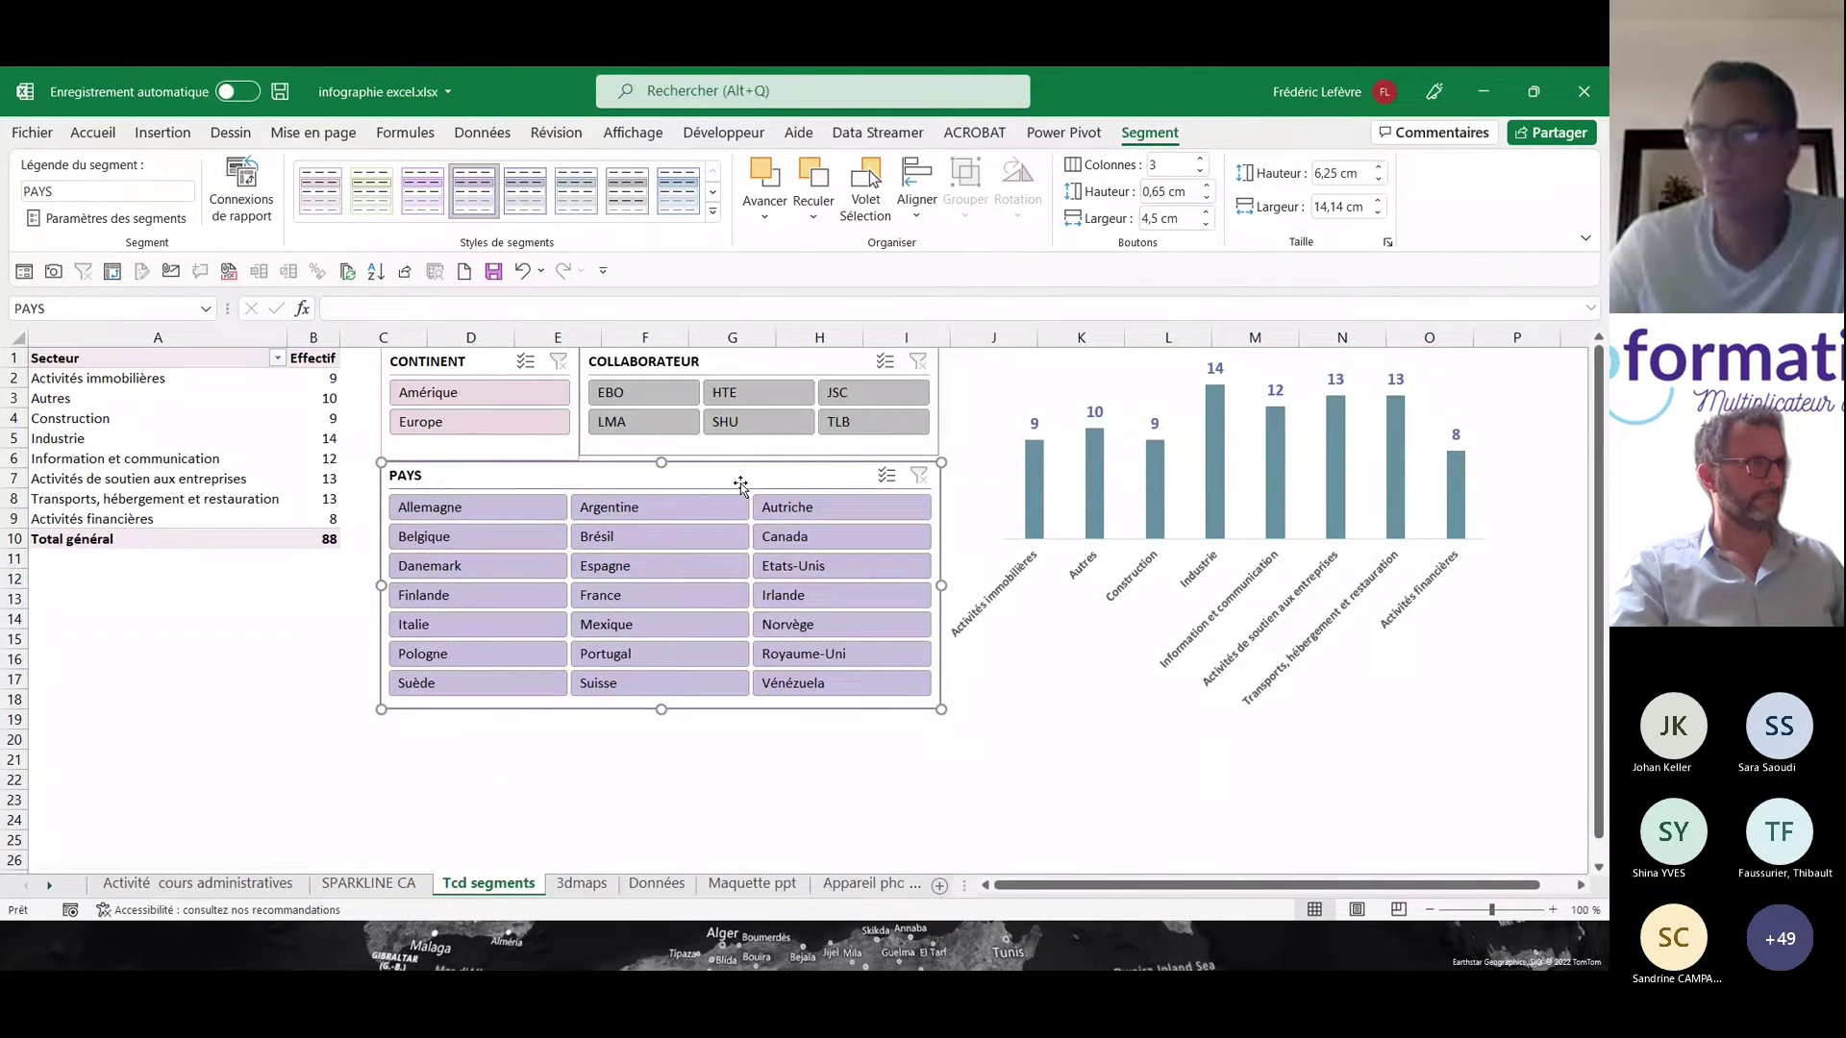
{"action": "left_click", "coordinate": [1201, 159]}
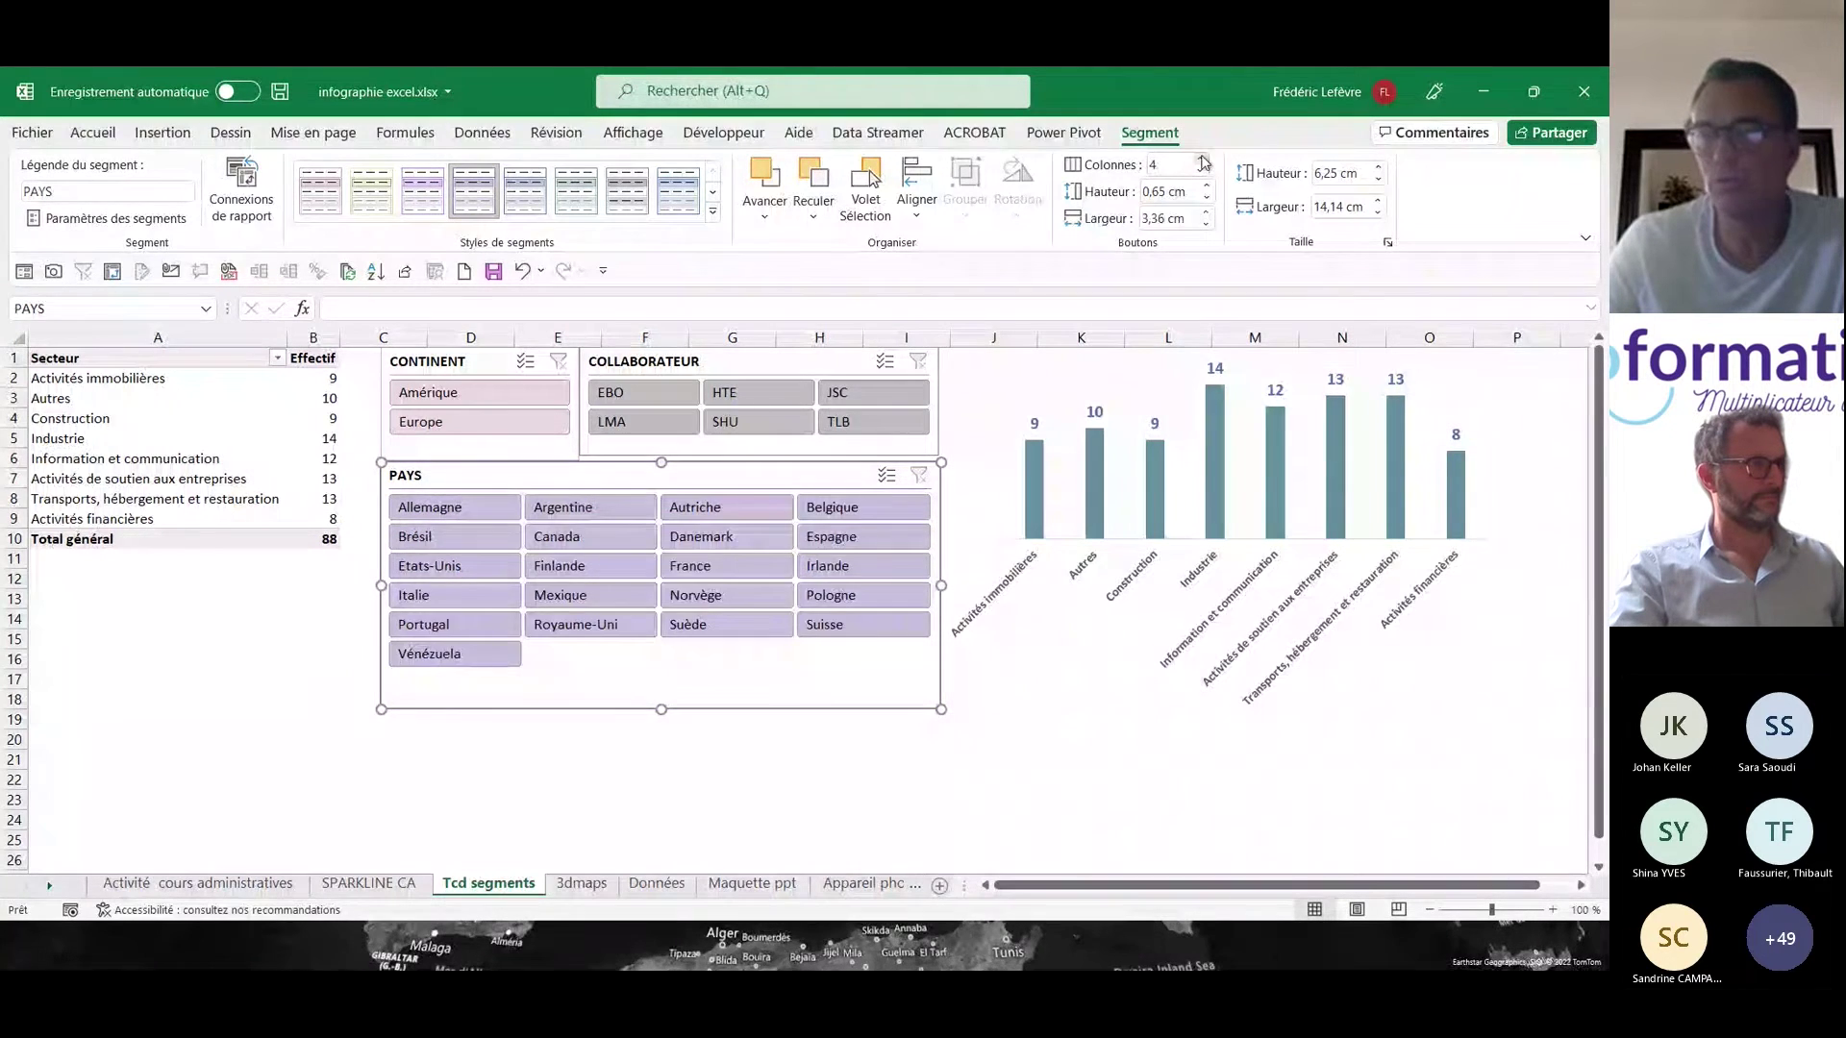
{"action": "left_click", "coordinate": [1200, 175]}
{"action": "left_click", "coordinate": [1201, 175]}
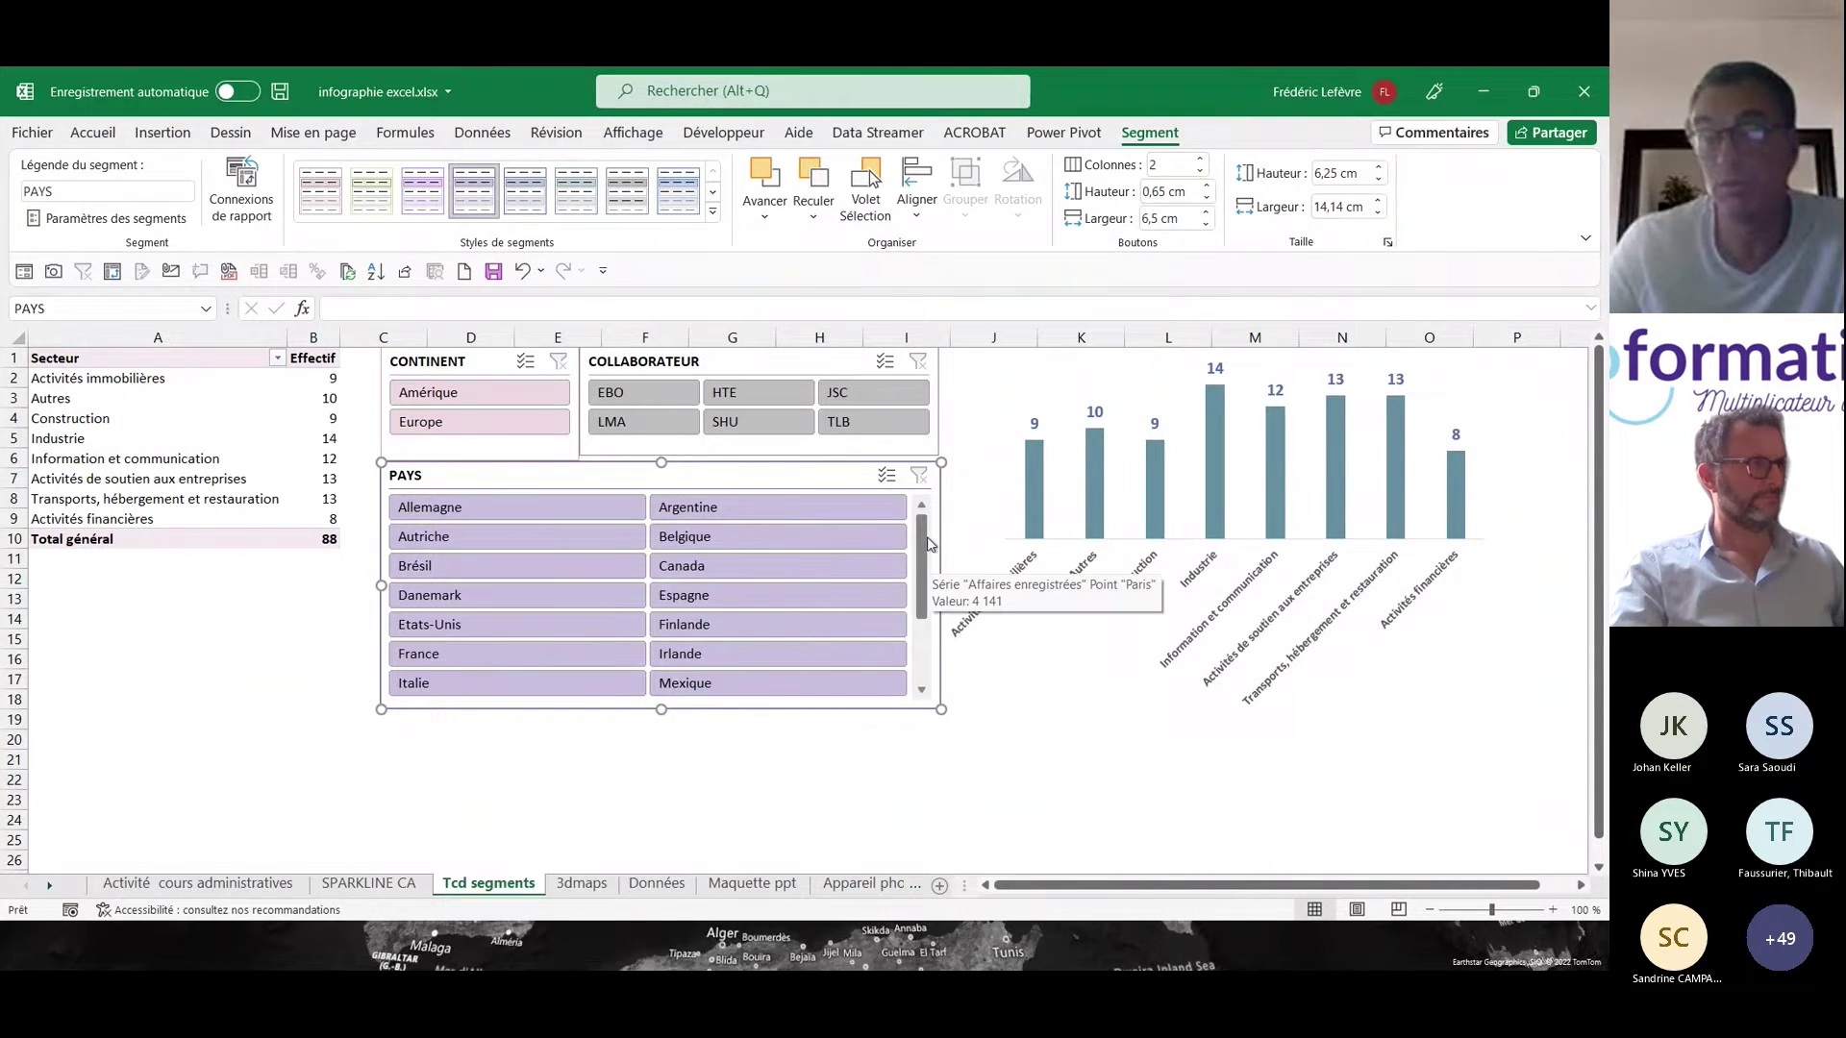
{"action": "scroll", "coordinate": [927, 529], "scroll_direction": "down", "scroll_amount": 1}
{"action": "scroll", "coordinate": [923, 506], "scroll_direction": "up", "scroll_amount": 1}
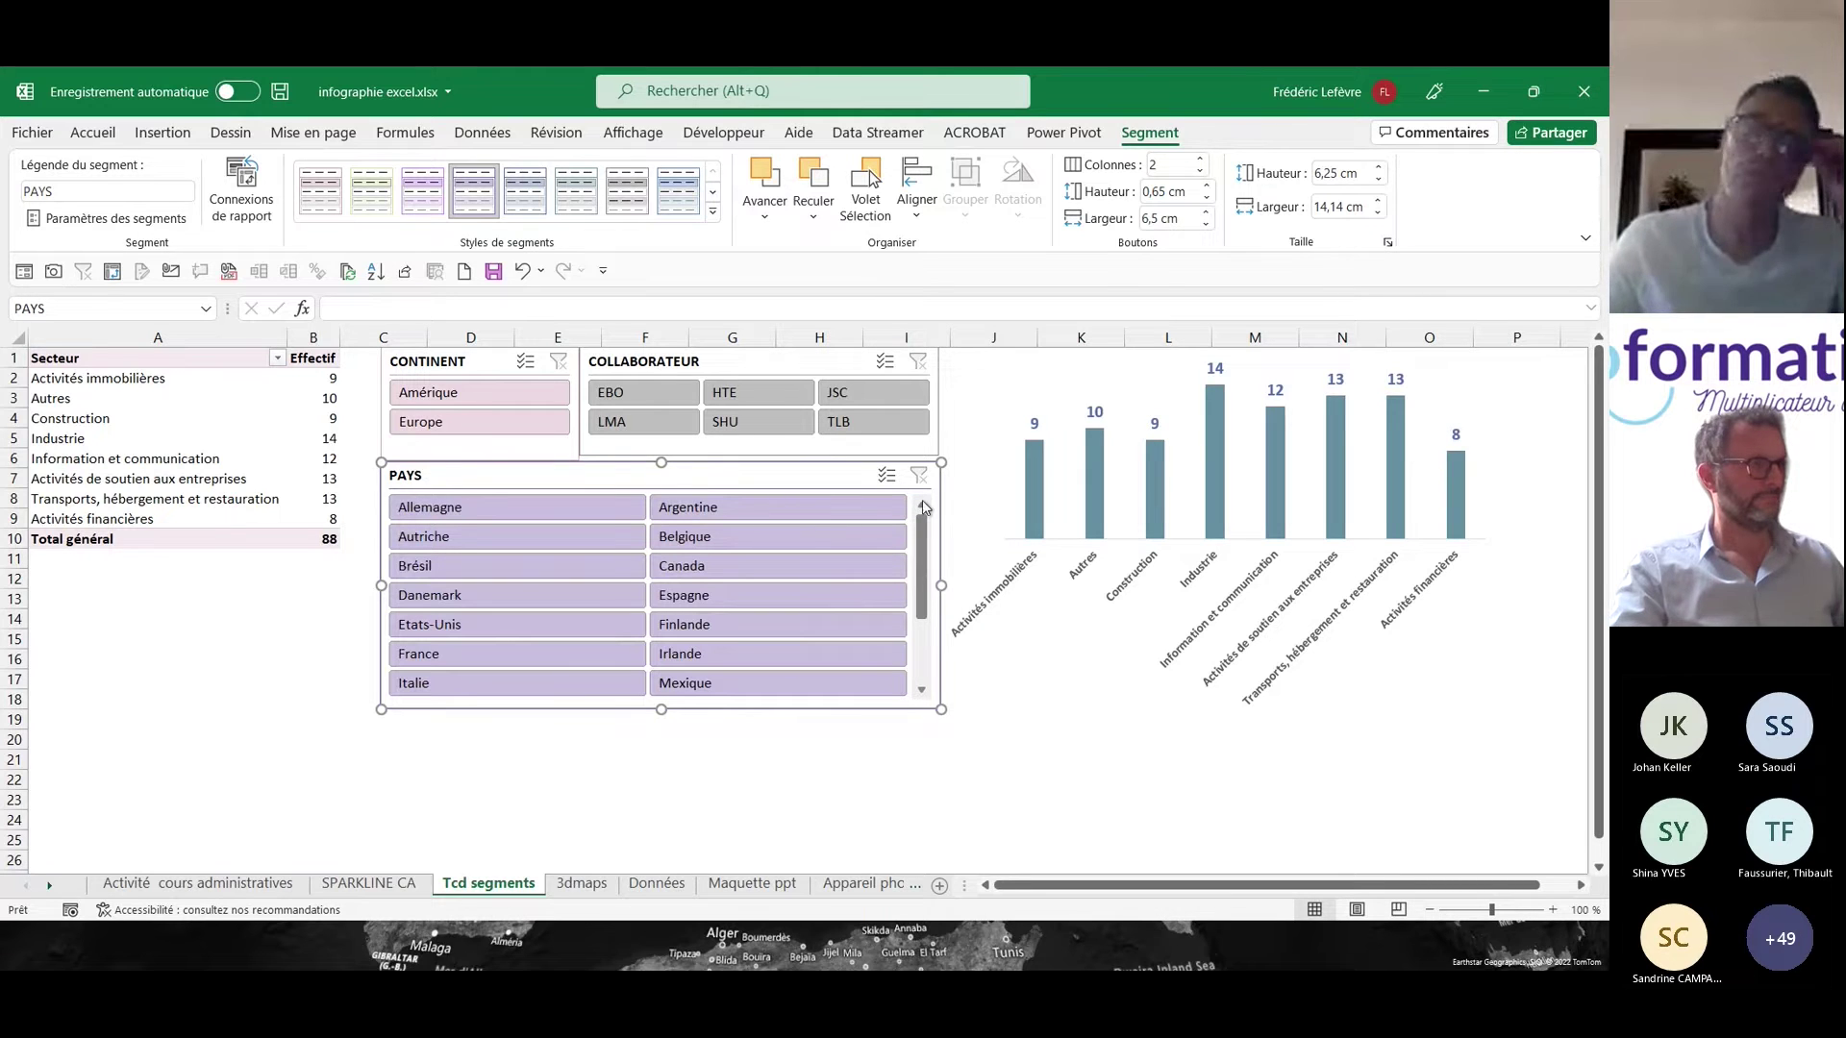
{"action": "key", "text": "ctrl+z"}
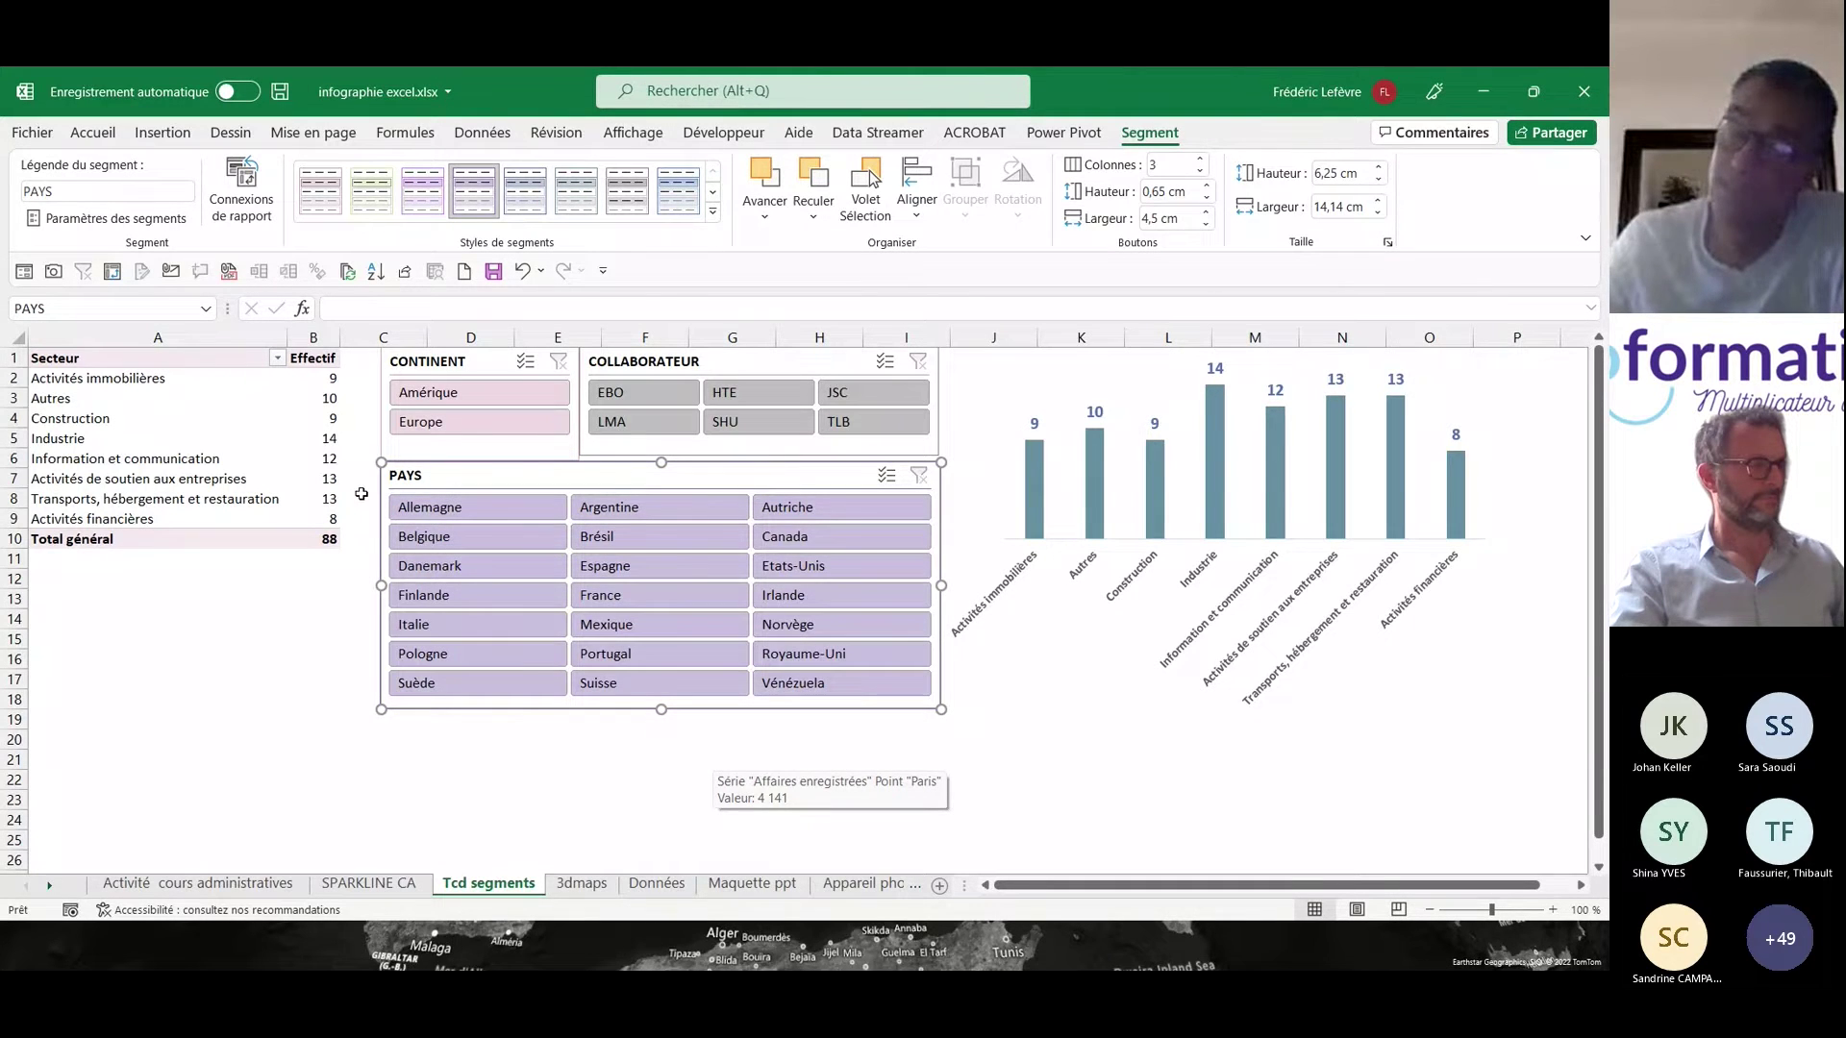
- Filter the pivot table and chart to continent Europe and collaborator LMA with the slicers, and clear both filters
{"action": "left_click", "coordinate": [297, 494]}
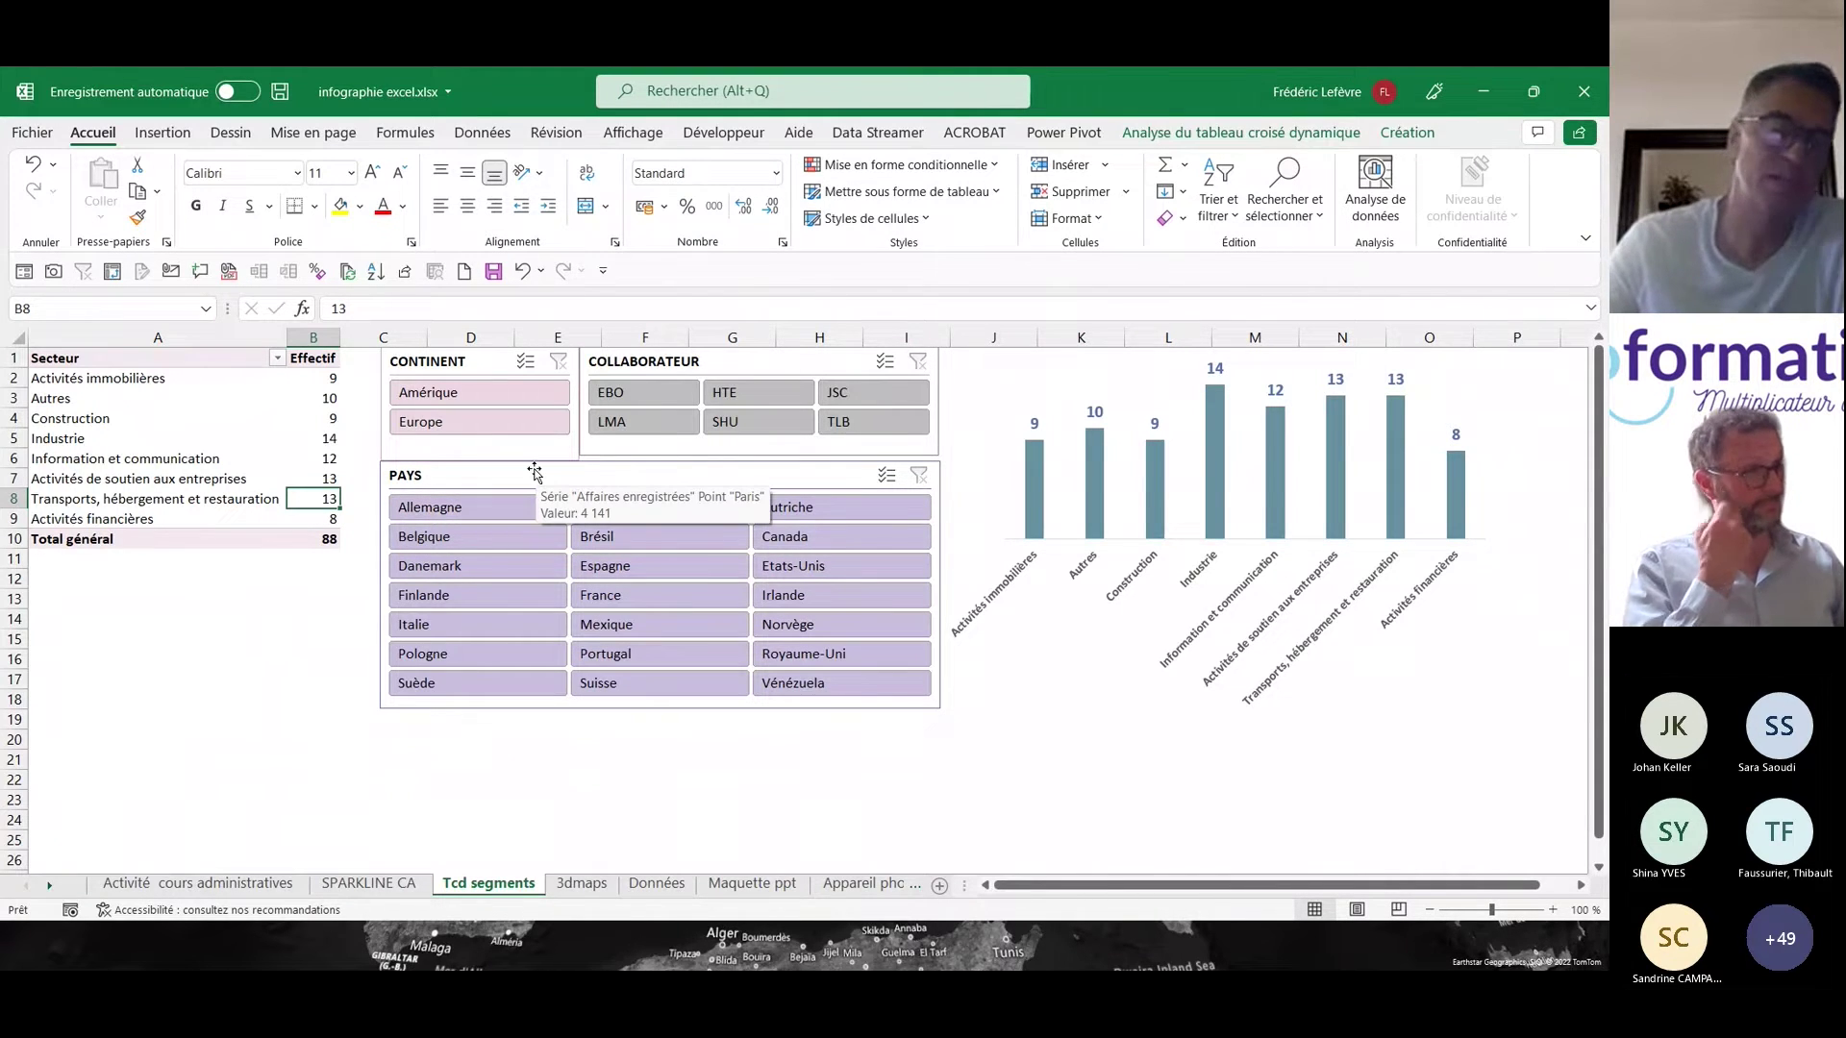
{"action": "left_click", "coordinate": [487, 424]}
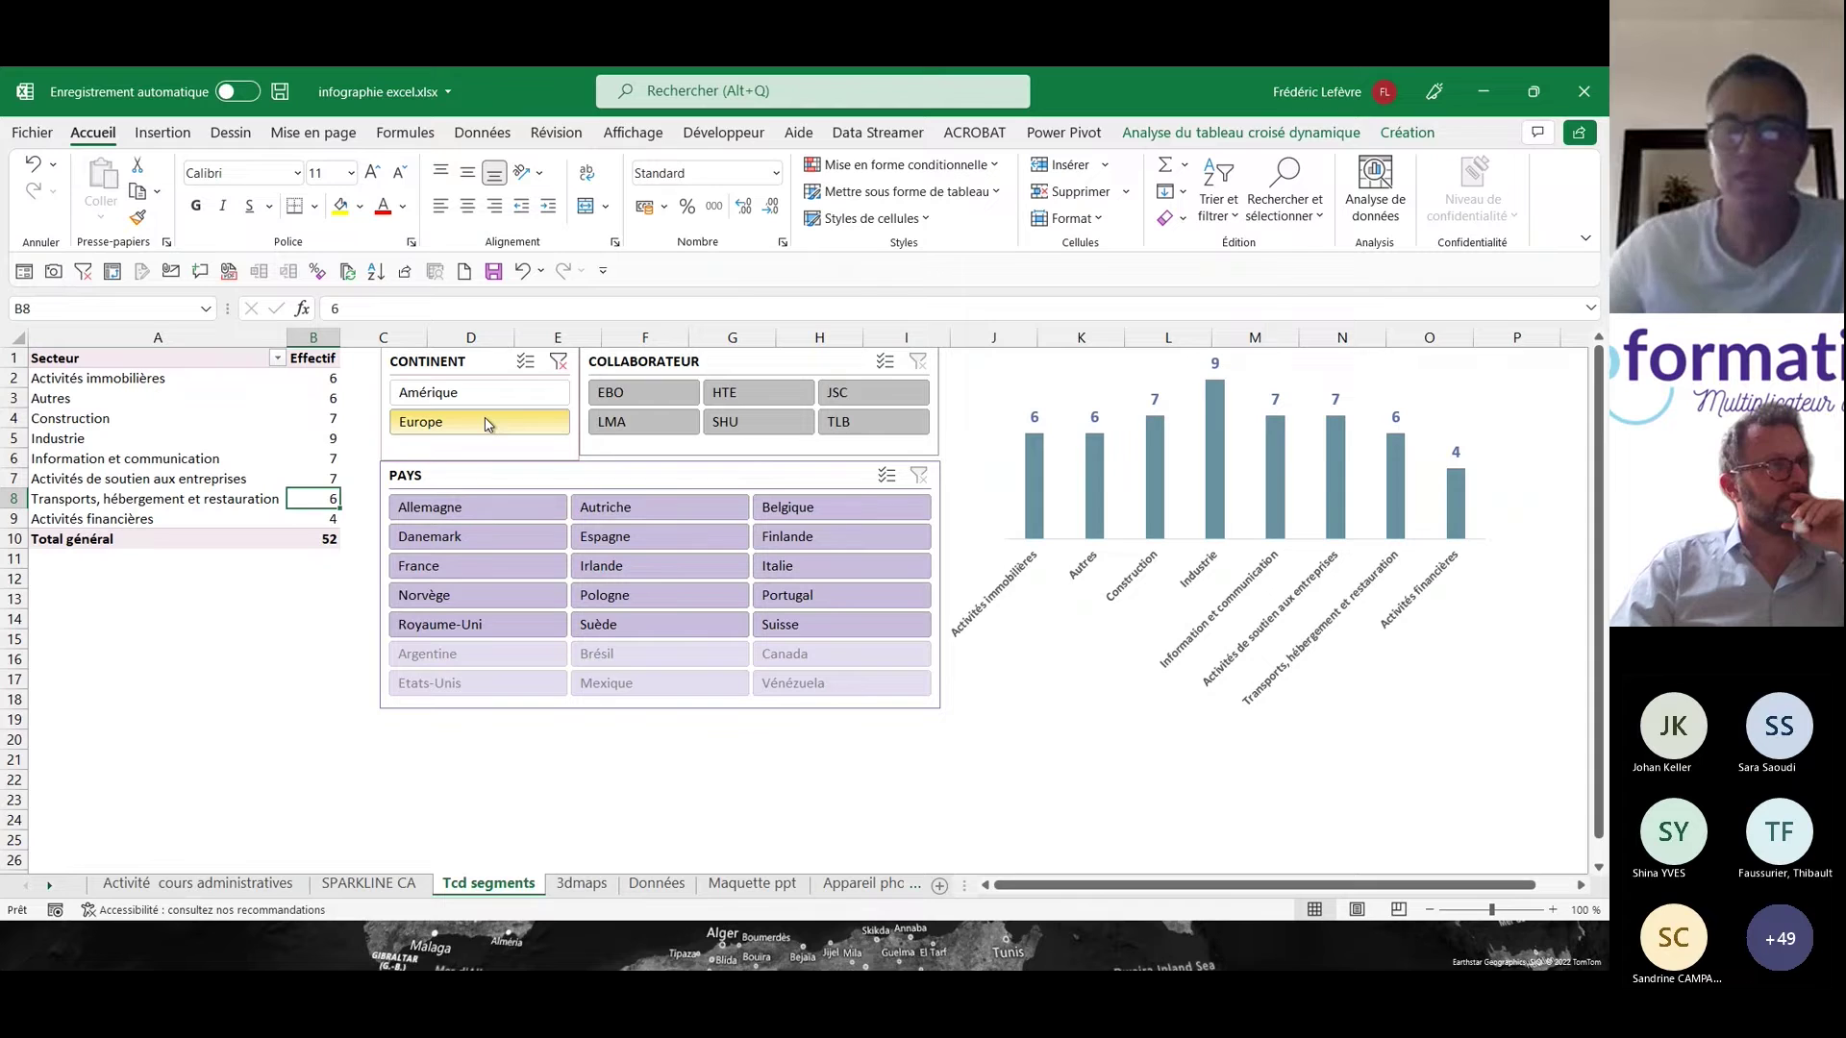
{"action": "left_click", "coordinate": [639, 423]}
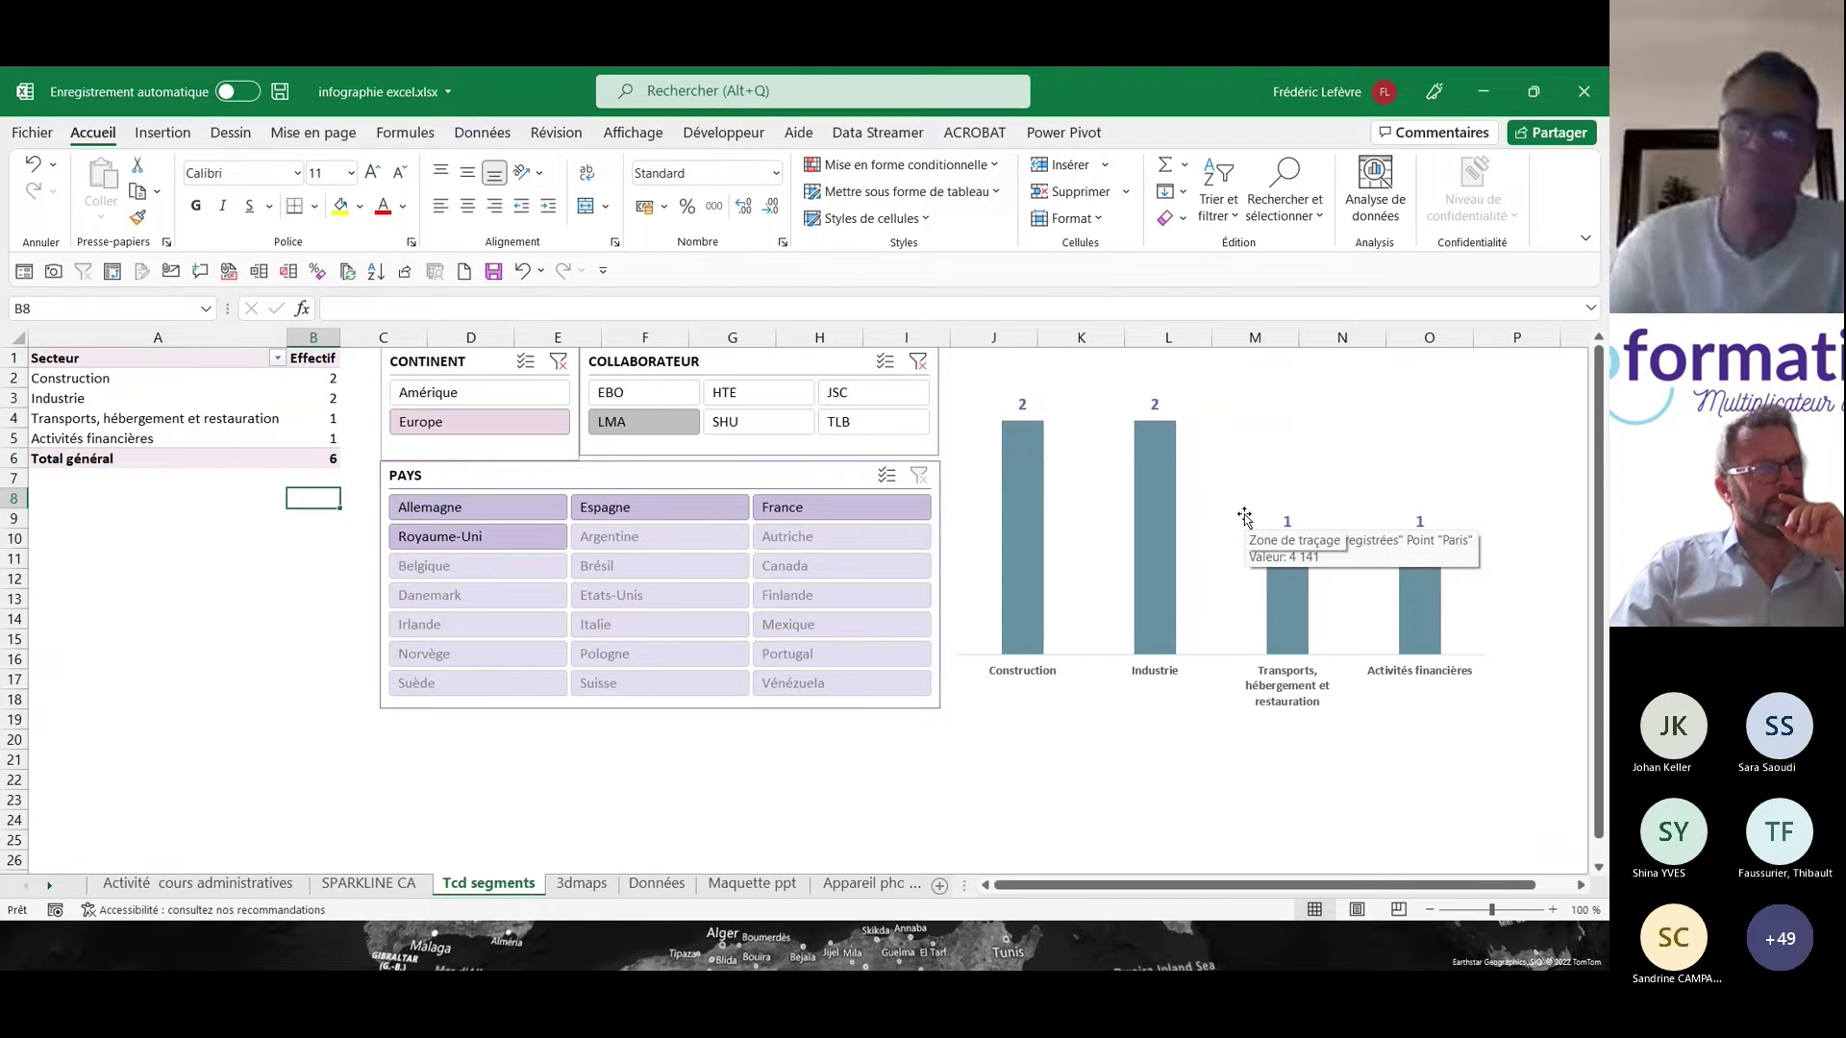
{"action": "left_click", "coordinate": [921, 365]}
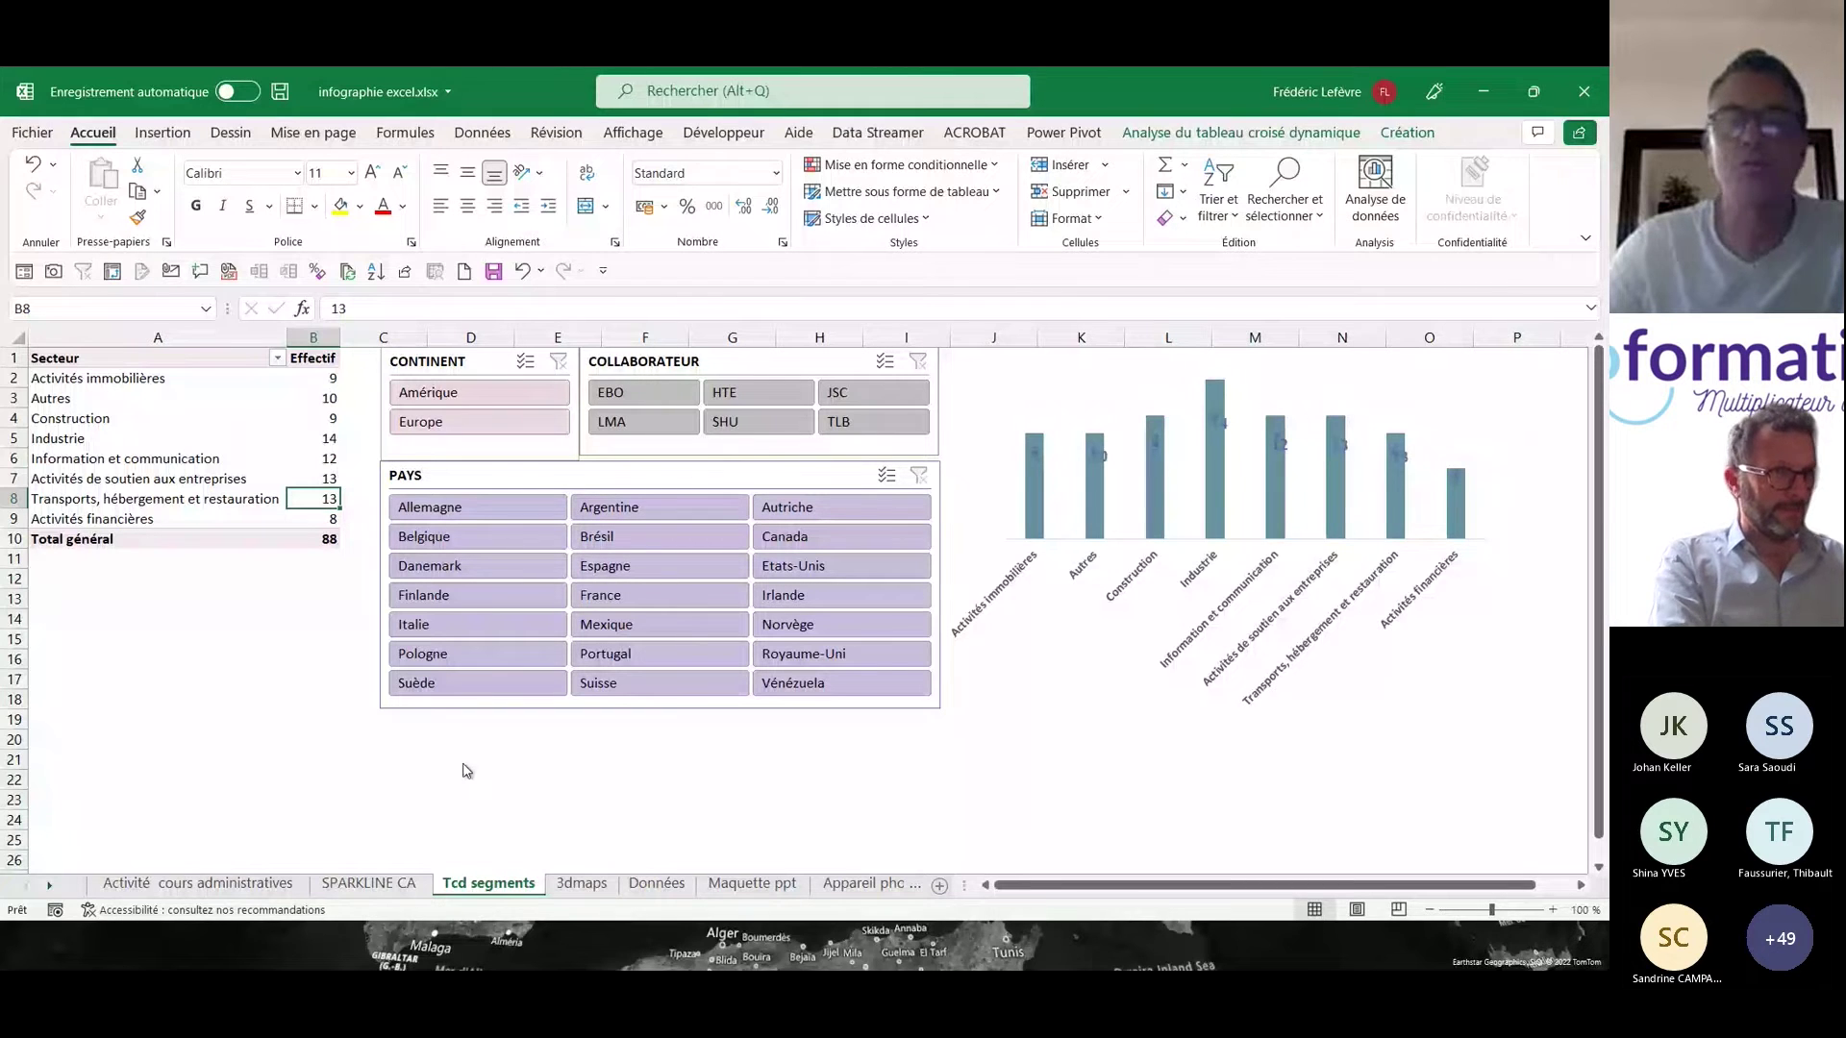
- Filter the pivot table to France with the PAYS slicer and clear that filter again
{"action": "left_click", "coordinate": [623, 596]}
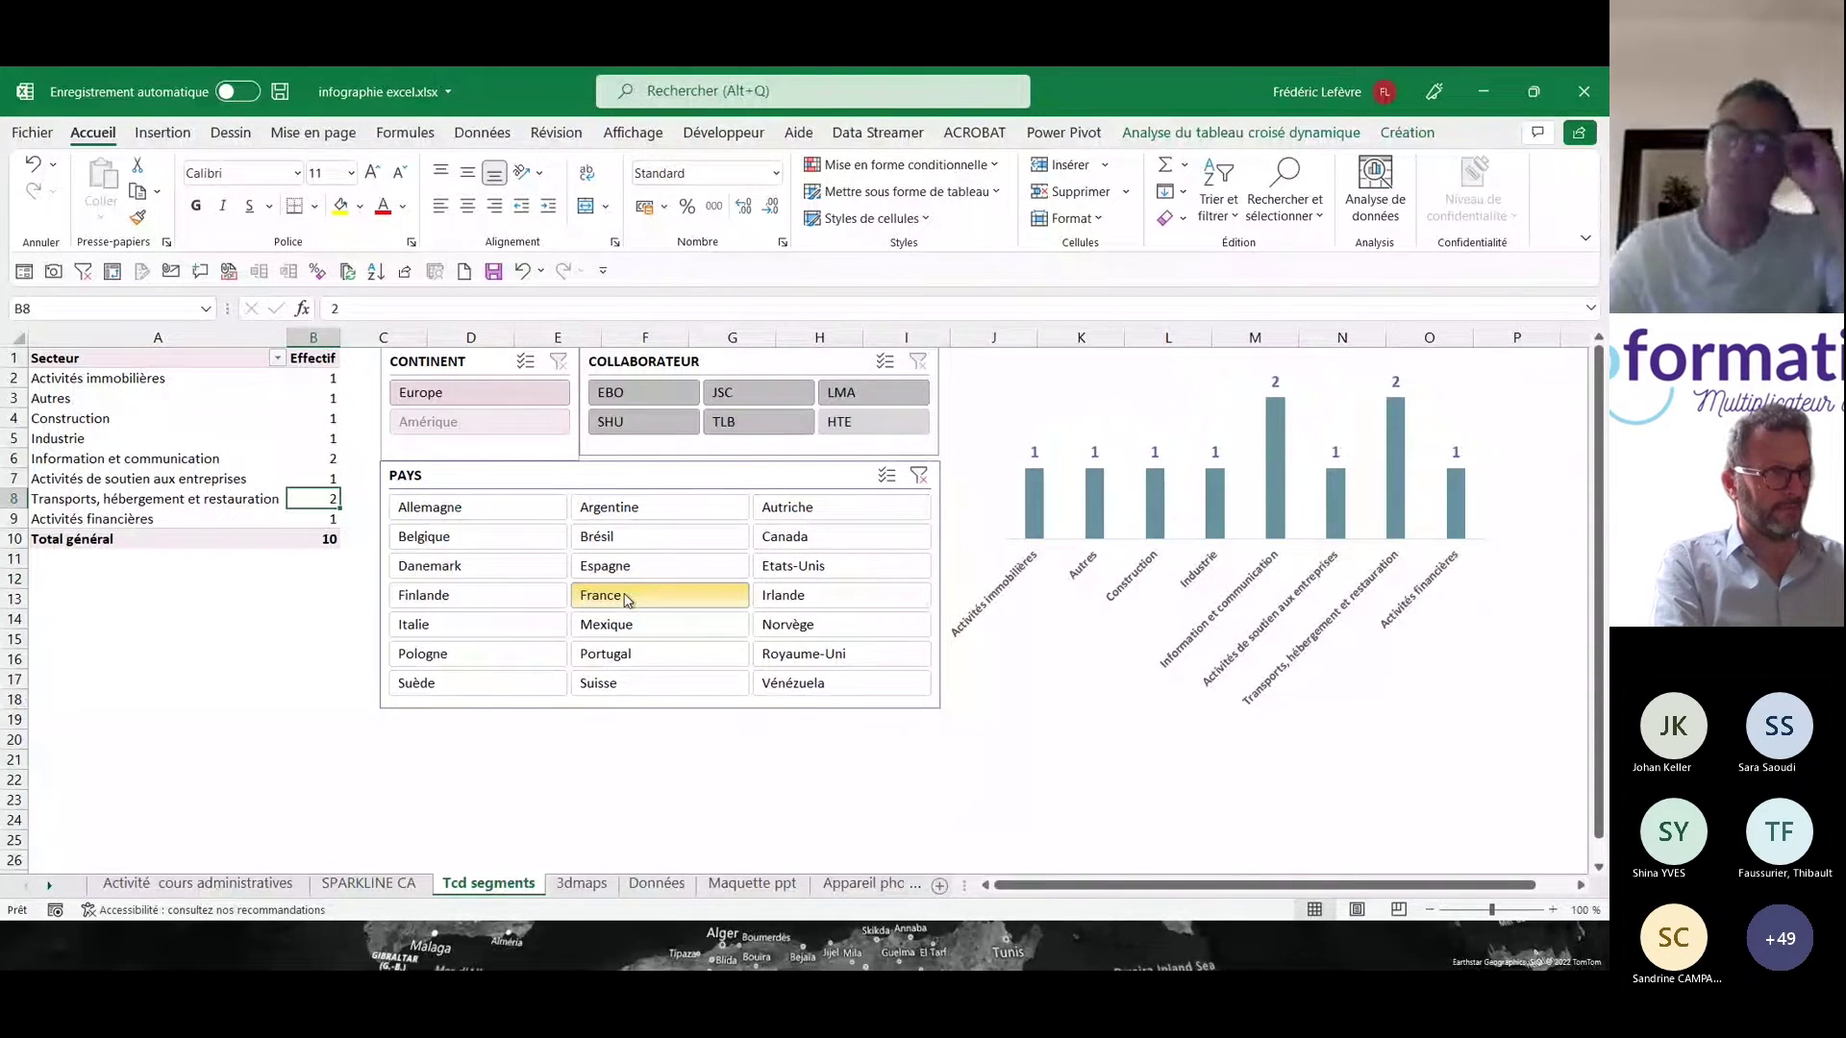
{"action": "left_click", "coordinate": [918, 477]}
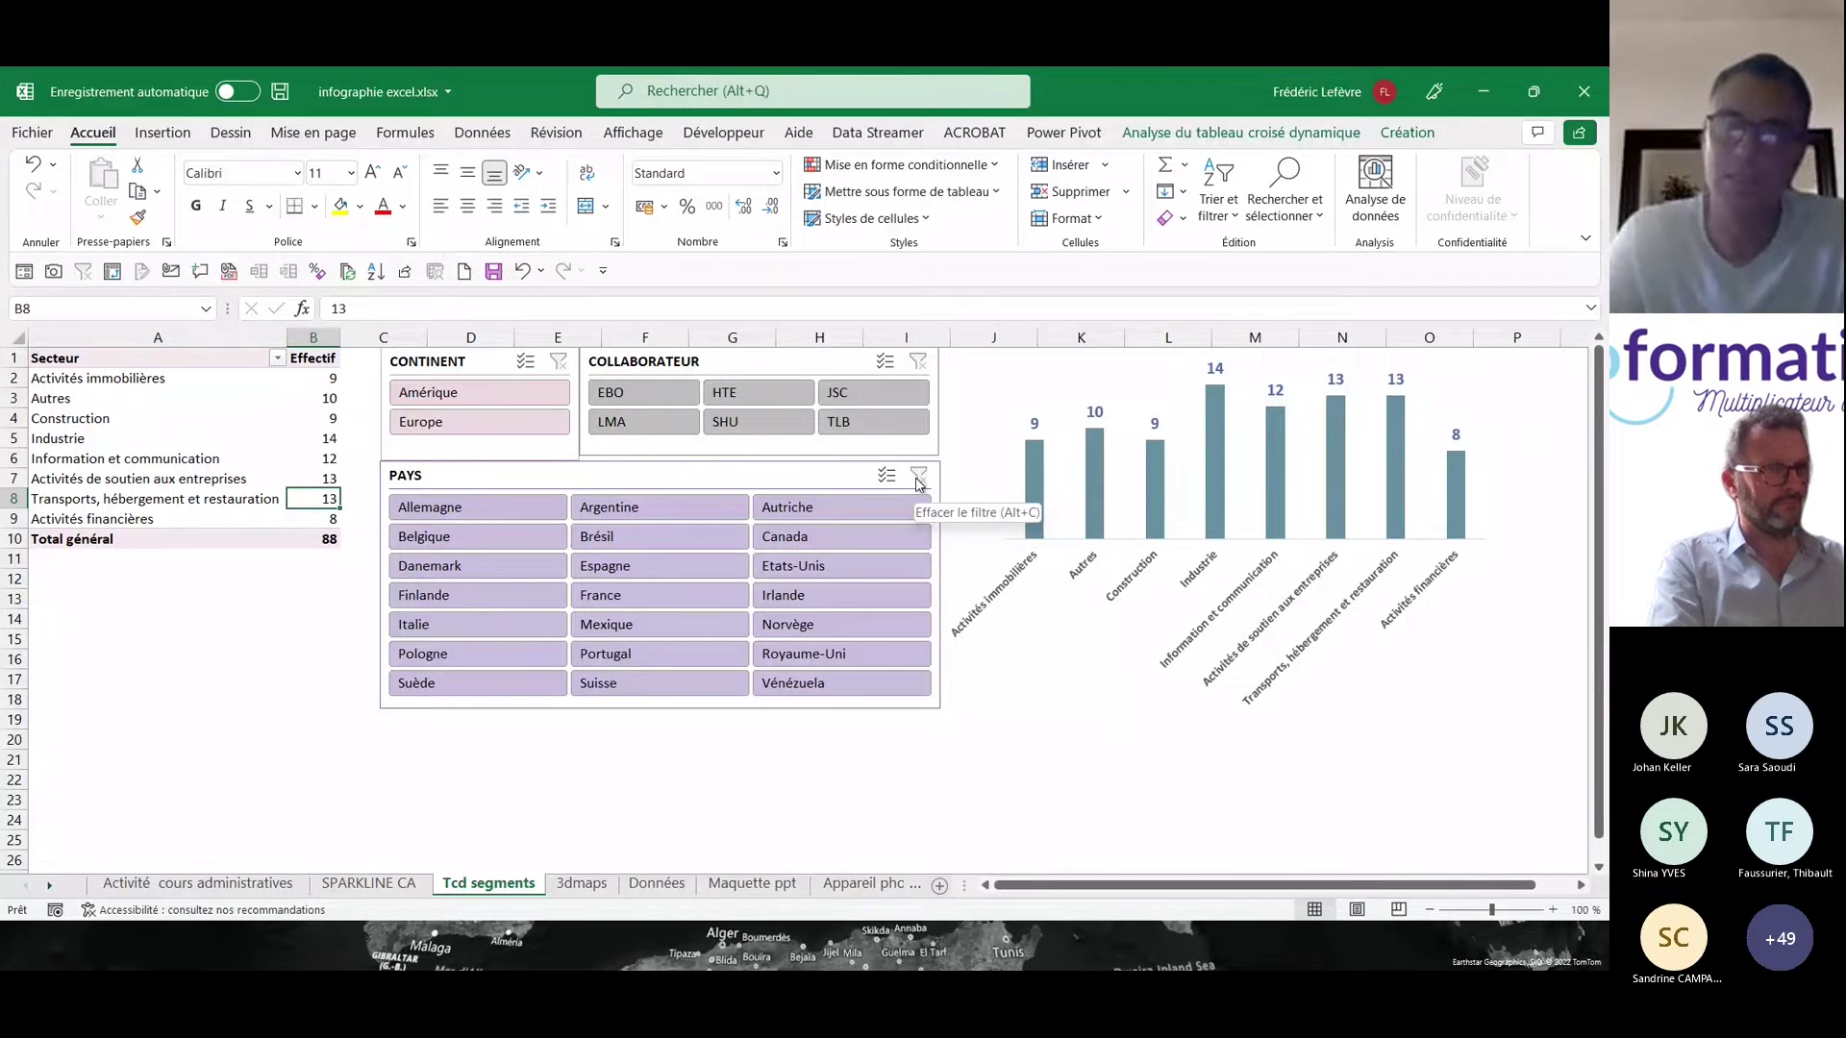
{"action": "left_click", "coordinate": [919, 476]}
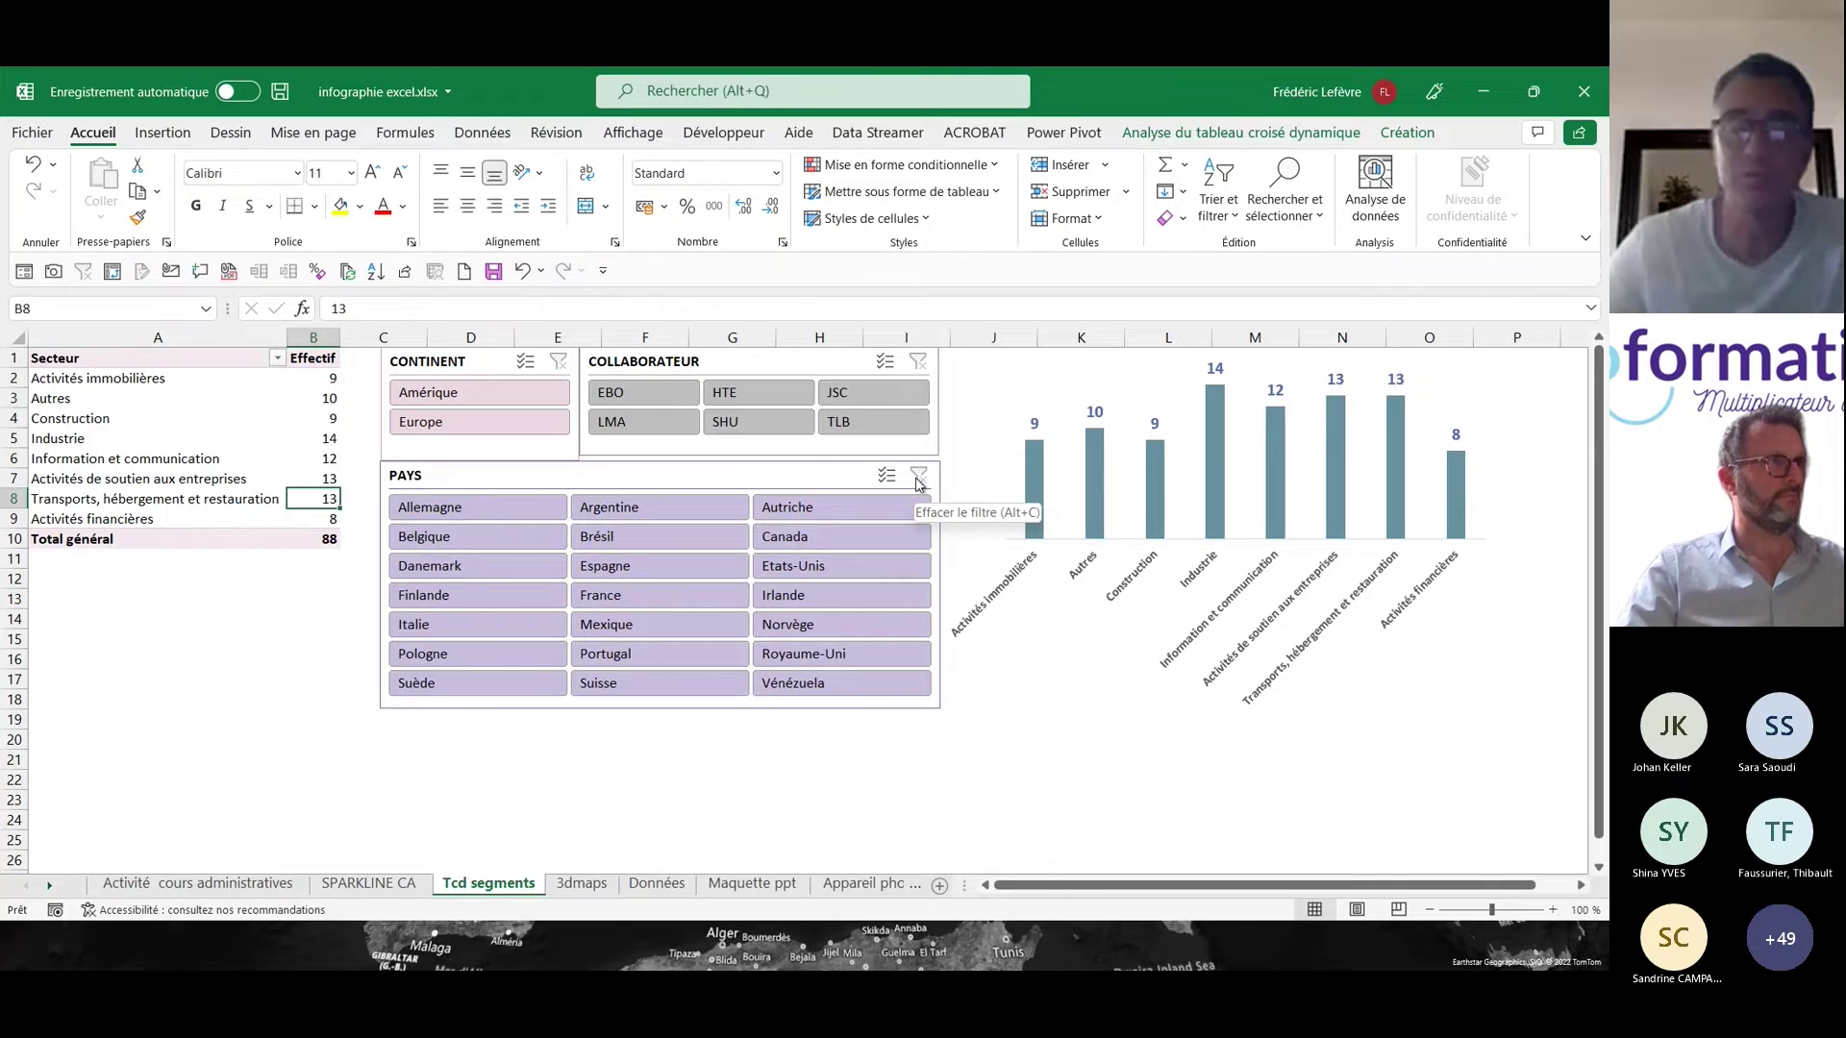
- Insert a COLLABORATEUR slicer for the customer table on the 3dmaps sheet
{"action": "left_click", "coordinate": [646, 894]}
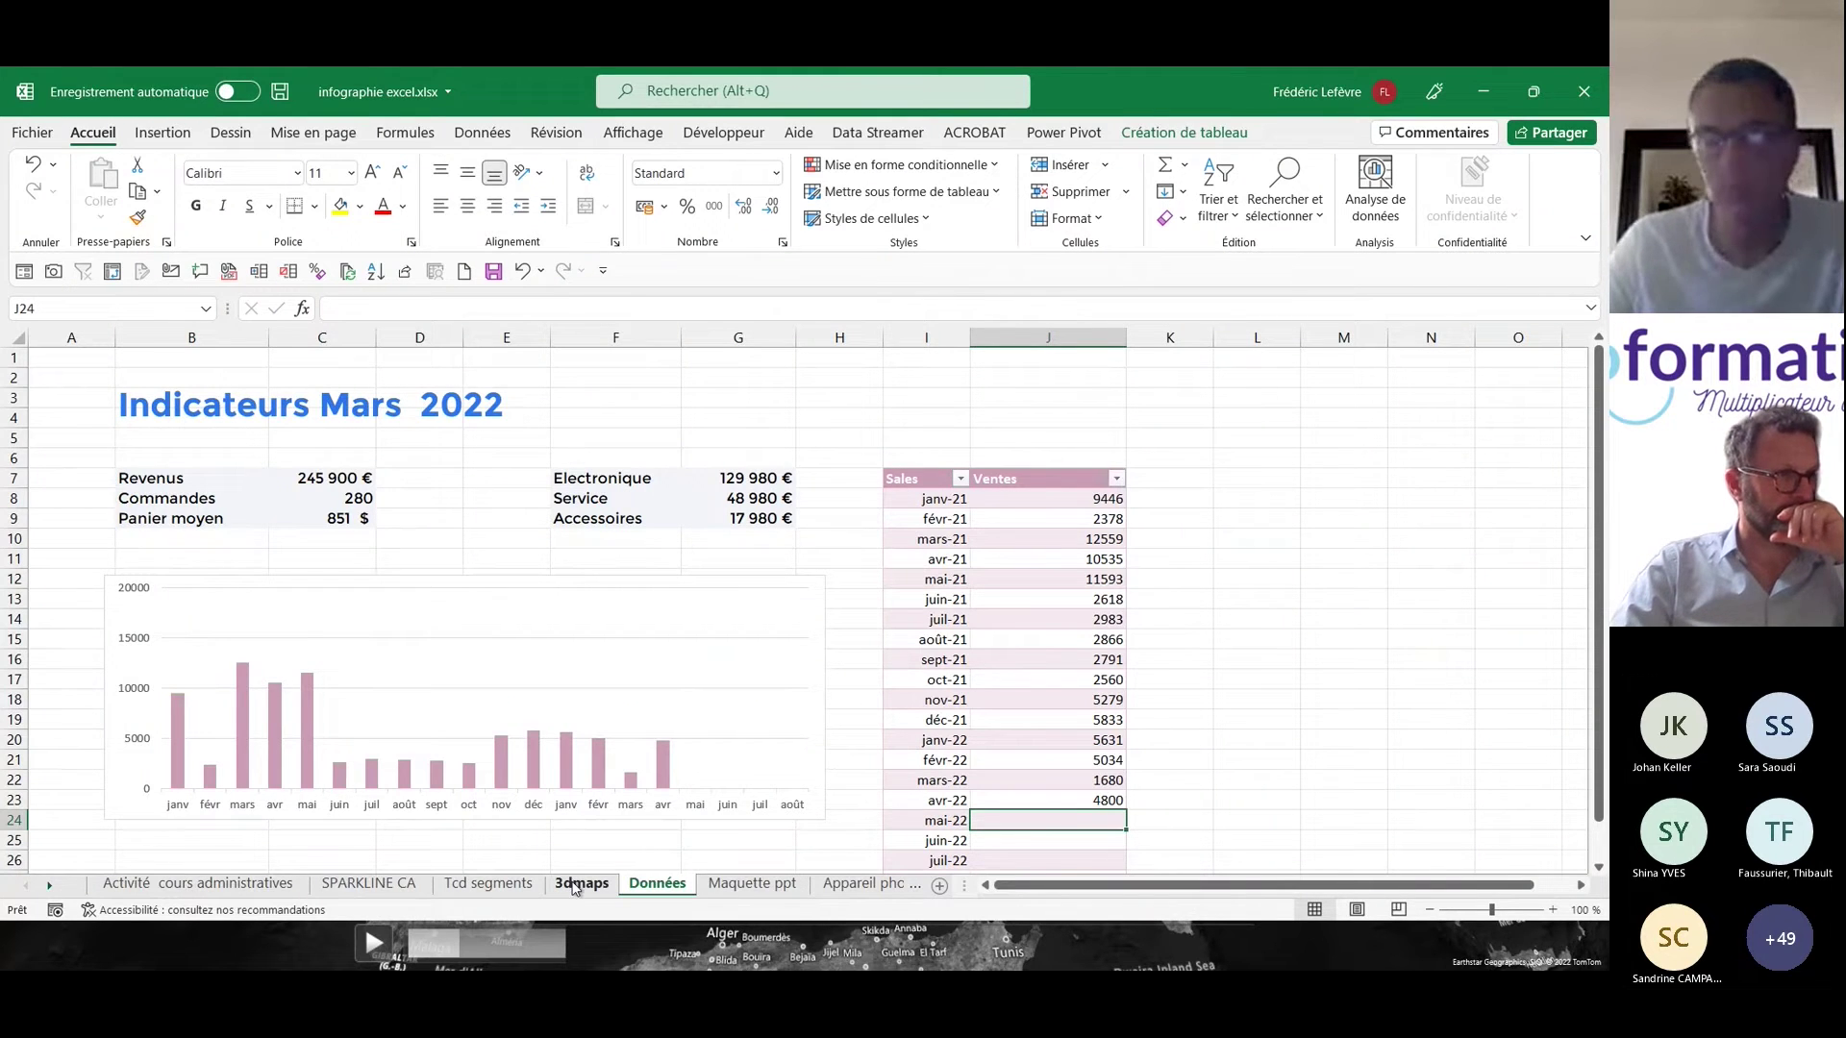
{"action": "left_click", "coordinate": [580, 884]}
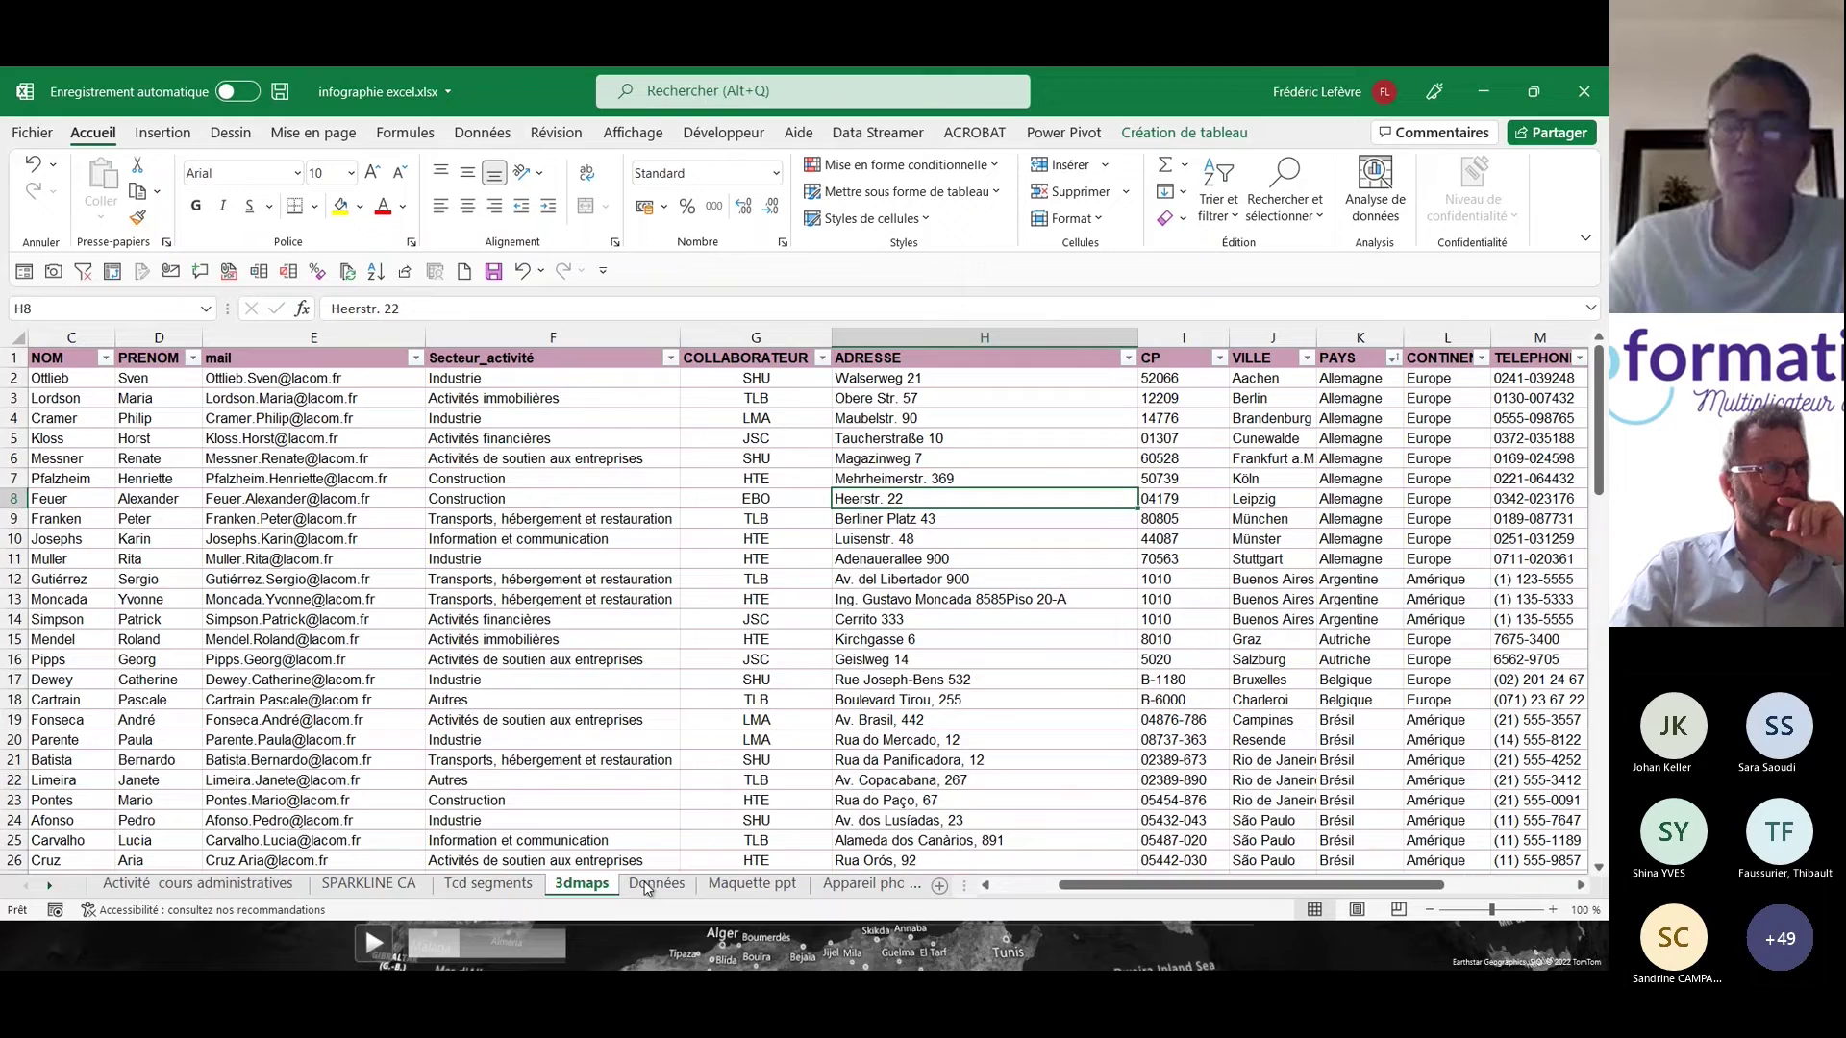
{"action": "left_click", "coordinate": [704, 472]}
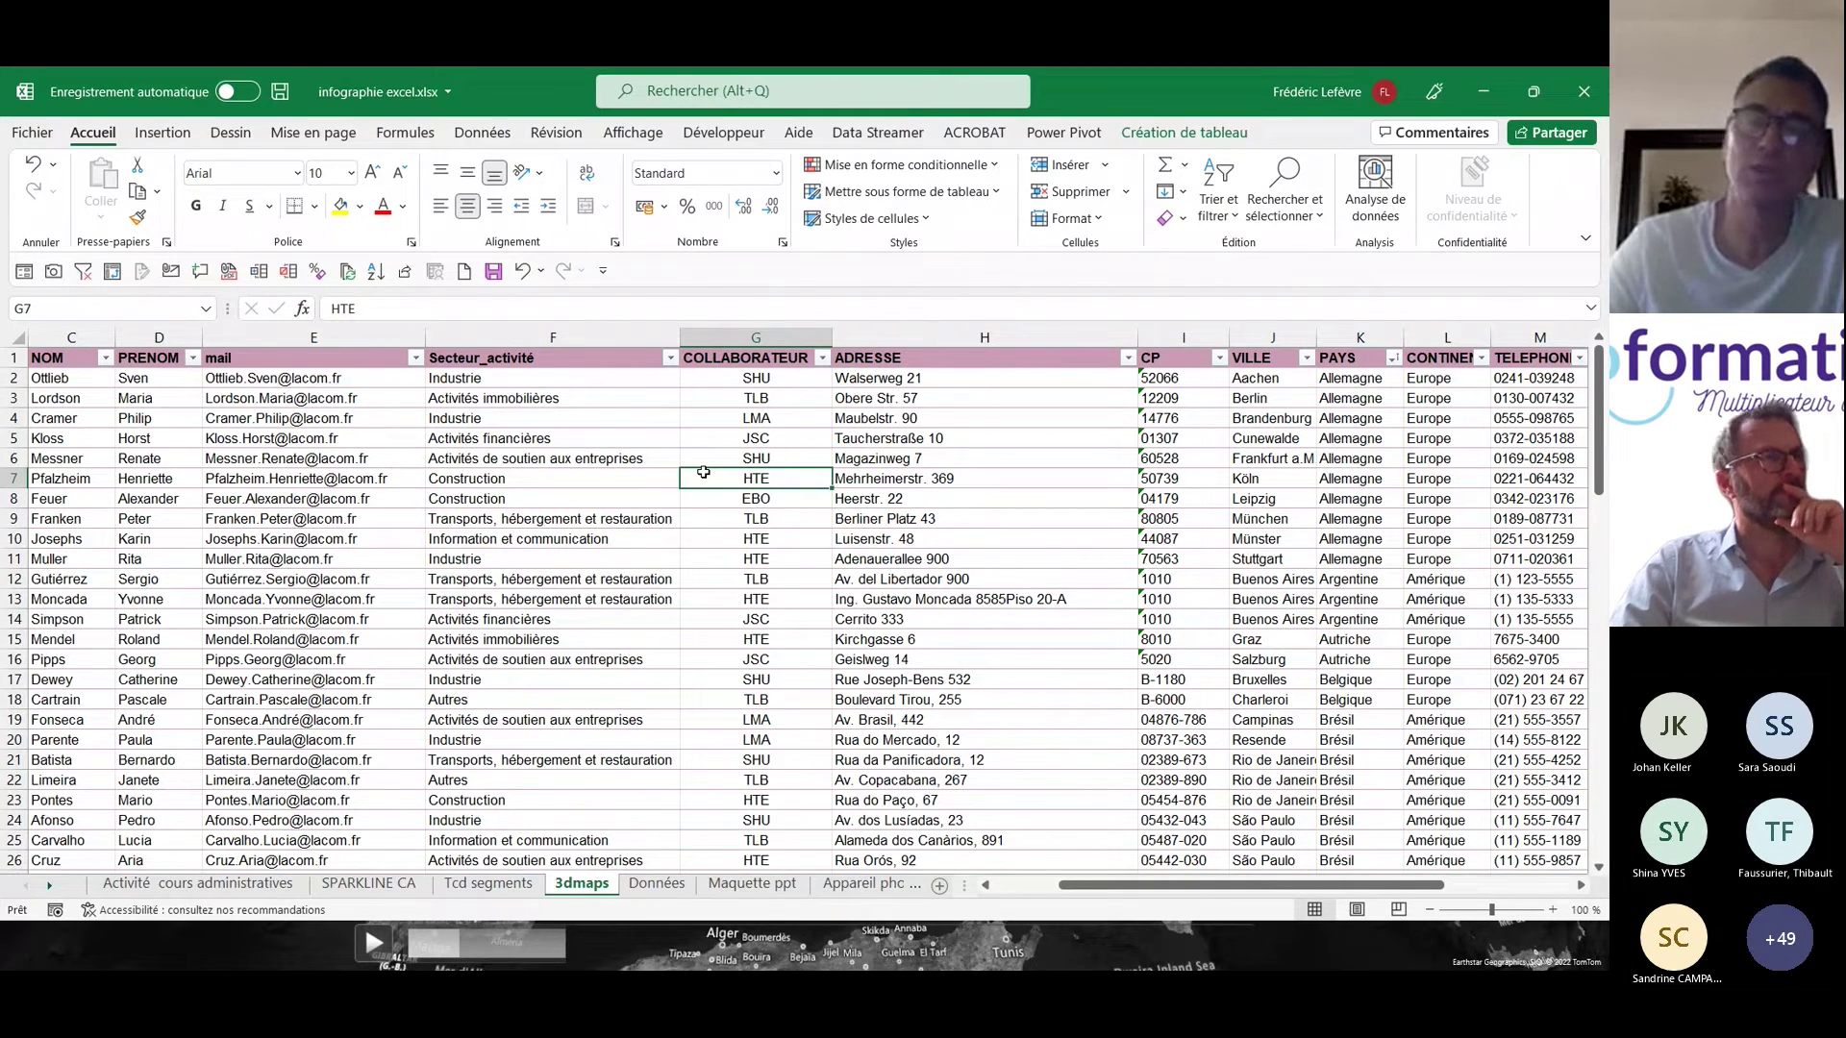
{"action": "left_click", "coordinate": [1184, 133]}
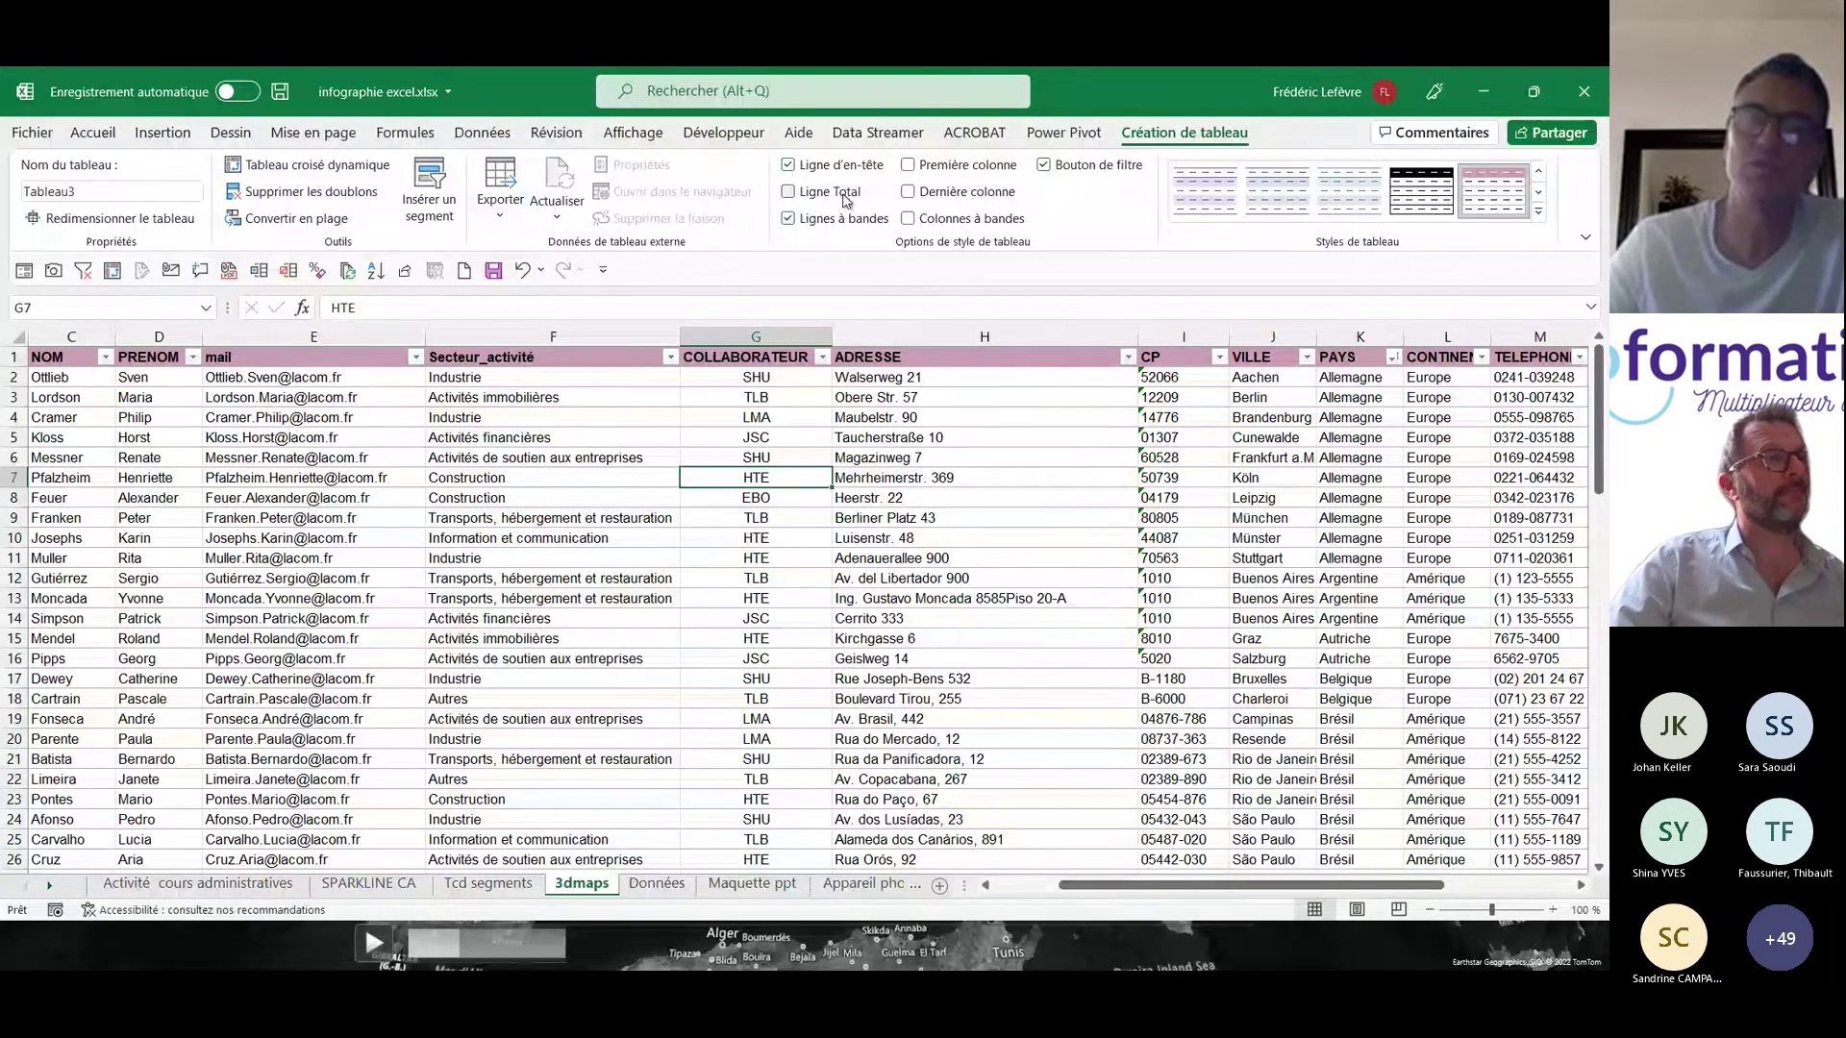
{"action": "left_click", "coordinate": [429, 197]}
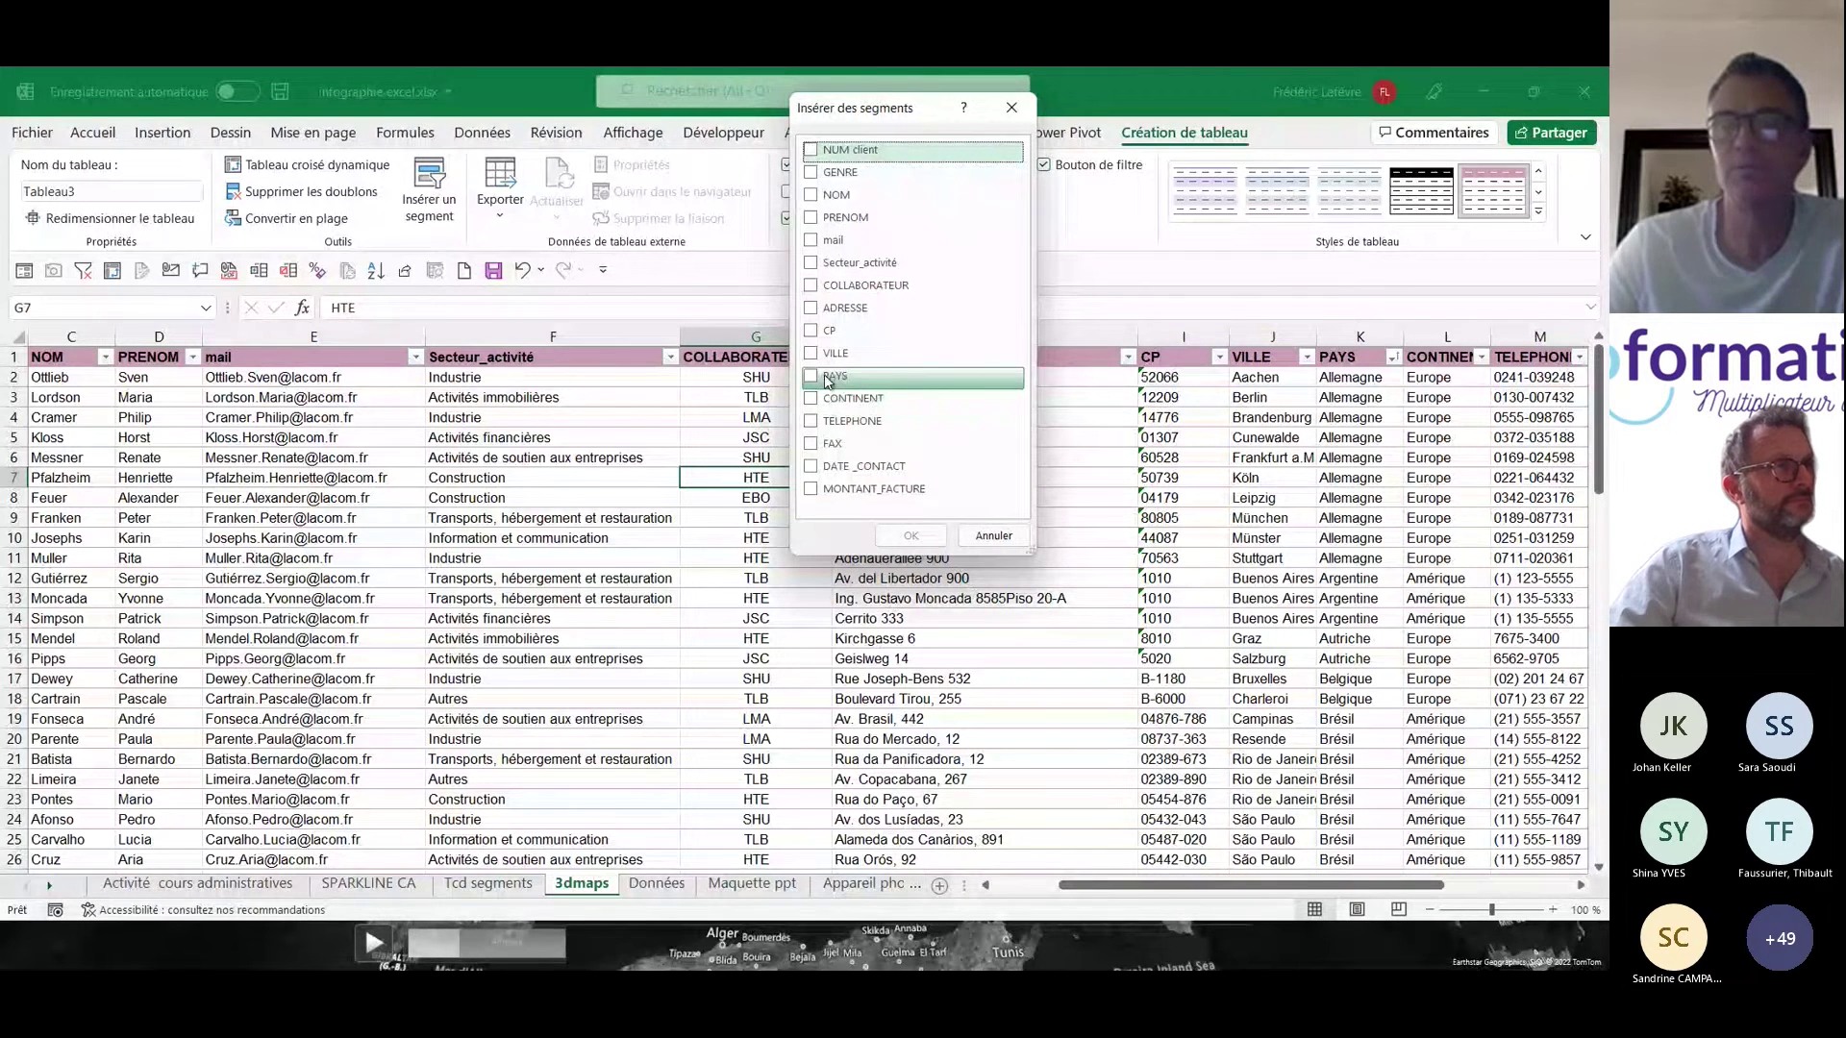
{"action": "left_click", "coordinate": [810, 285]}
{"action": "left_click", "coordinate": [910, 536]}
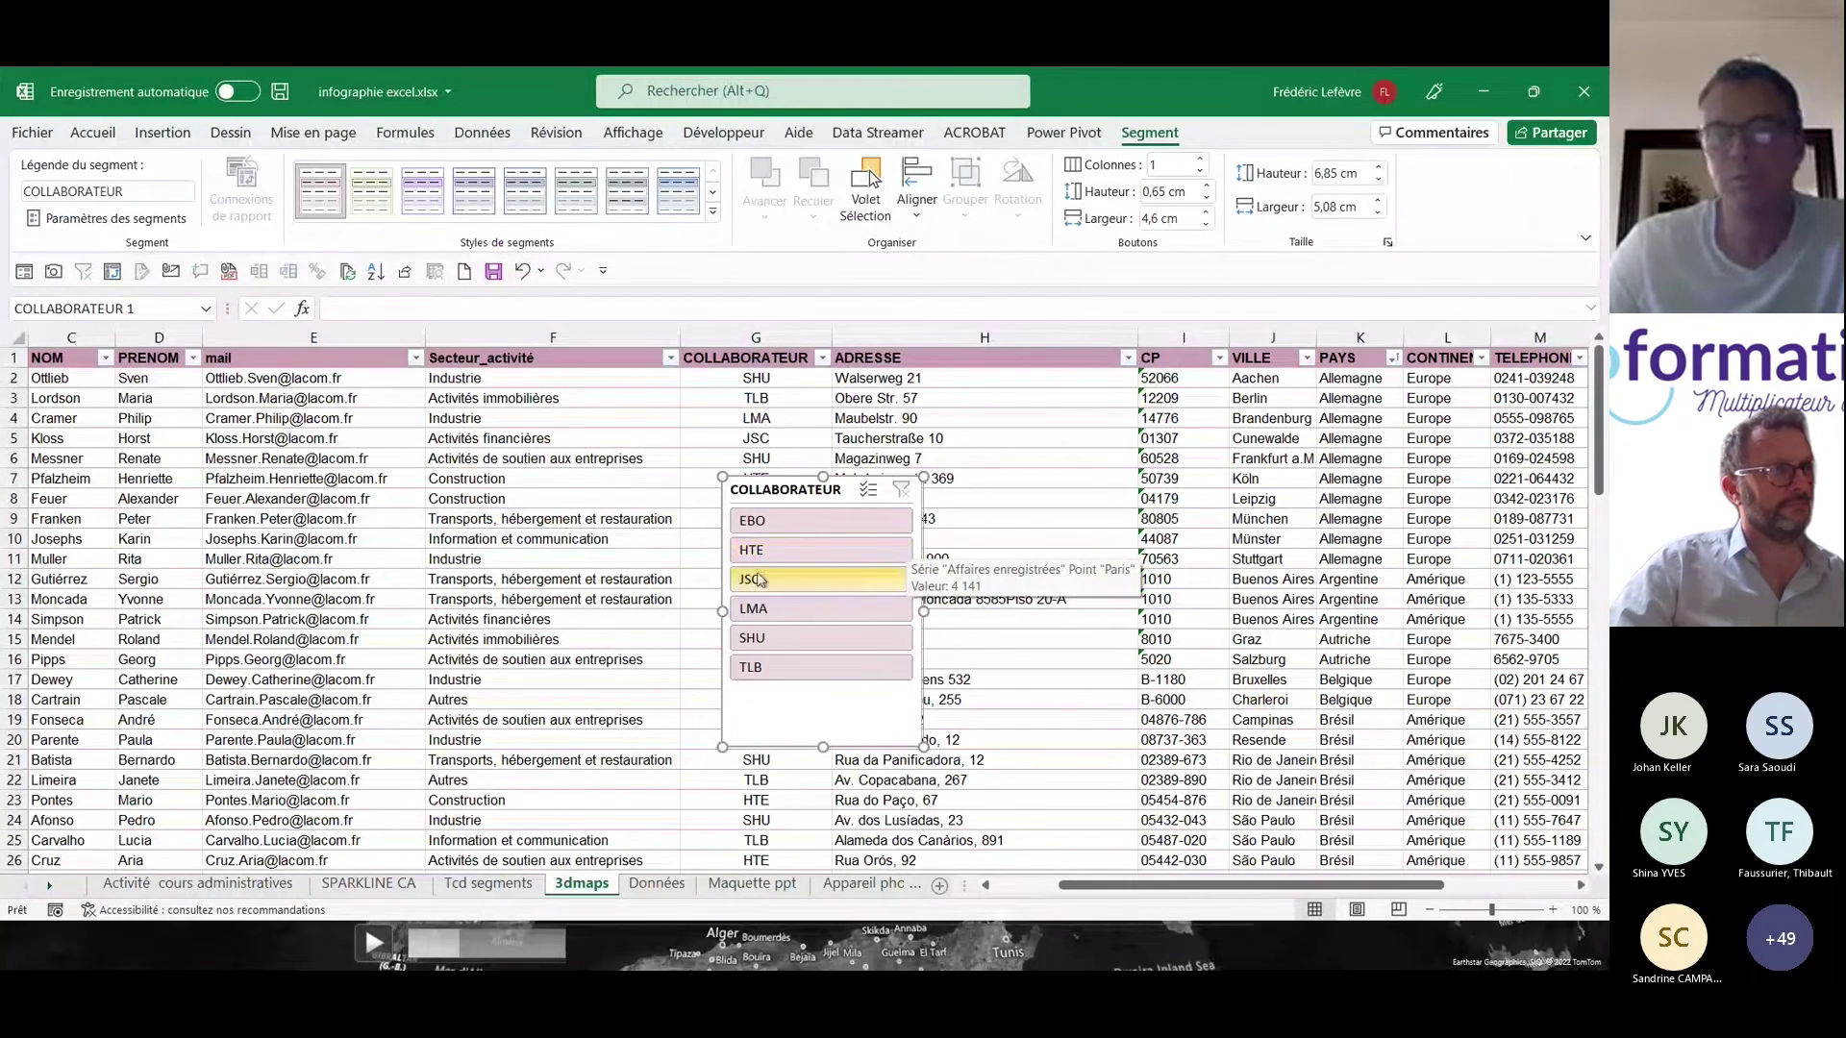
- Filter the customer table to collaborator LMA with the slicer, and remove both the filter and the slicer
{"action": "left_click", "coordinate": [805, 524]}
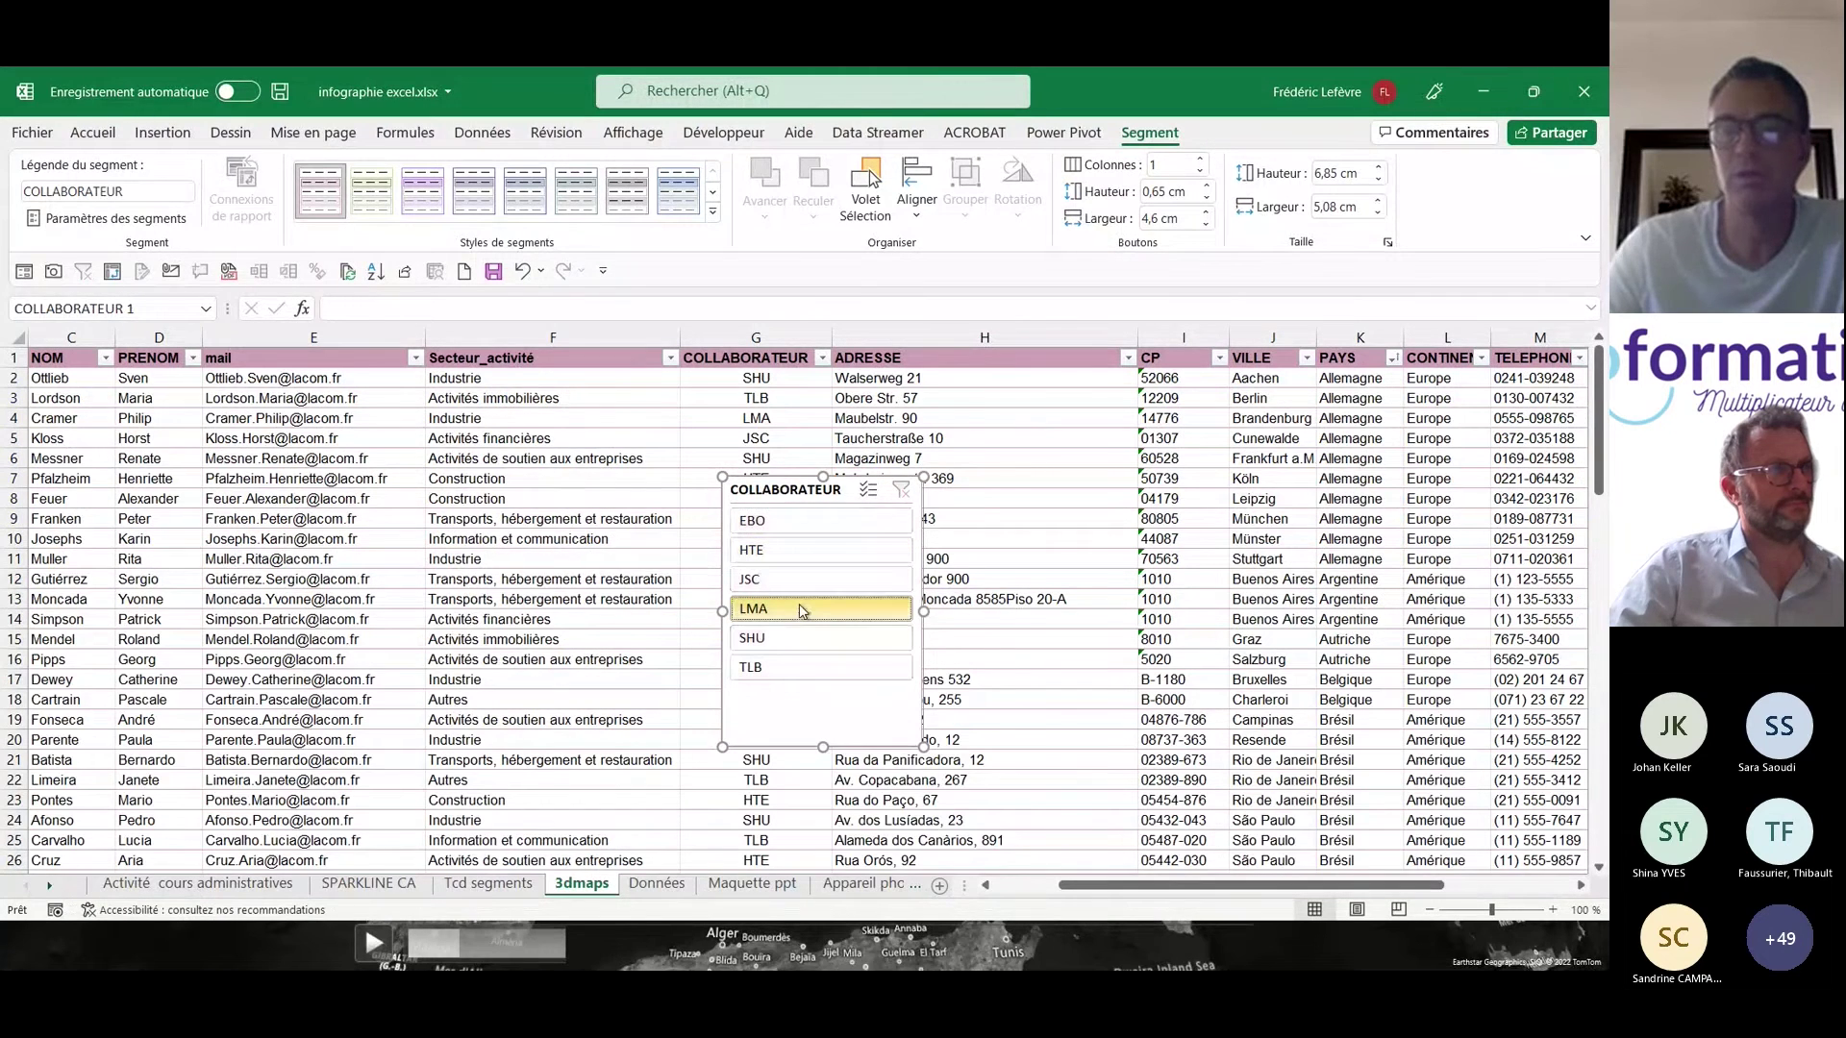
{"action": "left_click", "coordinate": [812, 609]}
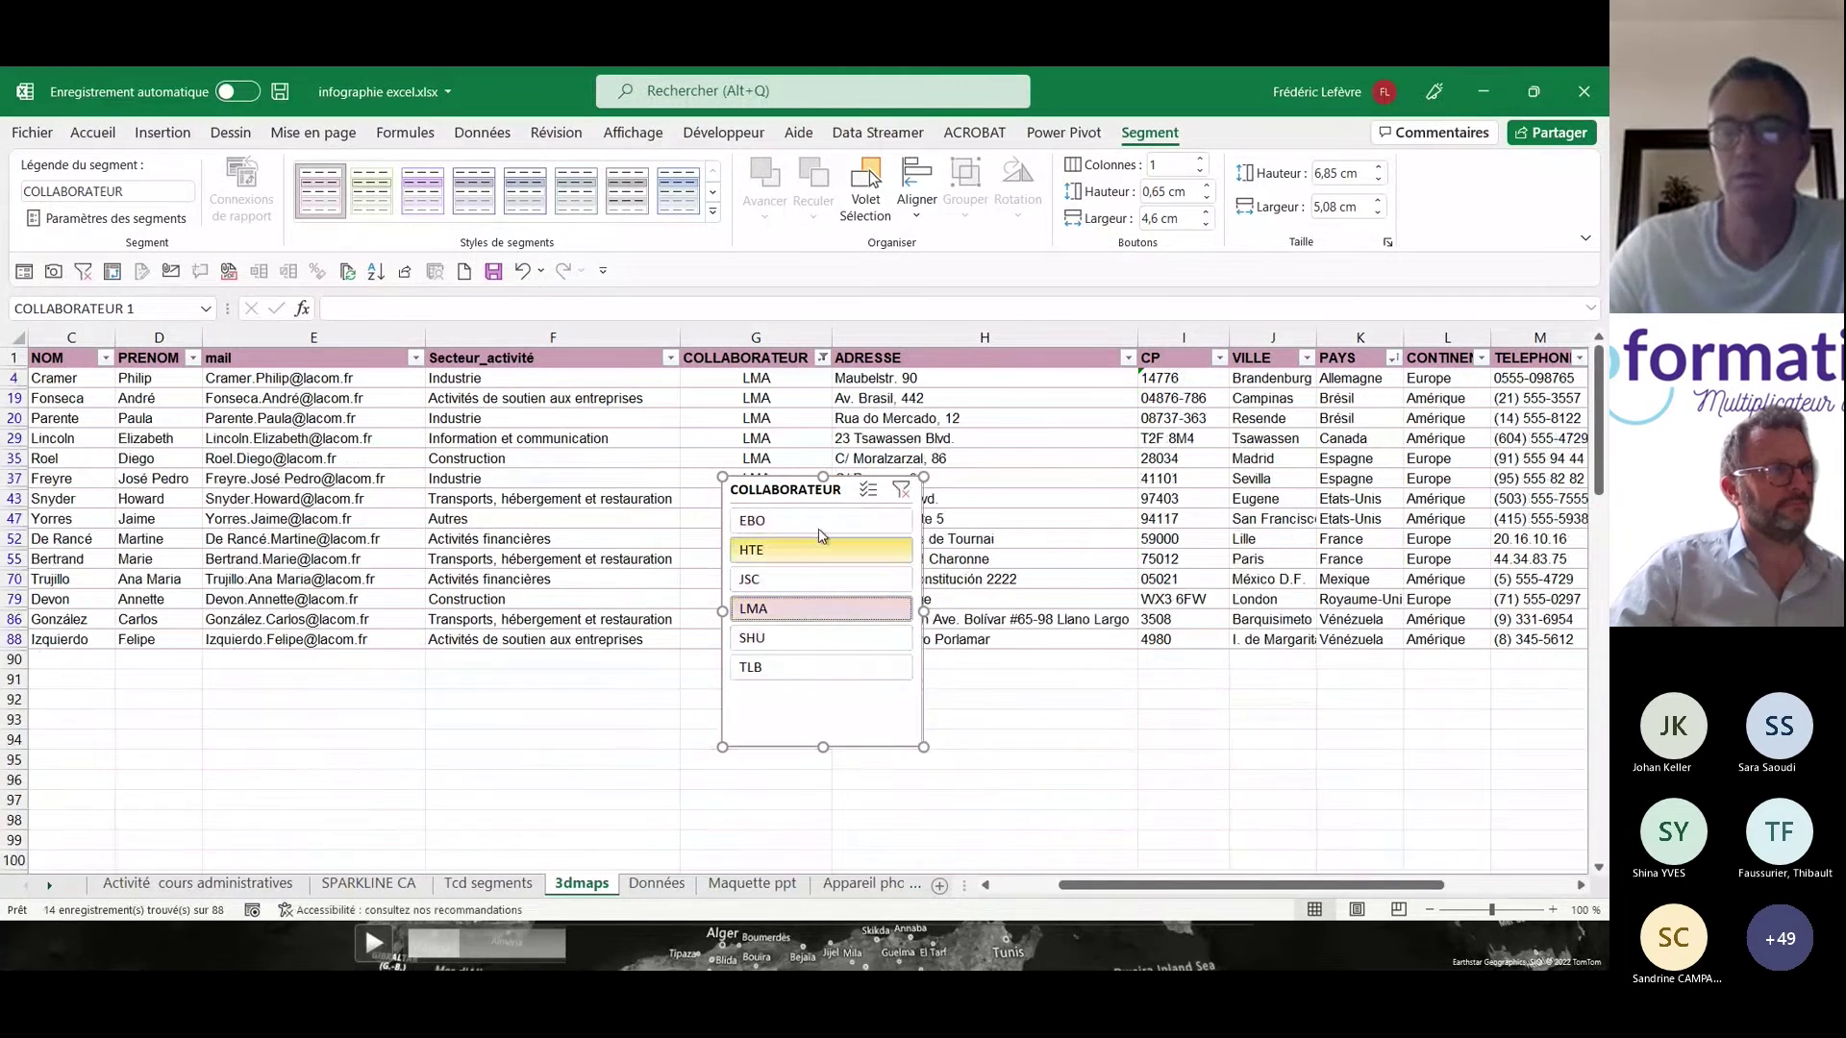
{"action": "left_click", "coordinate": [898, 493]}
{"action": "key", "text": "Delete"}
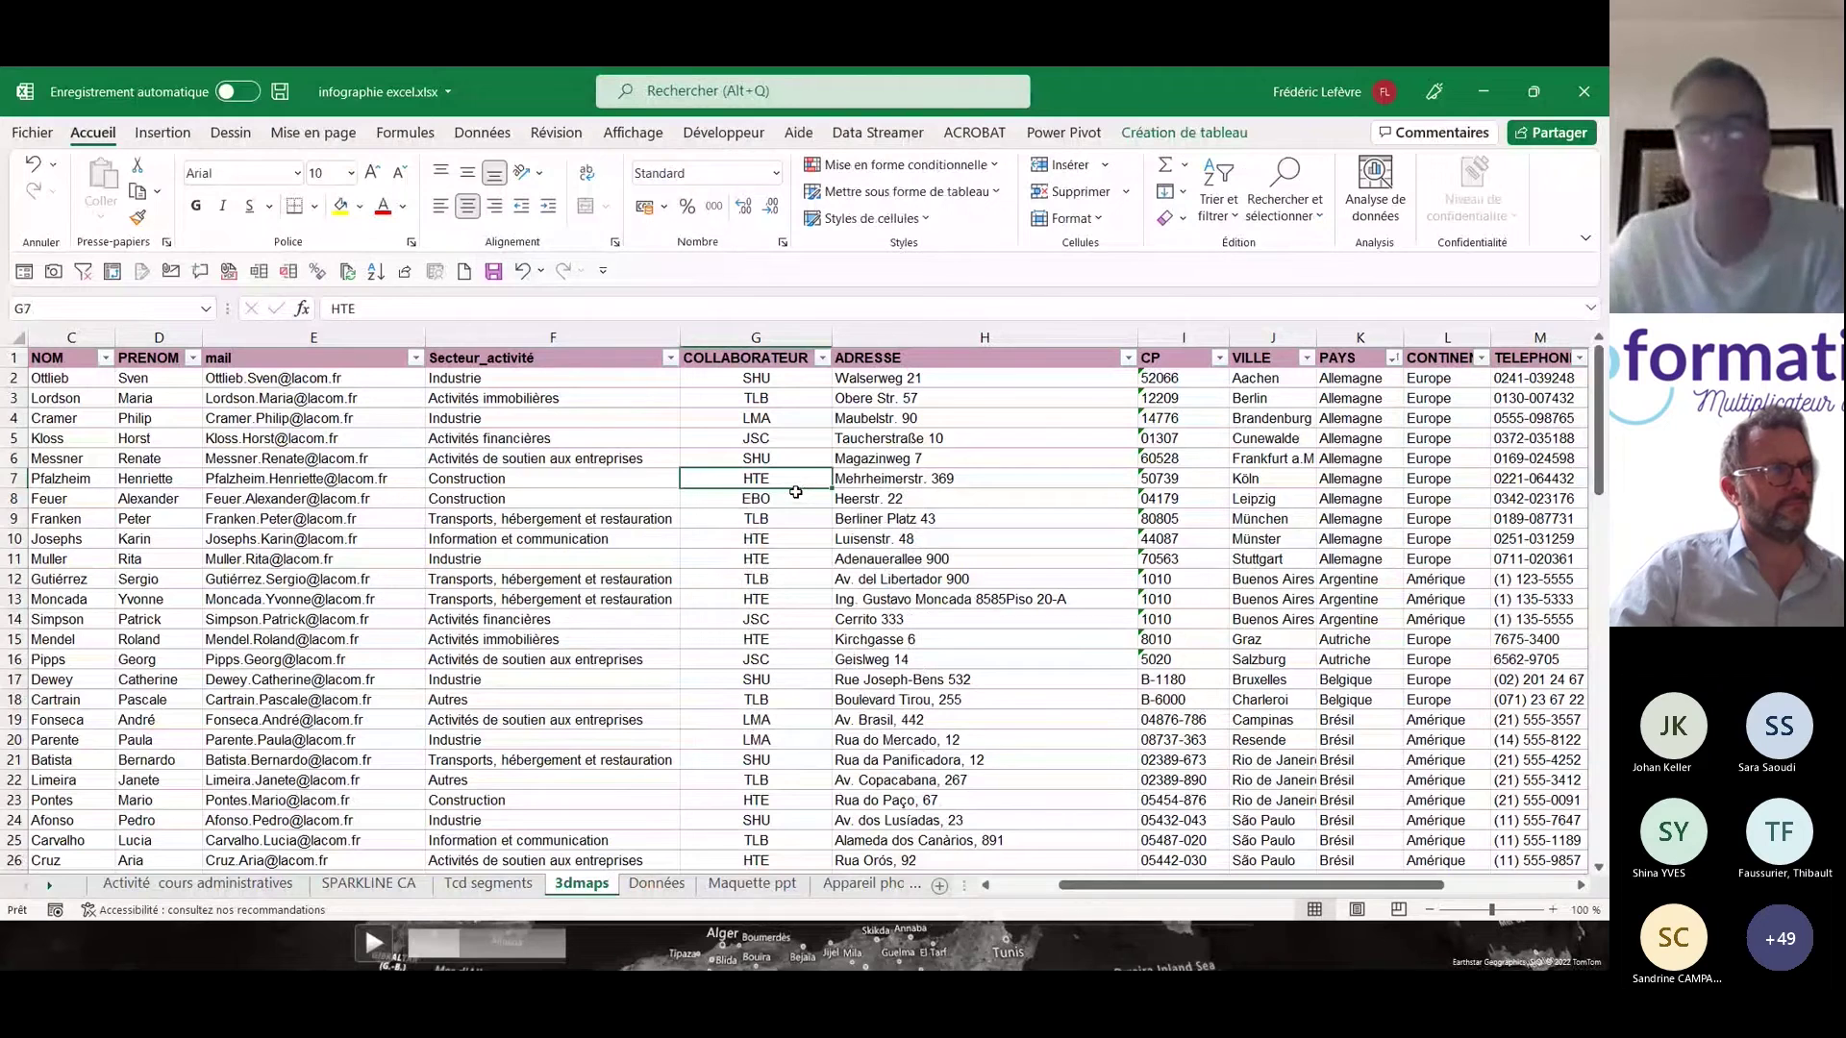
- Look over the indicators and sales chart on the Données sheet and go to the Maquette ppt sheet
{"action": "left_click", "coordinate": [499, 886]}
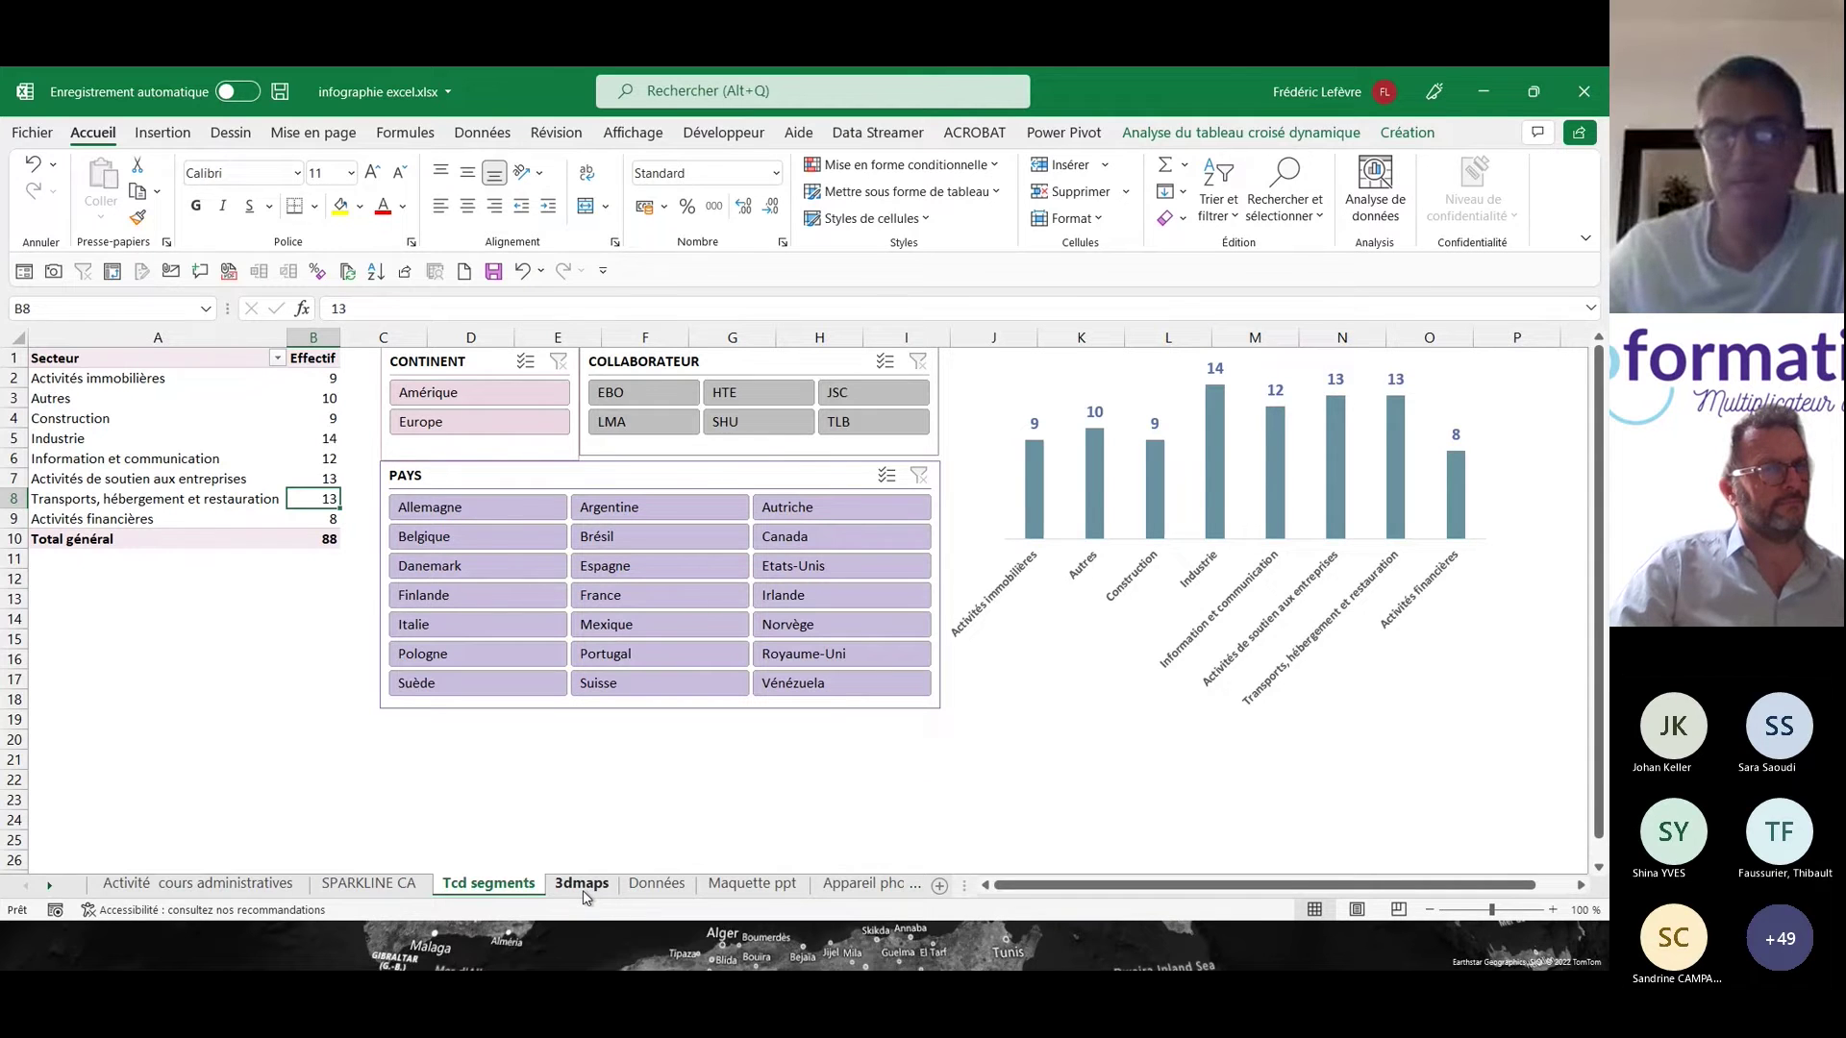
{"action": "left_click", "coordinate": [657, 887]}
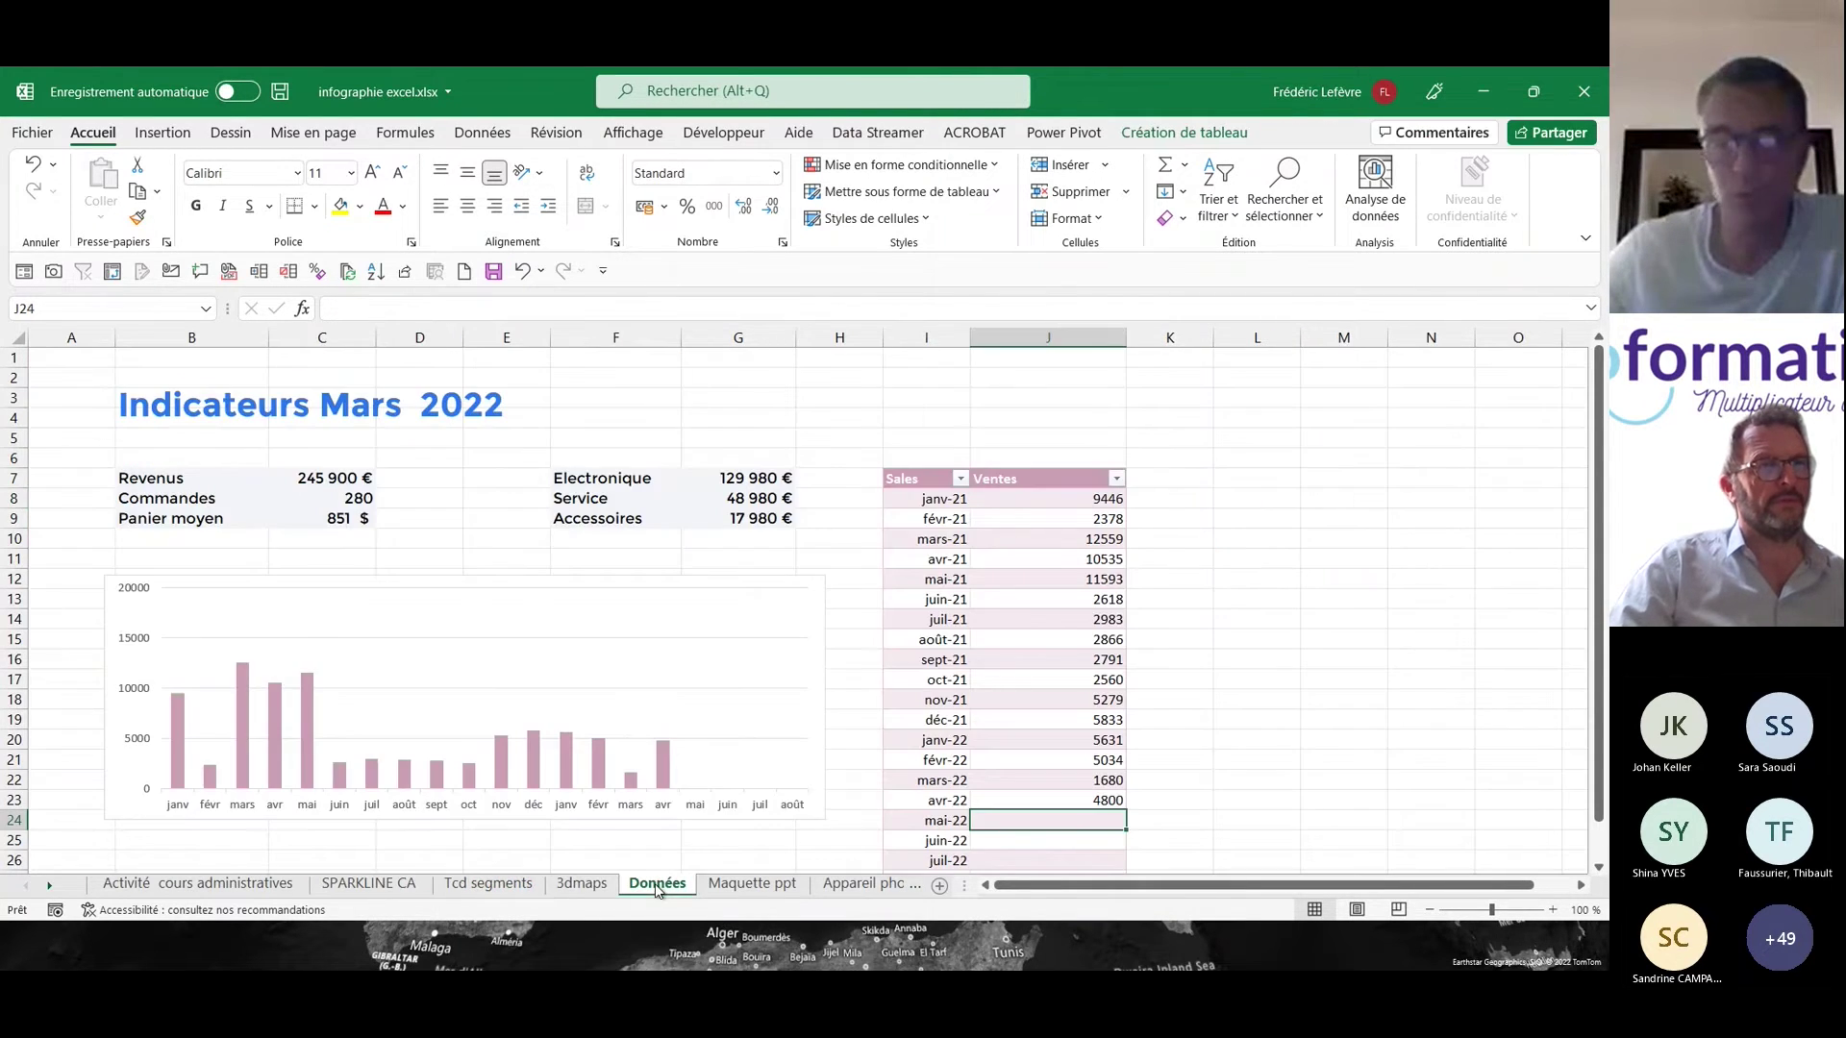
{"action": "left_click", "coordinate": [743, 887]}
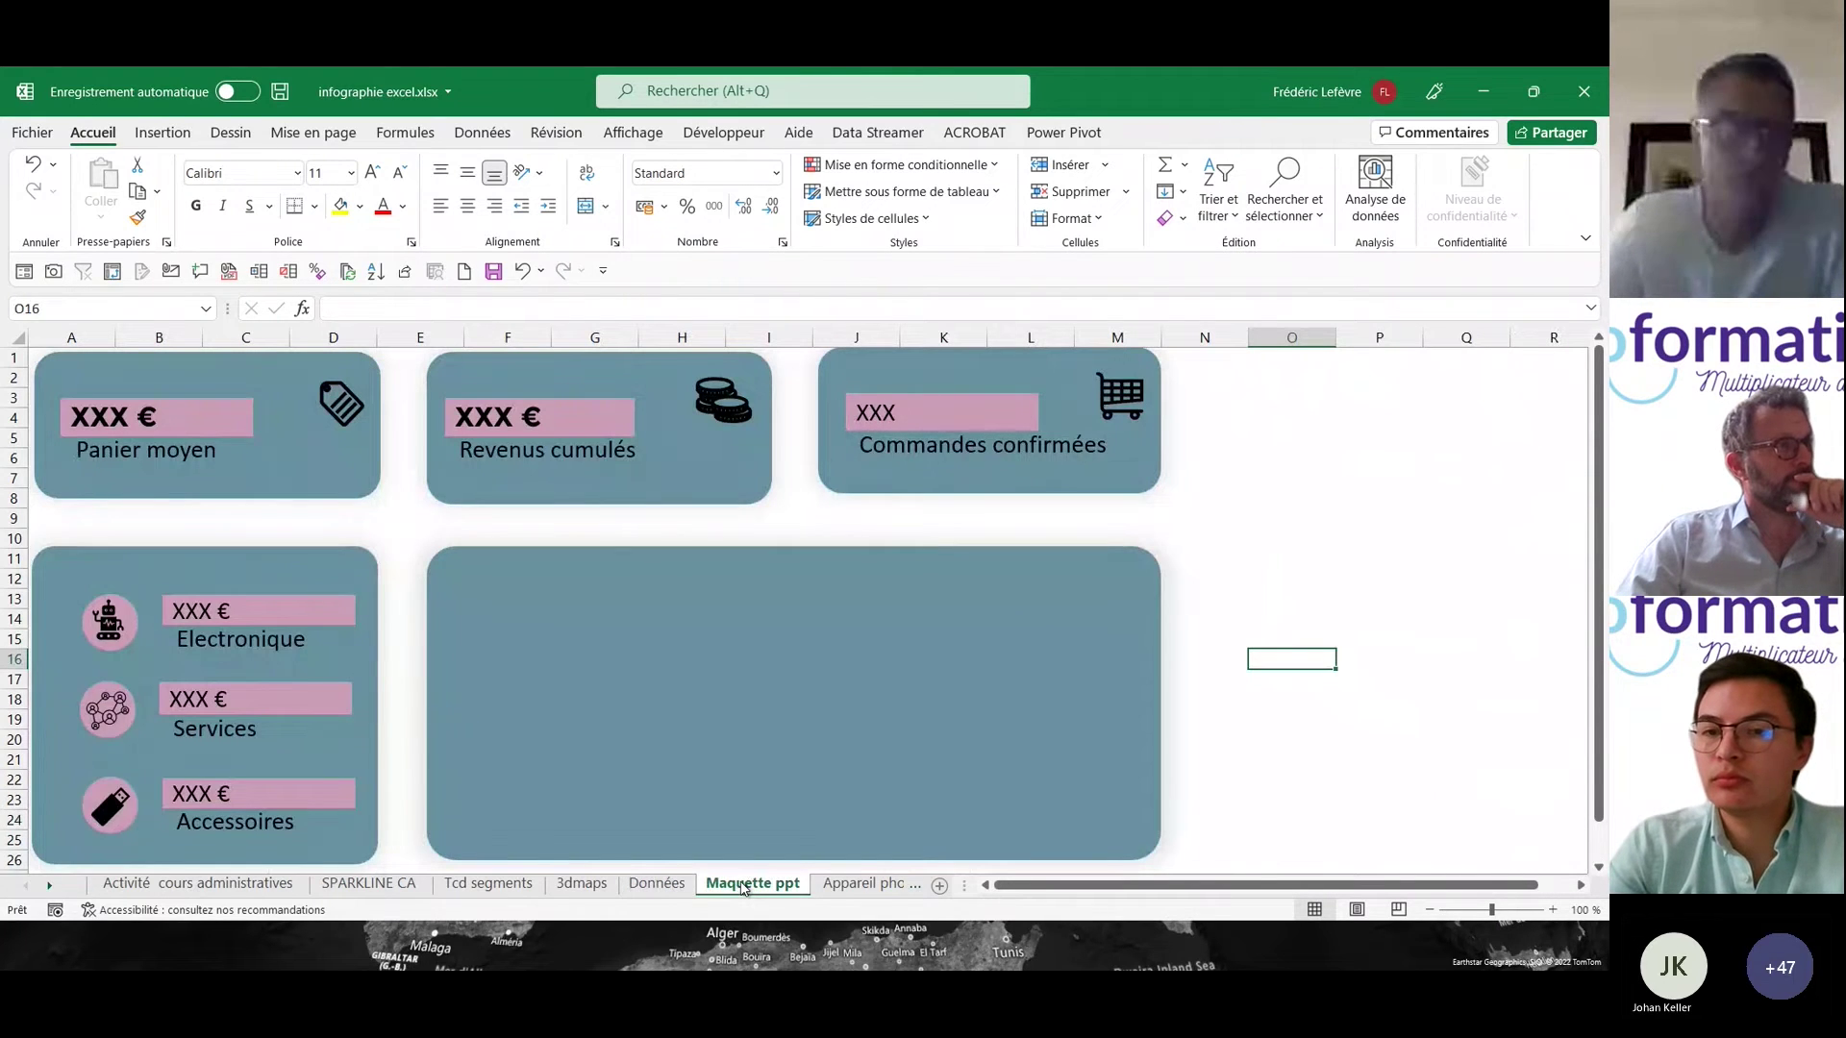
- Examine the shapes that make up the Maquette ppt dashboard by selecting individual cards and all objects, and deselect them
{"action": "left_click", "coordinate": [856, 685]}
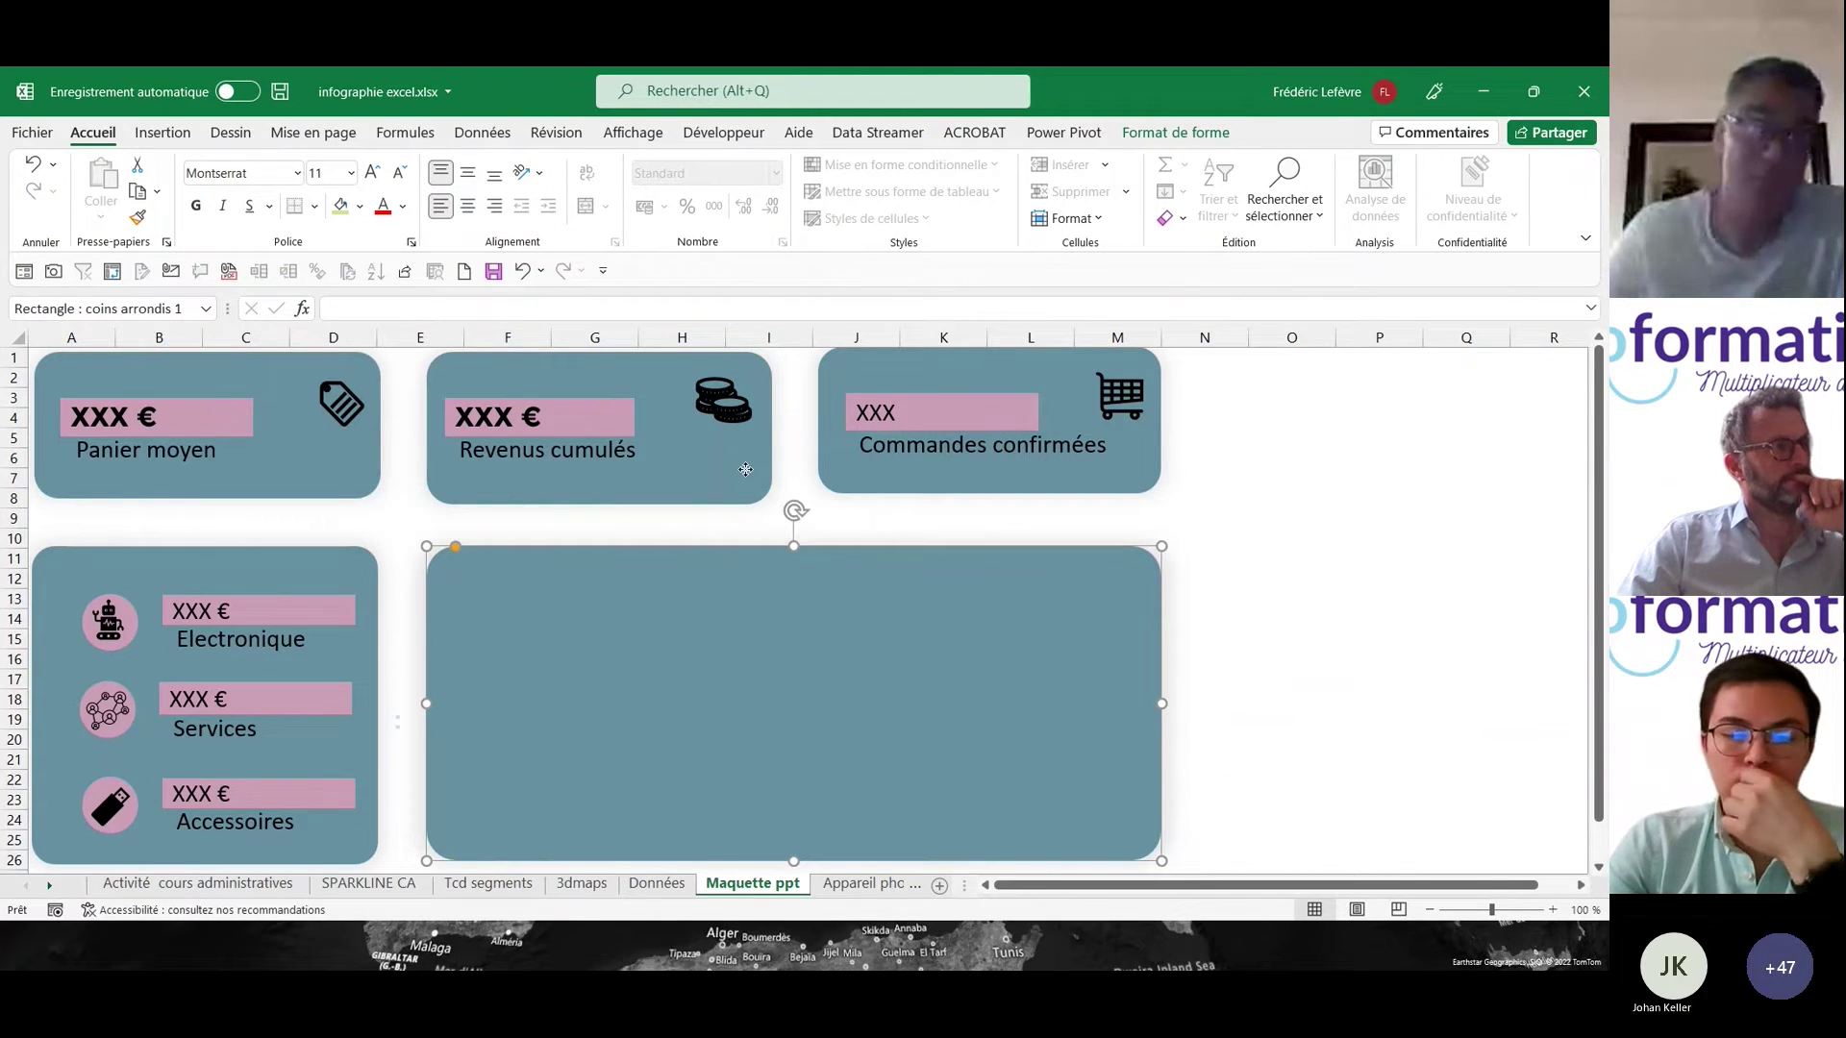
{"action": "left_click", "coordinate": [907, 462]}
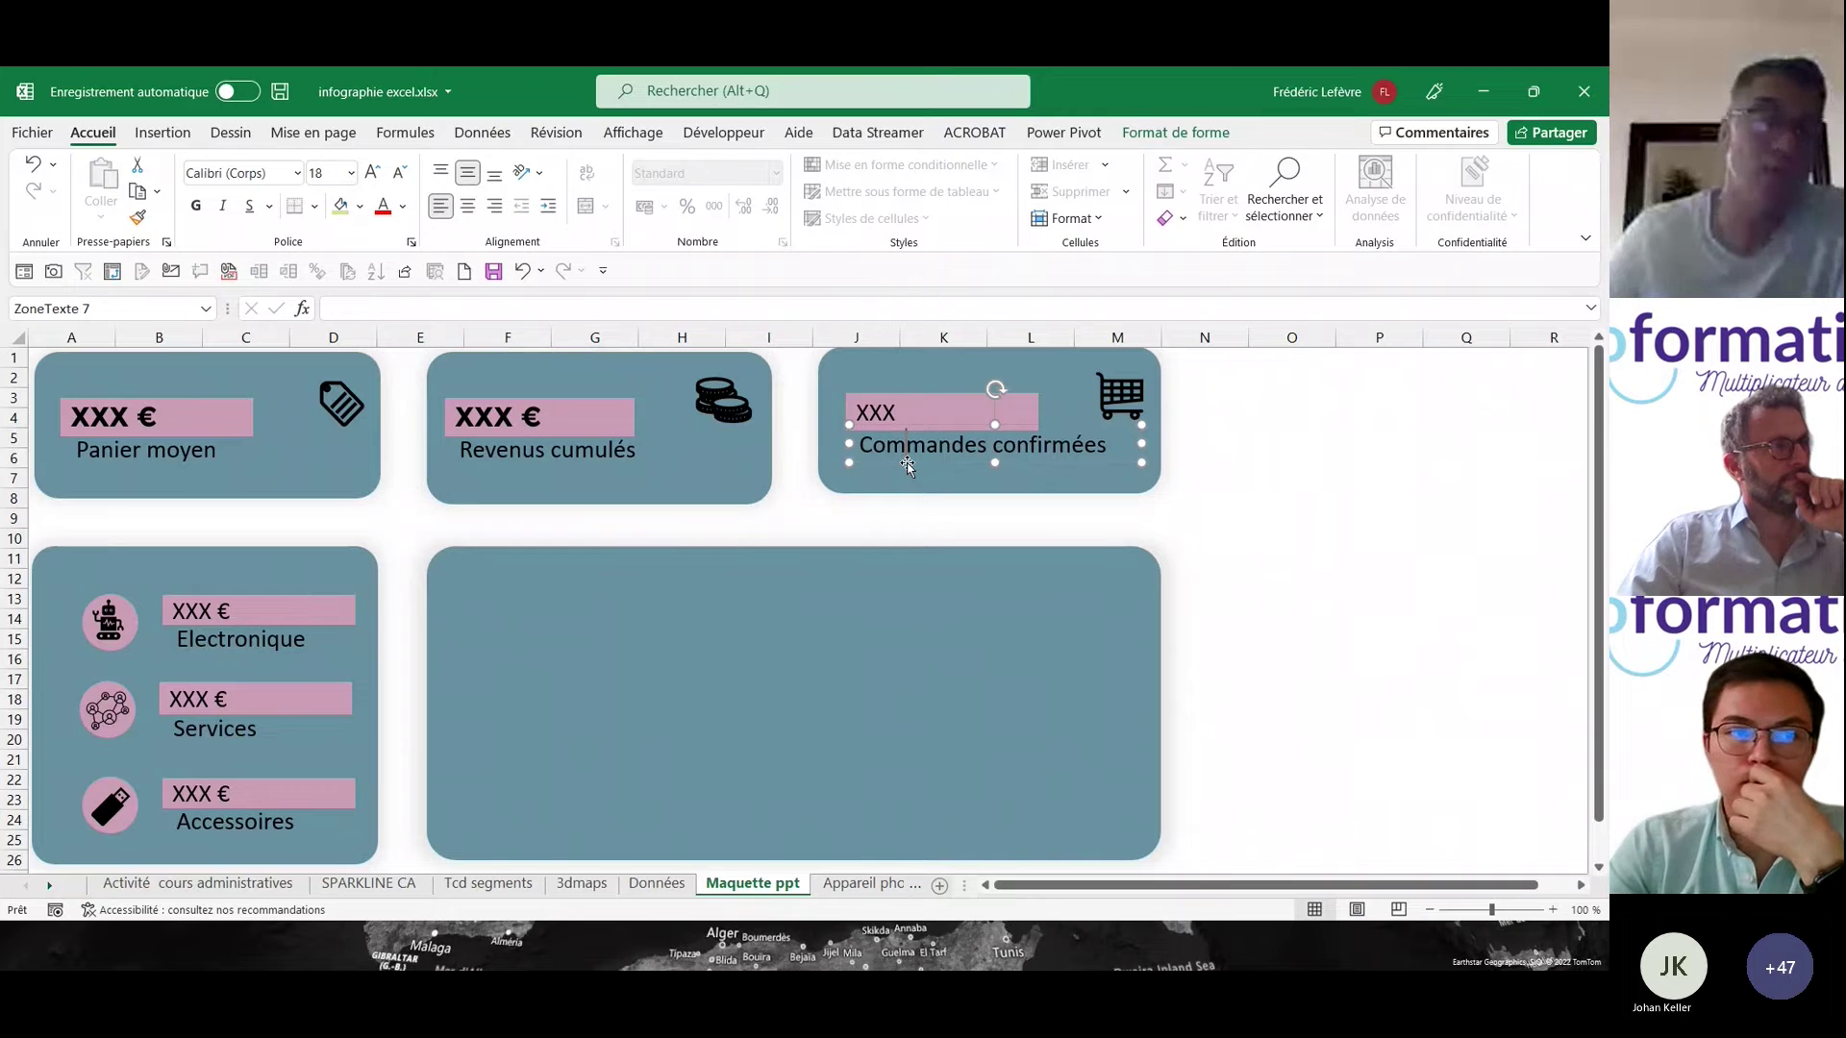
{"action": "left_click", "coordinate": [913, 481]}
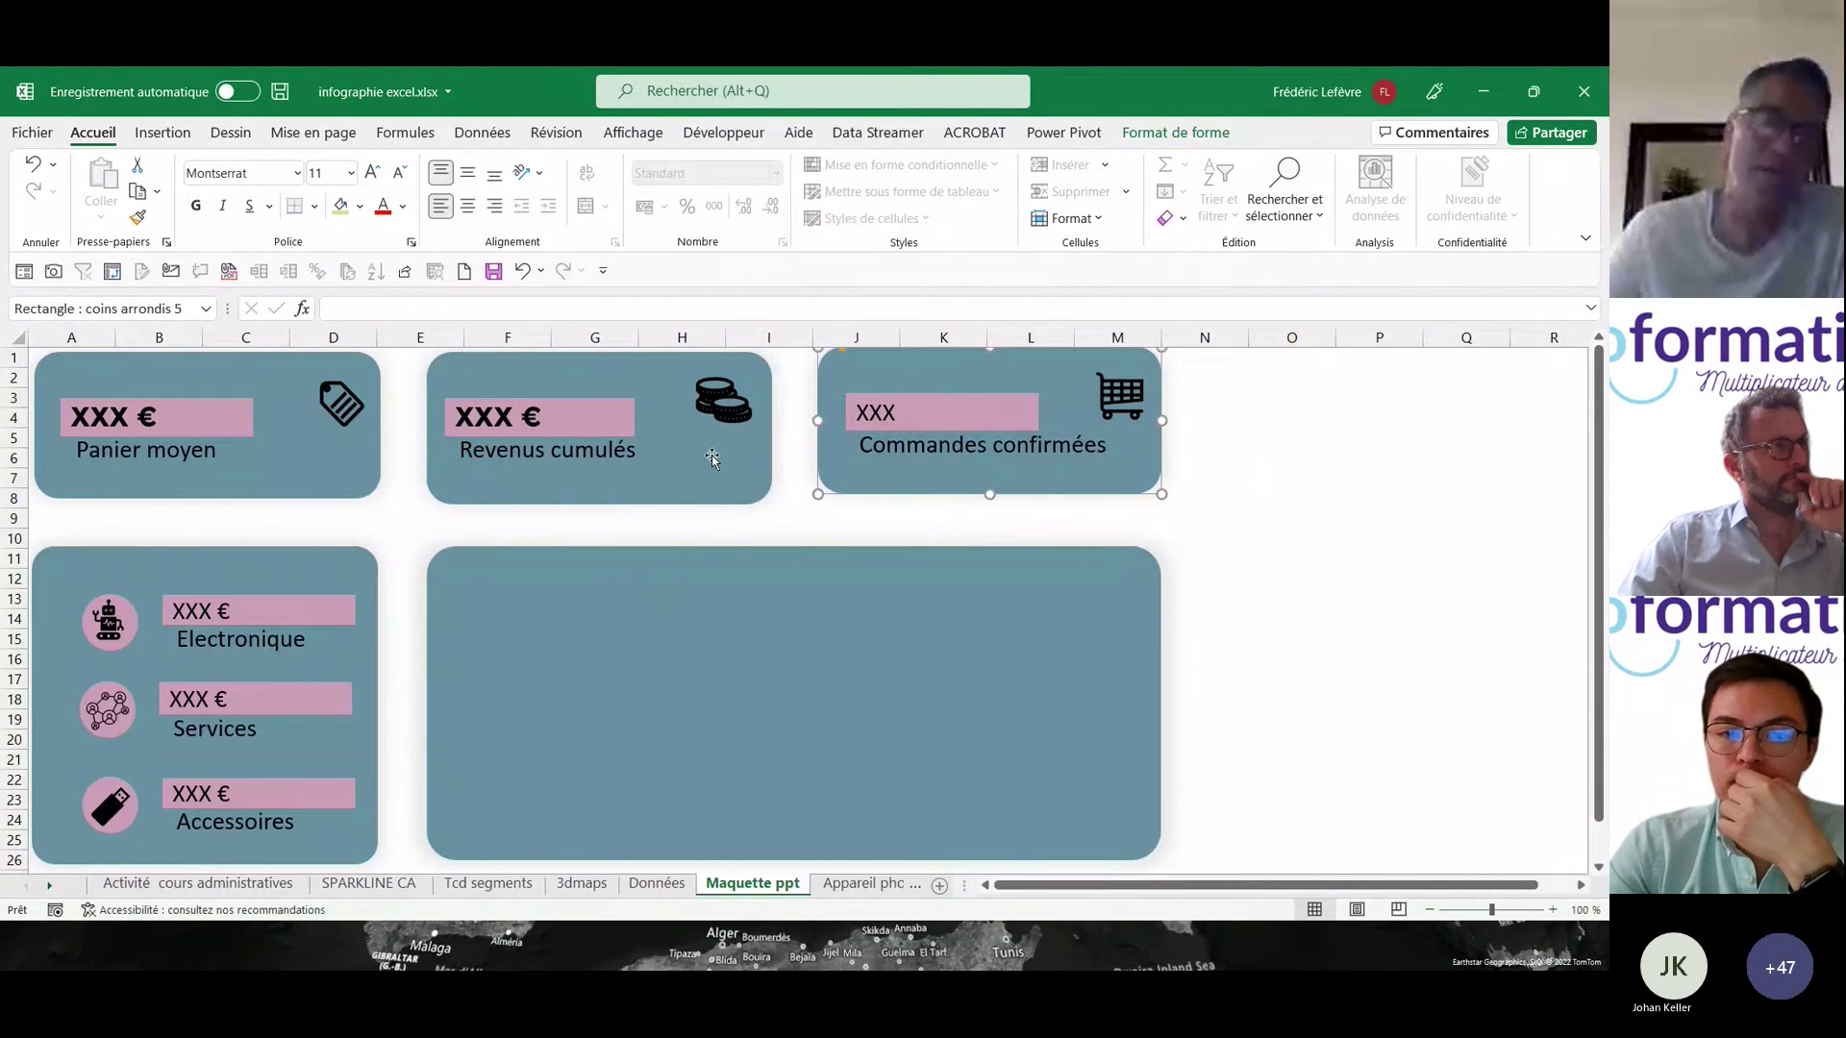
{"action": "left_click", "coordinate": [1010, 850]}
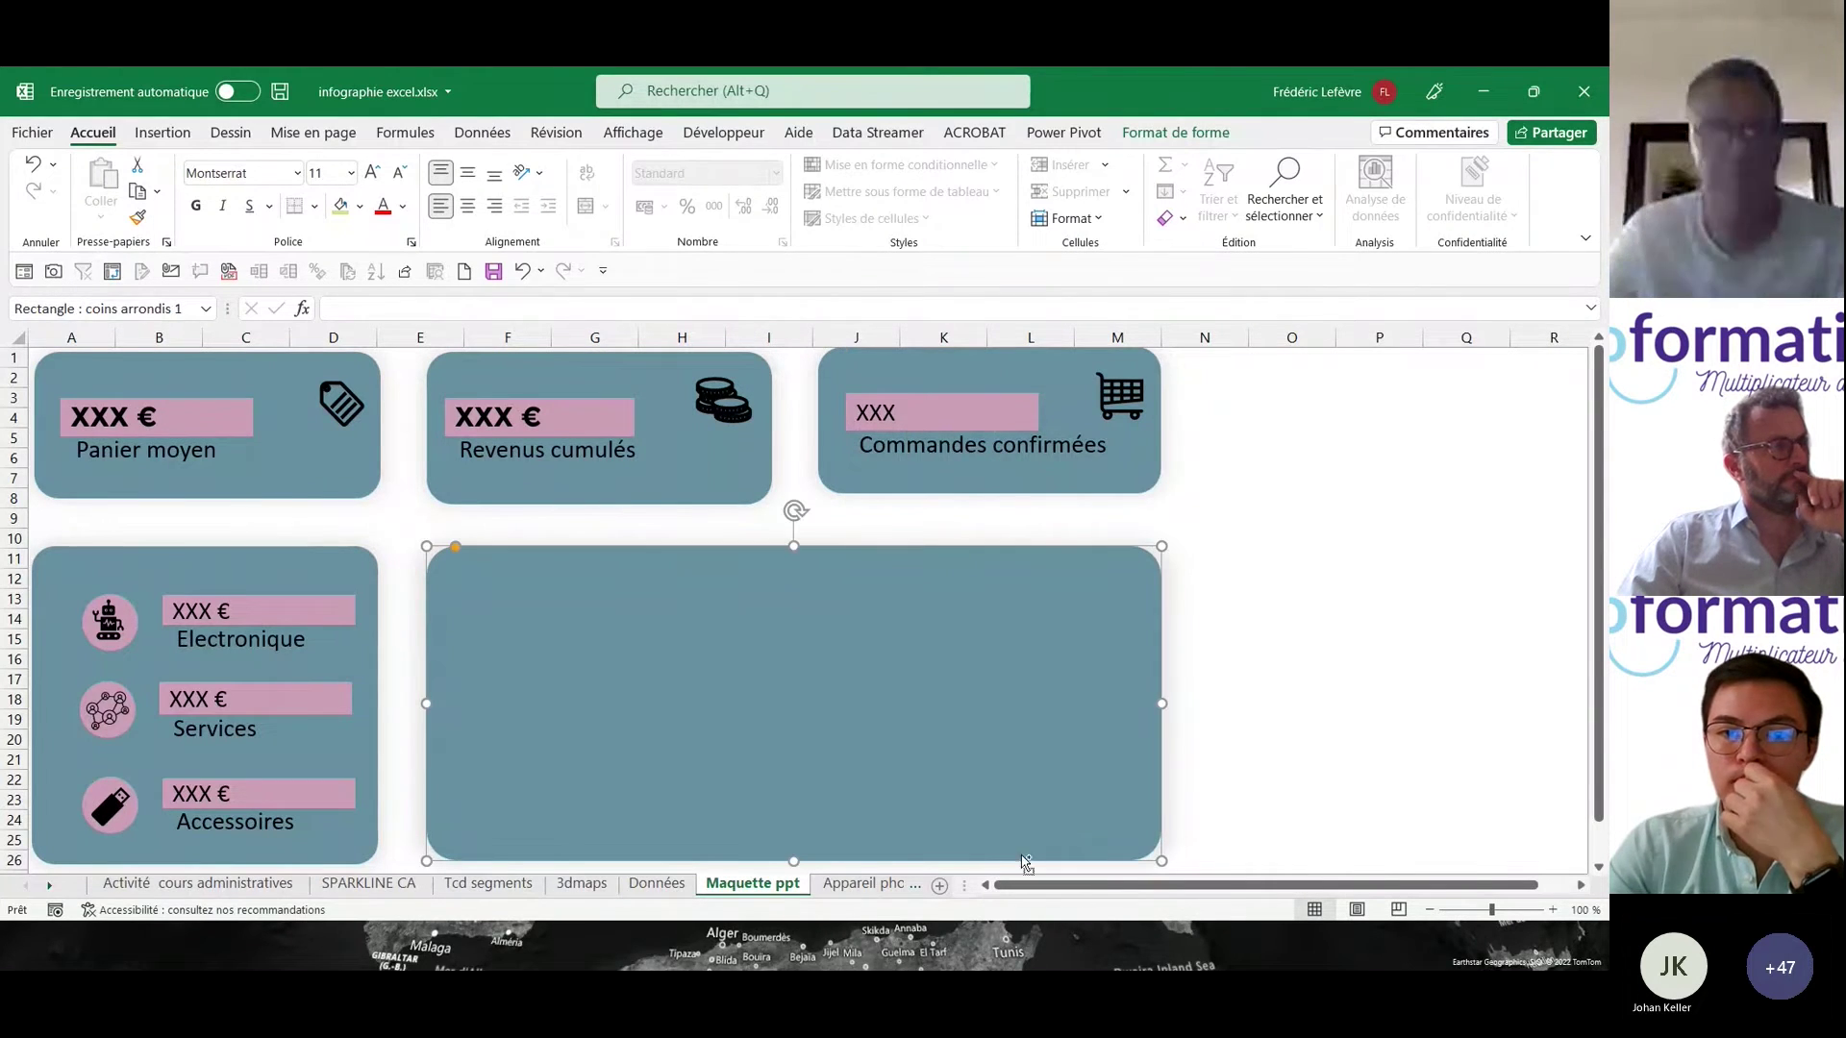
{"action": "key", "text": "ctrl+a"}
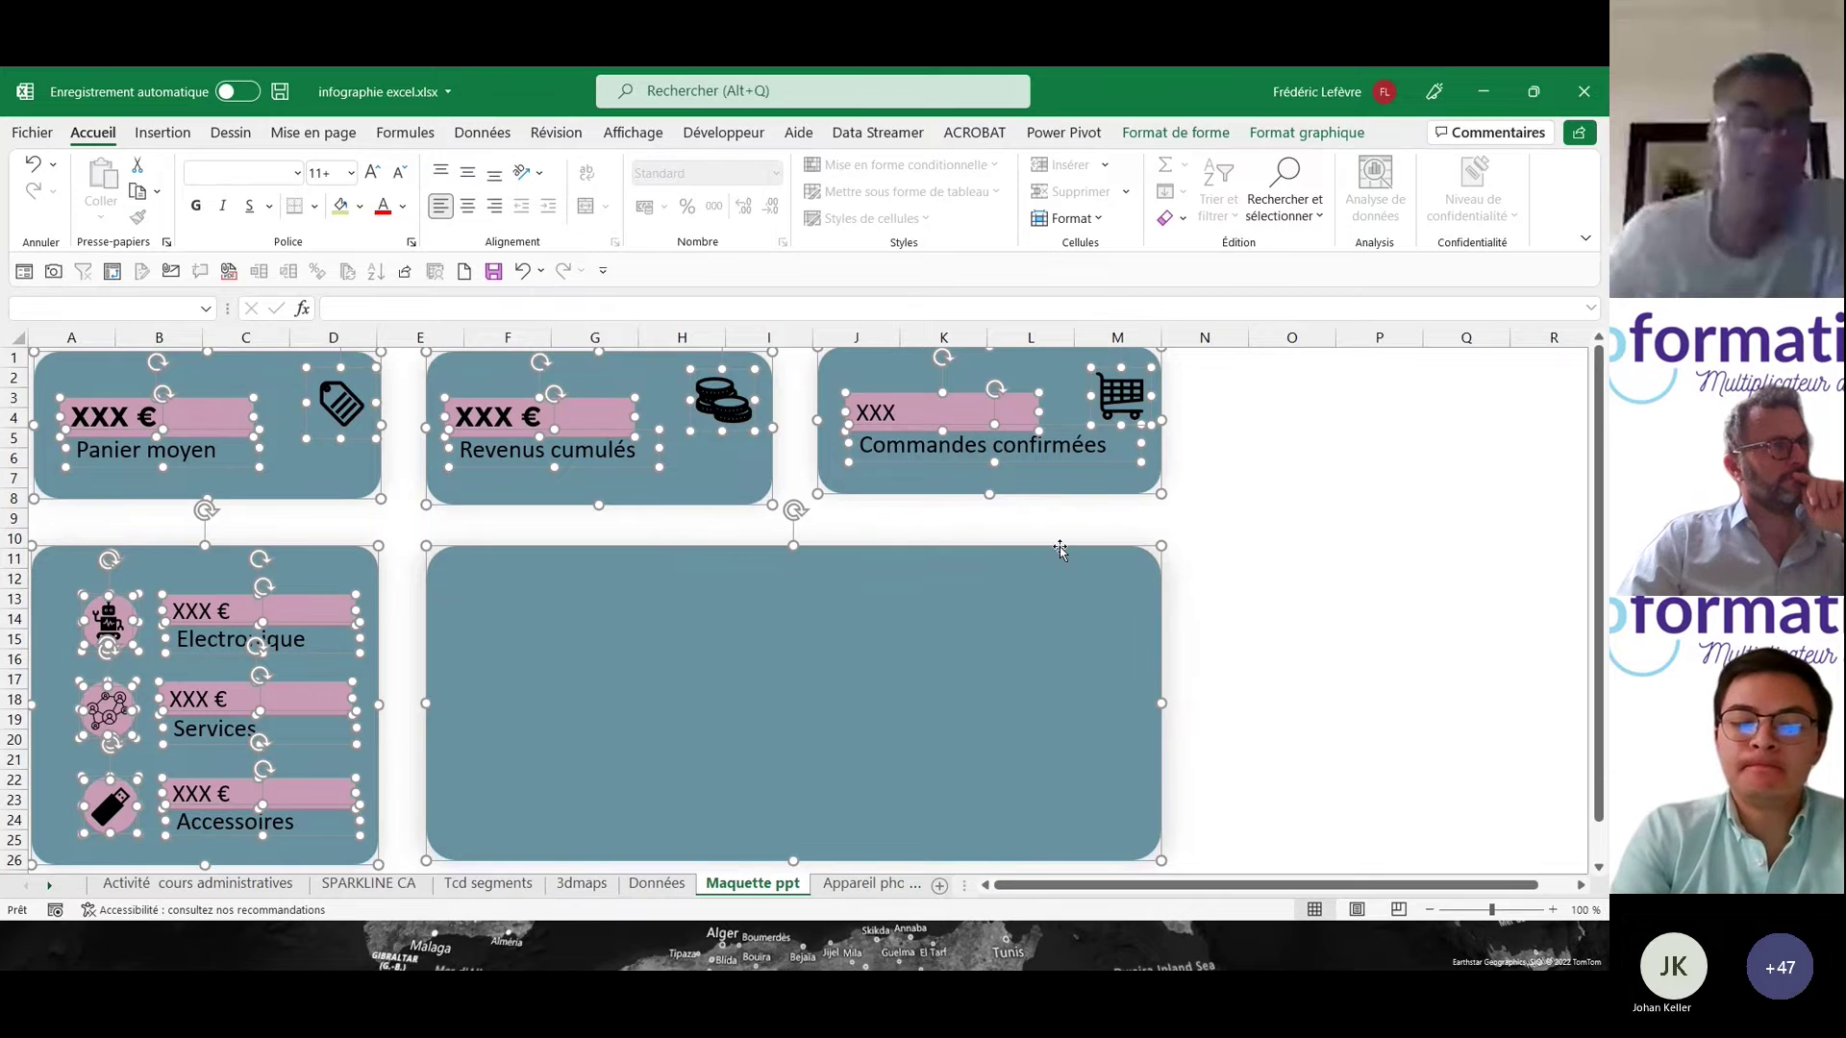
{"action": "left_click", "coordinate": [1097, 522]}
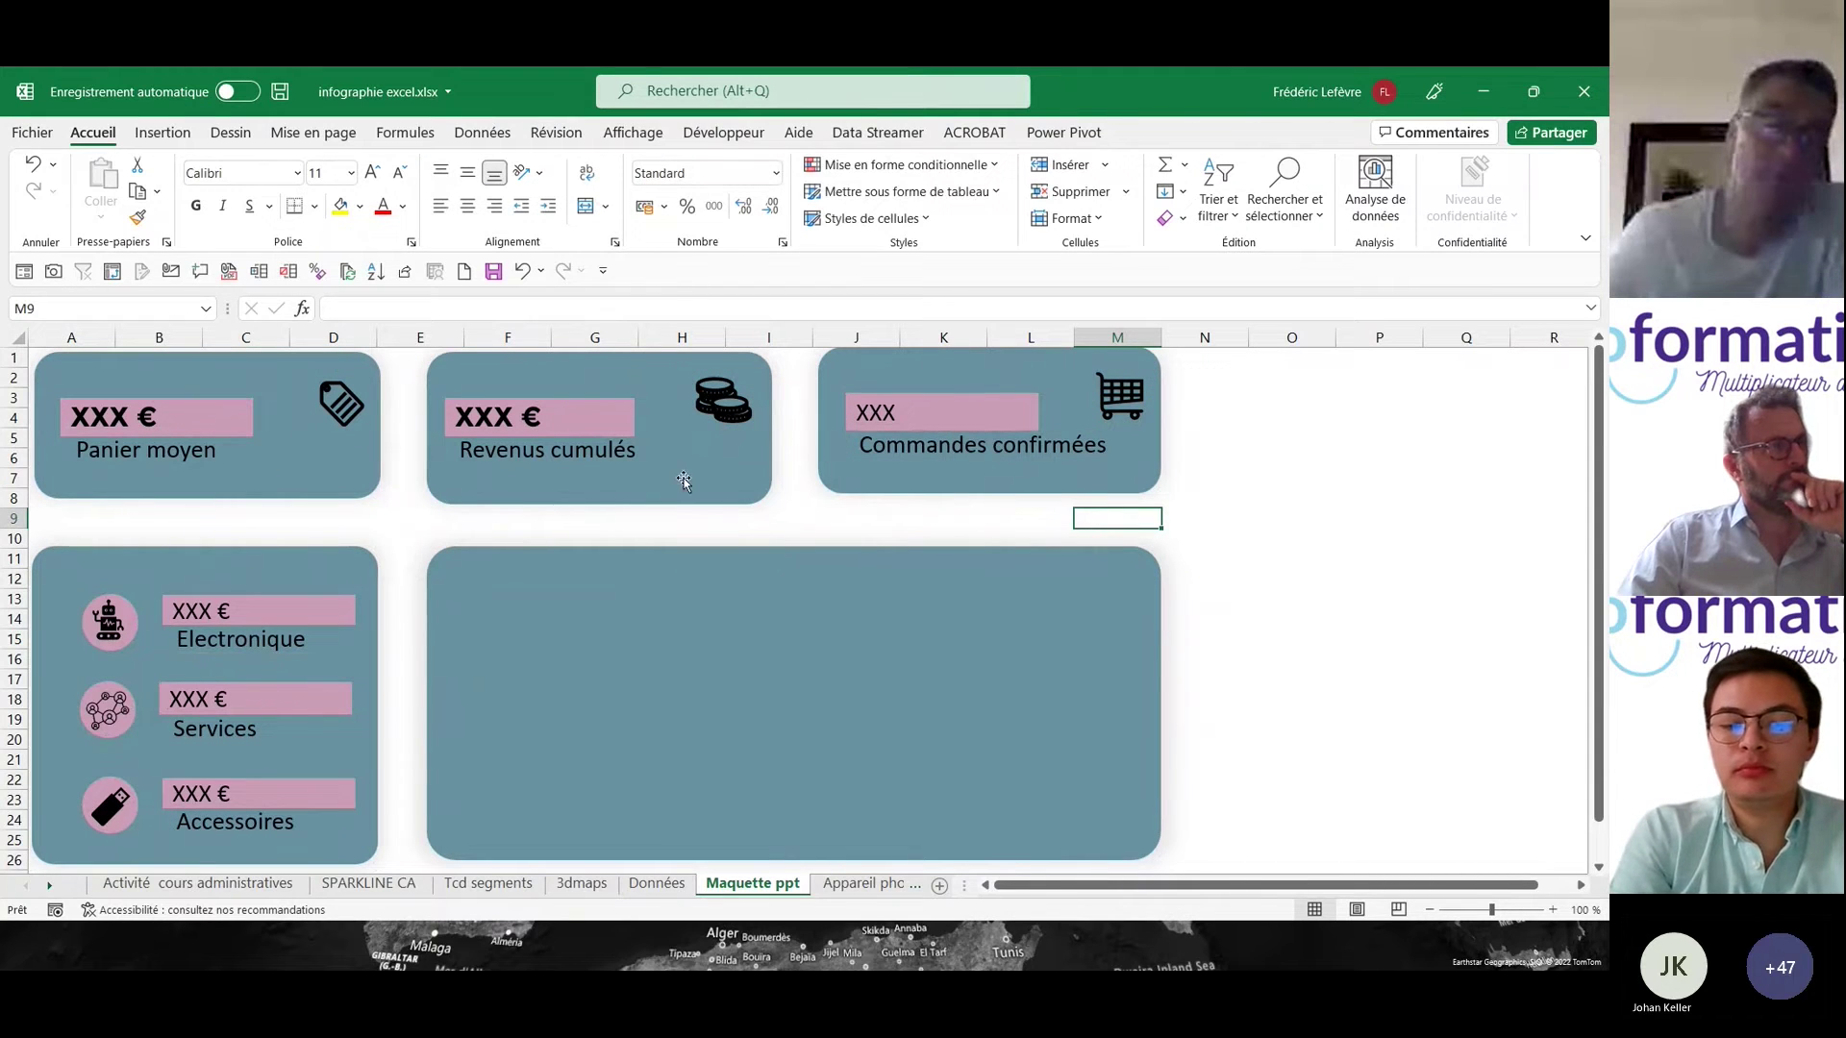
- Hide the formula bar and the row and column headings on the Maquette ppt sheet
{"action": "left_click", "coordinate": [631, 134]}
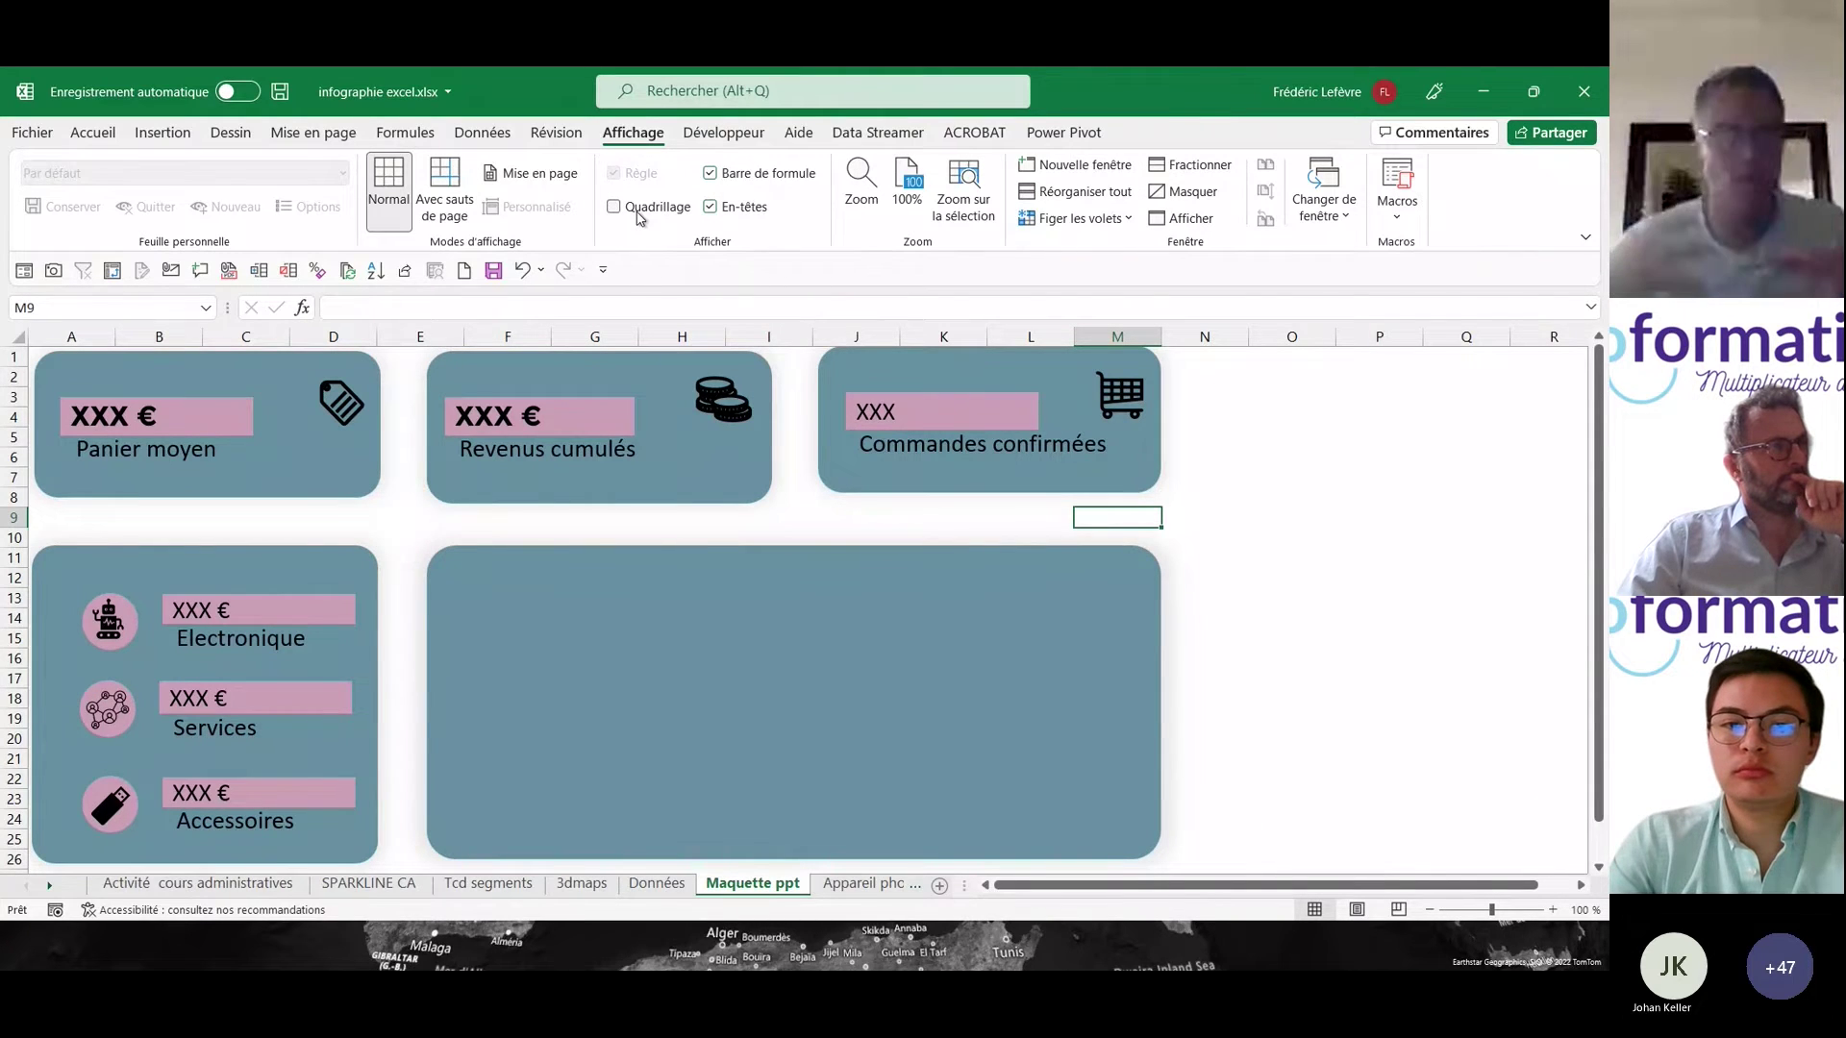
{"action": "left_click", "coordinate": [710, 173]}
{"action": "left_click", "coordinate": [709, 208]}
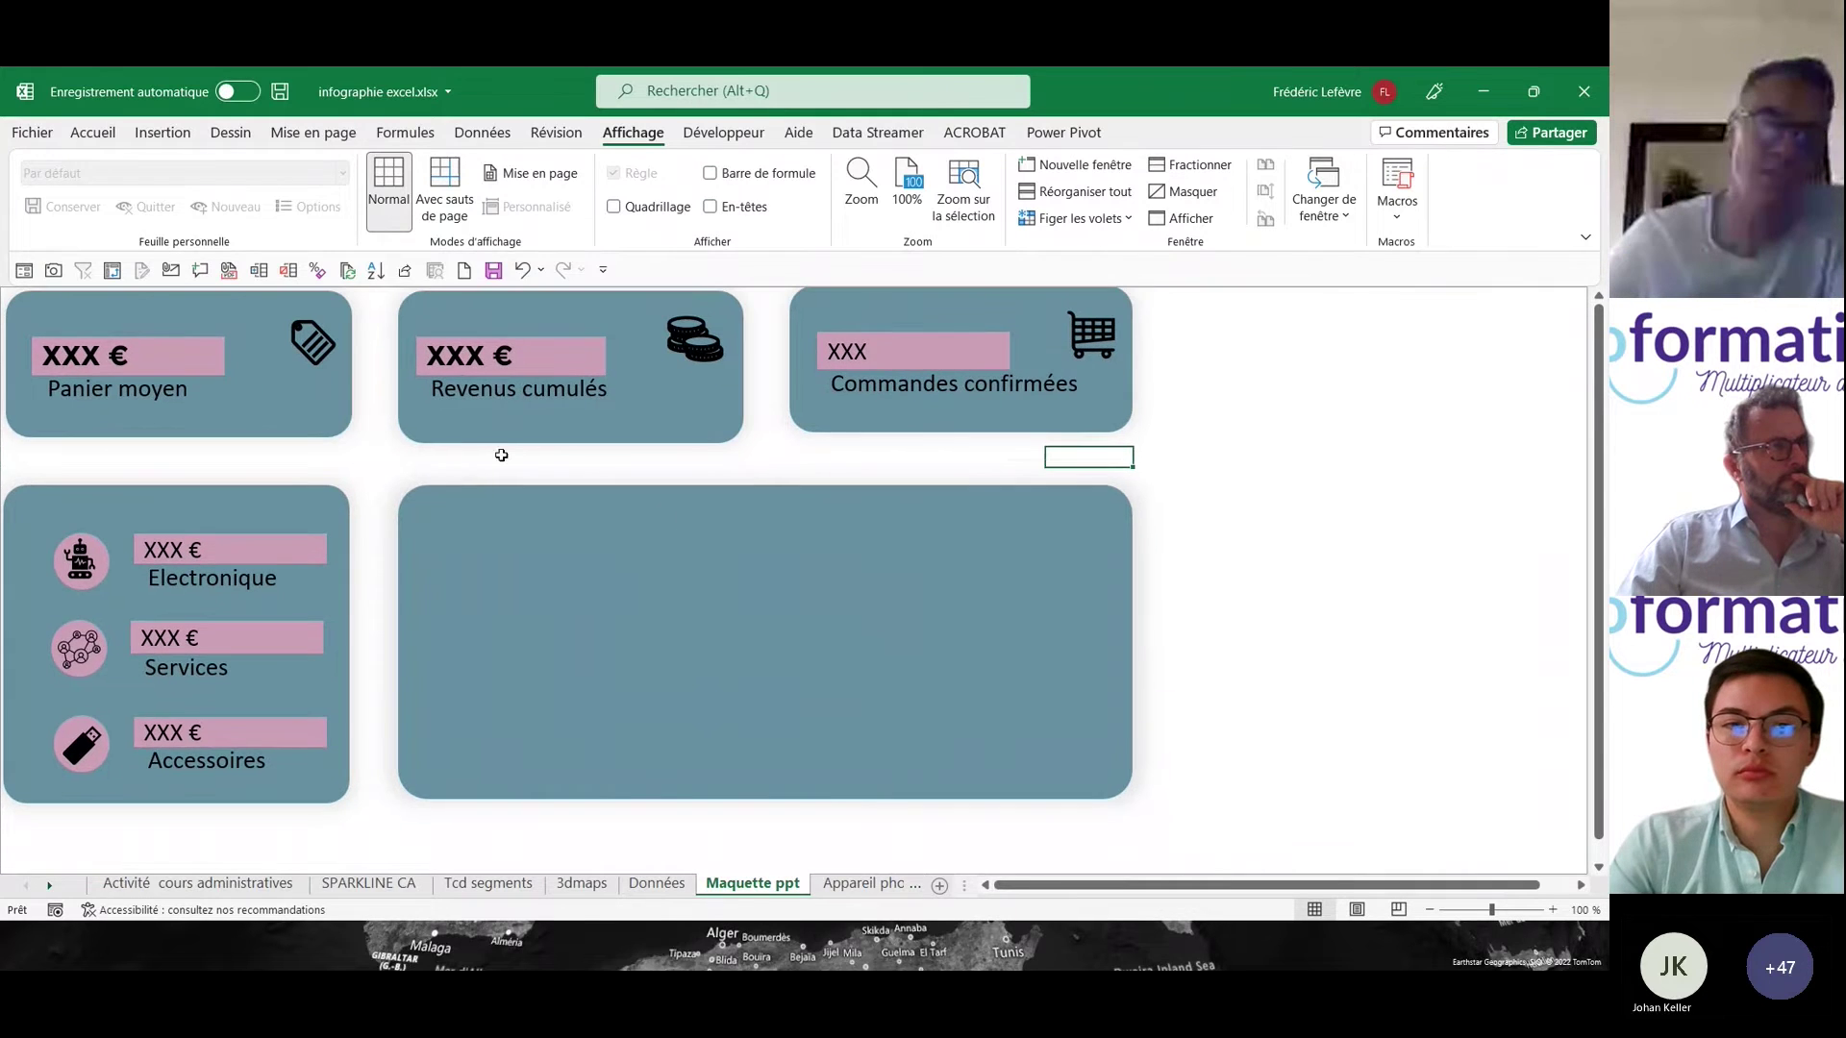
- Collapse the ribbon and show the formula bar and the row and column headings again
{"action": "right_click", "coordinate": [787, 136]}
{"action": "left_click", "coordinate": [850, 211]}
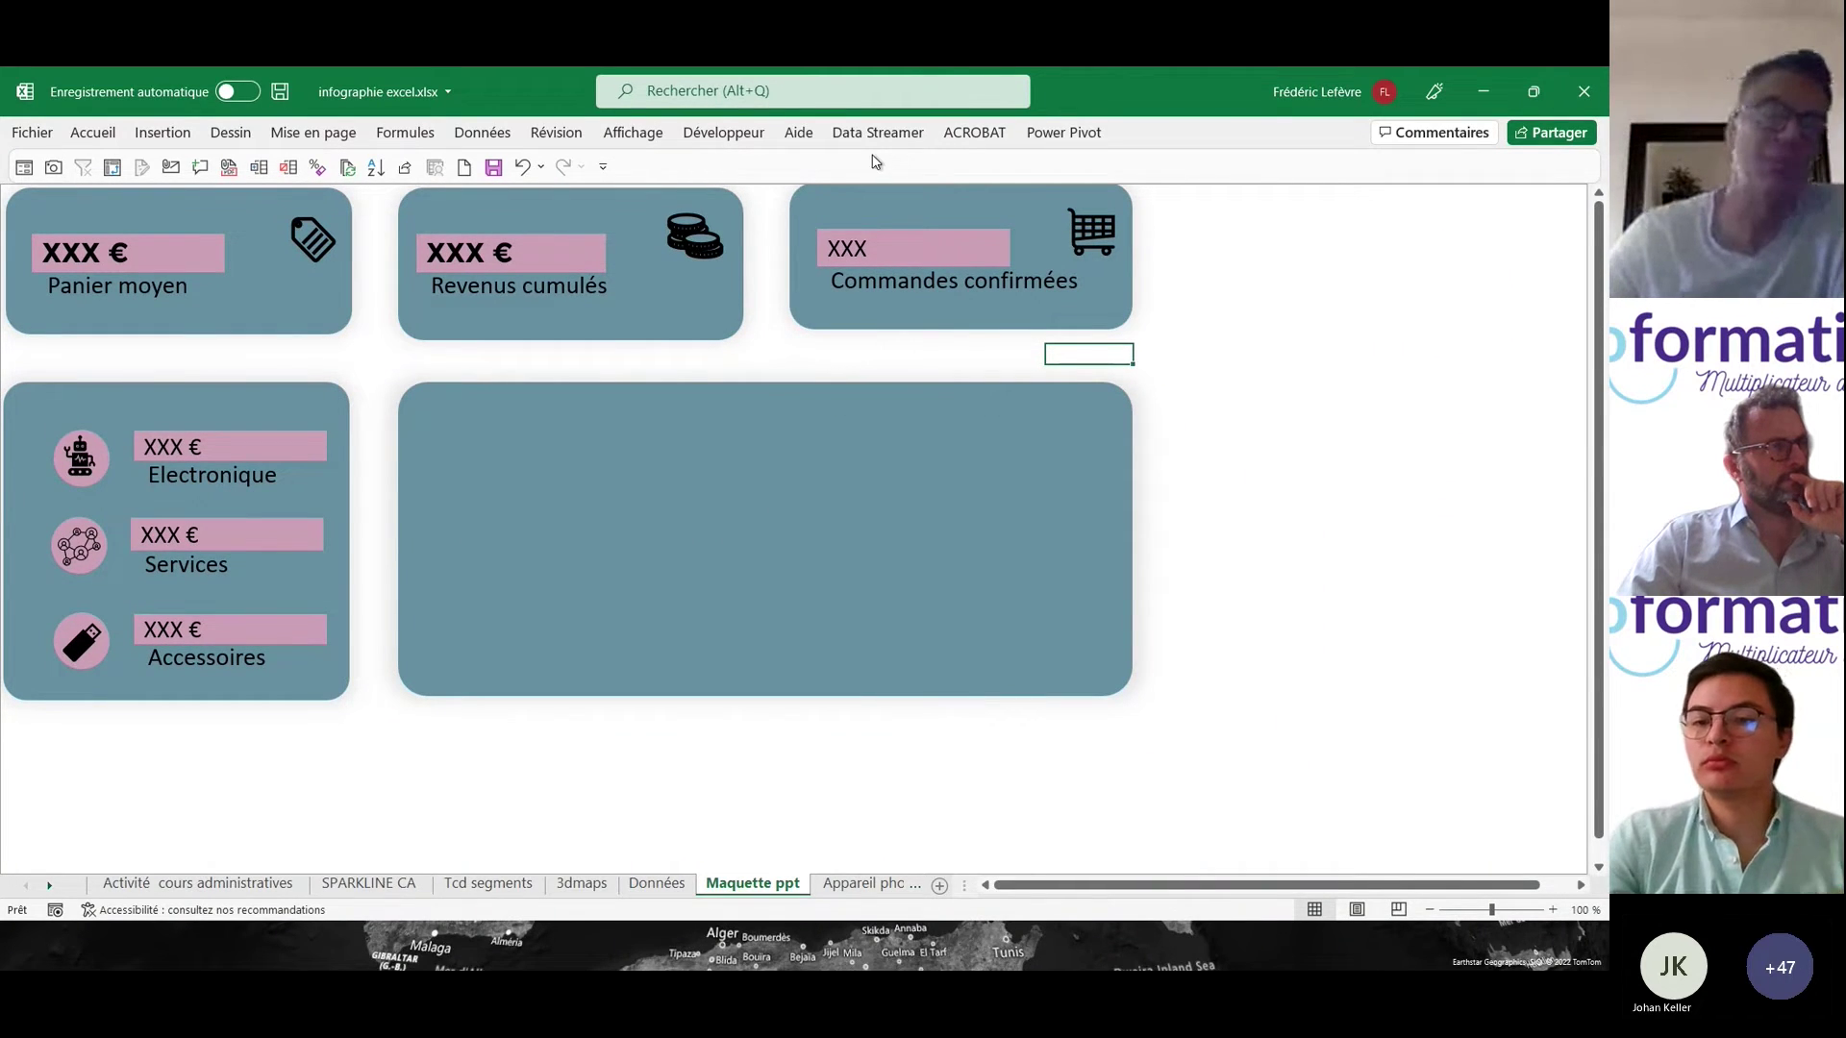
{"action": "left_click", "coordinate": [632, 132]}
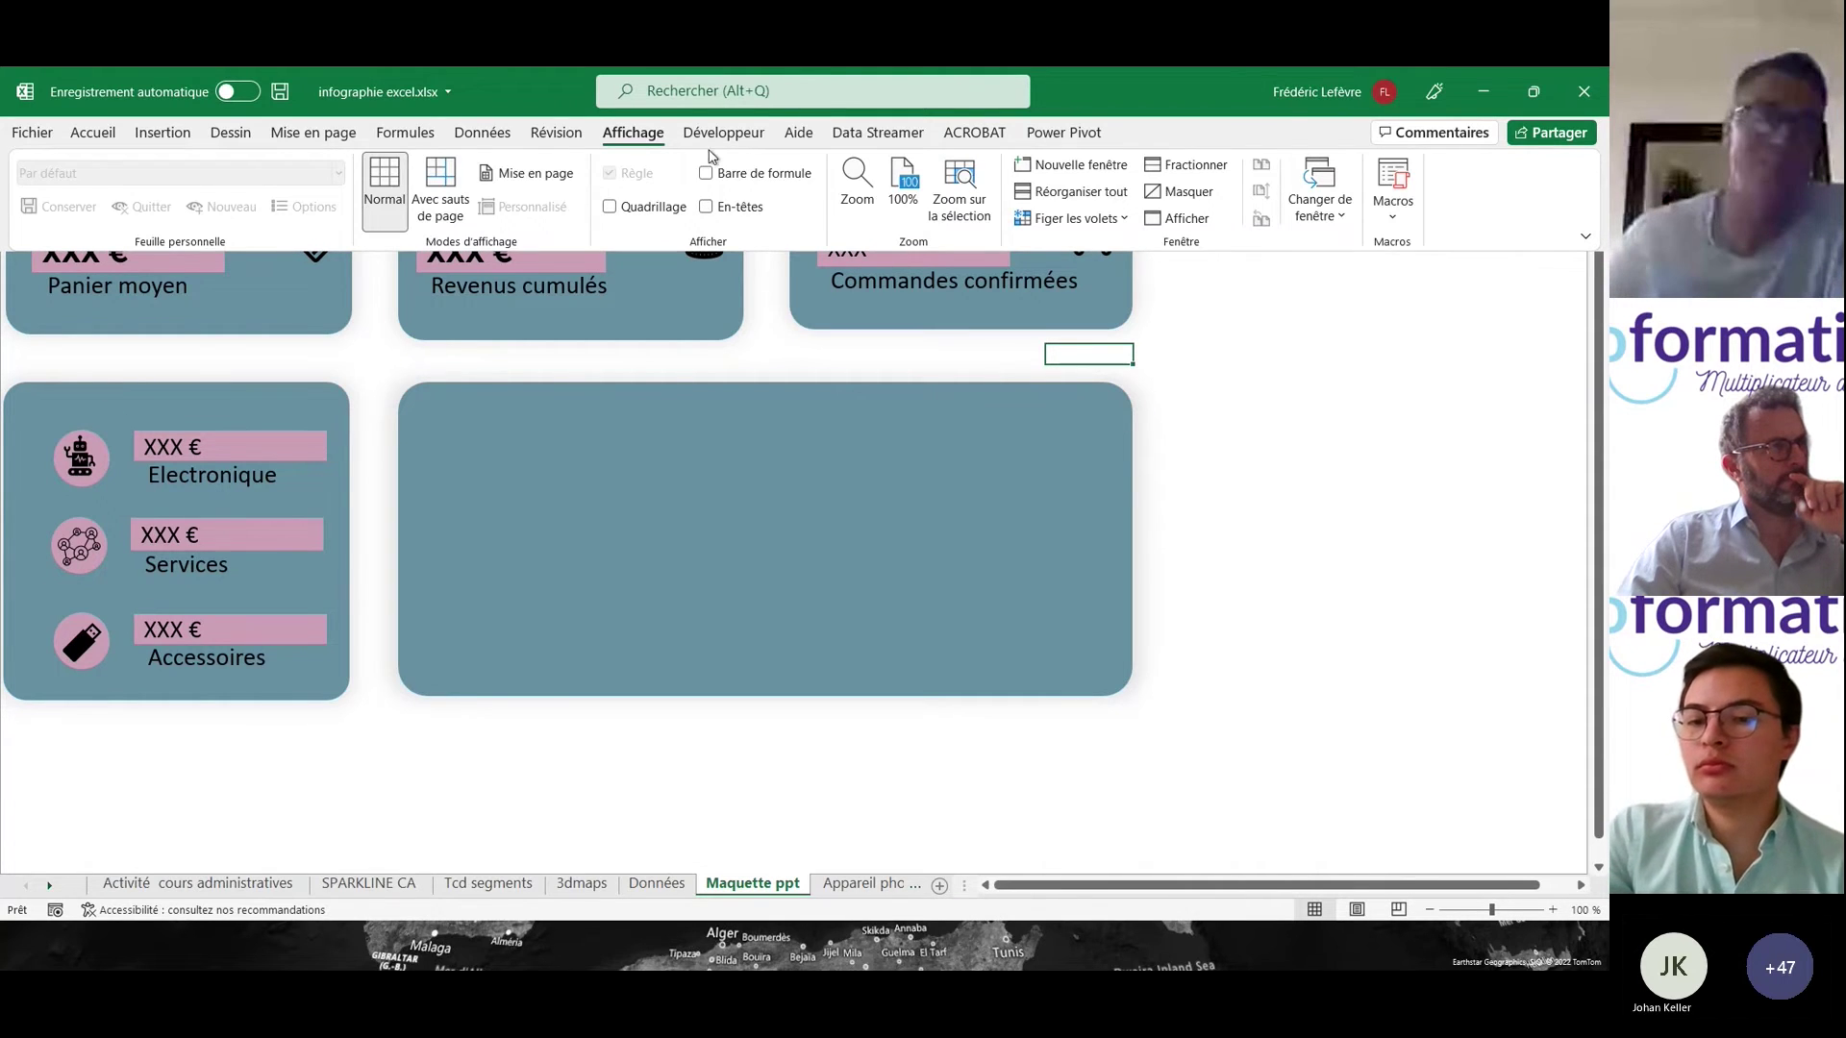
{"action": "left_click", "coordinate": [706, 174]}
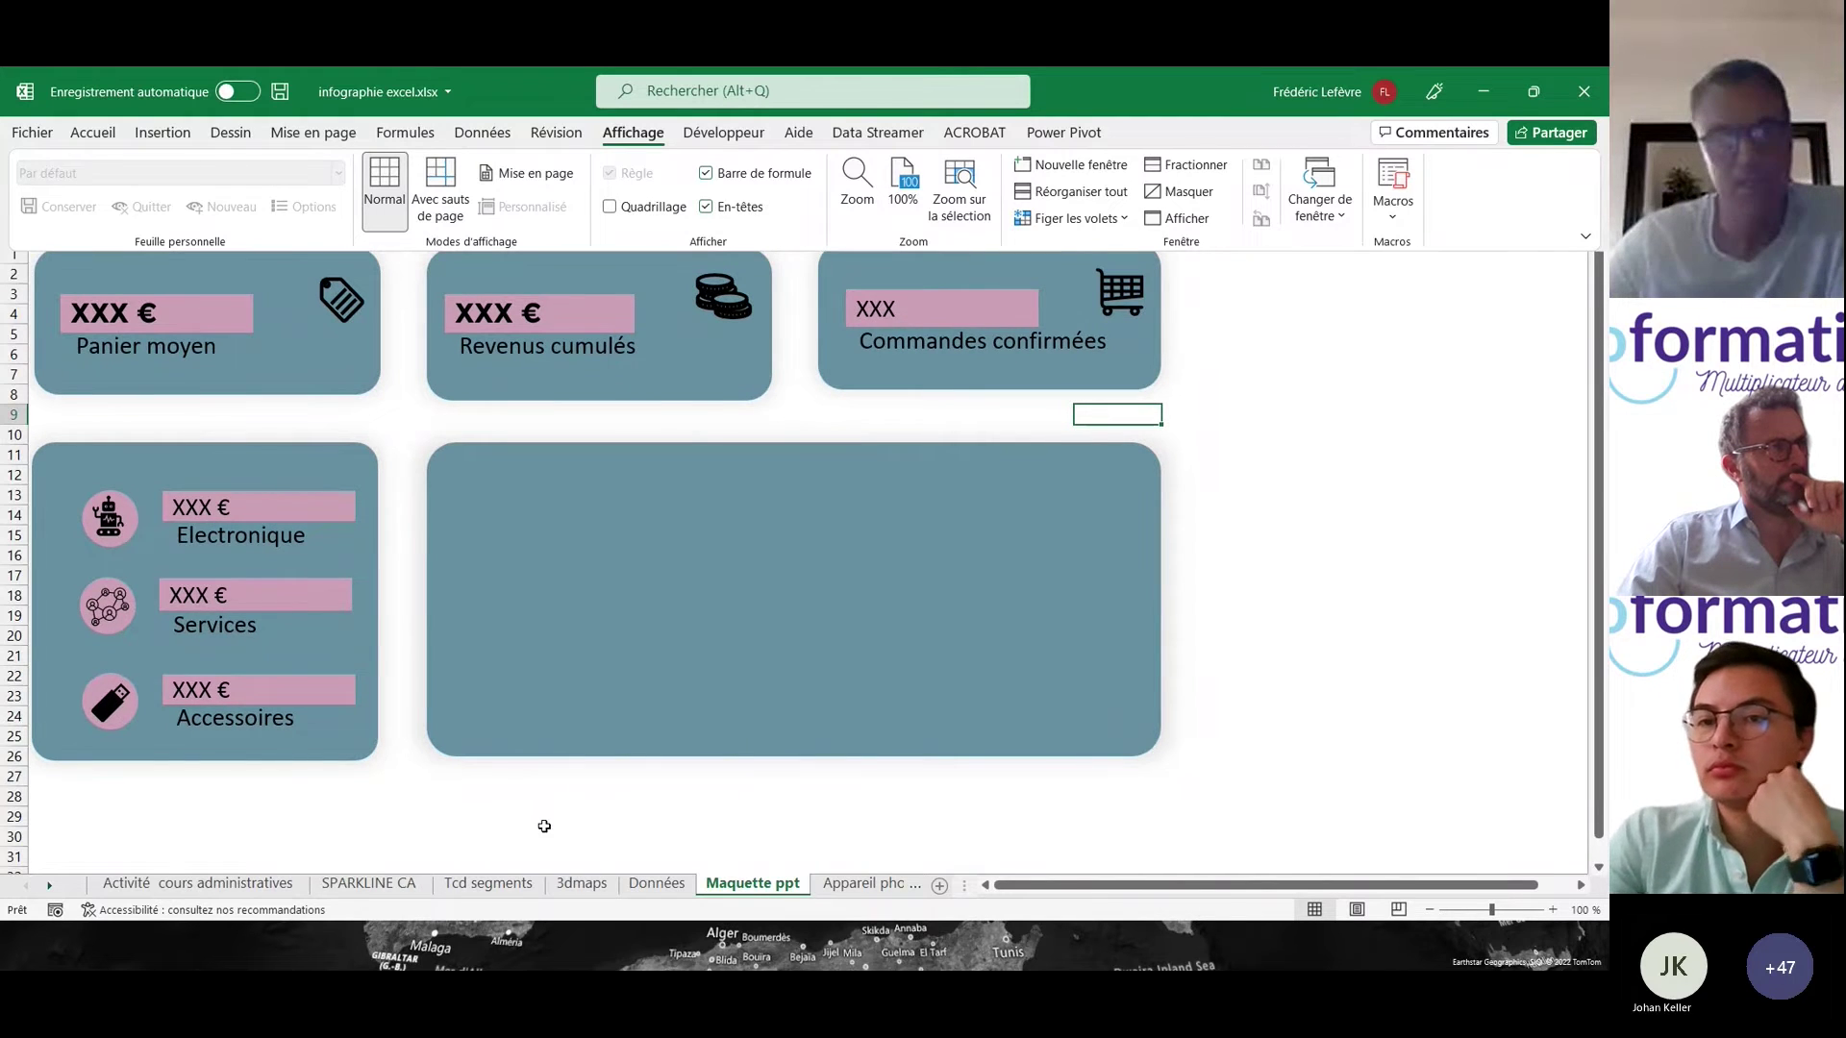
- Replace the placeholder in the Revenus cumulés text box with a link to the Revenus value on the Données sheet, =Données!C7
{"action": "left_click", "coordinate": [654, 884]}
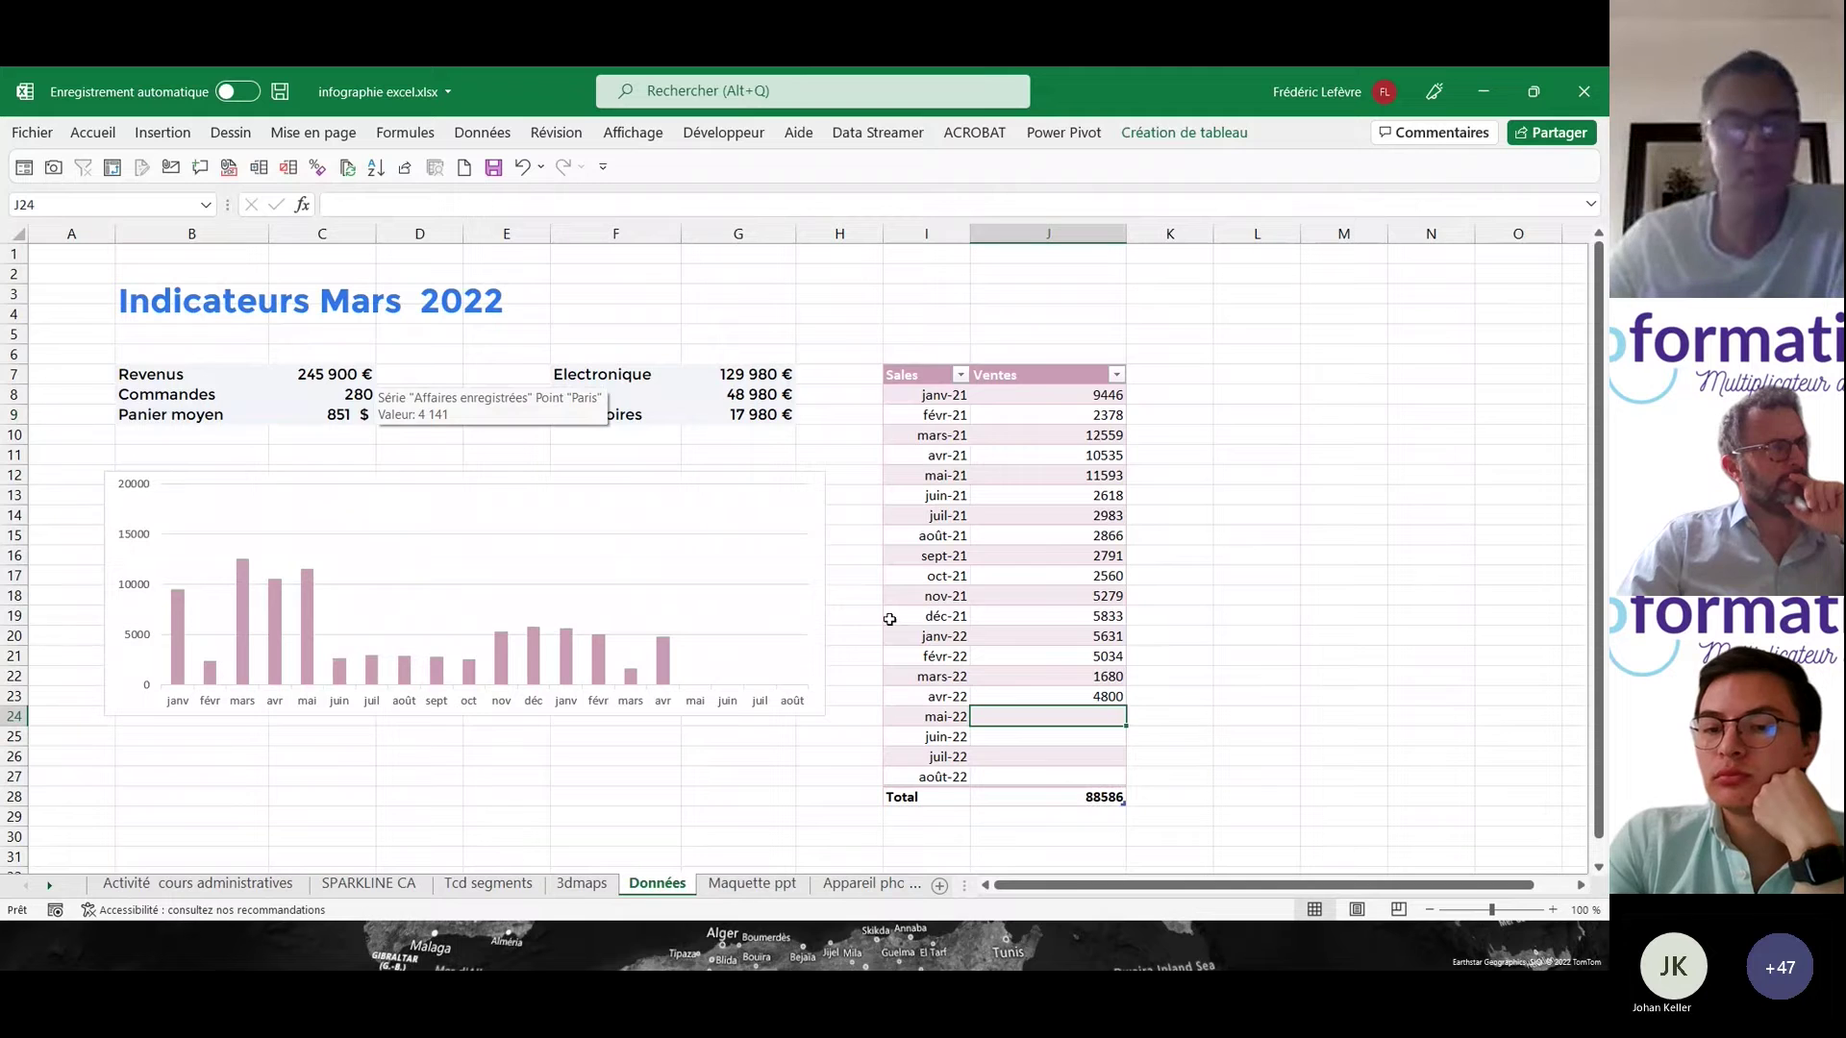
{"action": "left_click", "coordinate": [754, 885]}
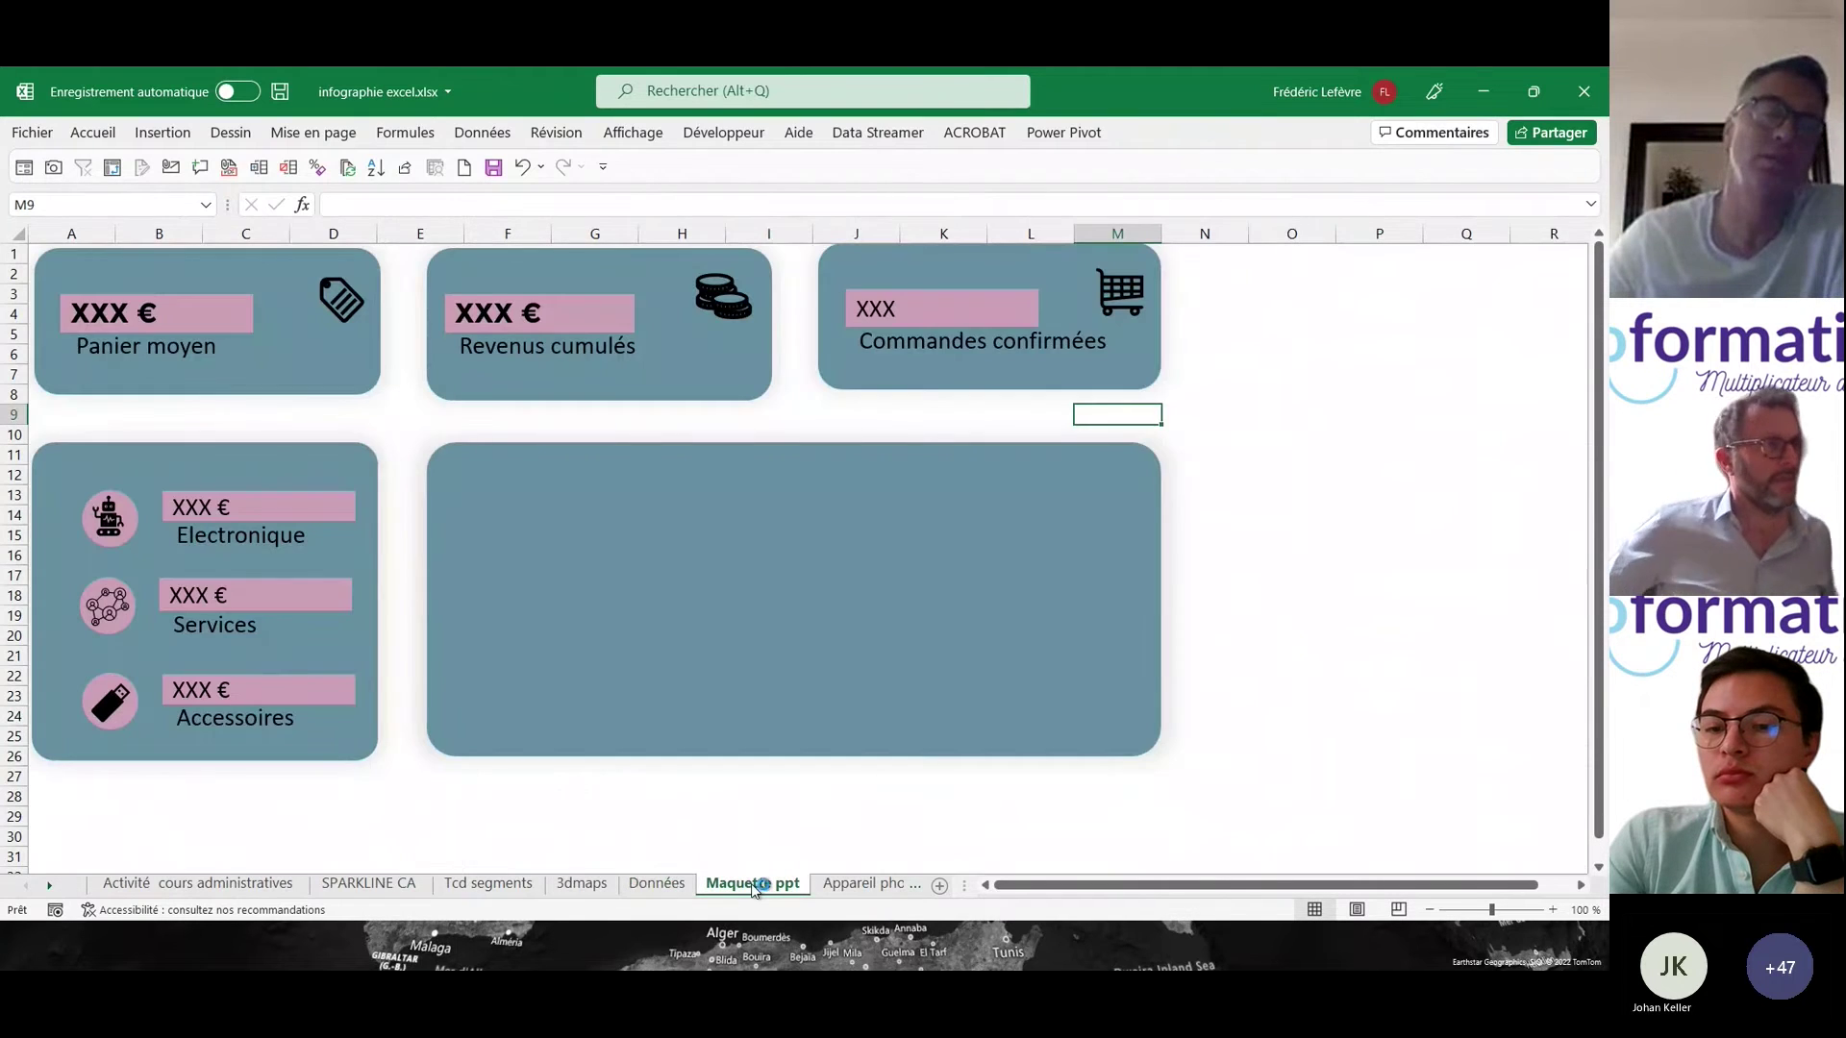
{"action": "left_click", "coordinate": [564, 317]}
{"action": "left_click_drag", "start_coordinate": [564, 317], "coordinate": [464, 333]}
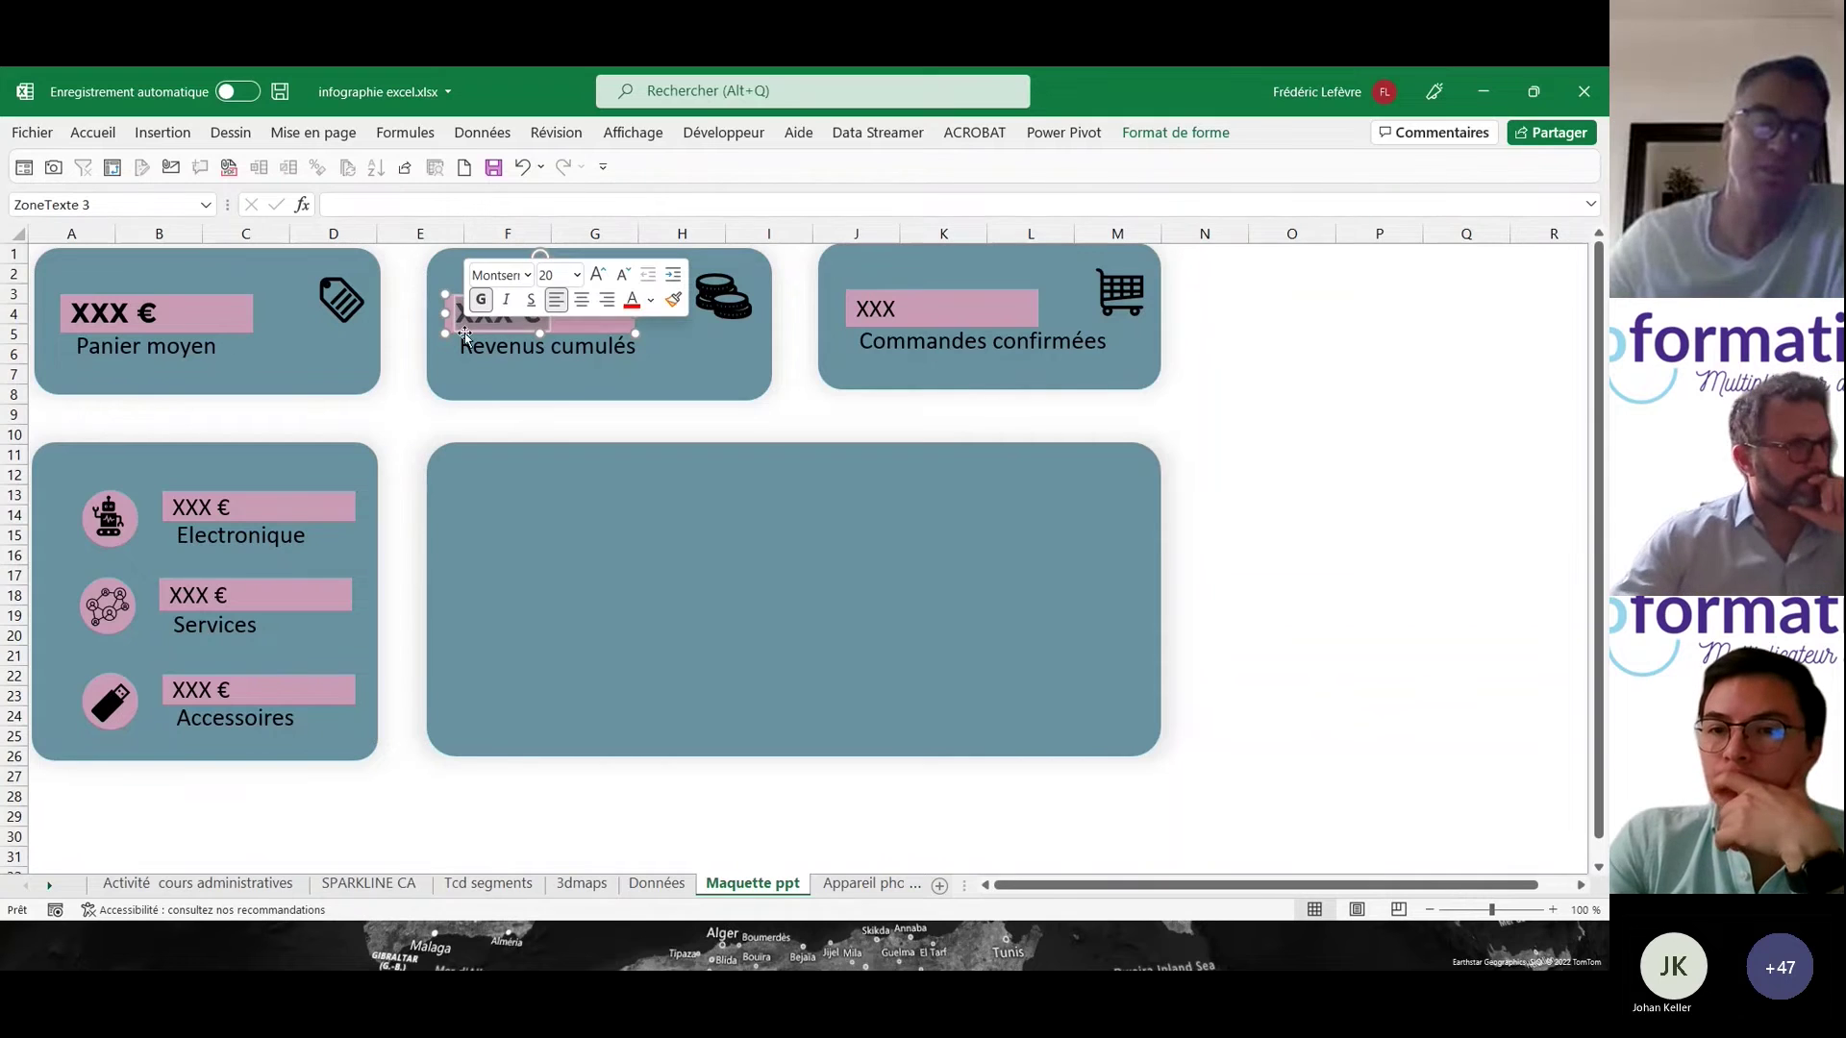
{"action": "key", "text": "BackSpace"}
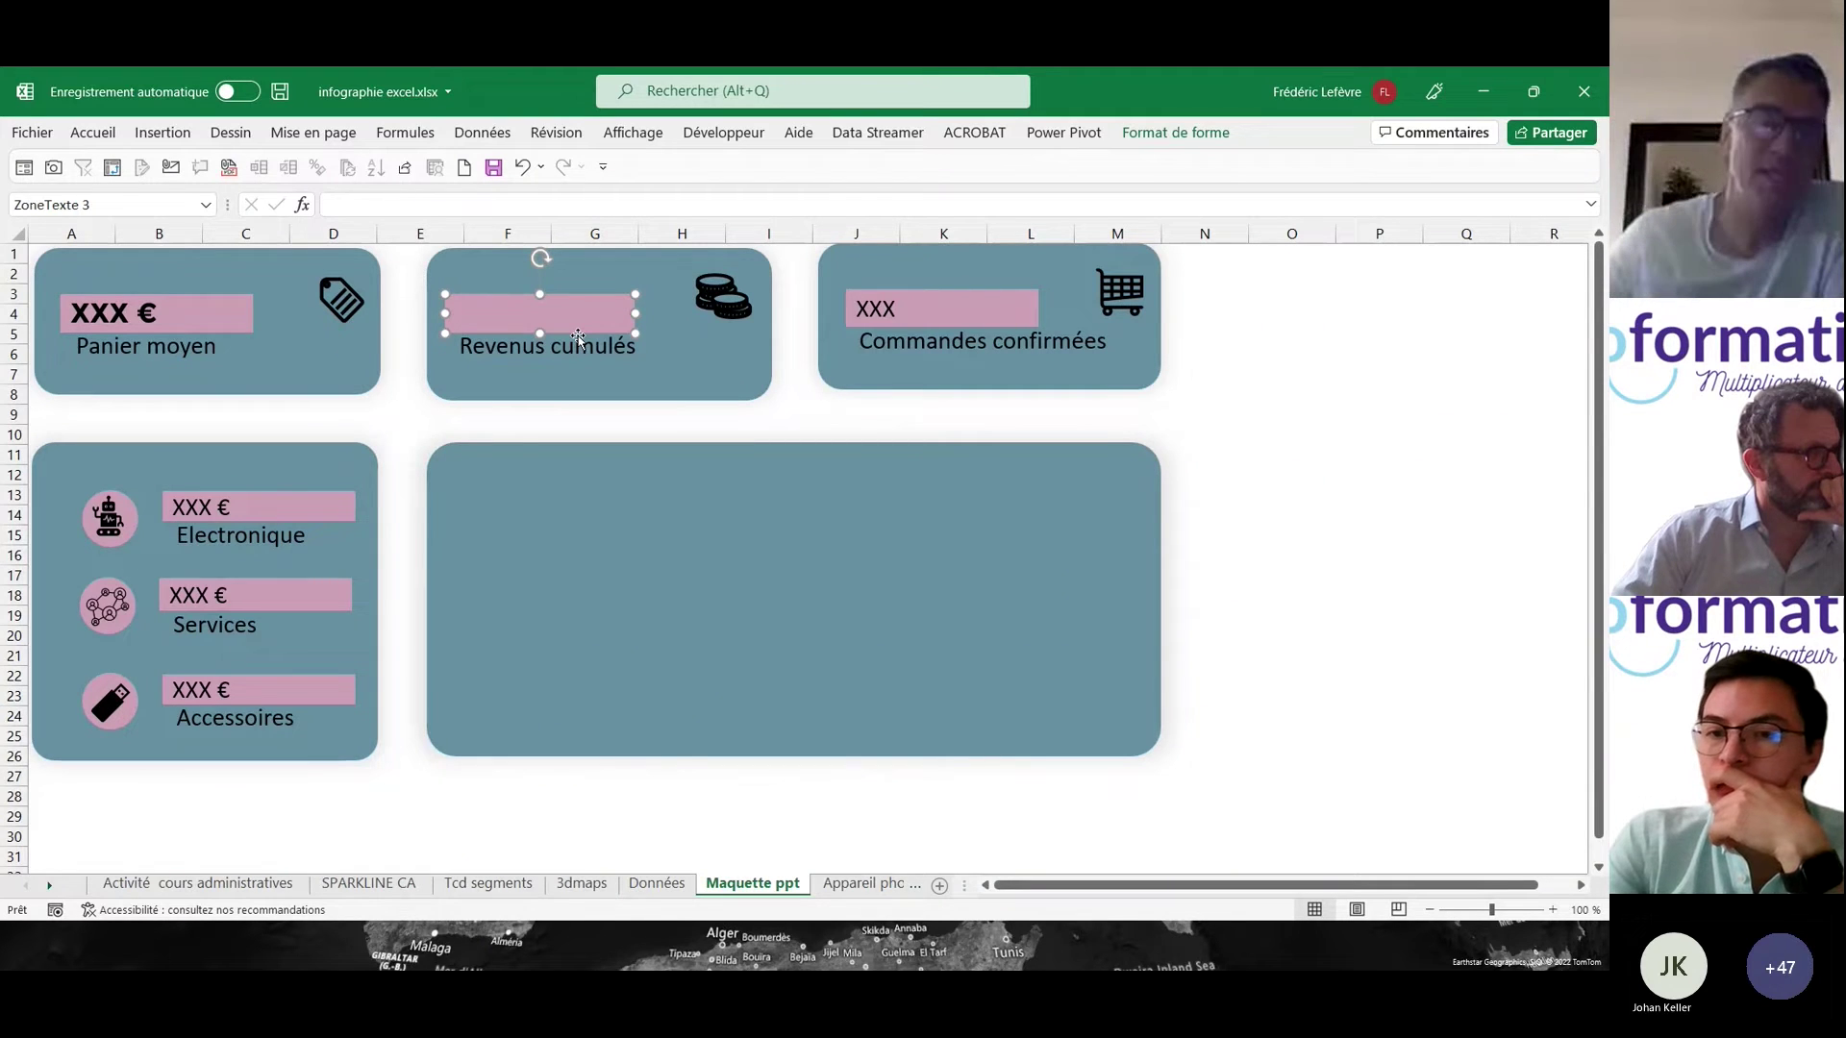
{"action": "left_click", "coordinate": [344, 205]}
{"action": "type", "text": "="}
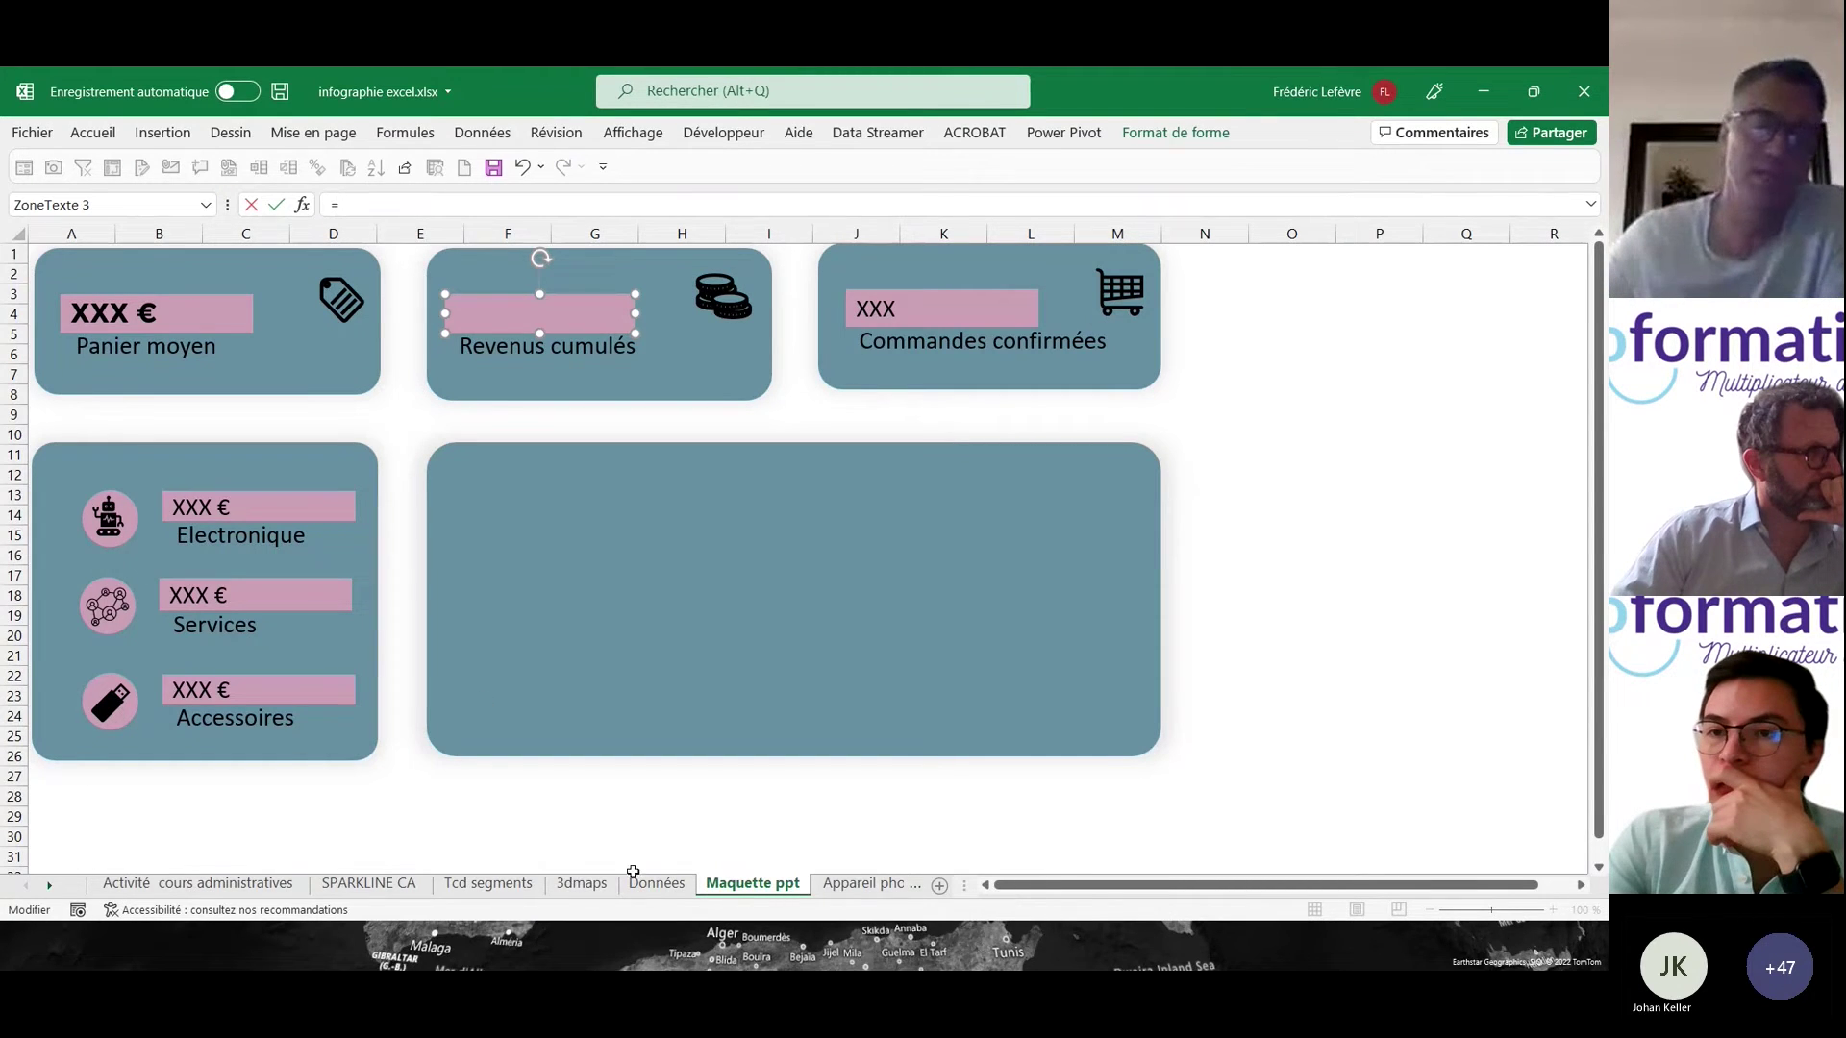
{"action": "left_click", "coordinate": [661, 882]}
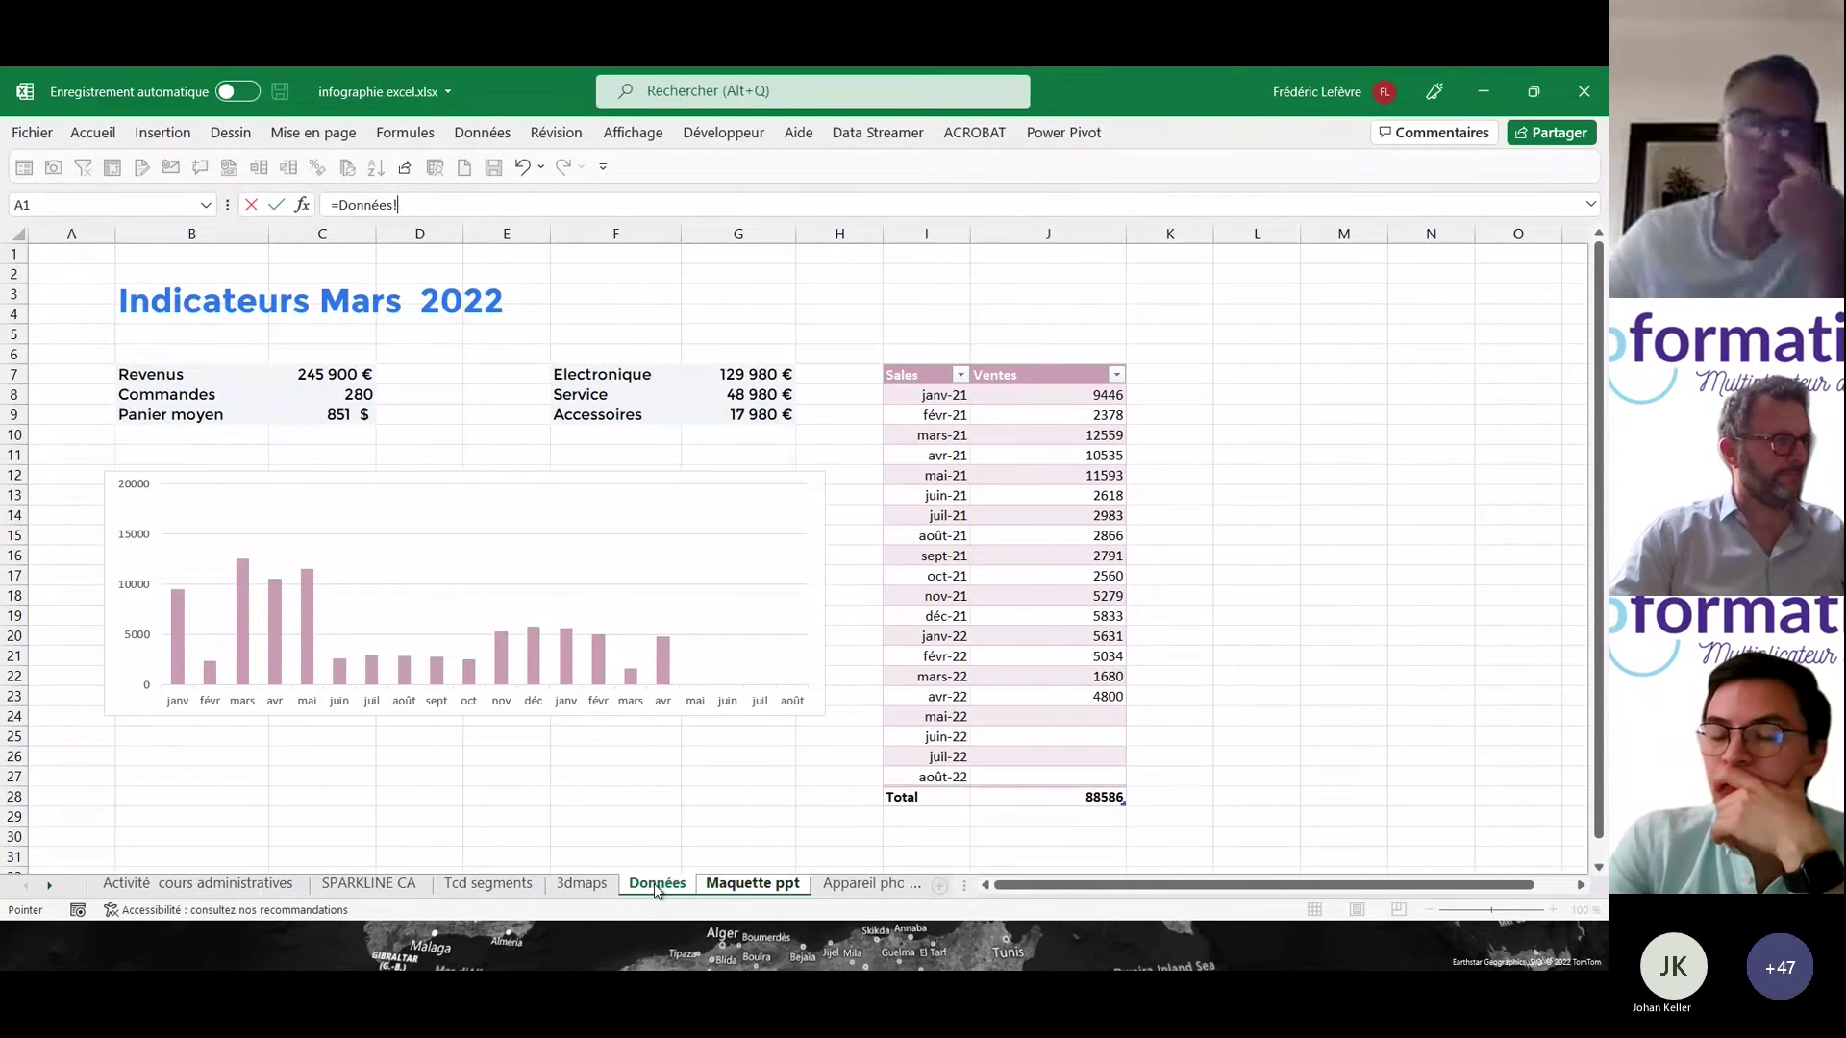
{"action": "left_click", "coordinate": [327, 378]}
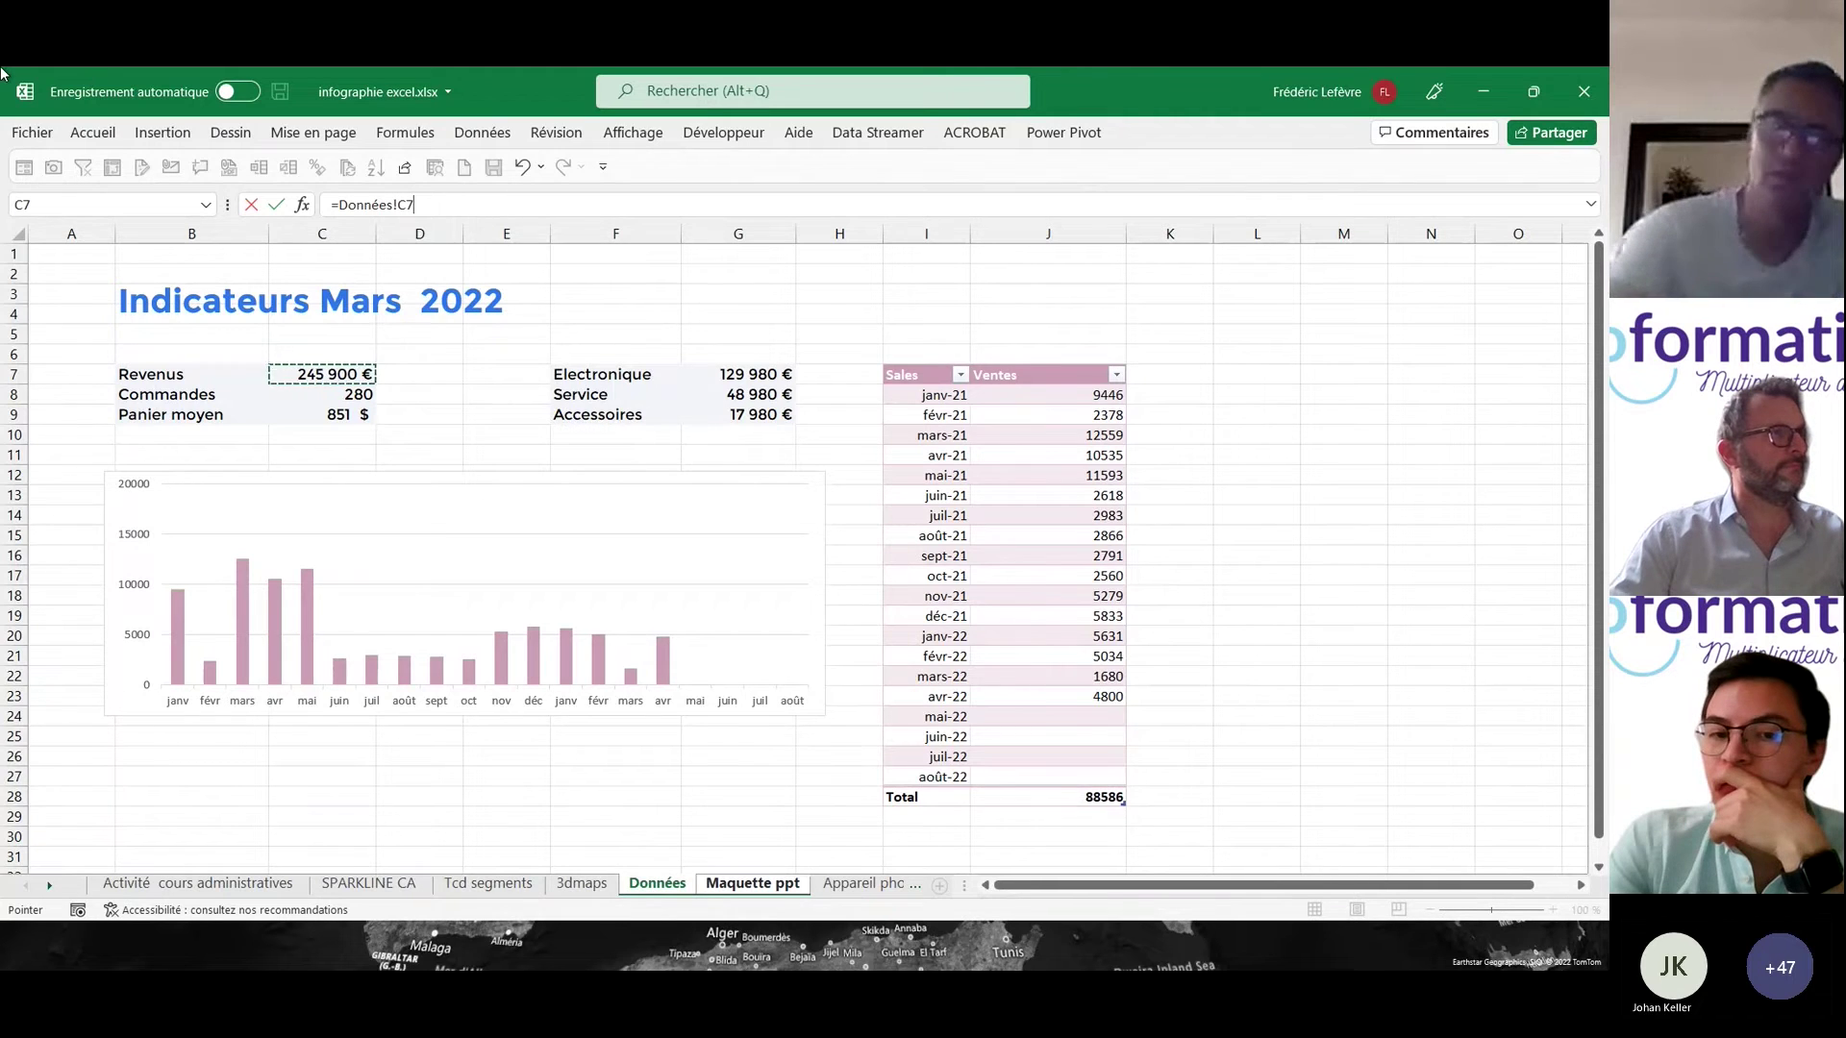
{"action": "key", "text": "Return"}
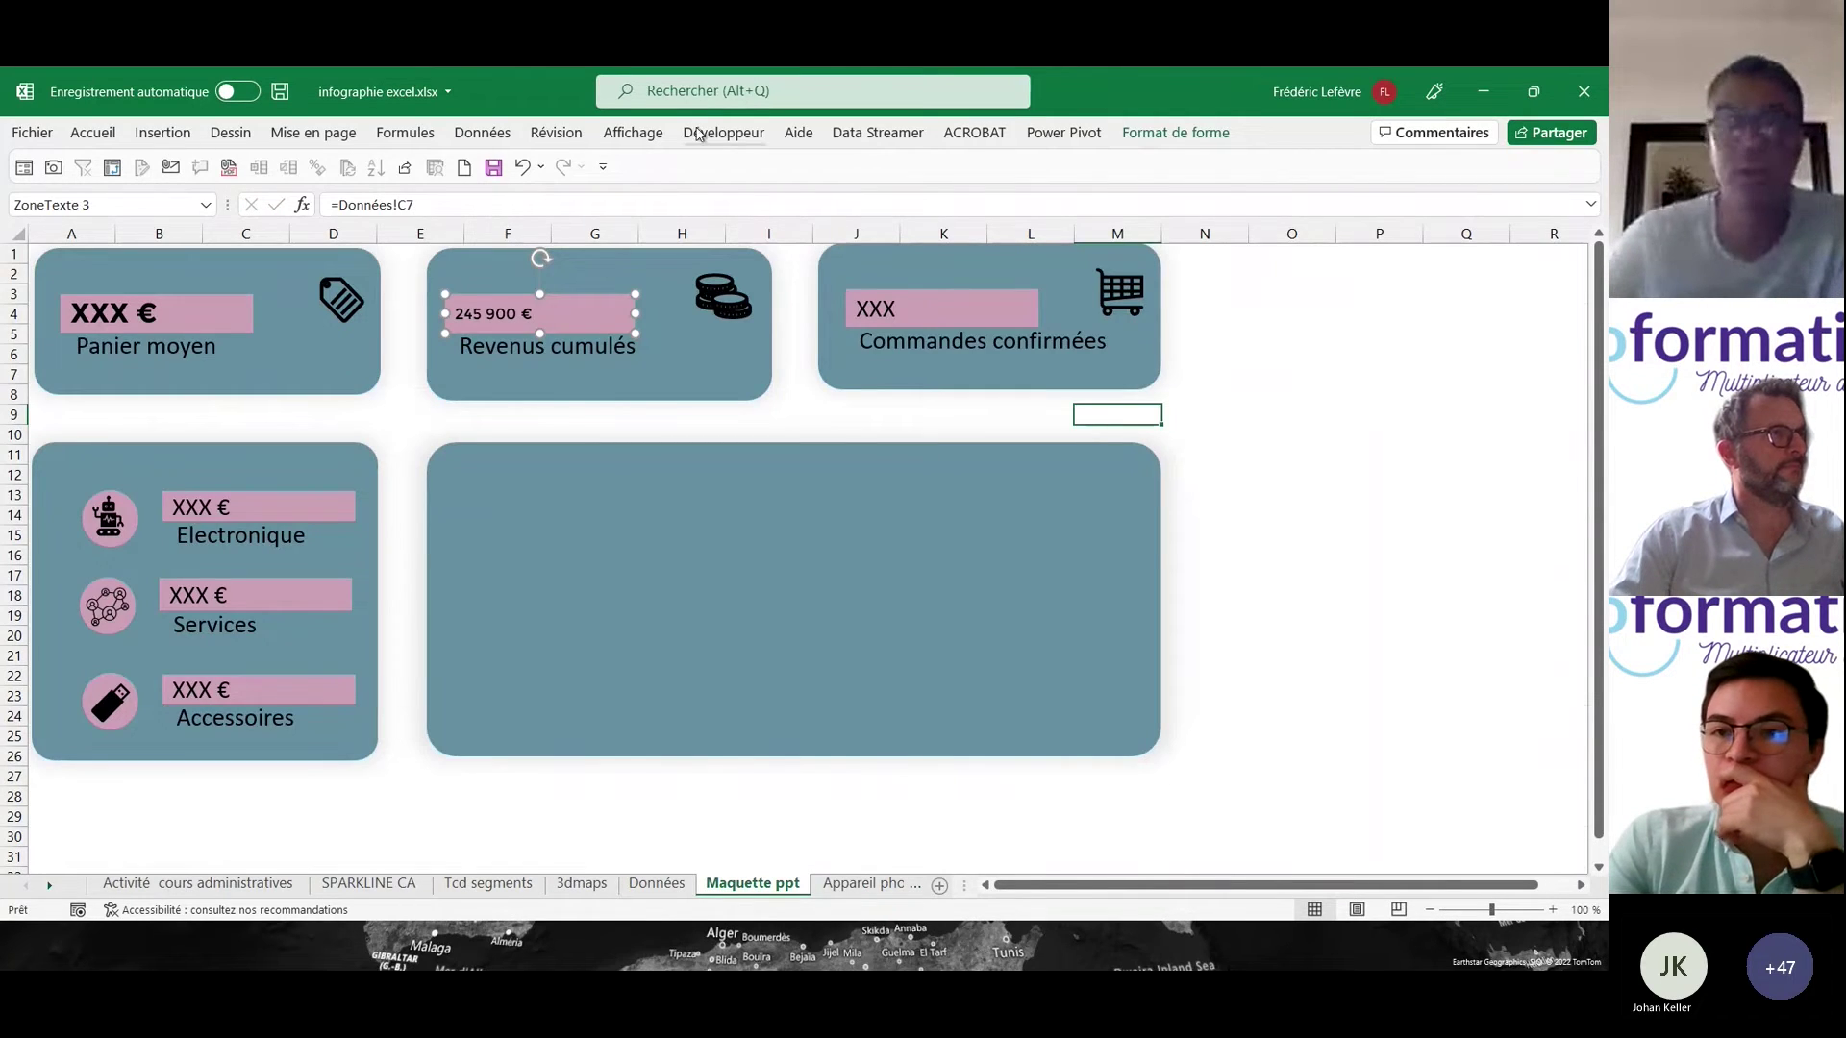
- Enlarge the font of the linked Revenus cumulés value to 16
{"action": "left_click", "coordinate": [92, 133]}
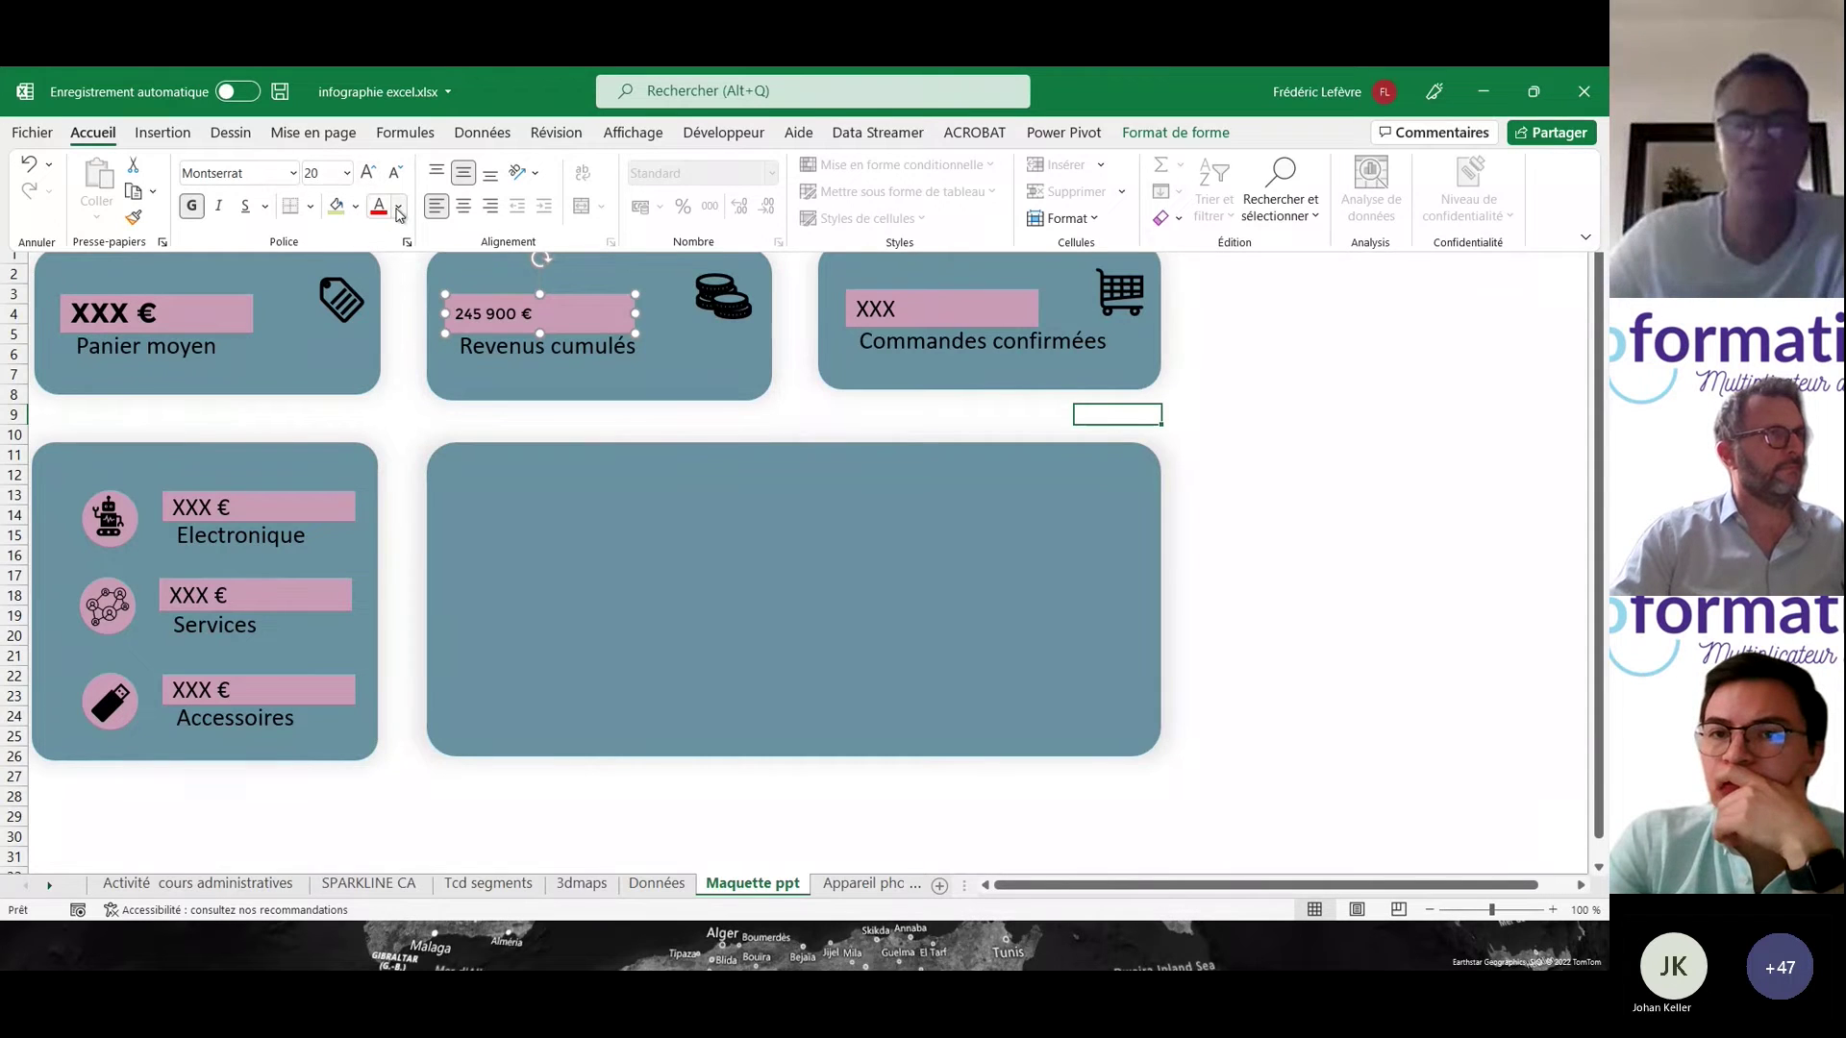
{"action": "left_click", "coordinate": [400, 213]}
{"action": "left_click", "coordinate": [577, 261]}
{"action": "left_click", "coordinate": [368, 174]}
{"action": "left_click", "coordinate": [368, 177]}
{"action": "left_click", "coordinate": [369, 177]}
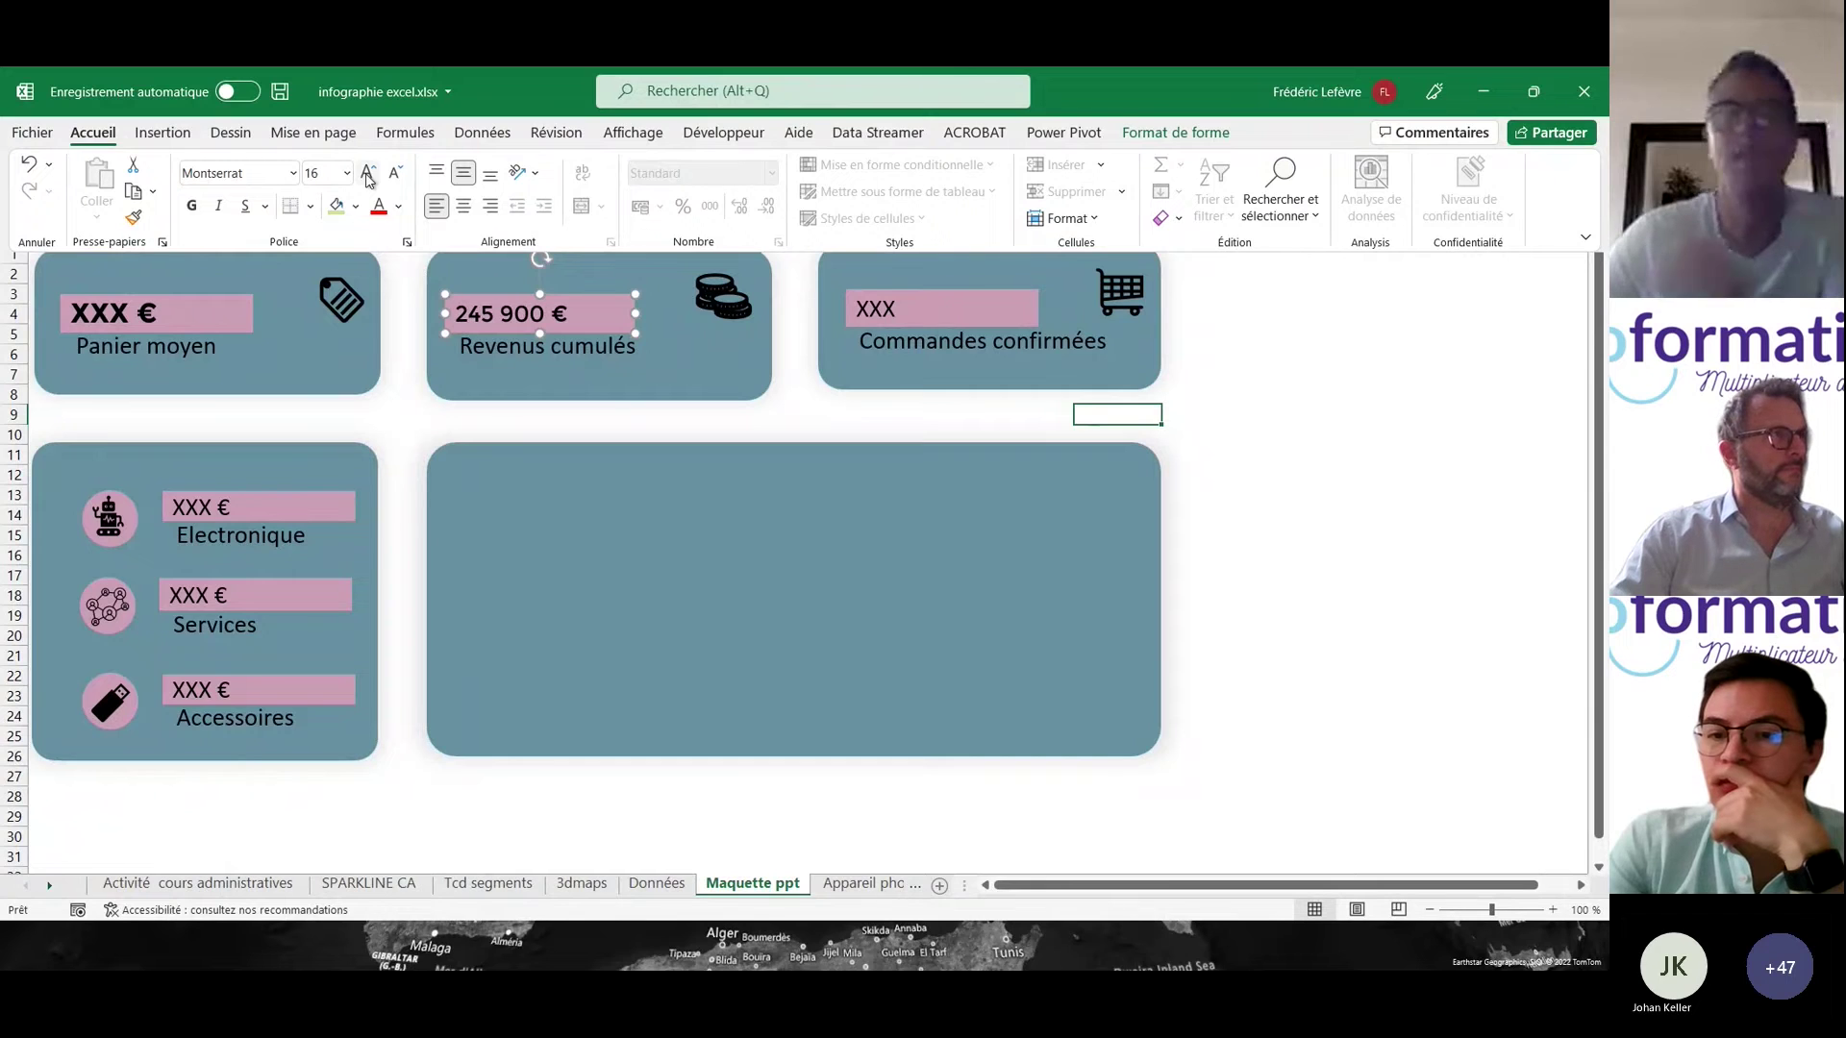
- Set Revenus in cell C7 of the Données sheet to 300000 and check the linked card on Maquette ppt
{"action": "mouse_move", "coordinate": [620, 930]}
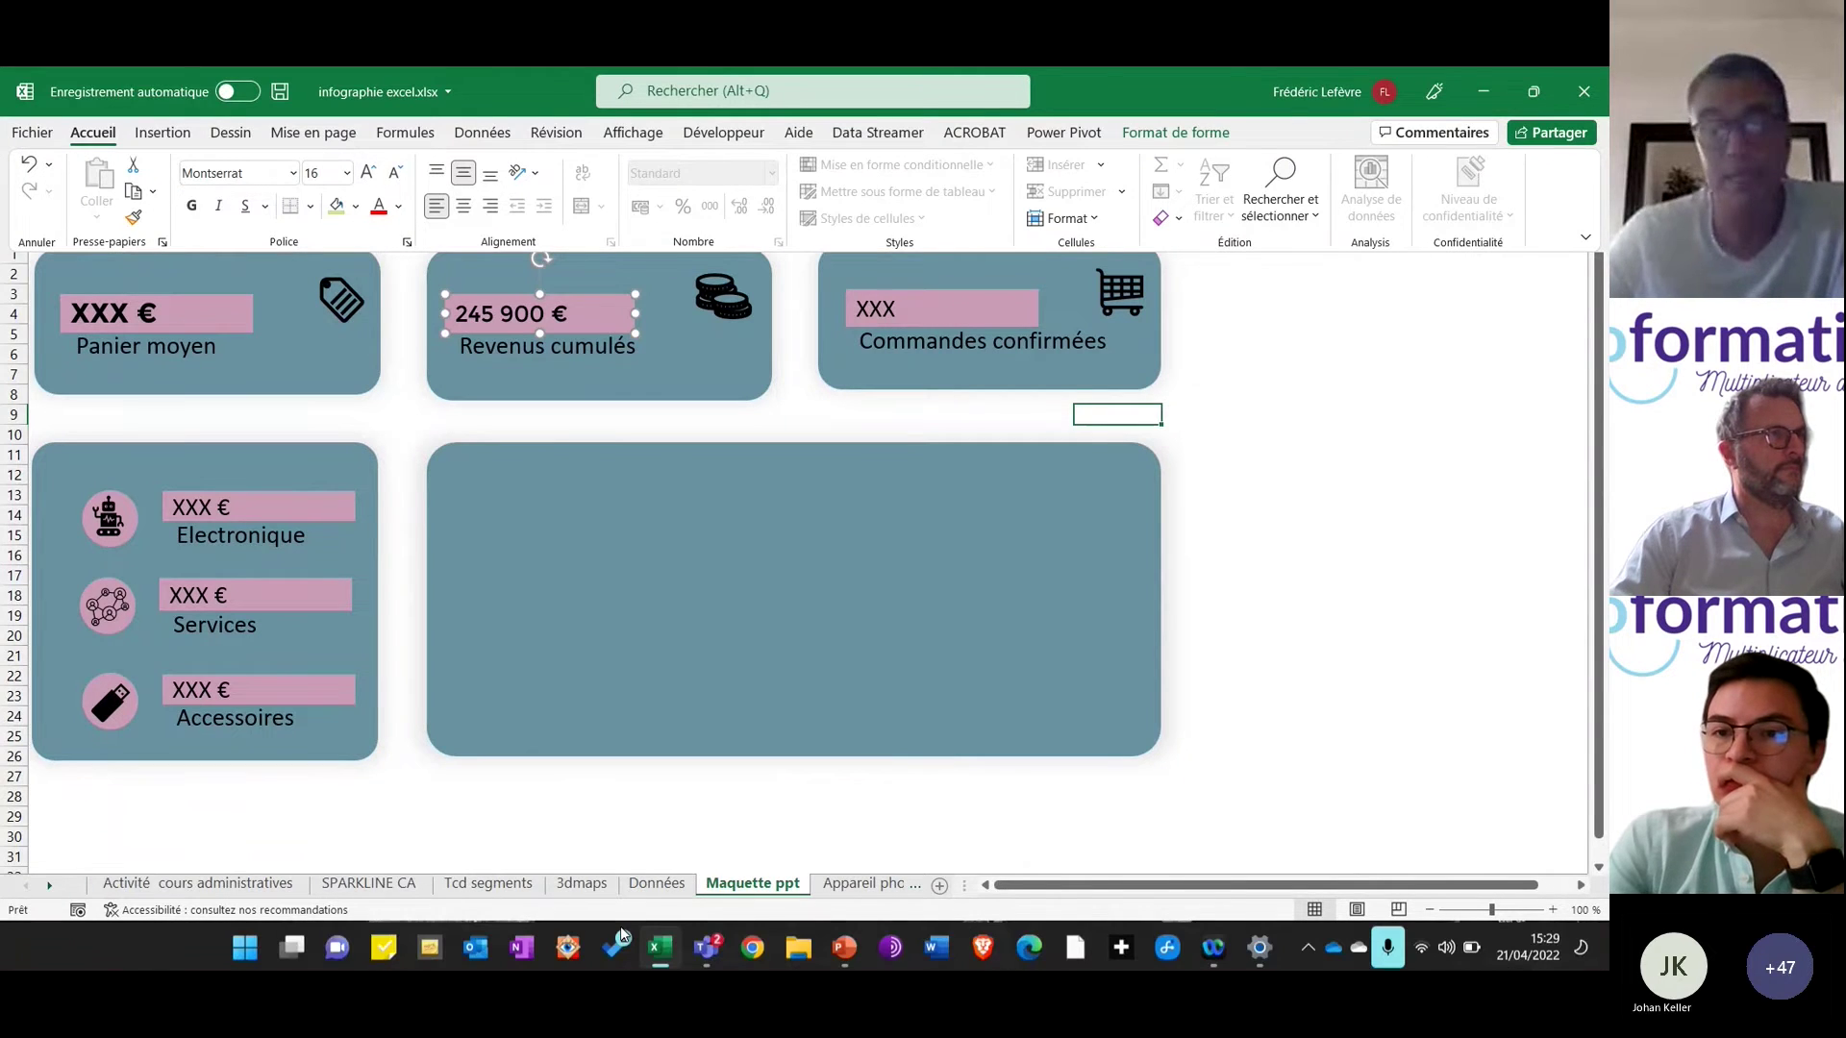
{"action": "left_click", "coordinate": [654, 885]}
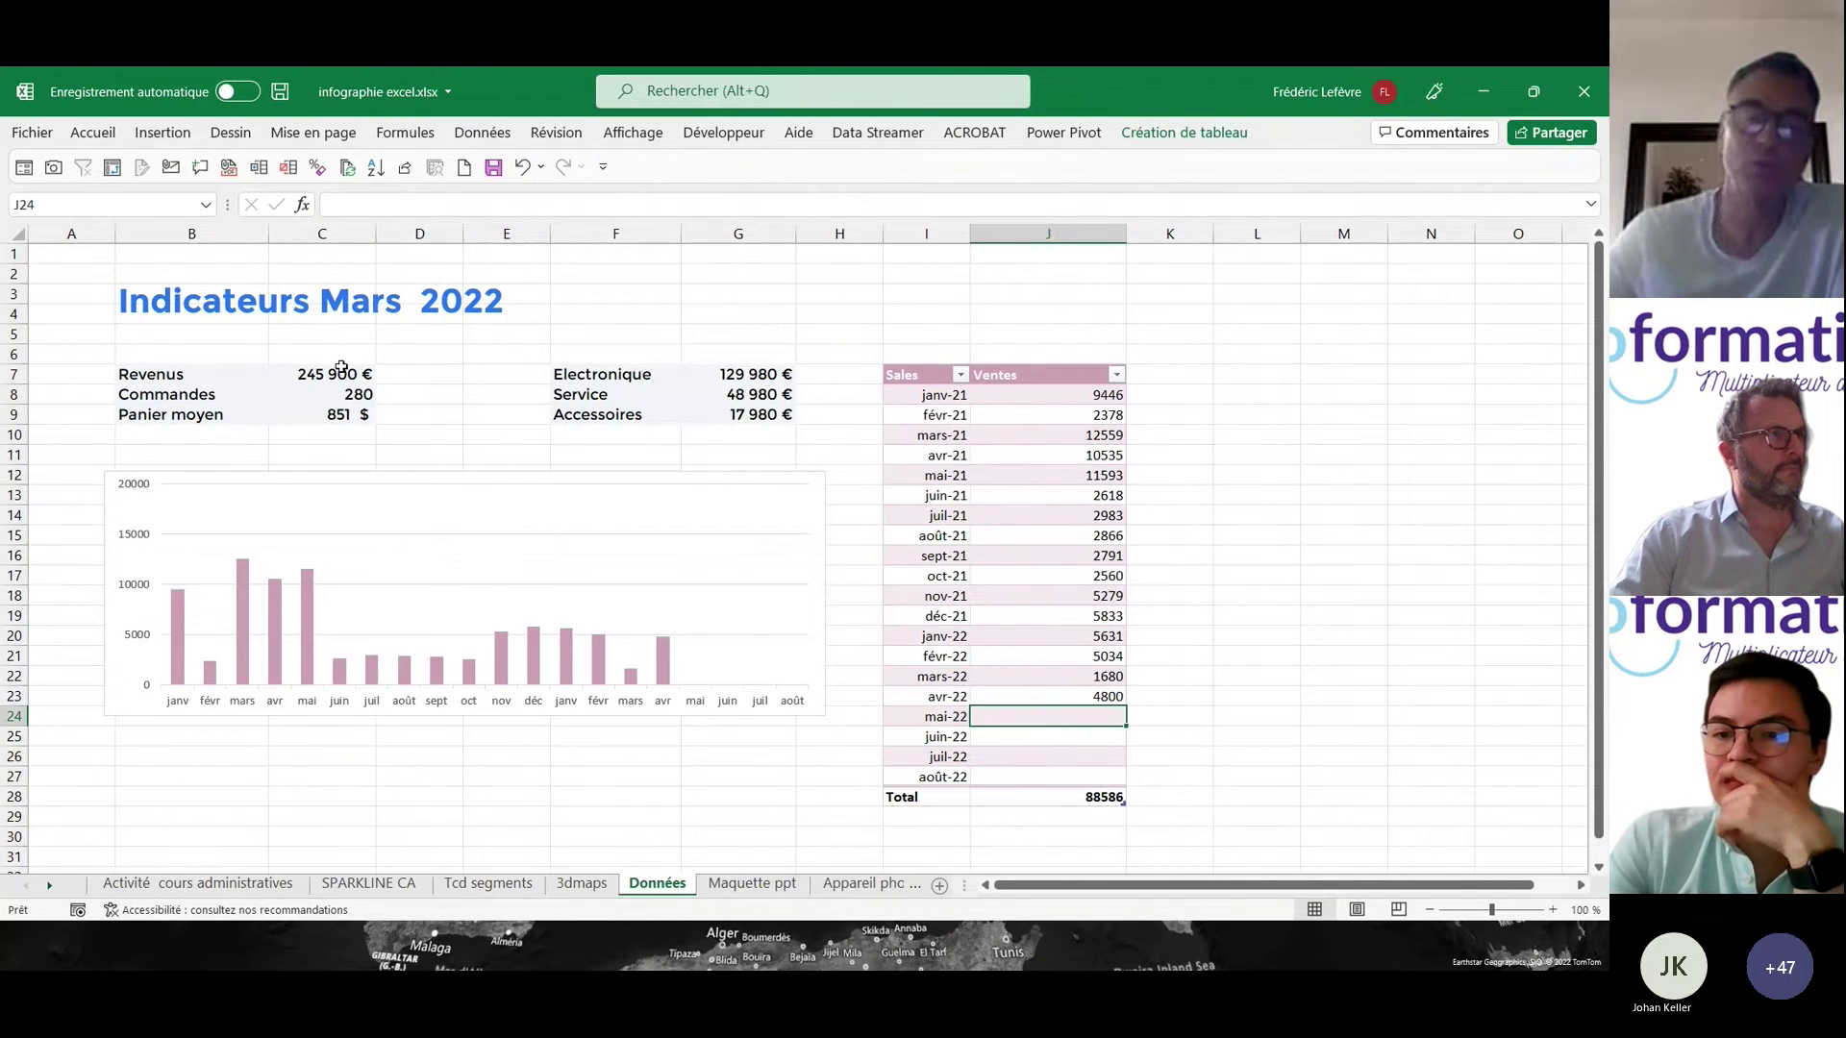
{"action": "left_click", "coordinate": [344, 374]}
{"action": "type", "text": "300000"}
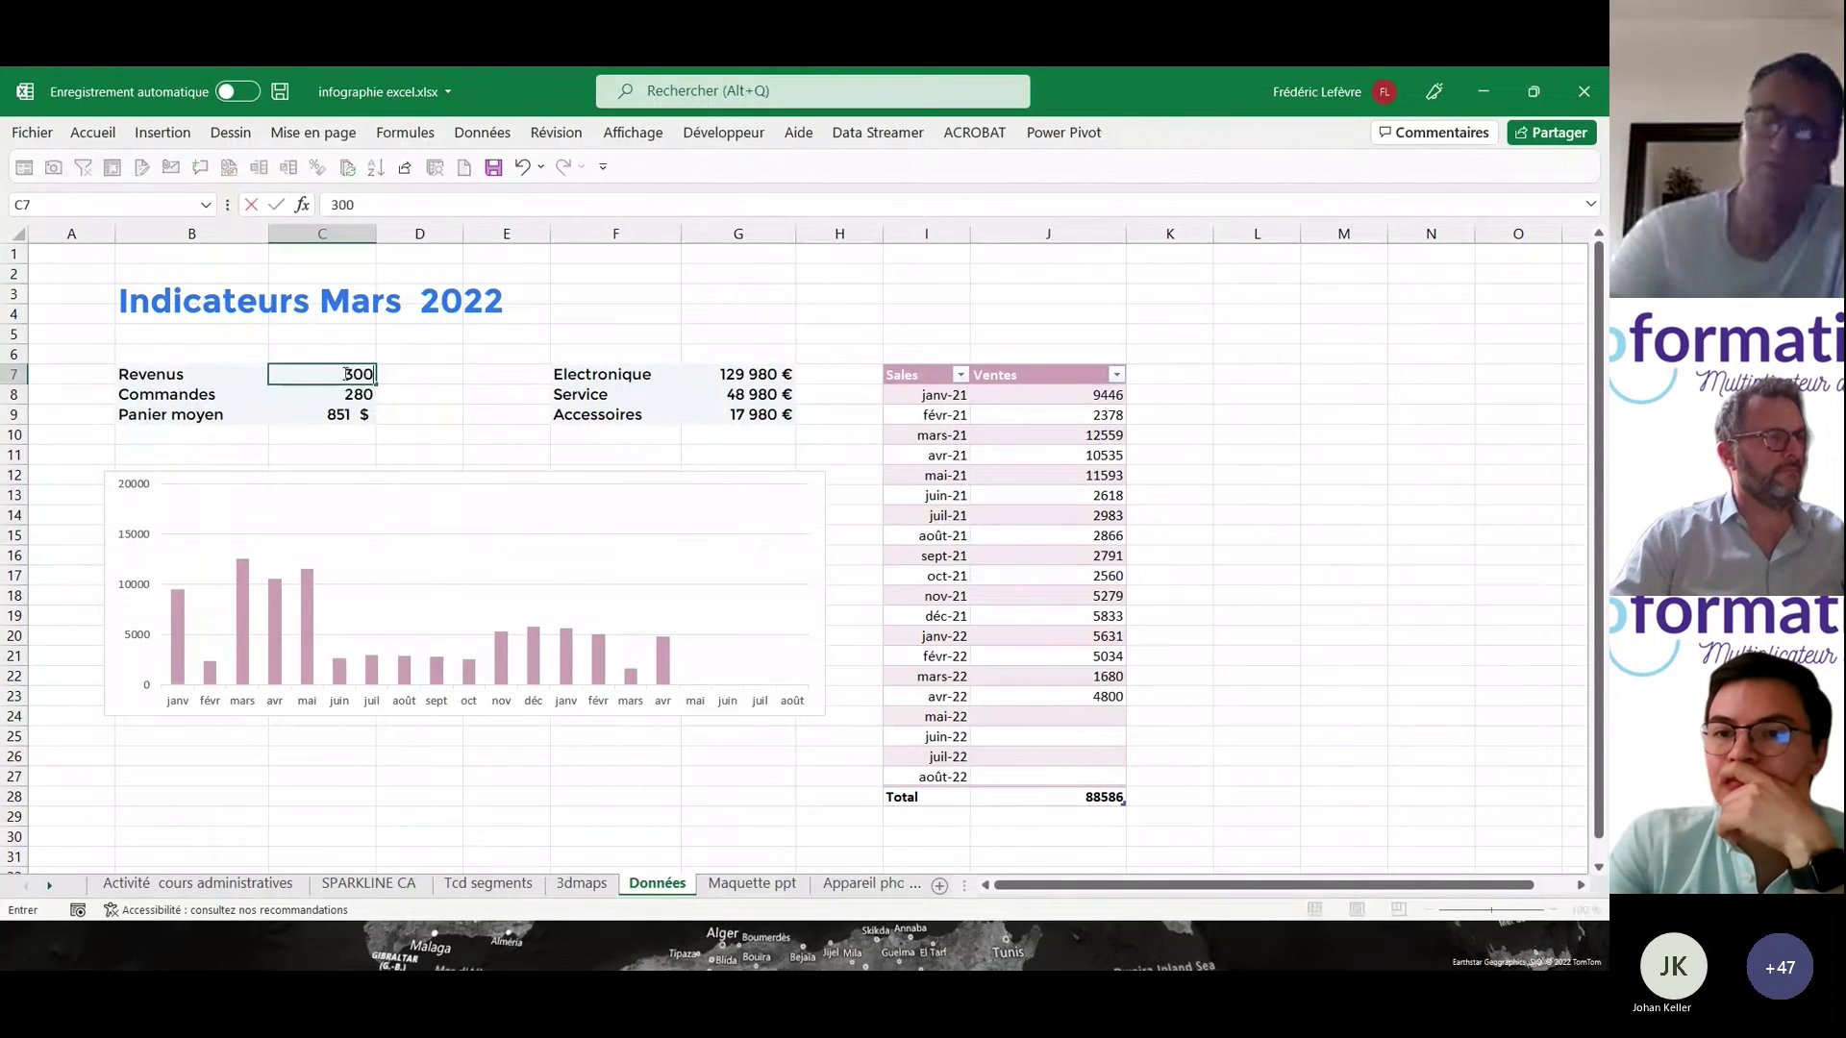
{"action": "key", "text": "ctrl+Return"}
{"action": "key", "text": "Down"}
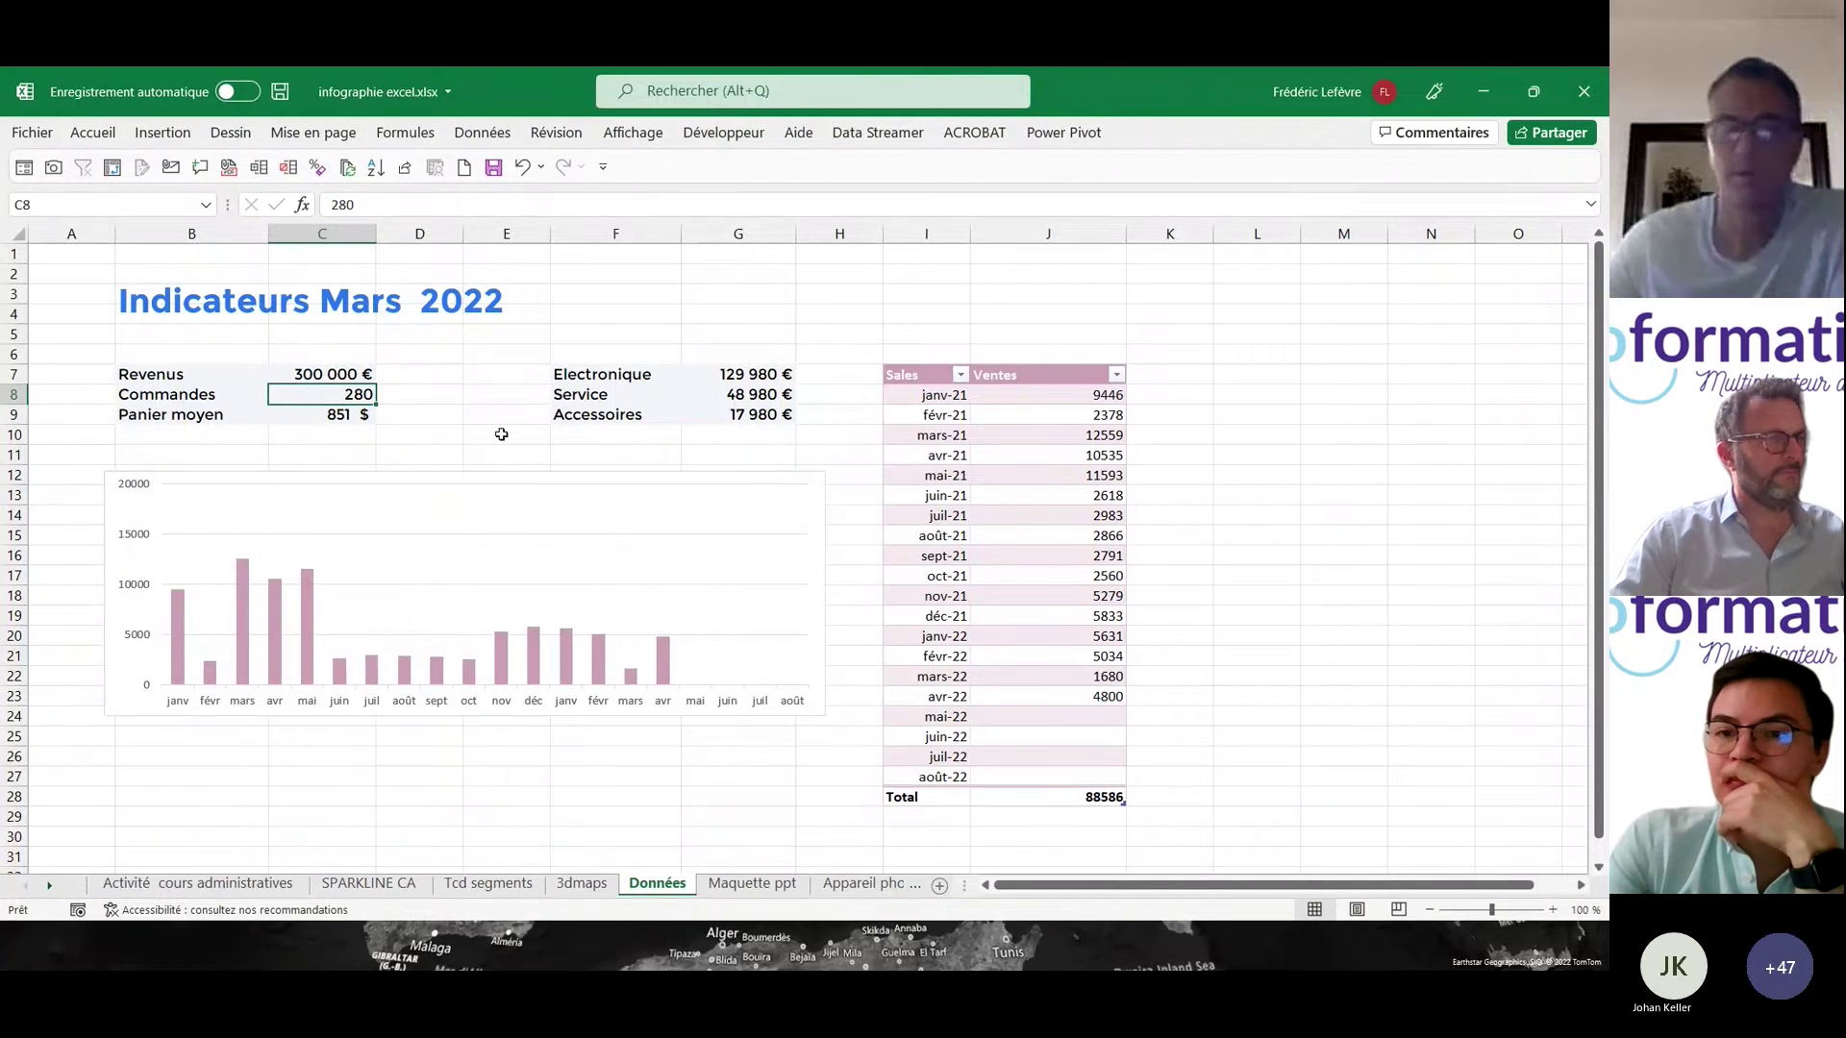
{"action": "left_click", "coordinate": [746, 881]}
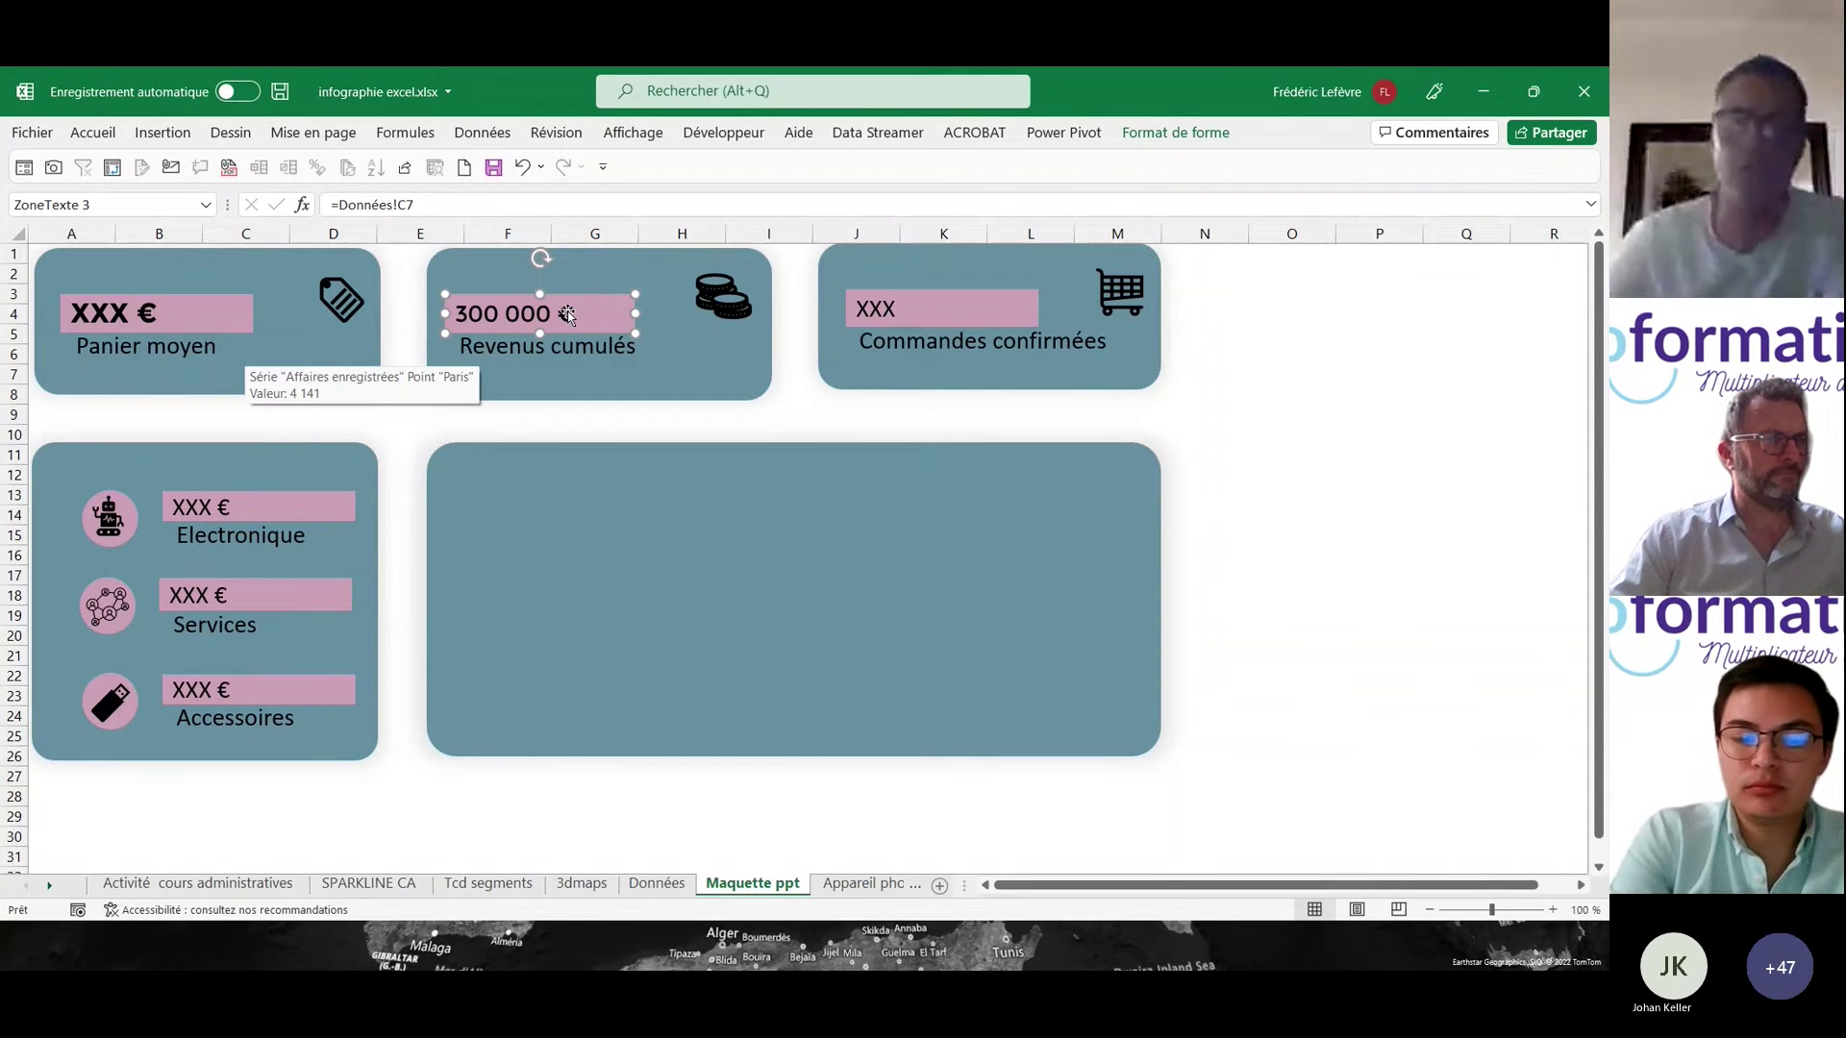
- Look over the empty Appareil photo sheet and leaf back to the SPARKLINE CA and Tcd segments sheets to find a source table
{"action": "left_click", "coordinate": [858, 885]}
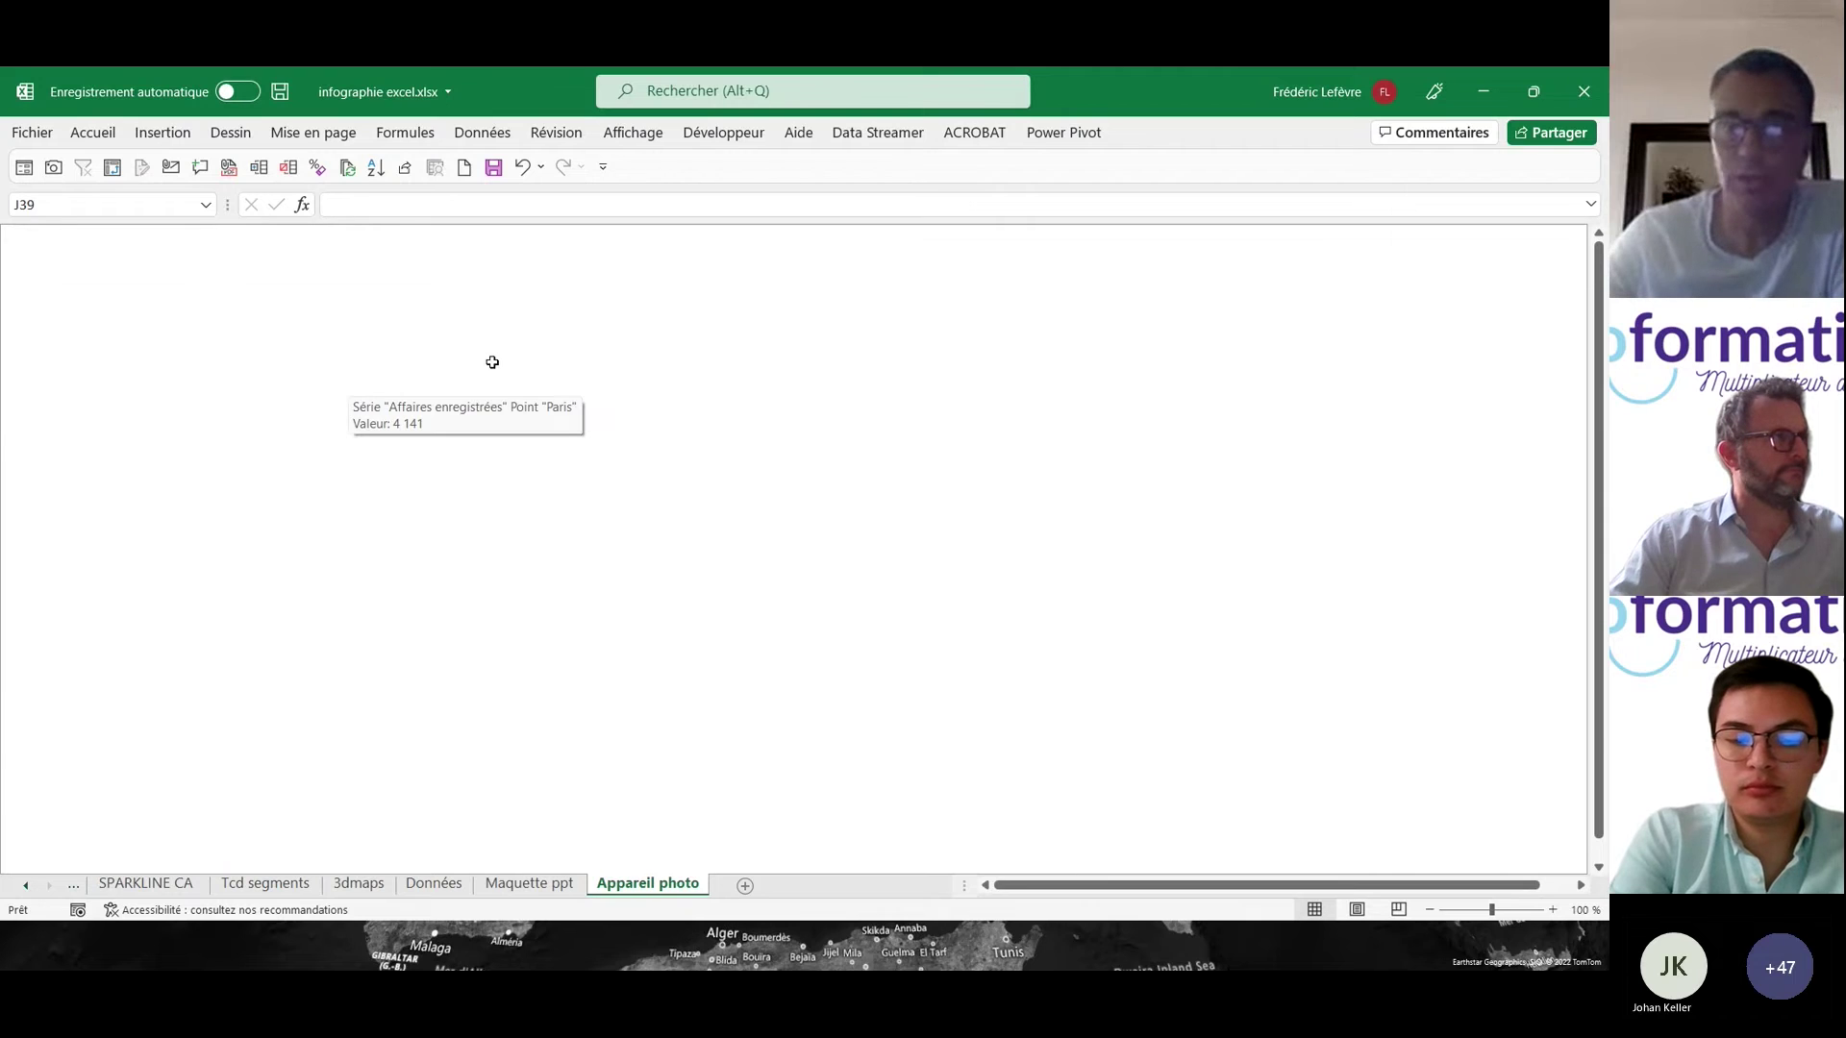
{"action": "left_click", "coordinate": [632, 135]}
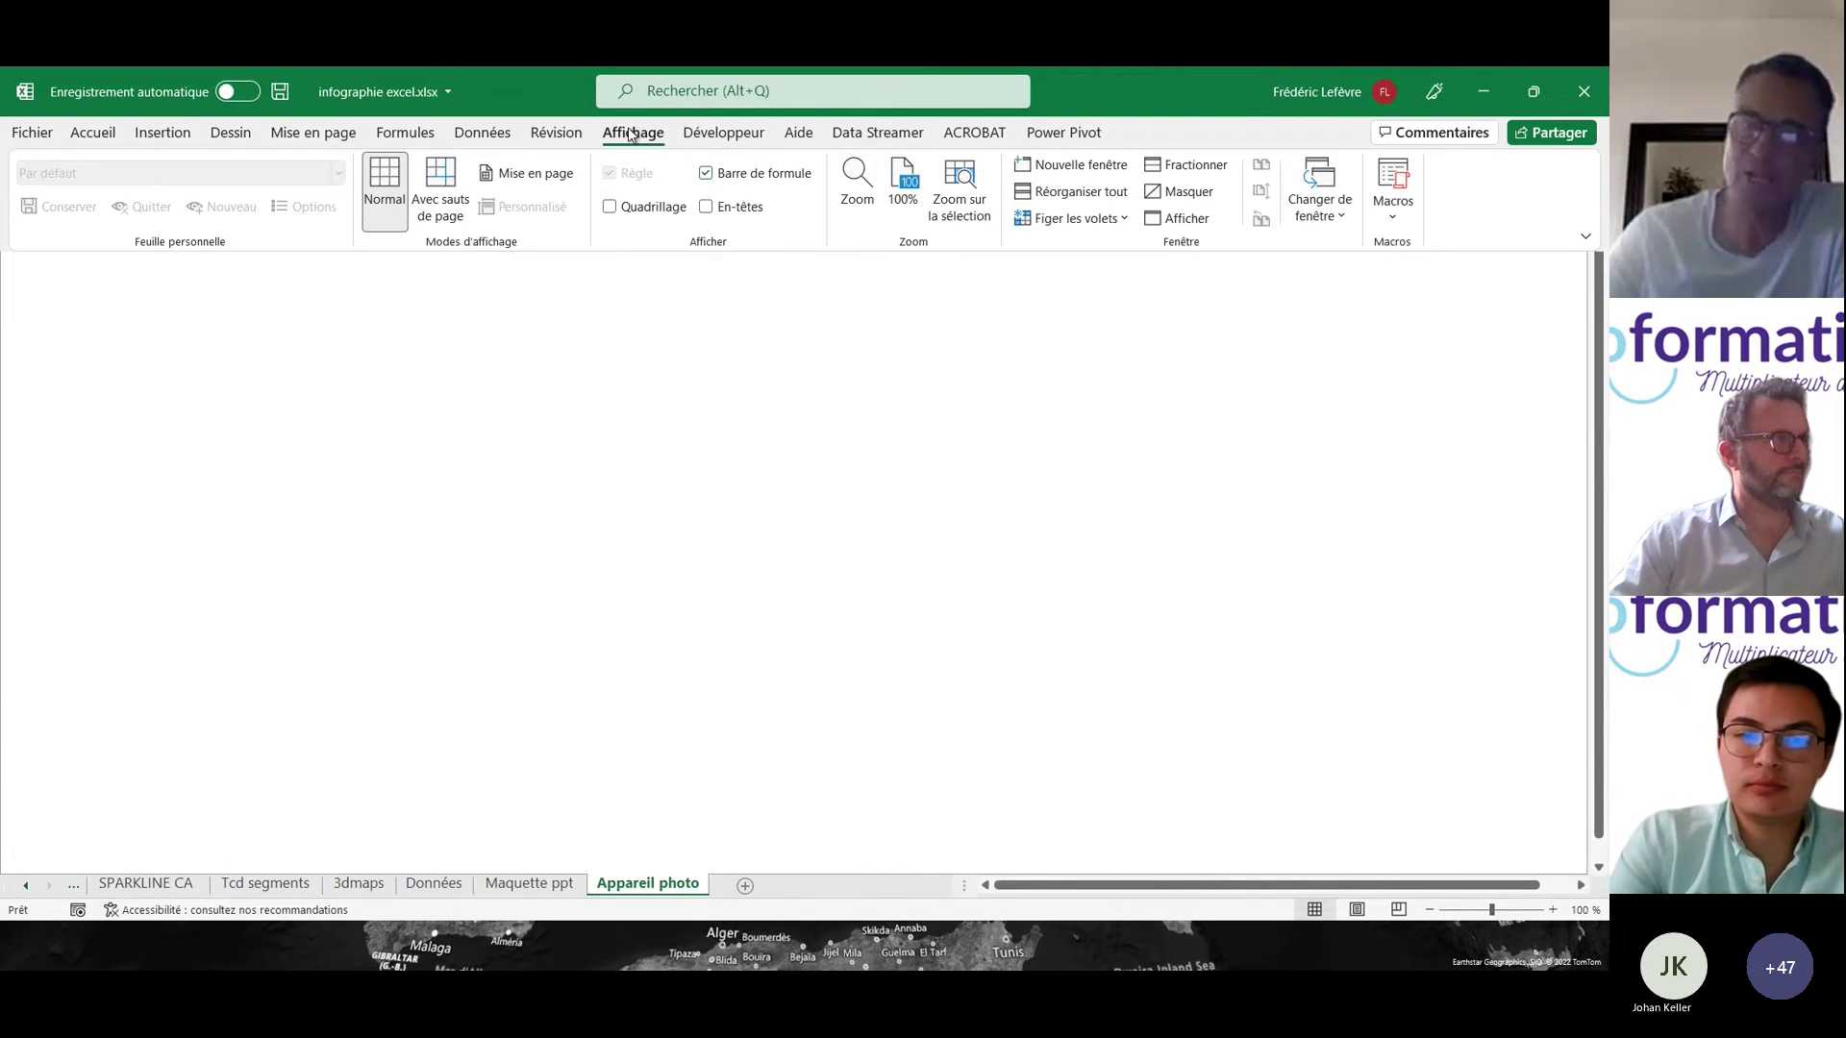
{"action": "left_click", "coordinate": [616, 137]}
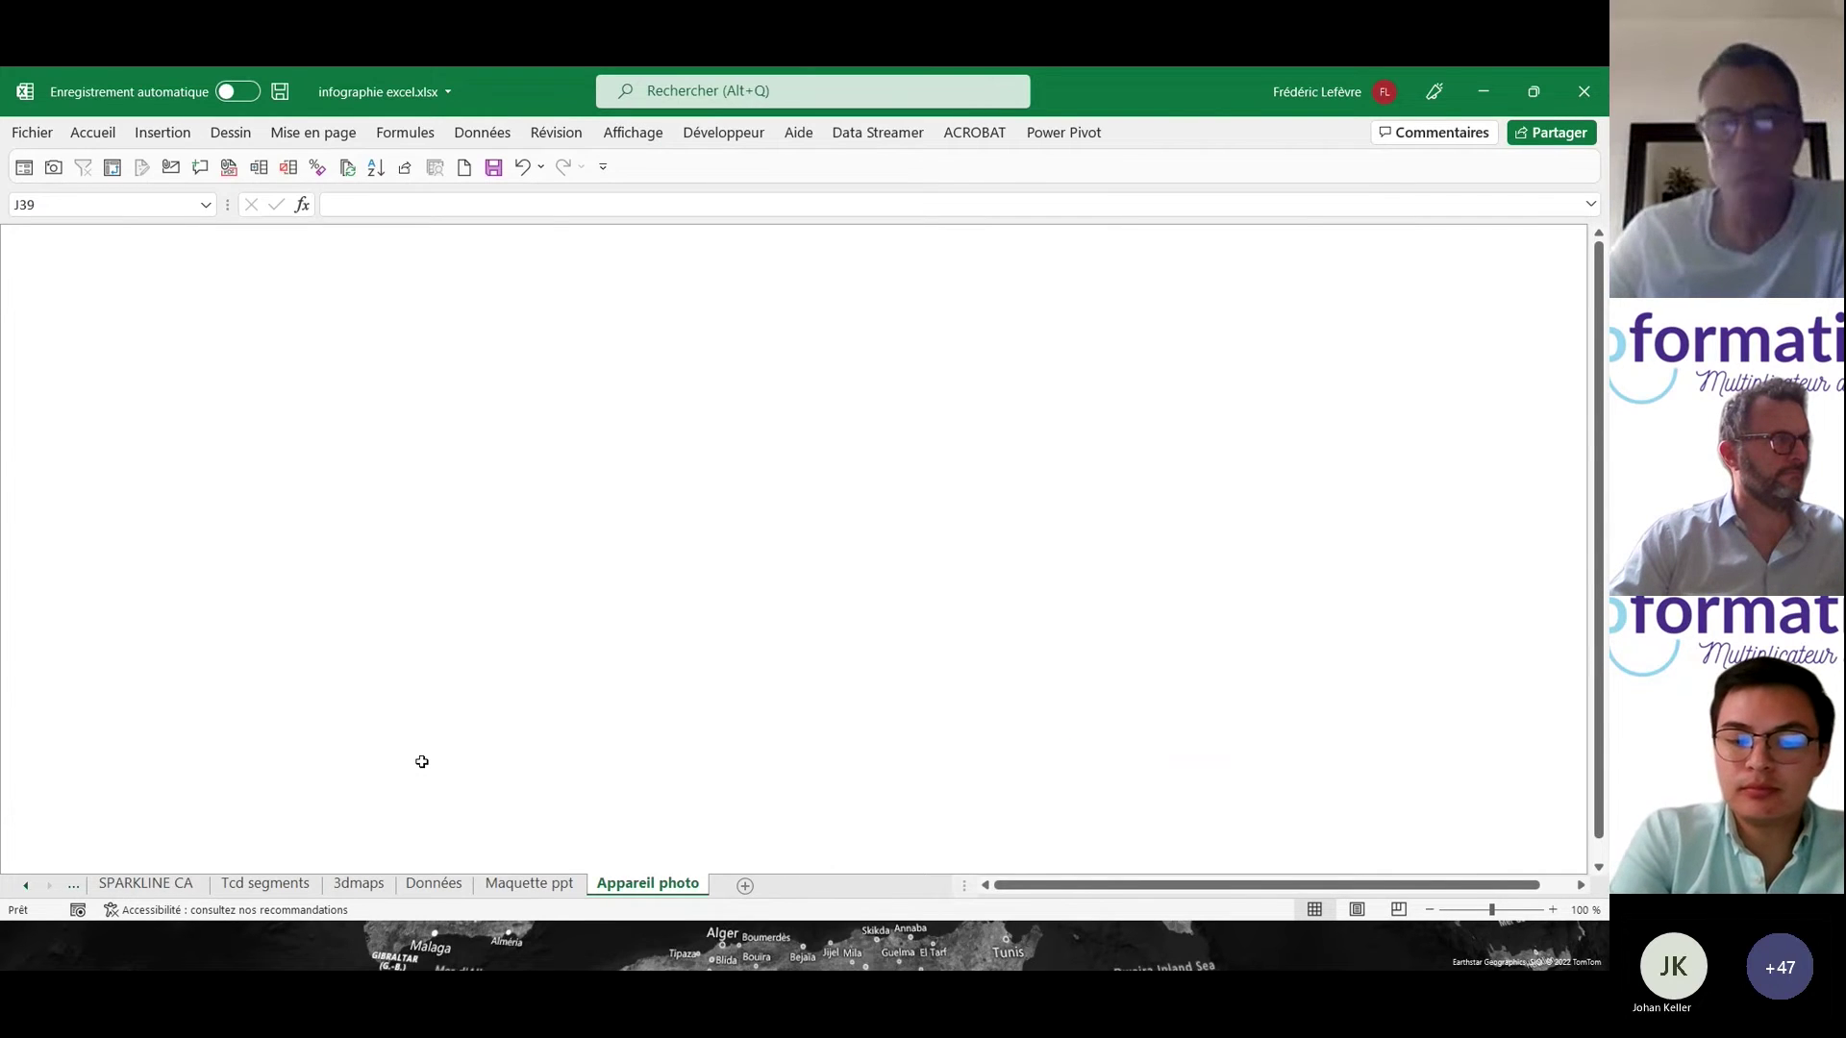
{"action": "key", "text": "ctrl+Page_Up"}
{"action": "key", "text": "ctrl+Page_Up"}
{"action": "key", "text": "ctrl+Page_Up"}
{"action": "key", "text": "ctrl+Page_Up"}
{"action": "key", "text": "ctrl+Page_Up"}
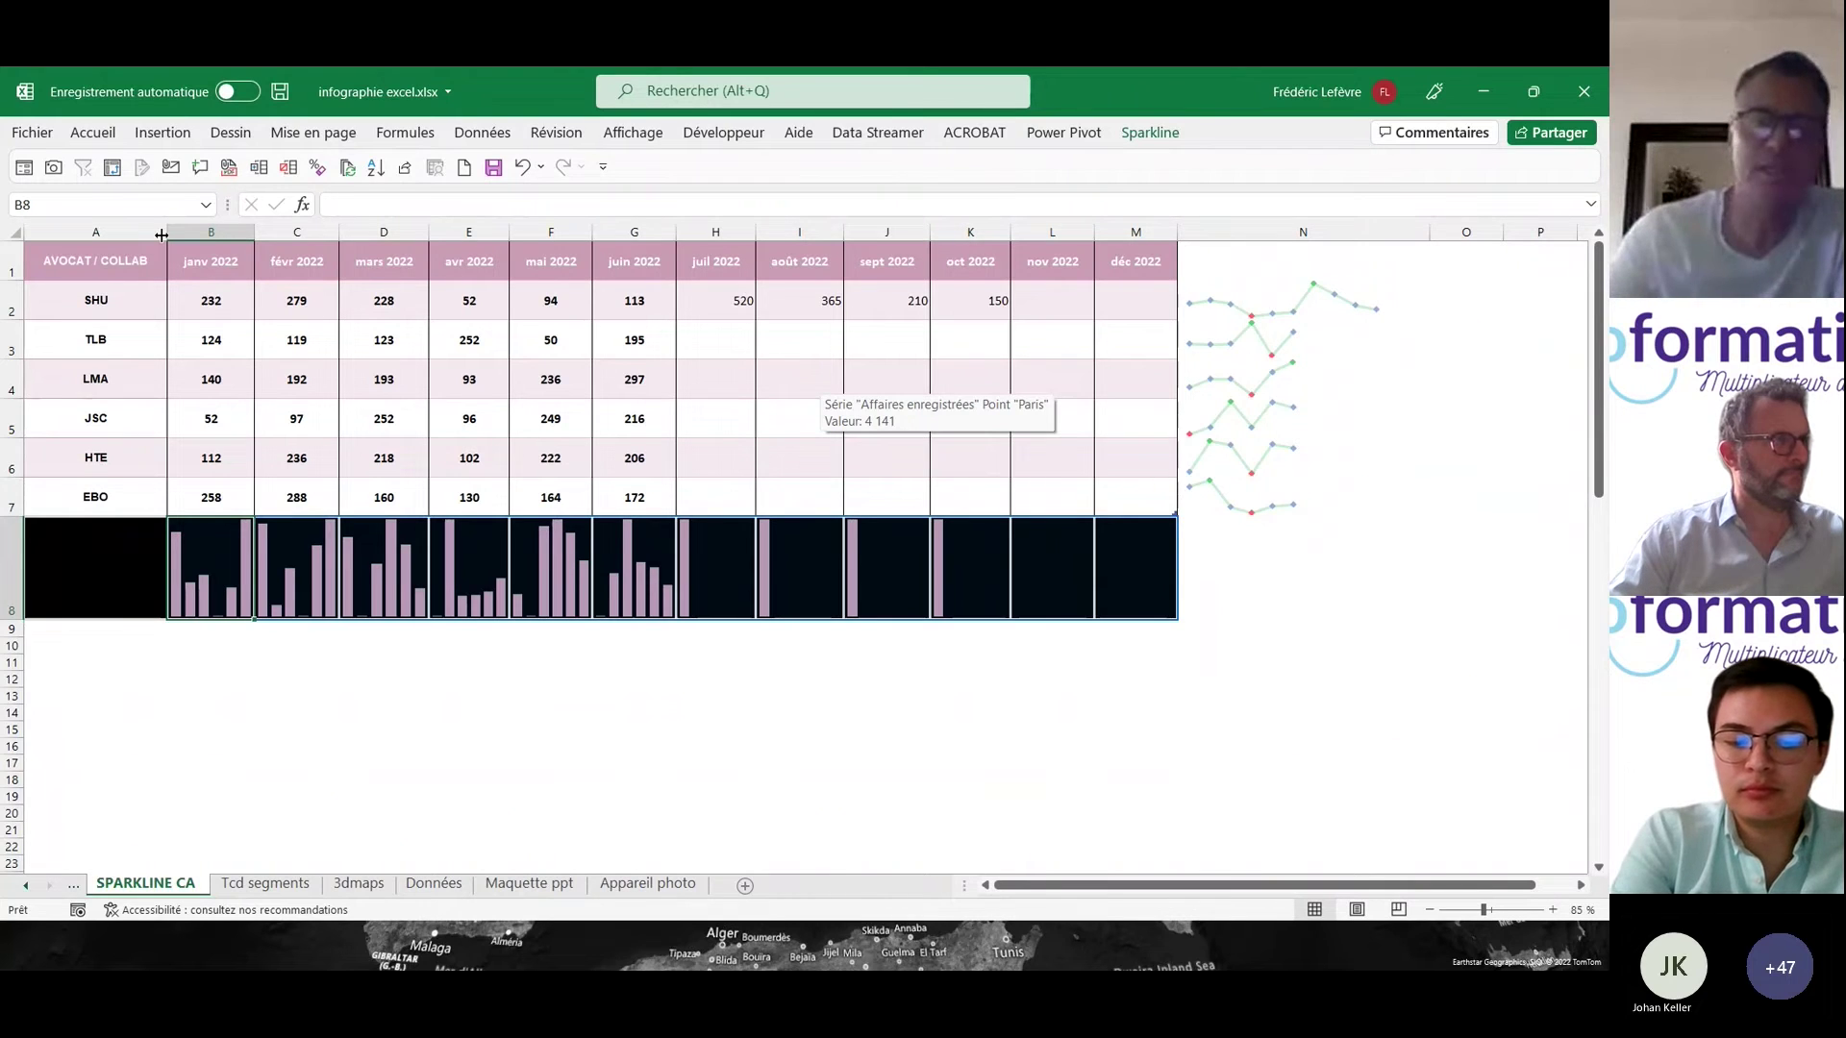
{"action": "left_click", "coordinate": [306, 885]}
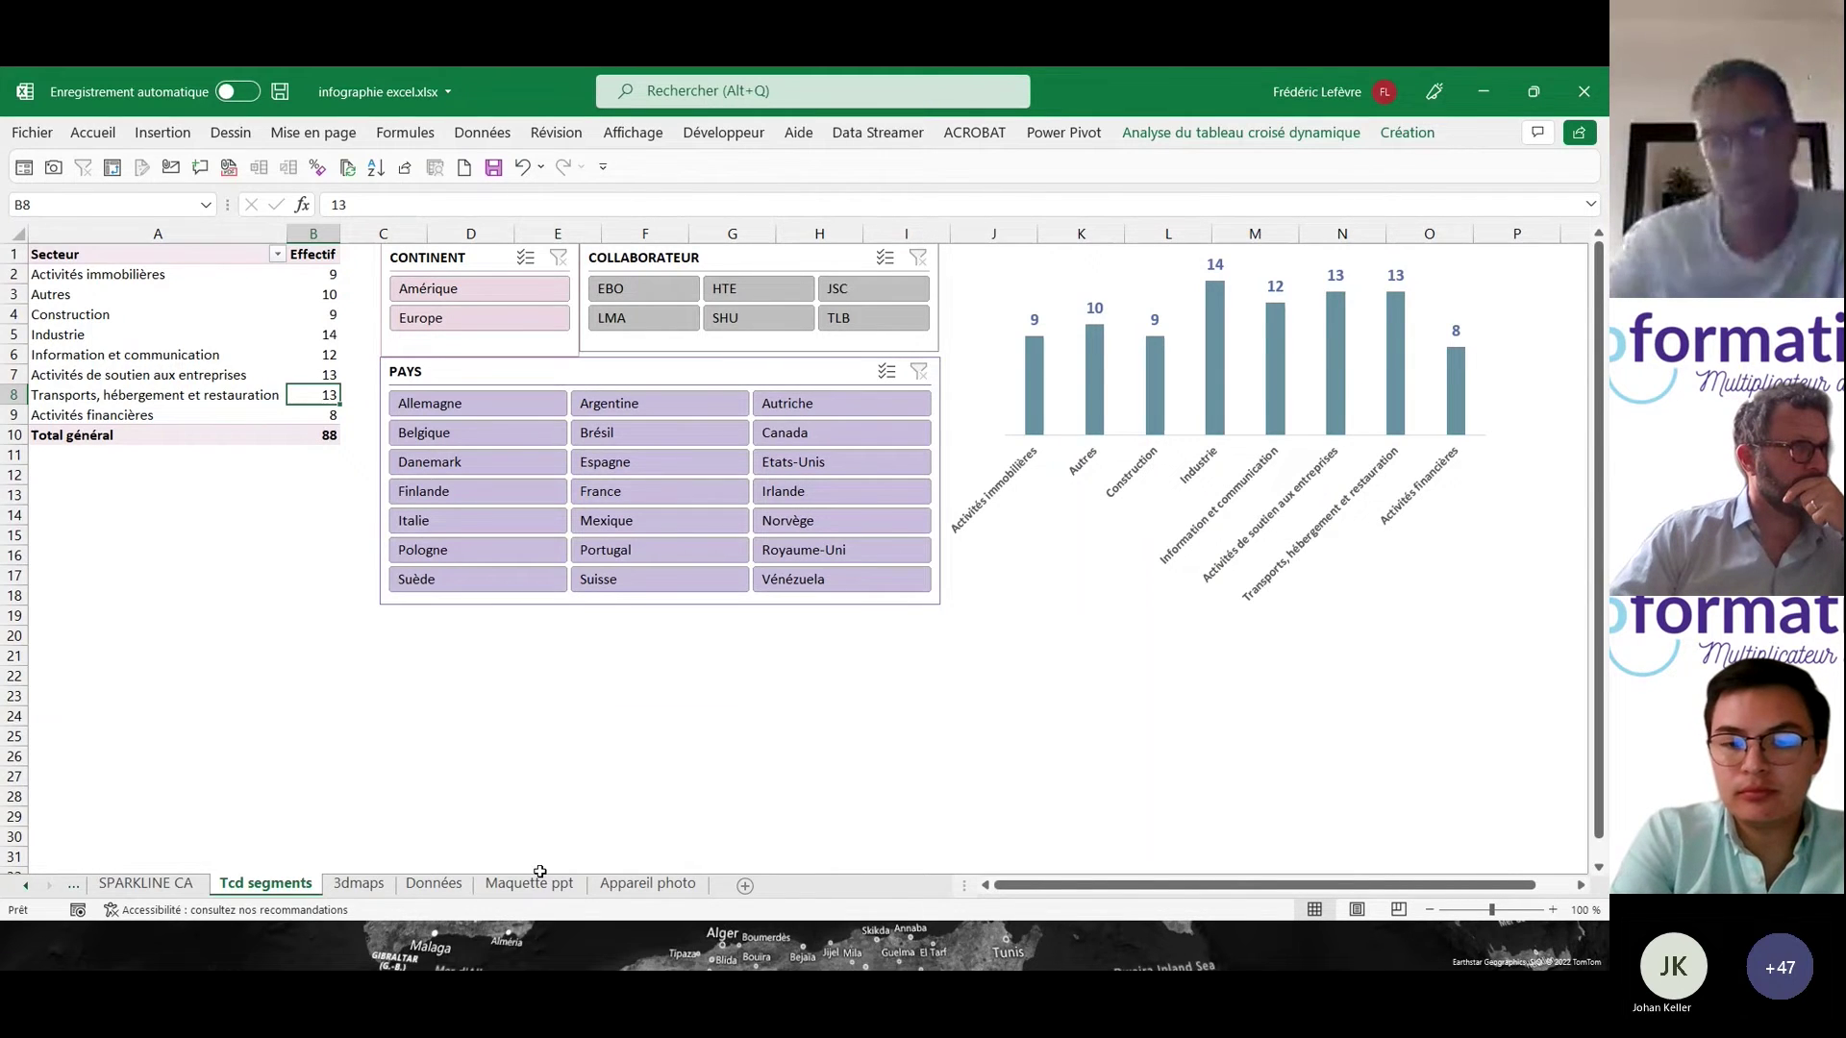
- Capture range A1:G7 of SPARKLINE CA with the camera tool and place the linked picture on the Appareil photo sheet
{"action": "left_click", "coordinate": [145, 882]}
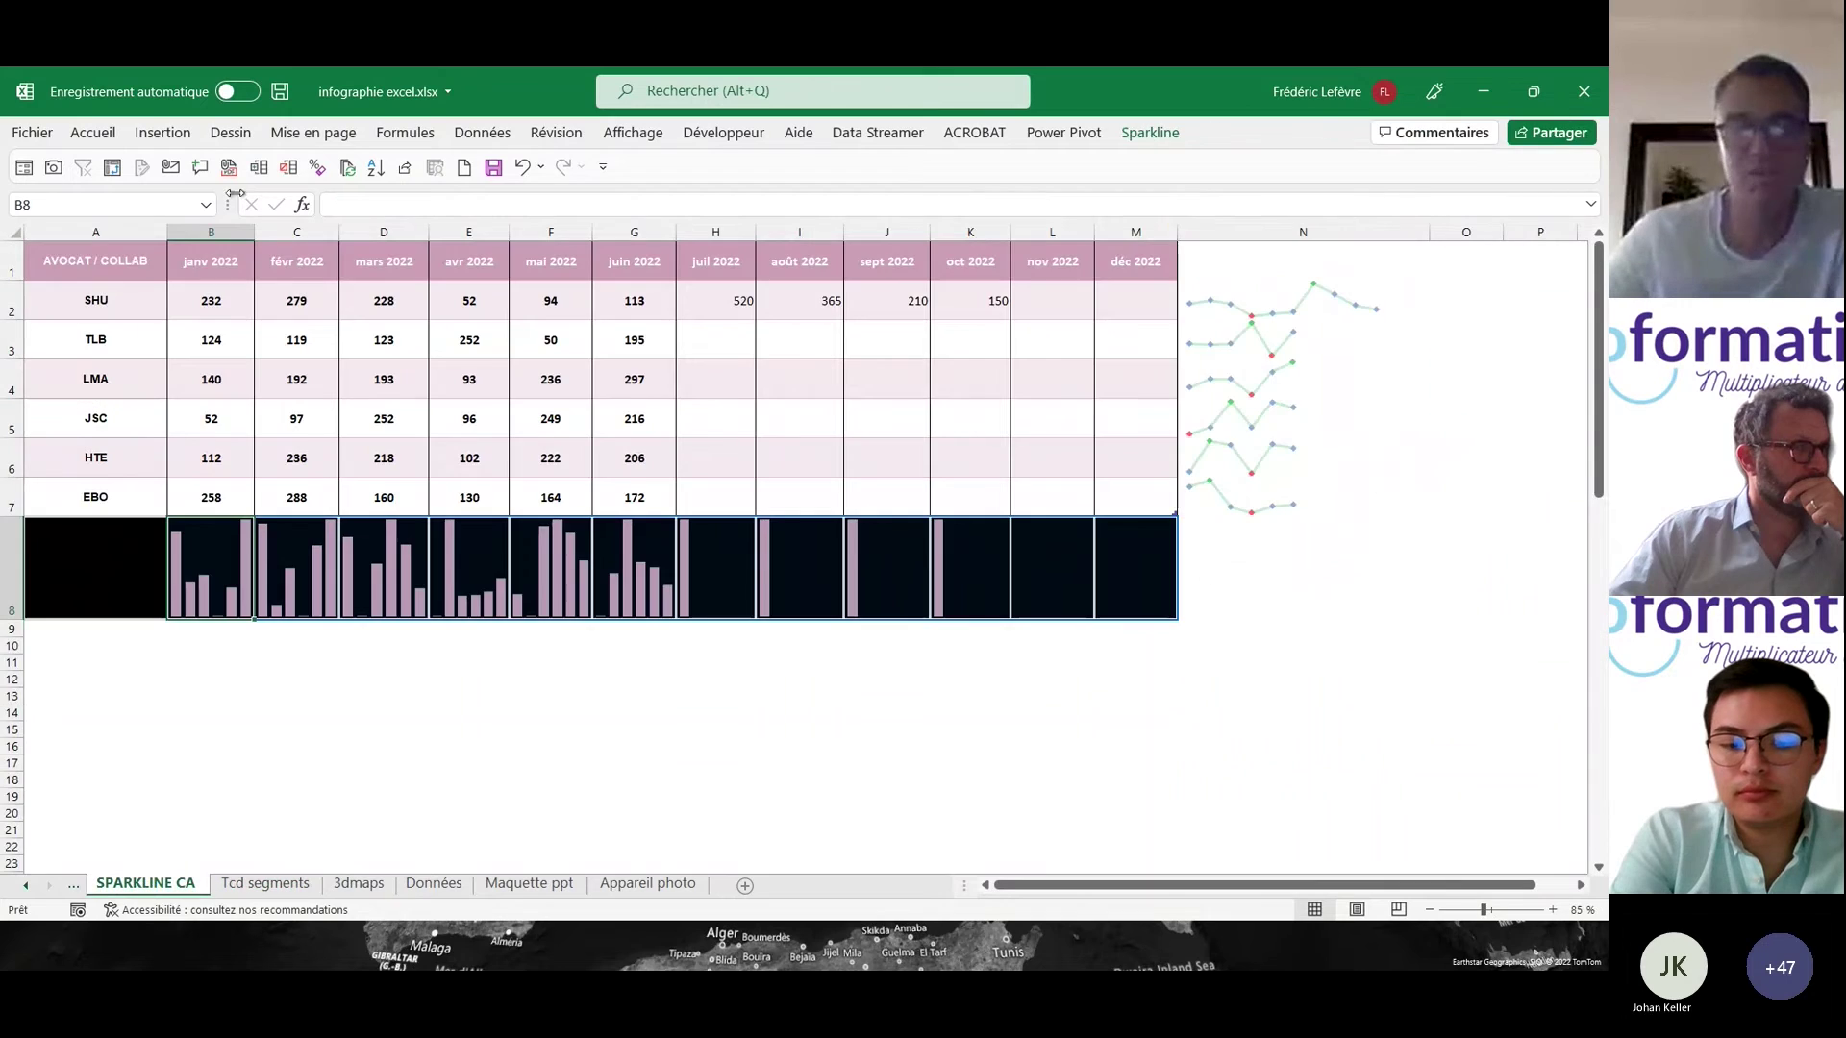
{"action": "left_click_drag", "start_coordinate": [97, 260], "coordinate": [625, 500]}
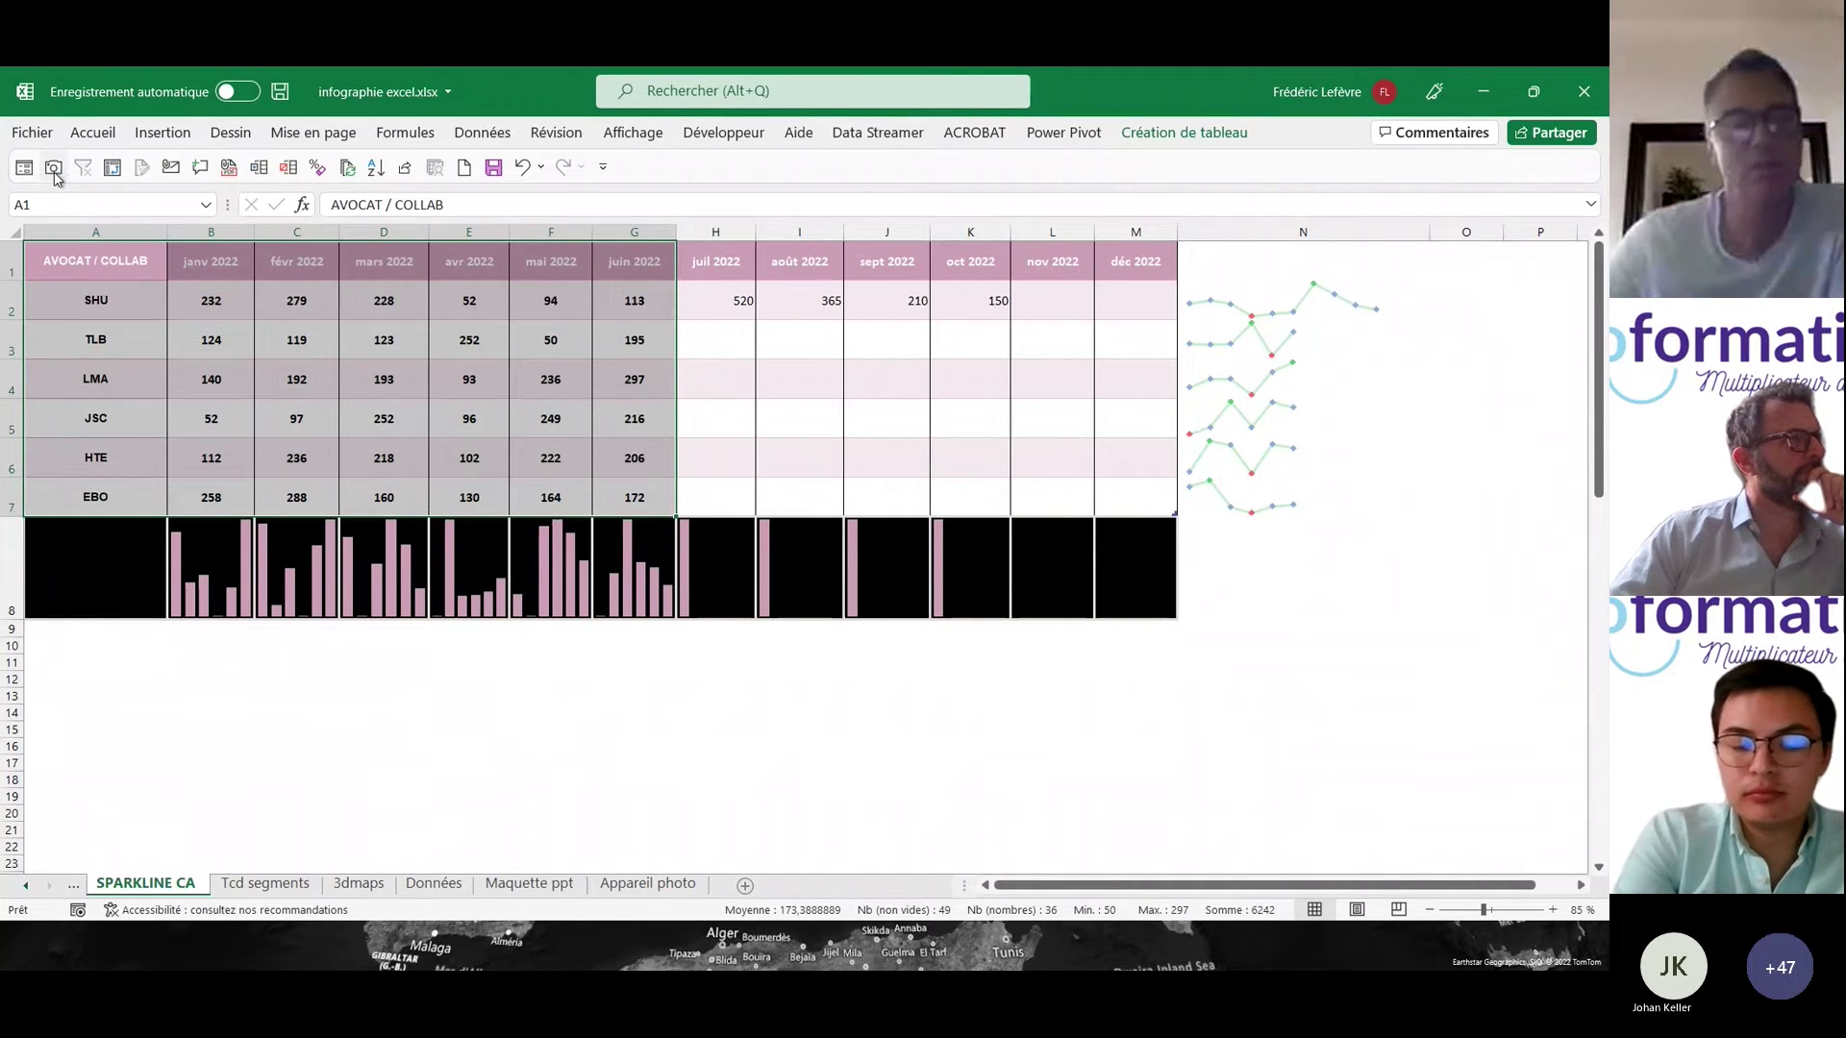
{"action": "left_click", "coordinate": [53, 169]}
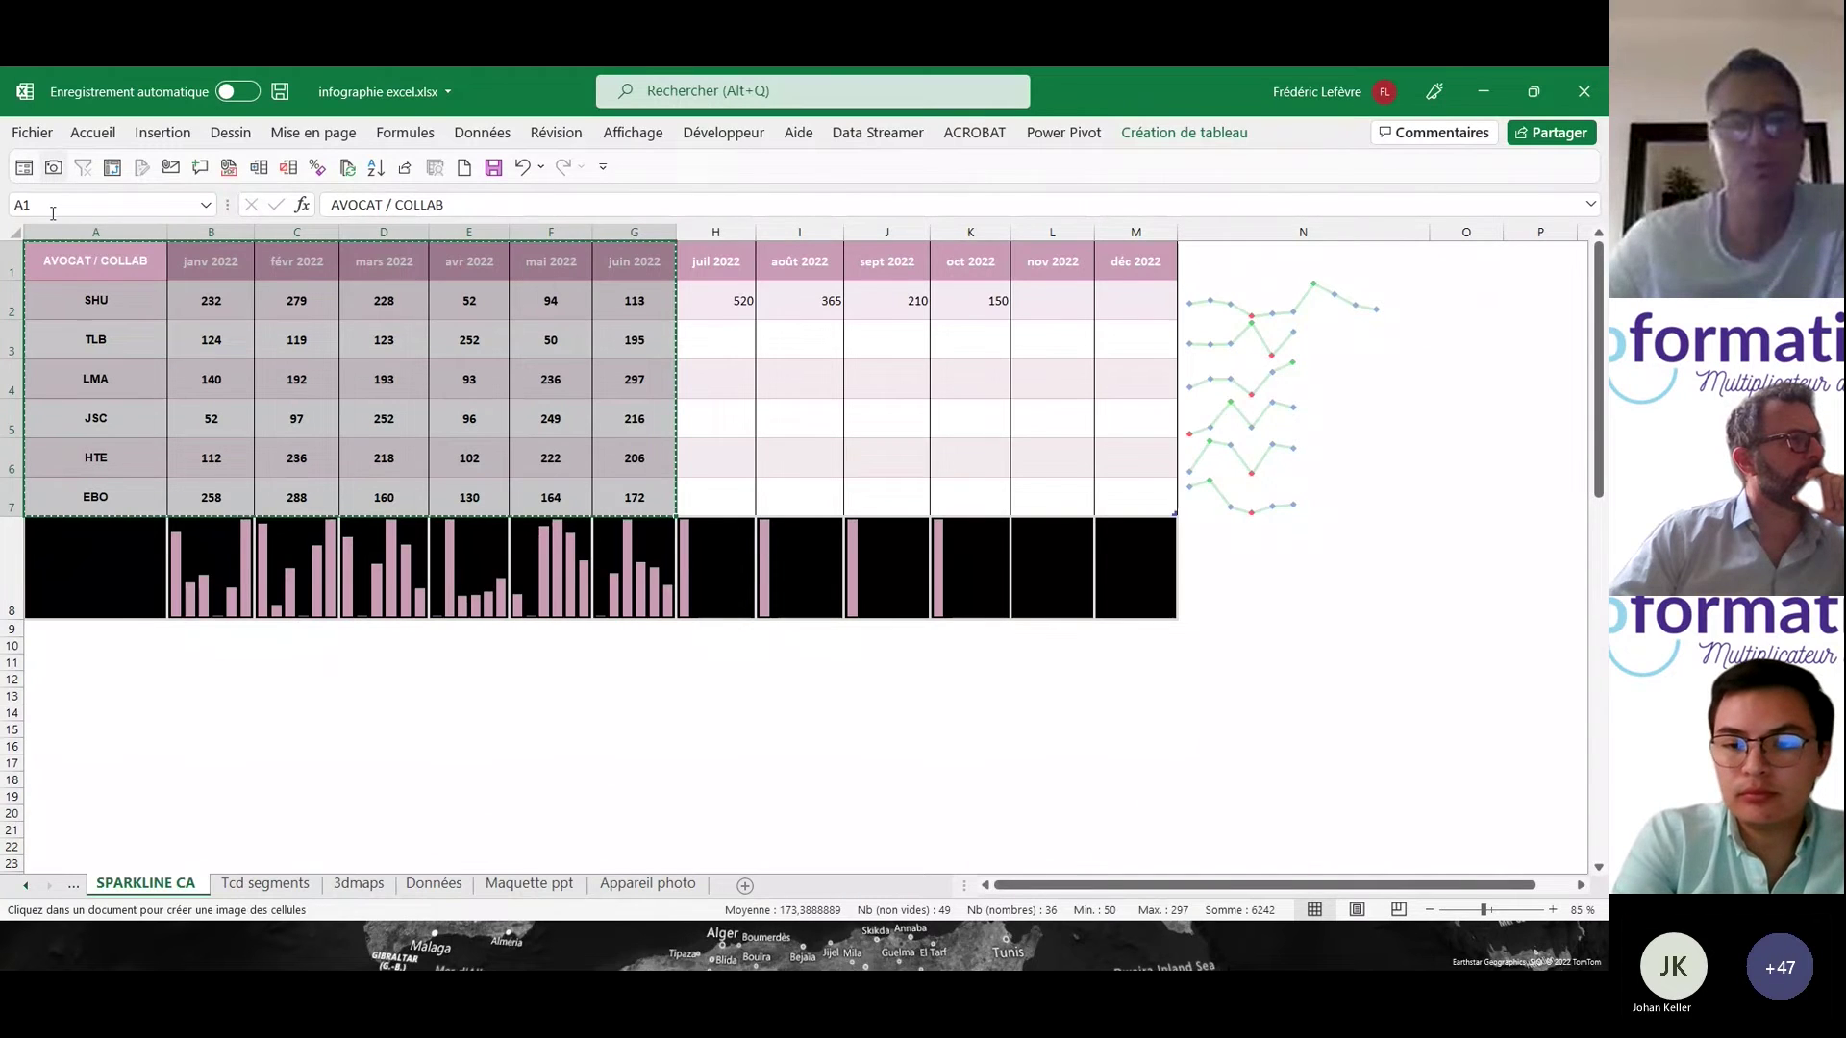
{"action": "left_click", "coordinate": [658, 884]}
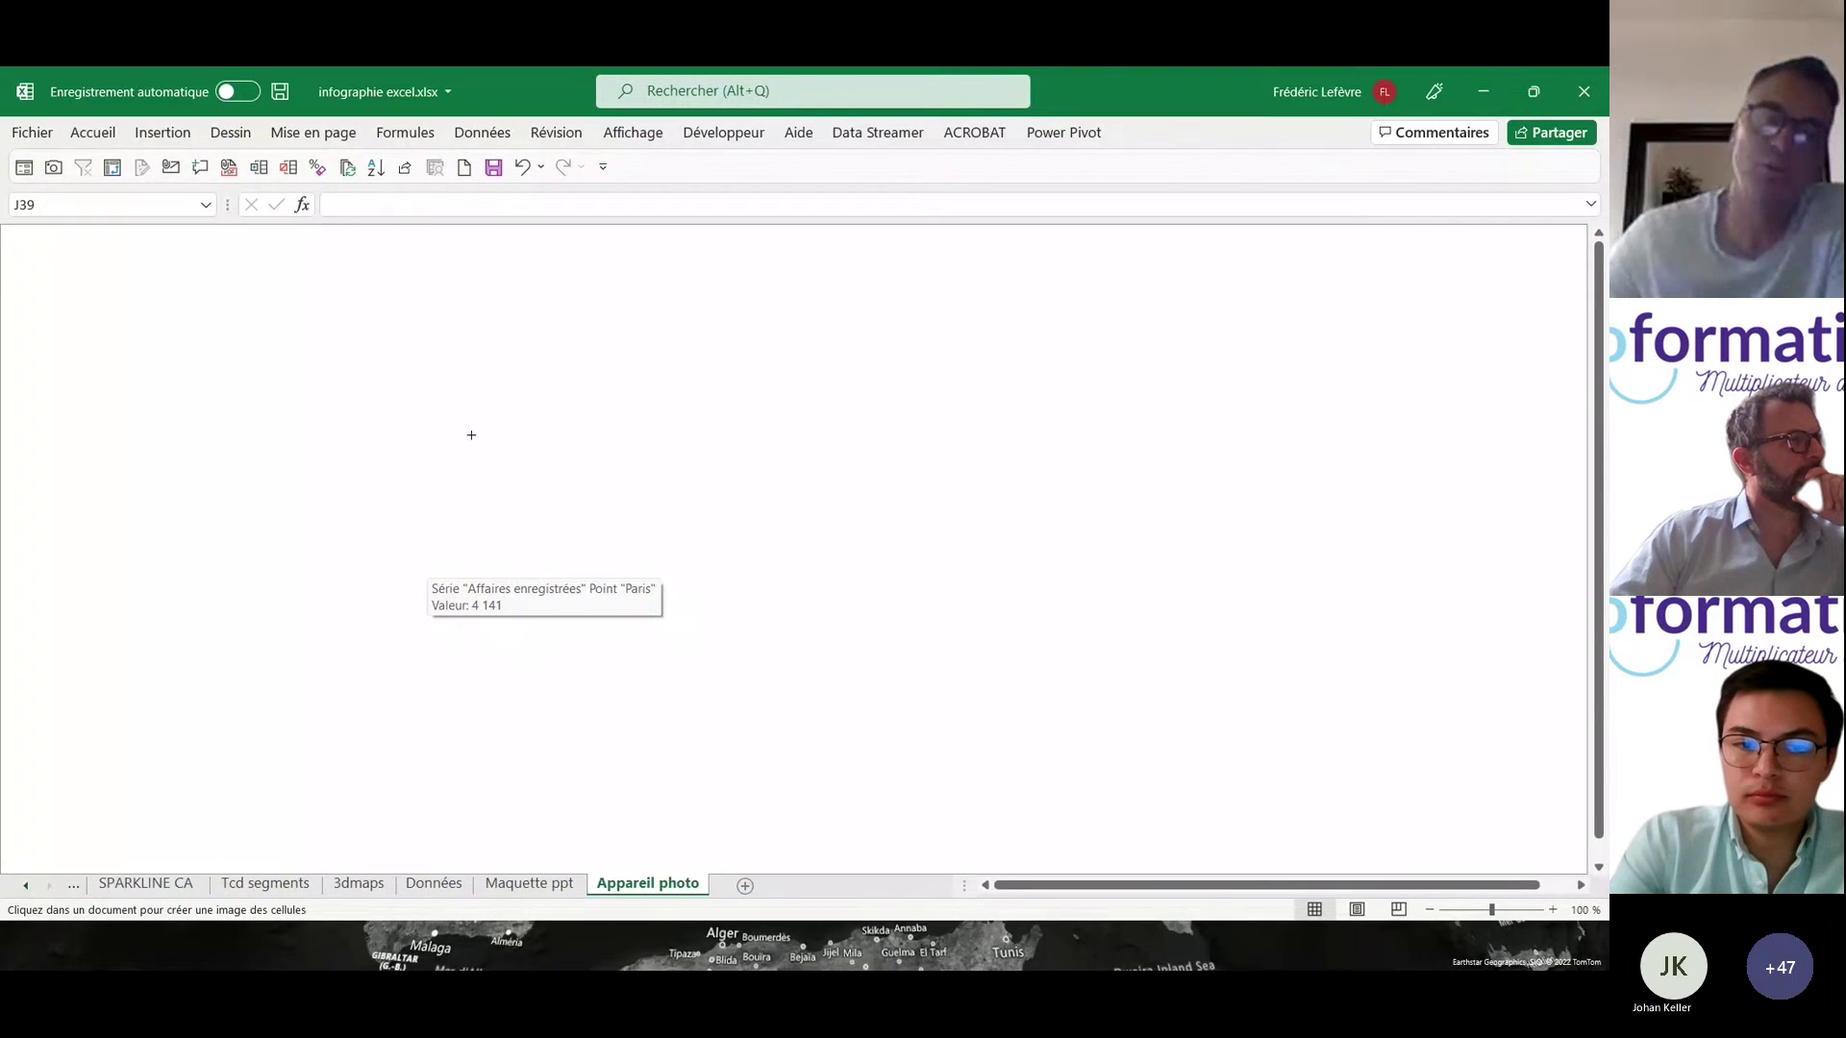
{"action": "left_click", "coordinate": [663, 492]}
{"action": "left_click_drag", "start_coordinate": [663, 493], "coordinate": [526, 420]}
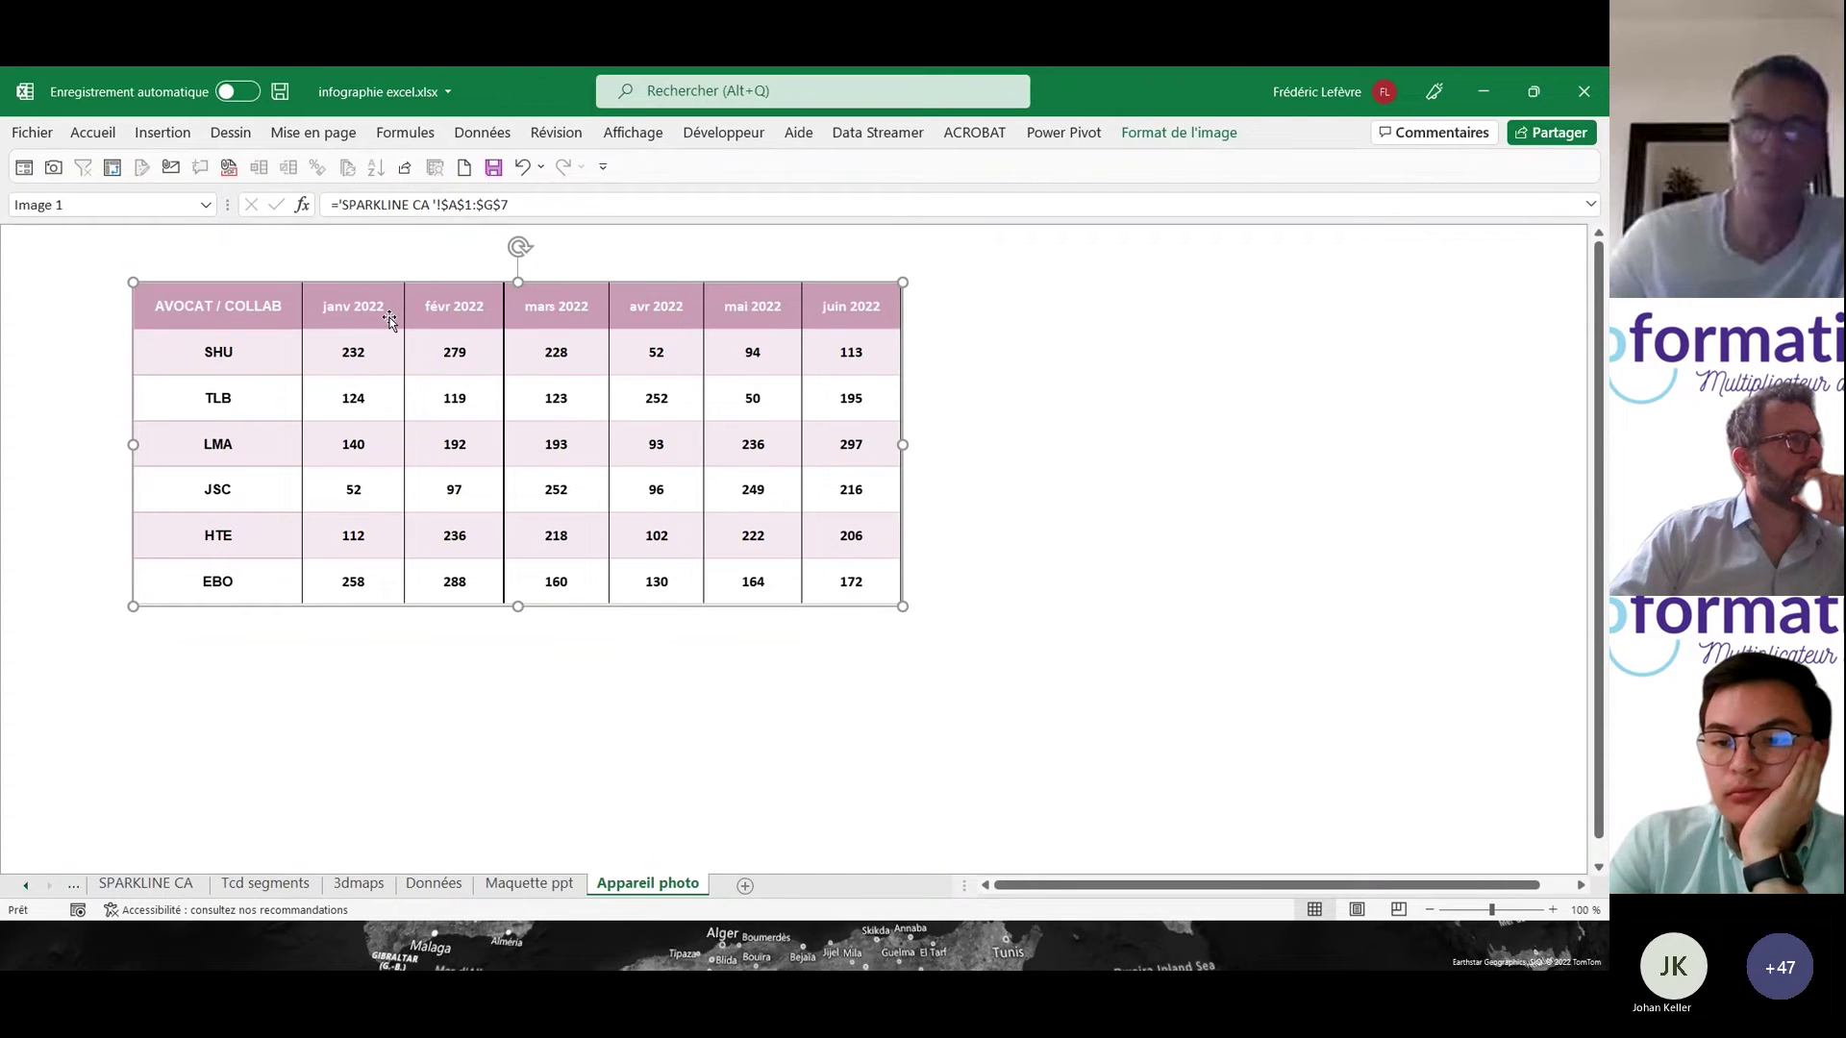
- Set SHU's janv 2022 value on SPARKLINE CA to 500 and check the linked picture on the Appareil photo sheet
{"action": "left_click", "coordinate": [152, 886]}
{"action": "left_click", "coordinate": [229, 302]}
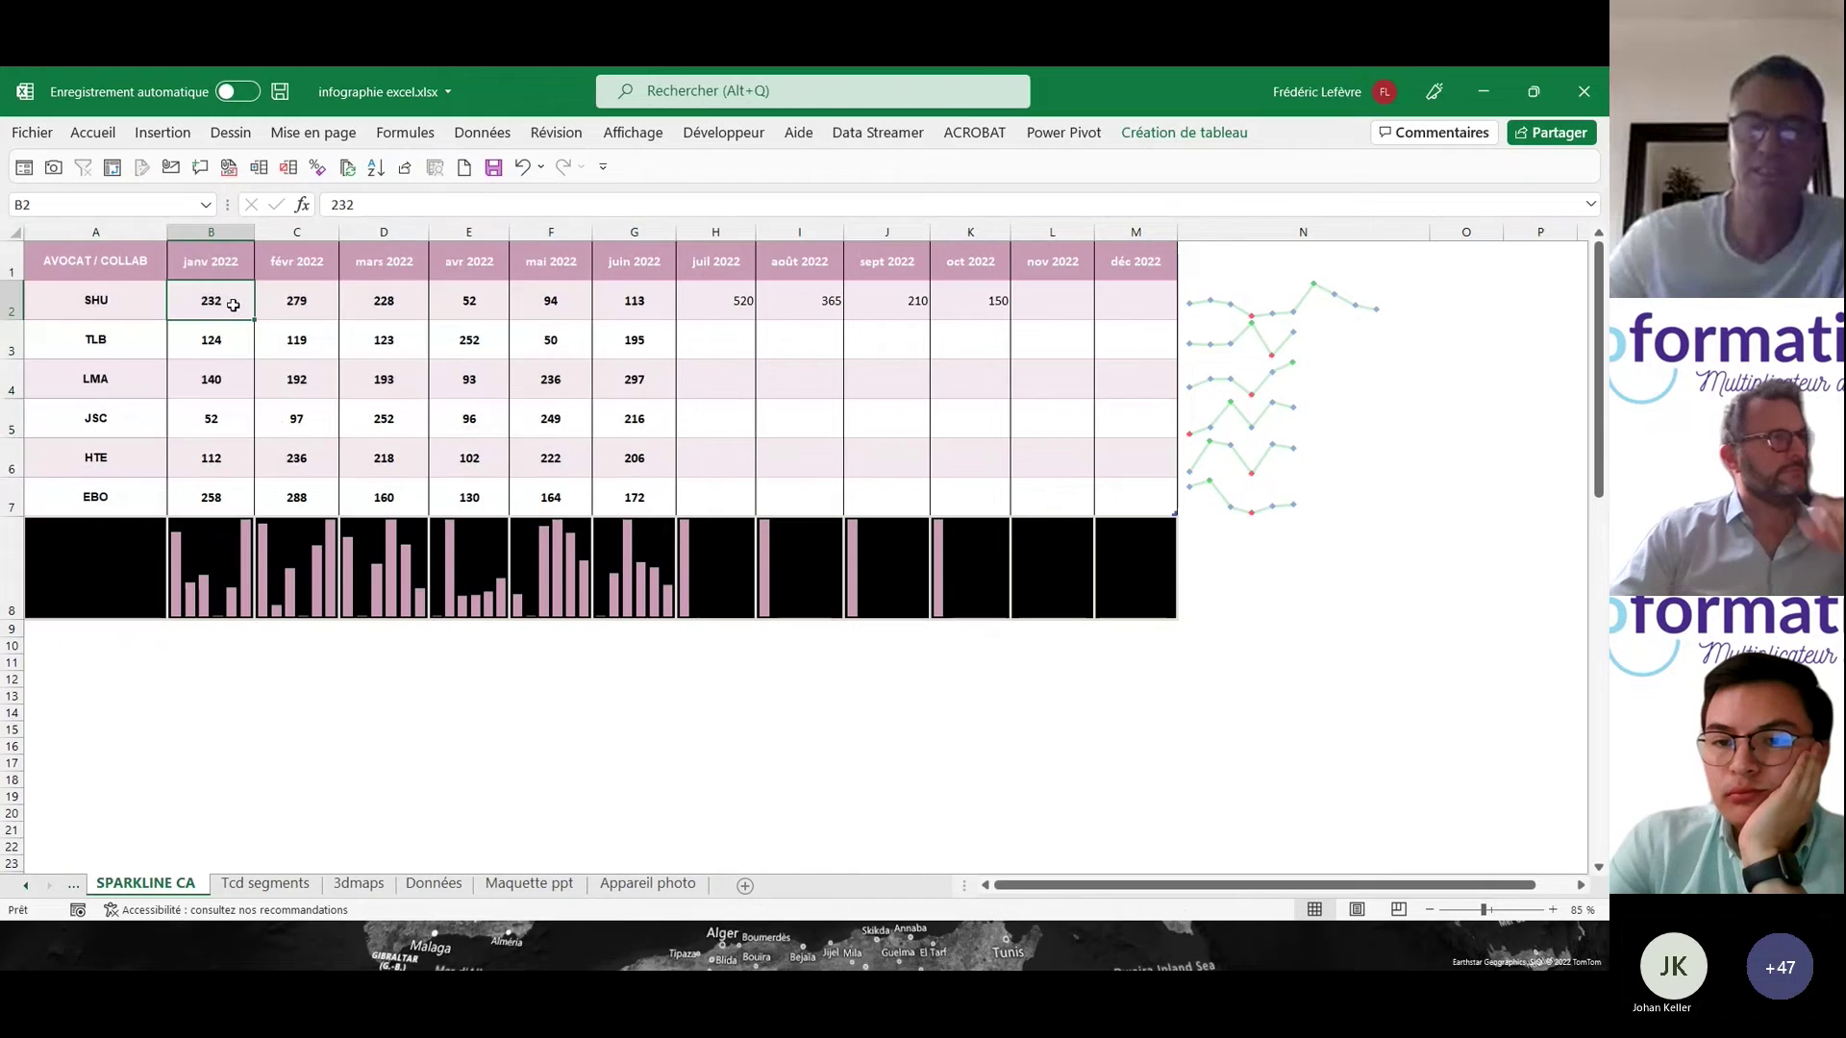
{"action": "type", "text": "500"}
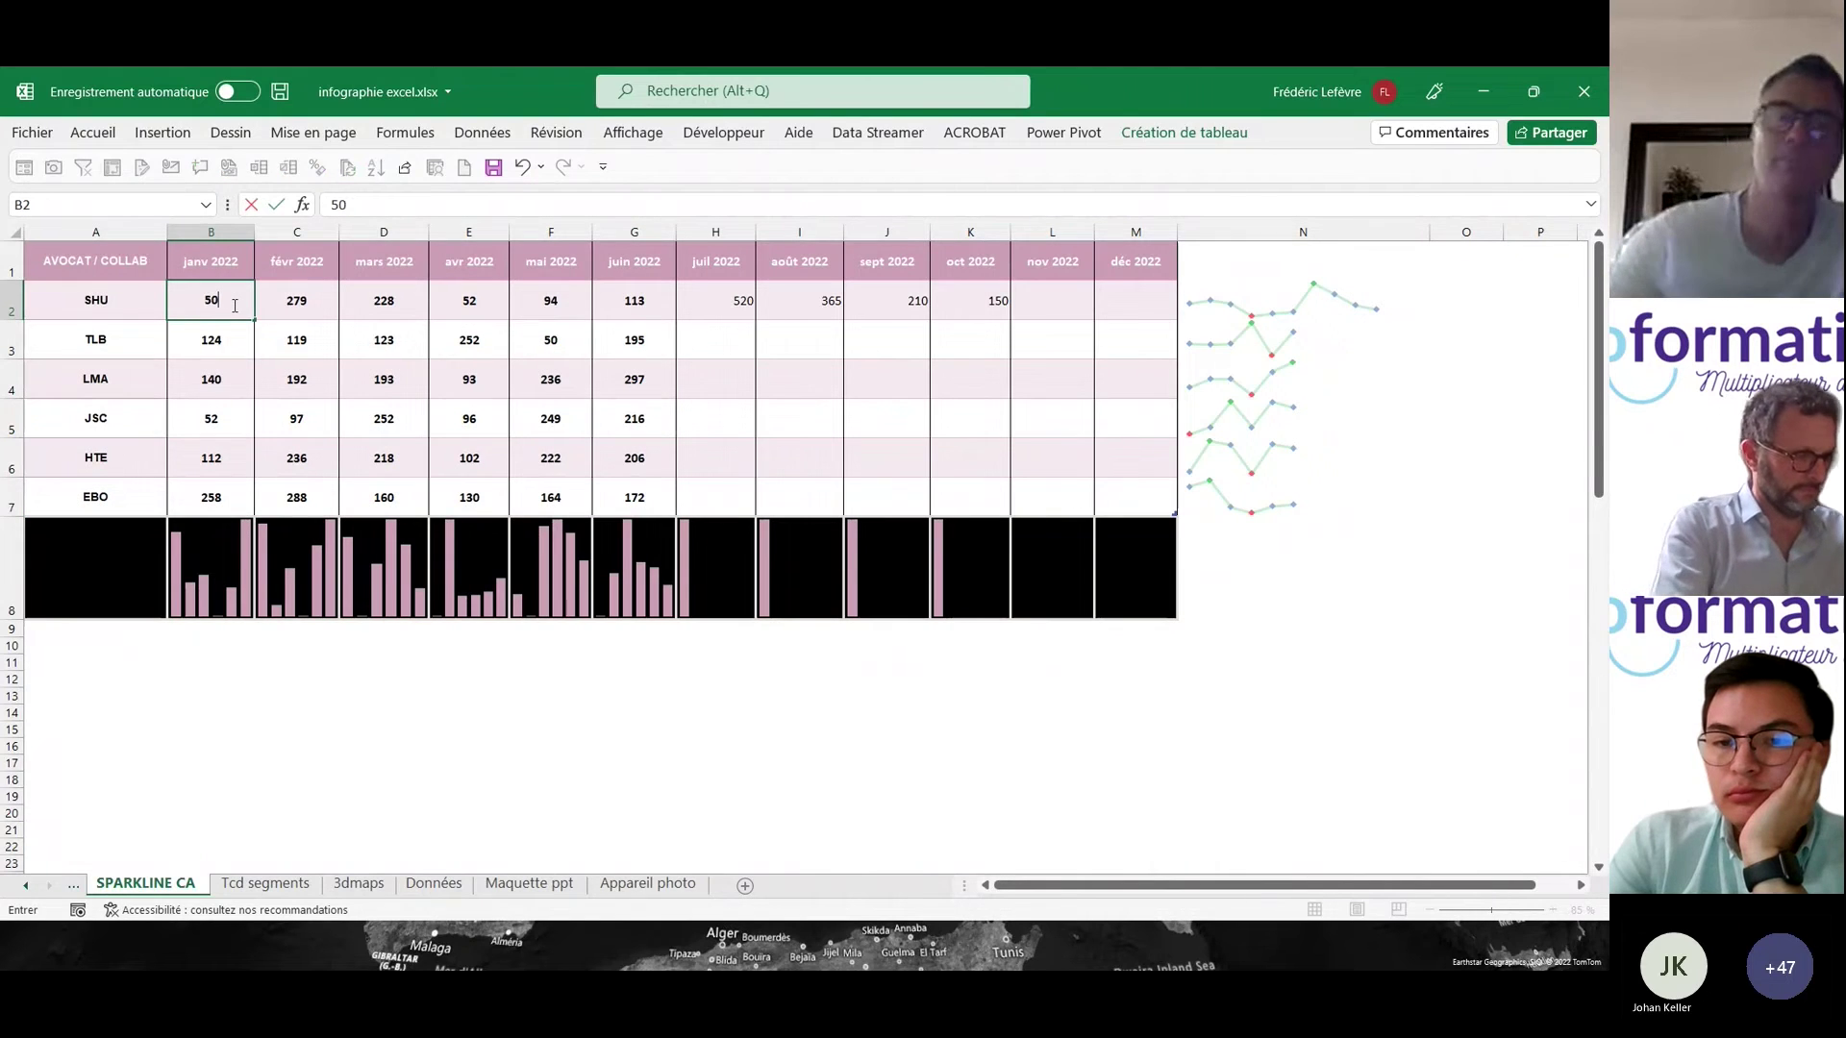
{"action": "key", "text": "Return"}
{"action": "left_click", "coordinate": [637, 889]}
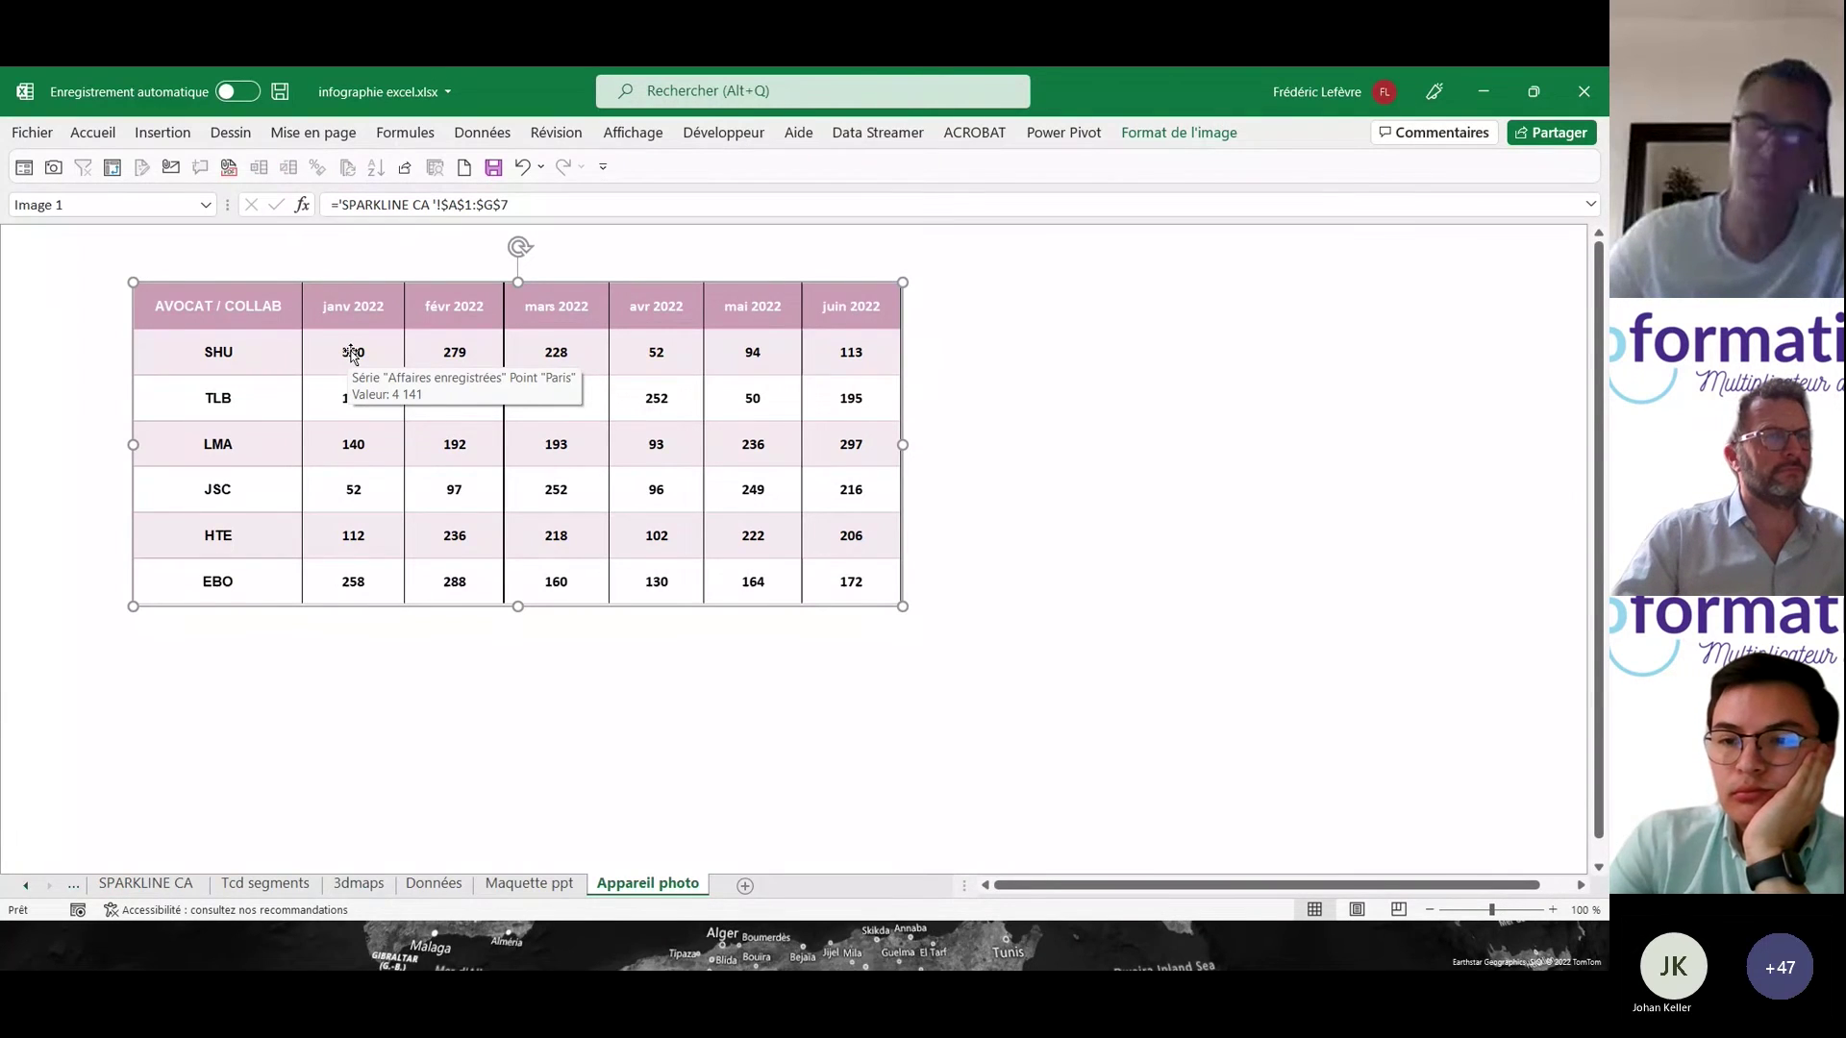
- Capture the sector pivot table A1:B10 on Tcd segments with the camera tool and place the linked picture beside the collaborator table on Appareil photo
{"action": "left_click", "coordinate": [283, 884]}
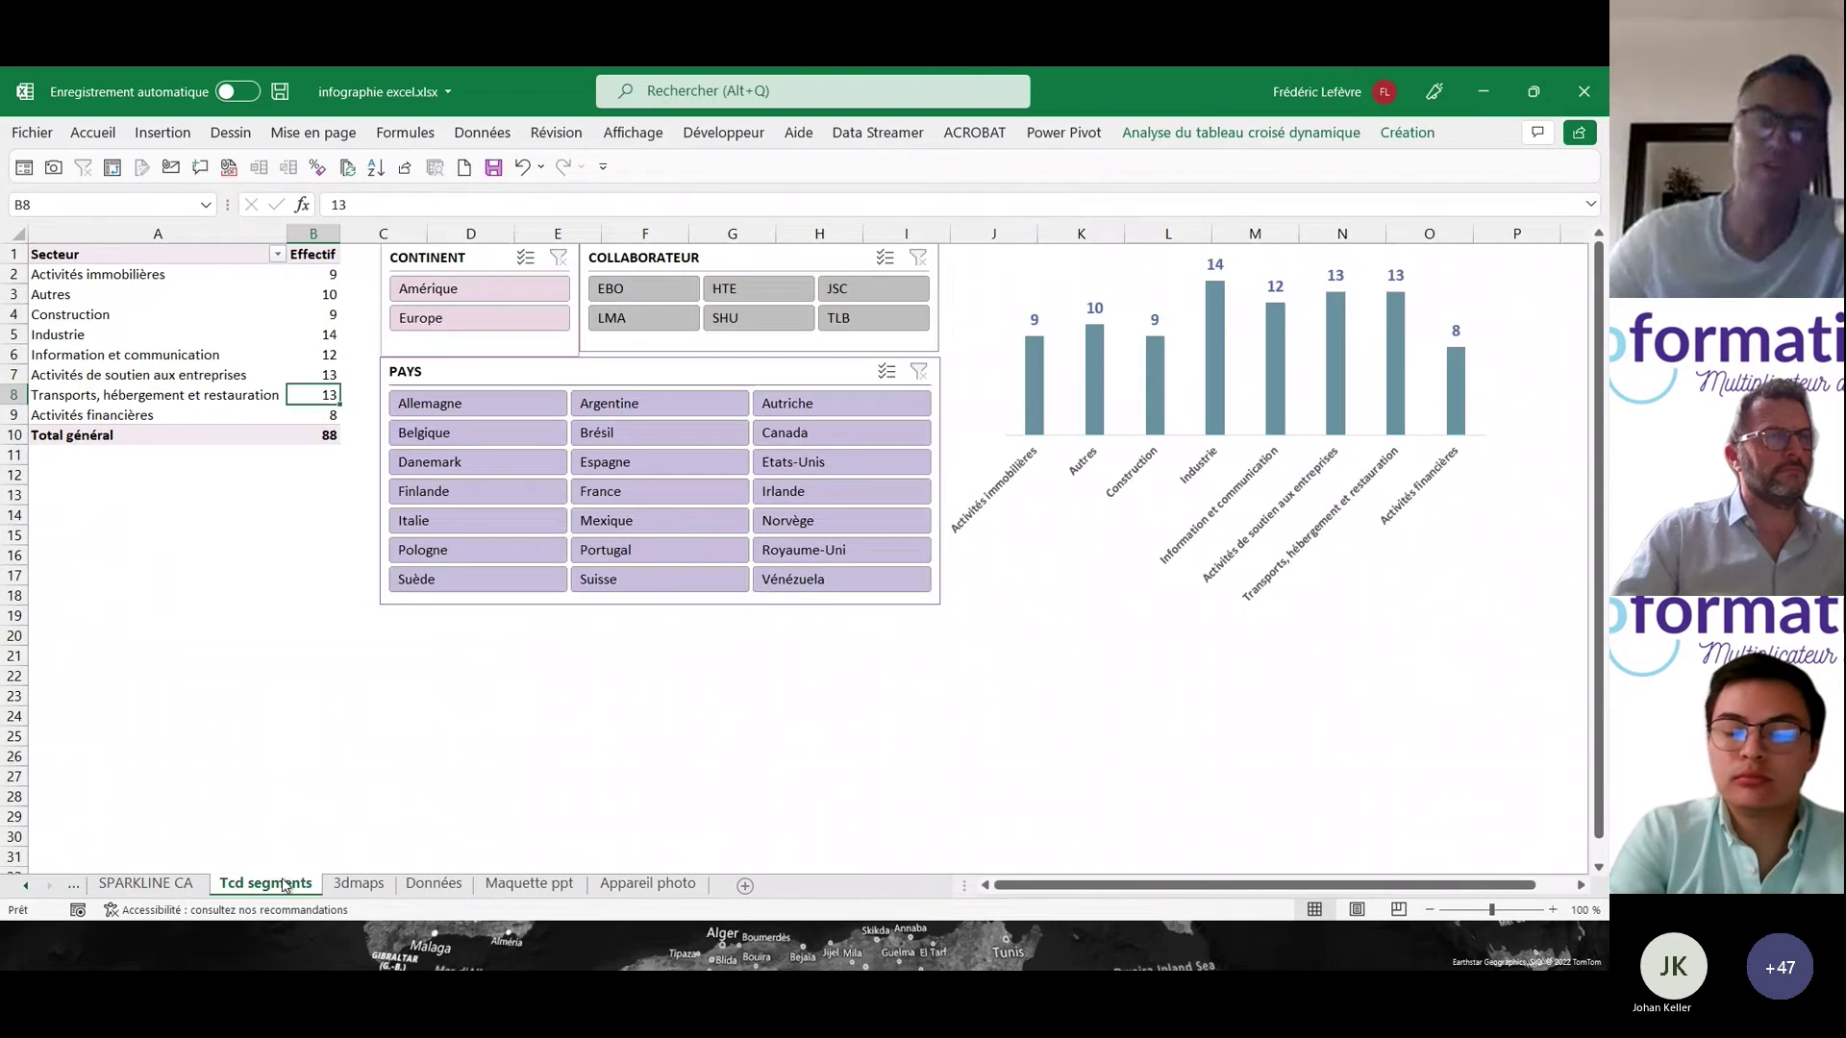
{"action": "left_click", "coordinate": [96, 256]}
{"action": "key", "text": "ctrl+a"}
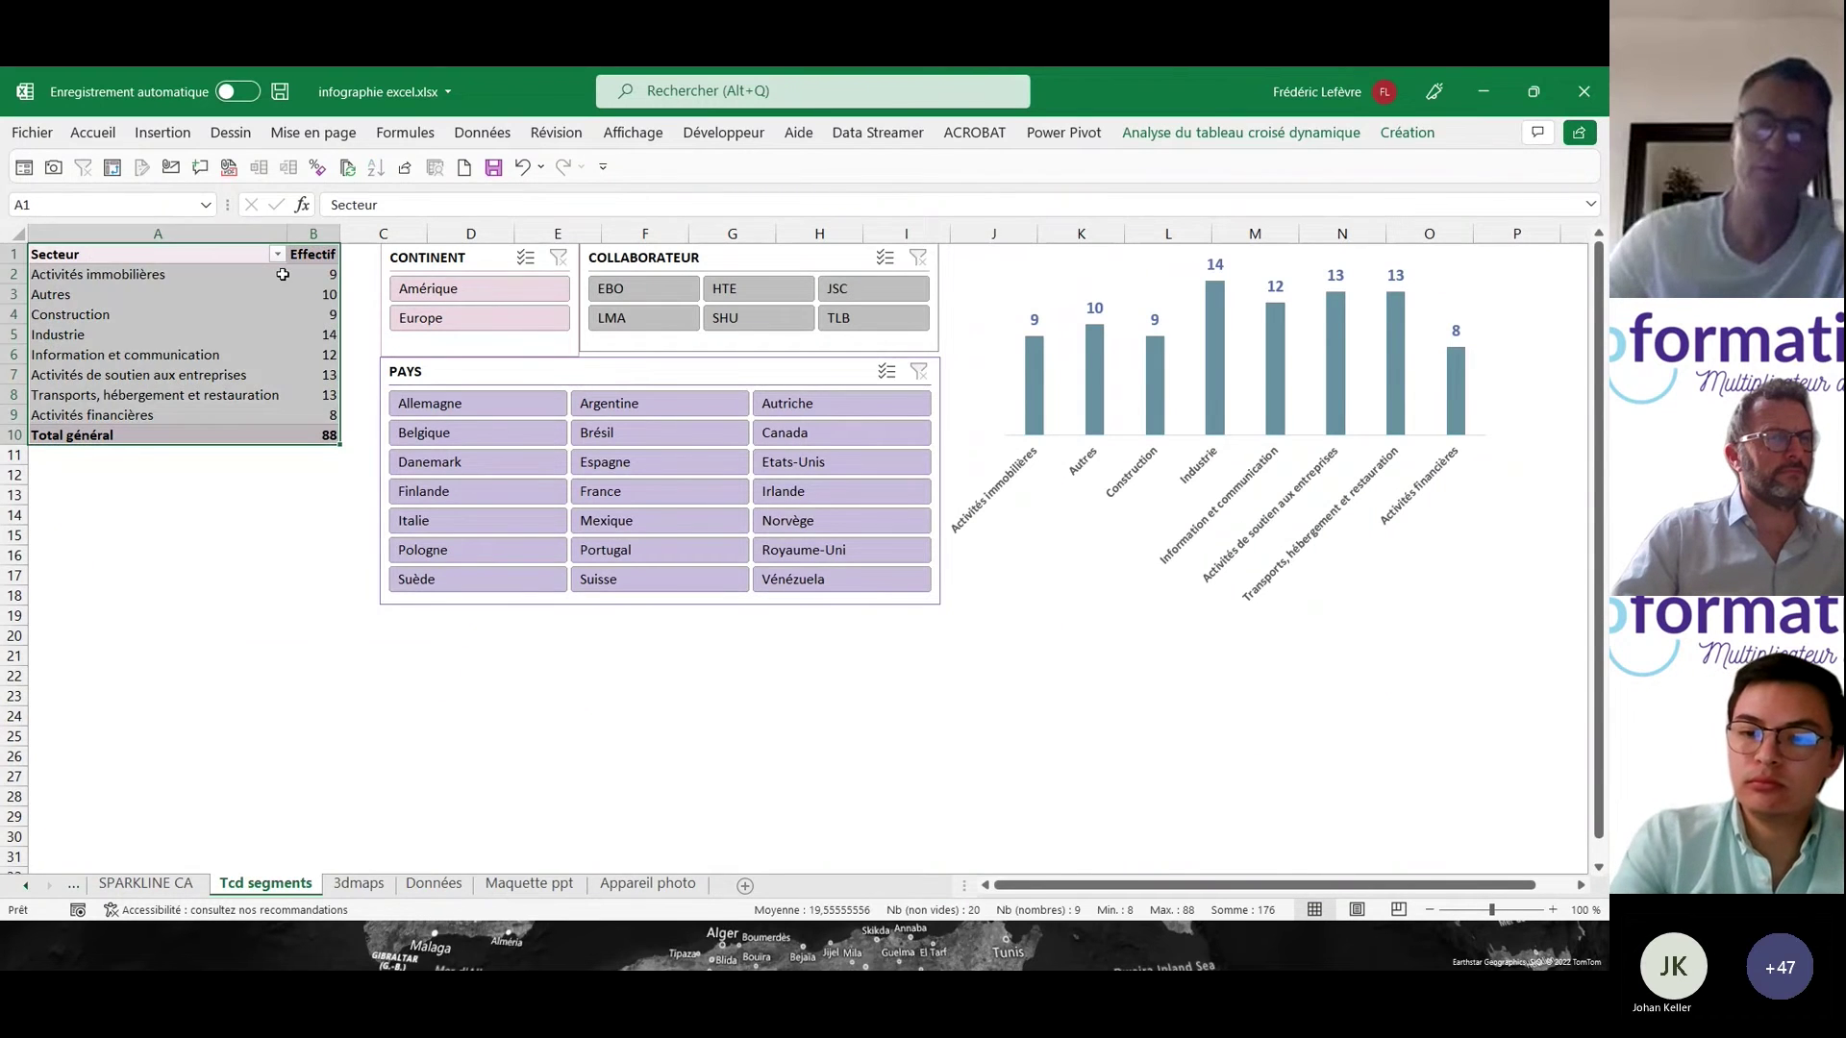
{"action": "left_click", "coordinate": [55, 169]}
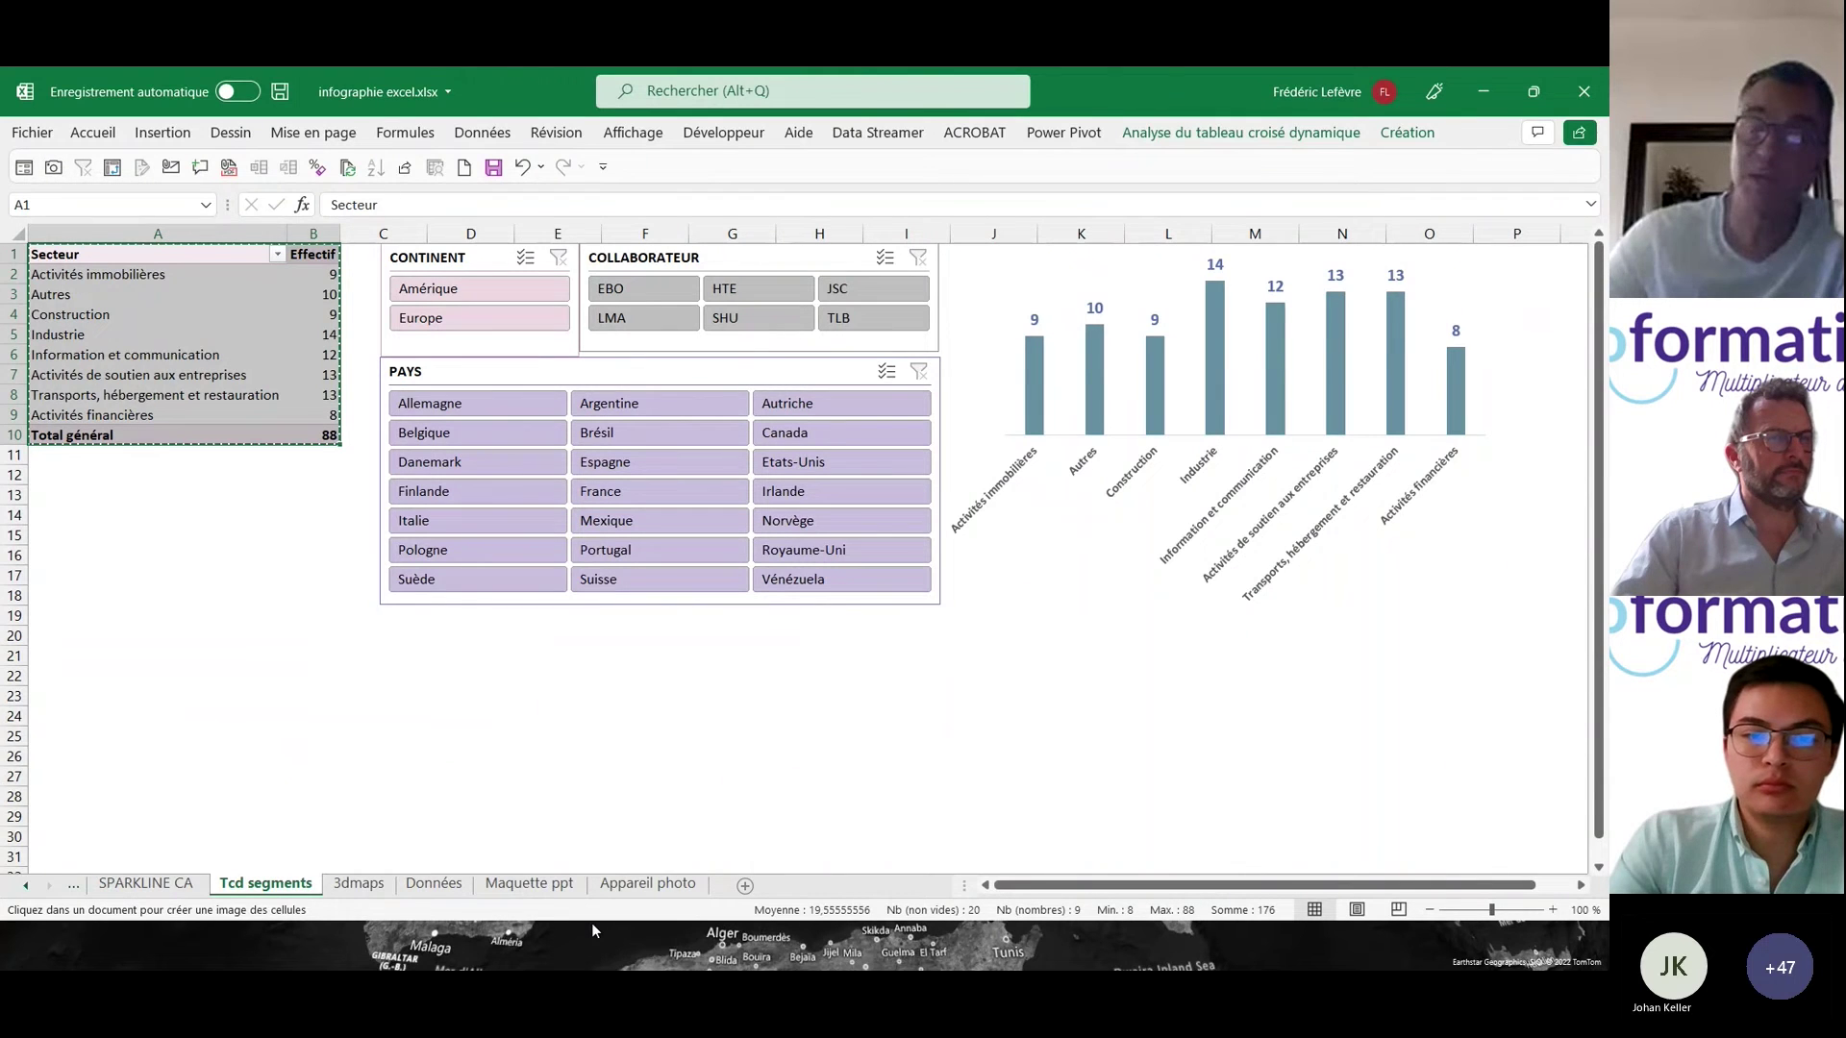
{"action": "left_click", "coordinate": [659, 884]}
{"action": "left_click", "coordinate": [983, 310]}
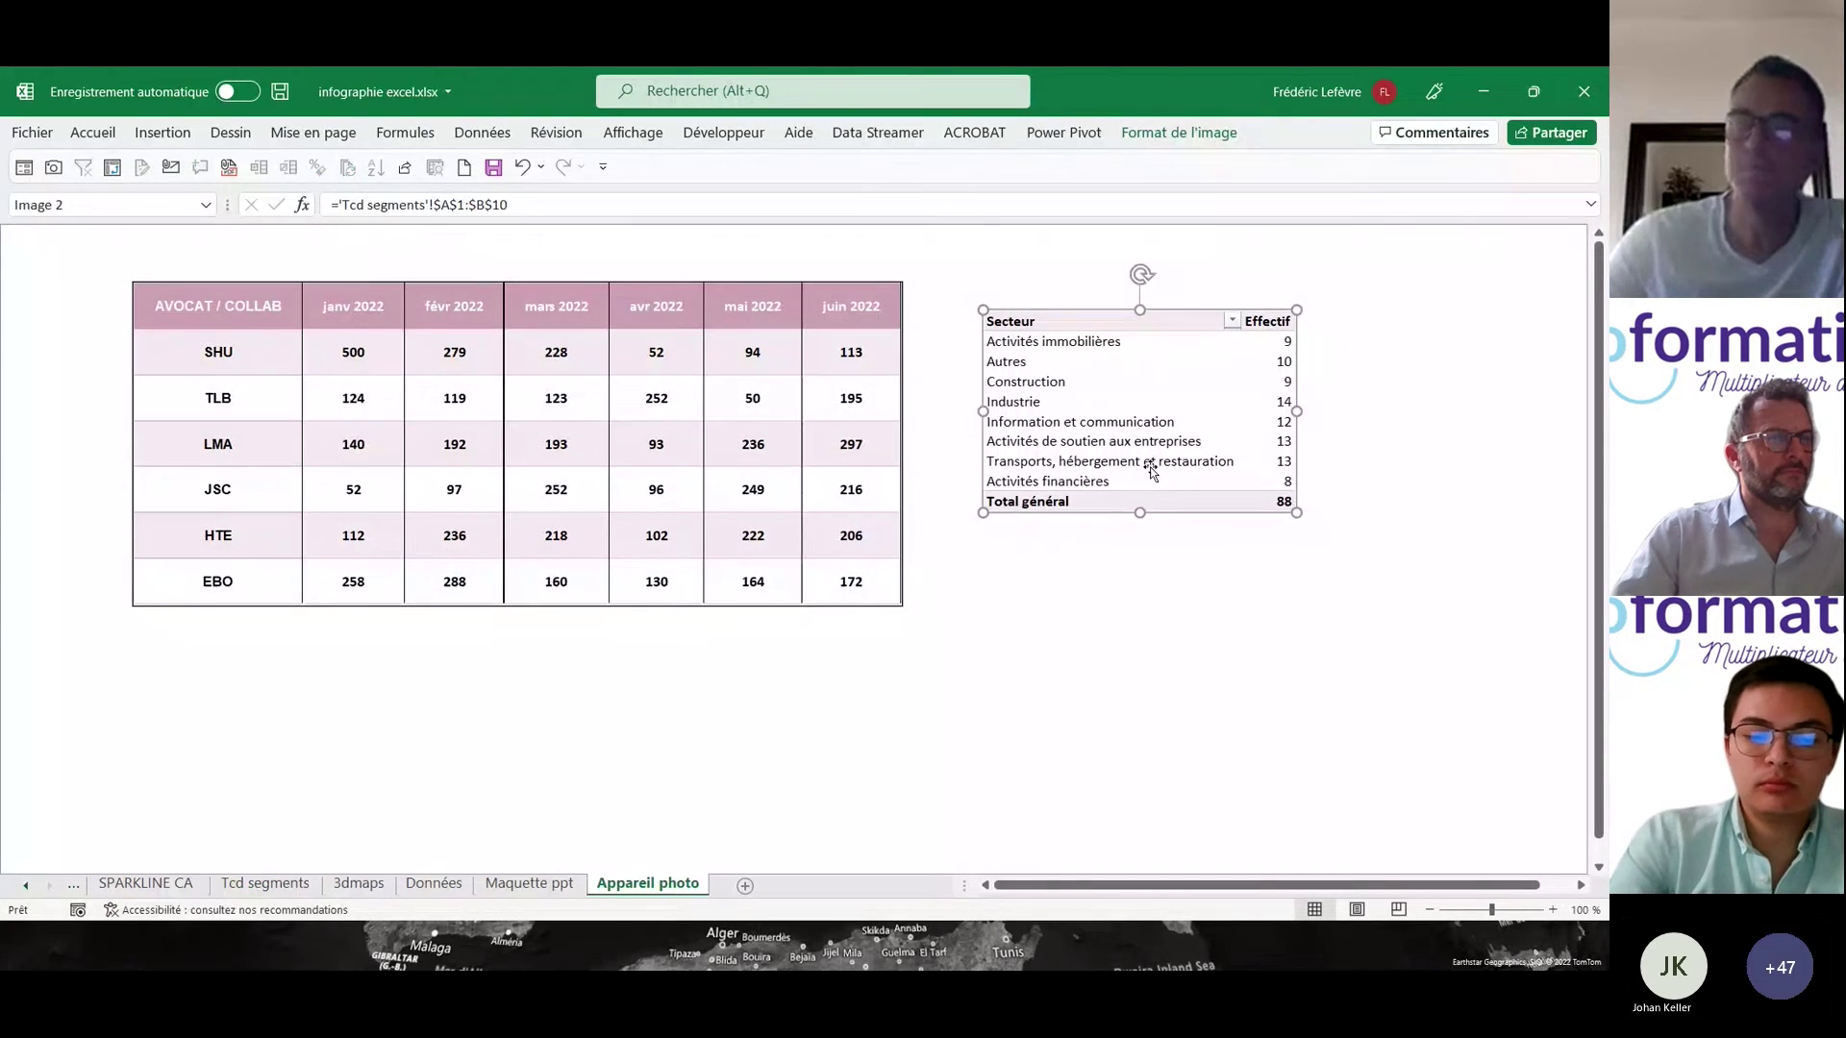
{"action": "left_click_drag", "start_coordinate": [1144, 439], "coordinate": [1108, 407]}
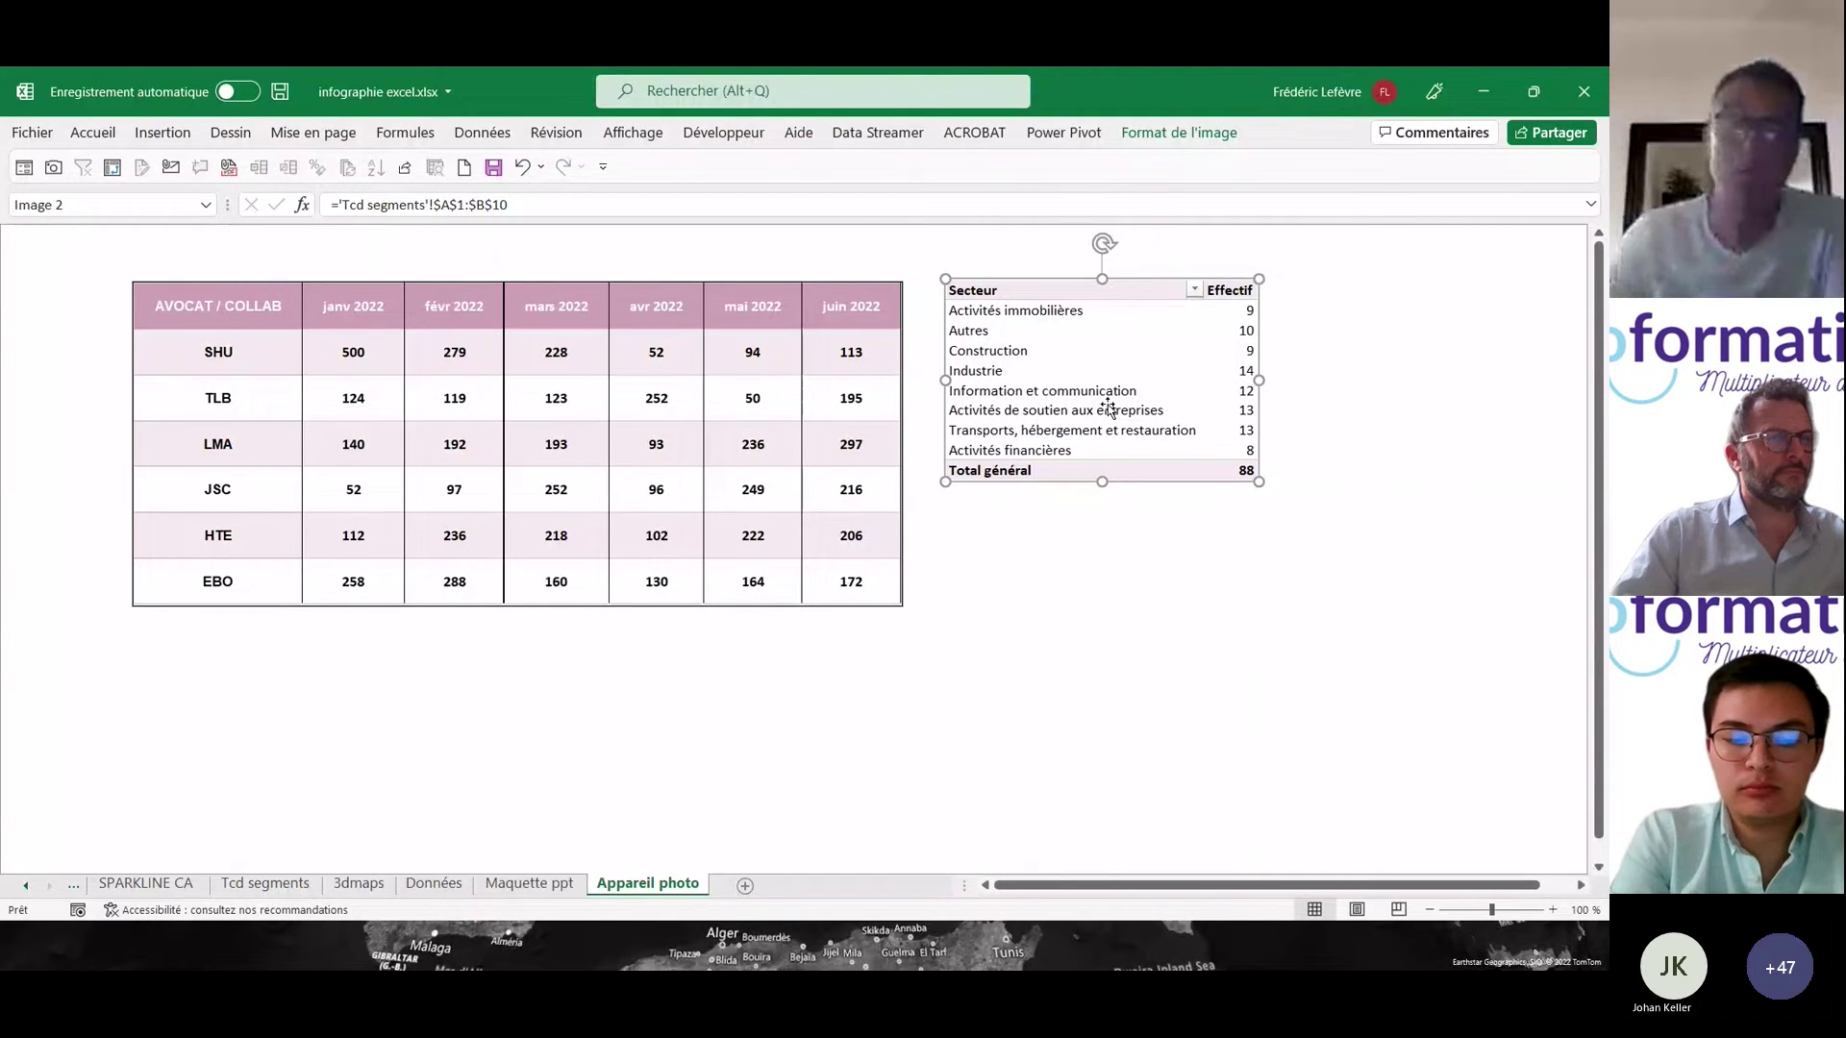
{"action": "left_click_drag", "start_coordinate": [1109, 408], "coordinate": [1072, 383]}
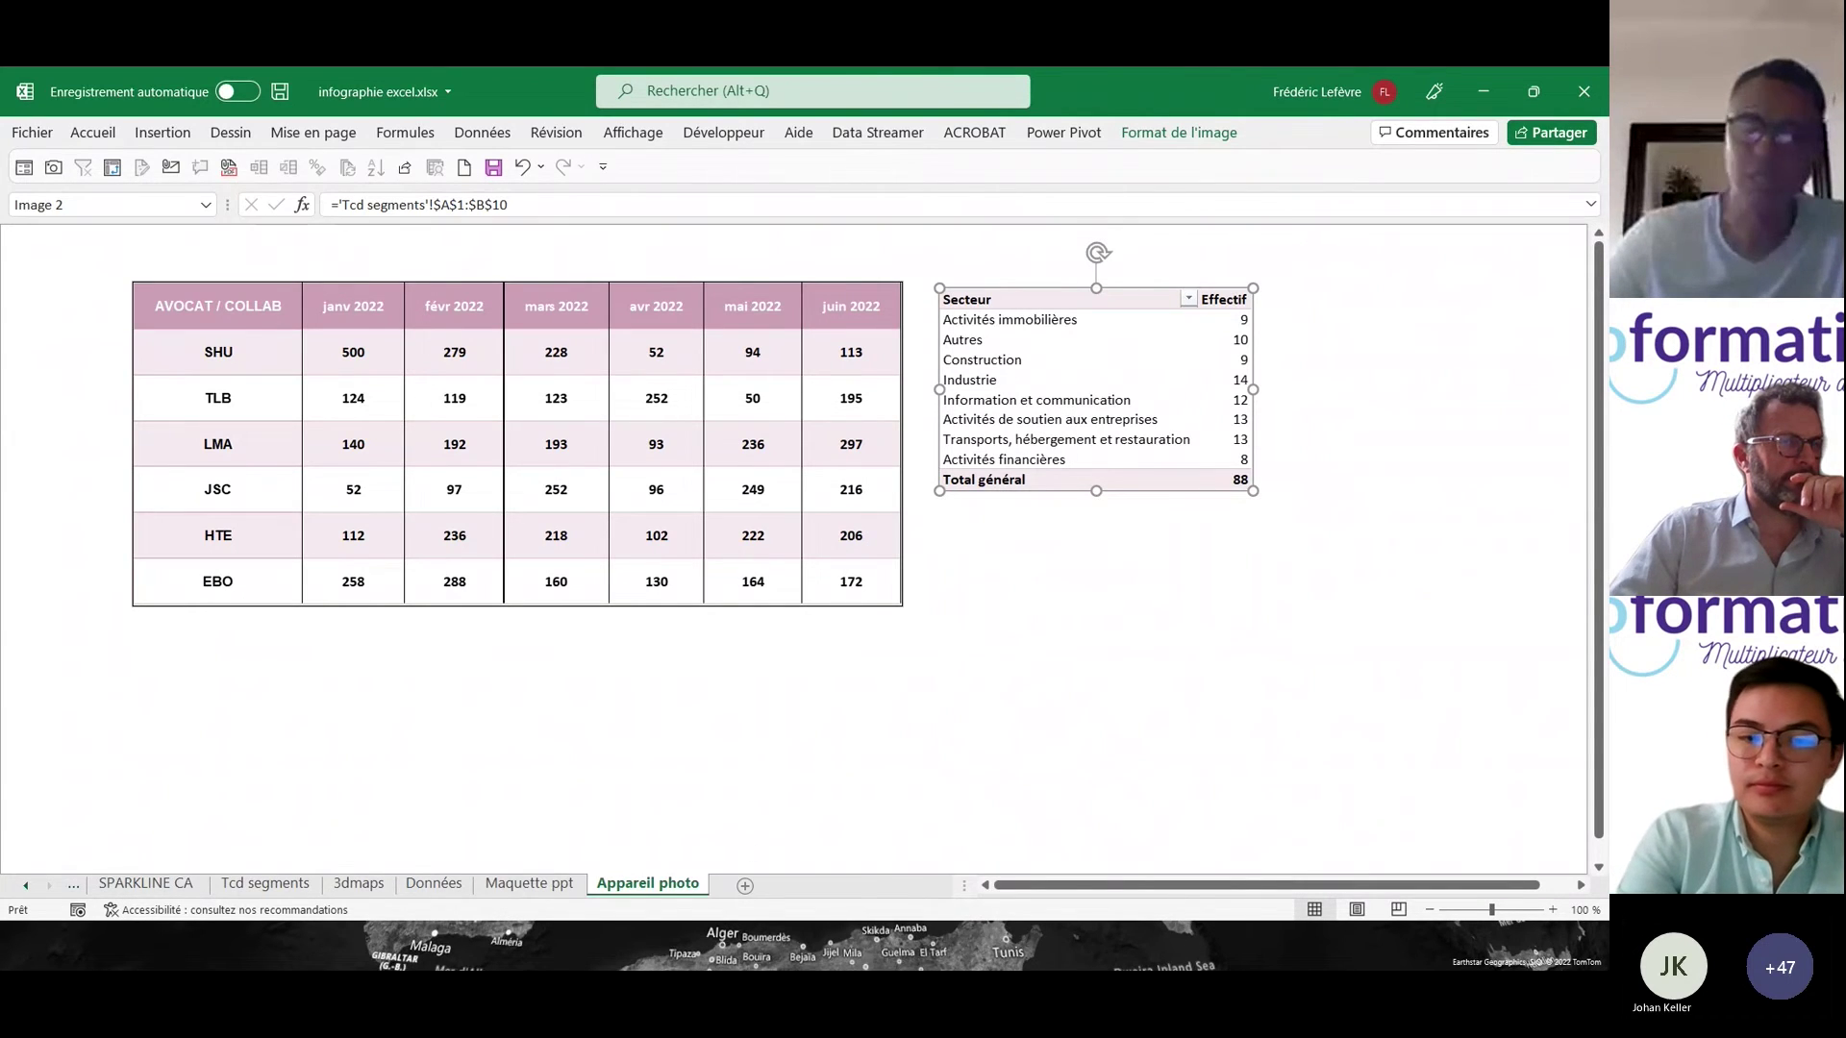
- Look at the option for hiding the Maquette ppt sheet and return to the Appareil photo sheet
{"action": "right_click", "coordinate": [563, 889]}
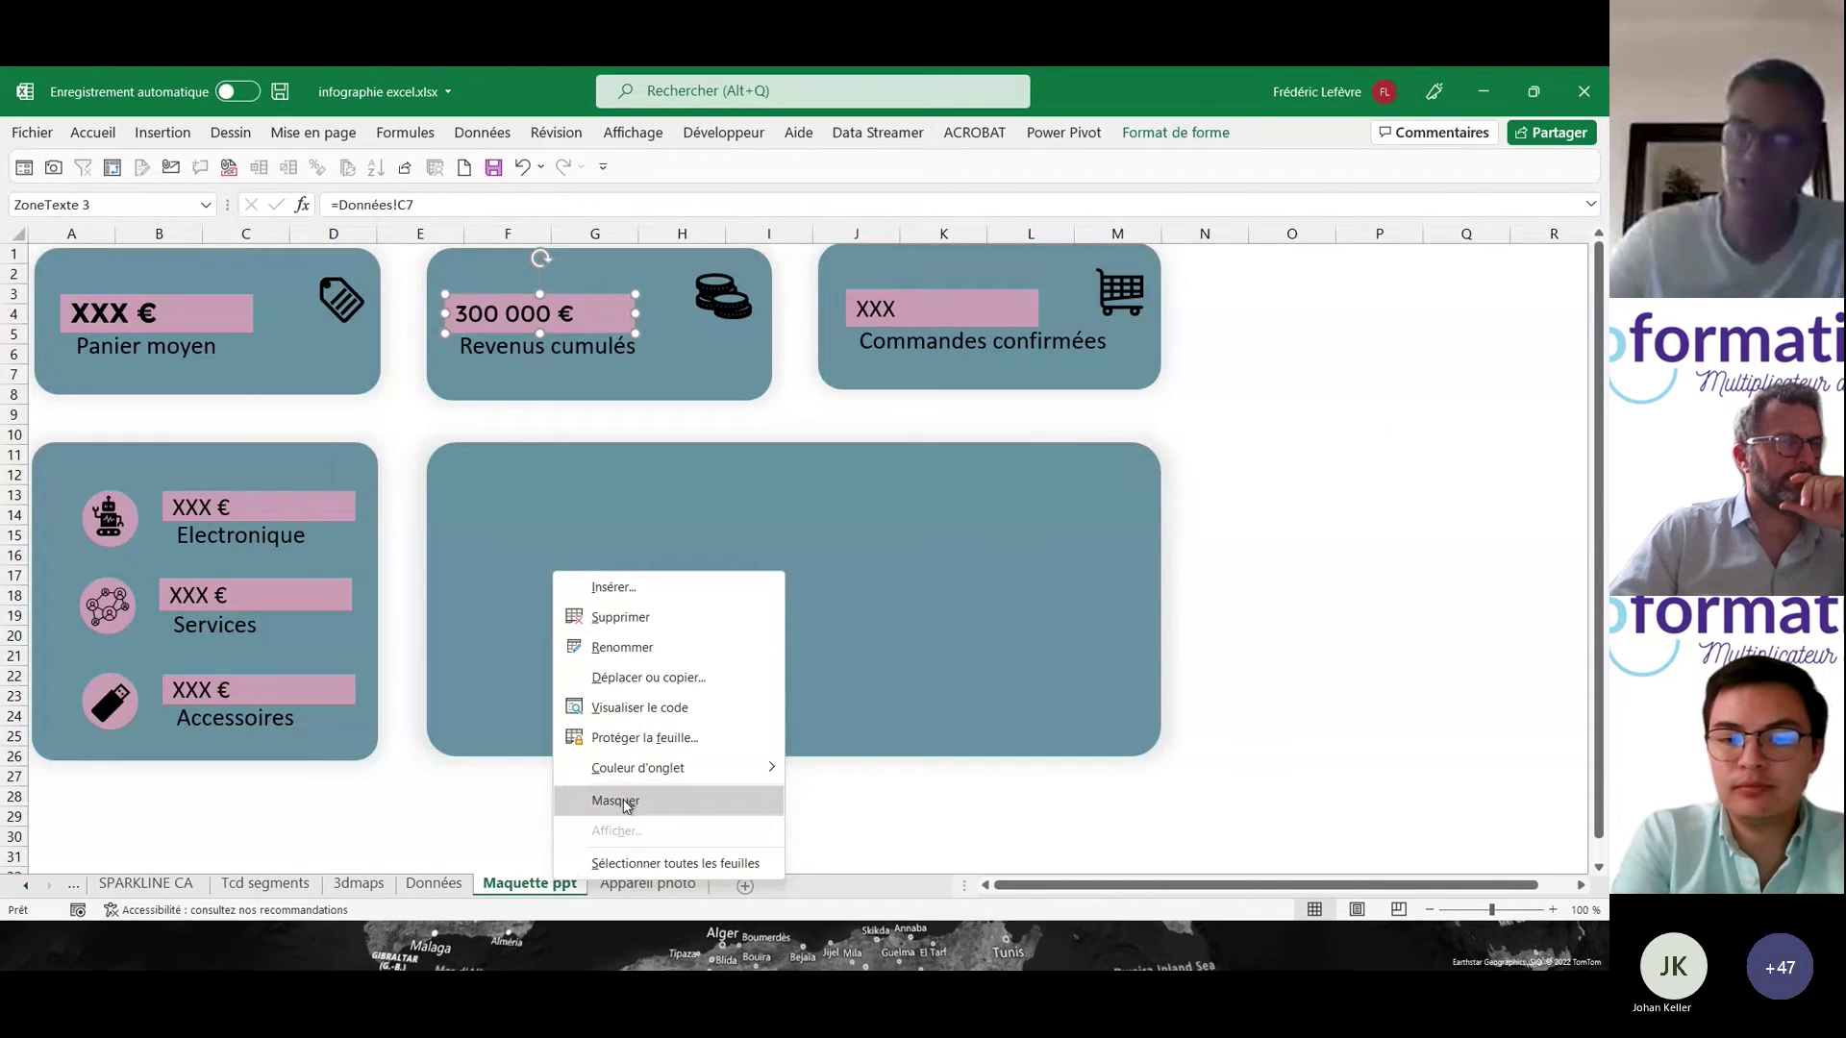
{"action": "left_click", "coordinate": [624, 889]}
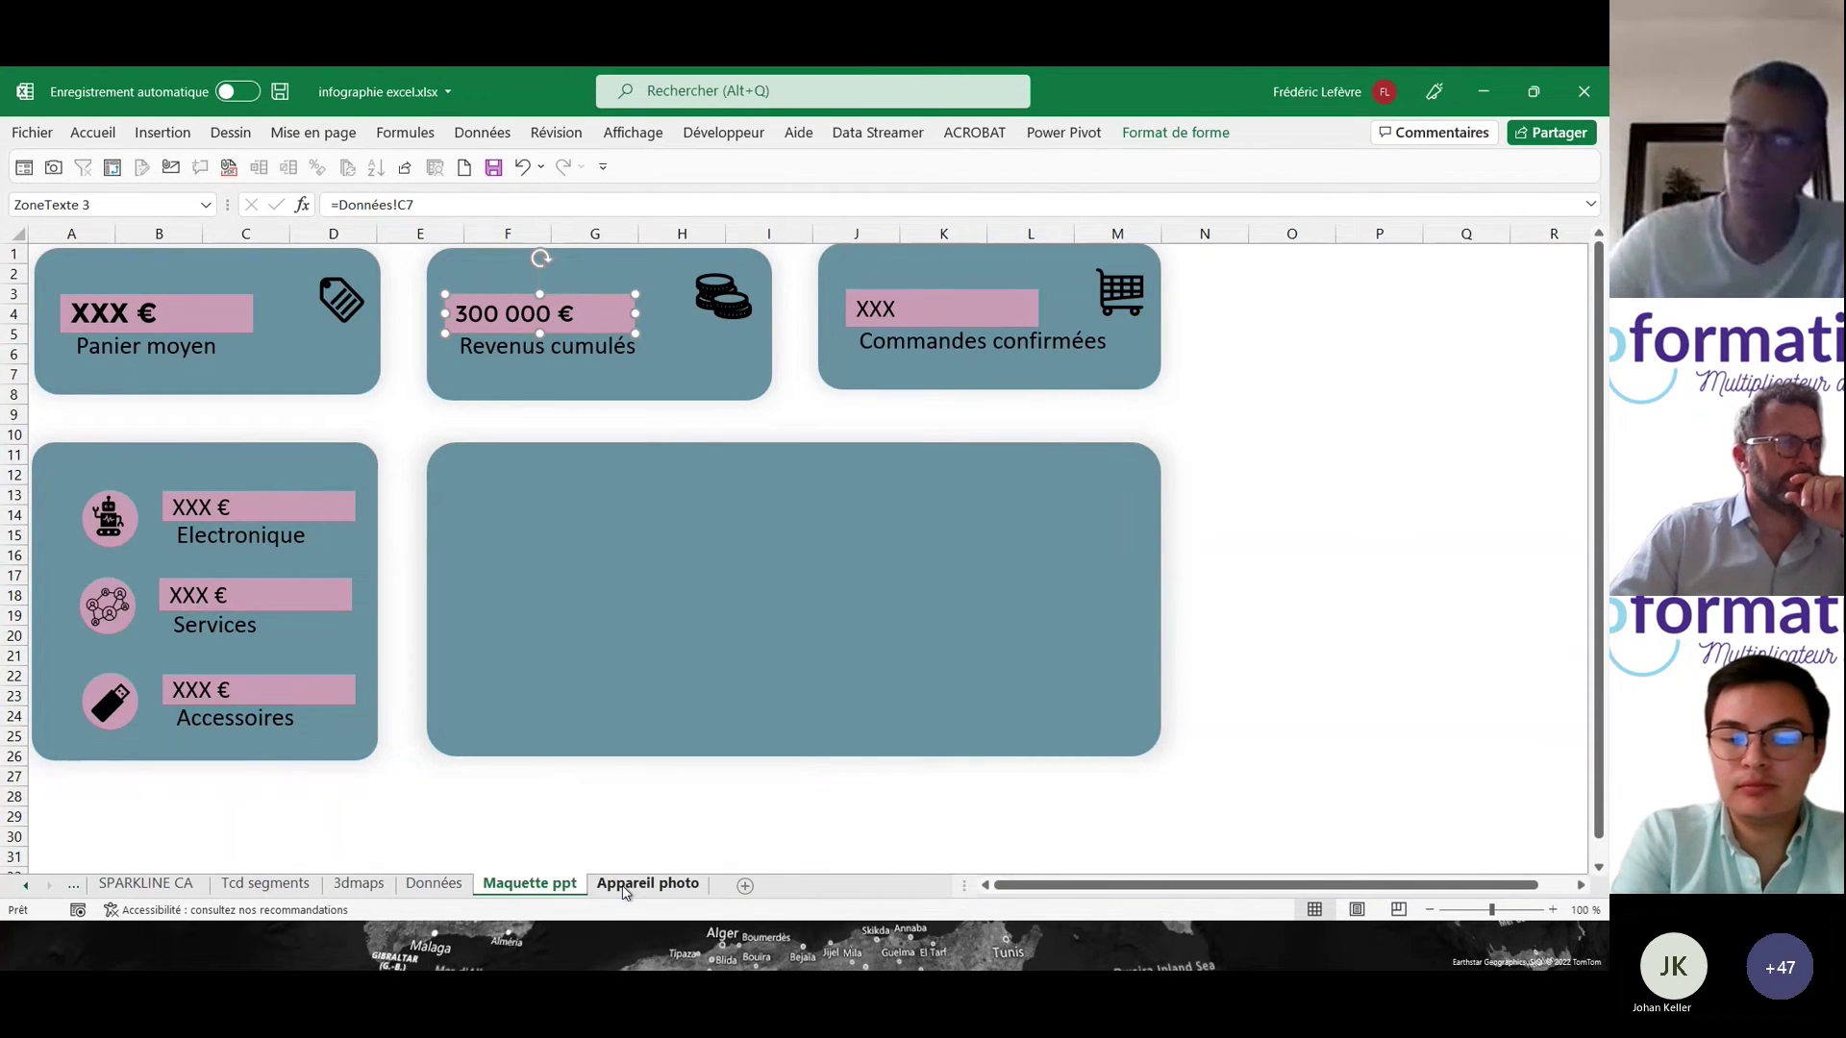
{"action": "left_click", "coordinate": [625, 889]}
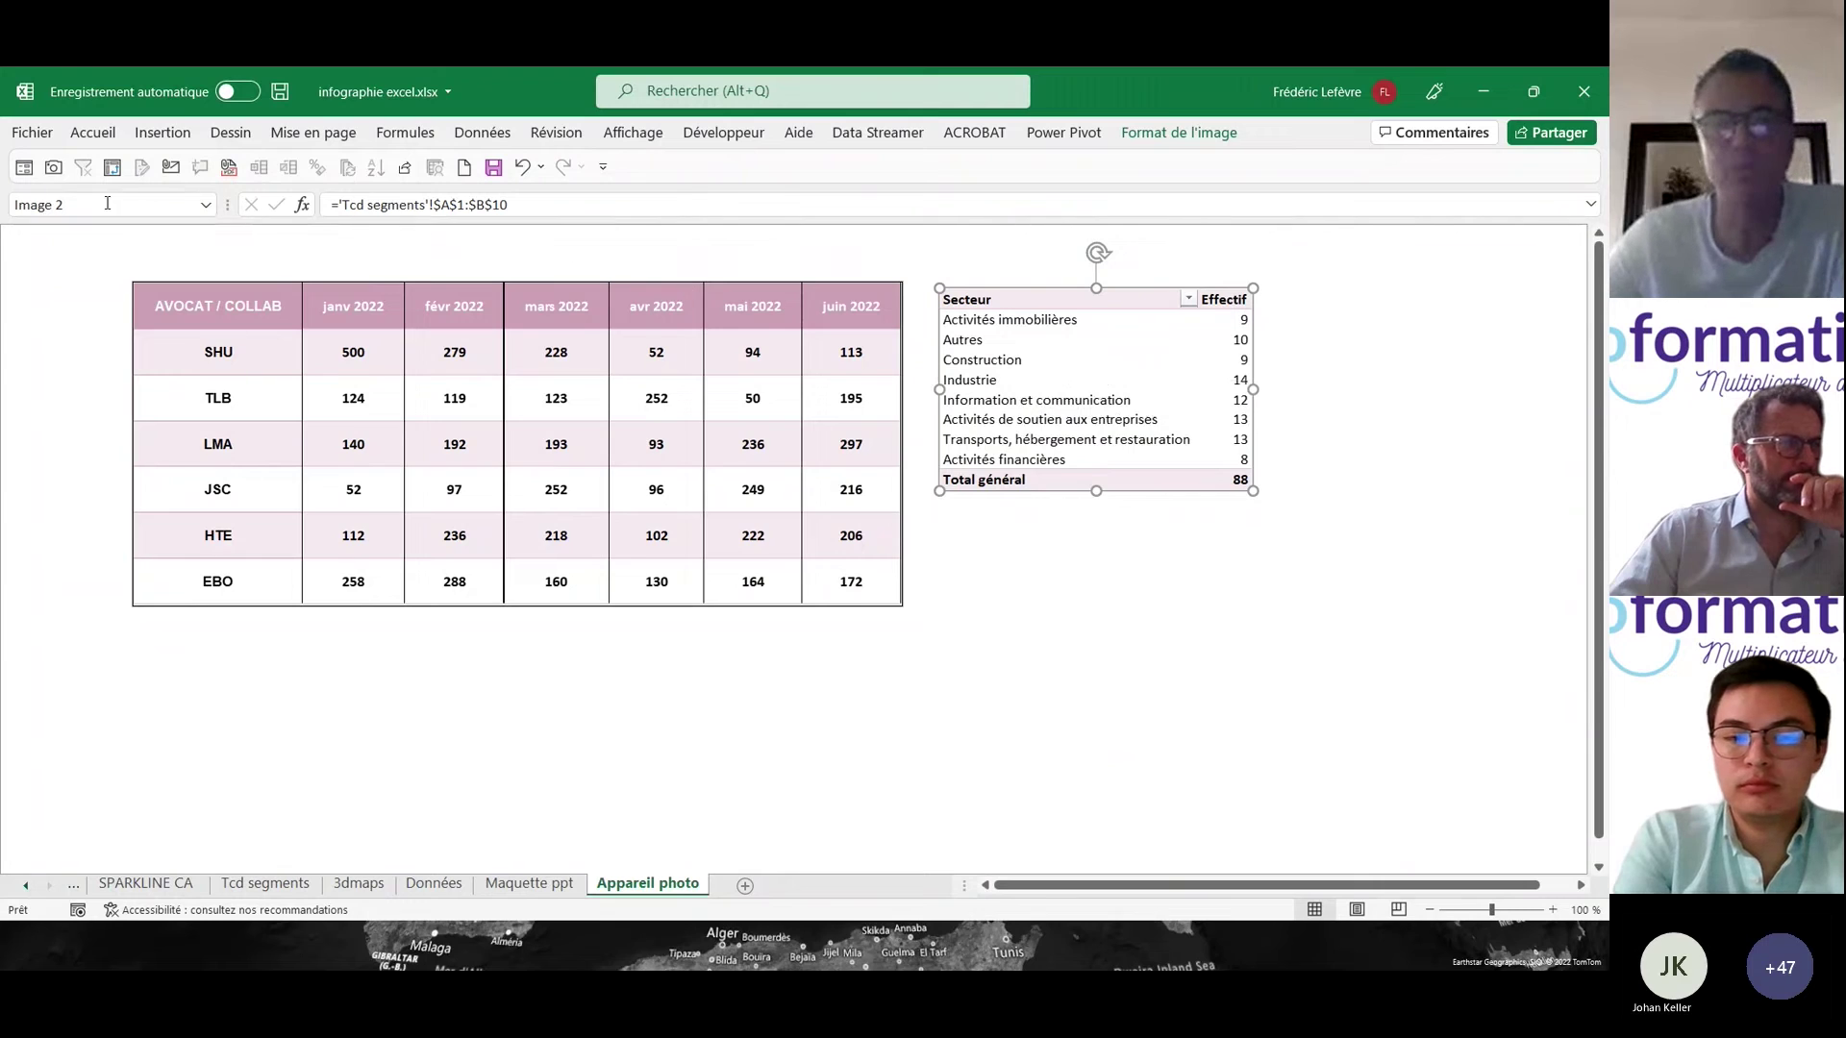
- Locate the Appareil photo command among the commands not on the ribbon in the Quick Access Toolbar options, and close without changes
{"action": "left_click", "coordinate": [604, 167]}
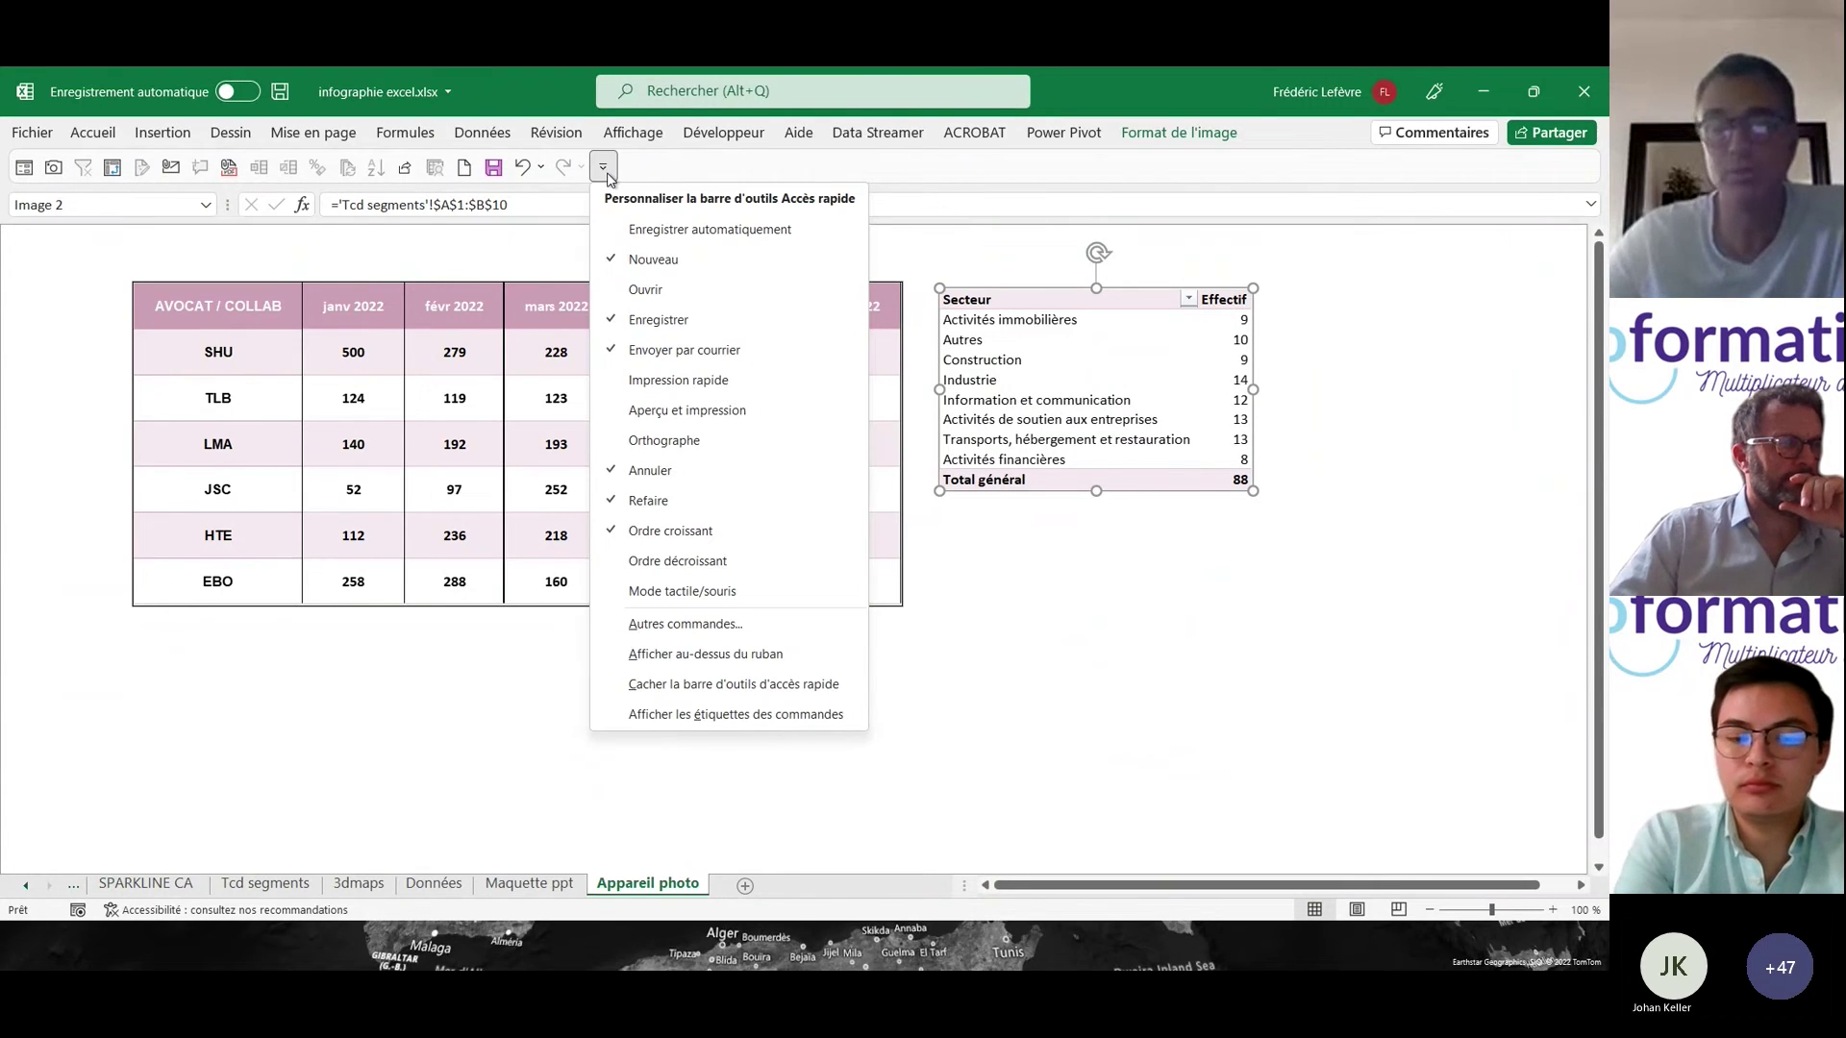
{"action": "left_click", "coordinate": [641, 626]}
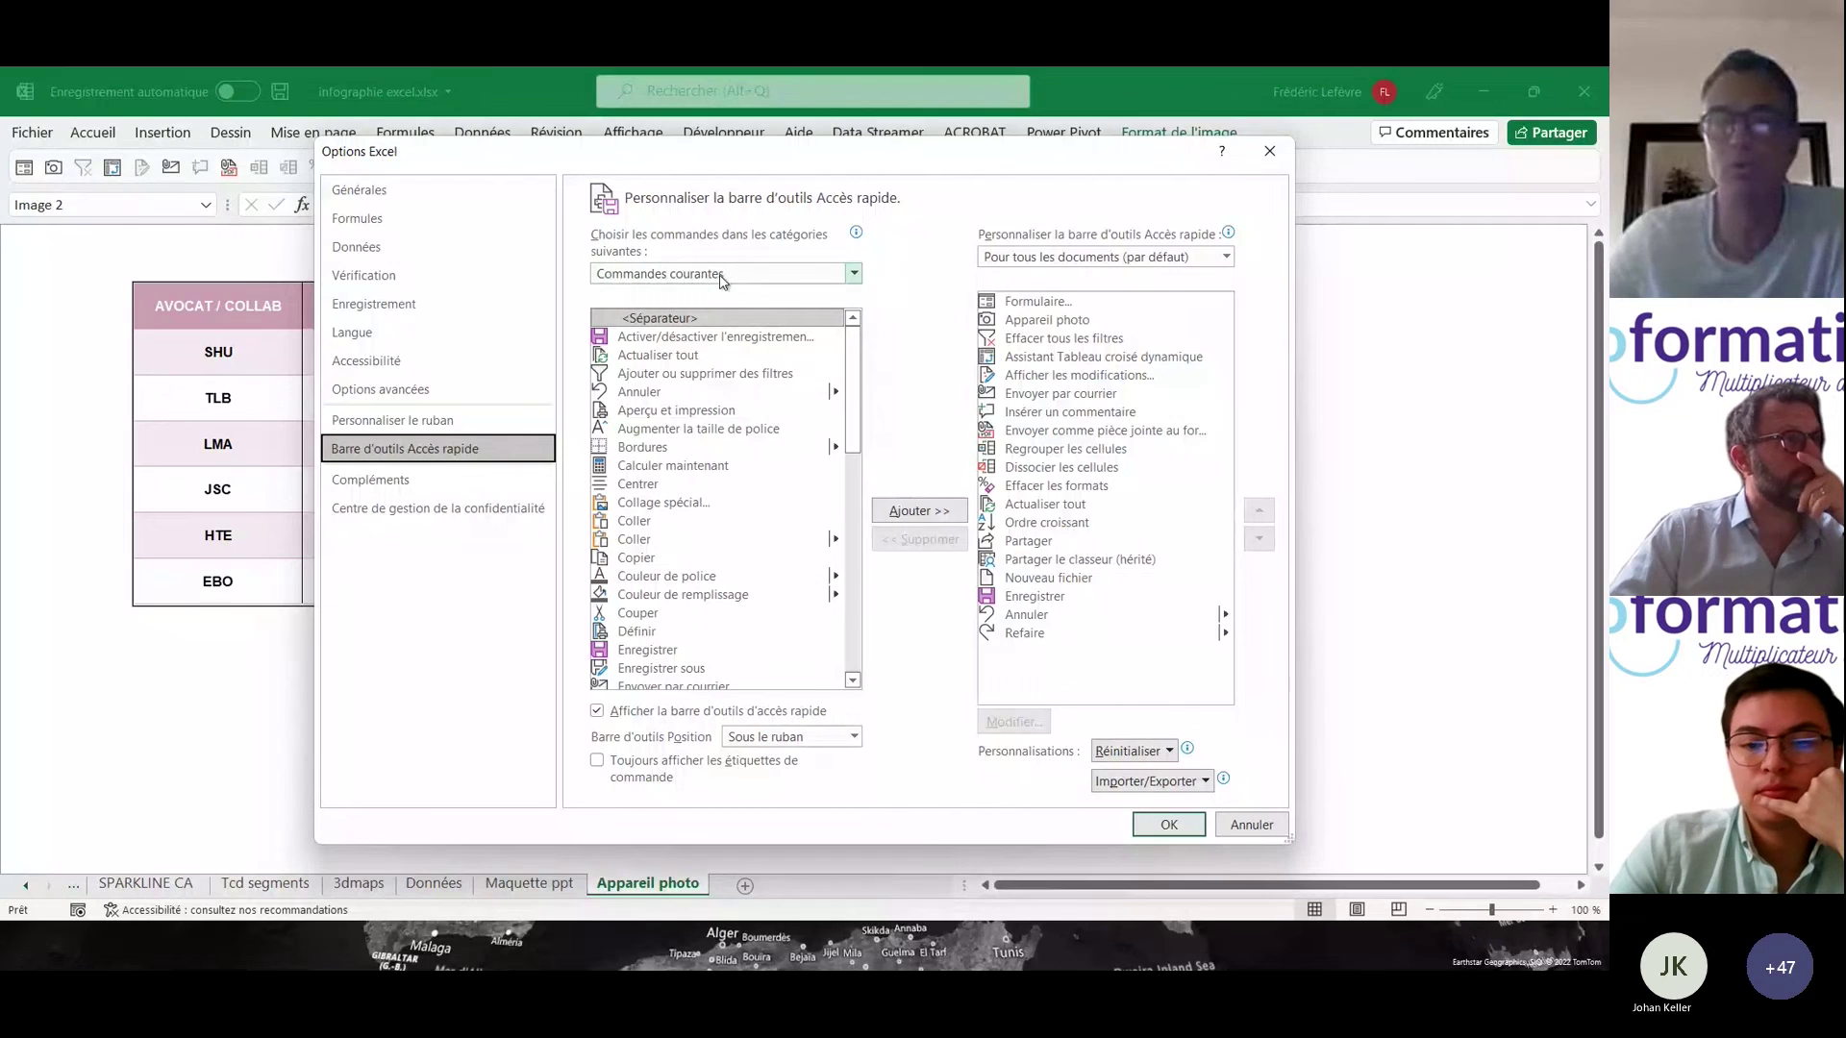
{"action": "left_click", "coordinate": [723, 277]}
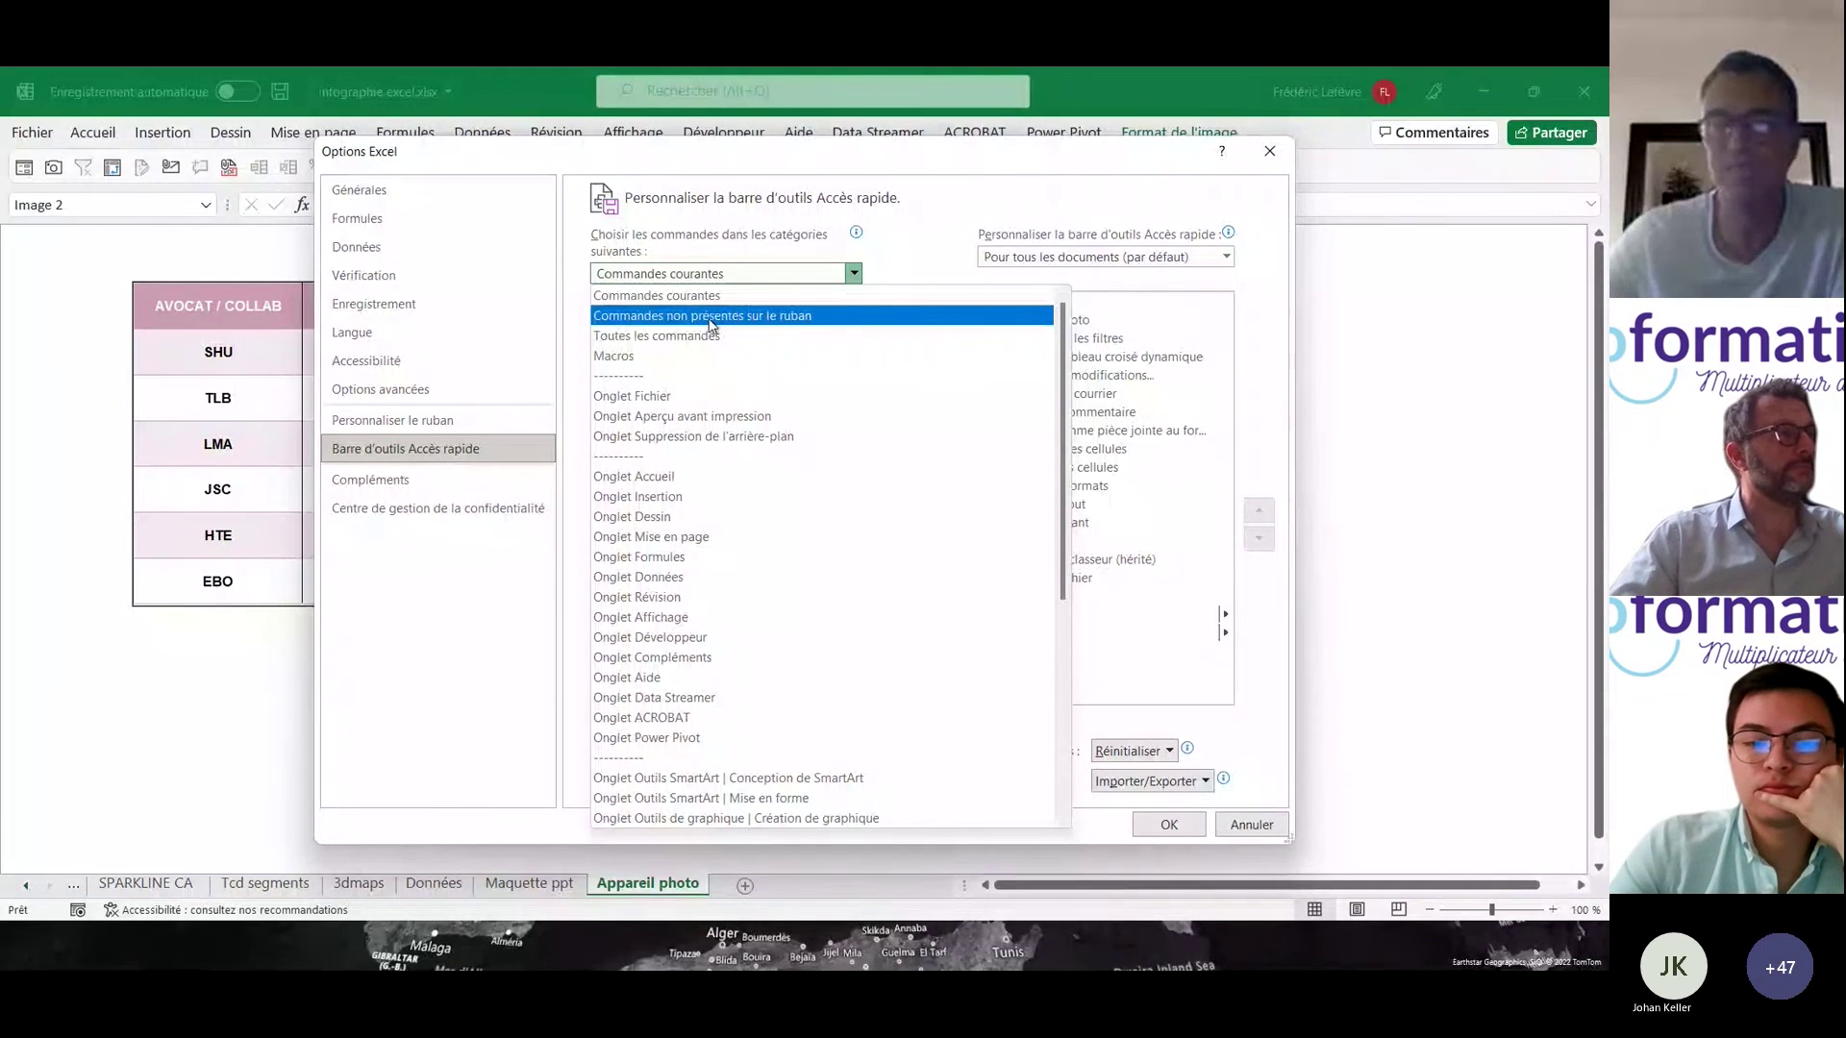
{"action": "left_click", "coordinate": [712, 317]}
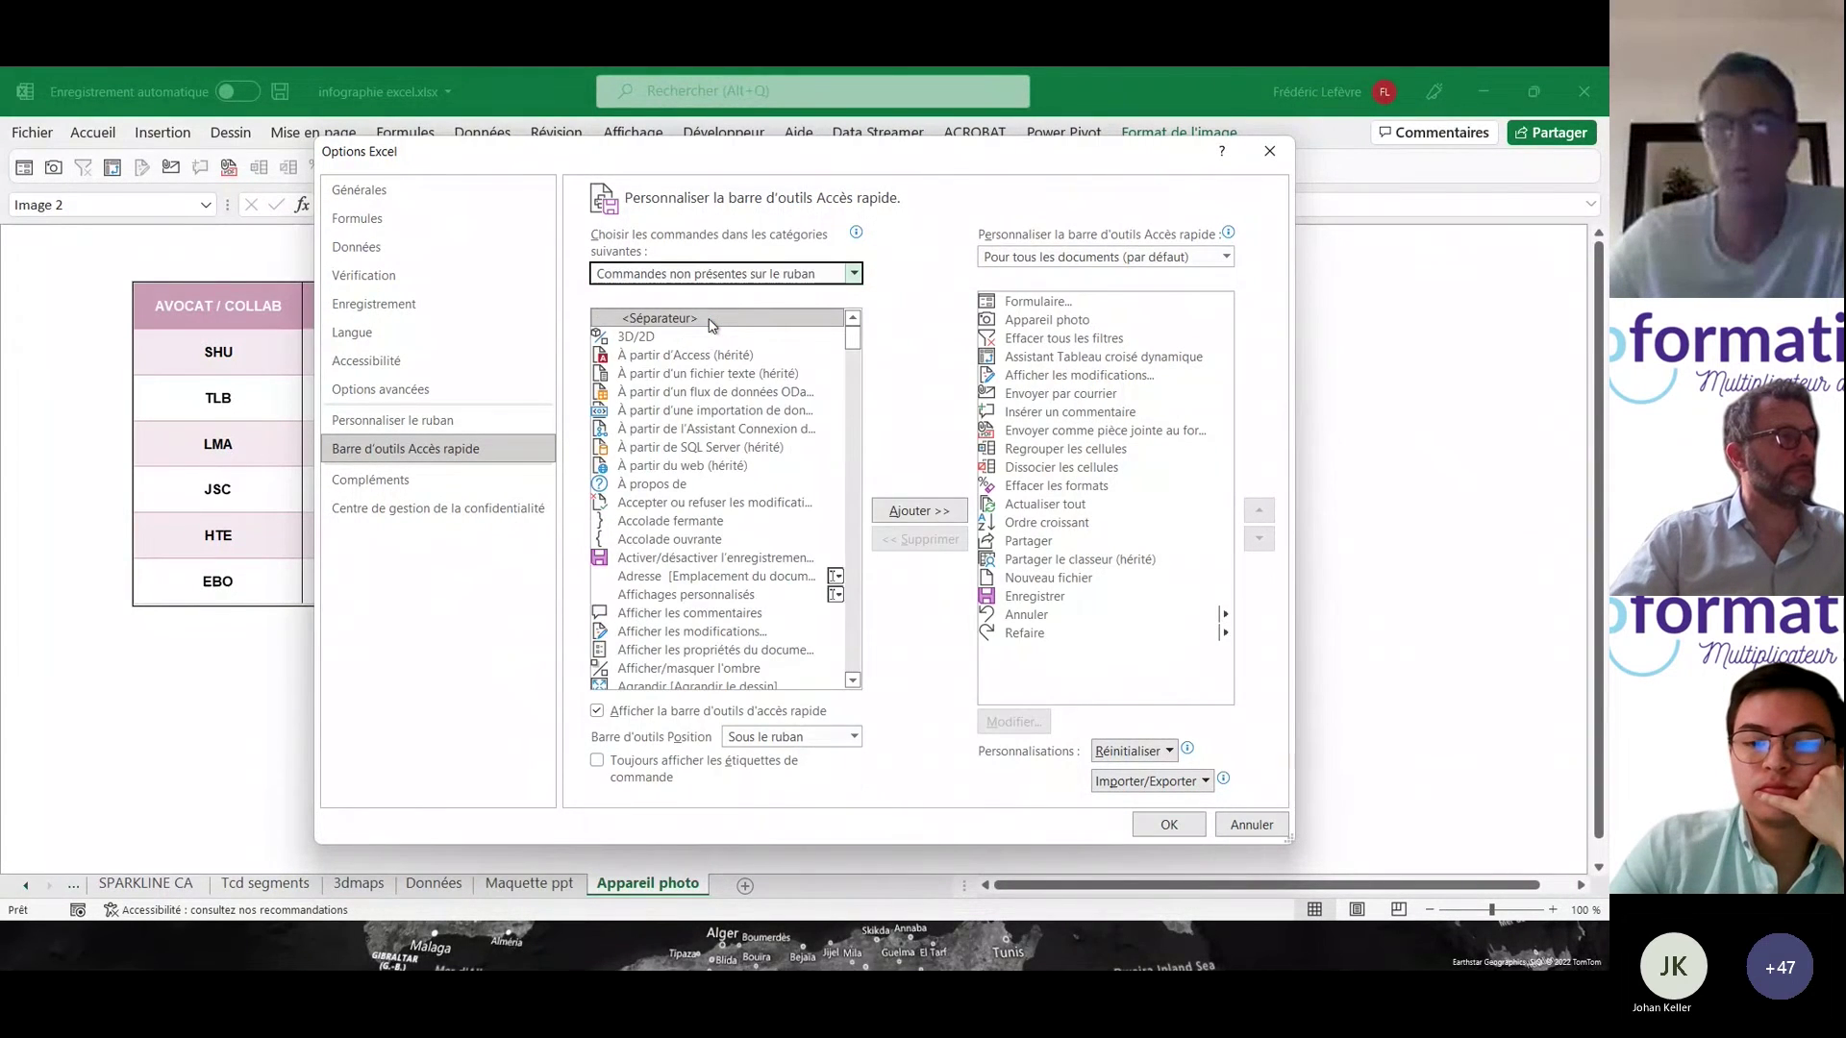
{"action": "left_click", "coordinate": [660, 432]}
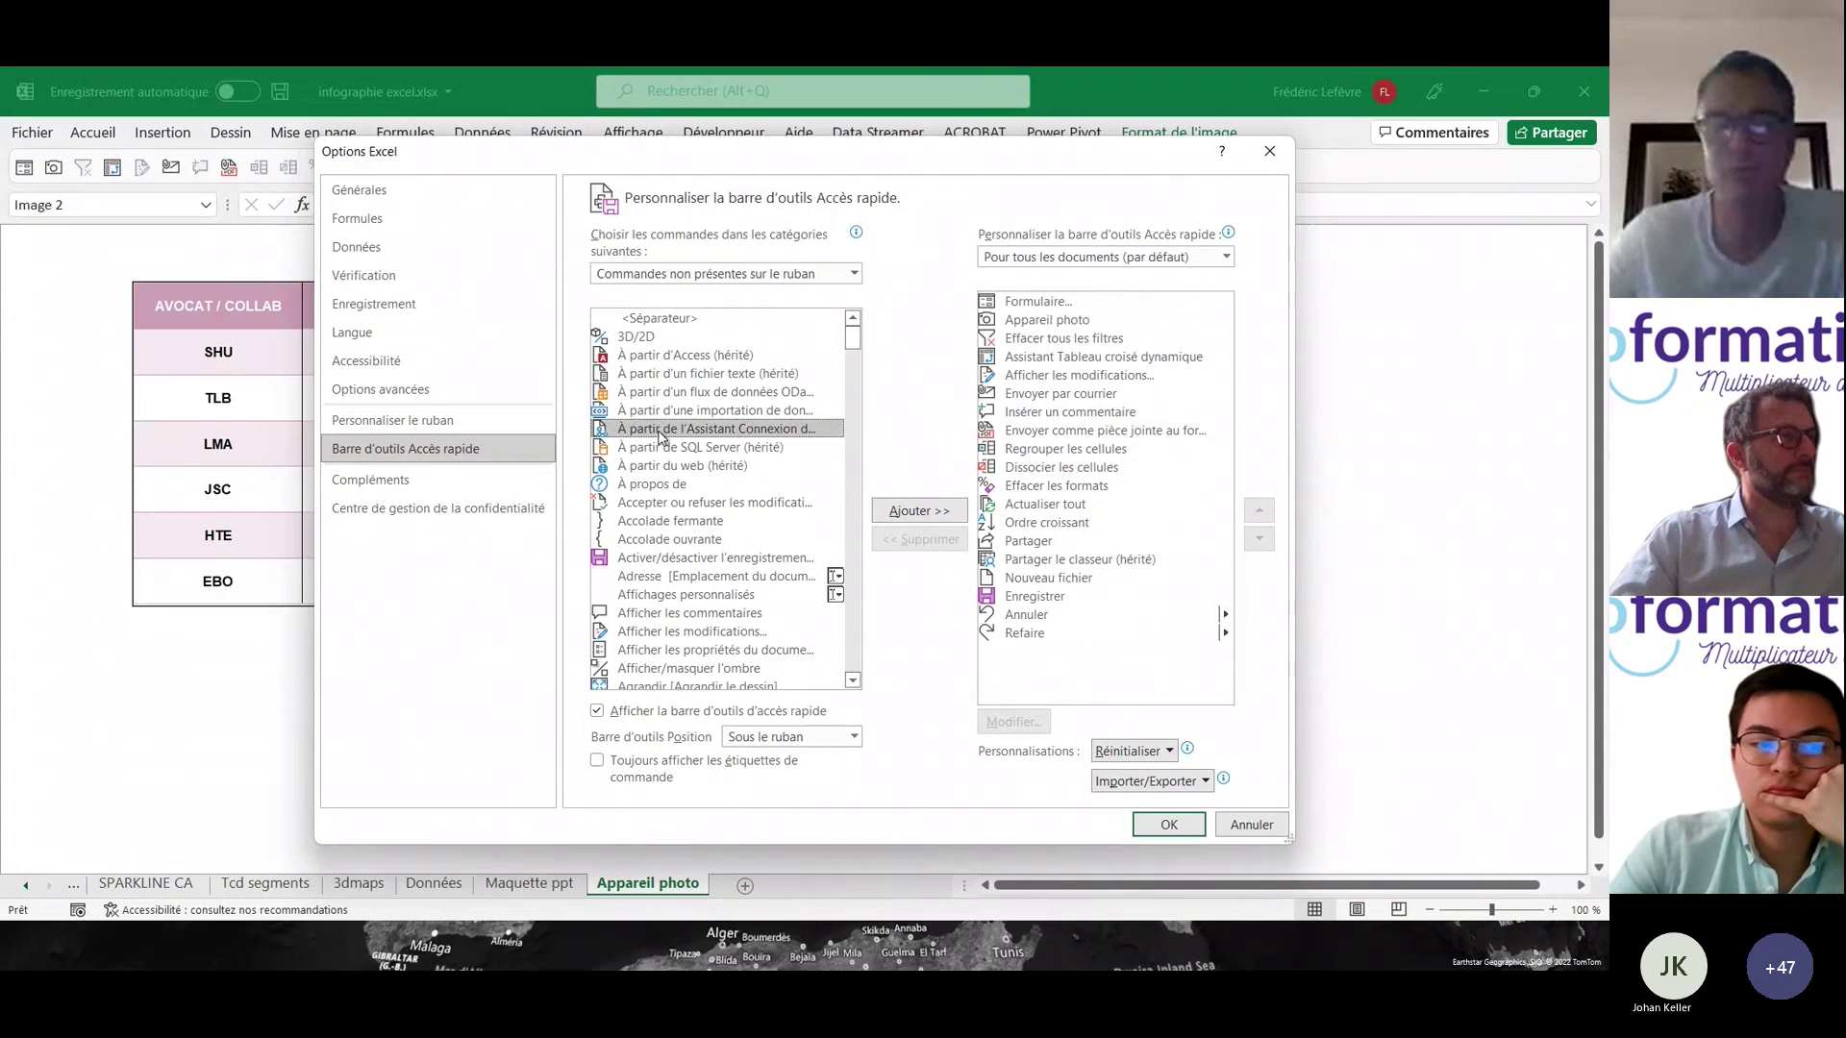
{"action": "scroll", "coordinate": [660, 435], "scroll_direction": "down", "scroll_amount": 4}
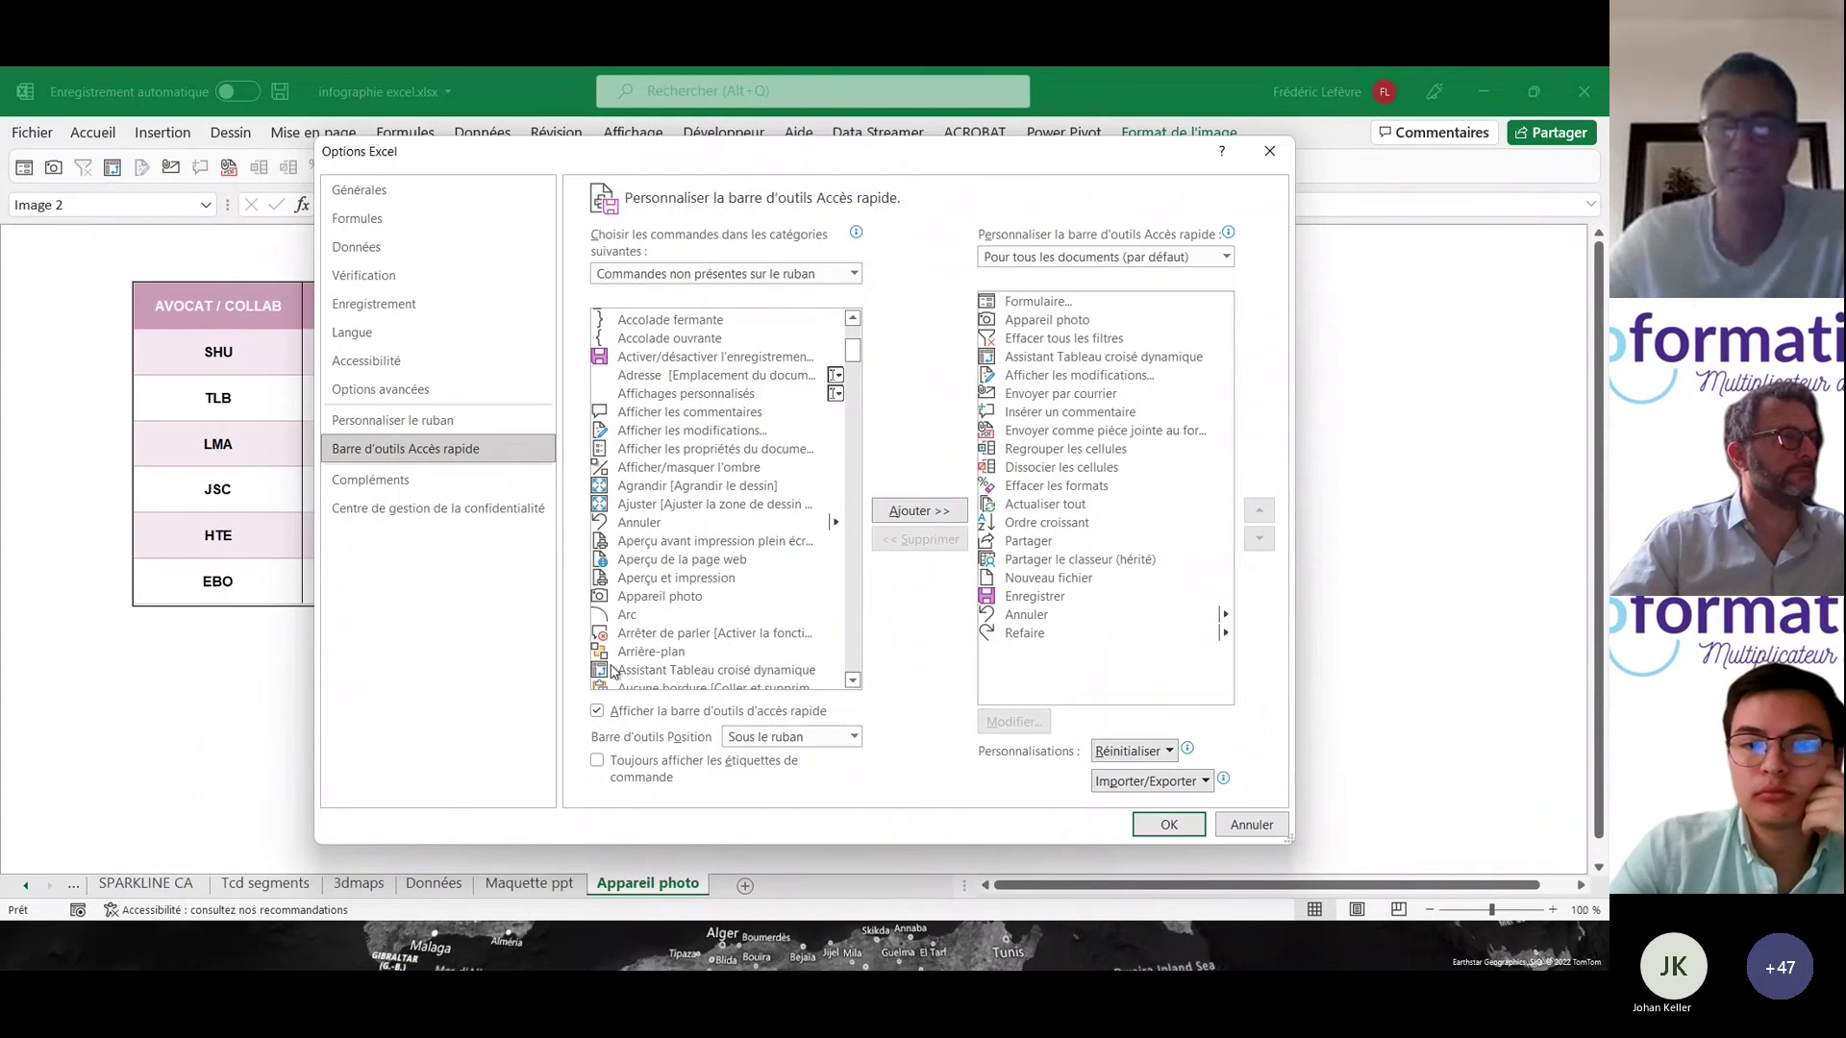
{"action": "left_click", "coordinate": [675, 596]}
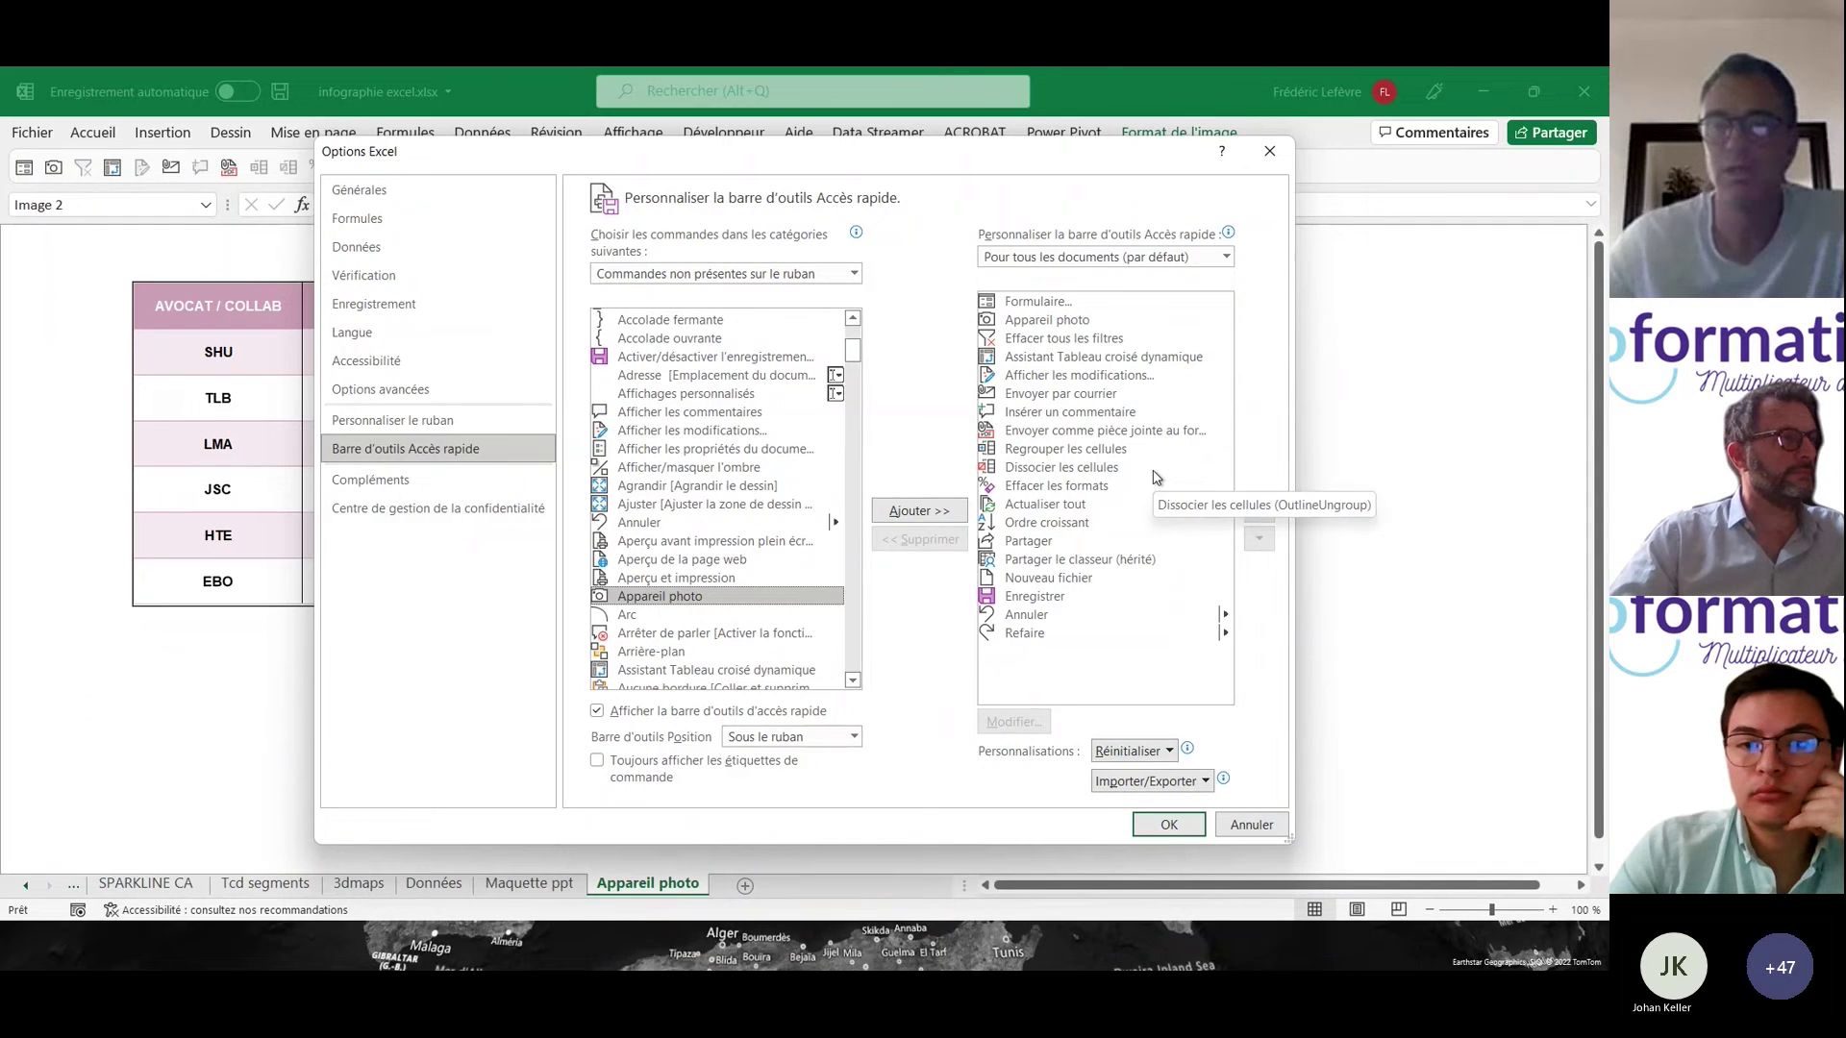
{"action": "left_click", "coordinate": [1279, 153]}
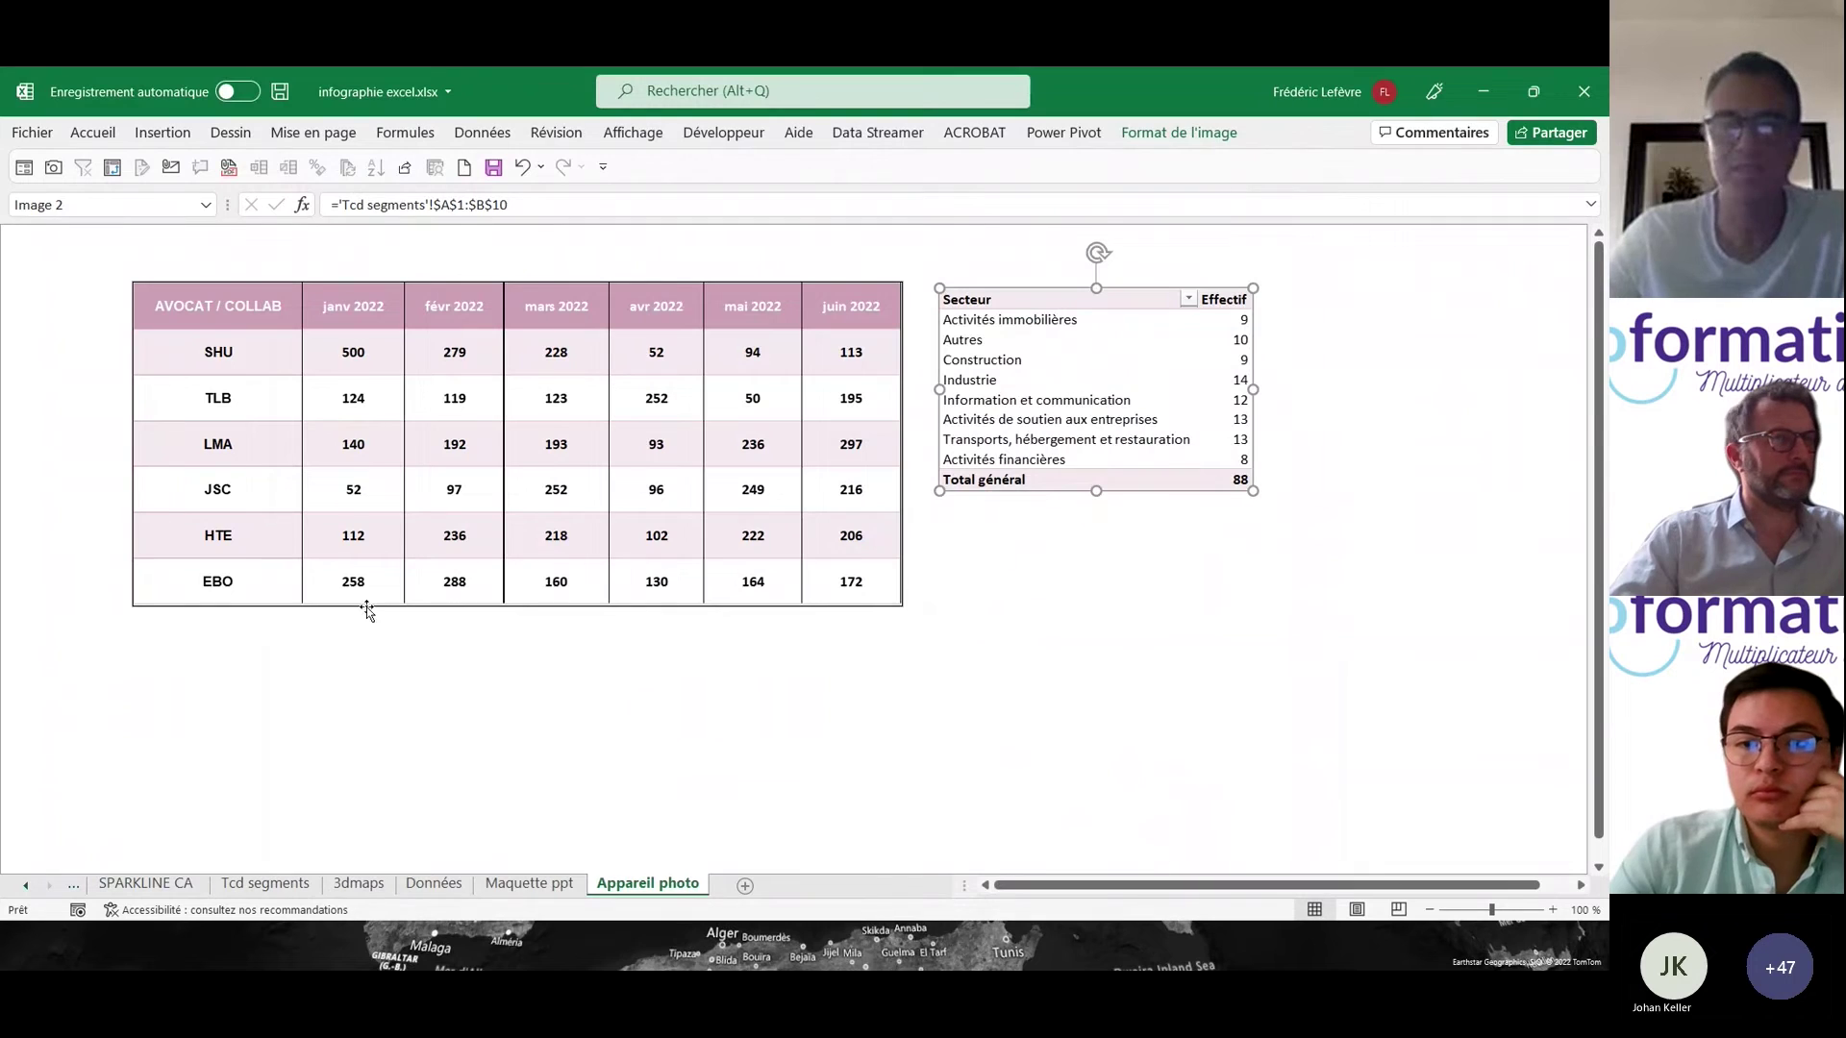
- Capture range A4:B8 of Tcd segments with the camera tool and place the linked picture under the sector table picture on Appareil photo
{"action": "left_click", "coordinate": [369, 567]}
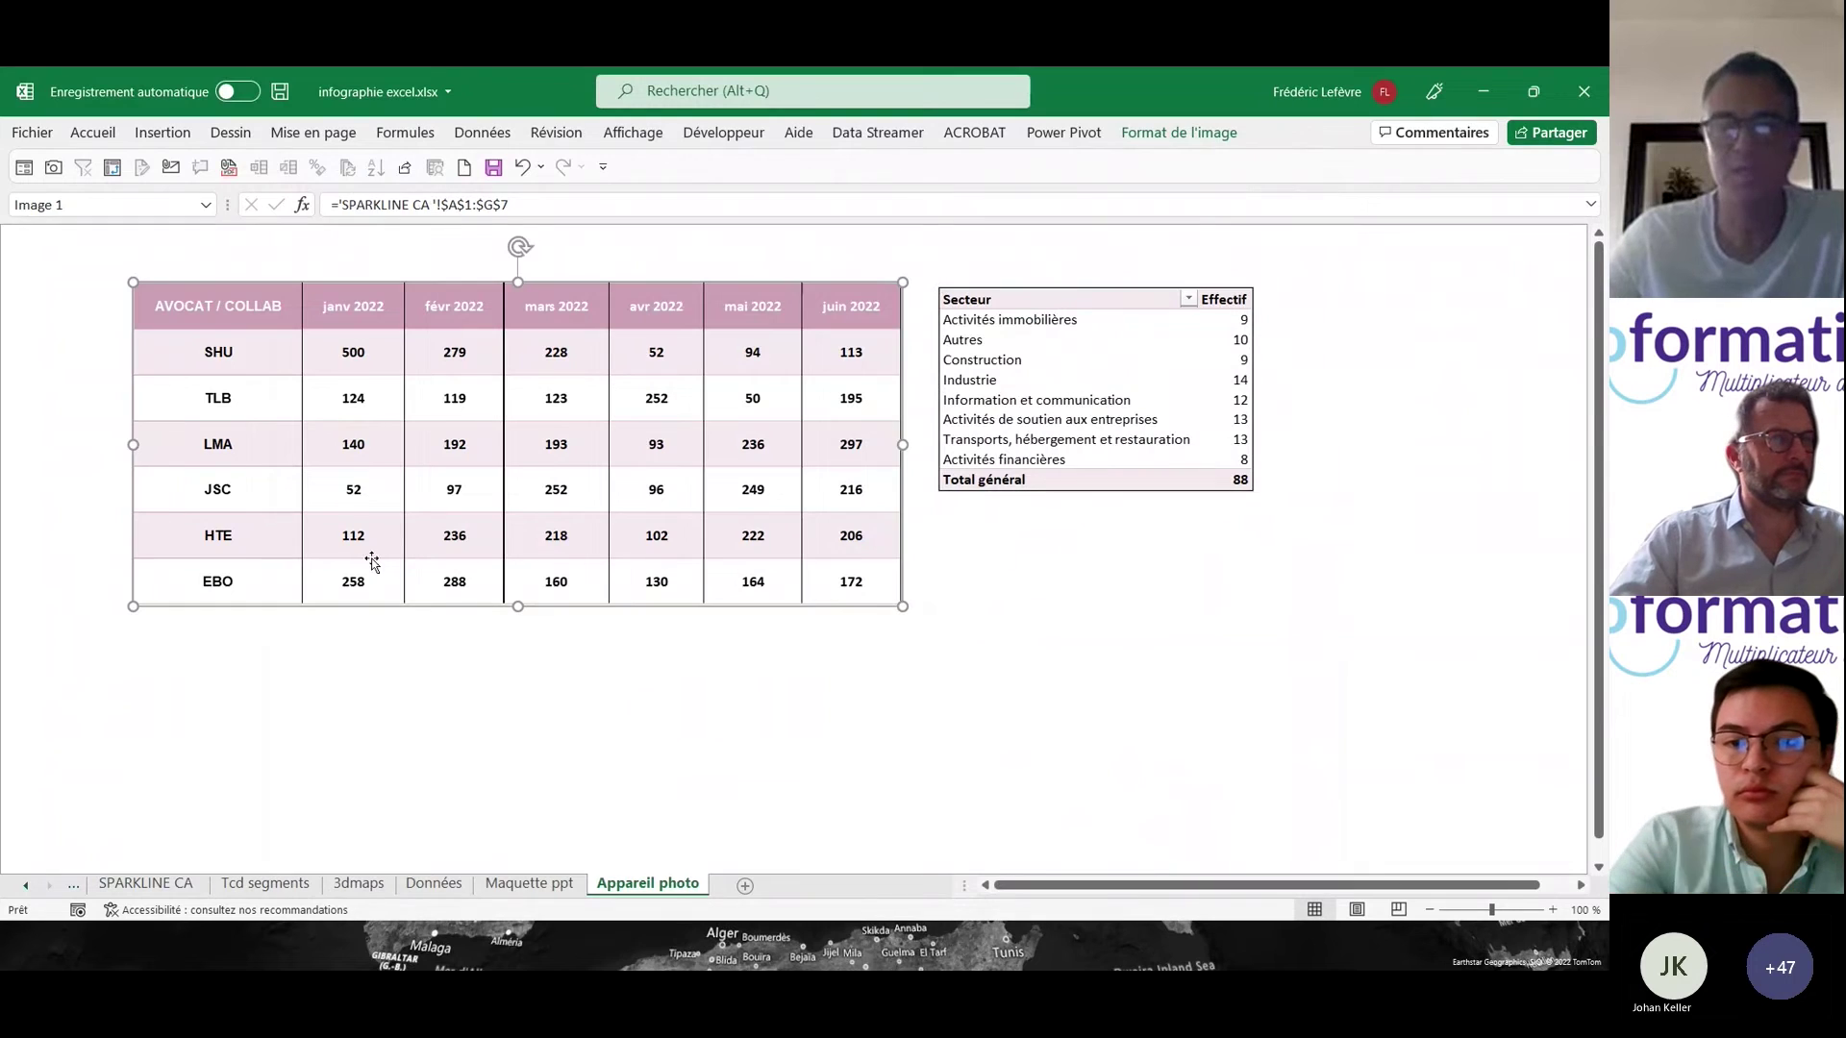
{"action": "left_click", "coordinate": [258, 886]}
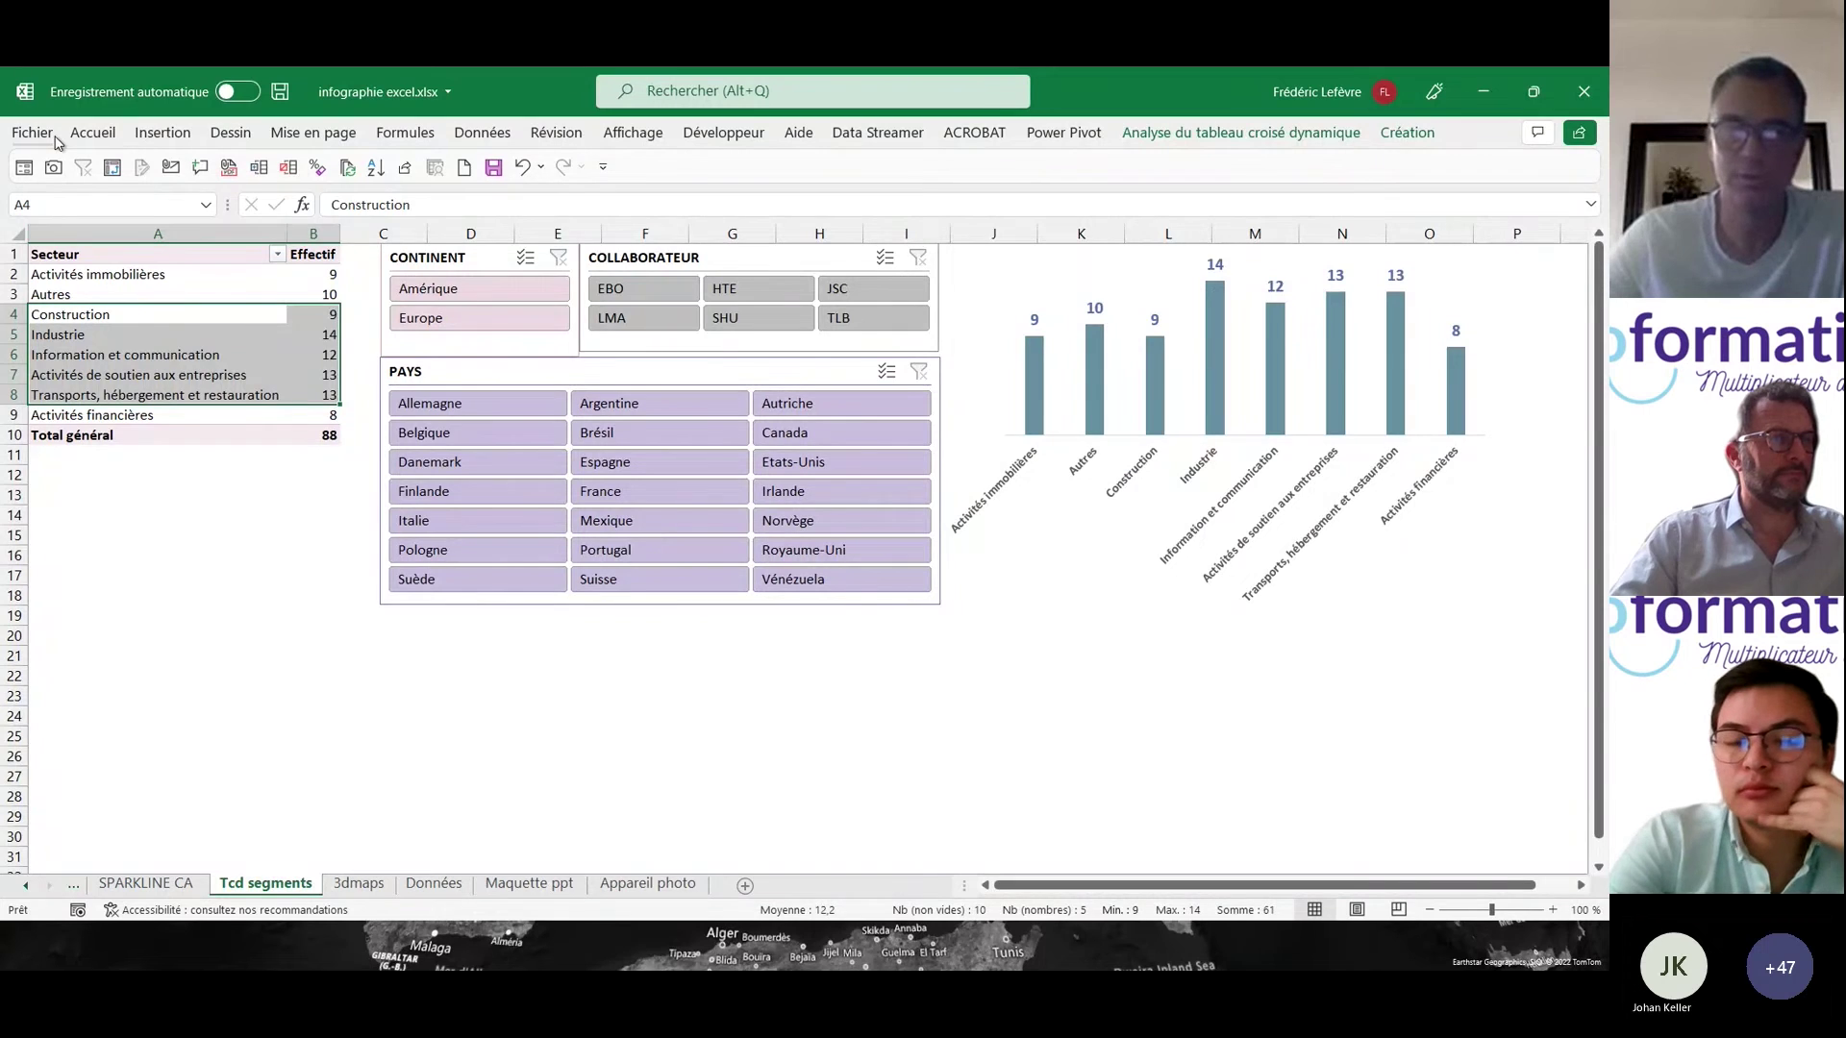
{"action": "left_click", "coordinate": [52, 167]}
{"action": "left_click", "coordinate": [647, 882]}
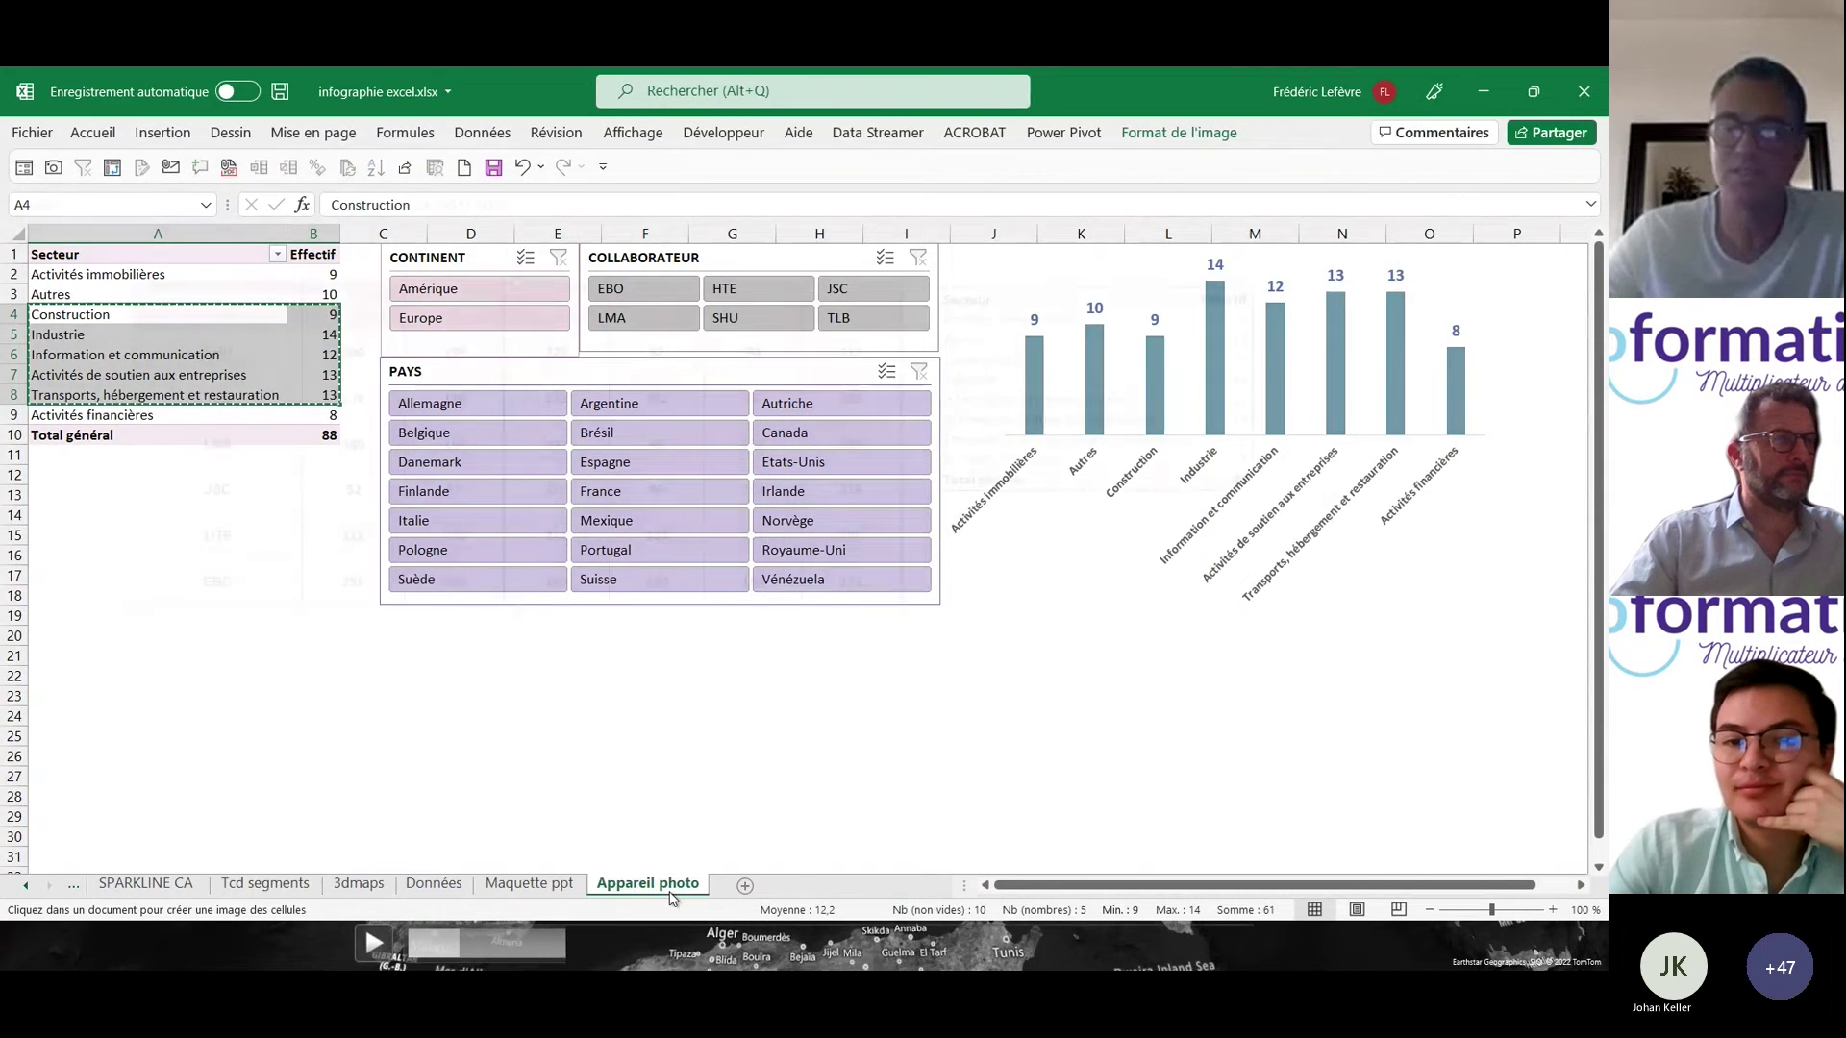
{"action": "left_click_drag", "start_coordinate": [586, 663], "coordinate": [730, 801]}
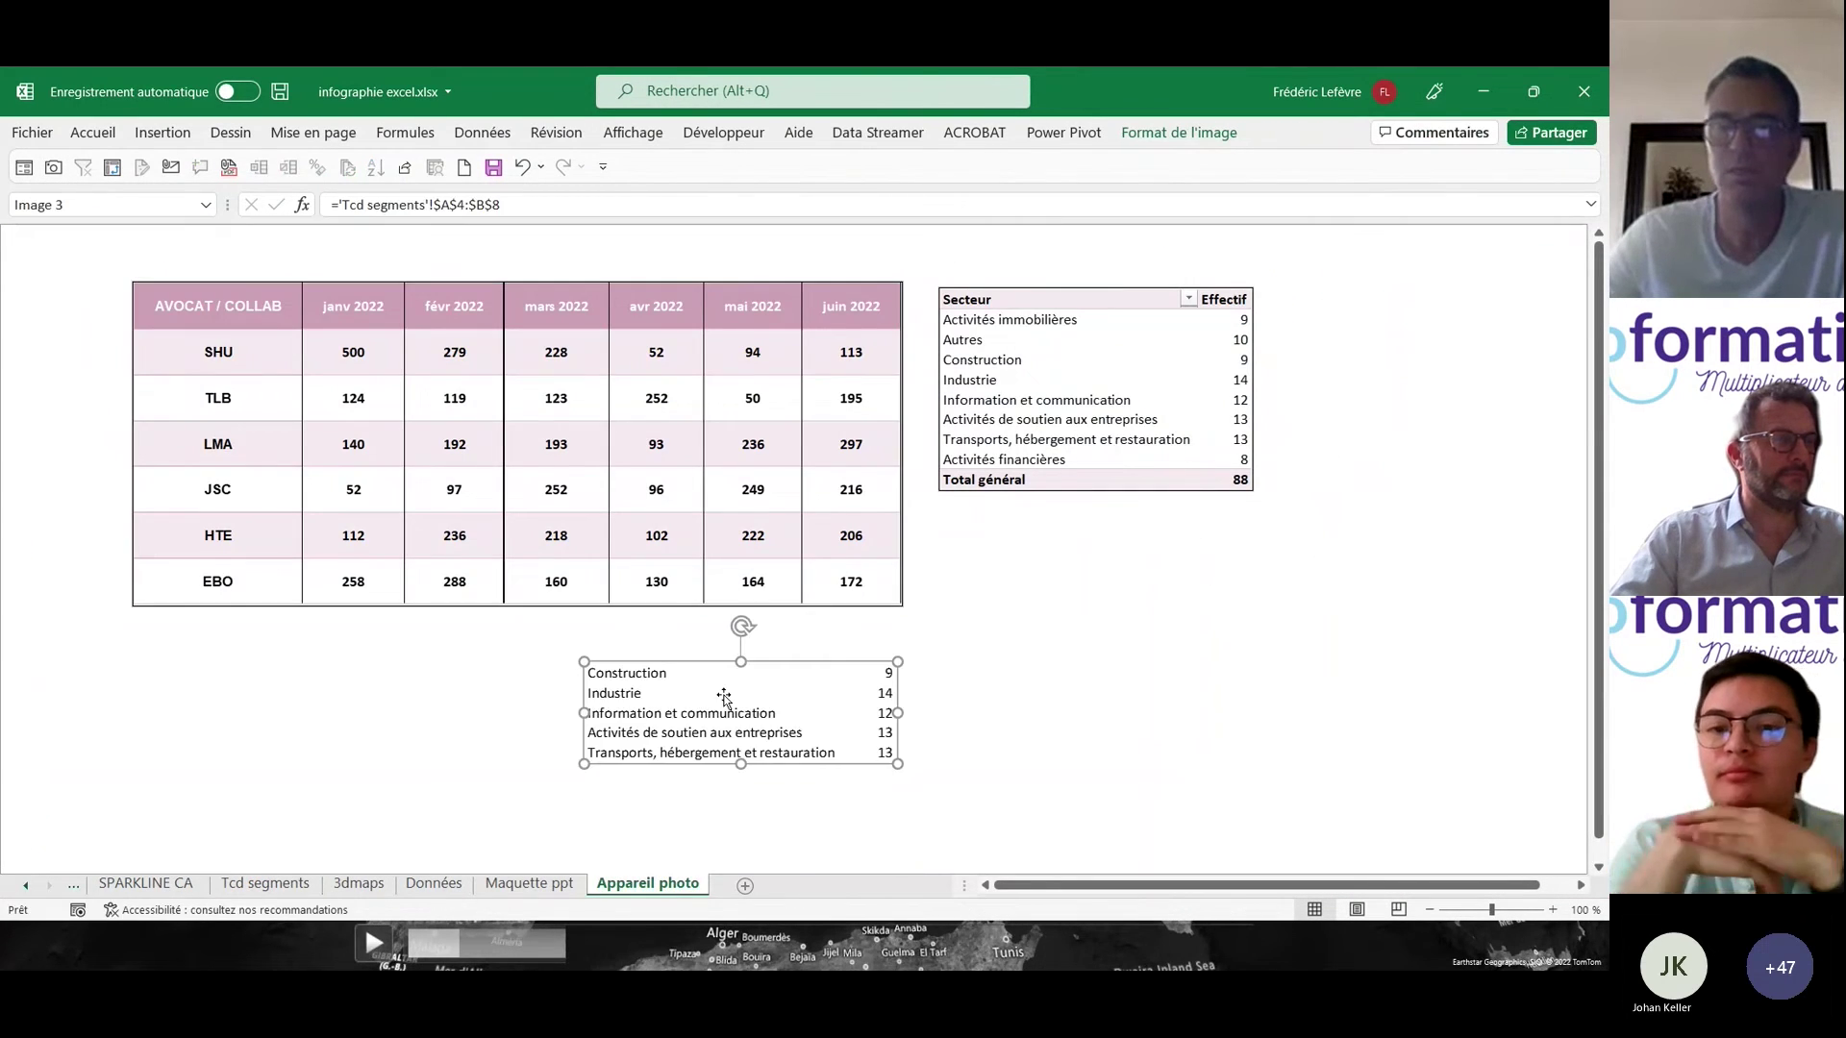
{"action": "left_click_drag", "start_coordinate": [732, 693], "coordinate": [1085, 547]}
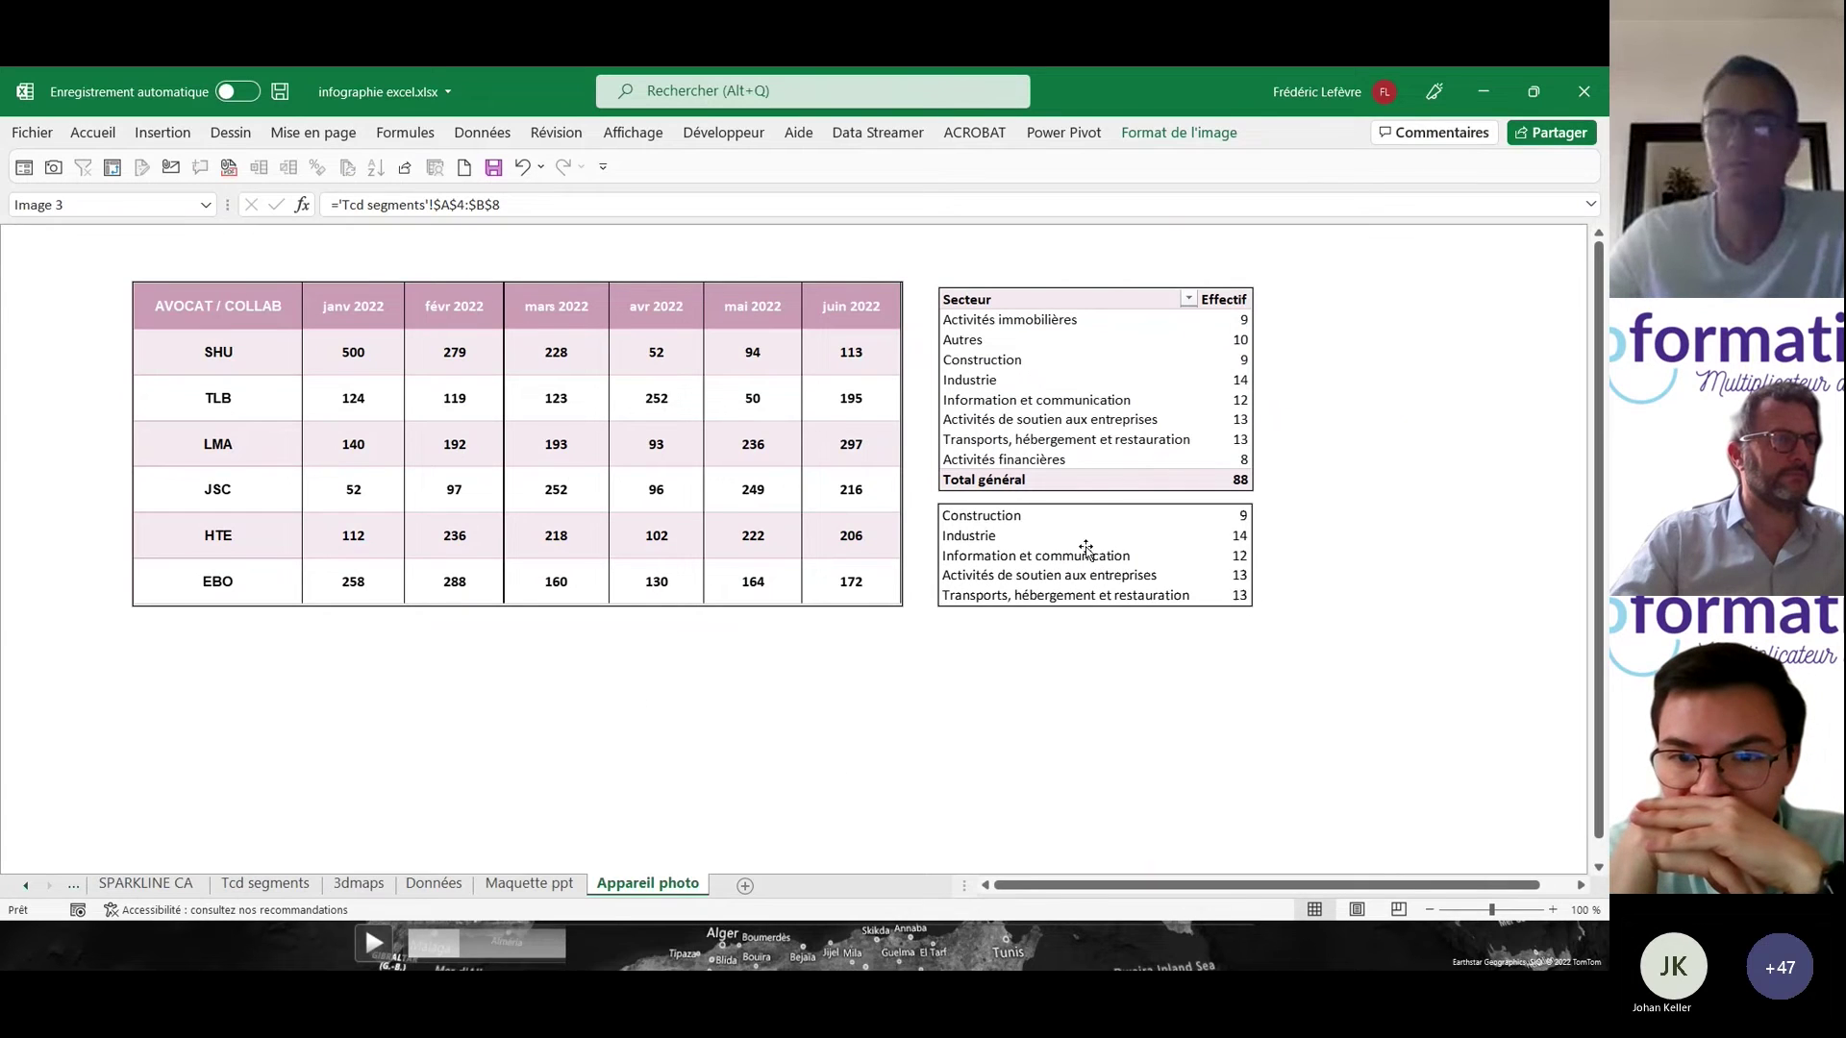
{"action": "left_click", "coordinate": [832, 772]}
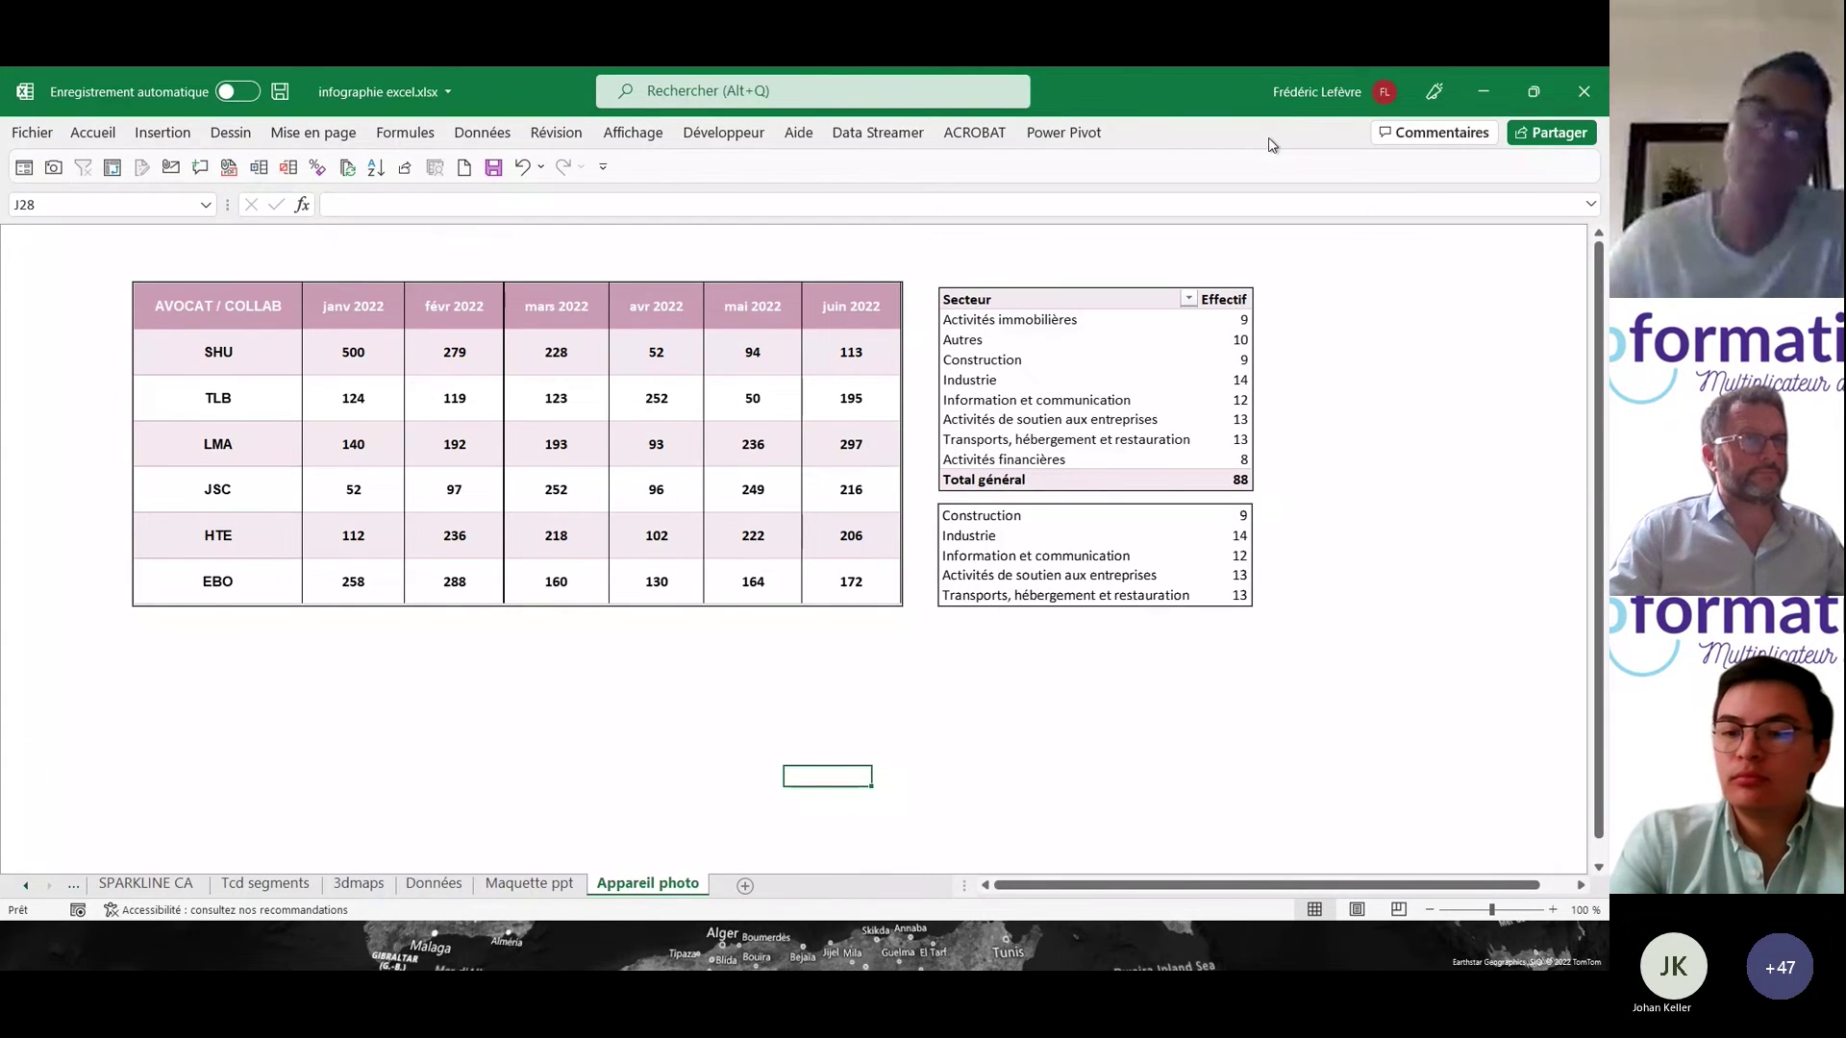
- Switch to the PowerPoint slideshow showing the 3D map of Europe and return to the Excel workbook
{"action": "mouse_move", "coordinate": [662, 925]}
{"action": "left_click", "coordinate": [850, 954]}
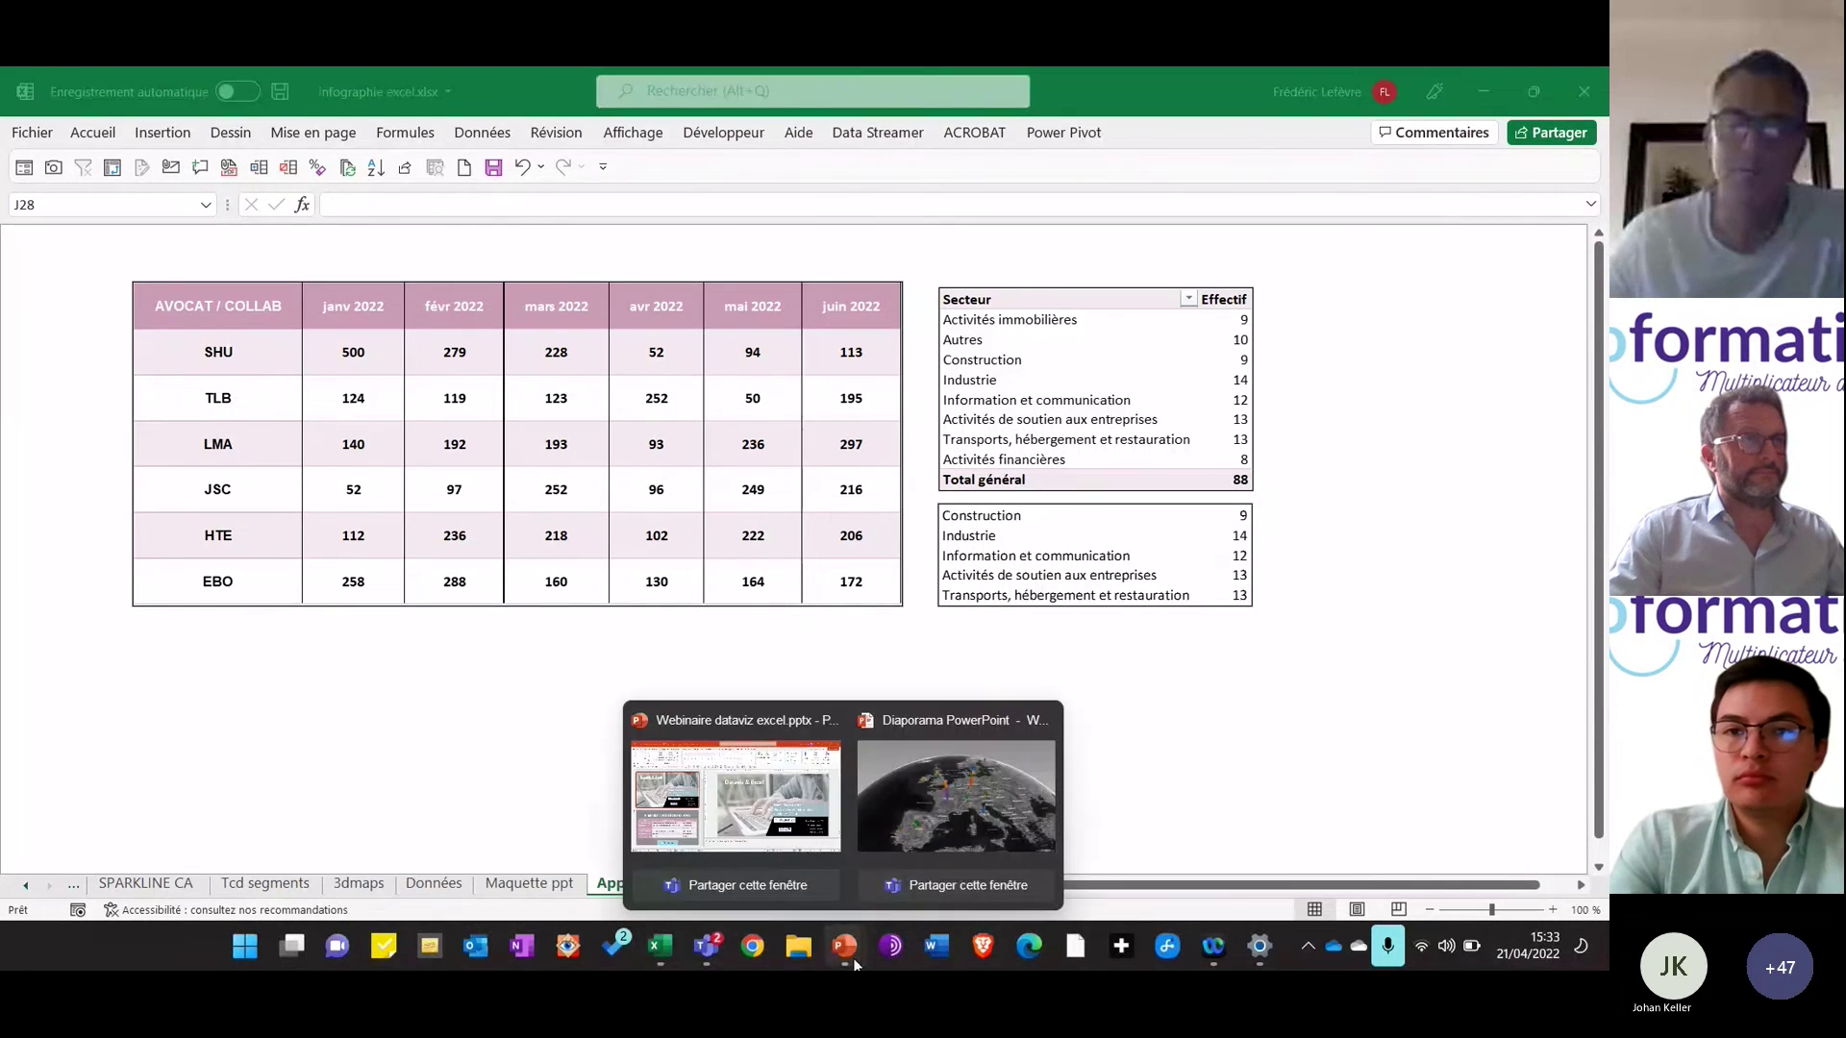
{"action": "left_click", "coordinate": [906, 823]}
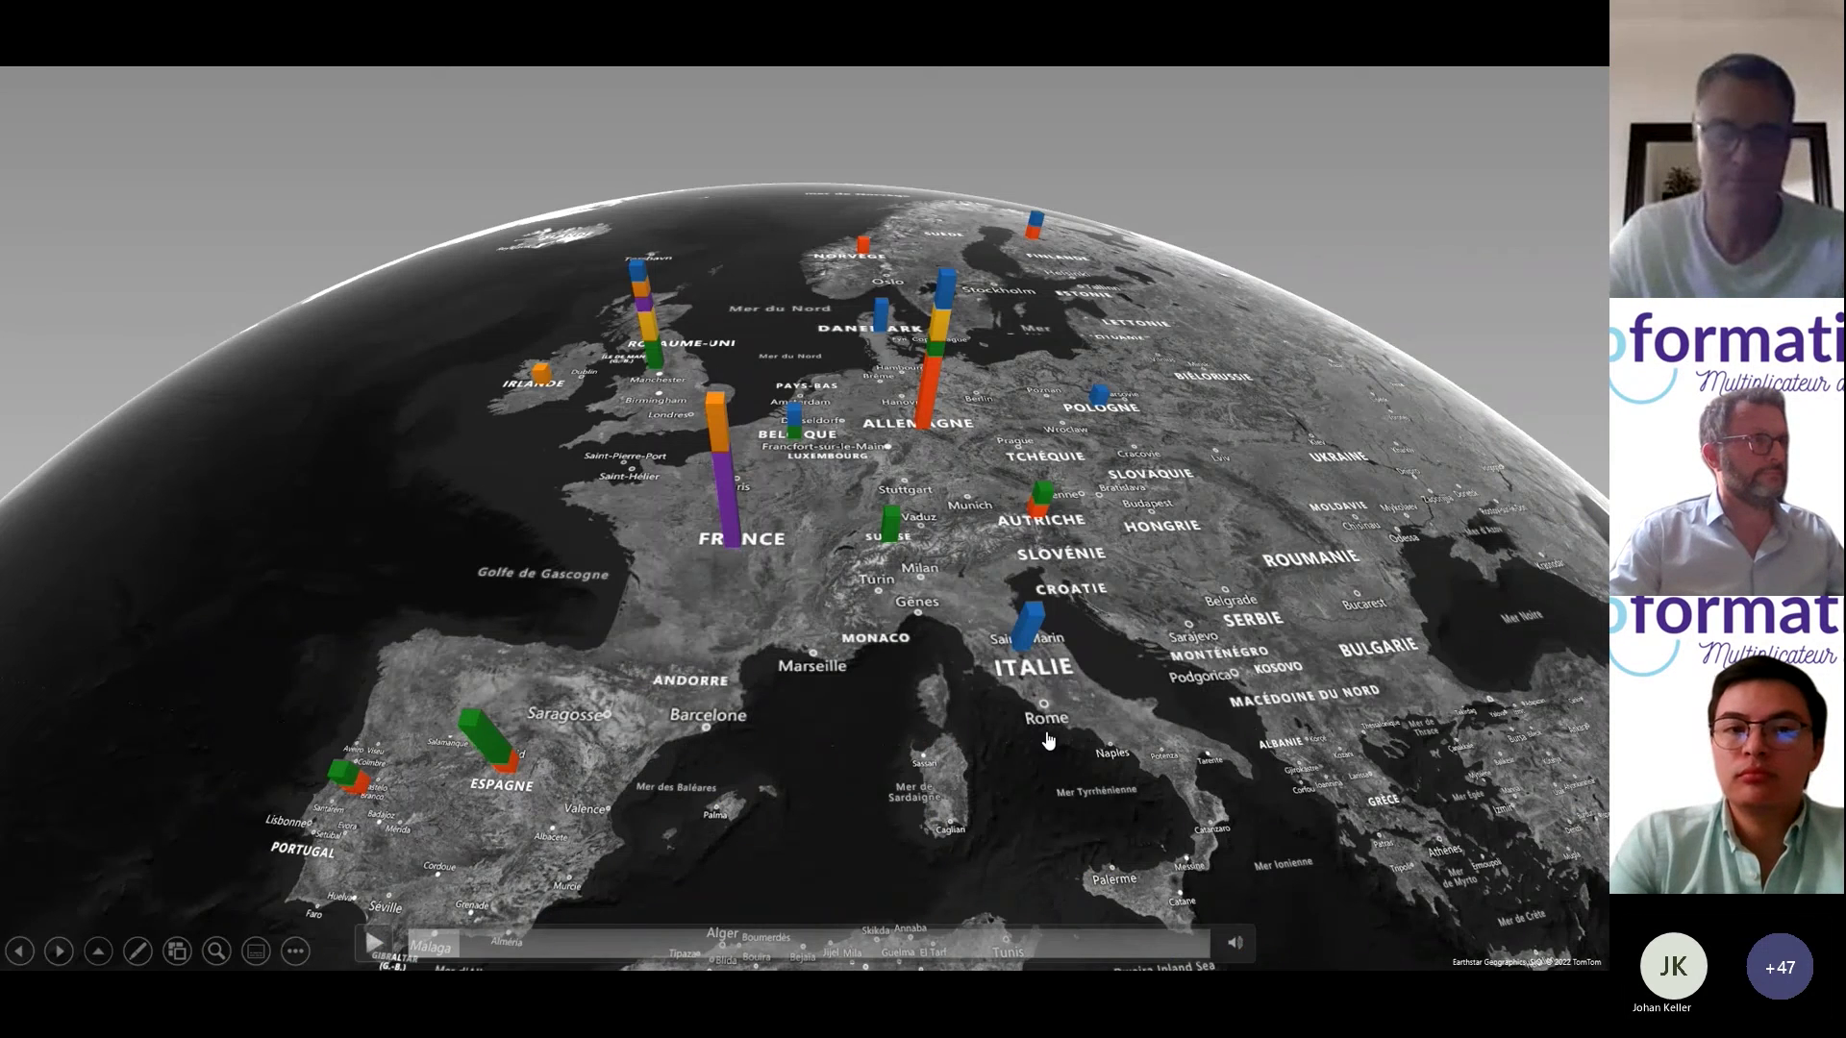
{"action": "key", "text": "alt+Tab"}
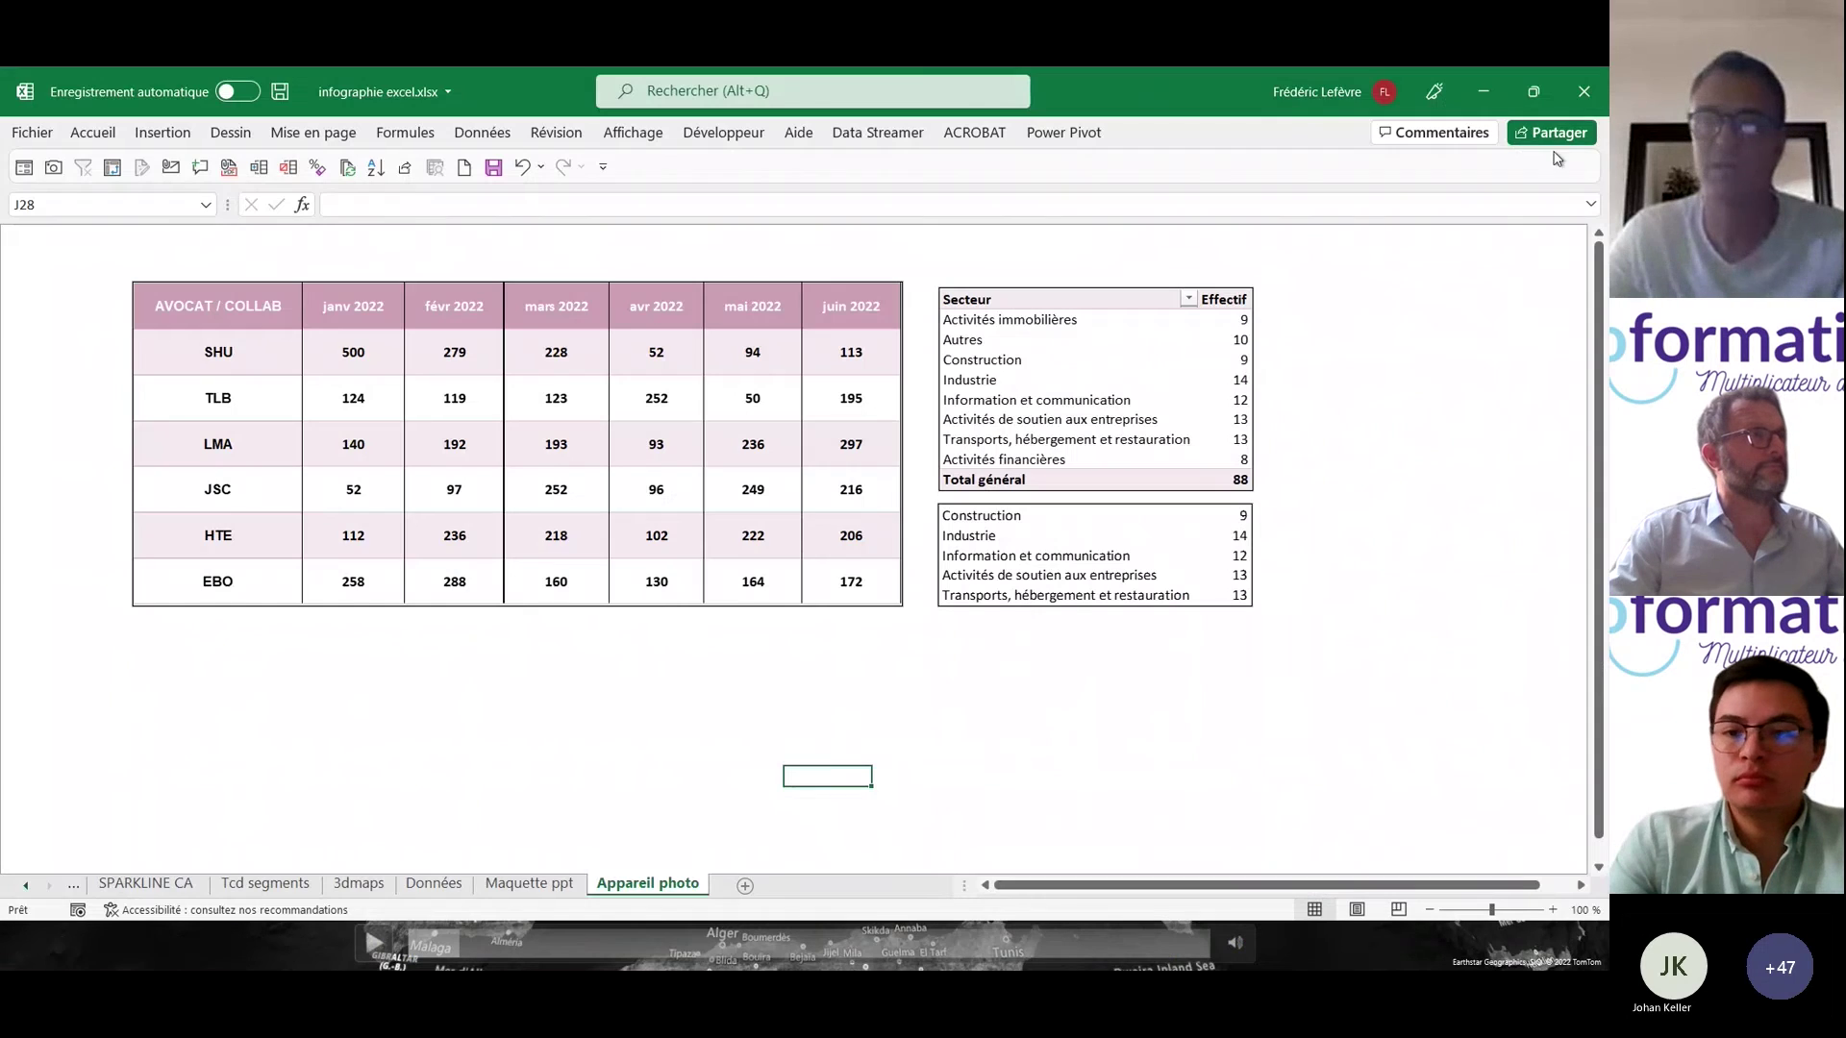